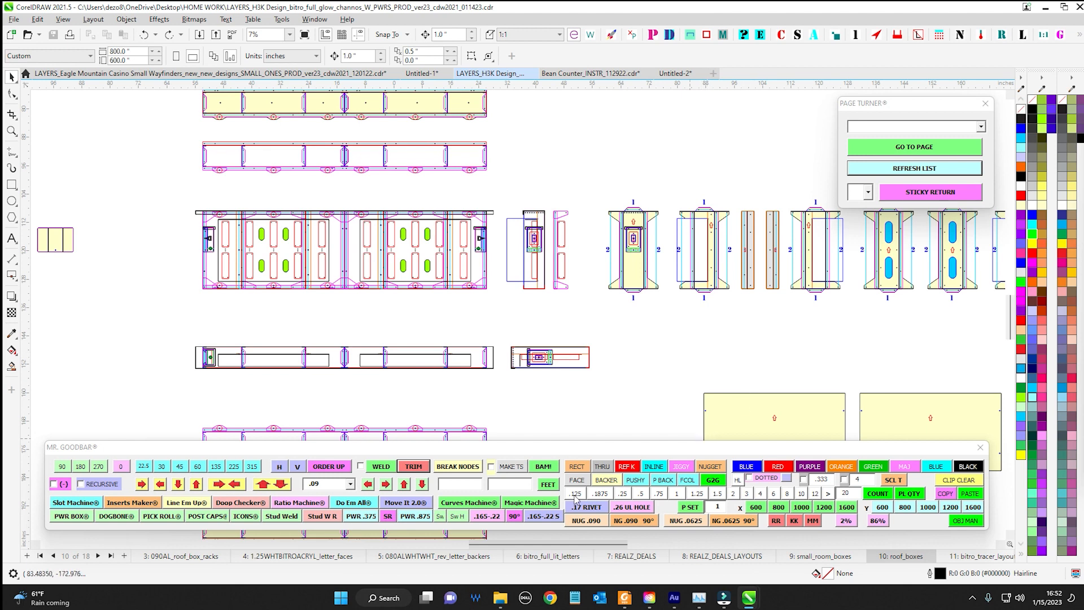
Switch to the Untitled-1 drawing and open the Rectangler macro window
drag(600, 452, 625, 344)
click(427, 72)
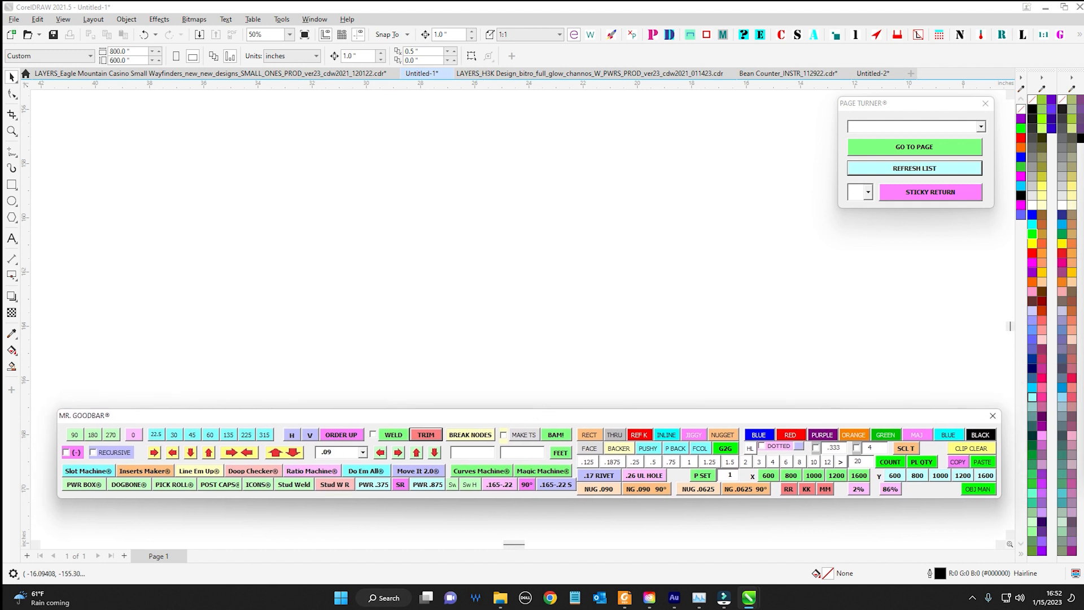
click(1002, 35)
drag(950, 136, 886, 102)
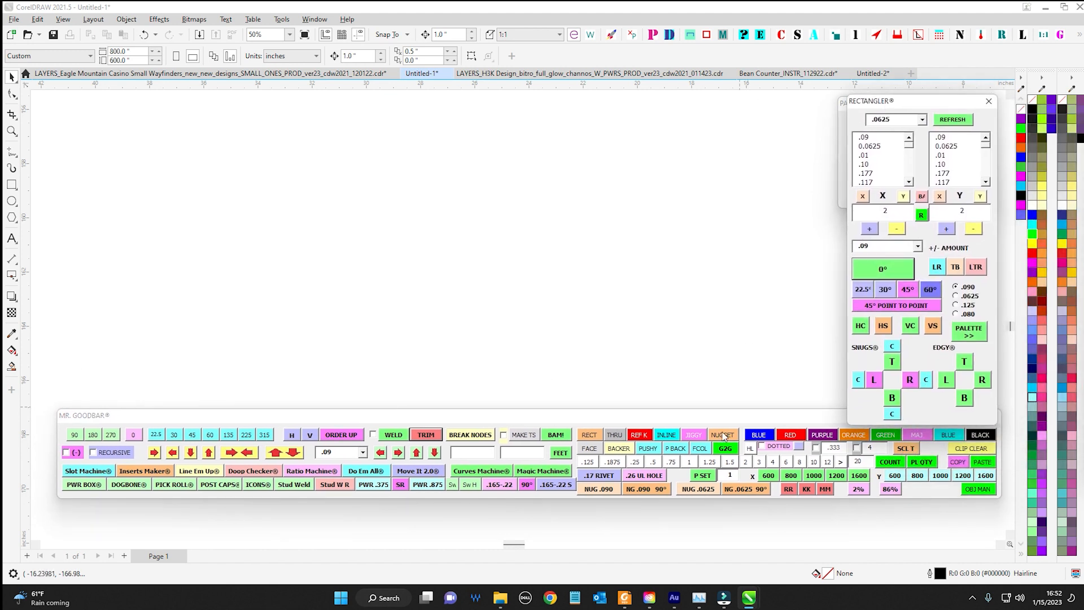
drag(718, 415, 705, 447)
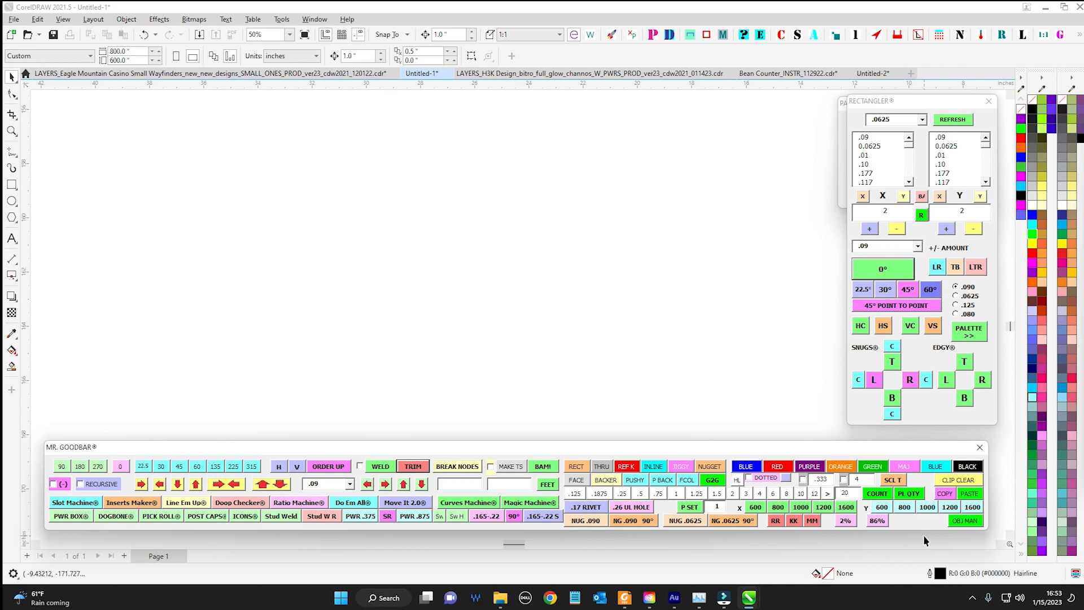
drag(564, 453, 606, 451)
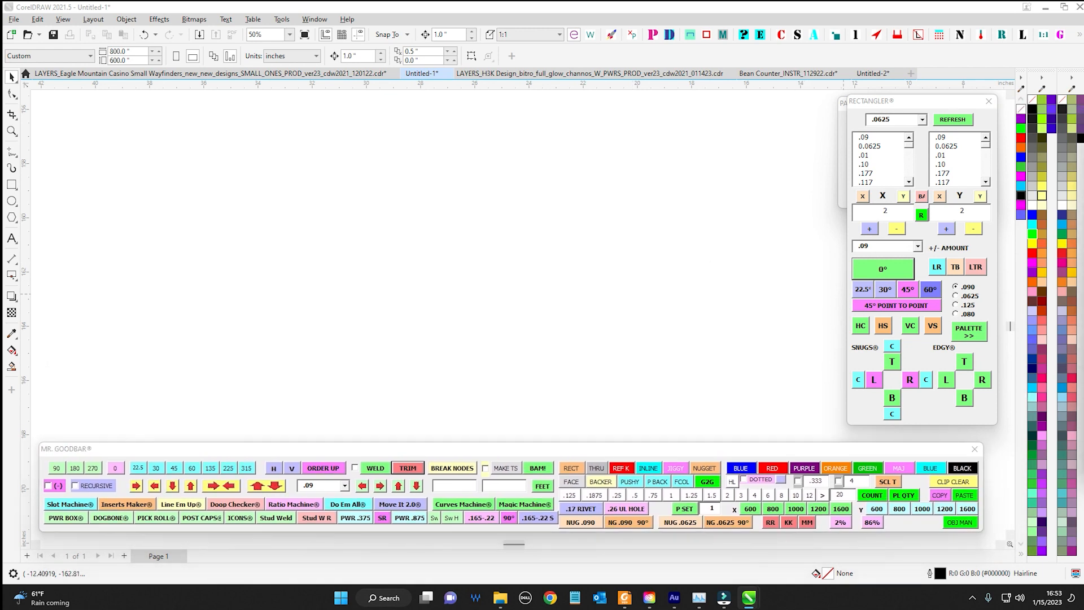
mouse_move(1083, 141)
mouse_down()
mouse_move(620, 133)
mouse_move(1083, 141)
mouse_up()
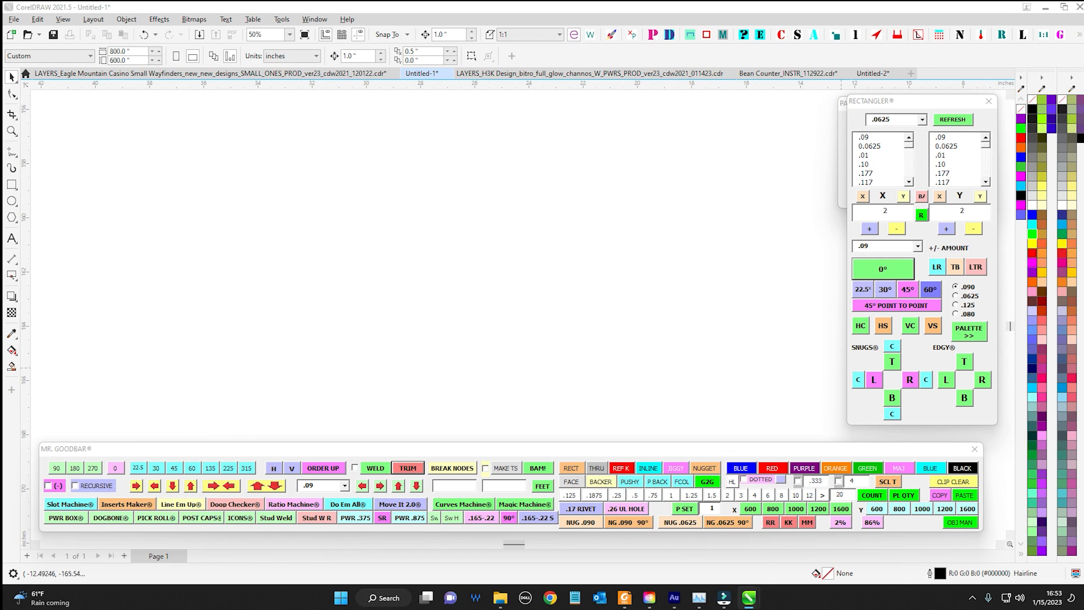
mouse_move(717, 451)
mouse_down()
mouse_move(716, 418)
mouse_move(759, 341)
mouse_move(728, 450)
mouse_move(677, 389)
mouse_move(709, 455)
mouse_move(708, 253)
mouse_move(726, 436)
mouse_move(712, 452)
mouse_up()
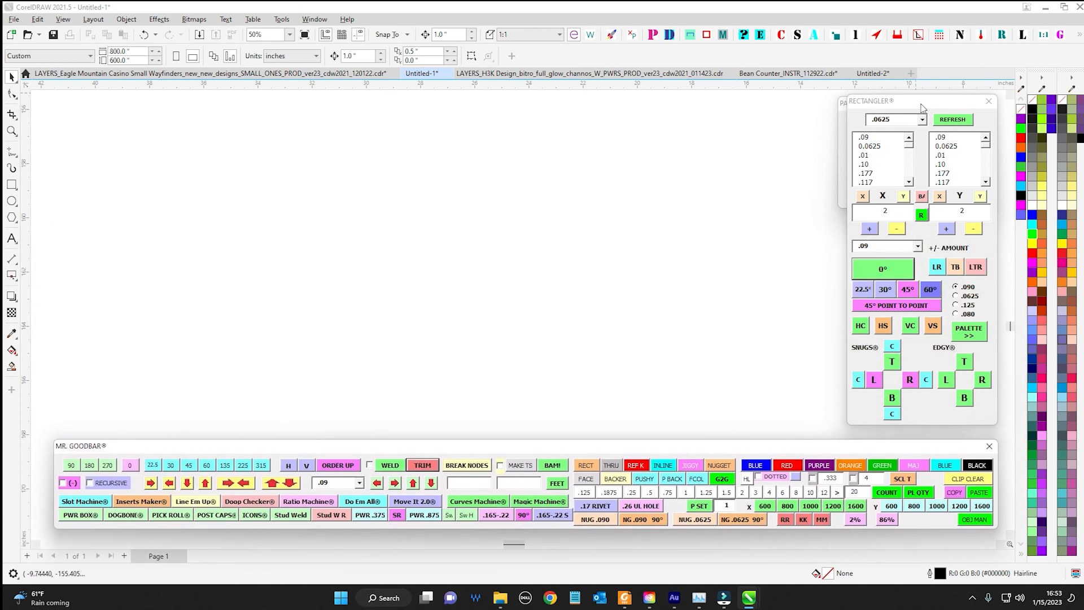
drag(922, 107, 728, 110)
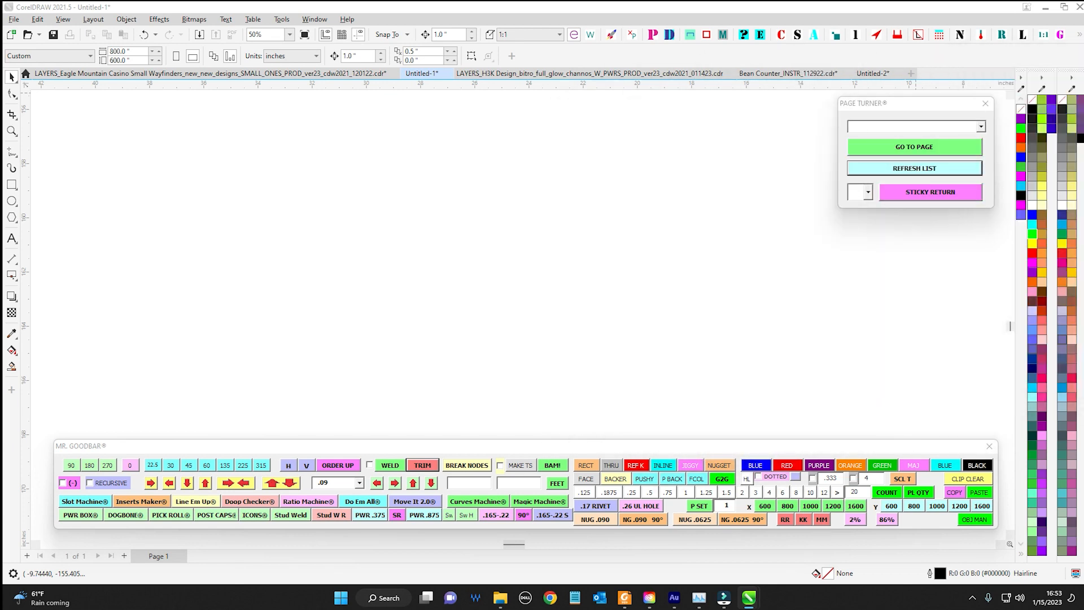
click(901, 105)
drag(782, 448, 775, 448)
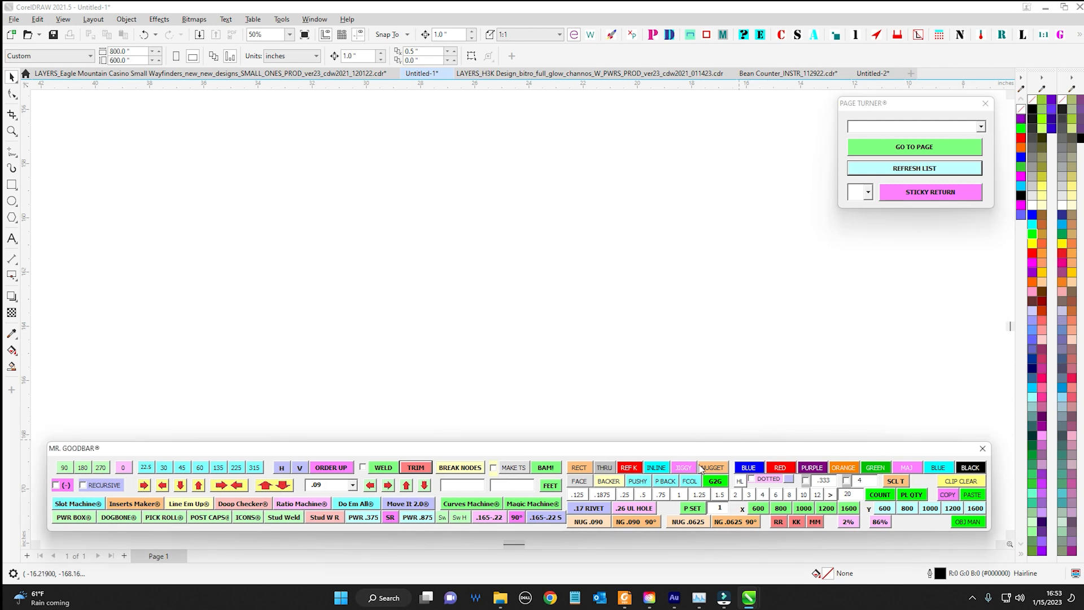
drag(701, 449, 710, 300)
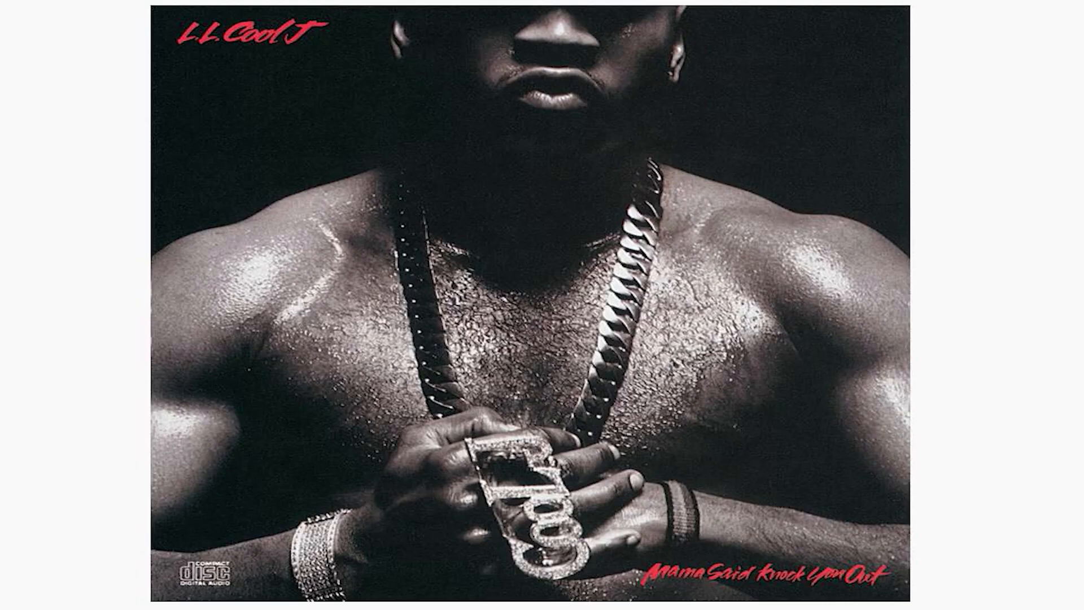
drag(697, 124, 684, 149)
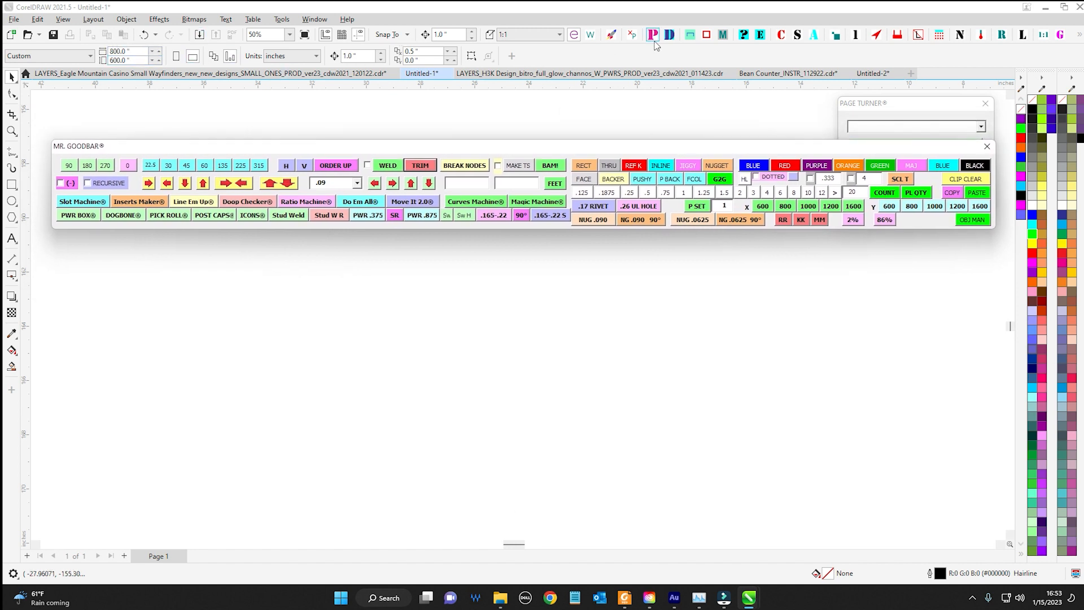
click(630, 57)
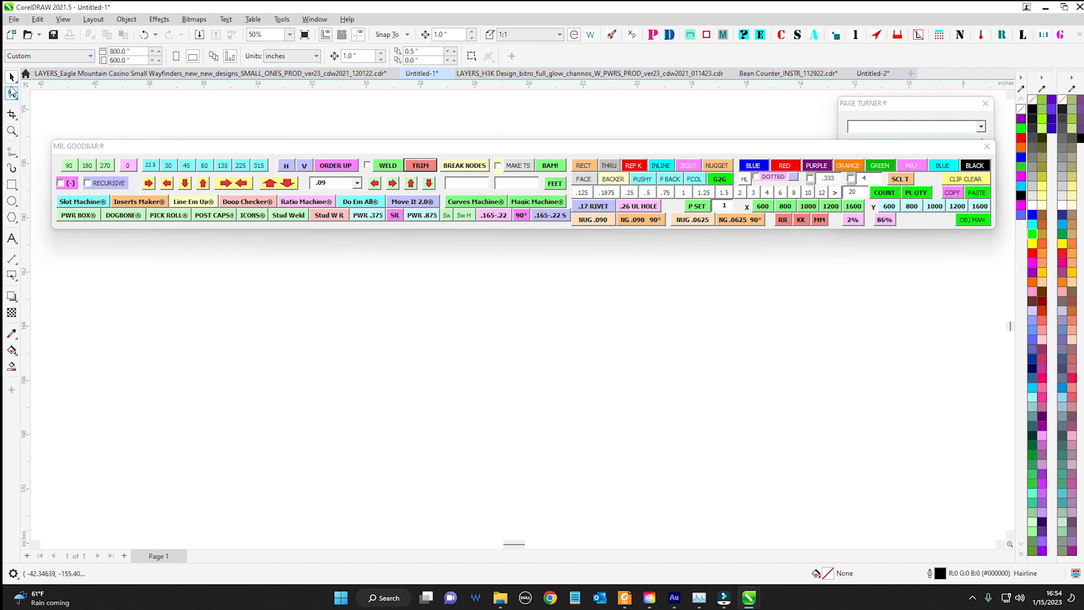
drag(144, 147, 135, 463)
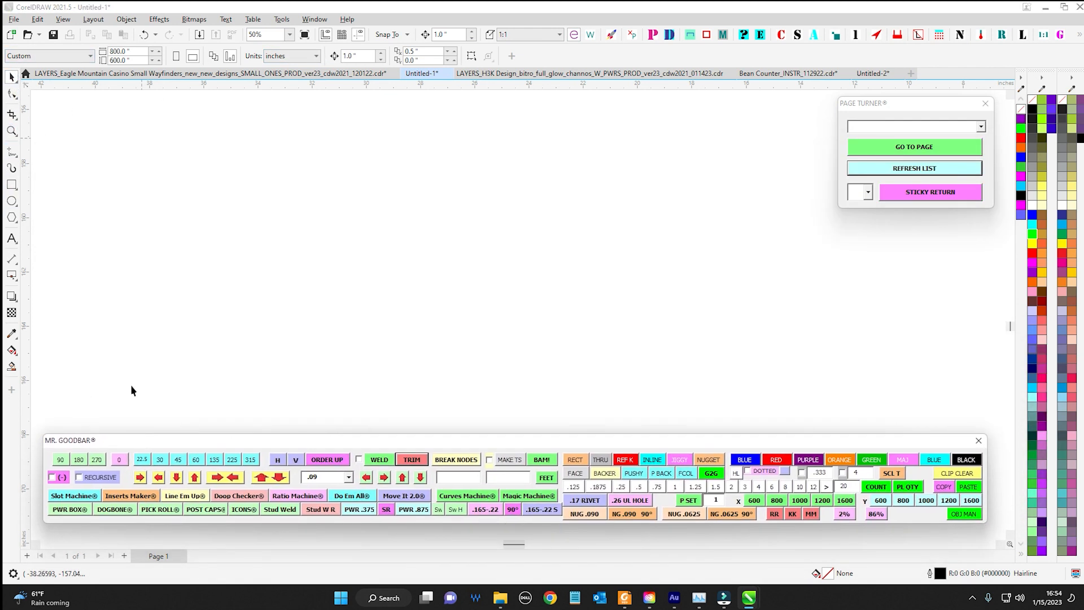
click(12, 131)
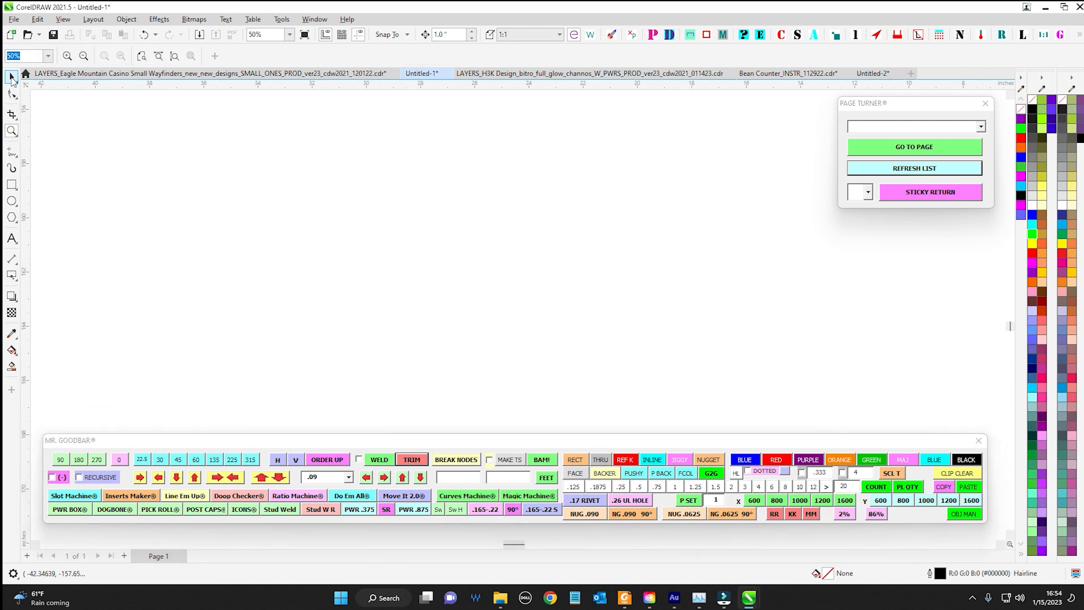
click(11, 77)
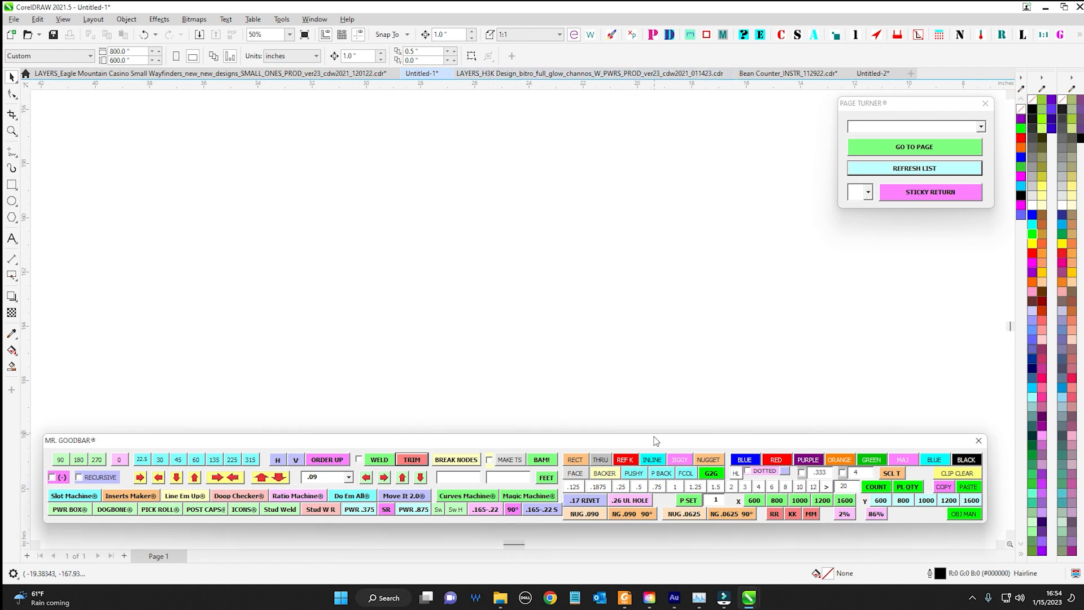
drag(655, 441, 711, 243)
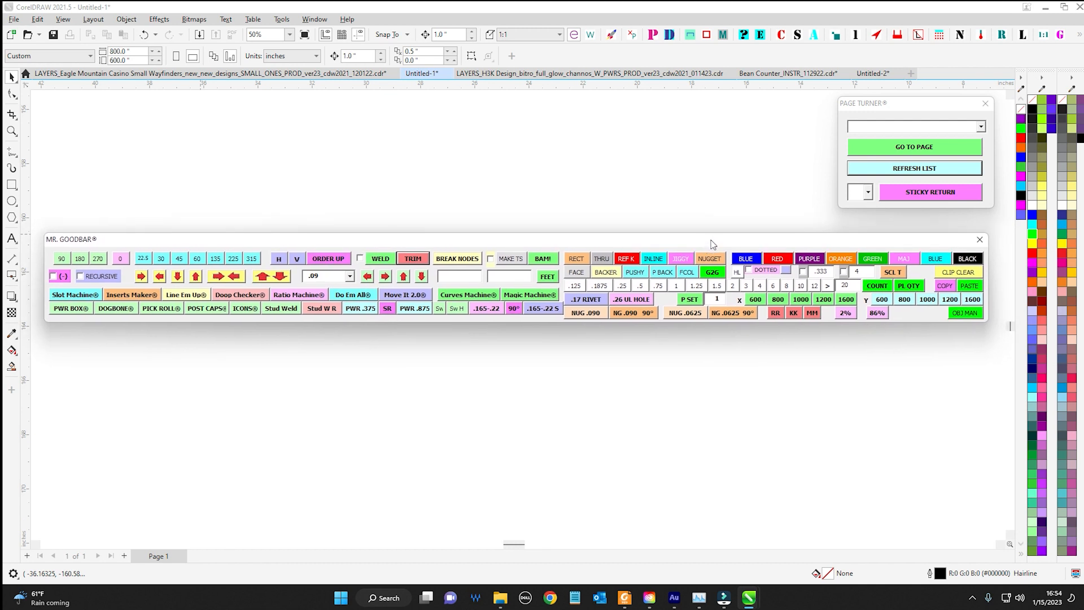
drag(713, 245, 715, 251)
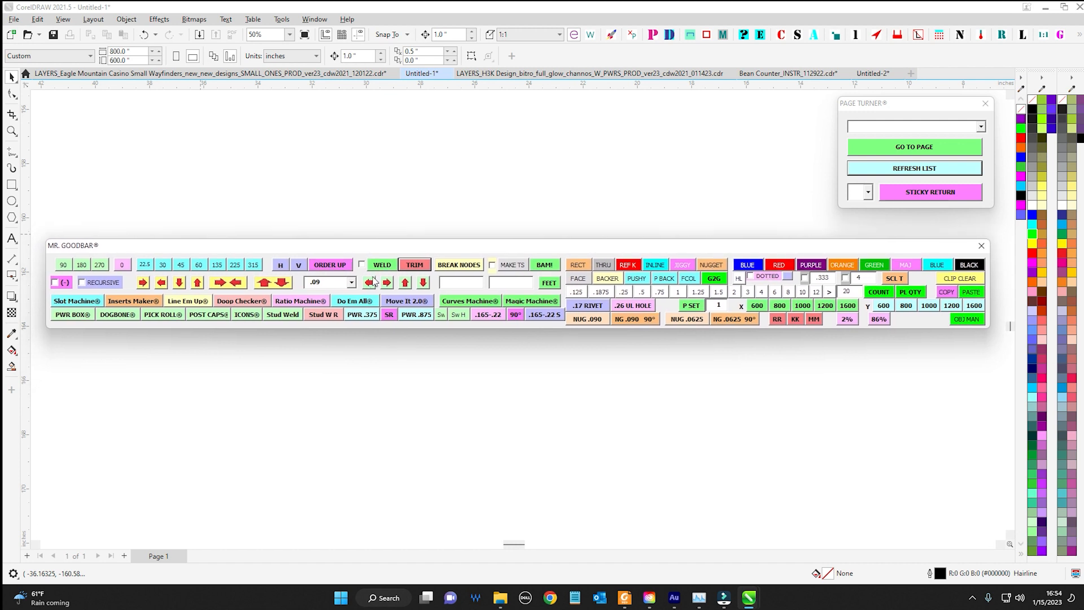
drag(381, 249, 1083, 446)
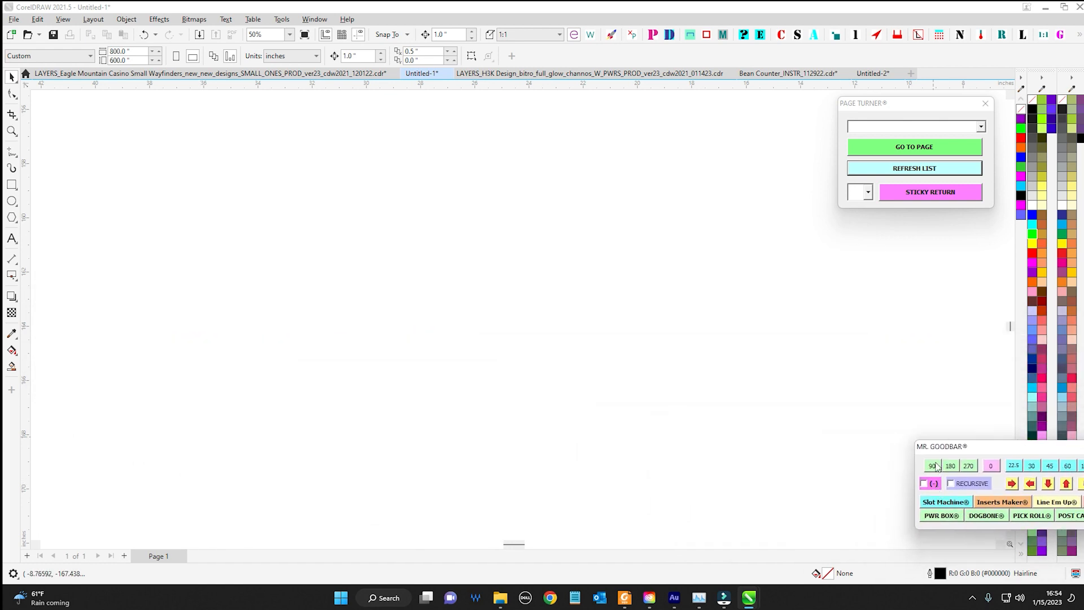
drag(982, 448, 3, 401)
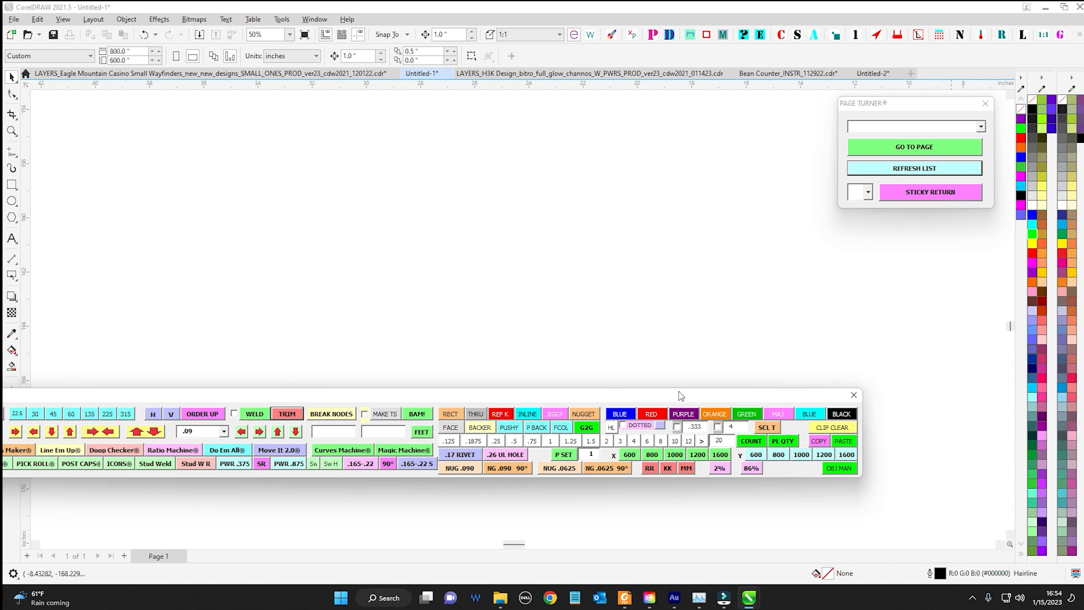
drag(680, 394, 526, 304)
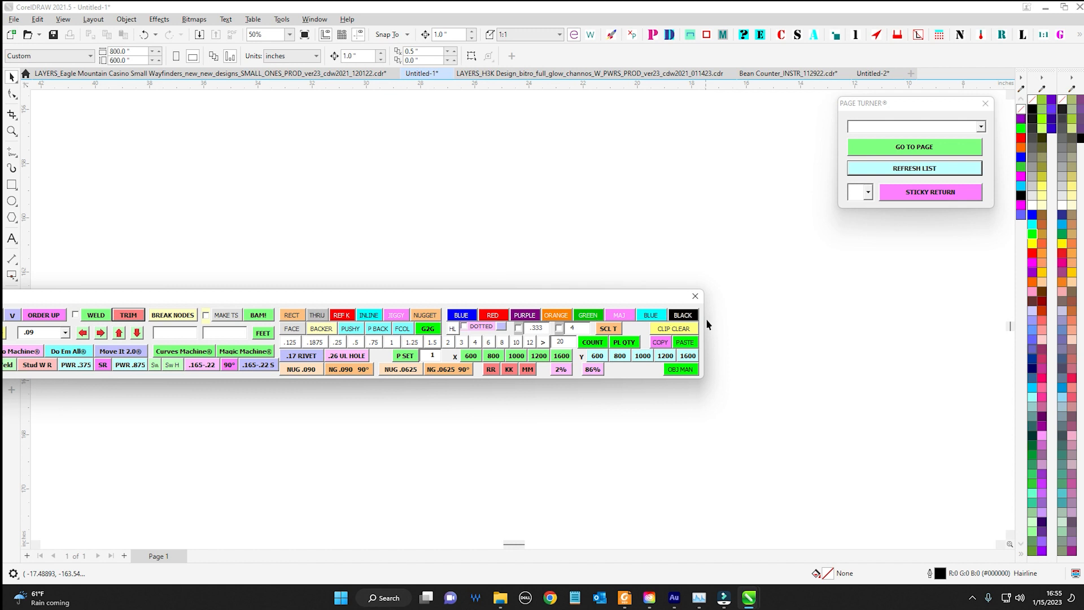
drag(471, 300, 495, 307)
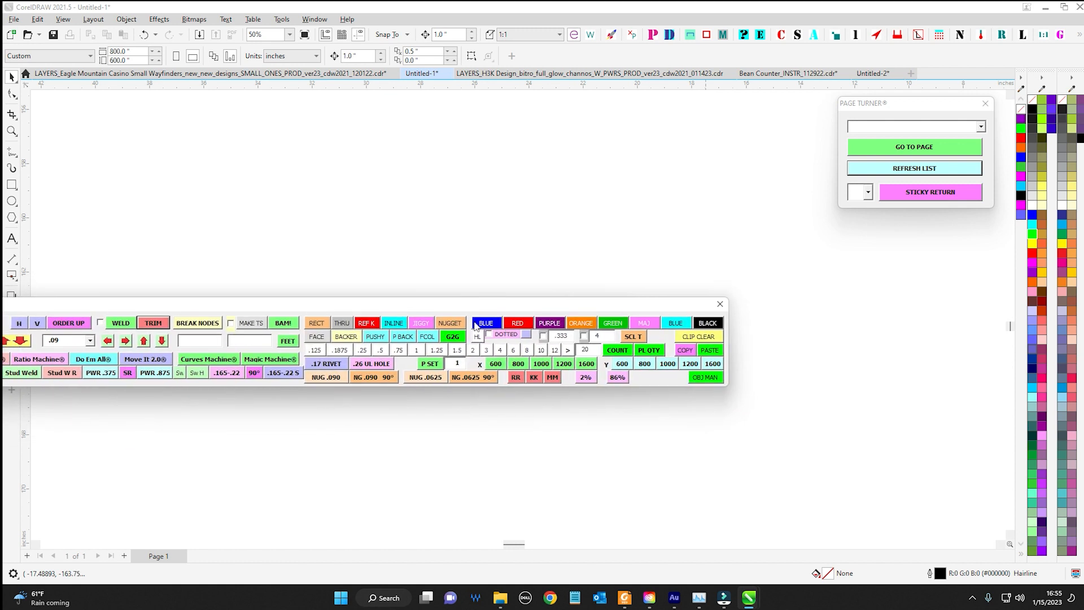
drag(625, 308, 619, 333)
drag(544, 333, 512, 304)
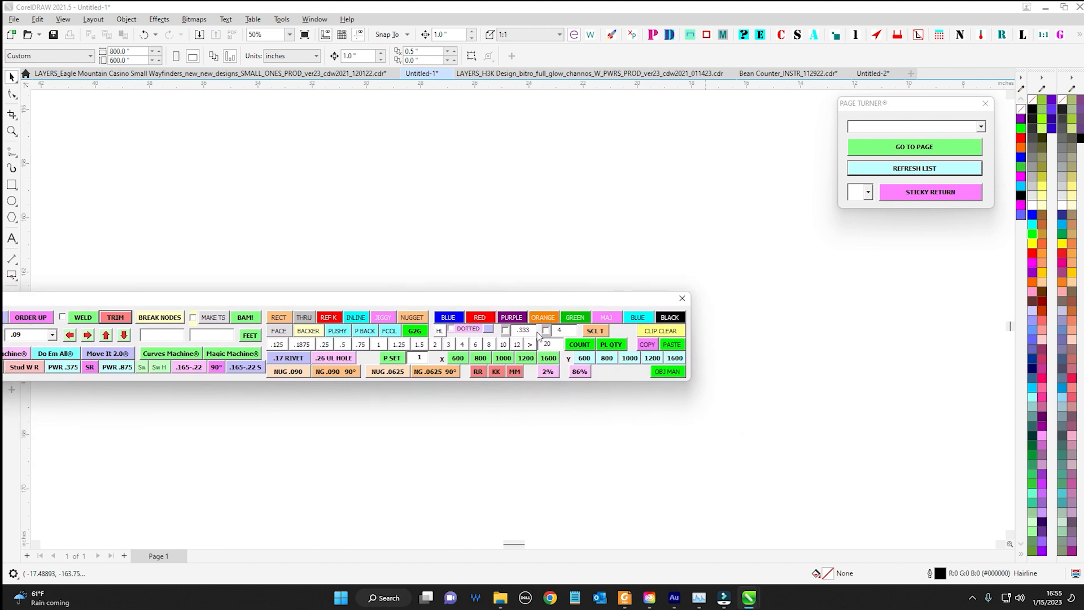
drag(556, 300, 882, 322)
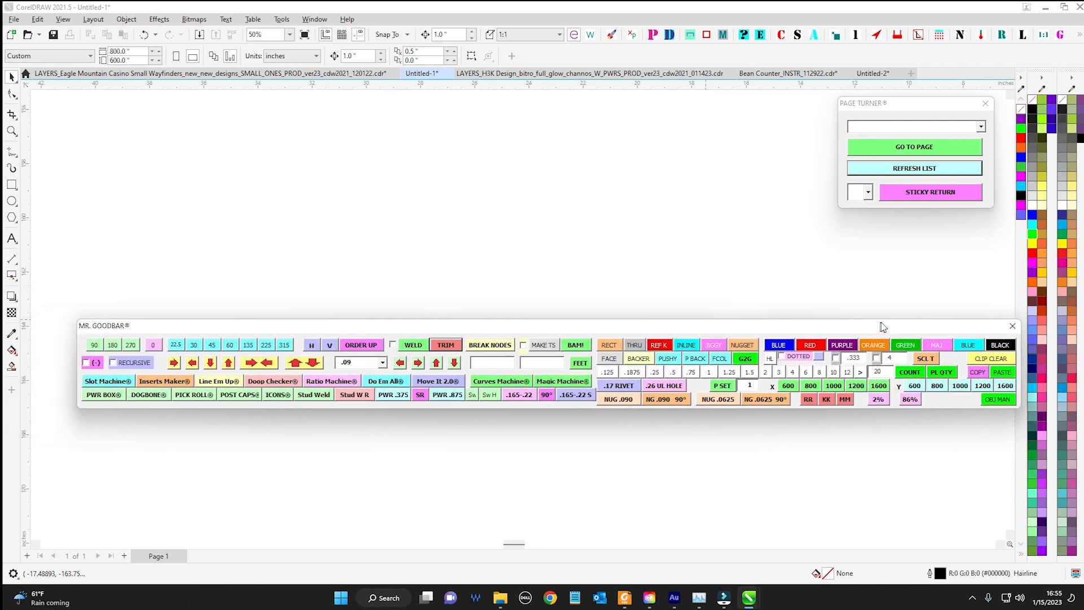
drag(296, 323, 318, 446)
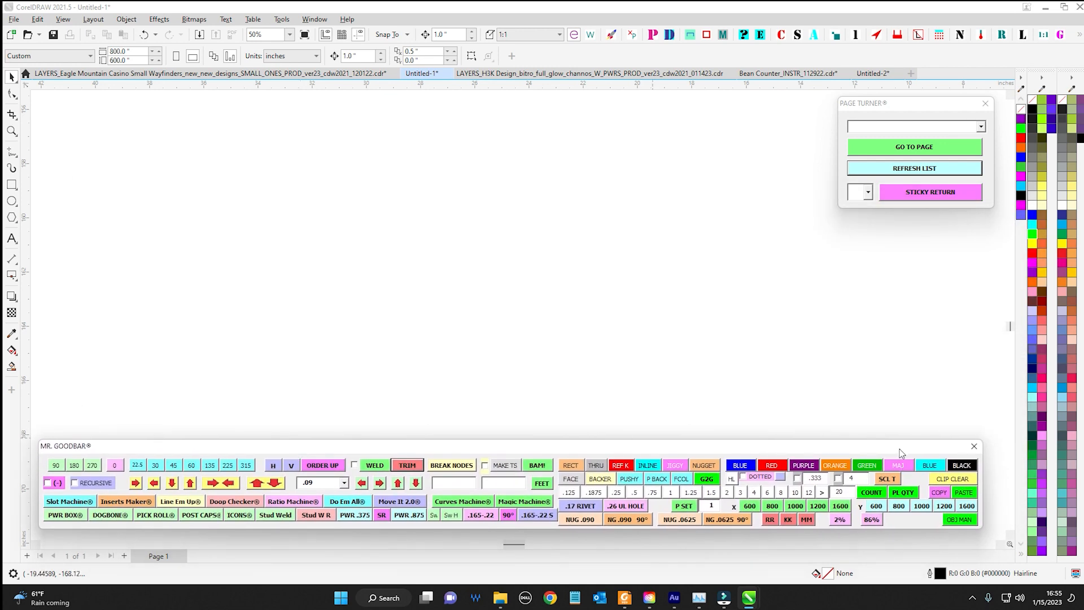
drag(899, 451, 658, 288)
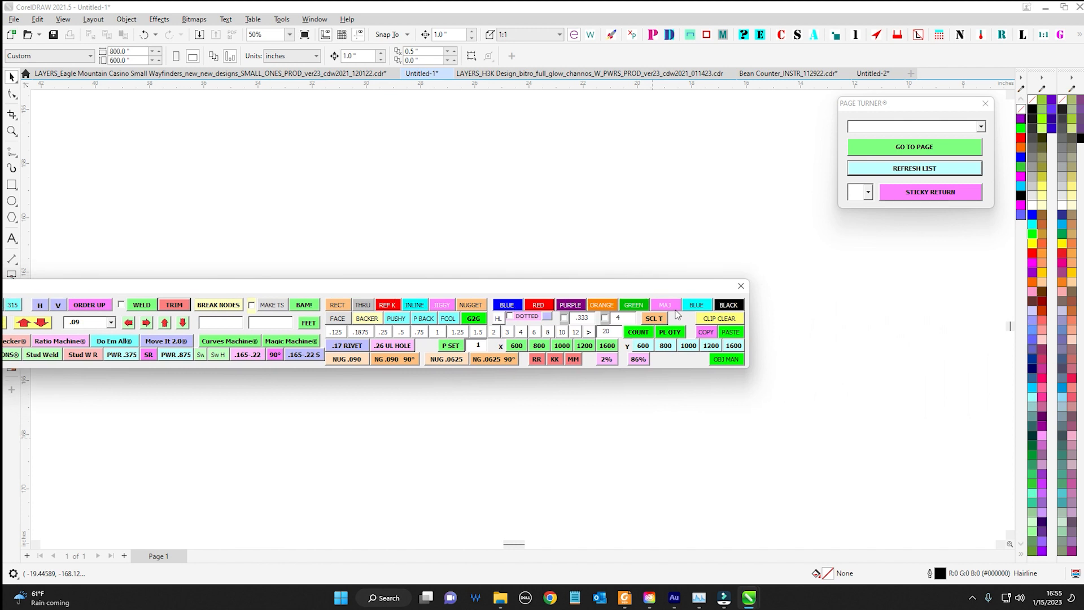
drag(498, 289, 740, 444)
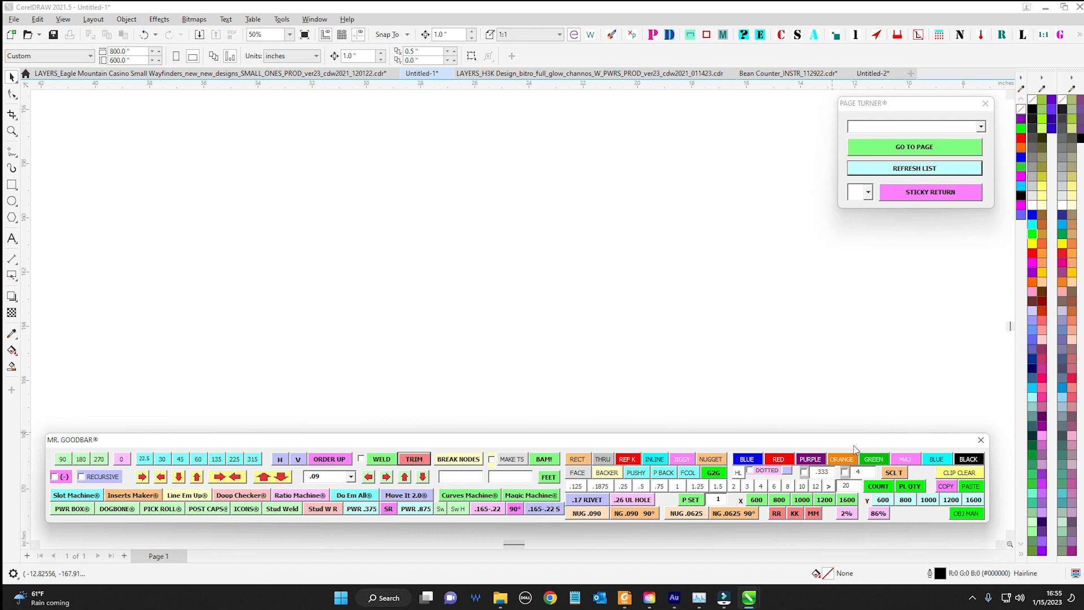
drag(855, 448, 450, 377)
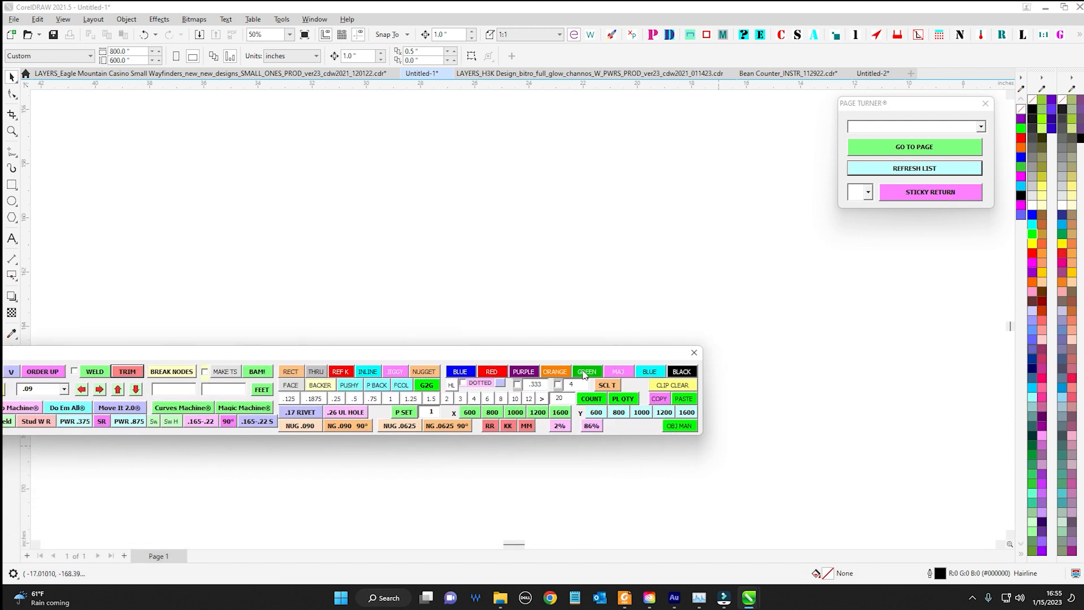
drag(507, 352, 805, 437)
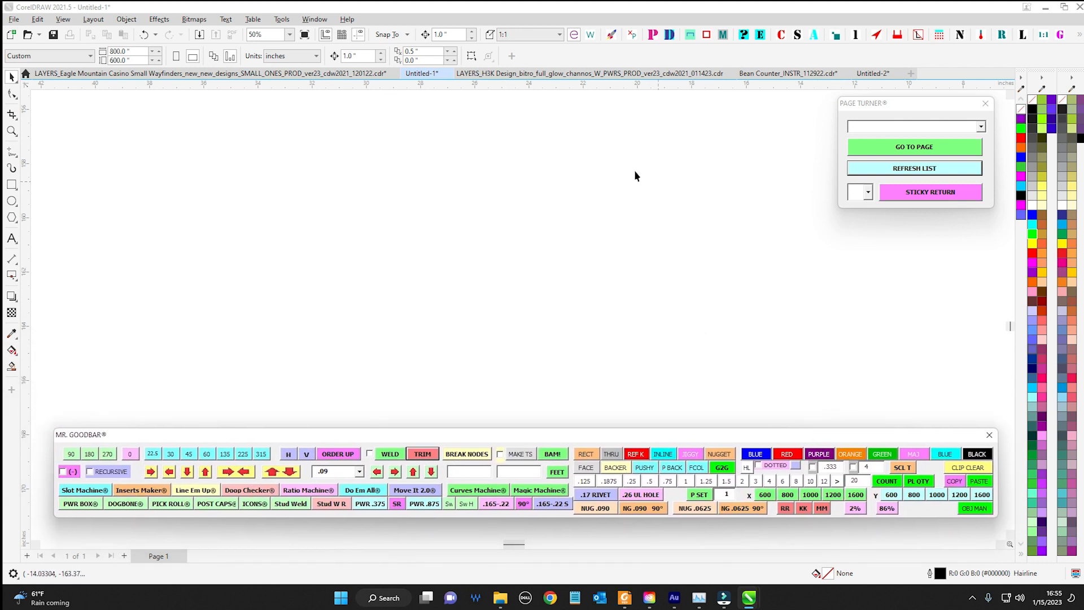
Examine the nested plate layout on the wittle_wuns page of the Eagle Mountain Casino drawing and return to Untitled-1
click(296, 74)
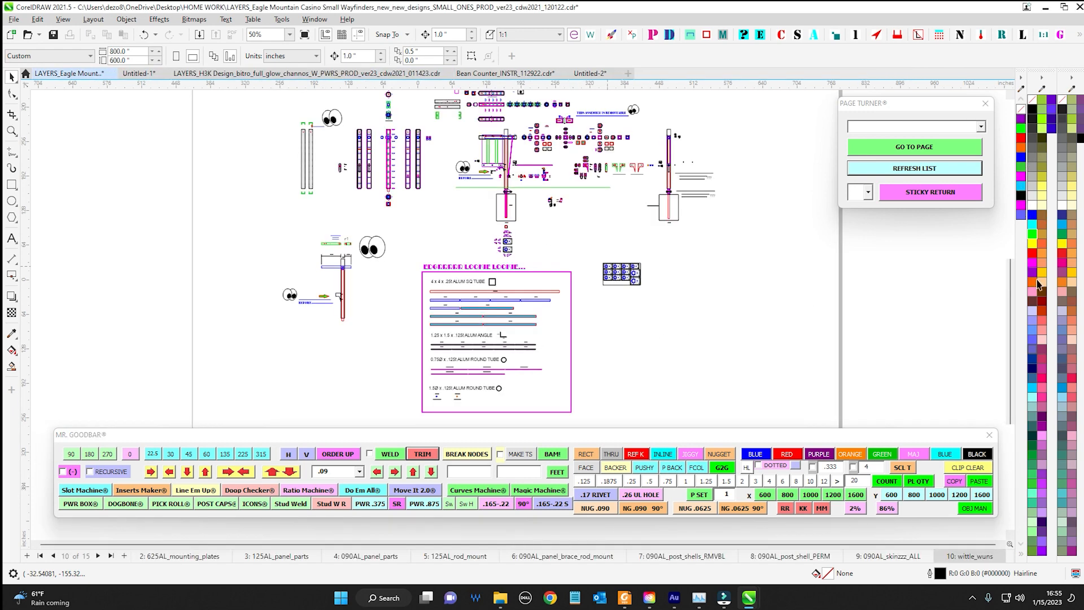
scroll(625, 226, up, 5)
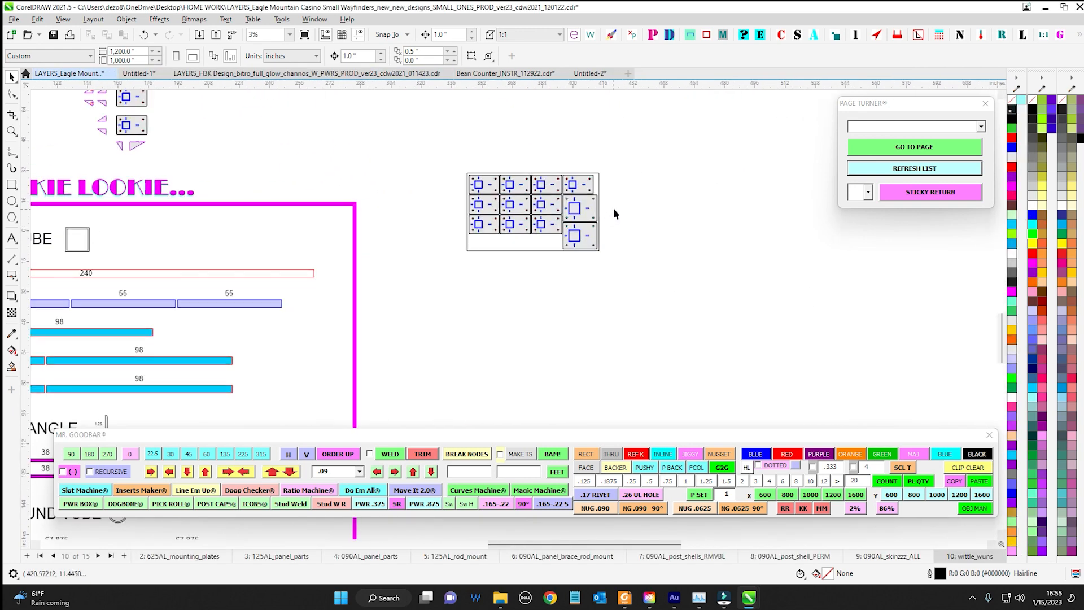
drag(613, 209, 485, 291)
click(150, 73)
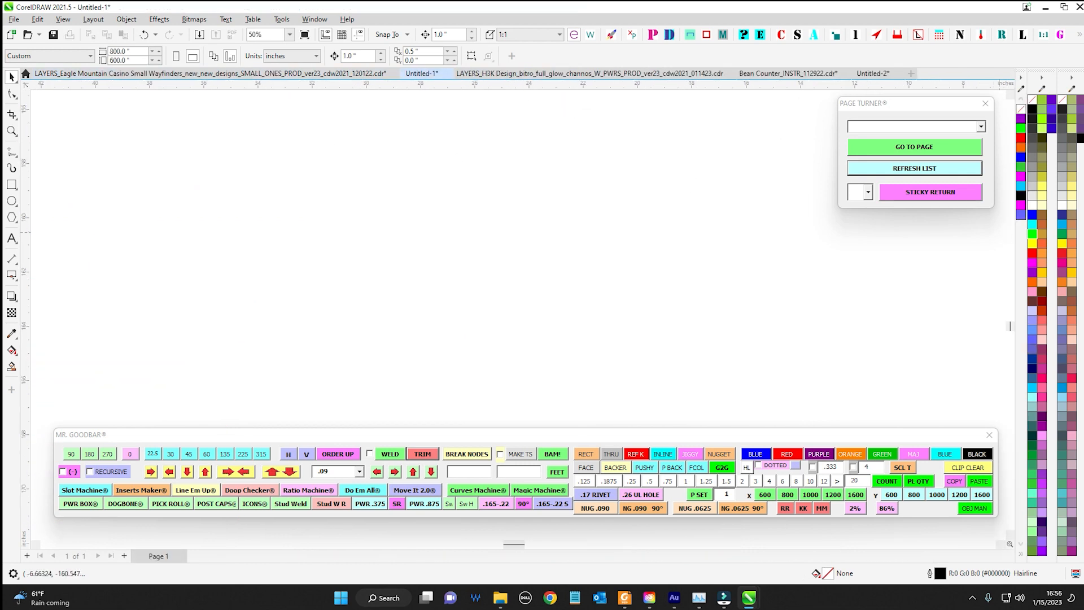
Create a 2 x 2 inch rectangle at 0° with the Rectangler macro
drag(766, 116, 938, 127)
click(894, 296)
scroll(630, 291, up, 1)
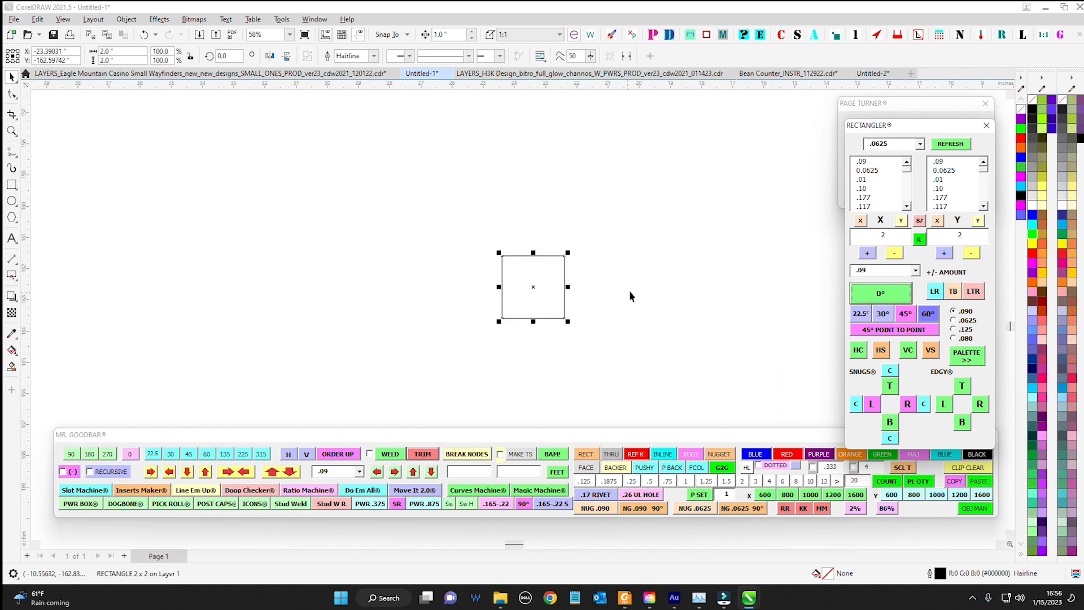
scroll(629, 290, up, 5)
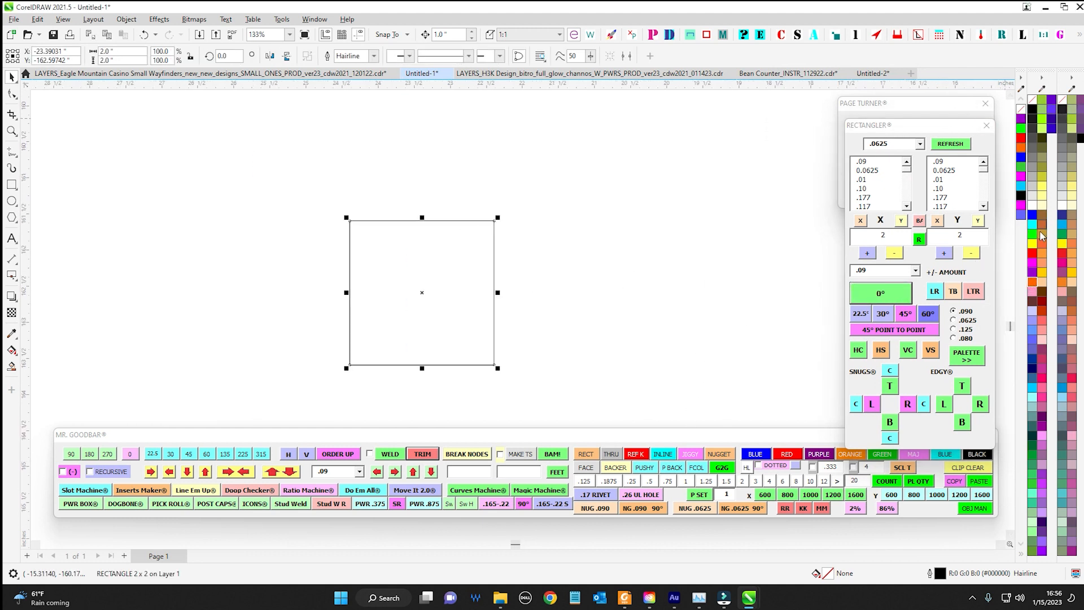
Try orange and red outlines on the 2 x 2 rectangle and set its outline colour to blue (#0000FF)
right_click(1034, 280)
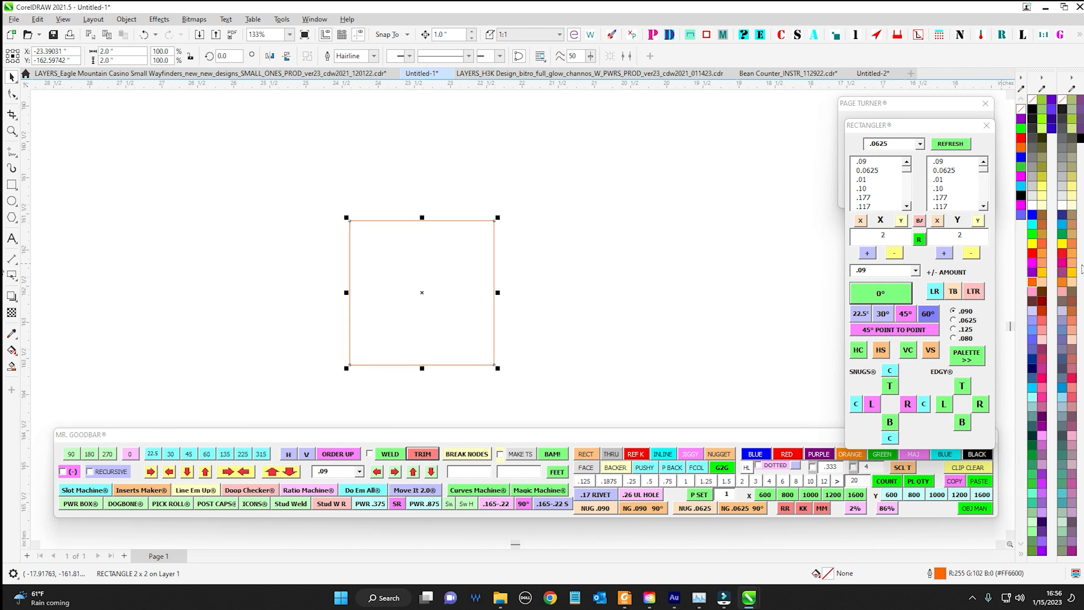
right_click(1033, 254)
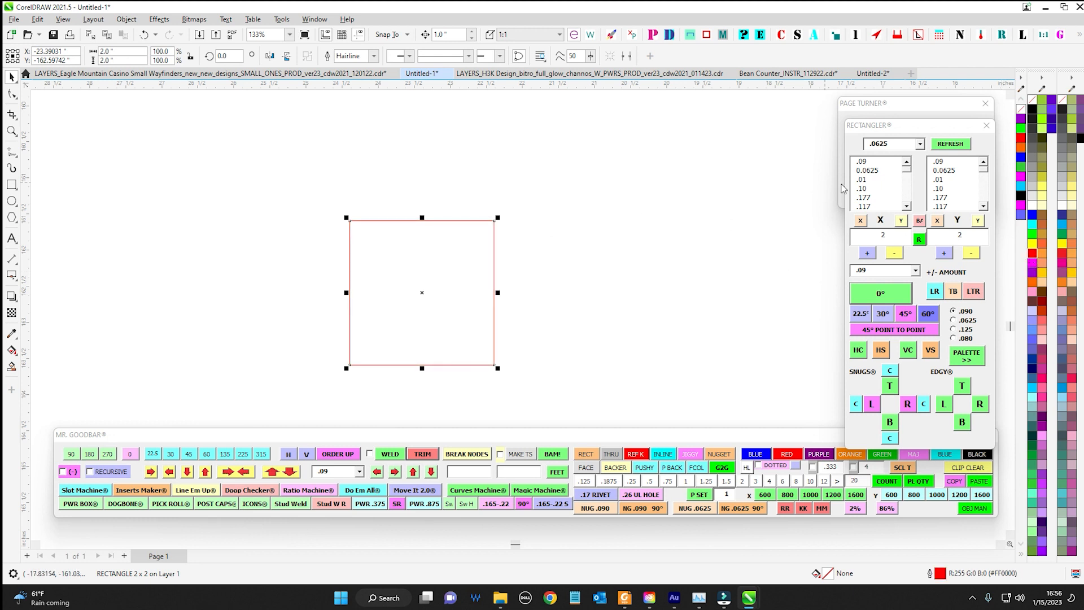
right_click(1031, 216)
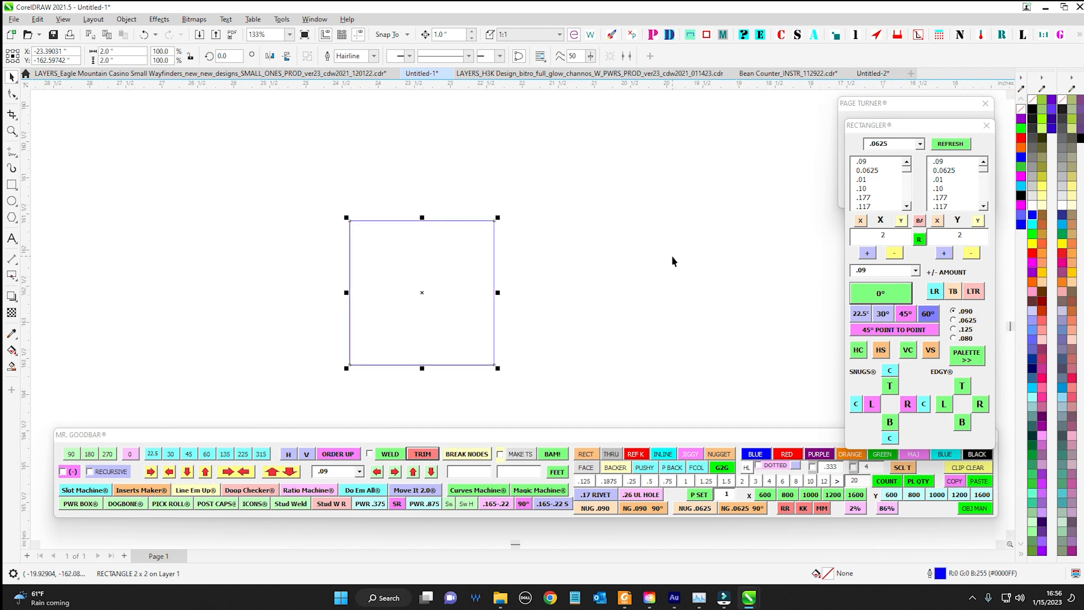
Move the Rectangler window off the drawing area and place the Mr. Goodbar toolbar slightly lower, clear of the square
scroll(677, 253, down, 1)
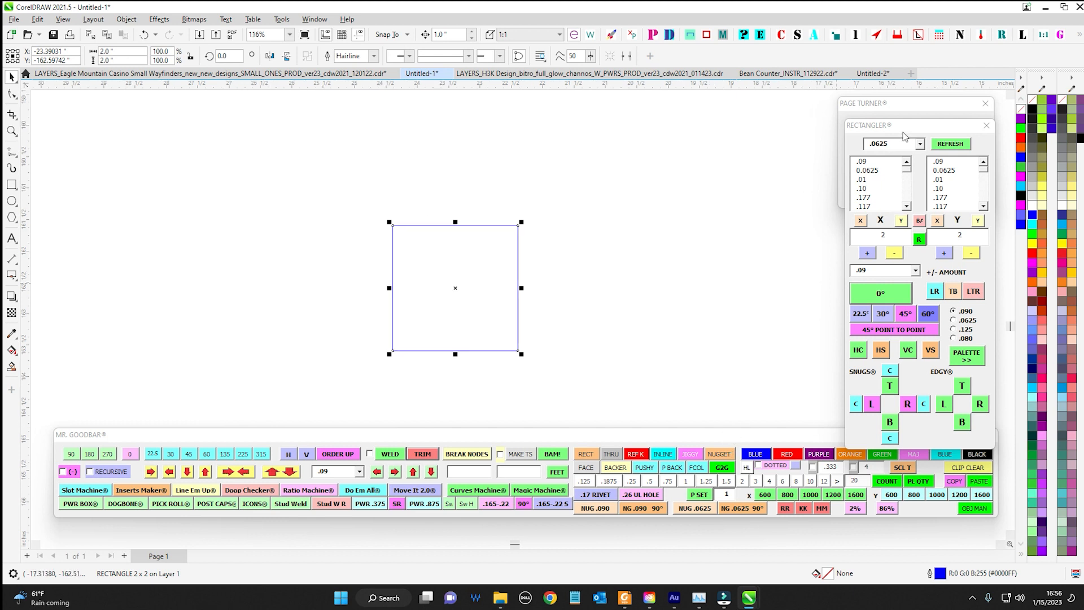
drag(906, 126, 1083, 126)
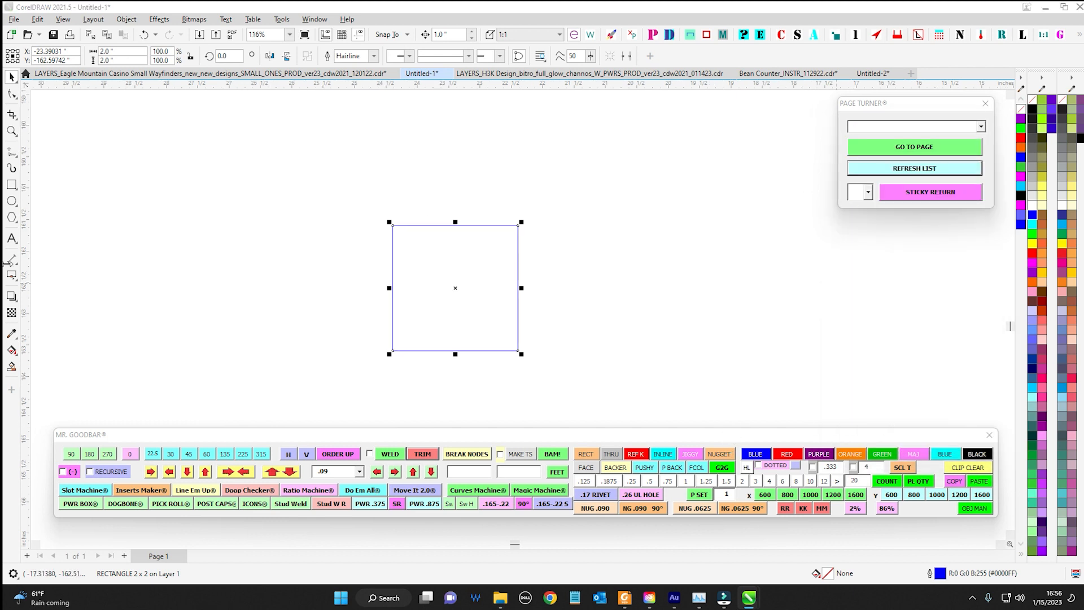
drag(815, 441, 812, 455)
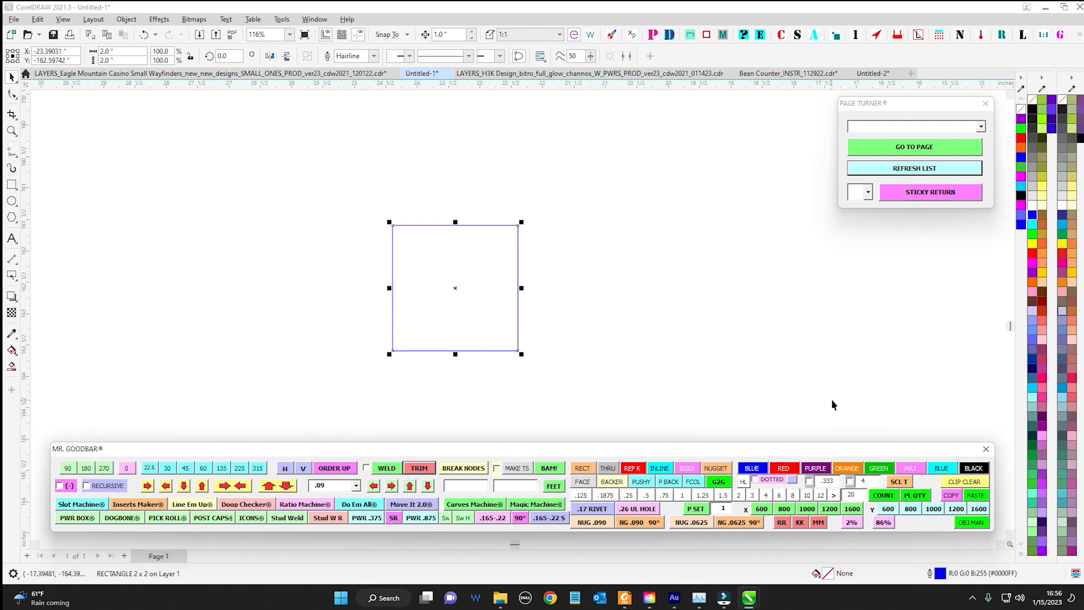
mouse_move(853, 452)
mouse_down()
mouse_move(851, 438)
mouse_move(844, 449)
mouse_up()
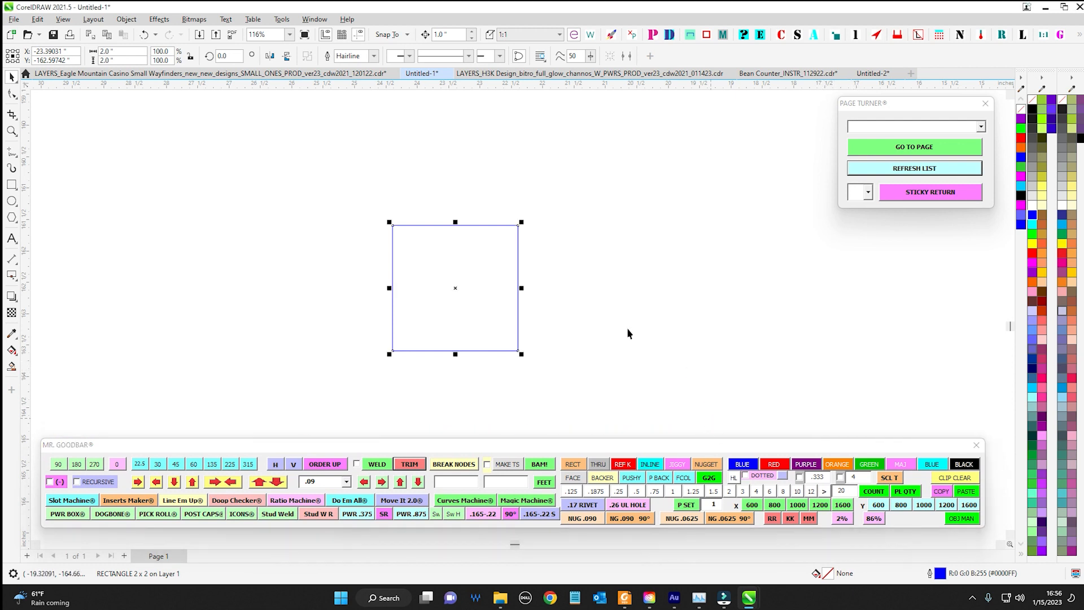
Duplicate the blue square beside itself, and copy the resulting pair up and to the left so one copy overlaps the original
drag(456, 288, 642, 288)
right_click(642, 288)
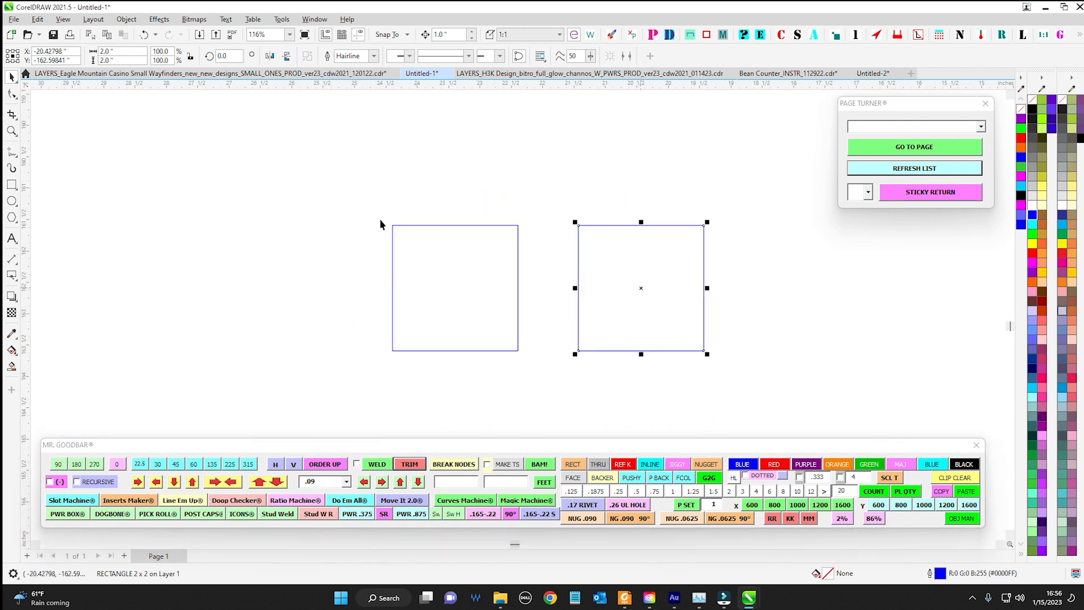
drag(361, 208, 734, 370)
drag(548, 289, 337, 241)
right_click(336, 241)
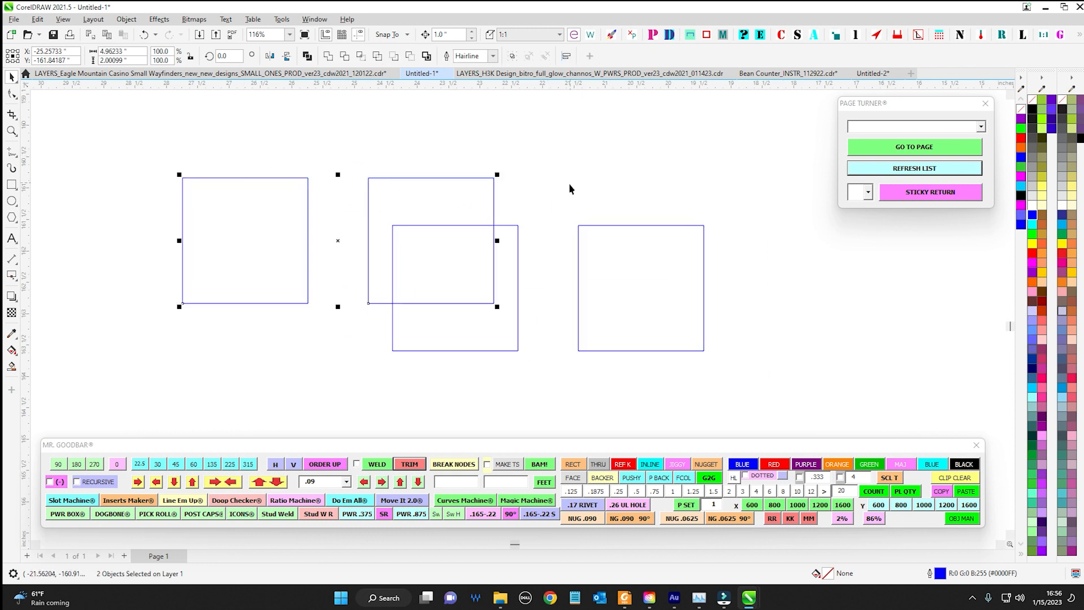
Give the rightmost square a red (#FF0000) outline from the colour palette, try a cyan (#00FFFF) fill and remove the fill
scroll(568, 183, up, 1)
click(530, 195)
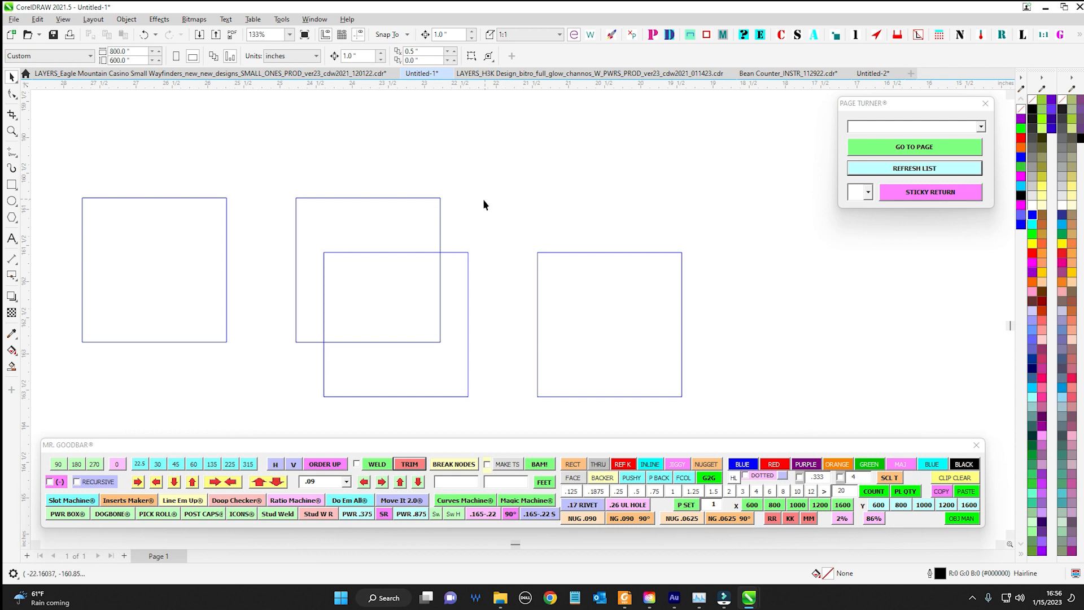
click(593, 271)
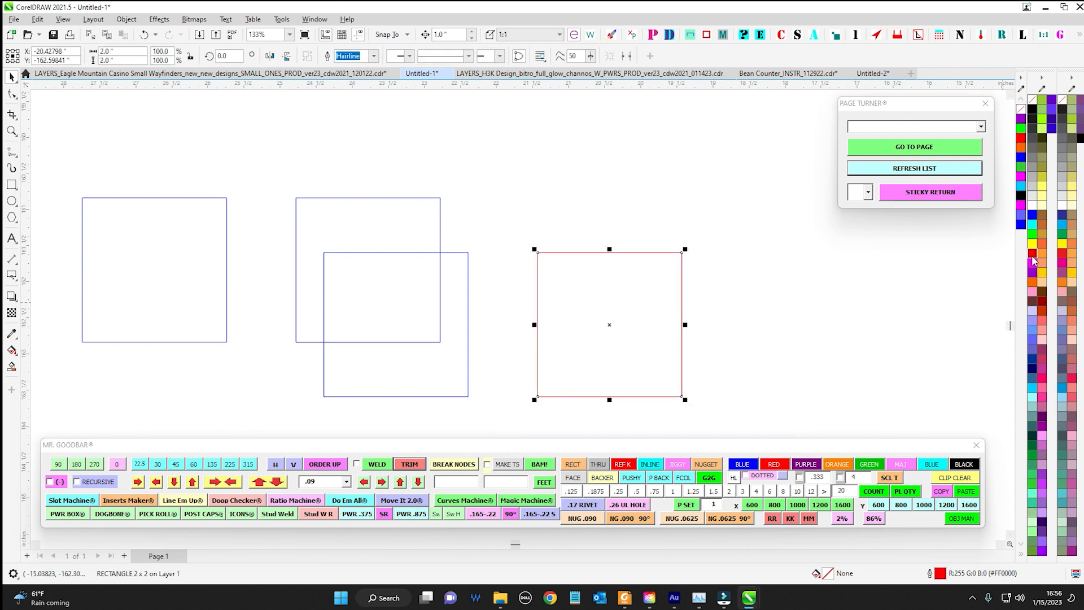
click(1033, 226)
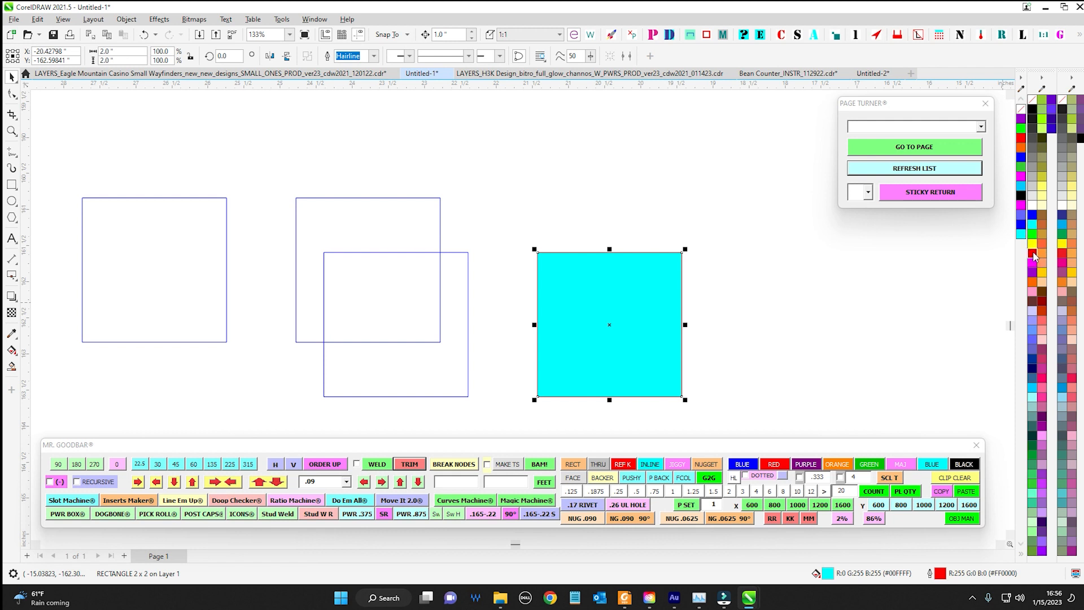
click(1032, 100)
scroll(579, 192, down, 2)
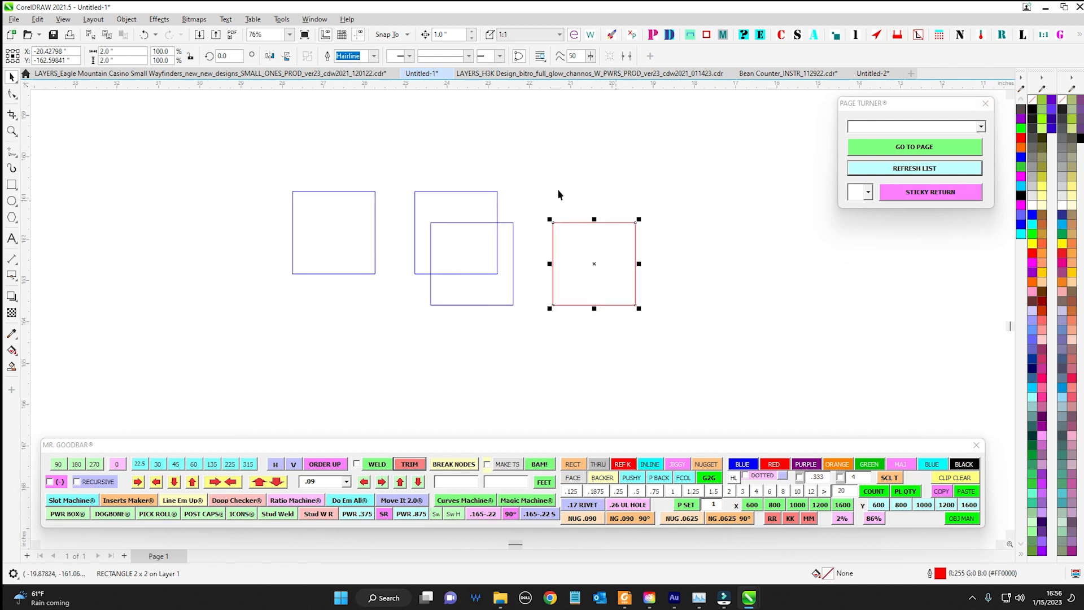
click(411, 255)
key(ctrl+a)
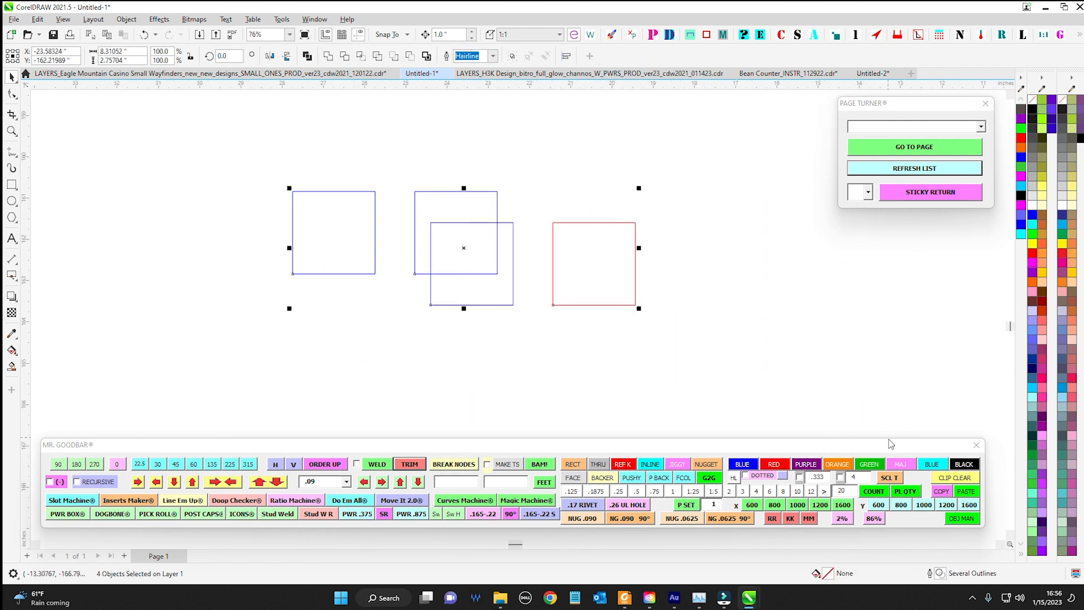
mouse_move(891, 444)
mouse_down()
mouse_move(860, 322)
mouse_move(908, 426)
mouse_move(904, 449)
mouse_up()
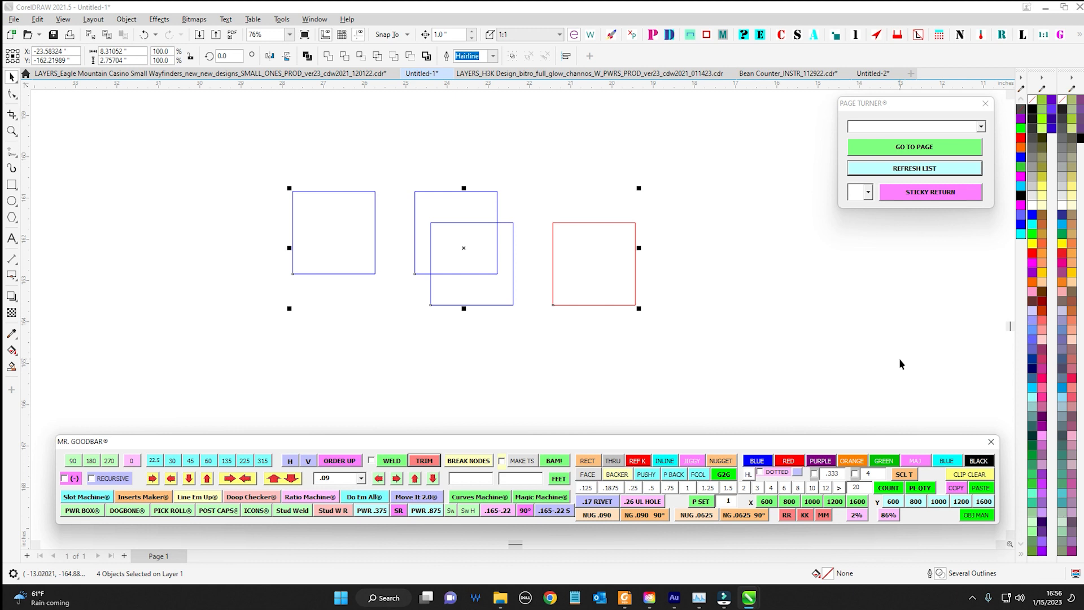
drag(823, 441, 646, 328)
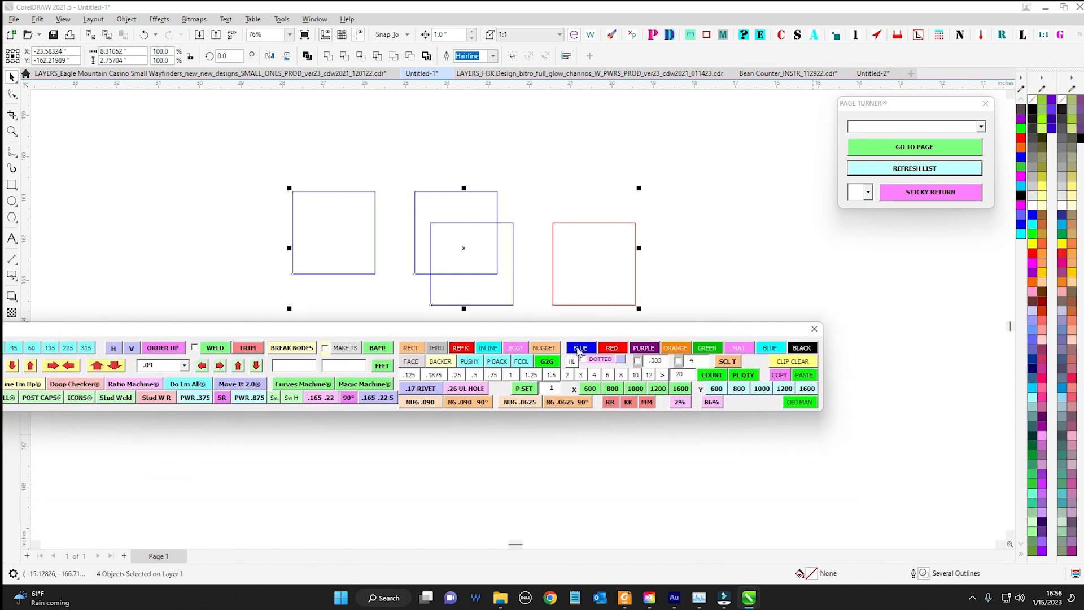
drag(730, 328, 781, 344)
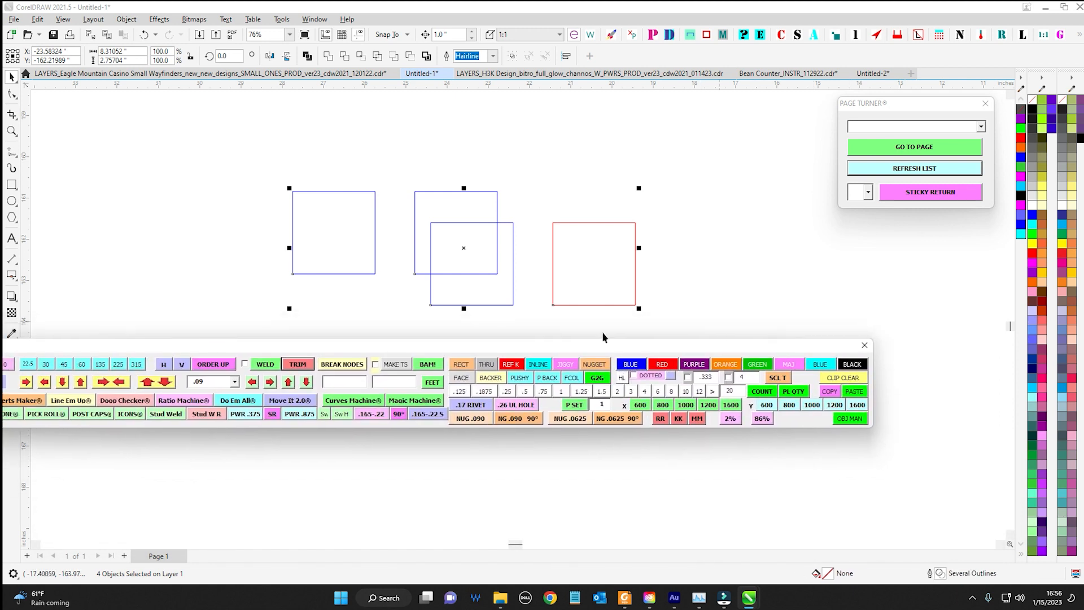
click(692, 291)
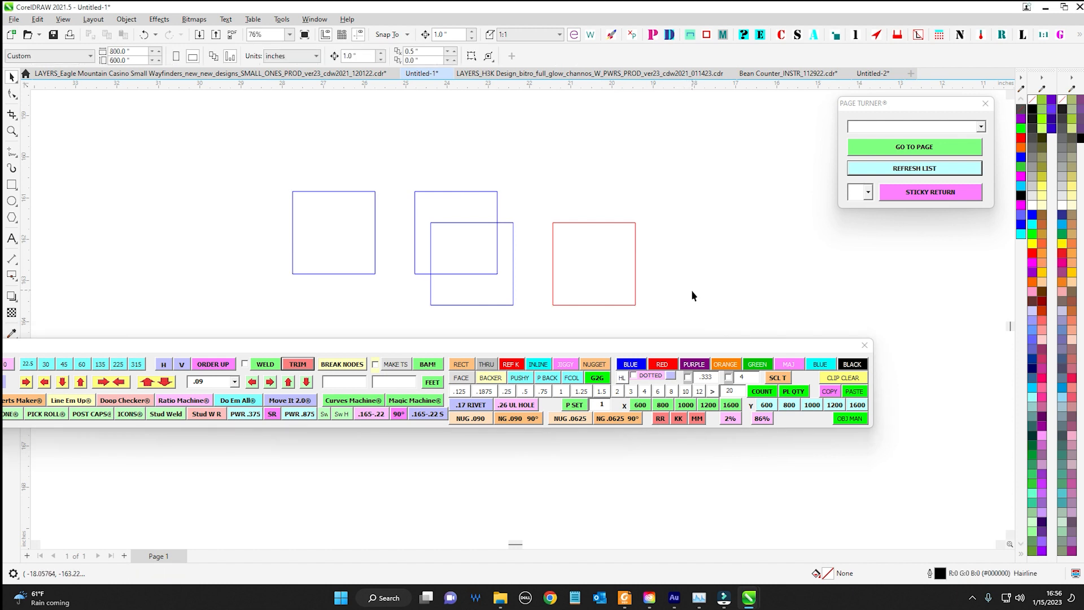
drag(710, 347, 836, 453)
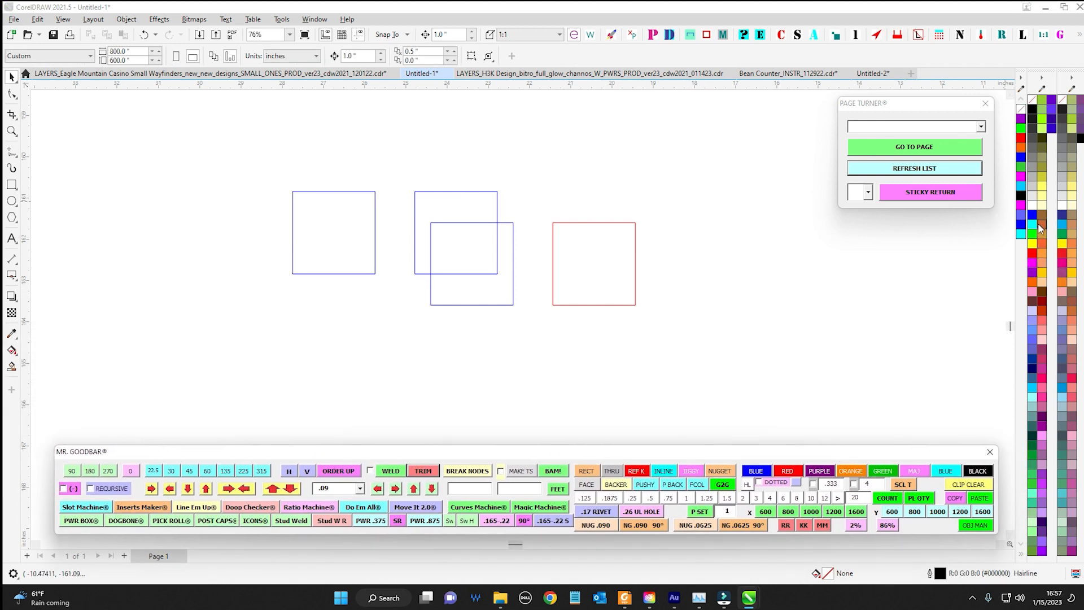
click(635, 265)
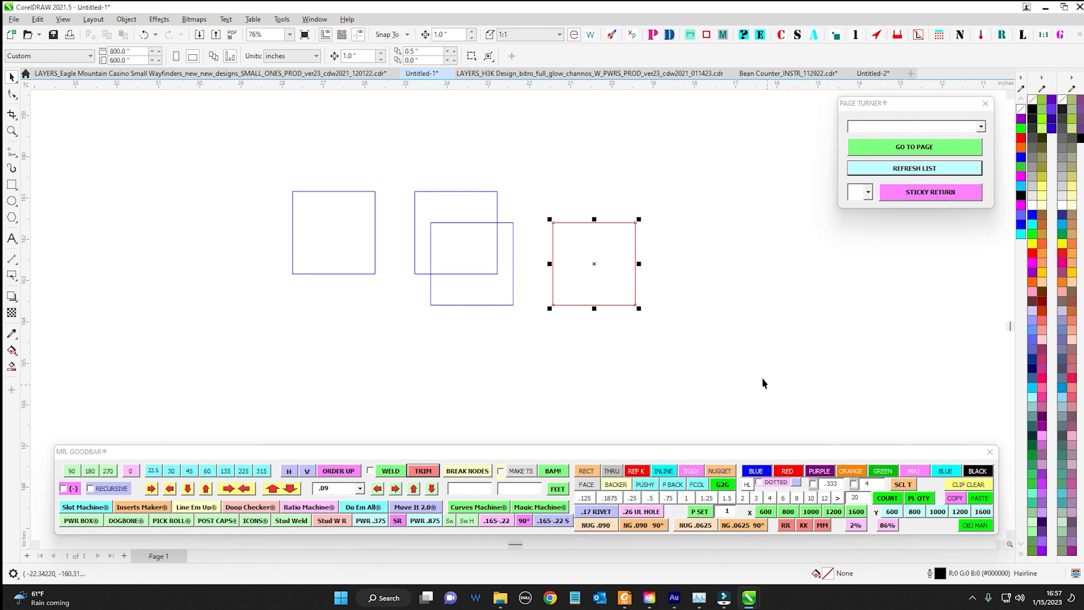
scroll(754, 308, down, 2)
click(698, 300)
scroll(698, 300, up, 3)
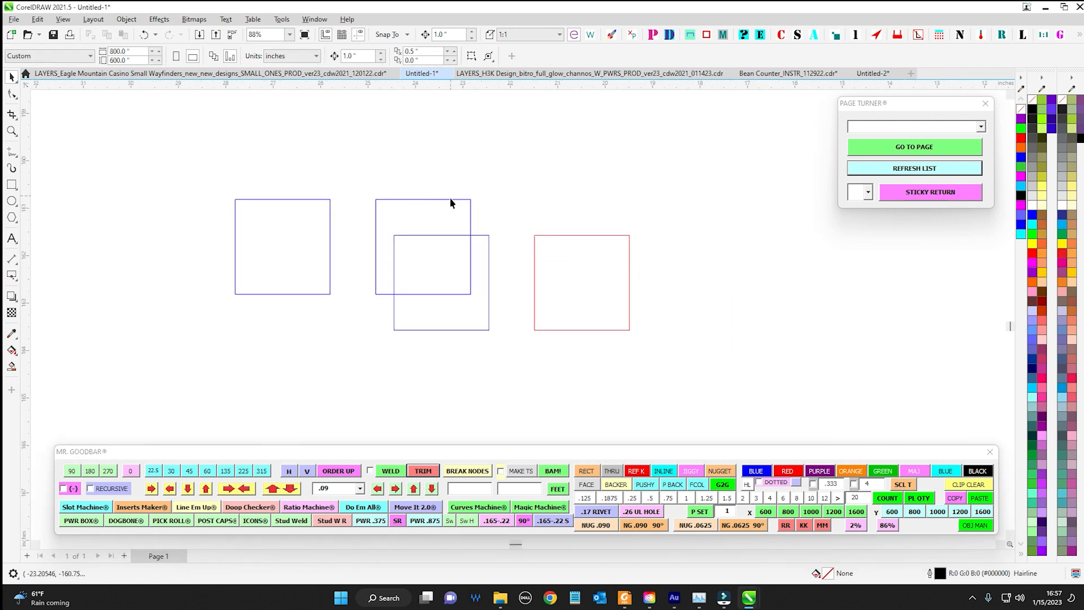
Use the Mr. Goodbar outline colours to make the leftmost square blue, the upper overlapping square red and the rightmost square purple
drag(132, 162, 553, 344)
drag(376, 362, 377, 363)
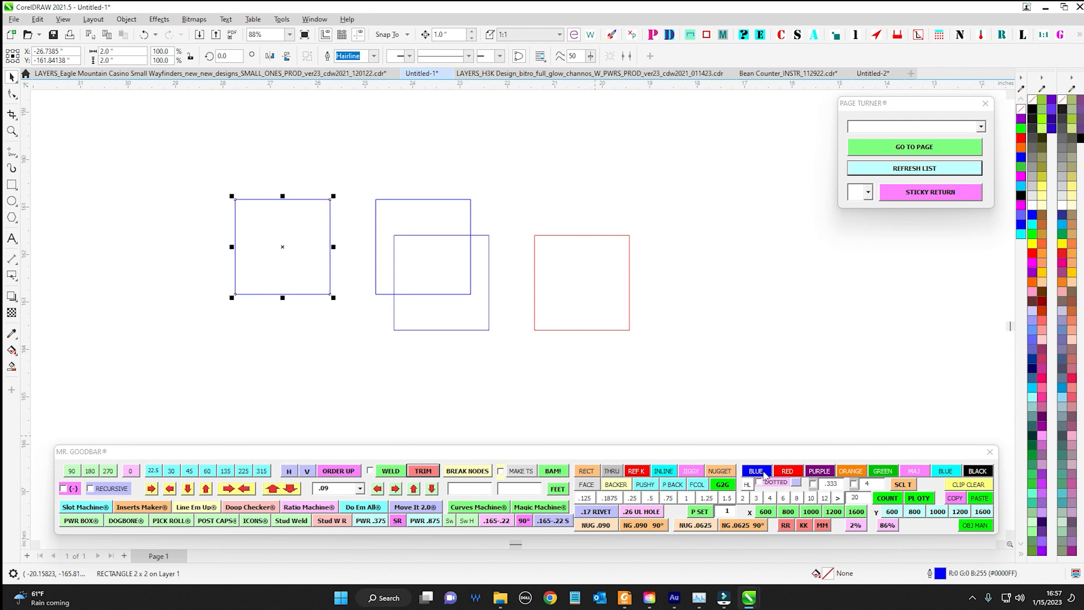
drag(313, 161, 513, 305)
click(788, 471)
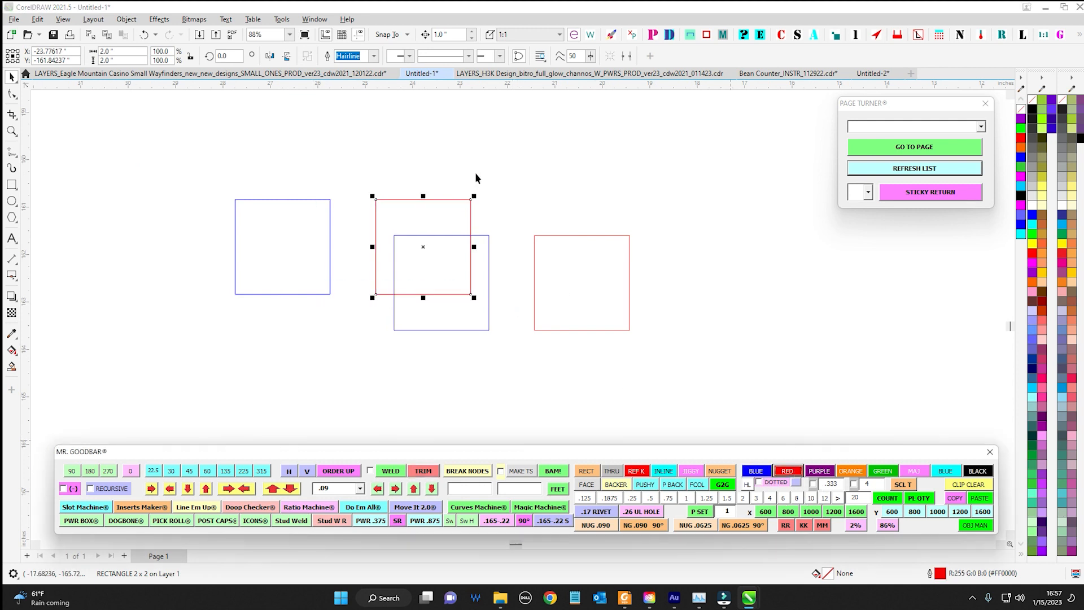
drag(476, 172, 678, 334)
click(819, 471)
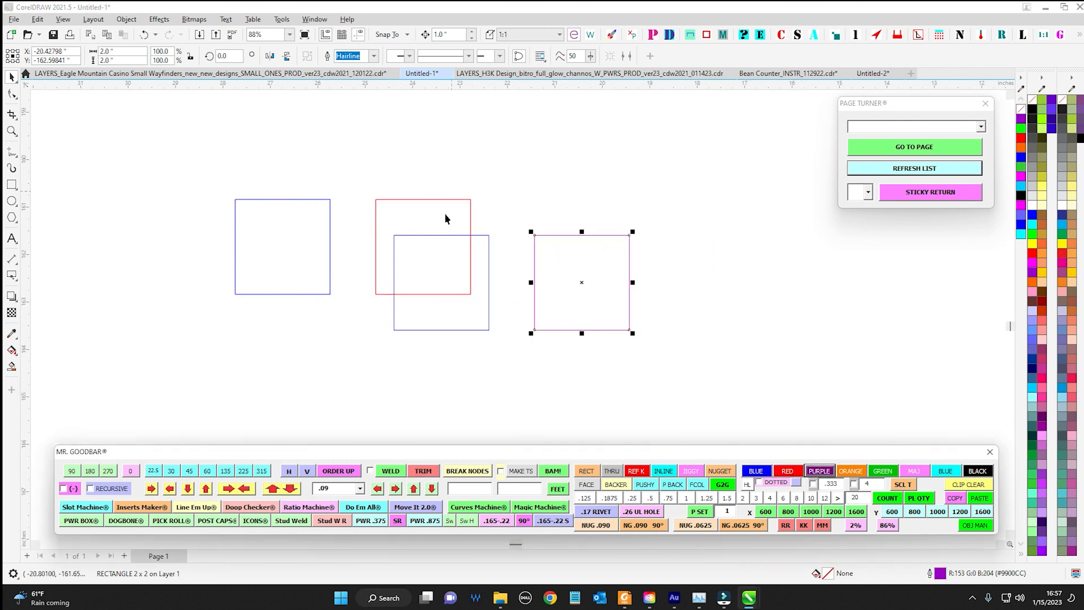
Set the outlines of all four squares to green with Mr. Goodbar and deselect them
drag(186, 172, 747, 393)
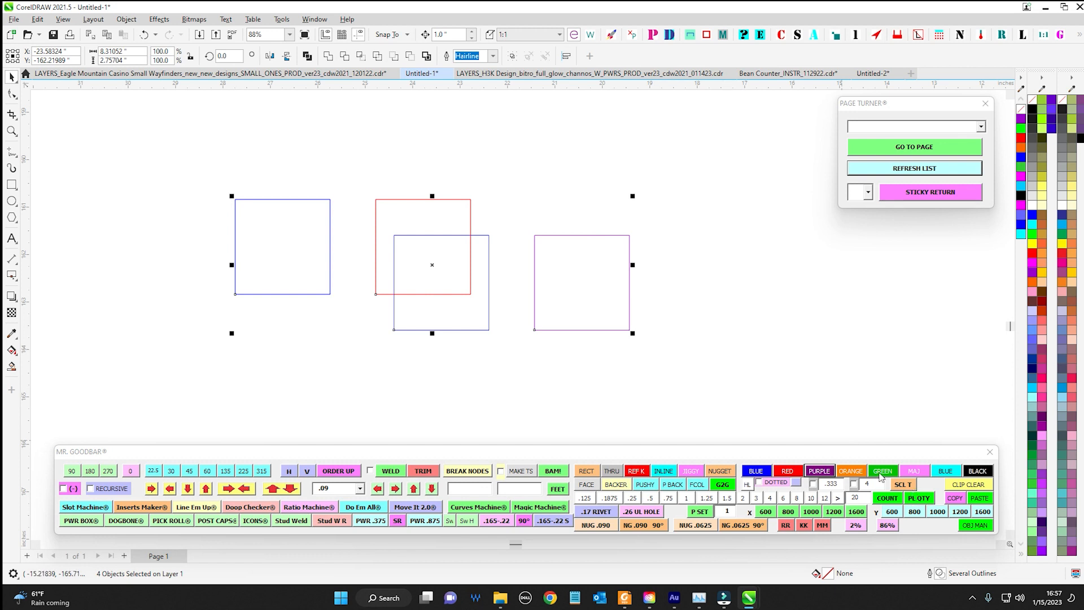
click(881, 475)
click(553, 408)
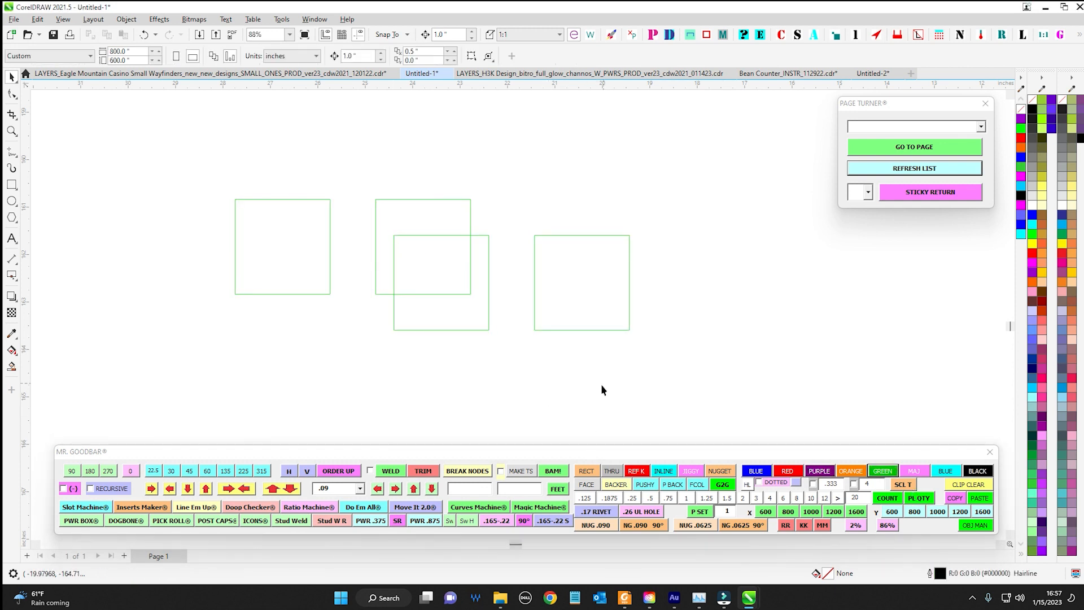
Switch to the Eagle Mountain Casino drawing and examine the colour-coded outlines of the sign assembly on the wittle_wuns page
click(309, 73)
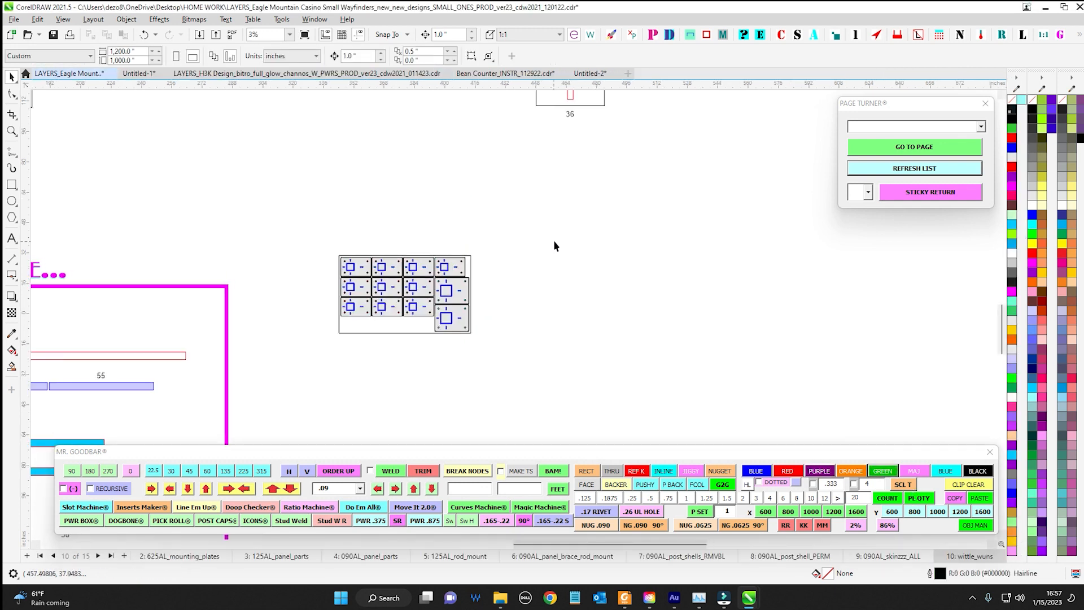
scroll(502, 289, down, 3)
scroll(497, 171, up, 2)
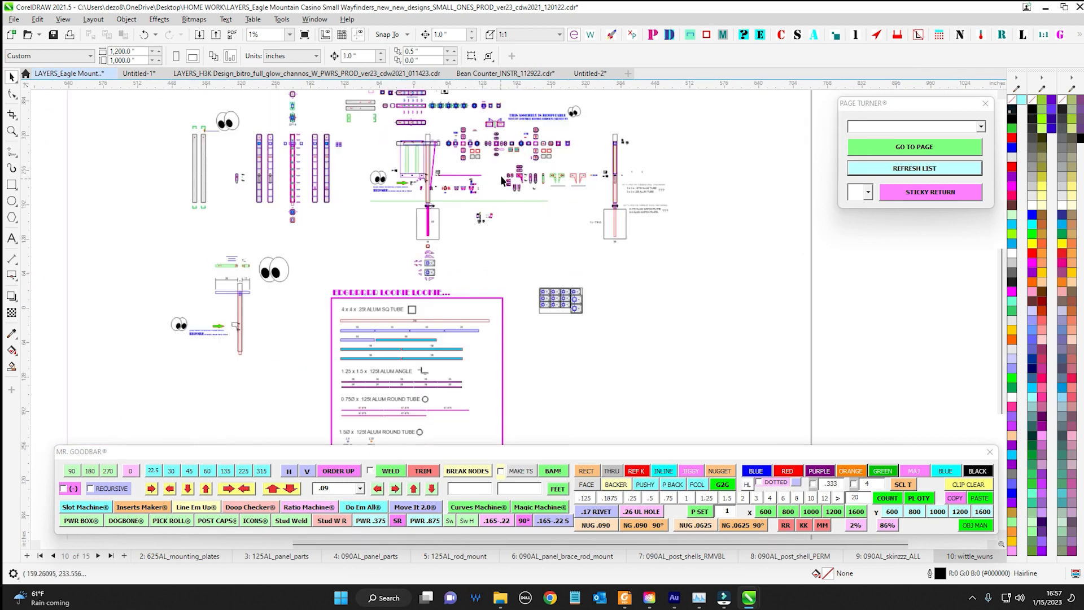
scroll(367, 174, up, 3)
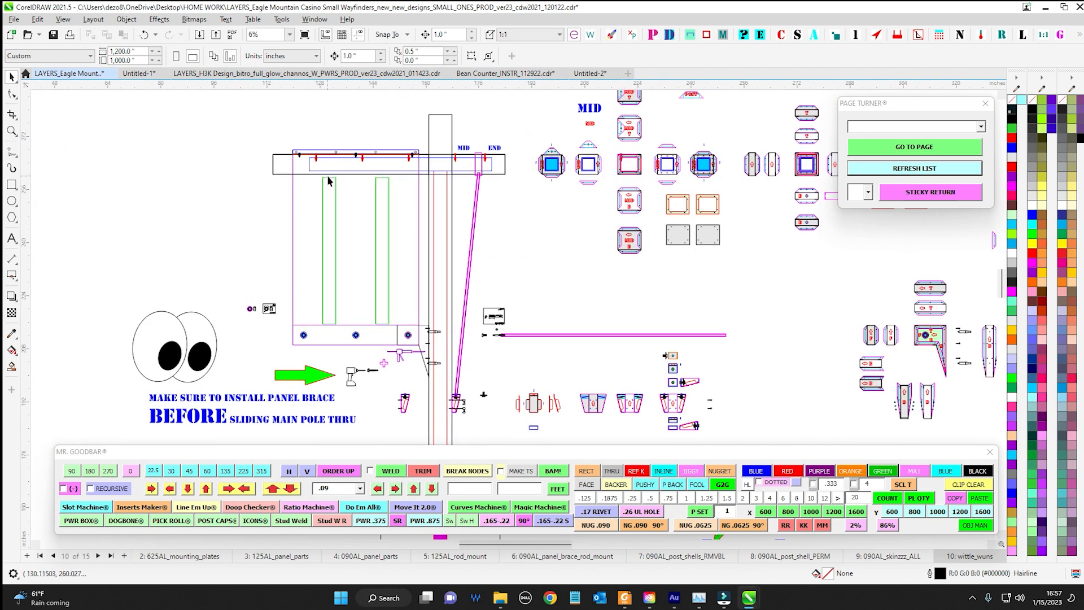
scroll(373, 179, up, 2)
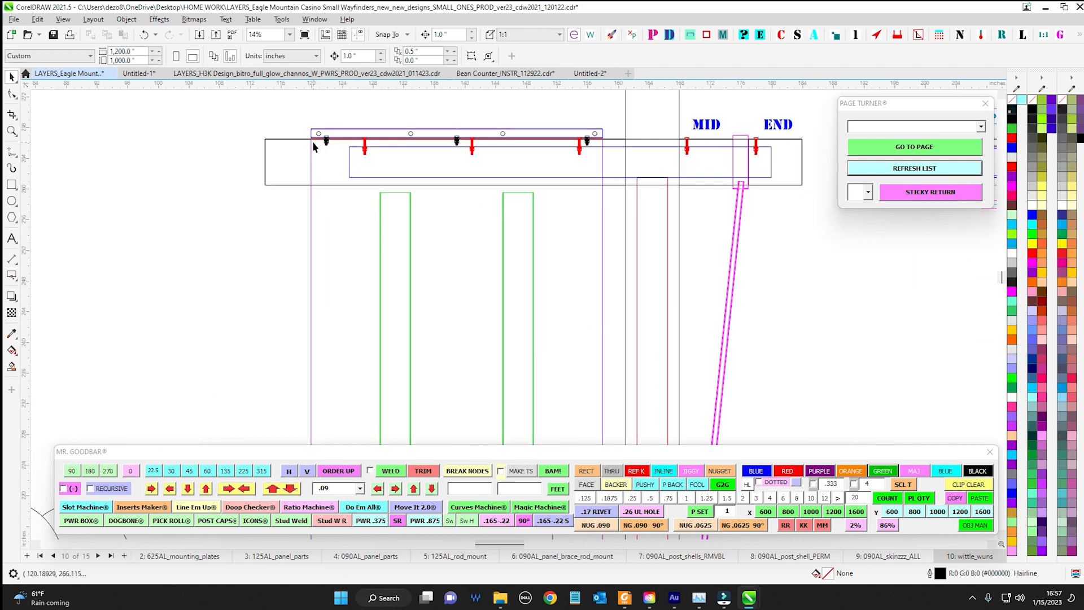
drag(499, 161, 218, 198)
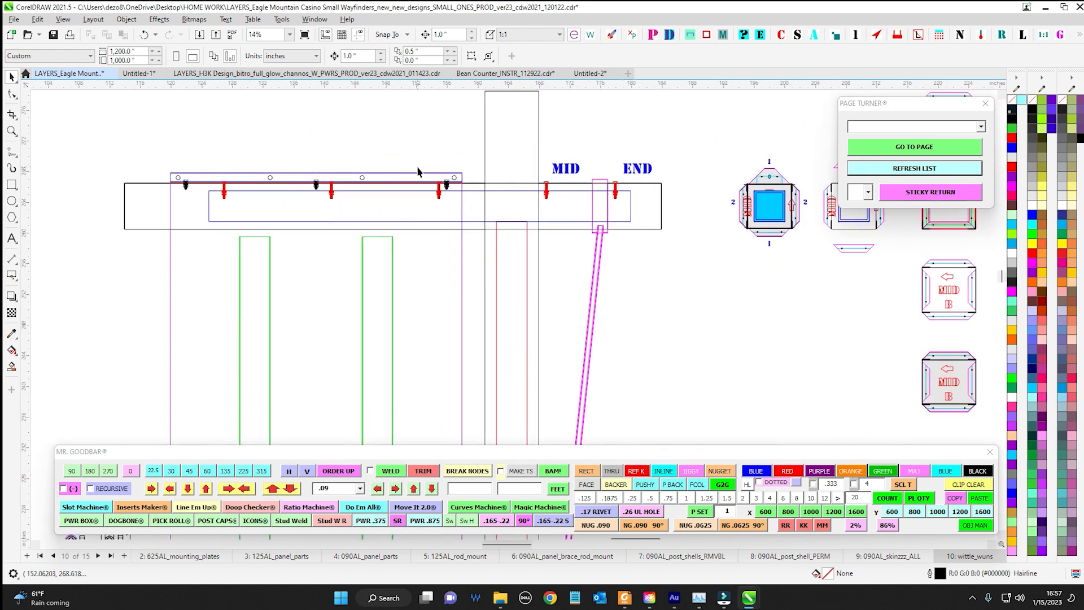
drag(546, 194, 400, 189)
scroll(378, 241, up, 2)
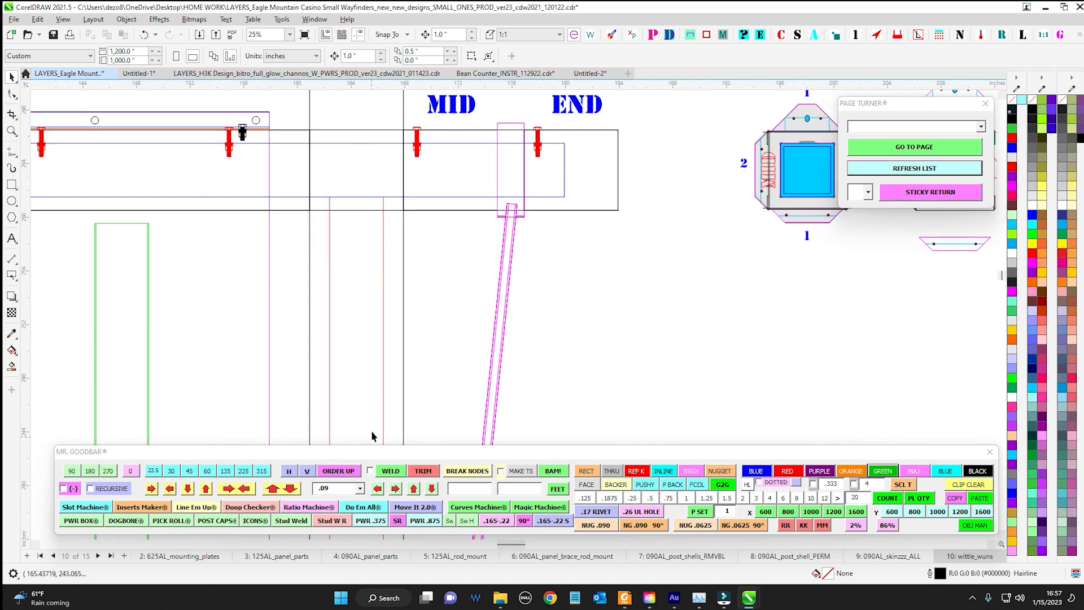
scroll(527, 286, down, 5)
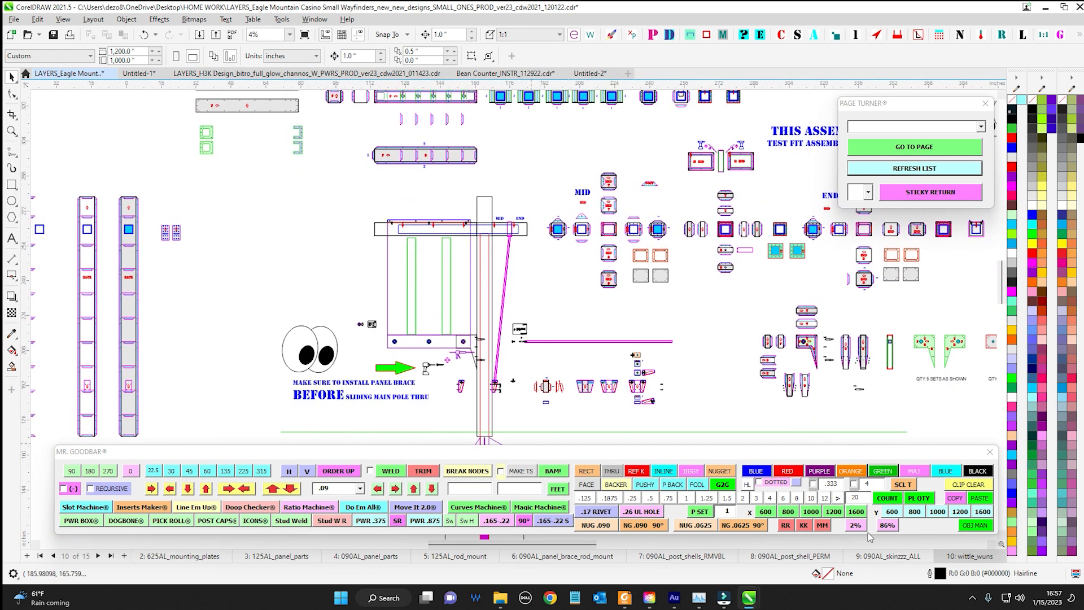
Switch to the H3K Design drawing and examine the colour-coded box parts and switch details on the roof_boxes page
click(396, 73)
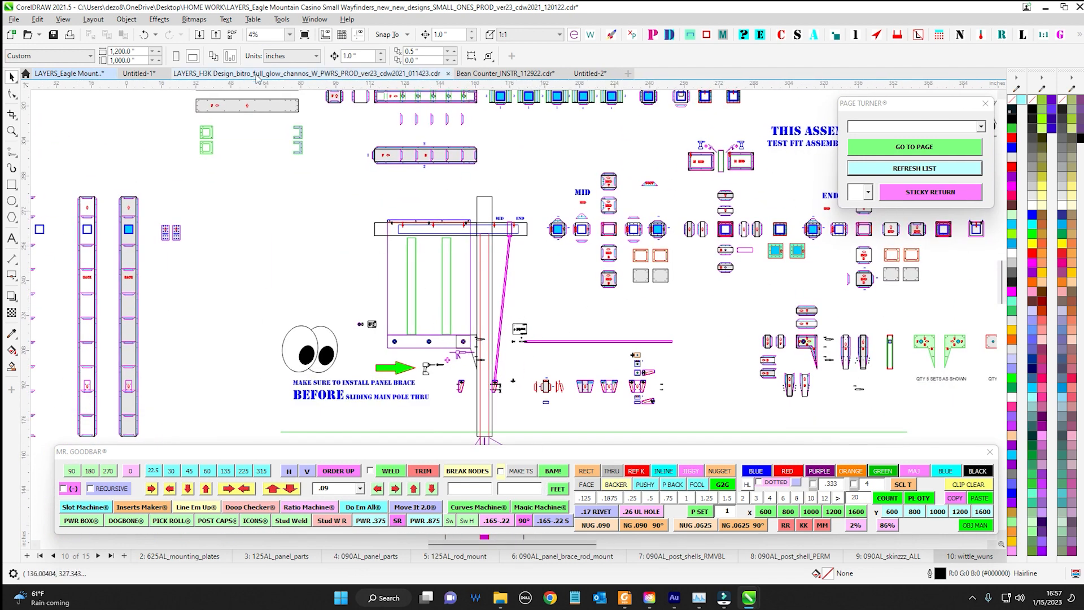
scroll(393, 205, up, 2)
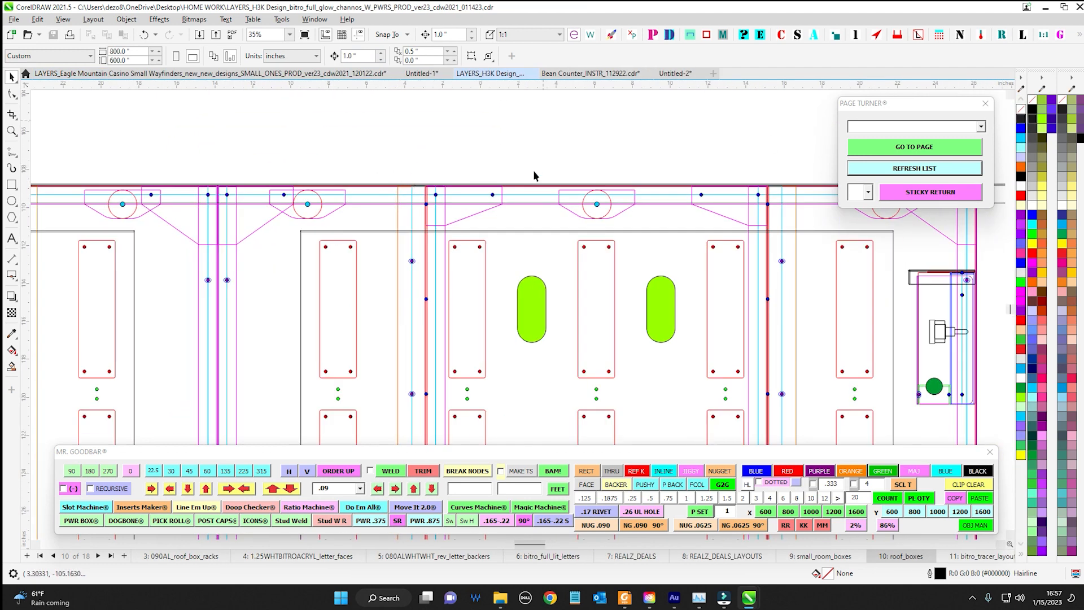
scroll(437, 220, down, 2)
scroll(451, 261, up, 4)
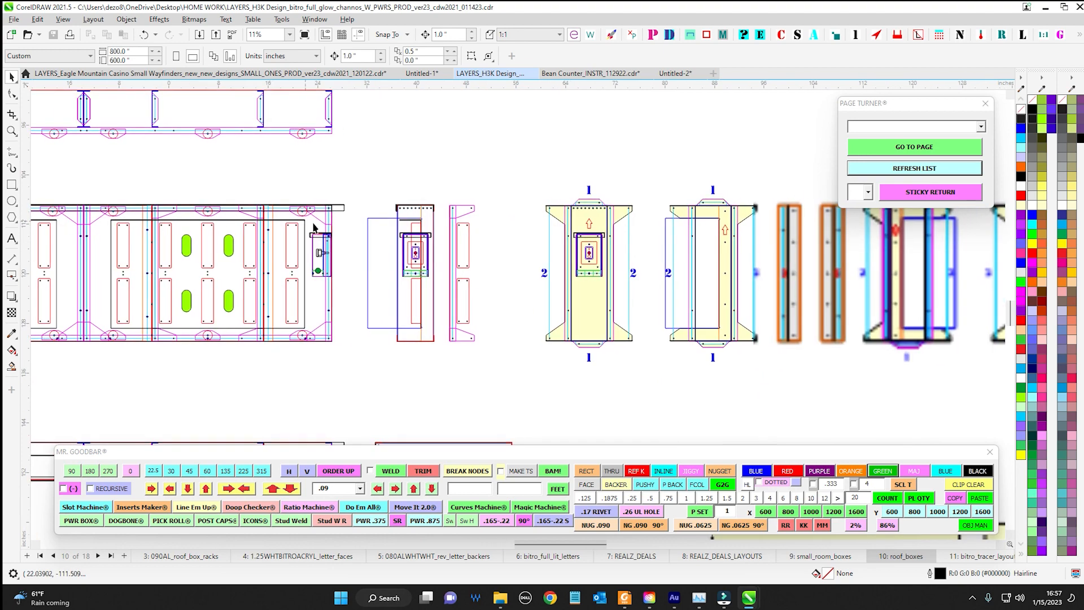
scroll(567, 328, down, 3)
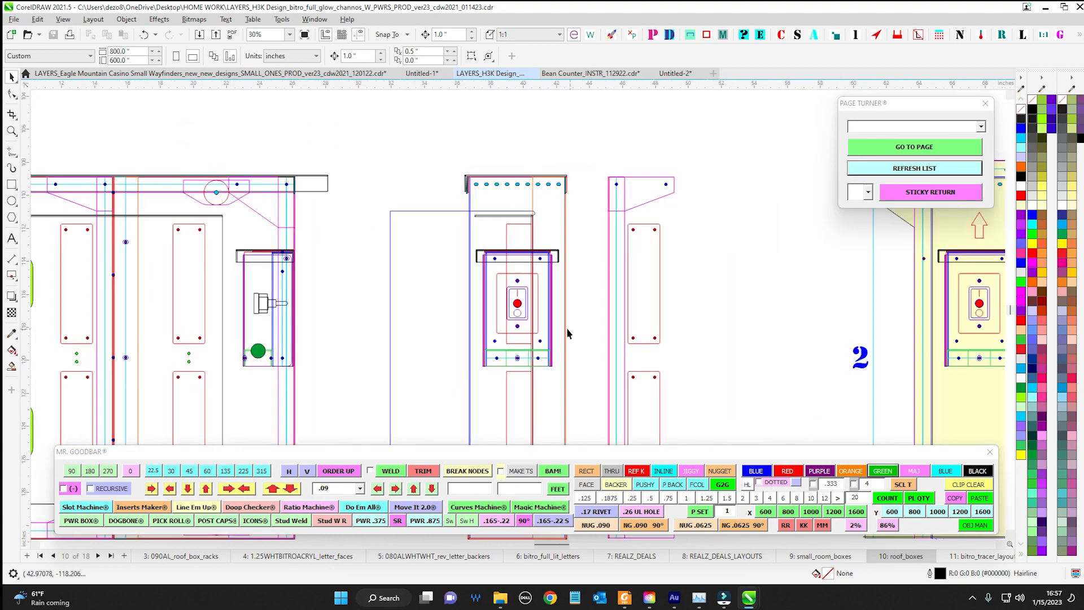
scroll(295, 242, up, 2)
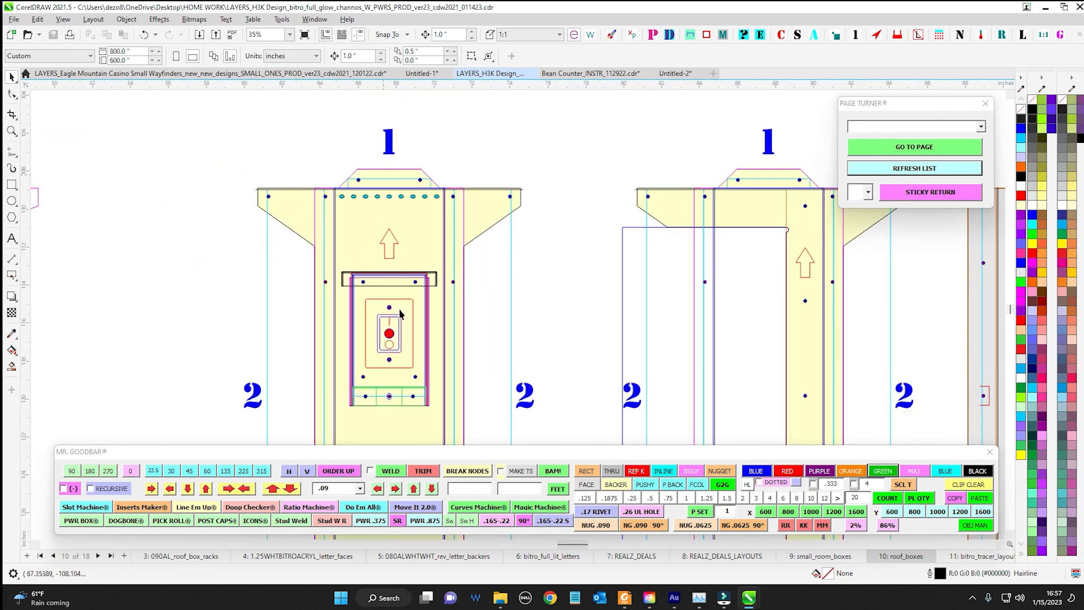
Examine the yellow numbered end panels and the overall box part layout on the roof_boxes page
scroll(407, 360, down, 2)
scroll(444, 257, up, 2)
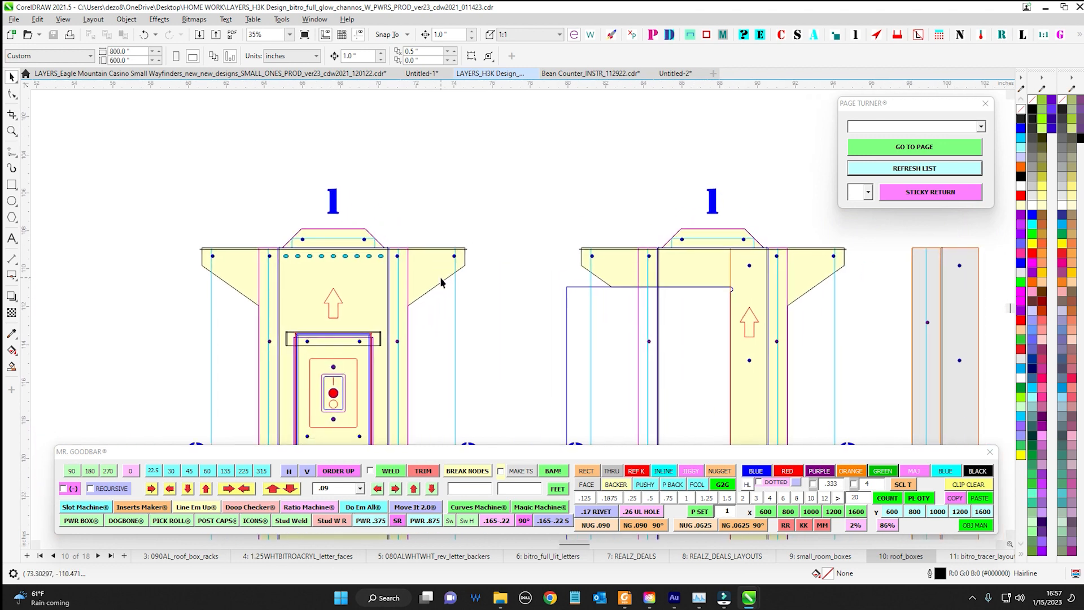
click(441, 283)
scroll(537, 225, down, 2)
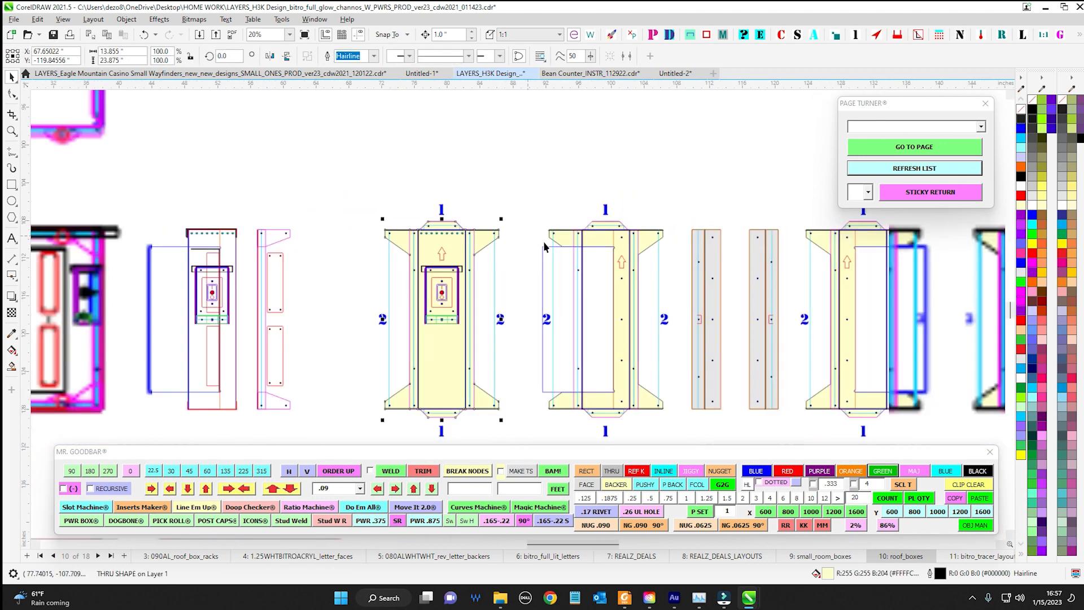
scroll(543, 238, down, 3)
click(535, 182)
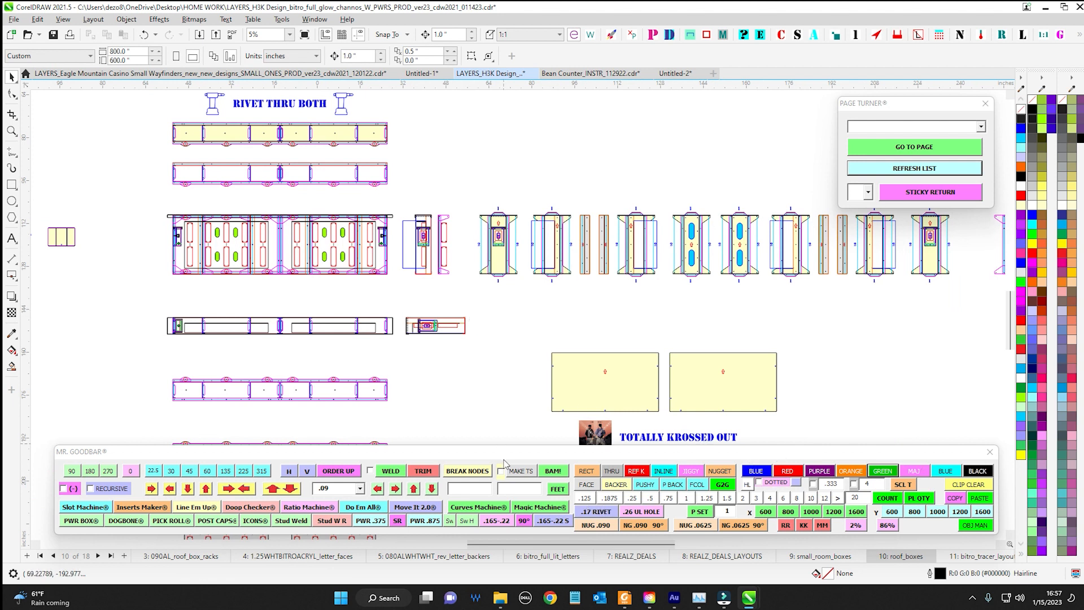
Return to the Untitled-1 drawing and fill all four test squares with orange
click(421, 74)
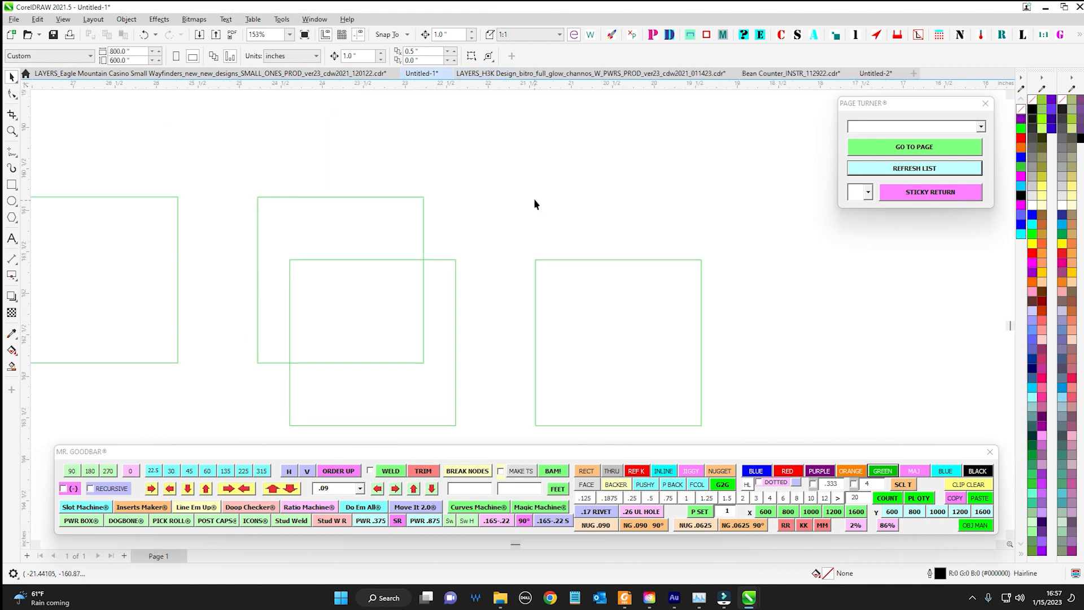
scroll(621, 178, down, 1)
drag(224, 151, 700, 362)
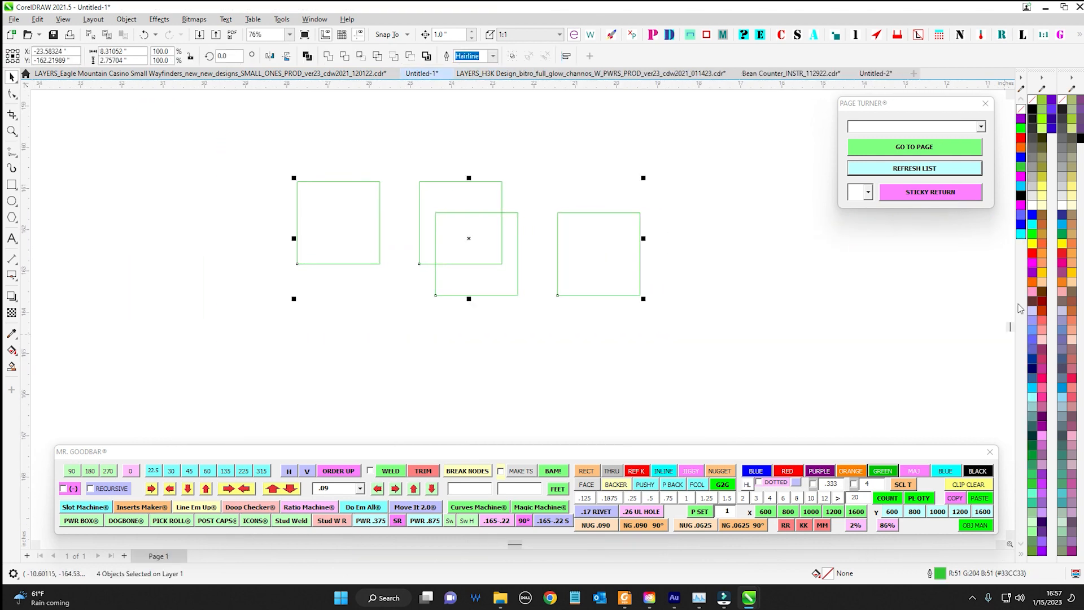
click(1034, 281)
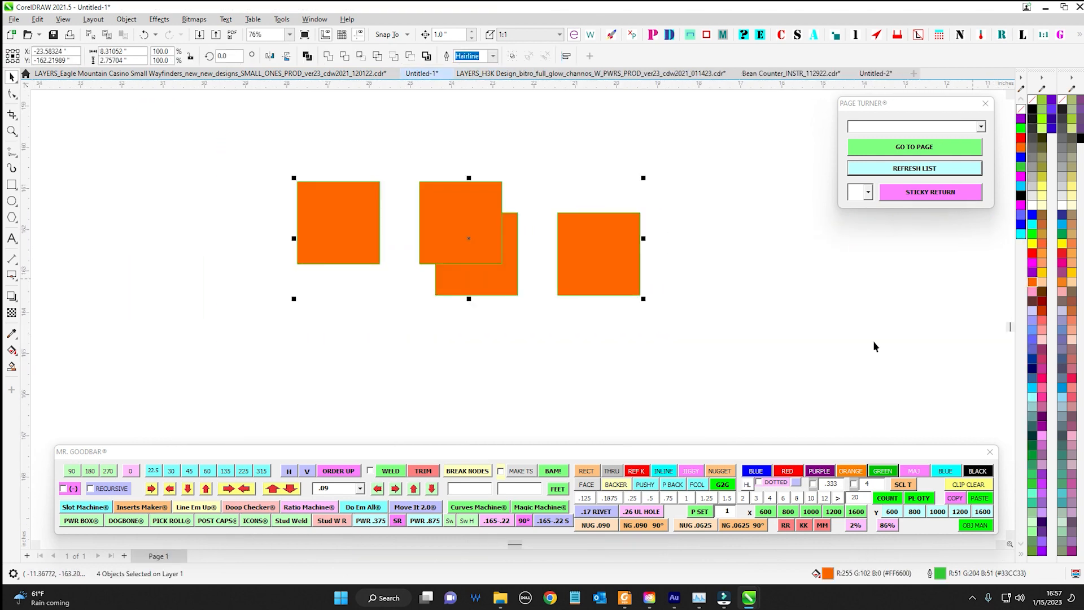
Use Mr. Goodbar to turn the rightmost and upper overlapping squares into unfilled blue outlines and the leftmost into a red one
click(581, 223)
click(764, 471)
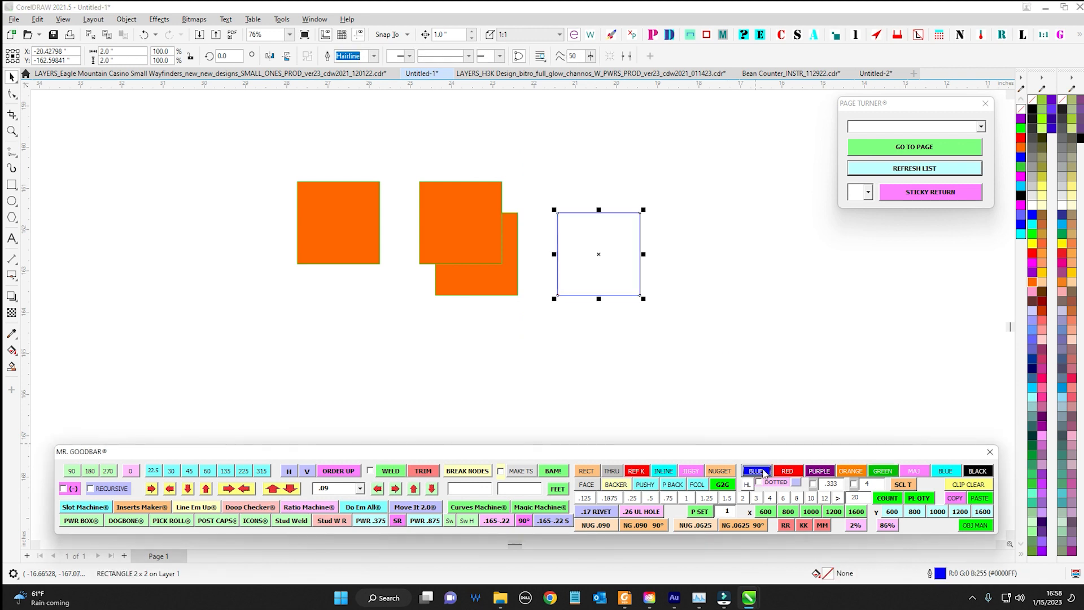
click(730, 304)
drag(410, 160, 513, 275)
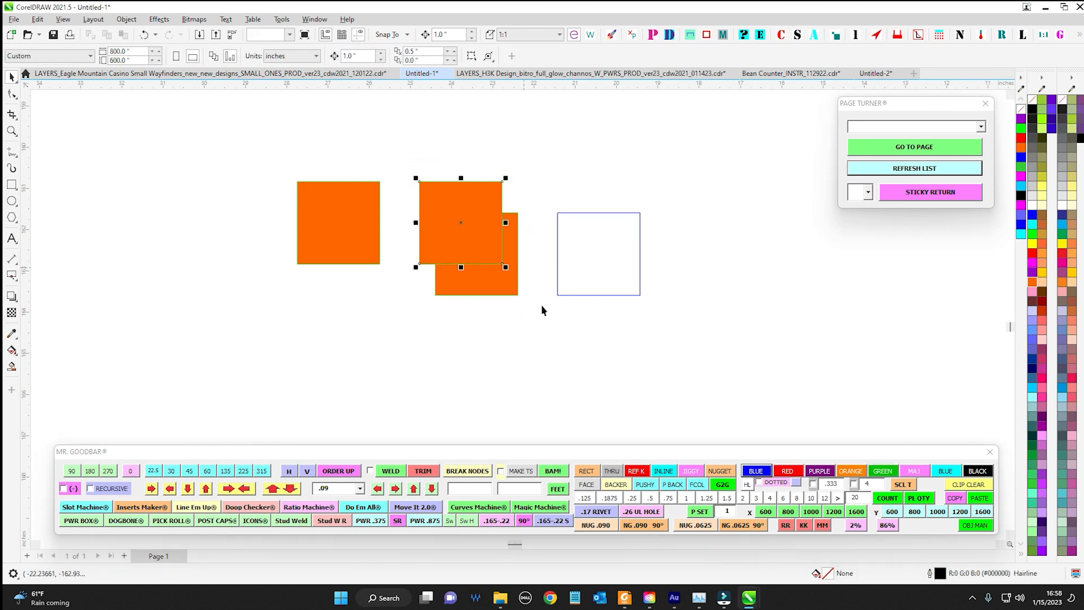
click(747, 474)
drag(228, 128, 404, 344)
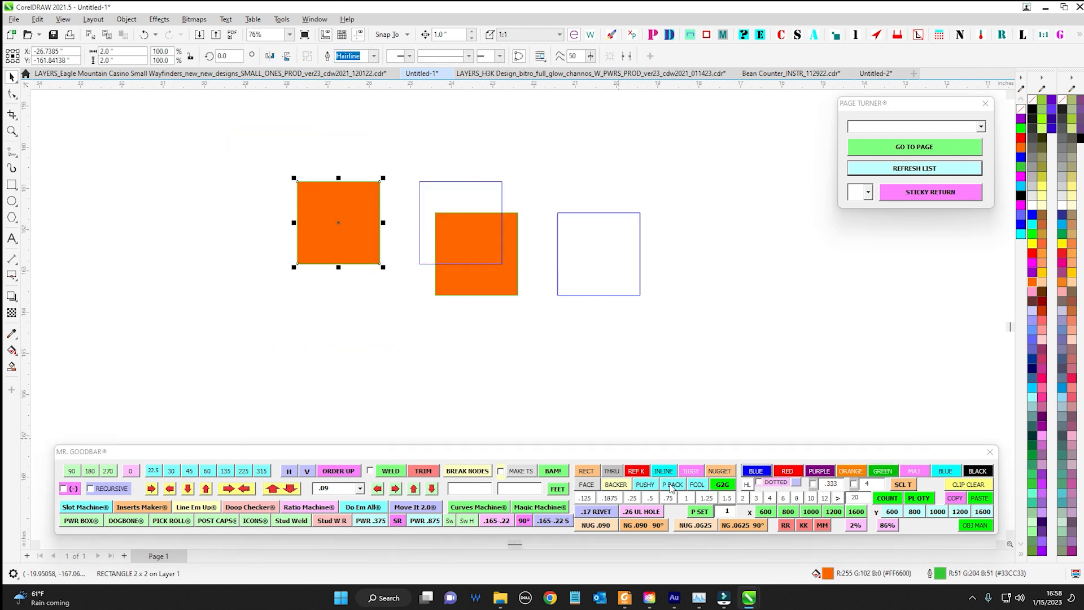
click(788, 471)
Turn the lower overlapping square into an unfilled orange outline with Mr. Goodbar and move it below the upper squares
click(430, 227)
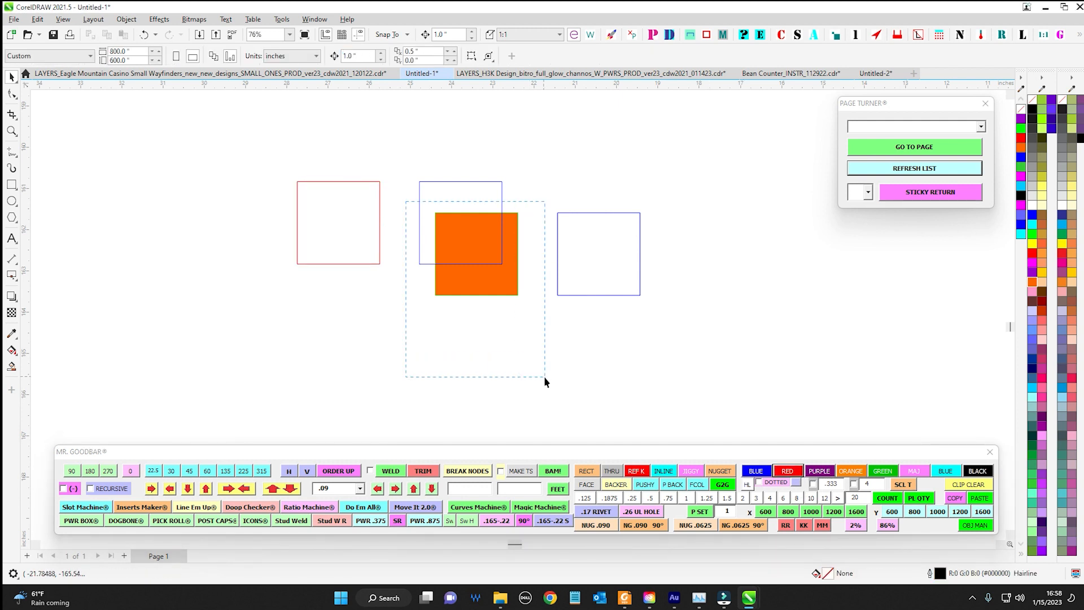
drag(544, 376, 544, 377)
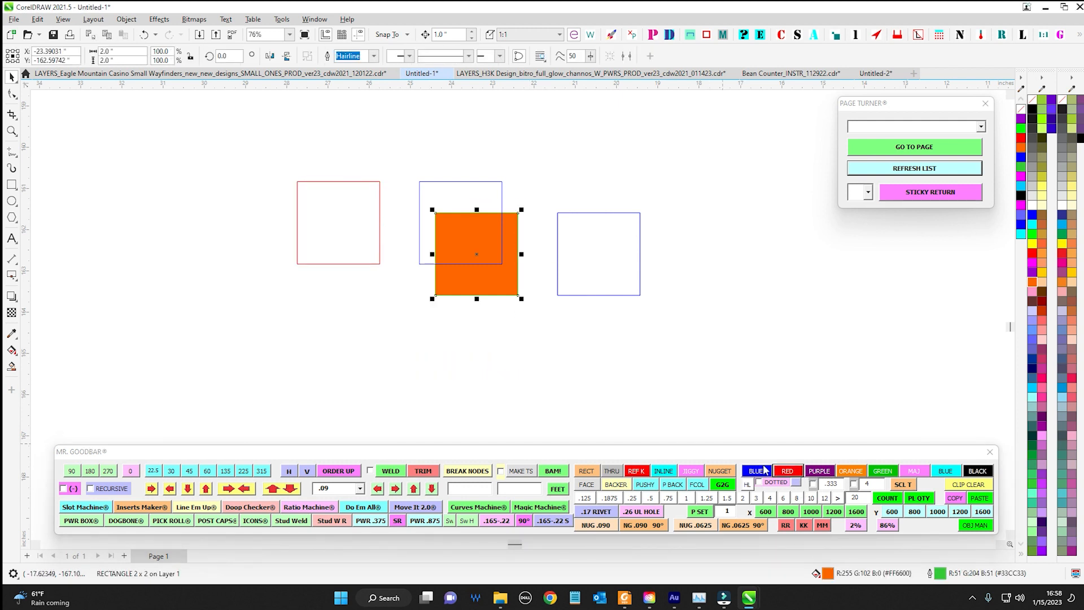
click(854, 471)
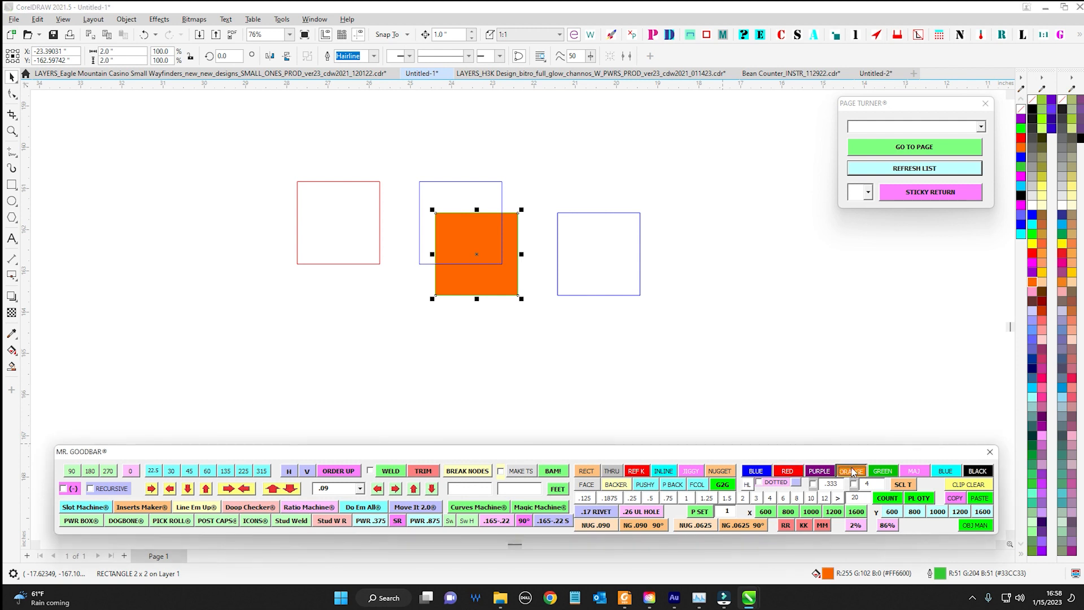
drag(471, 260, 427, 332)
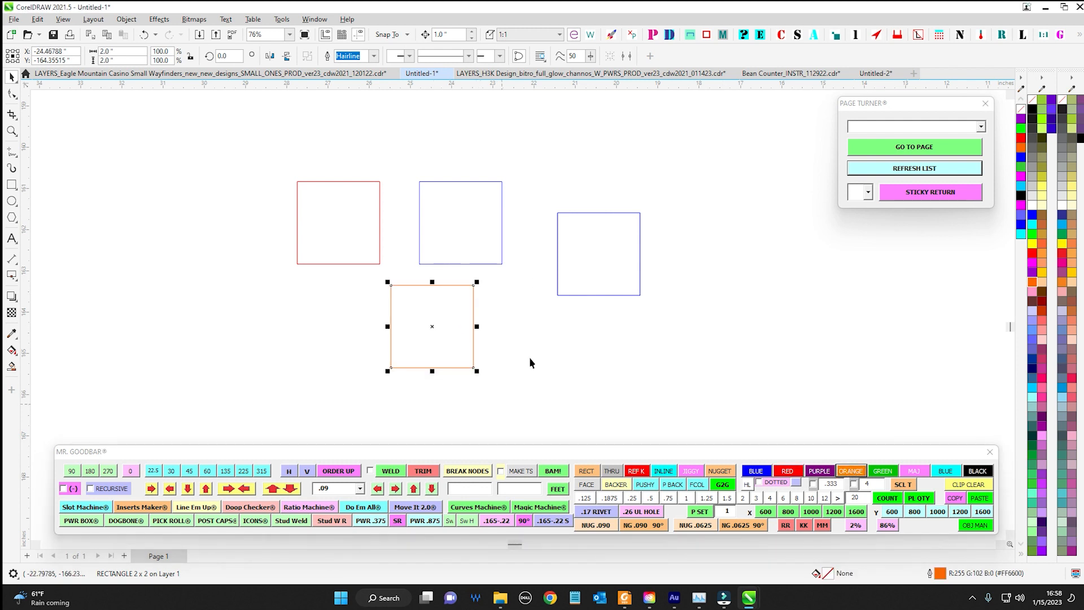
drag(237, 145, 735, 402)
scroll(740, 390, down, 2)
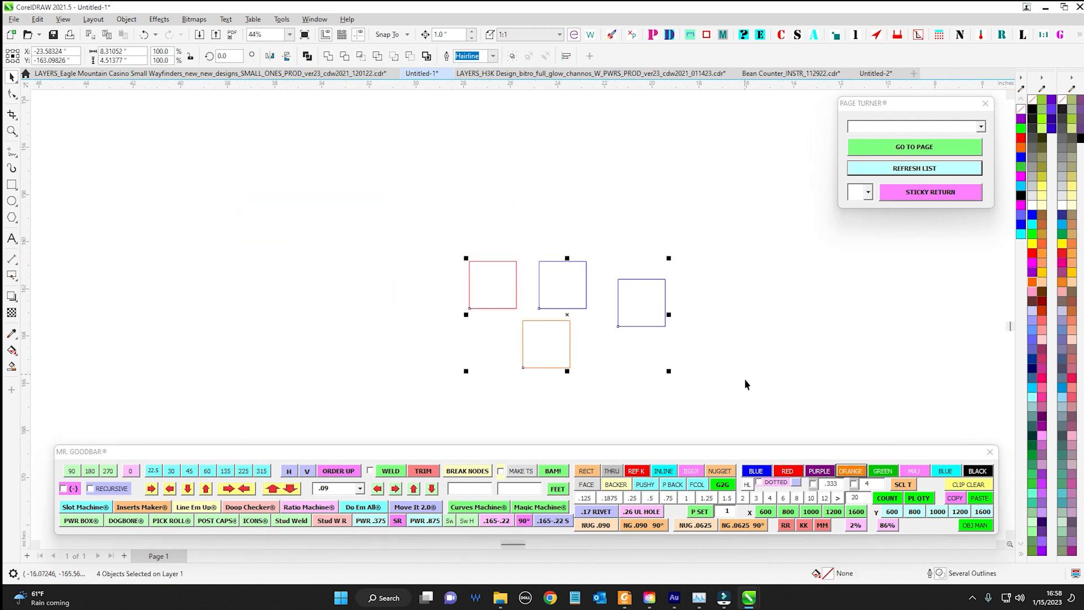
mouse_move(775, 456)
mouse_down()
mouse_move(764, 440)
mouse_move(767, 451)
mouse_up()
drag(835, 384, 810, 338)
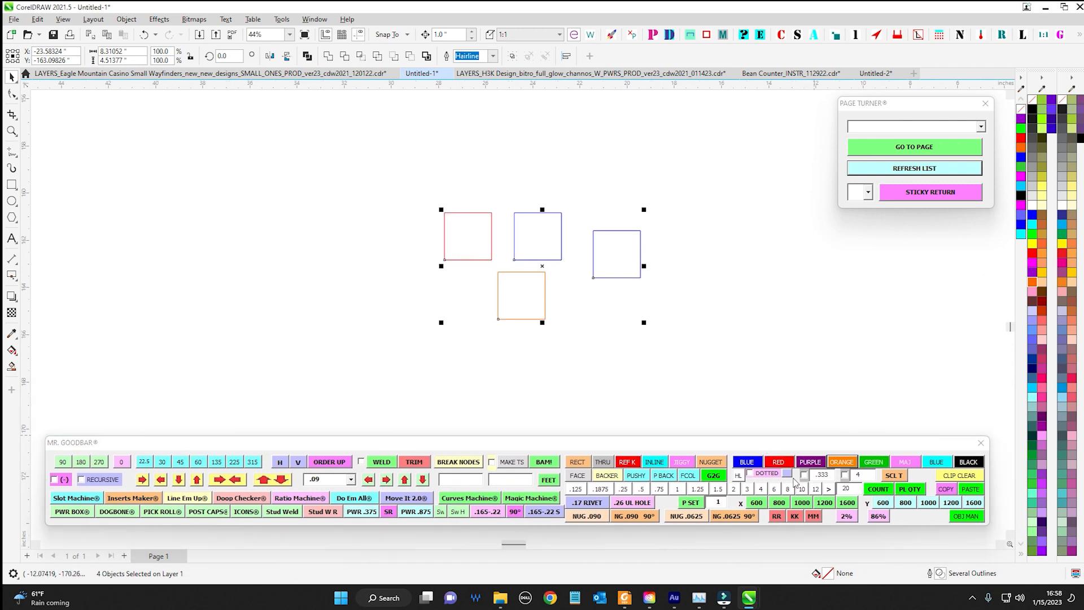
click(736, 417)
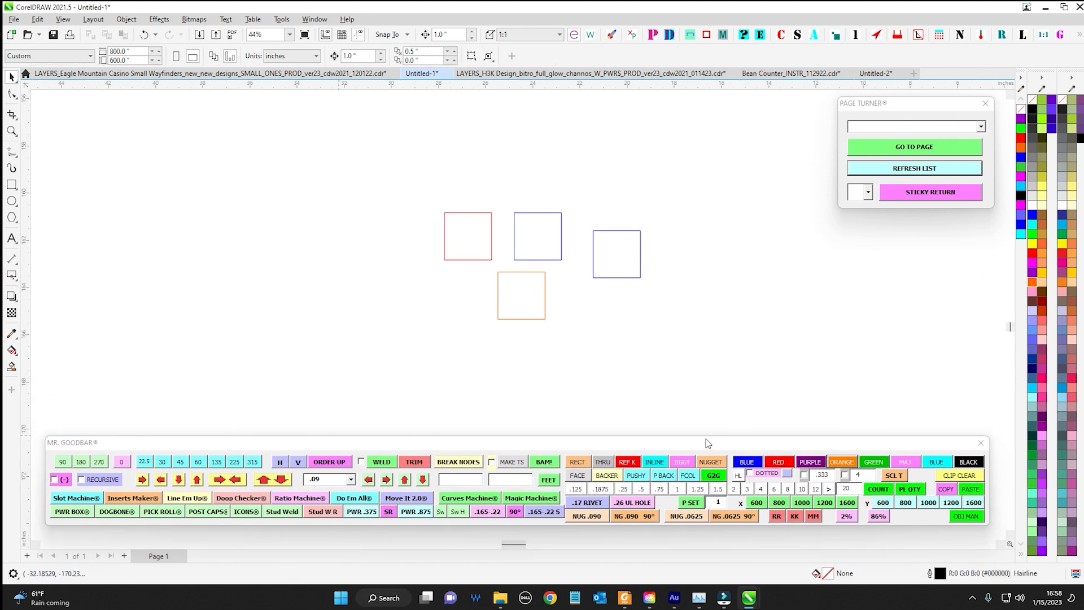
mouse_move(361, 447)
mouse_down()
mouse_move(1083, 478)
mouse_move(1083, 461)
mouse_move(1083, 470)
mouse_move(879, 454)
mouse_move(356, 458)
mouse_up()
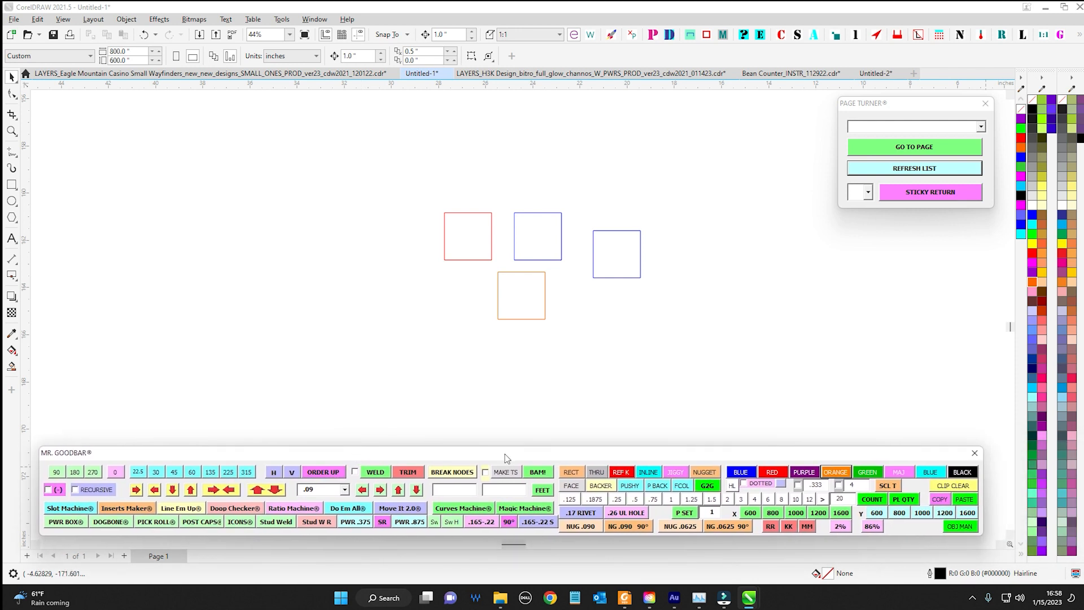
mouse_move(895, 452)
mouse_down()
mouse_move(839, 438)
mouse_move(894, 445)
mouse_up()
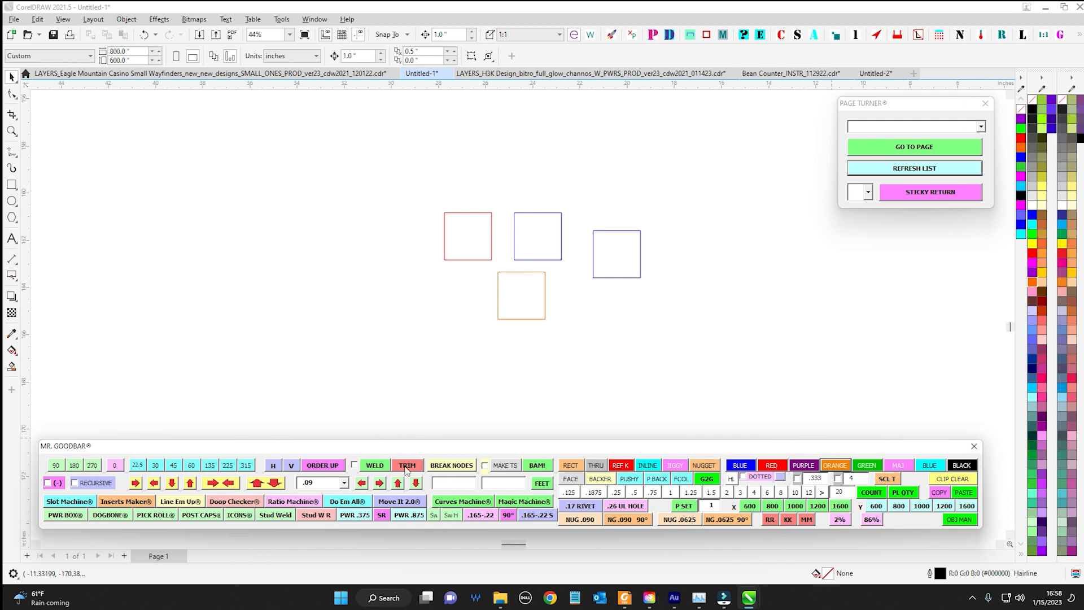
drag(781, 443, 481, 351)
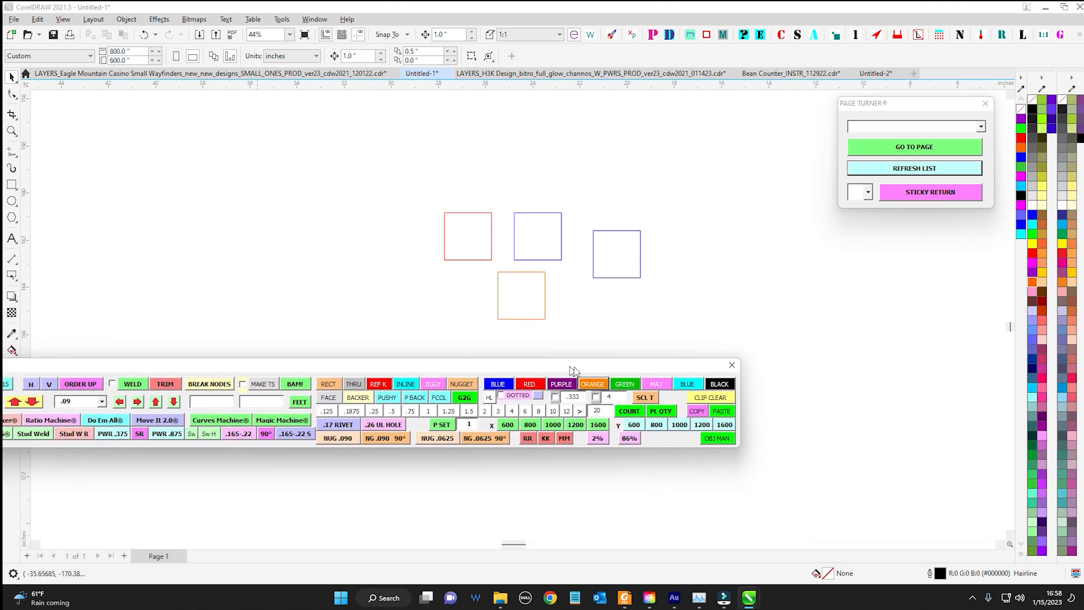
drag(549, 329, 525, 331)
drag(522, 331, 794, 457)
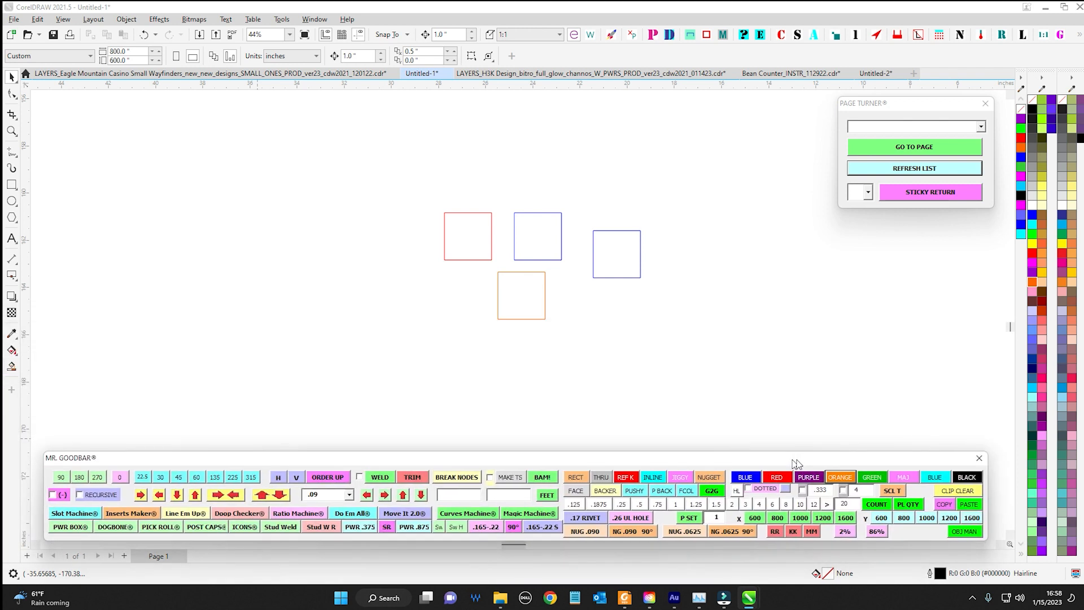
Apply Mr. Goodbar's hairline outline setting to all four squares
scroll(555, 256, up, 2)
scroll(409, 215, up, 1)
drag(395, 195, 612, 345)
click(737, 484)
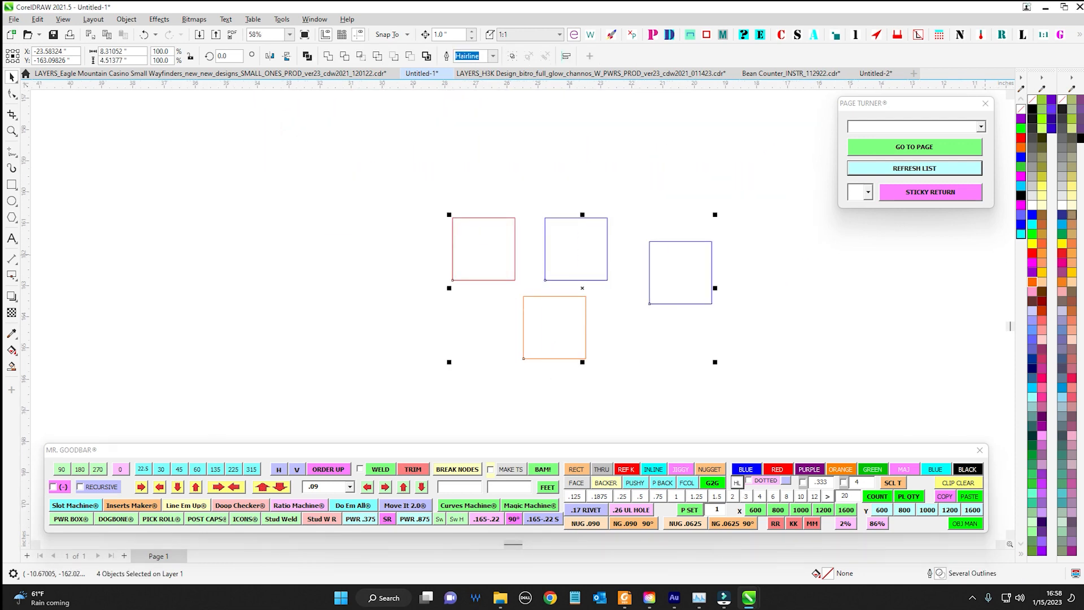
Show the Properties docker and examine the outline width presets and the outline settings of the red and upper blue squares
drag(1083, 82, 680, 118)
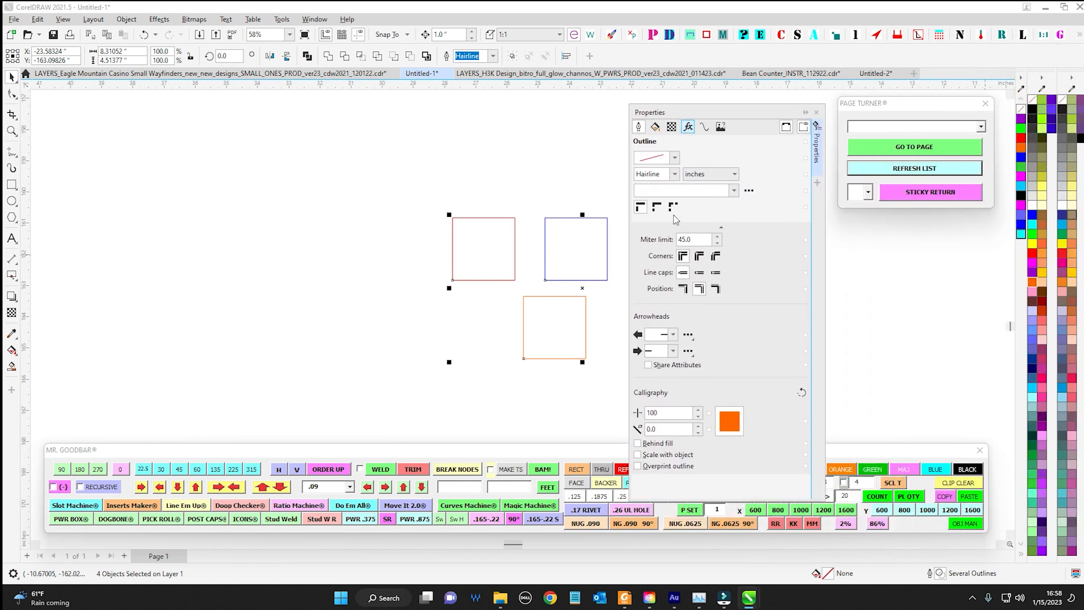
click(506, 193)
click(675, 174)
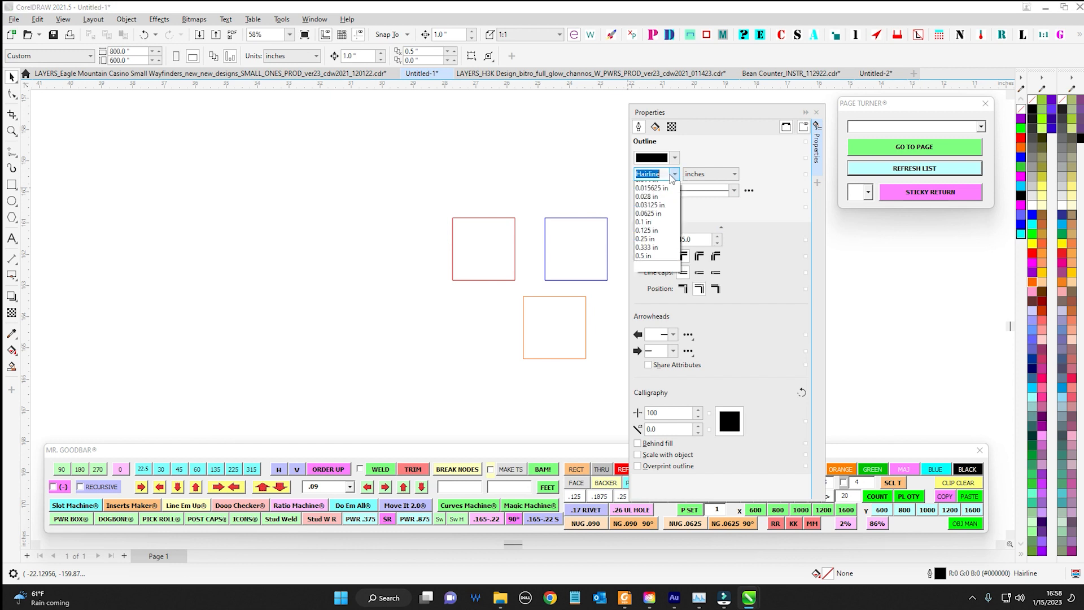
click(647, 196)
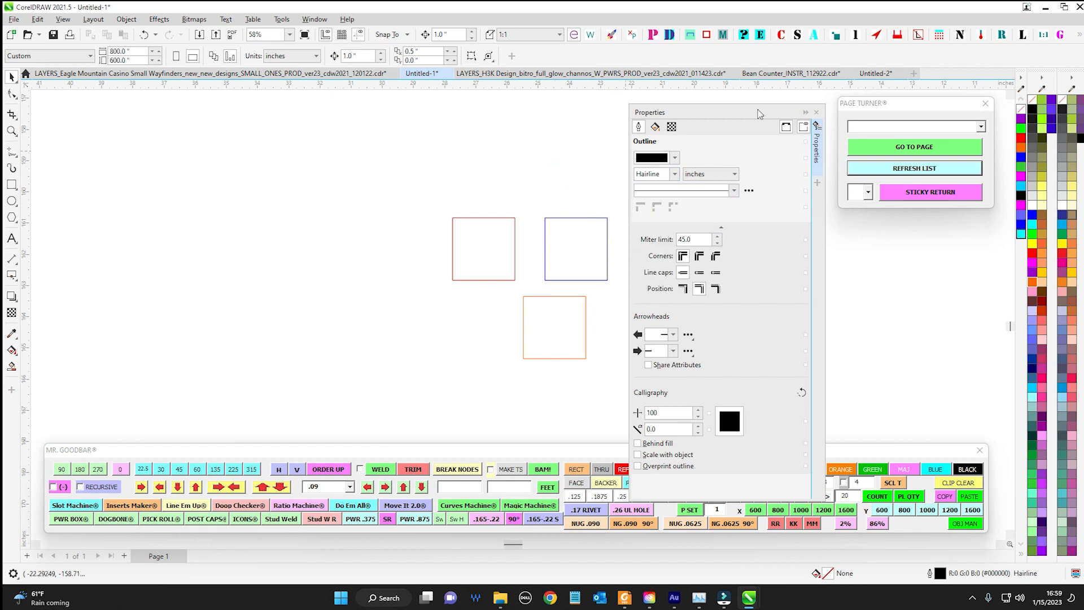
drag(691, 117, 836, 106)
drag(401, 178, 559, 351)
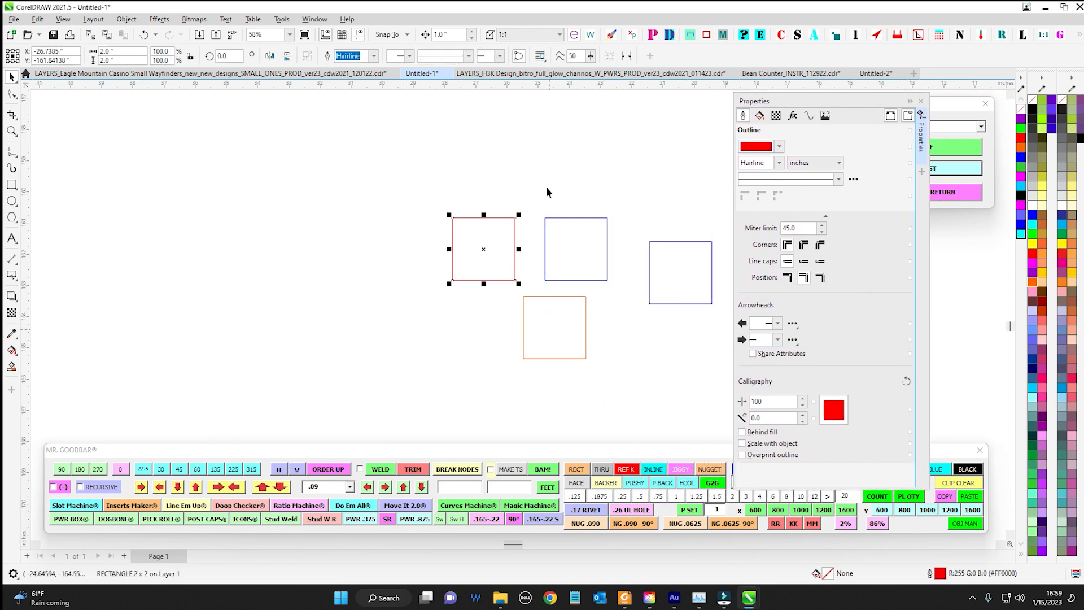
drag(544, 187, 629, 293)
drag(829, 104, 381, 109)
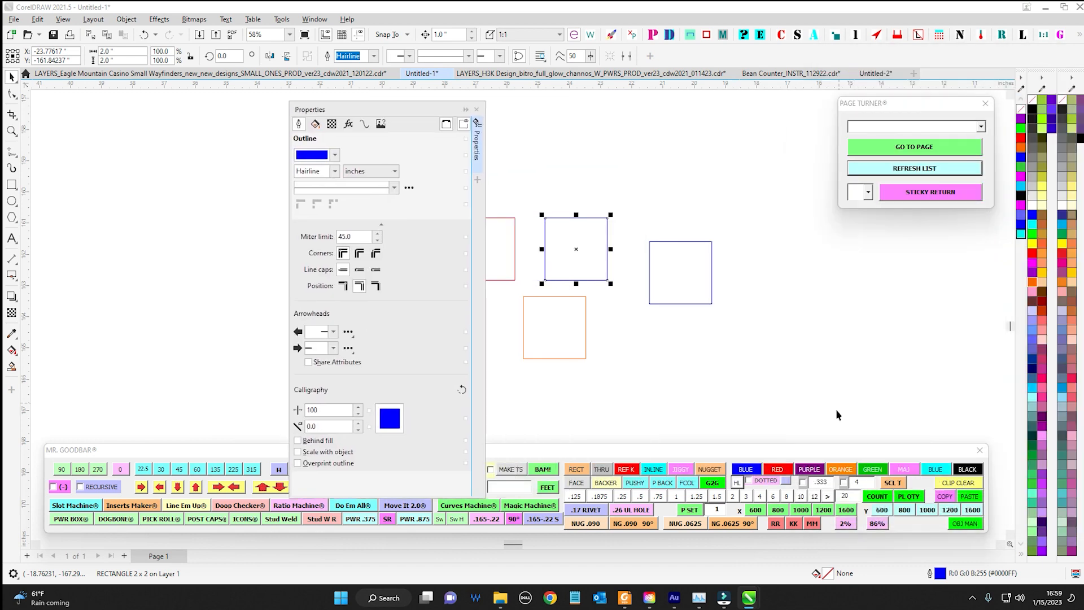
Enable Mr. Goodbar's .333 outline width option and apply a purple outline to the rightmost square
click(803, 484)
drag(639, 189, 835, 363)
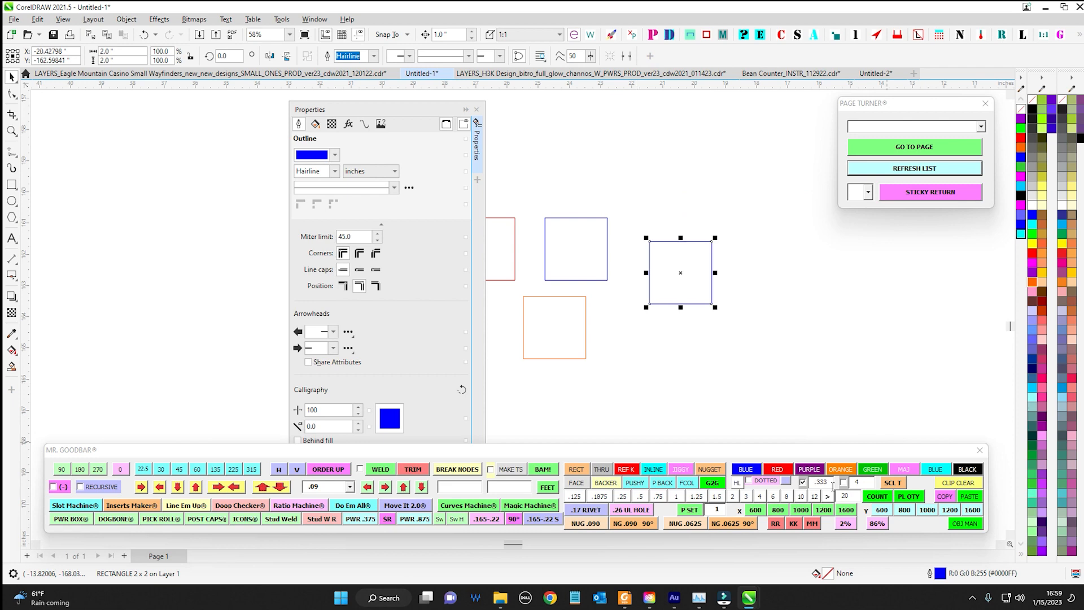
click(813, 471)
double_click(818, 483)
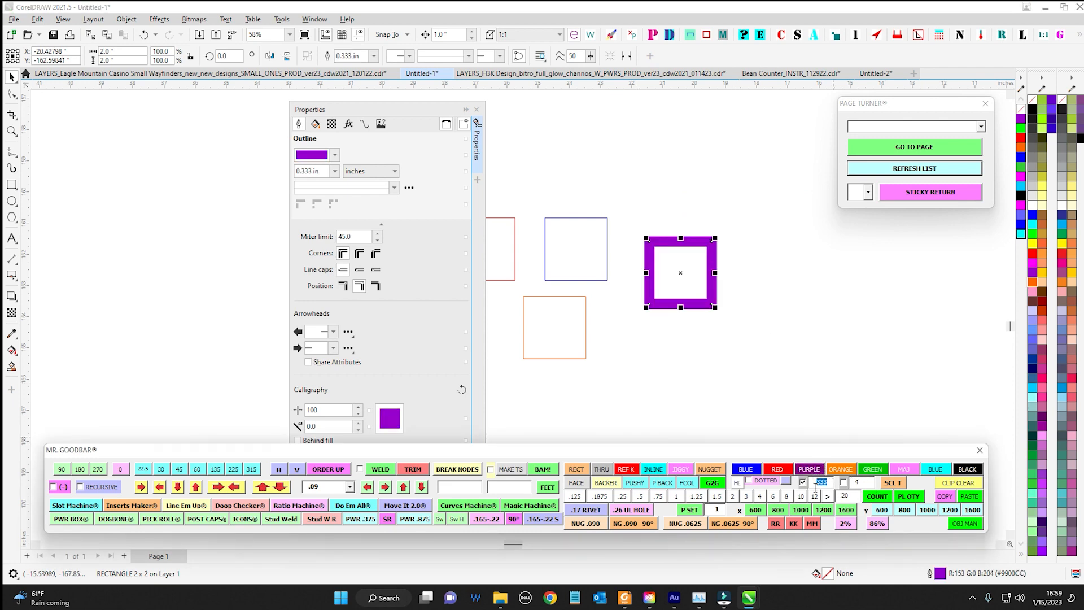
Move the Properties docker clear of the squares and examine the outline width presets for the purple square
drag(430, 117, 901, 133)
click(804, 187)
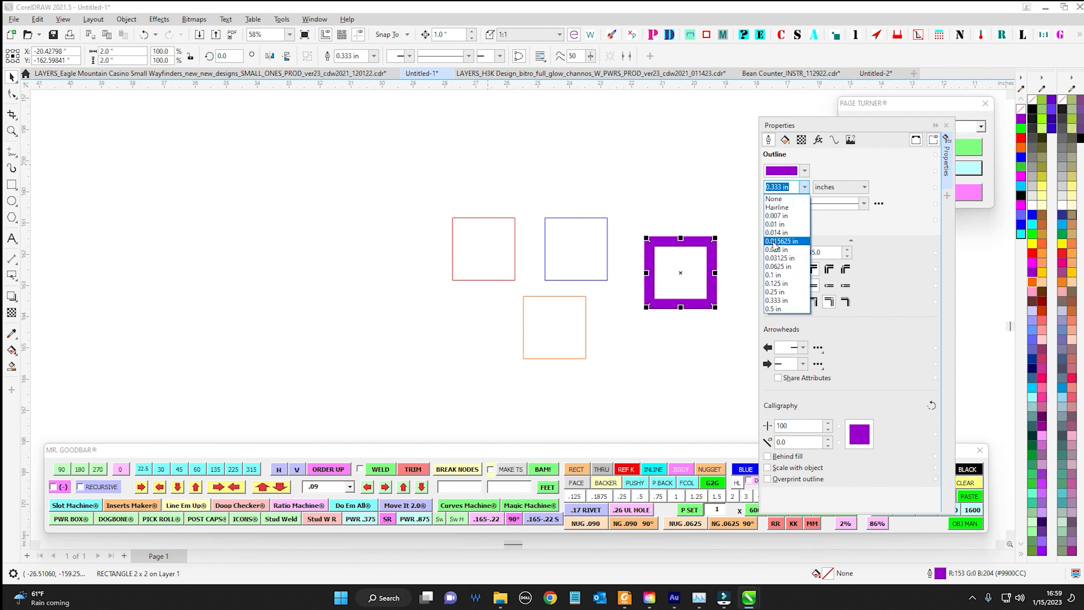
click(503, 177)
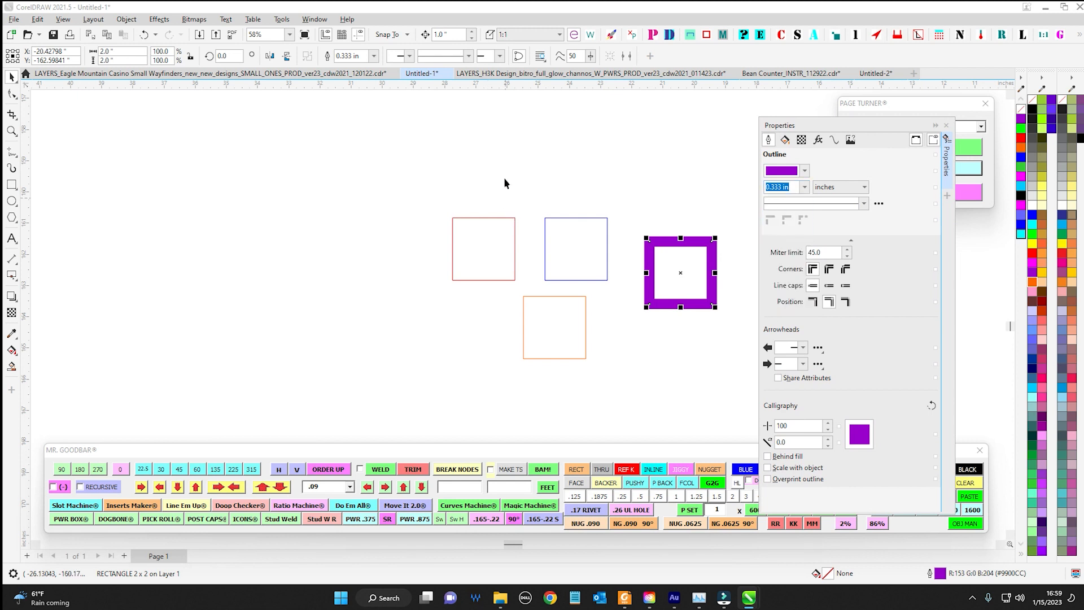
scroll(499, 130, down, 4)
drag(499, 130, 419, 199)
drag(503, 216, 466, 241)
scroll(472, 235, down, 1)
scroll(473, 241, up, 4)
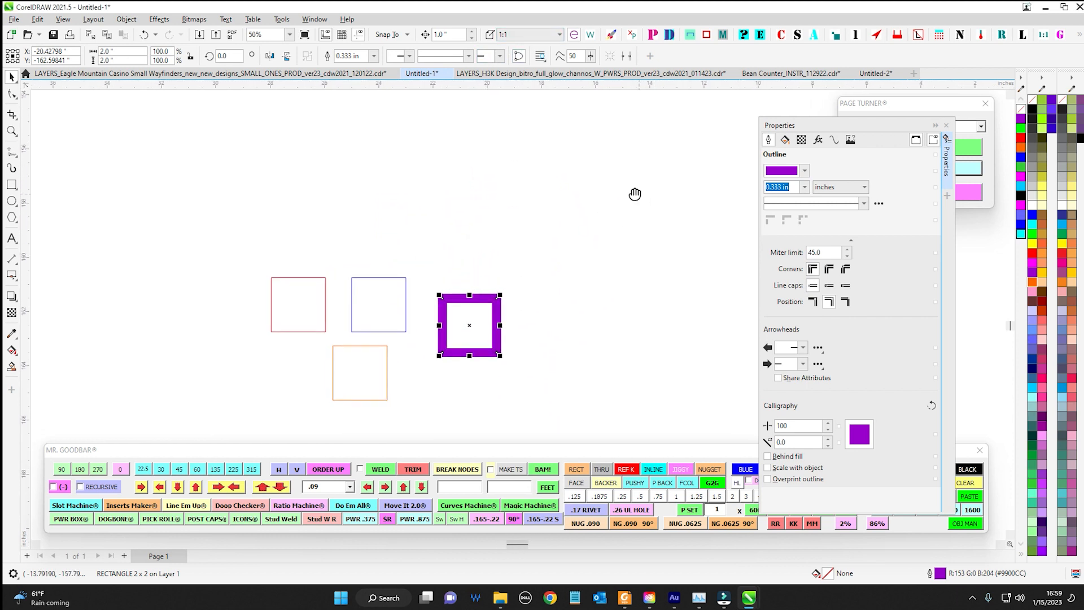
click(804, 187)
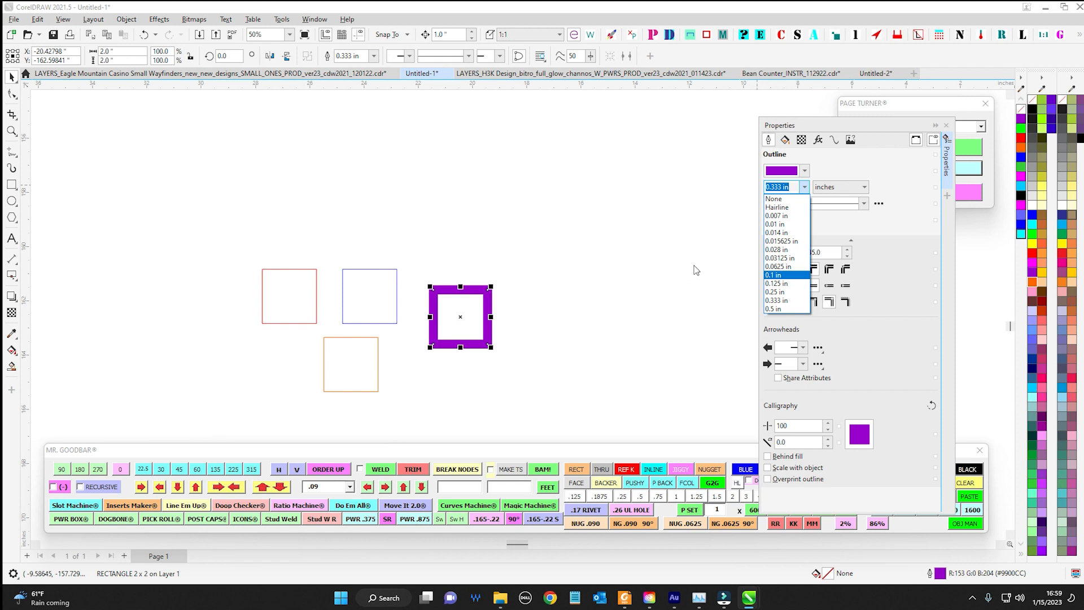
scroll(690, 272, down, 5)
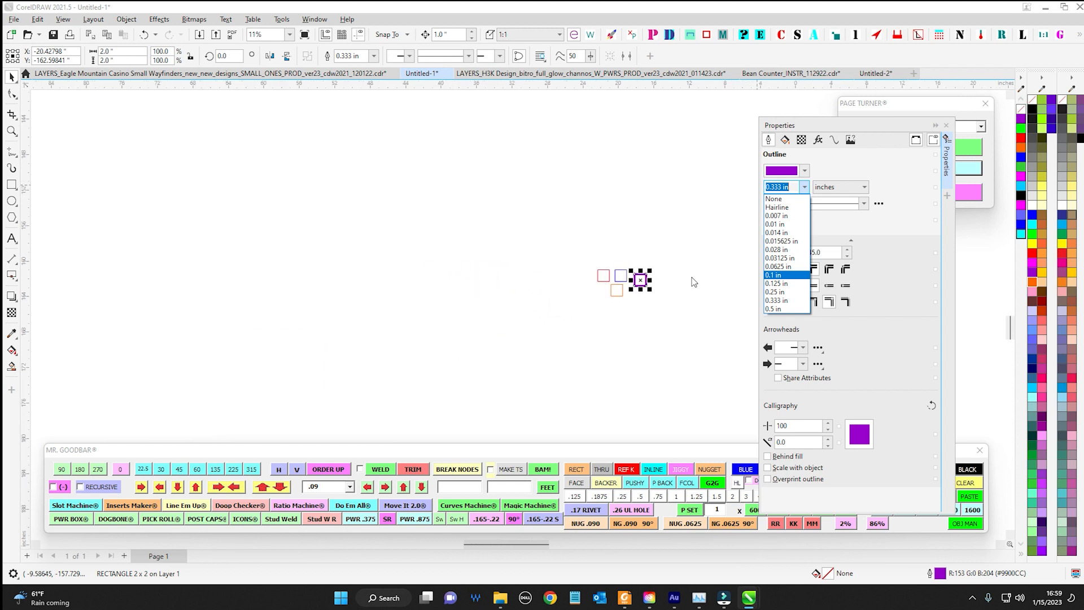
Switch to the Eagle Mountain Casino Small Wayfinders drawing and select the magenta frame around the cut lists on the wittle_wuns page
click(258, 83)
scroll(312, 143, down, 1)
click(314, 74)
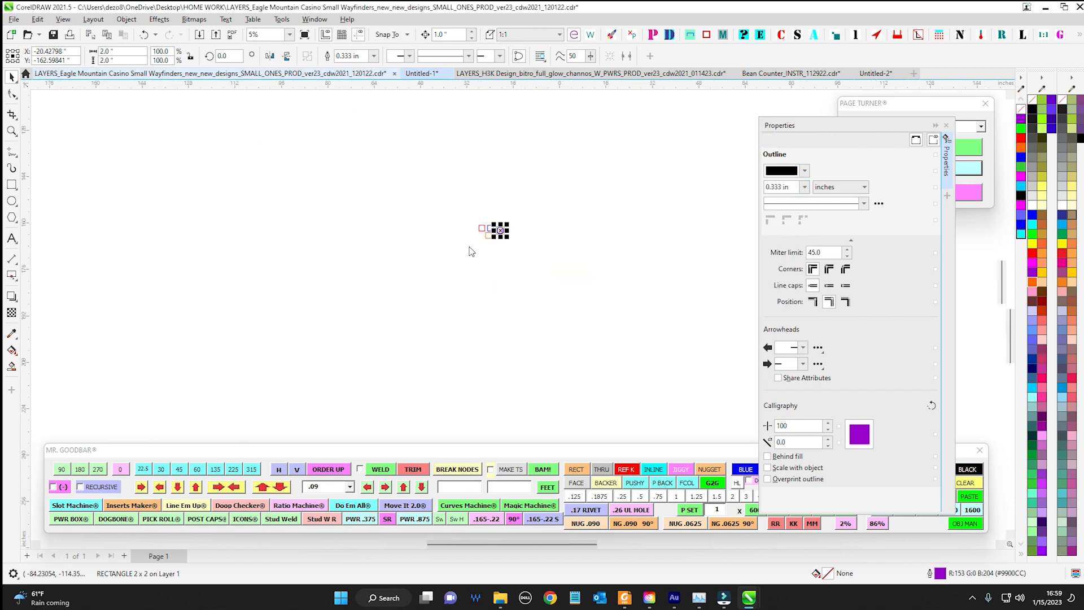
drag(523, 151, 517, 141)
scroll(494, 201, down, 1)
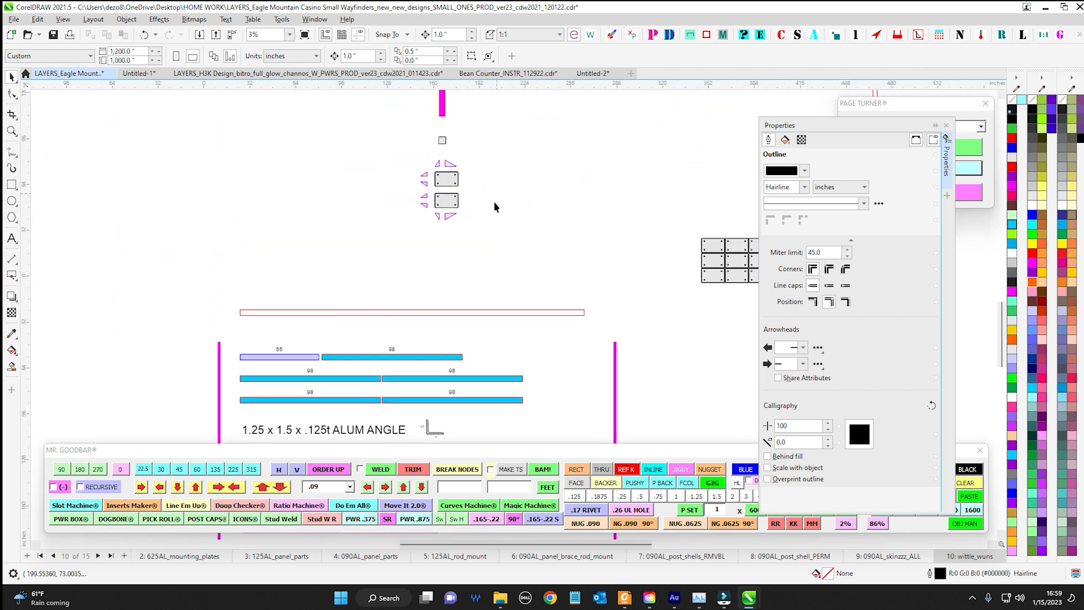
scroll(615, 340, up, 4)
click(615, 340)
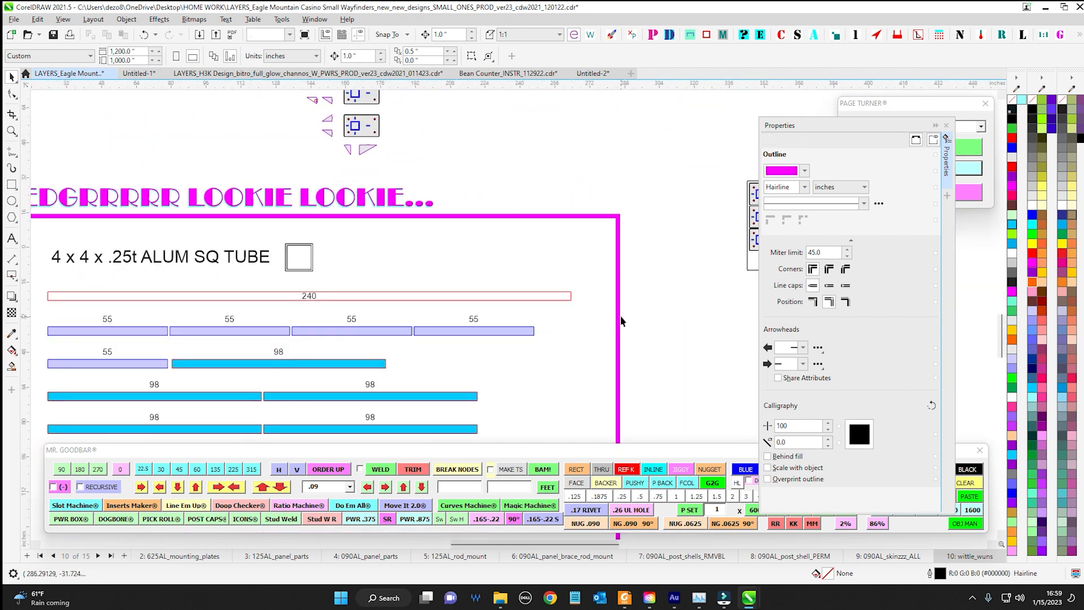
scroll(618, 218, up, 3)
scroll(605, 235, down, 3)
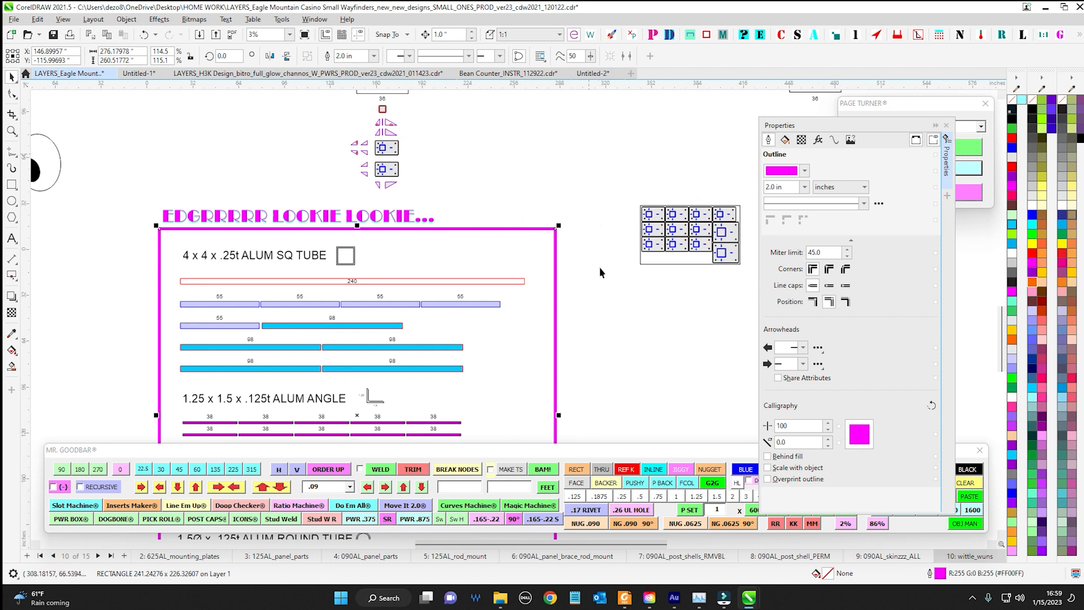
Examine the outline width and the available width presets for the magenta frame in the Properties docker
click(805, 187)
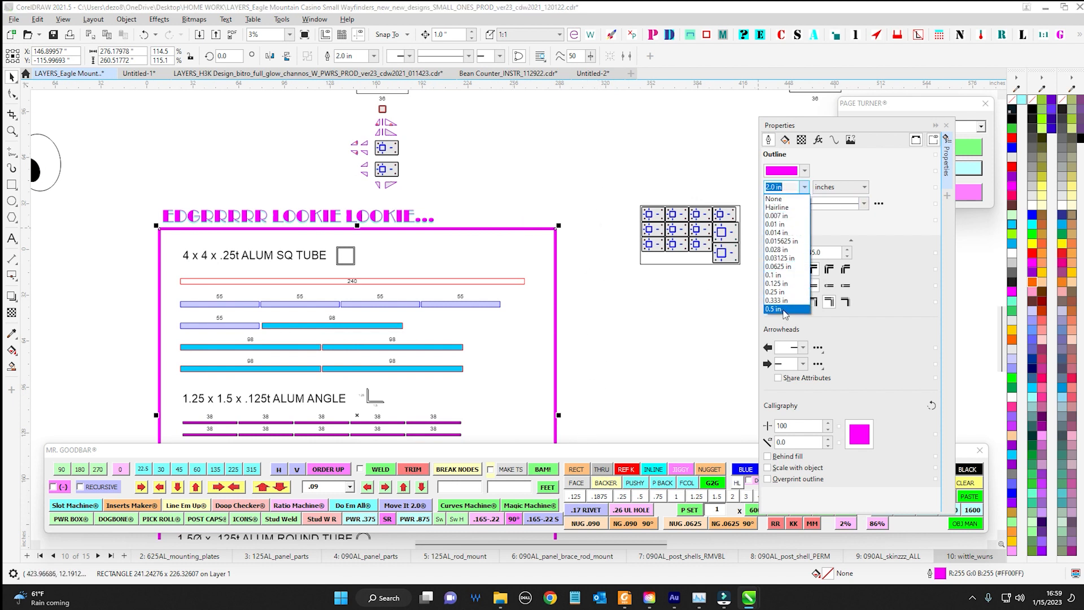
click(790, 187)
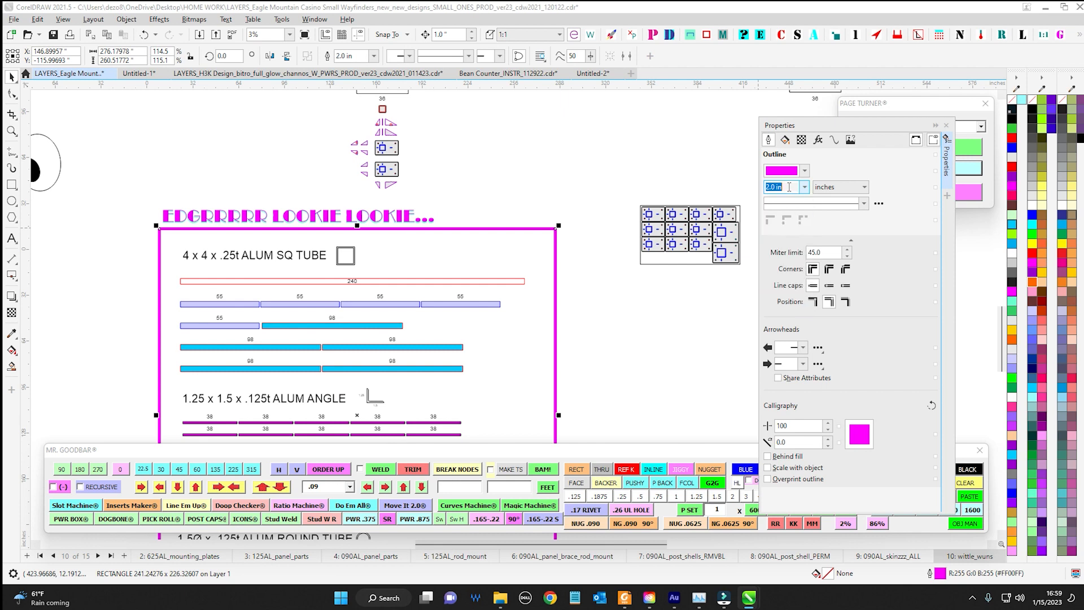
click(542, 137)
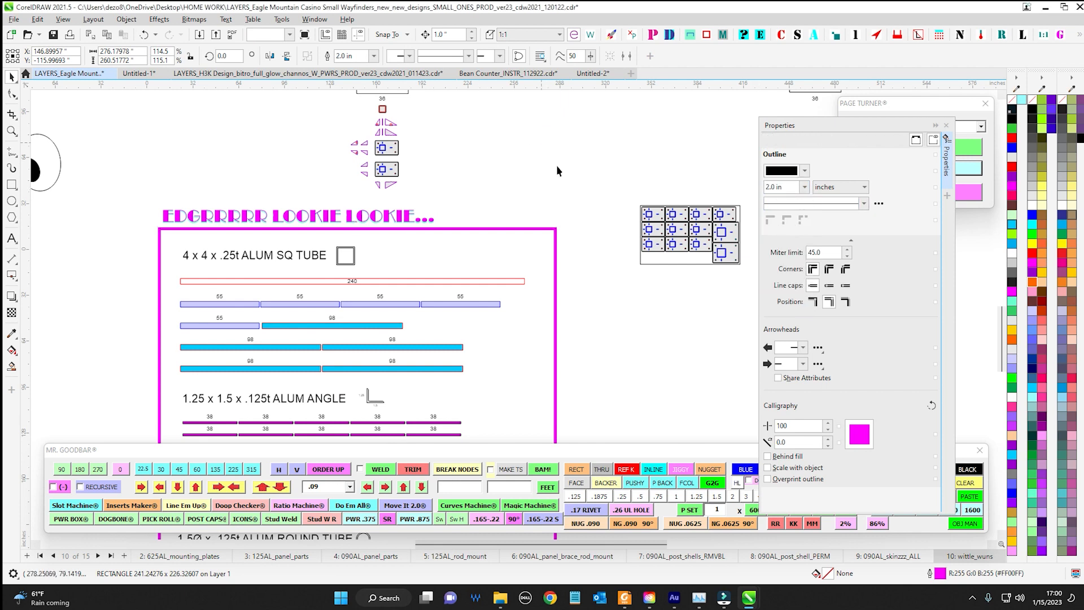
Set Mr. Goodbar's custom outline width to 2 and turn the width option off
scroll(592, 249, down, 1)
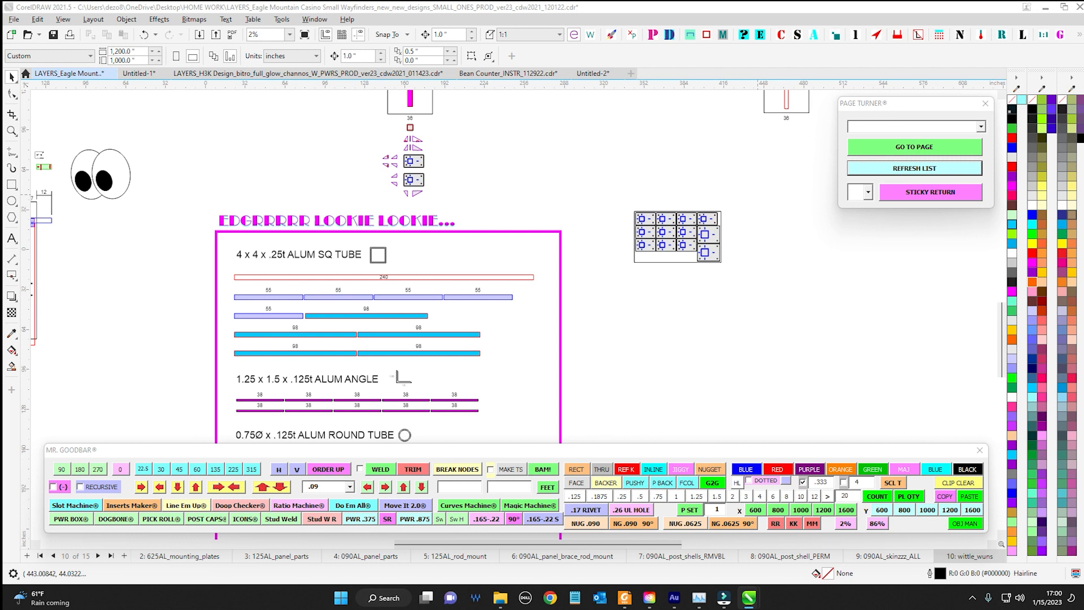
drag(832, 483, 802, 484)
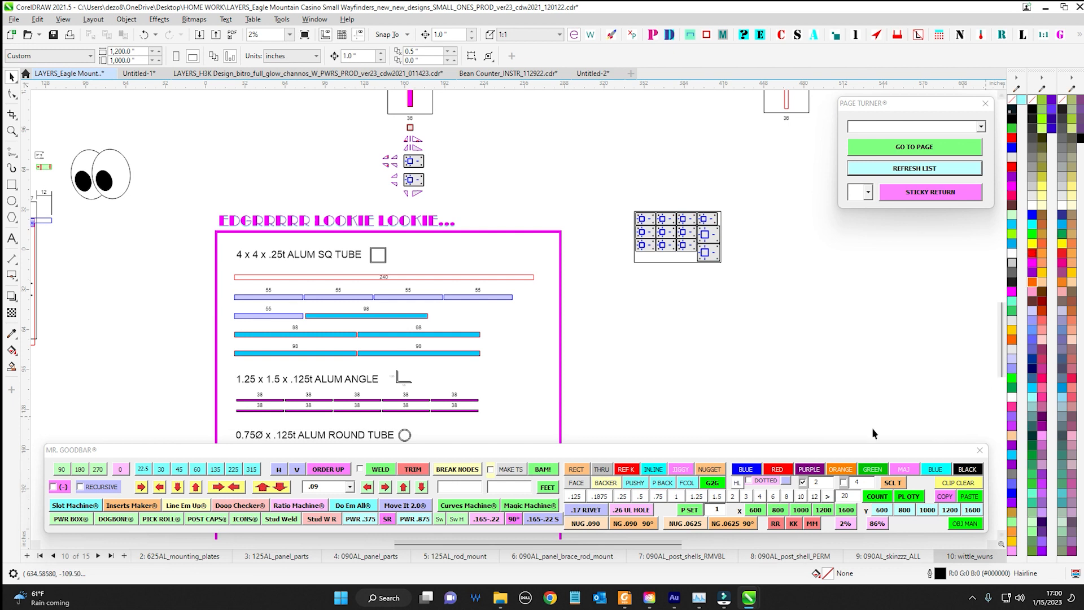
click(803, 483)
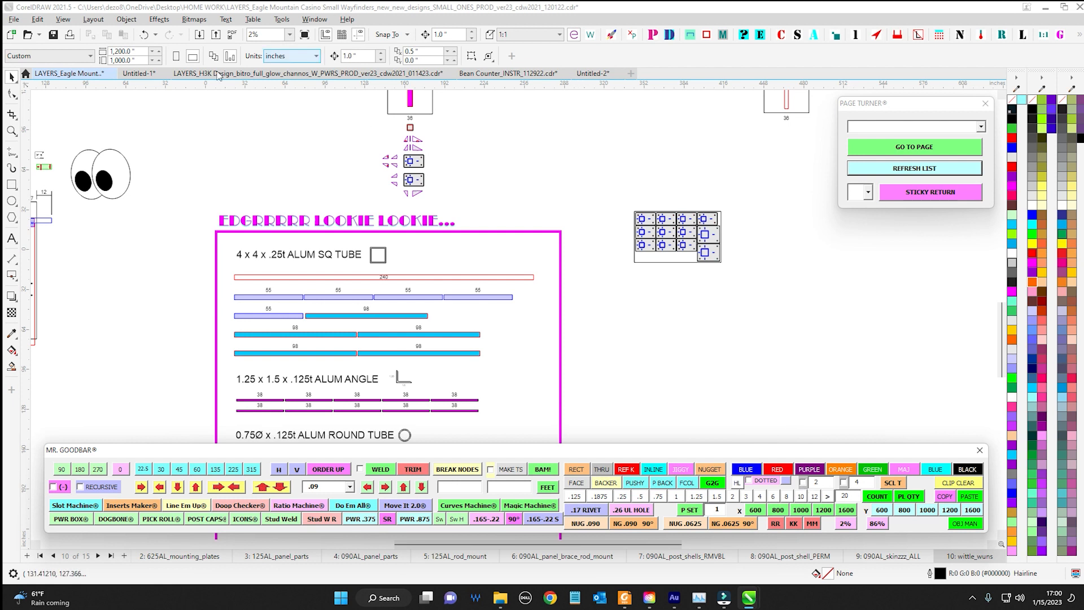
Return to Untitled-1, set and enable Mr. Goodbar's custom outline width of .3, and apply purple outlines to the upper blue and red squares
click(138, 74)
scroll(520, 236, up, 10)
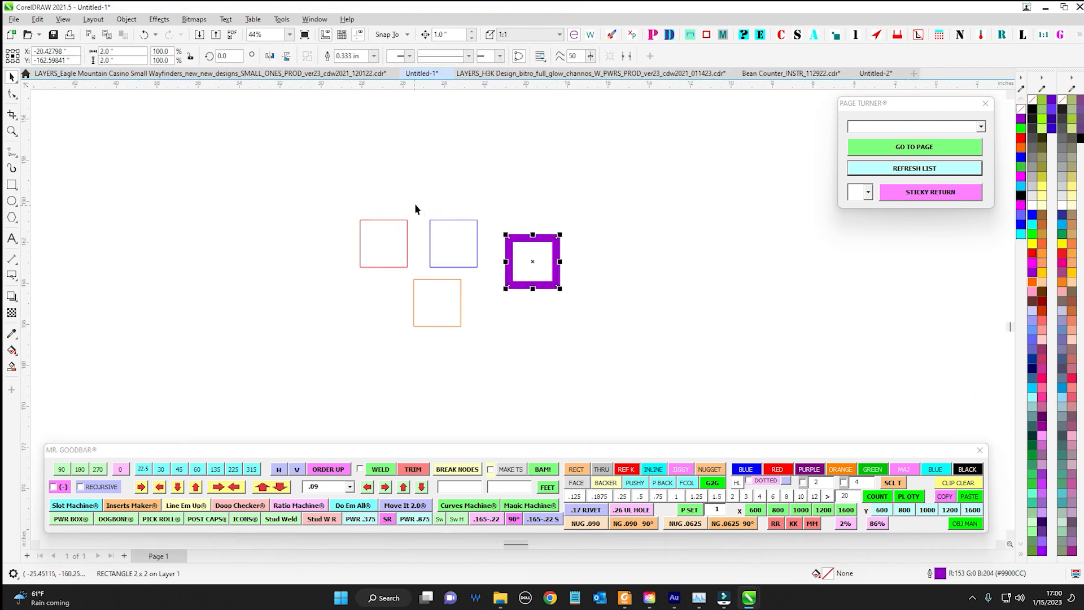
drag(827, 484, 789, 483)
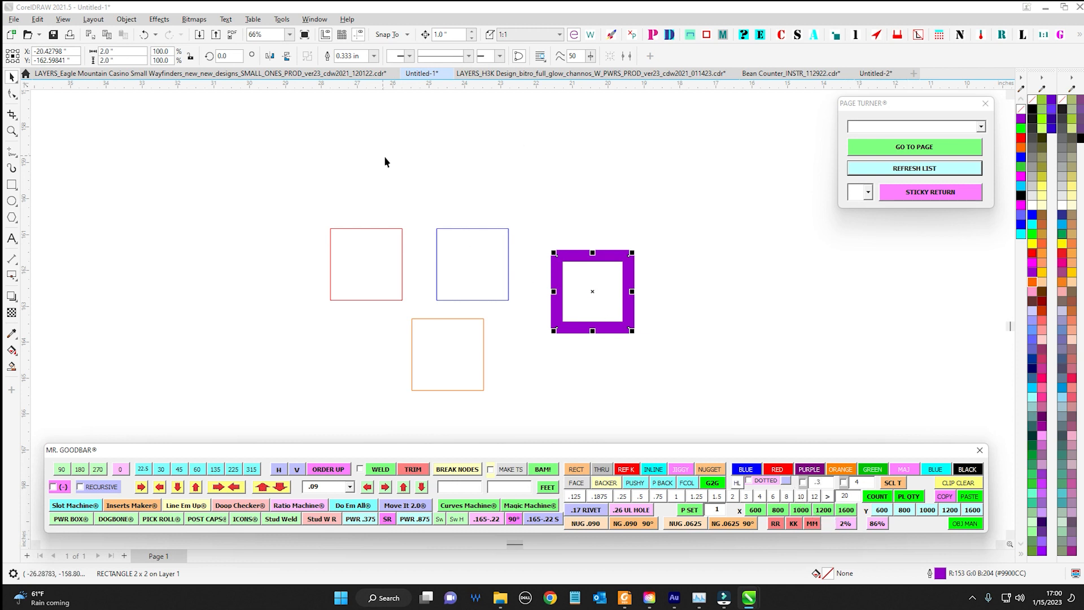
drag(385, 162, 529, 327)
click(802, 483)
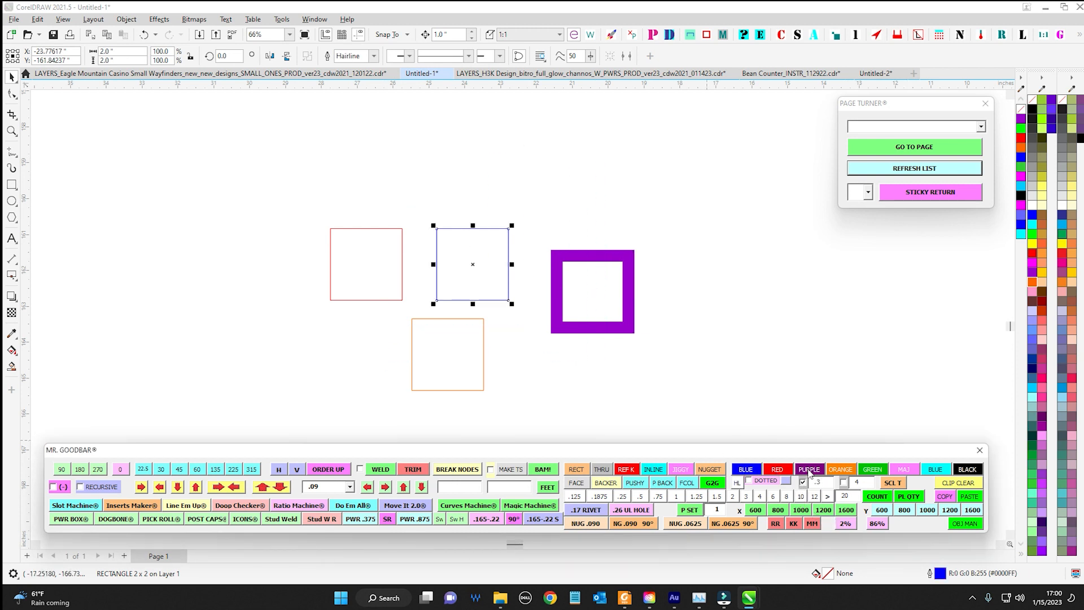
click(810, 469)
drag(272, 174, 452, 340)
click(809, 470)
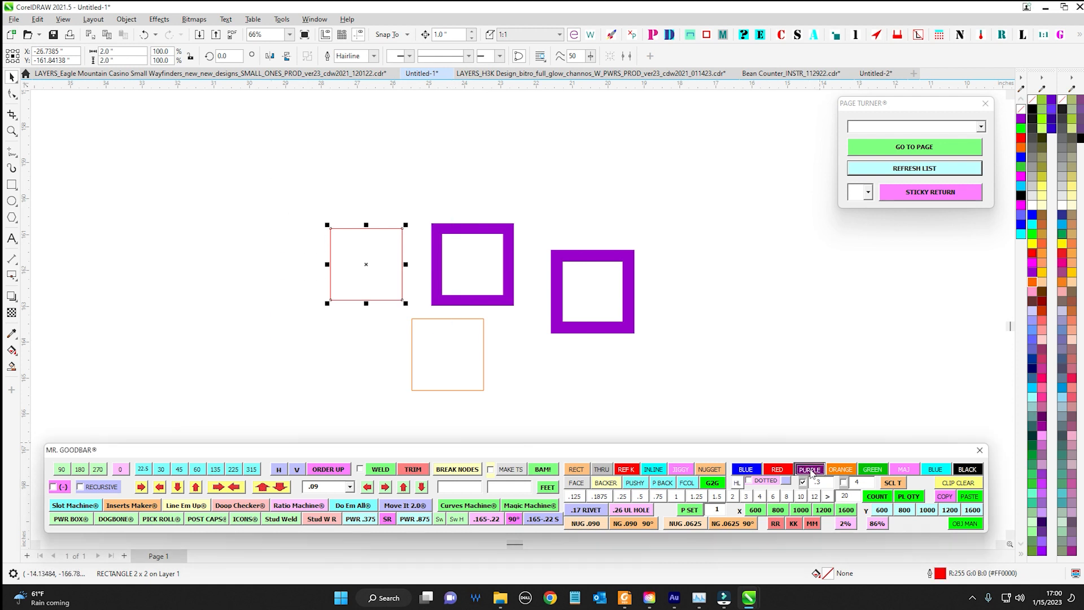
Turn off the custom outline width and apply Mr. Goodbar's hairline setting to the three purple squares, leaving the dotted option off
click(802, 482)
drag(303, 188, 714, 387)
click(748, 481)
click(739, 483)
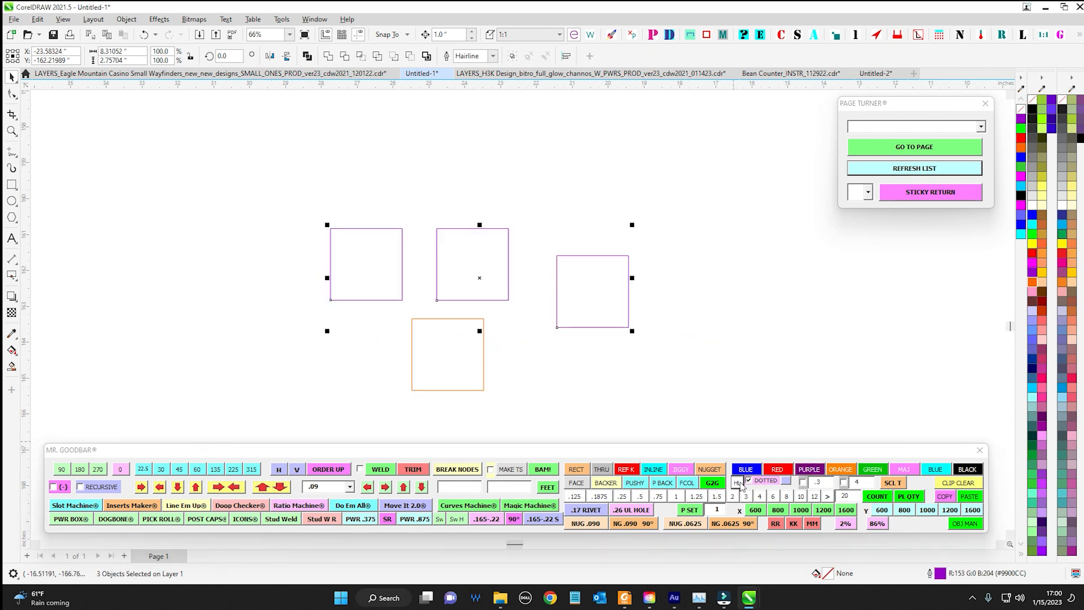
click(765, 483)
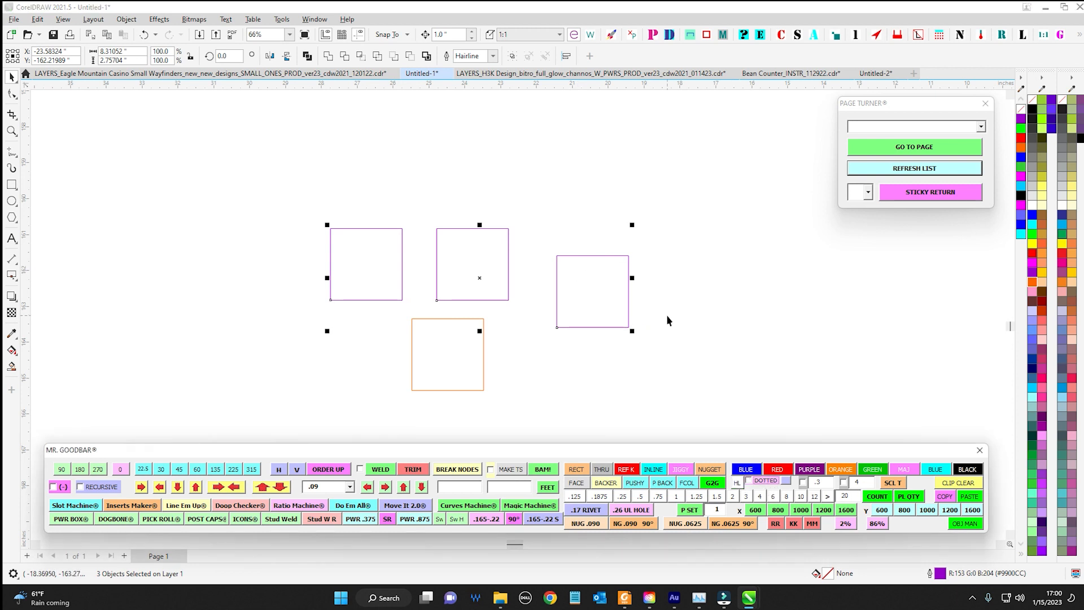
Apply Mr. Goodbar's blue outline to all four squares
drag(305, 177, 689, 435)
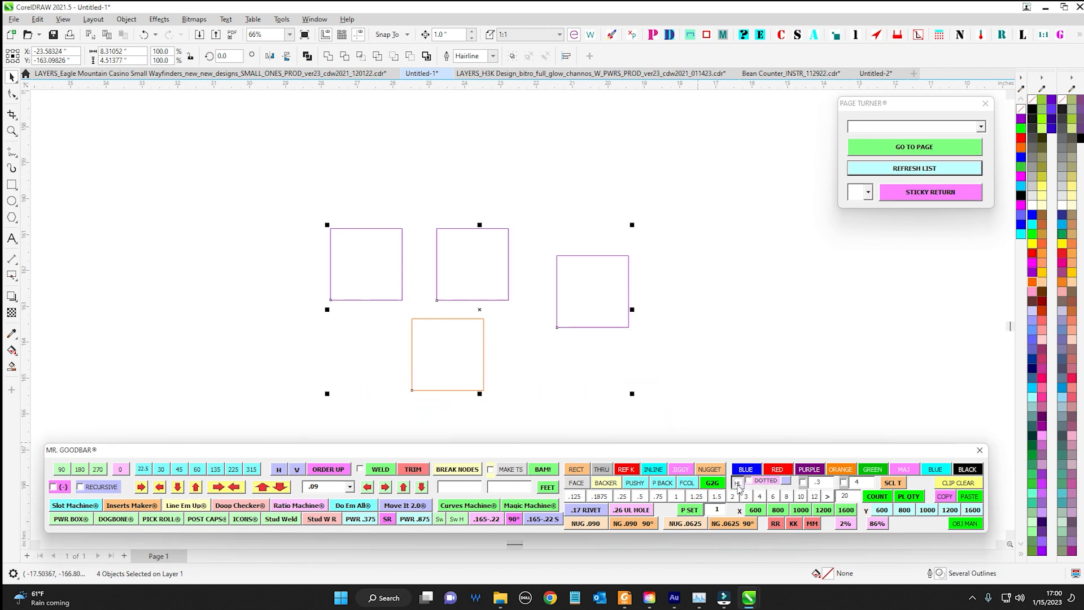
click(745, 469)
click(672, 310)
scroll(672, 309, down, 1)
drag(672, 310, 656, 307)
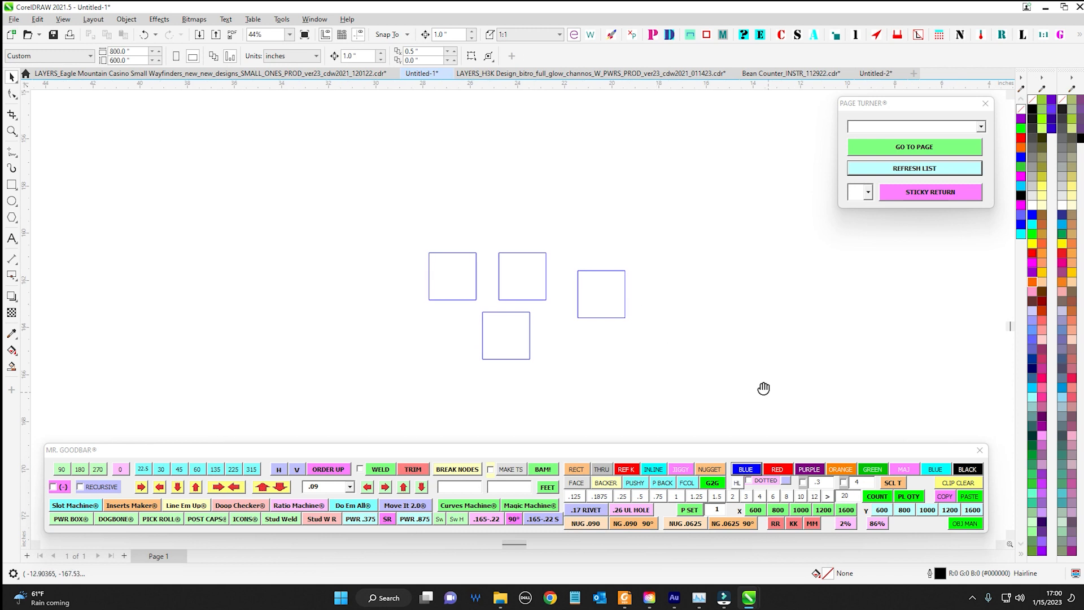
drag(764, 388, 710, 361)
drag(780, 453, 730, 442)
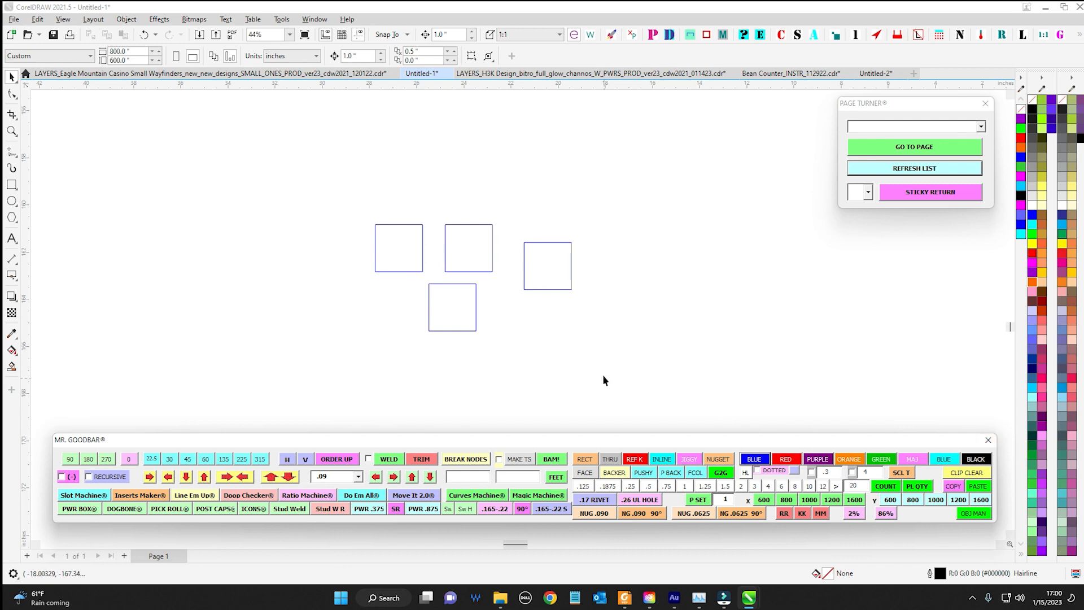
Select the rightmost blue square and give its outline a solid start arrowhead in the Properties docker
scroll(600, 362, up, 1)
drag(586, 325, 436, 296)
scroll(319, 170, up, 2)
drag(340, 162, 504, 303)
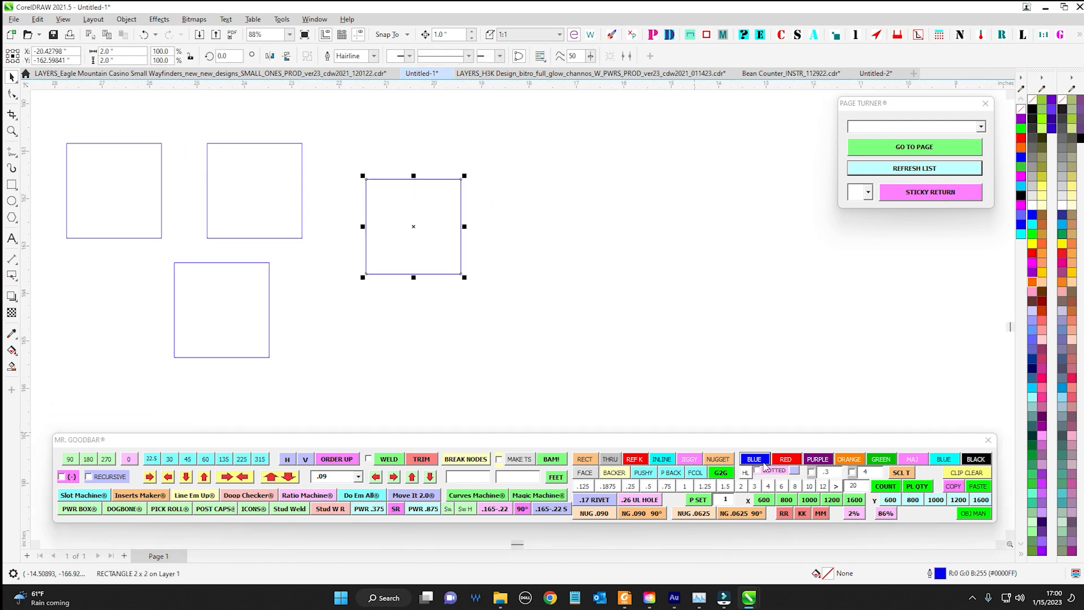
drag(784, 446, 432, 357)
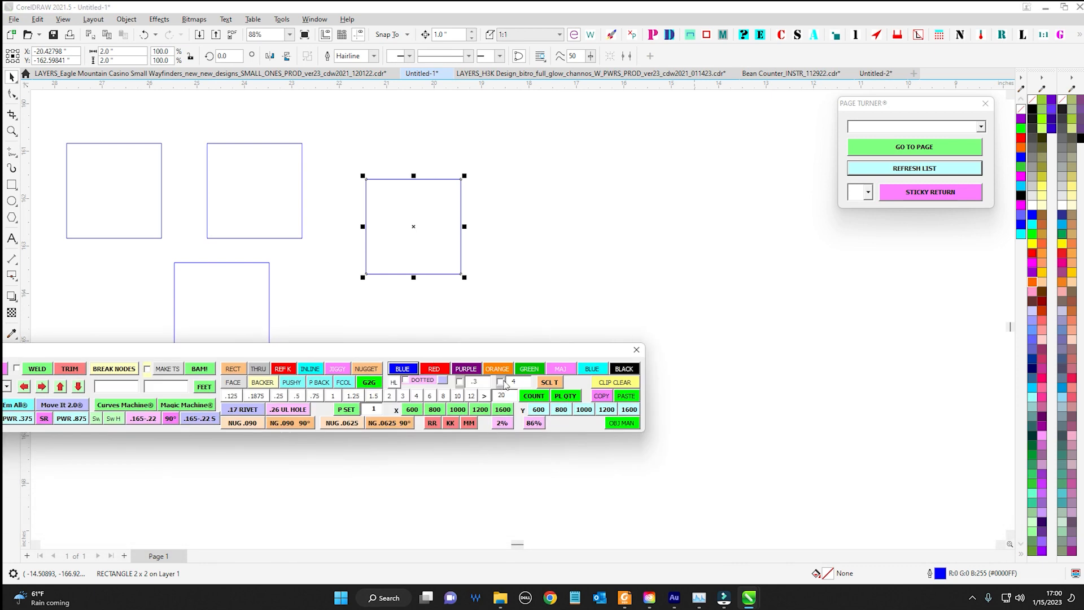
drag(510, 353, 854, 446)
scroll(378, 165, up, 3)
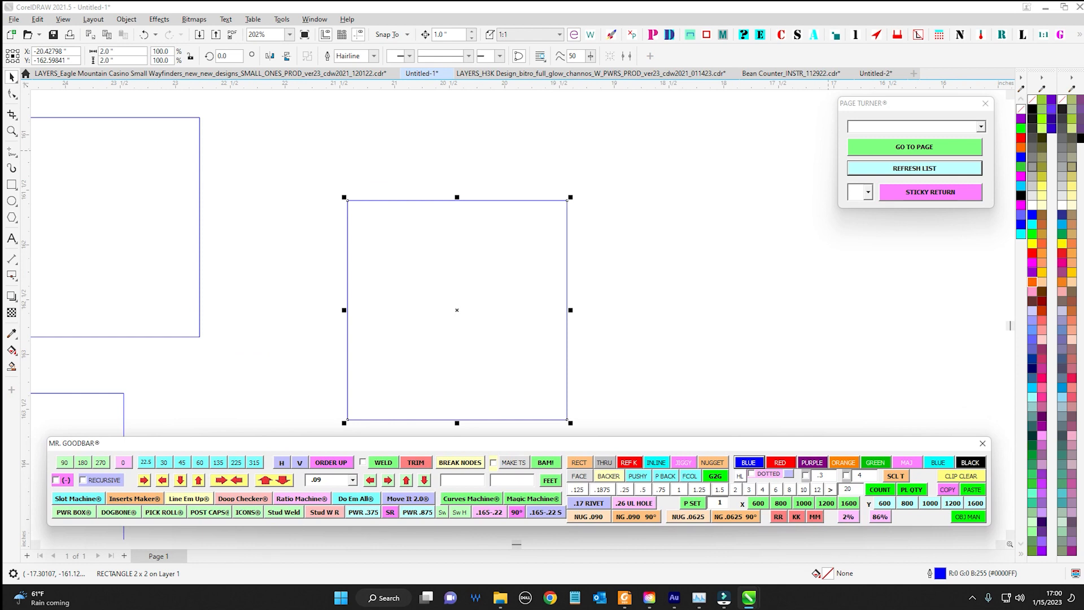
key(alt+Return)
click(752, 304)
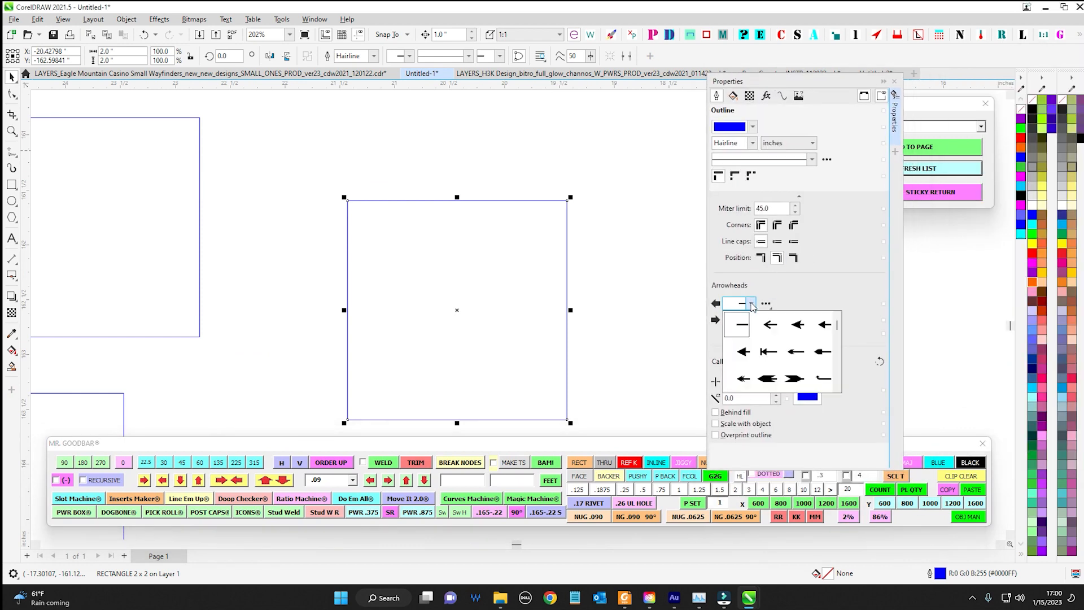
mouse_move(838, 326)
mouse_down()
mouse_move(837, 366)
mouse_move(837, 325)
mouse_up()
click(743, 358)
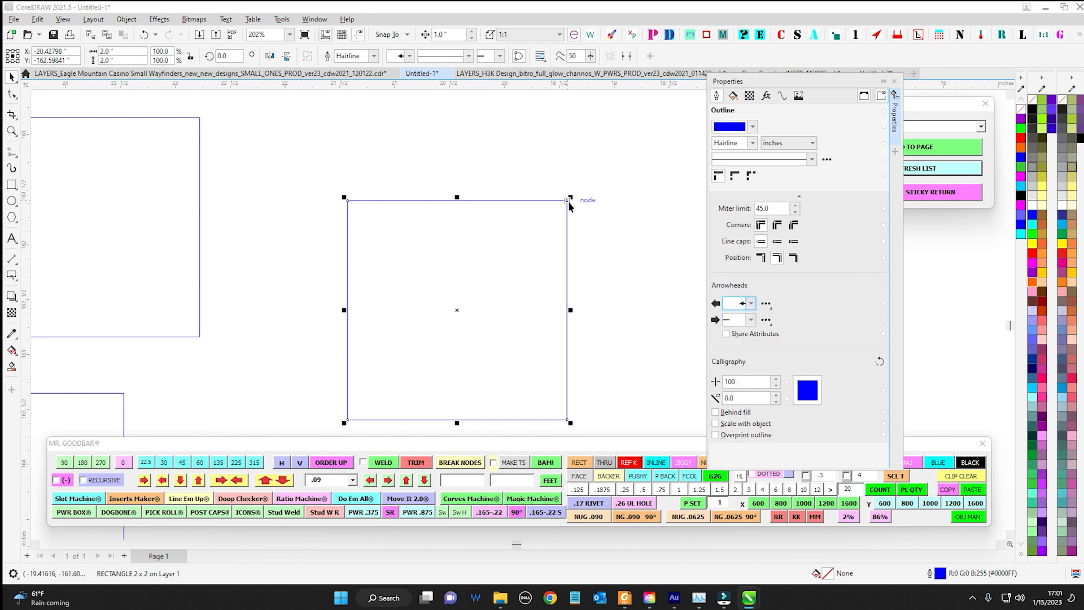
Enable Mr. Goodbar's arrowhead option with value 4 and apply a purple outline to the rightmost square
scroll(570, 196, down, 4)
click(594, 170)
scroll(570, 193, up, 7)
scroll(570, 192, down, 3)
scroll(579, 220, down, 4)
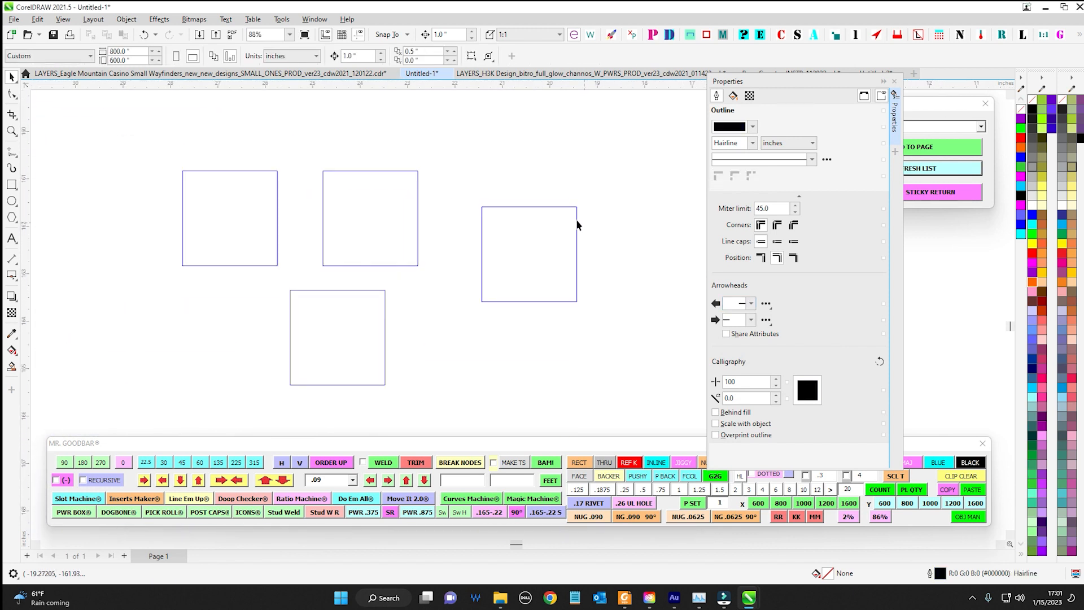
click(576, 222)
click(675, 448)
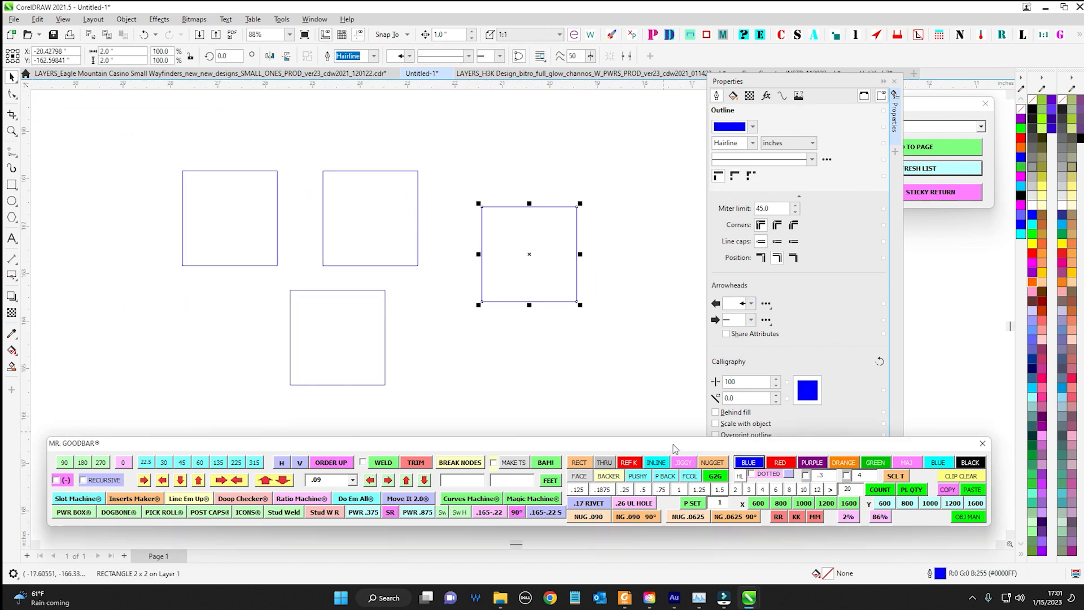
click(846, 476)
click(812, 462)
scroll(570, 196, up, 4)
scroll(581, 190, up, 8)
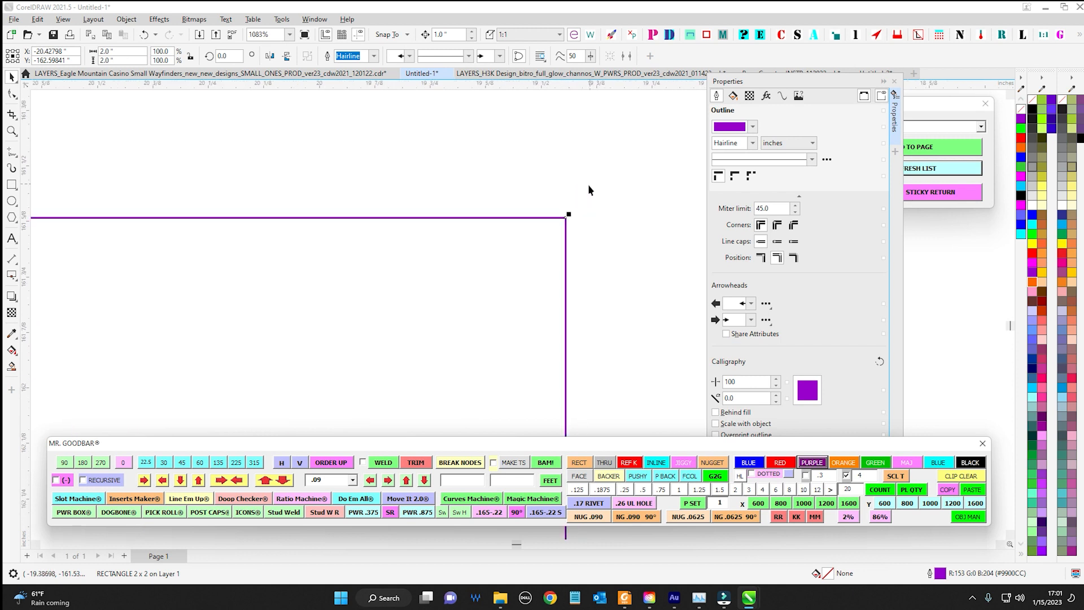
scroll(574, 220, down, 11)
Move the upper middle blue square clear of the other squares and split it into separate curves with Break Nodes
drag(433, 190, 558, 193)
drag(478, 149, 607, 347)
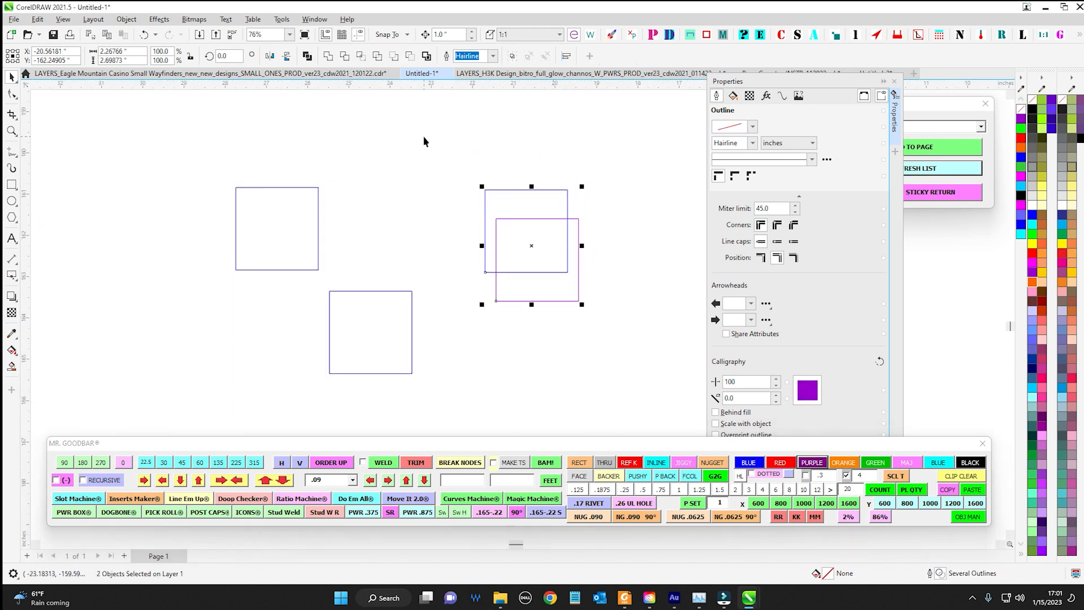
drag(446, 176, 573, 282)
drag(526, 231, 407, 210)
click(460, 464)
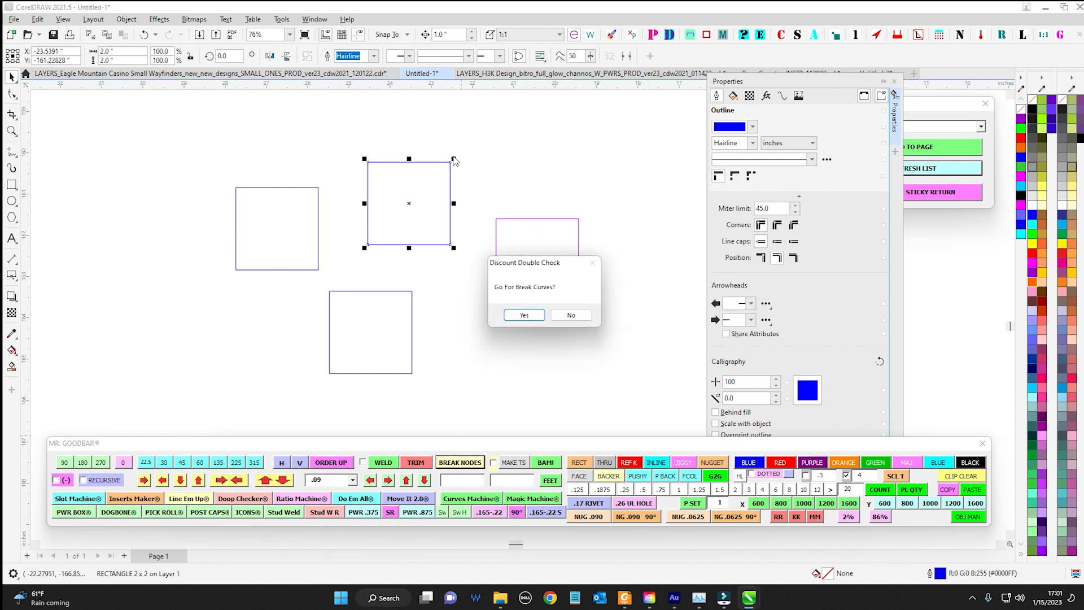
click(524, 315)
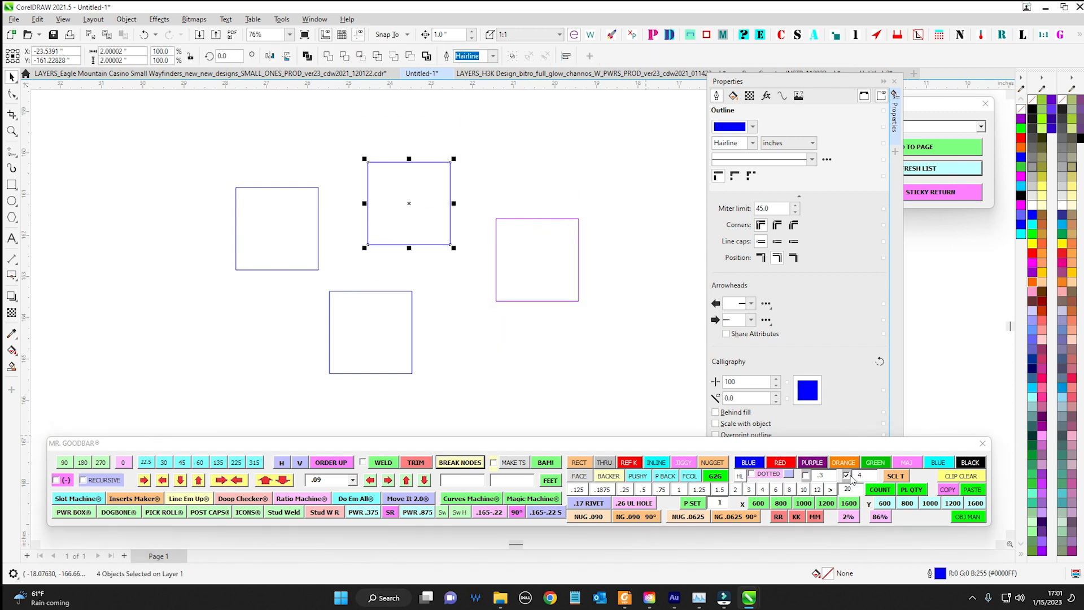
Set Mr. Goodbar's arrowhead value to 6 and apply a blue outline to the four segments of the broken square
scroll(451, 162, up, 10)
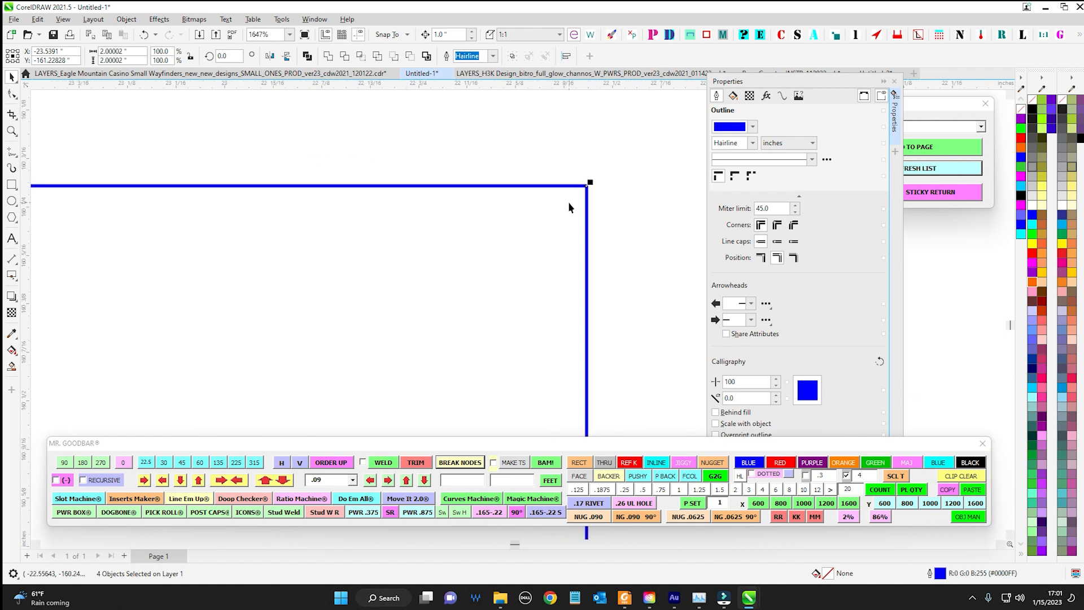
scroll(598, 173, down, 8)
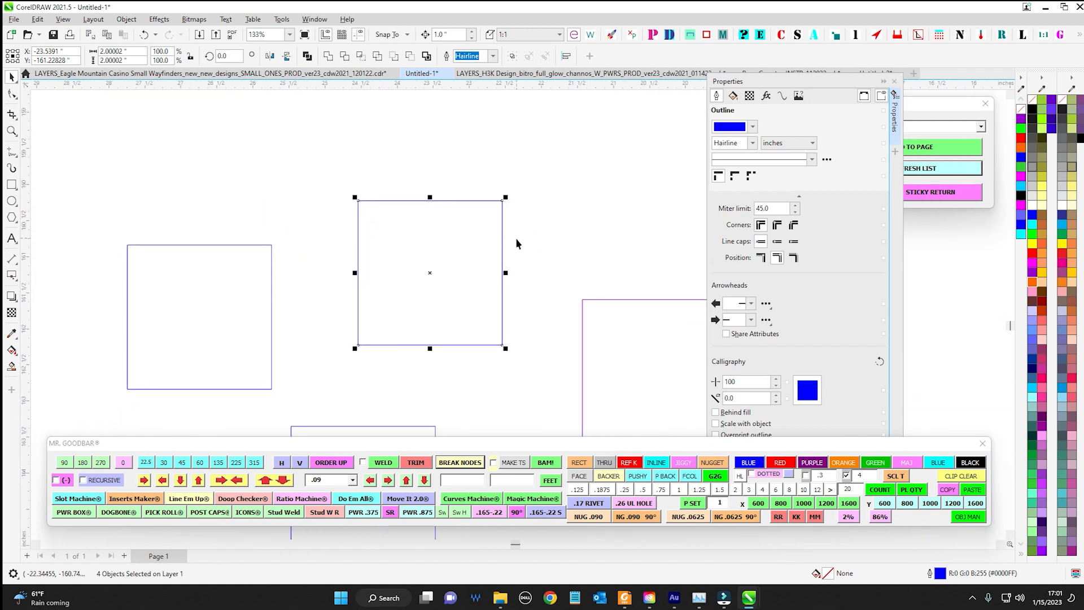
click(859, 475)
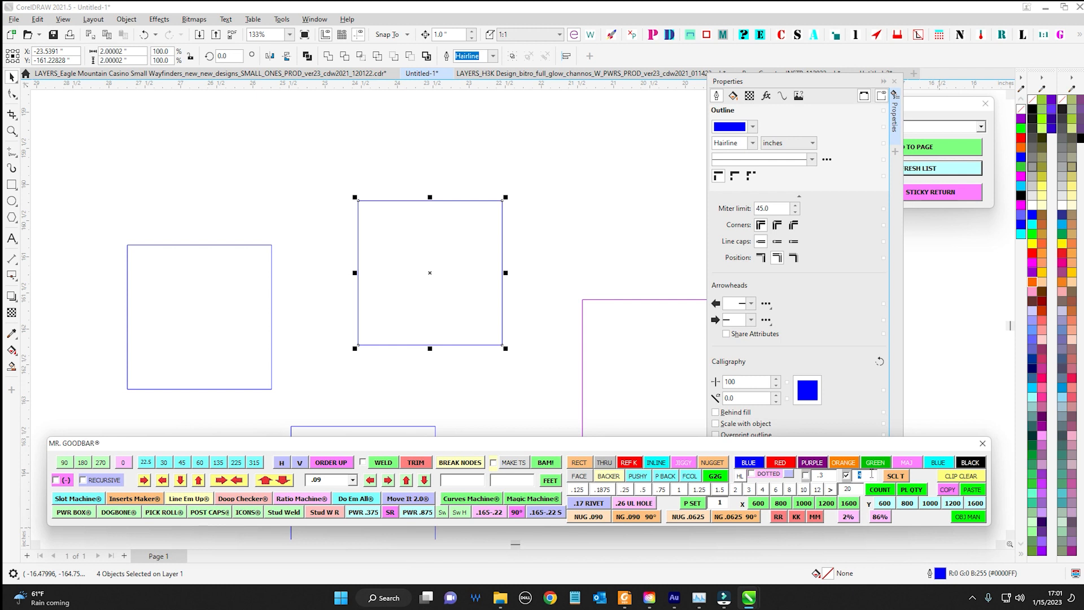
click(277, 171)
click(762, 464)
scroll(496, 200, up, 5)
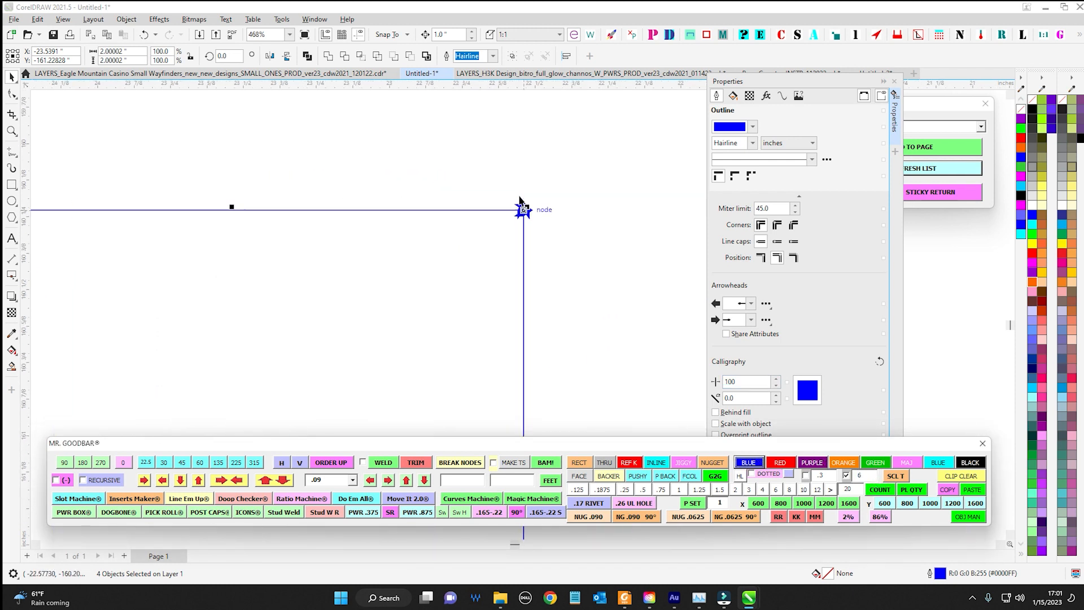
click(537, 196)
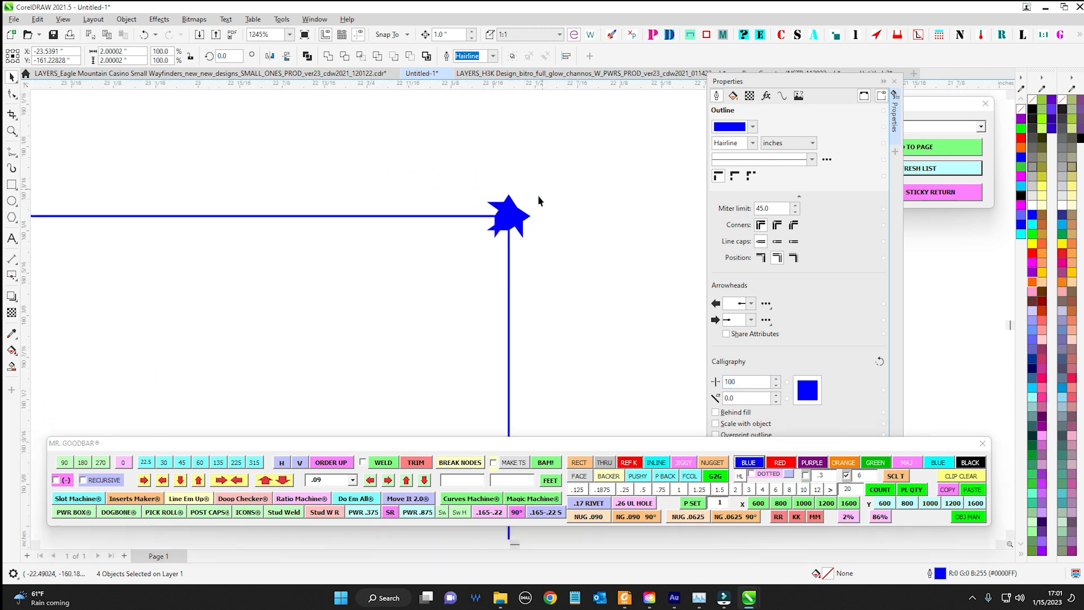
Separate the right vertical and top horizontal blue segments of the broken square by moving them away from the other segments
click(508, 249)
scroll(603, 243, down, 5)
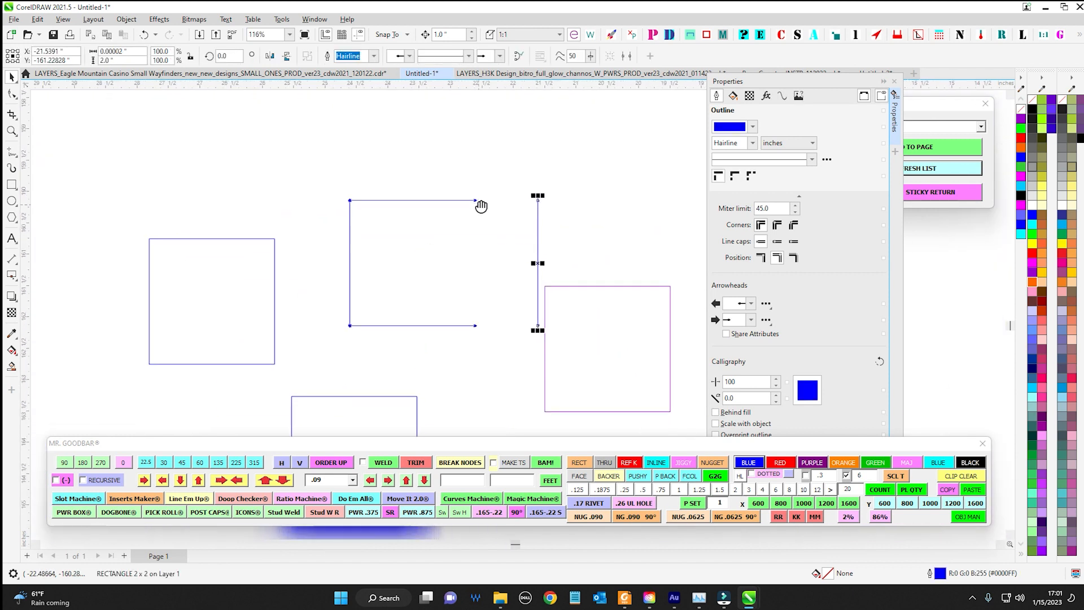
scroll(525, 266, up, 1)
key(ctrl+r)
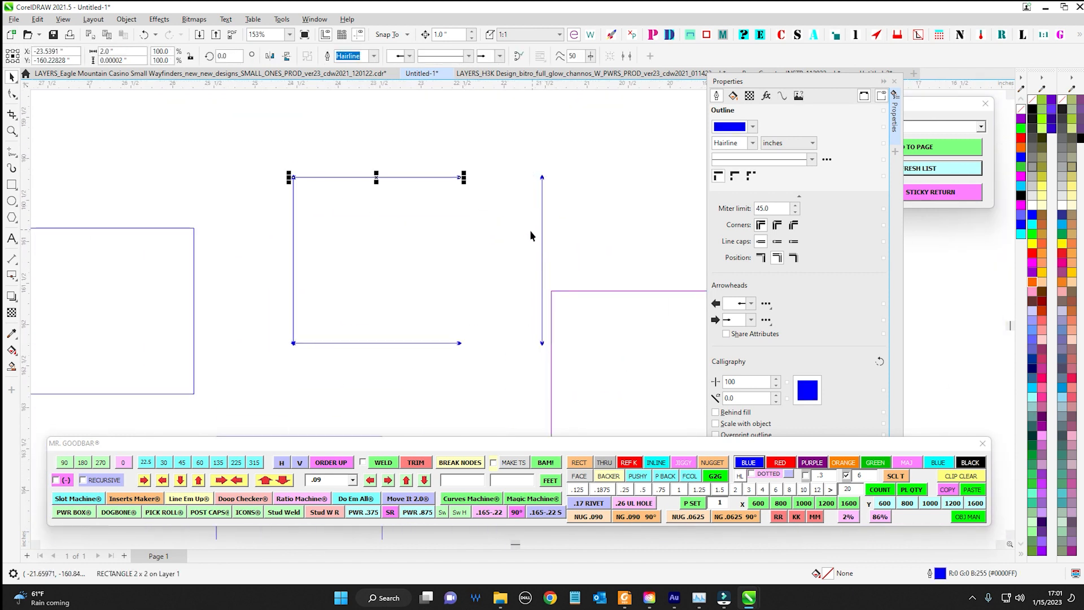
drag(293, 220, 690, 337)
drag(650, 338, 475, 294)
Apply a purple outline with Mr. Goodbar's arrowhead value 8 to the detached top segment and turn off the arrowhead option
double_click(866, 476)
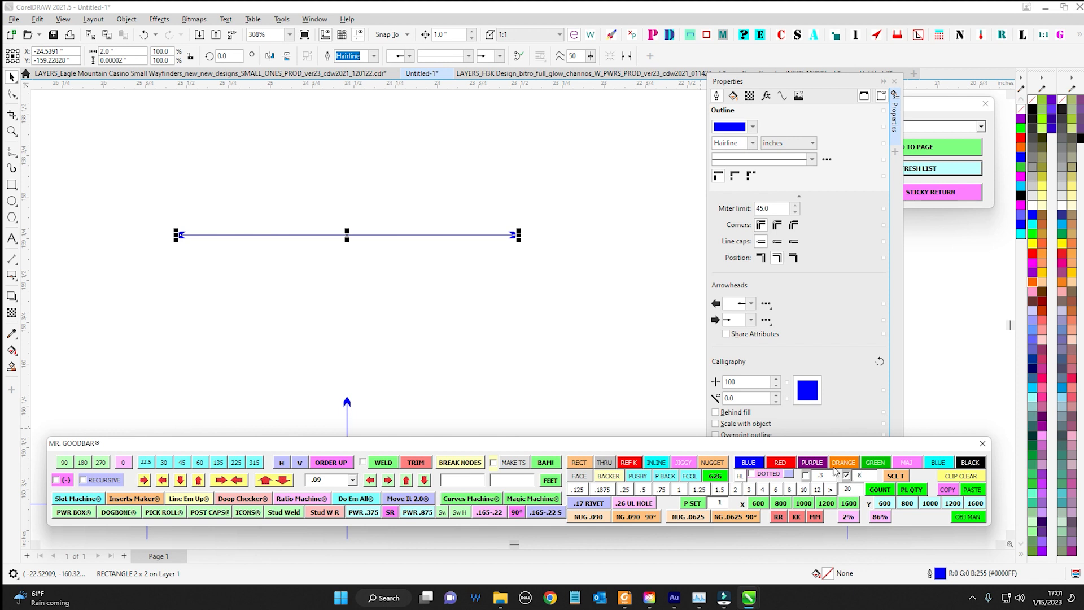
click(812, 462)
scroll(486, 239, up, 2)
click(595, 317)
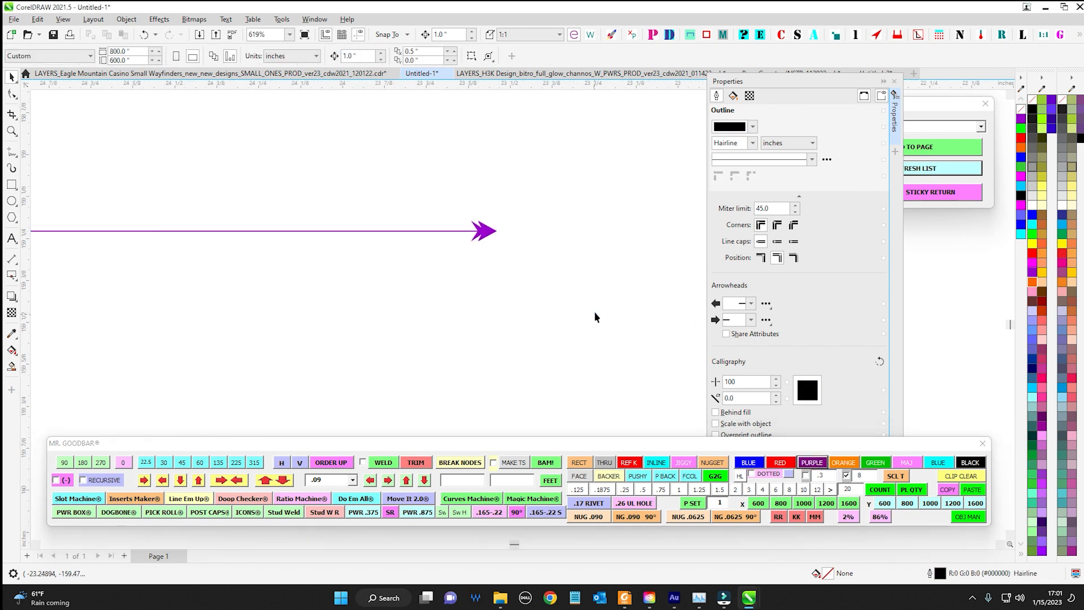
click(489, 234)
scroll(491, 236, down, 2)
click(846, 476)
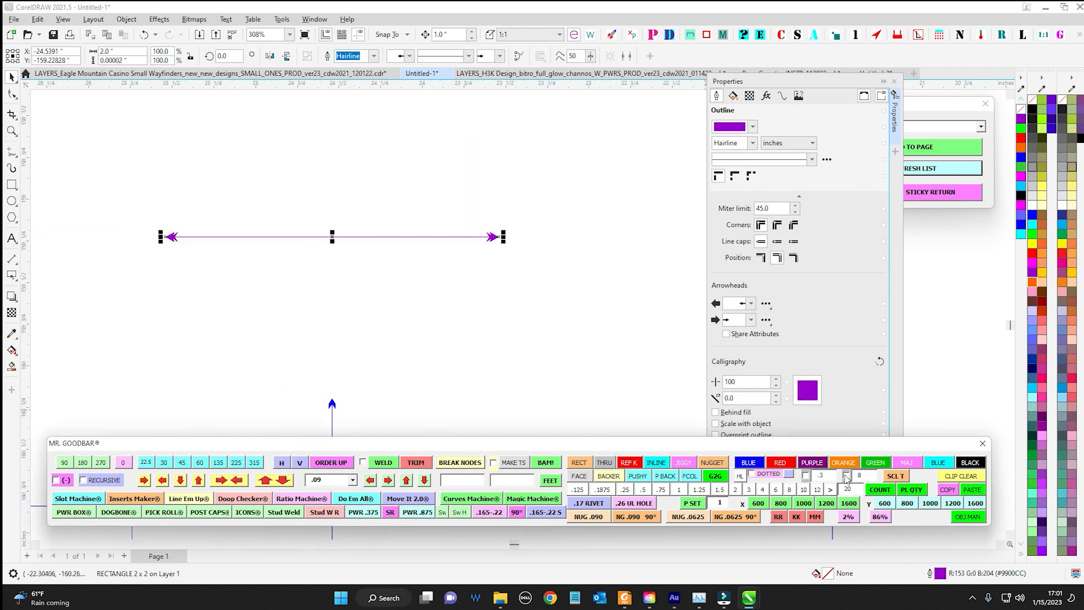
Move the Properties docker clear of the drawing and give the purple line a double-chevron start arrowhead
scroll(452, 260, down, 4)
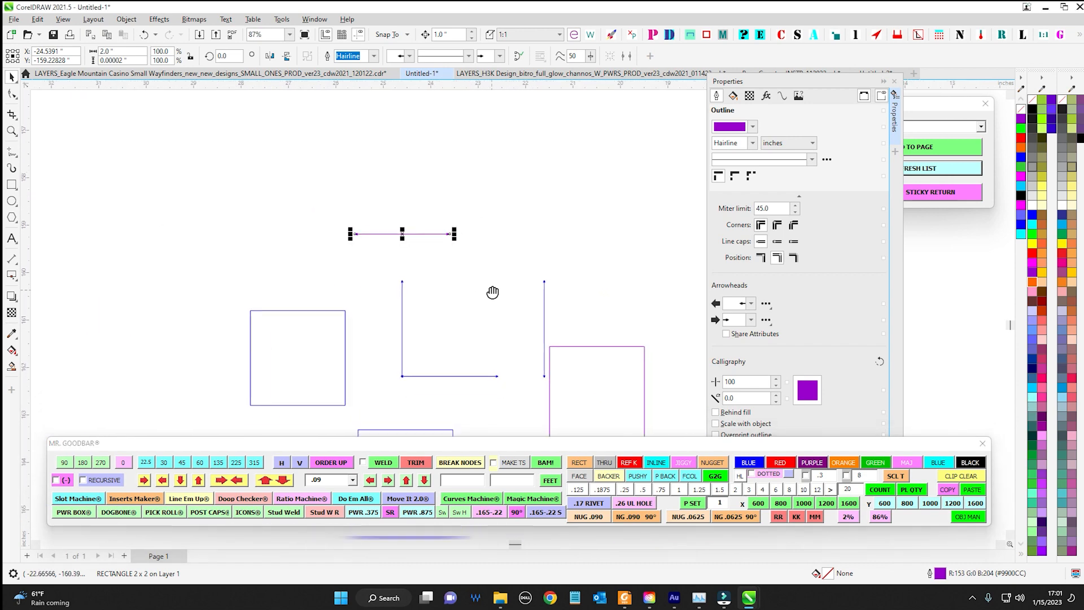
drag(504, 317, 358, 323)
drag(809, 81, 584, 119)
click(526, 342)
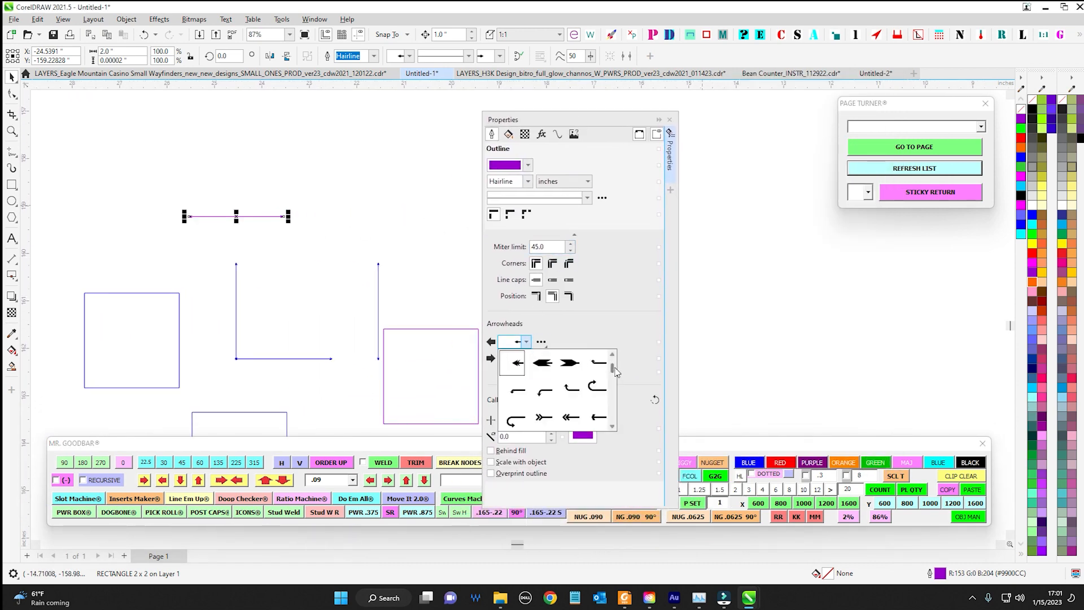
drag(613, 367, 614, 381)
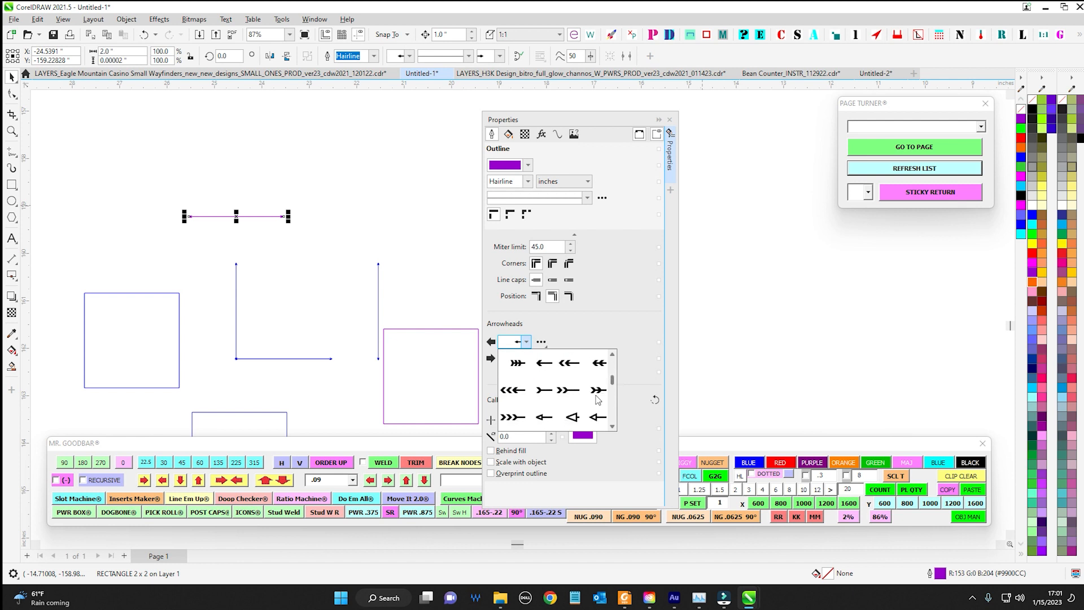
click(567, 390)
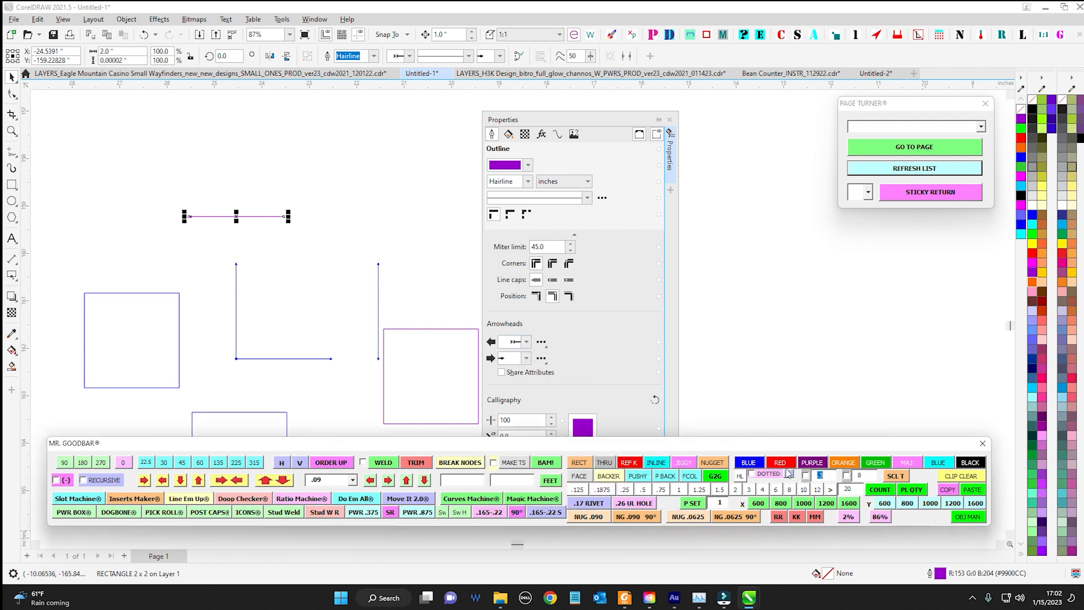
Set Mr. Goodbar's custom outline width to 34, enable it, and apply a purple outline to the detached line
text(3)
scroll(221, 170, up, 1)
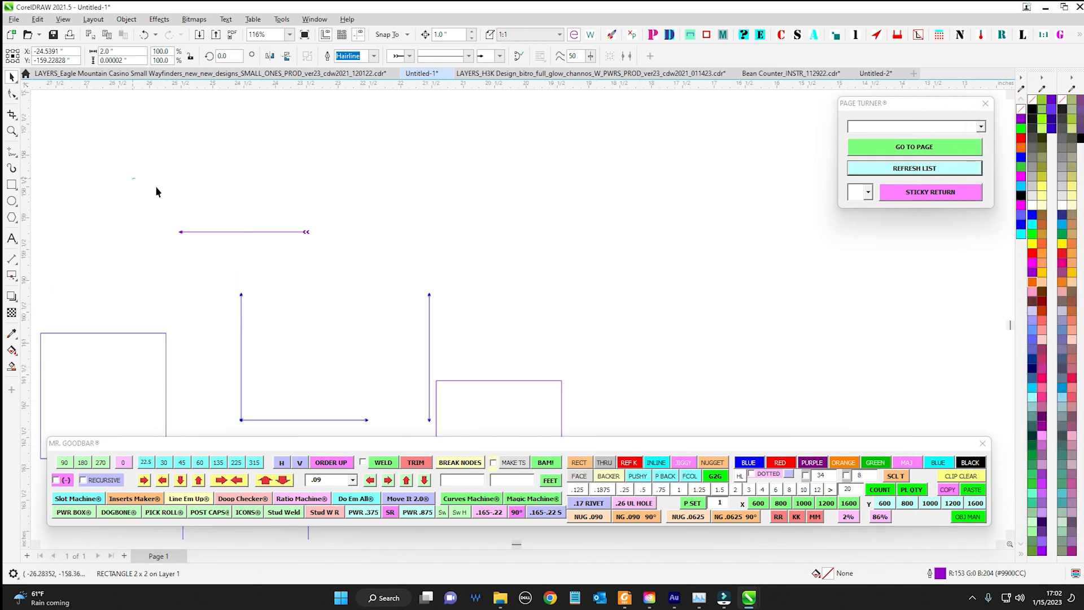
click(806, 477)
click(813, 464)
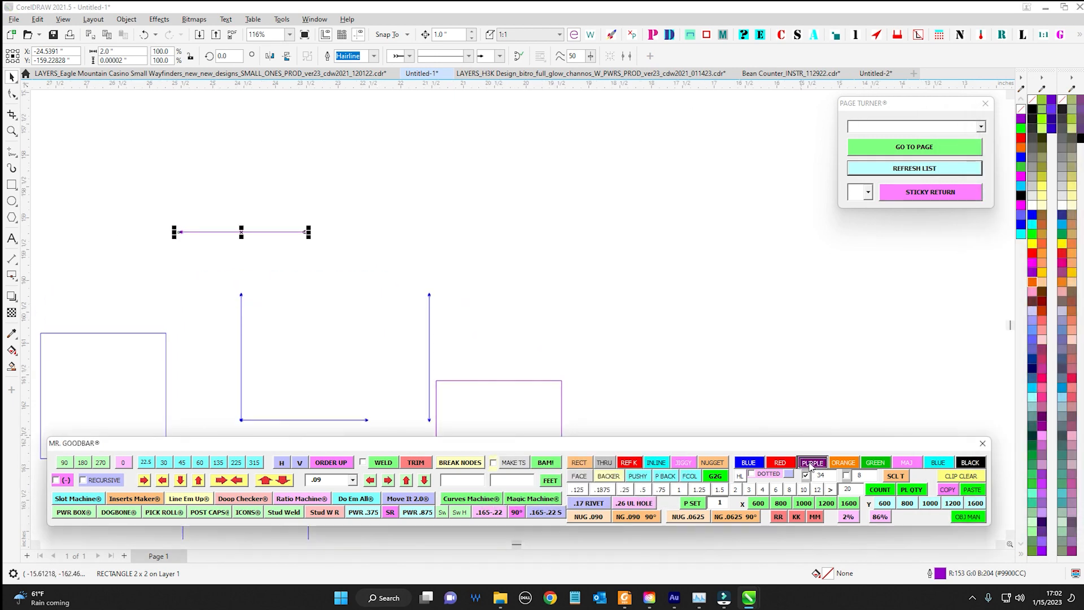
scroll(287, 243, up, 1)
scroll(329, 285, down, 15)
scroll(655, 307, down, 2)
drag(655, 307, 531, 294)
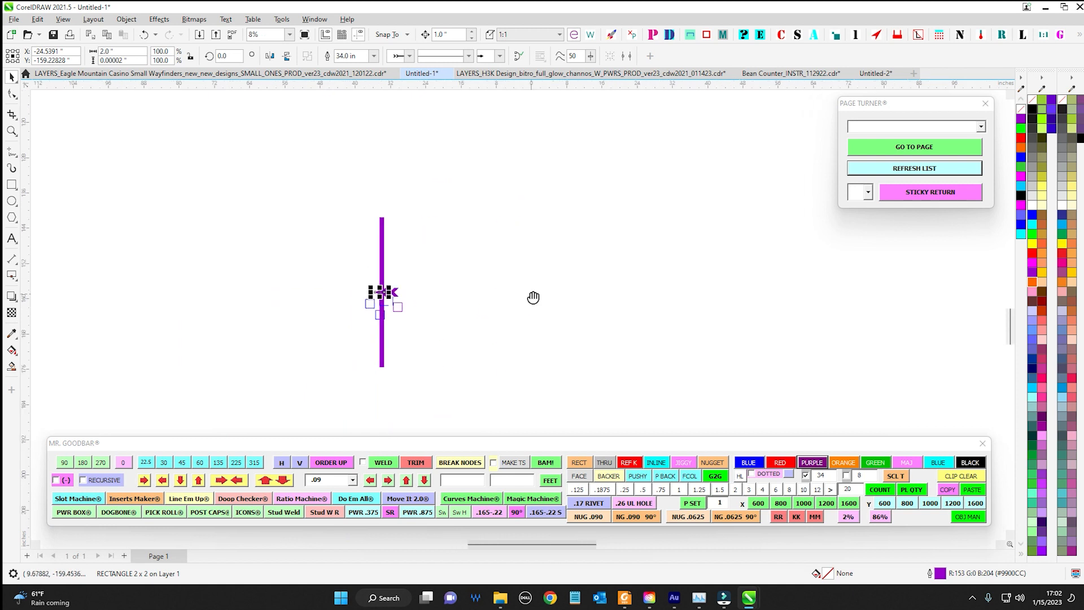
Delete all the test shapes and turn off Mr. Goodbar's custom outline width option
click(530, 289)
scroll(530, 290, down, 2)
drag(373, 202, 635, 353)
key(Delete)
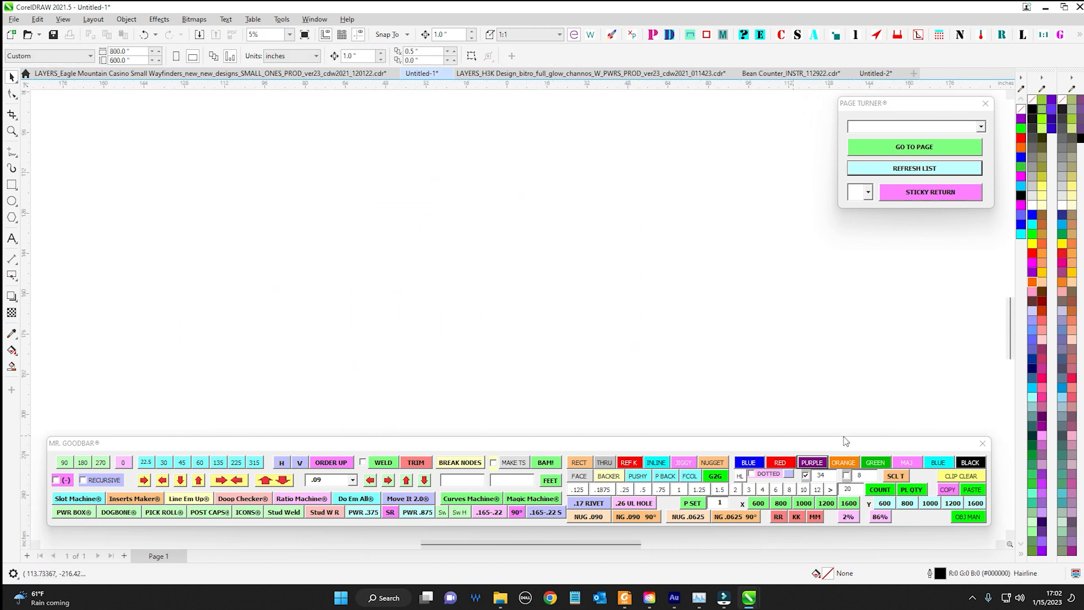
click(807, 476)
Move the Mr. Goodbar toolbar higher and switch to the Bean Counter_INSTR_112922.cdr drawing
drag(829, 444, 804, 388)
click(754, 422)
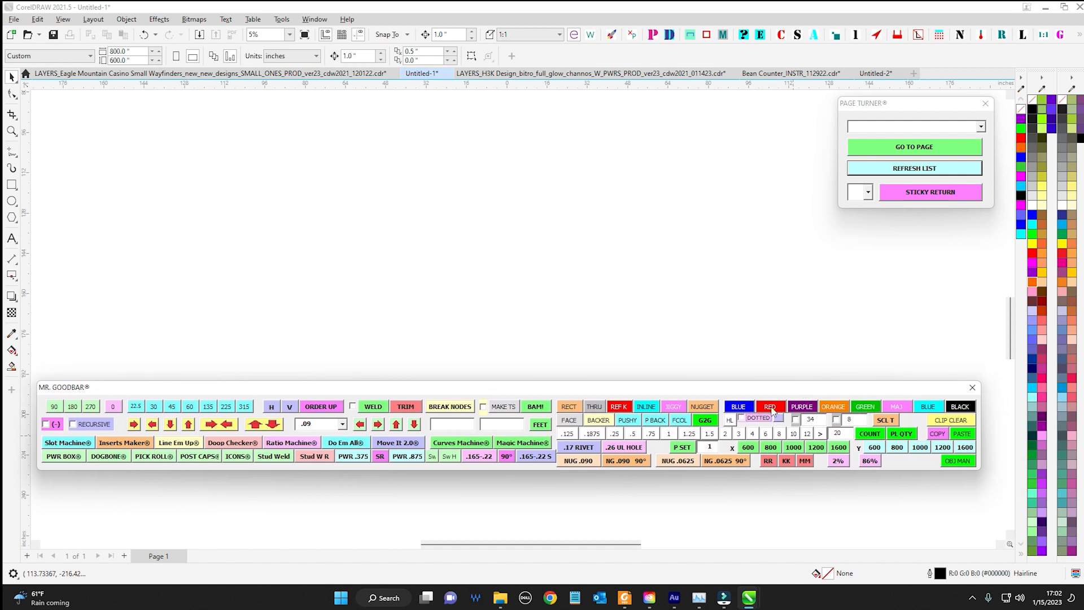
drag(766, 391, 776, 399)
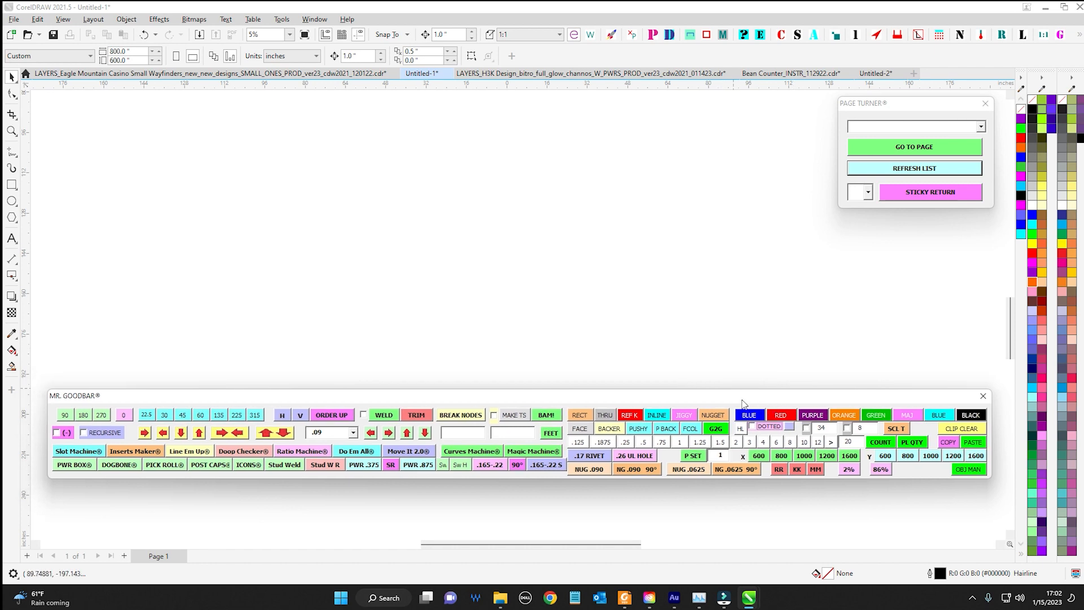
click(790, 73)
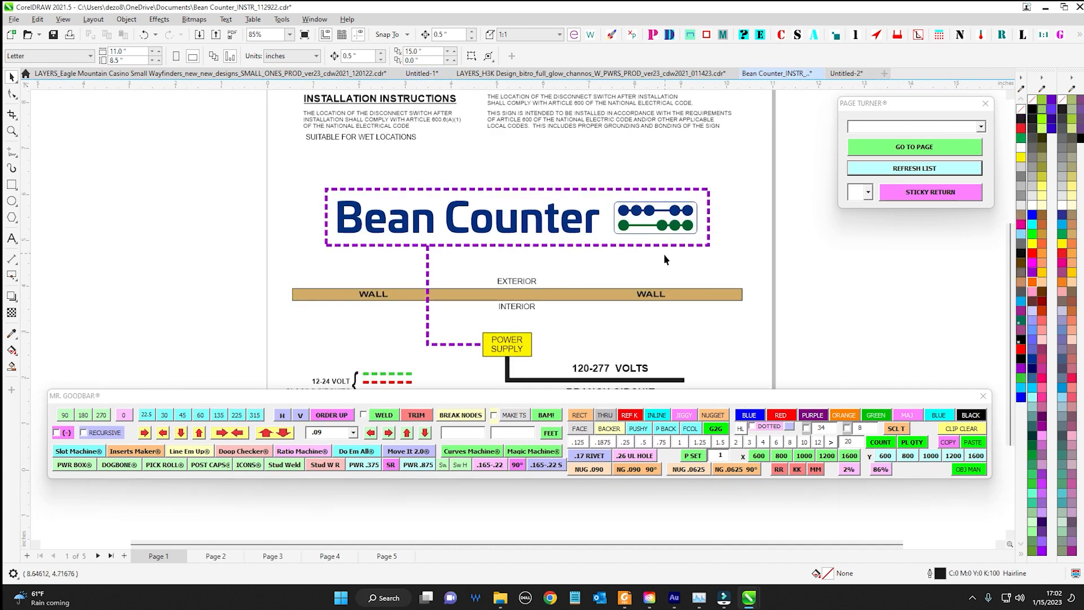
Examine the purple dashed border around the Bean Counter logo in the installation instructions on page 1
scroll(533, 189, up, 3)
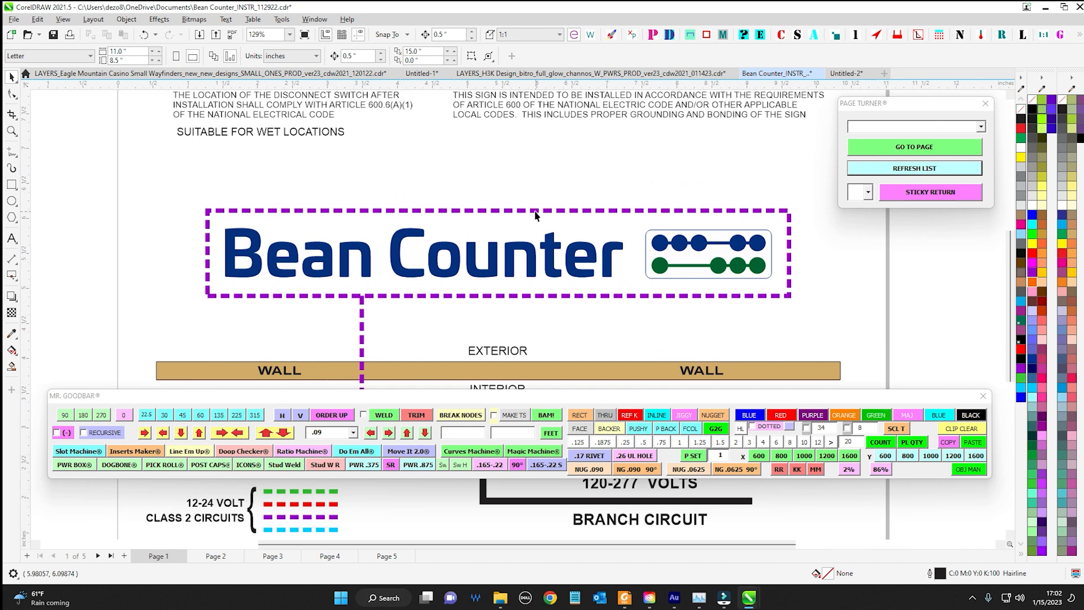
click(534, 210)
scroll(549, 195, down, 4)
scroll(569, 202, up, 1)
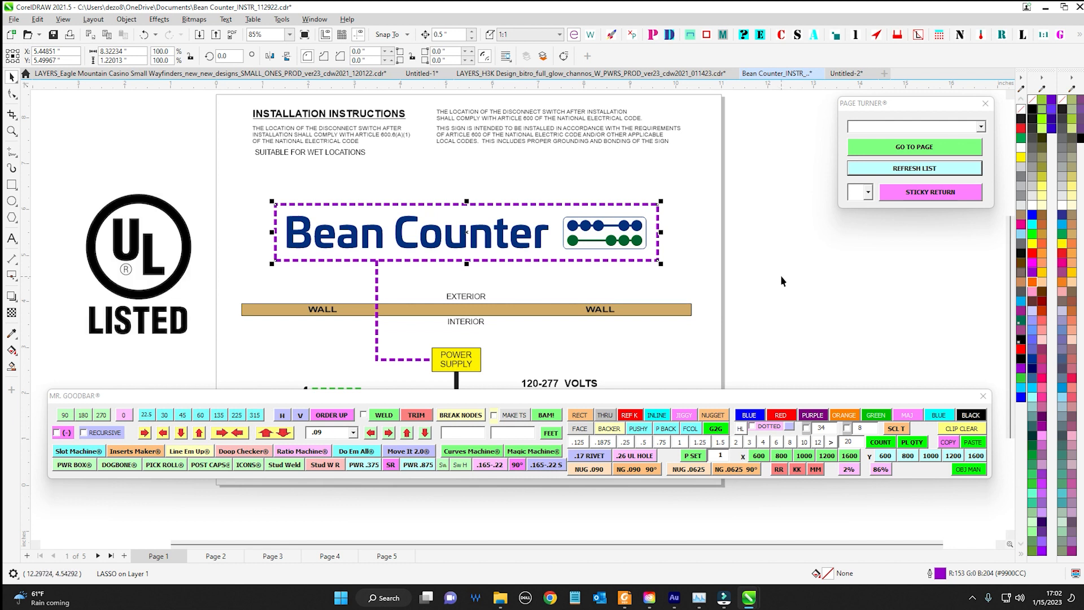
scroll(696, 236, up, 2)
scroll(737, 255, down, 1)
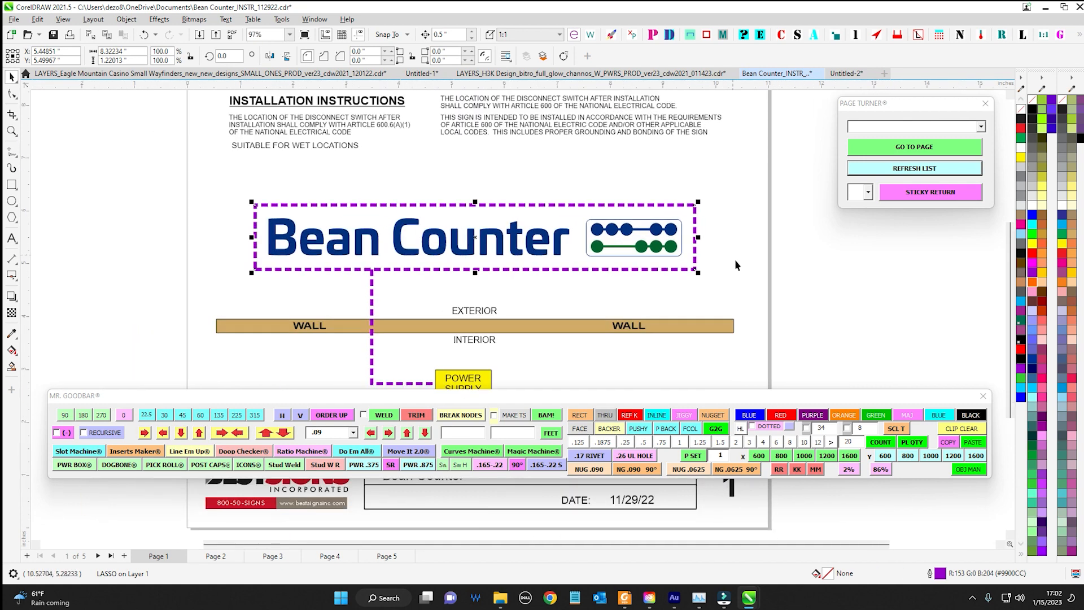
scroll(736, 256, down, 1)
drag(259, 144, 562, 189)
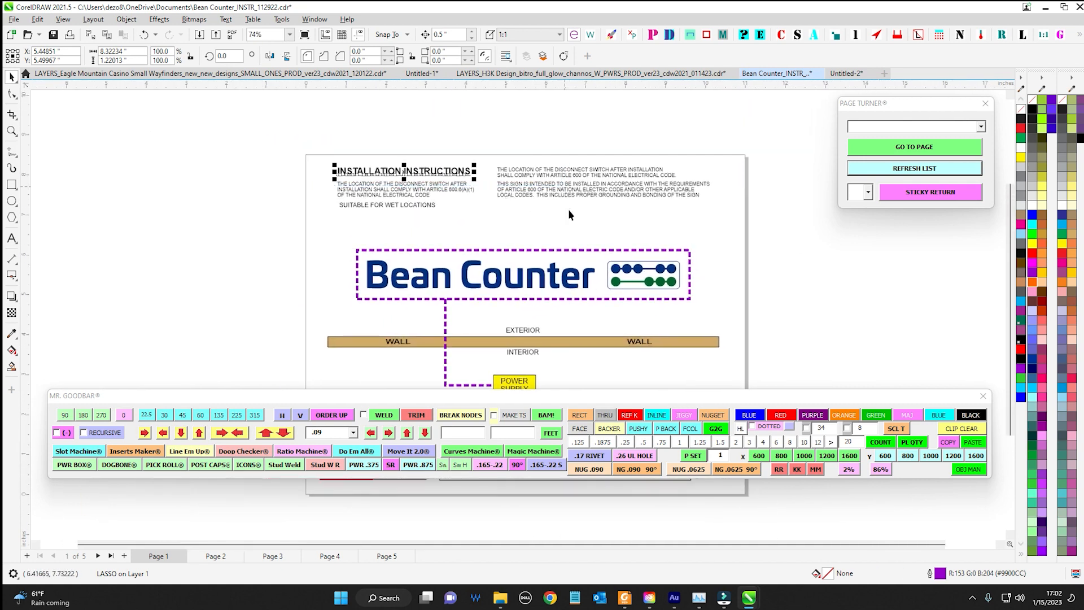
scroll(569, 212, down, 2)
drag(569, 226, 512, 164)
Look through pages 2 to 5 of the instruction document and return to the logo on page 1
click(215, 555)
click(273, 556)
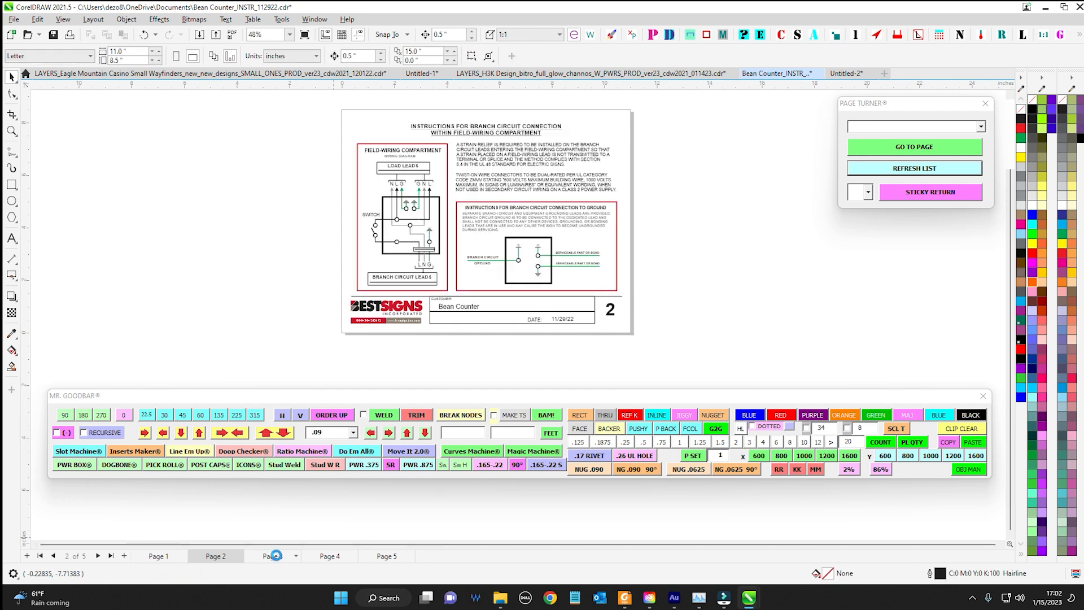
click(328, 557)
click(381, 556)
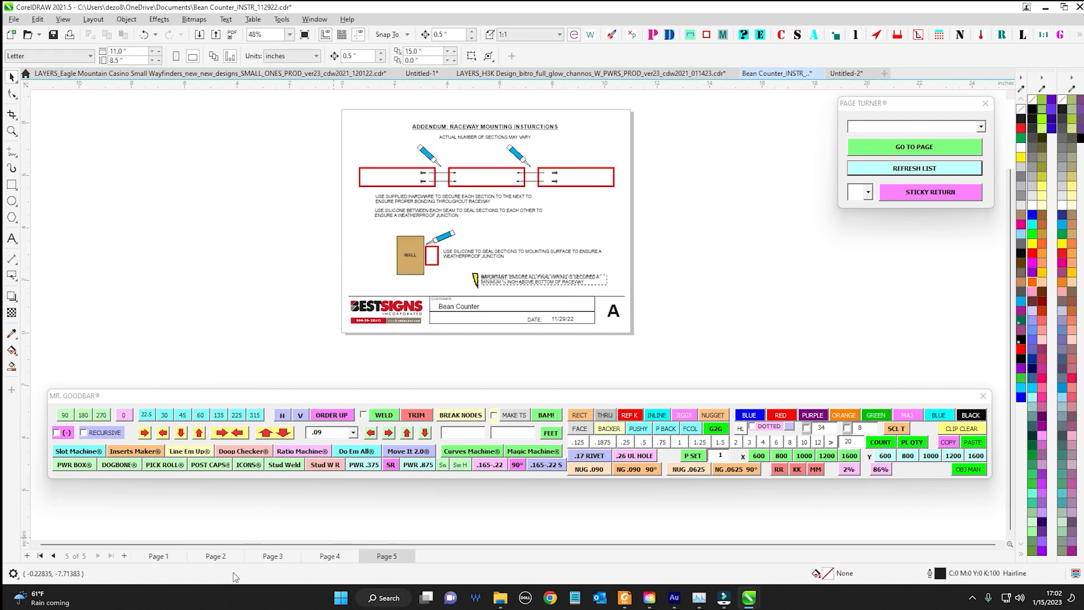
click(158, 556)
scroll(490, 200, up, 6)
drag(495, 212, 493, 185)
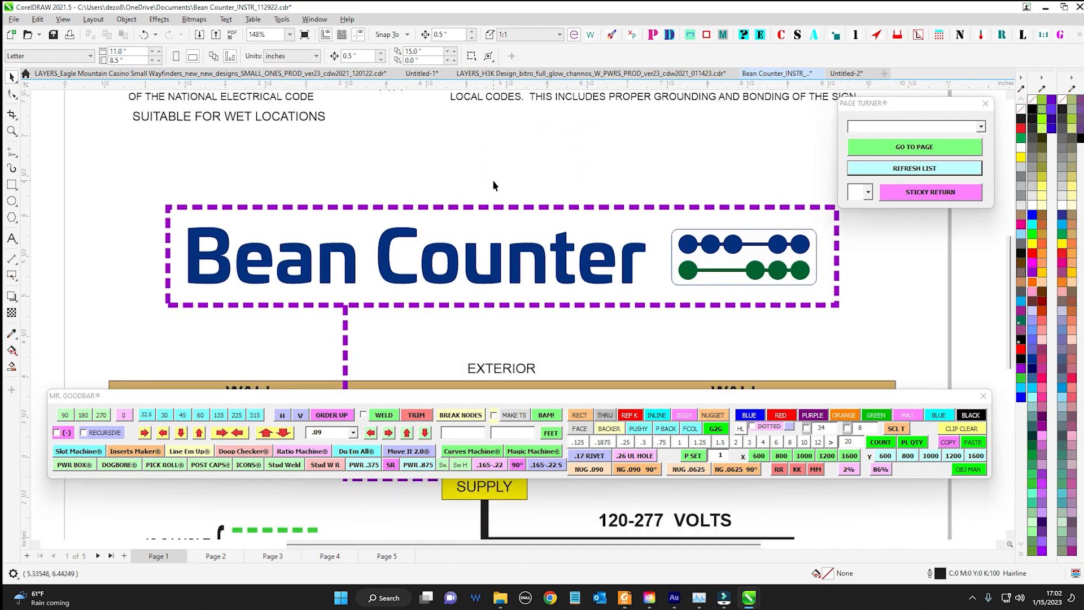
Move the Mr. Goodbar toolbar lower to uncover the wall diagram and select the dashed border around the Bean Counter logo
drag(538, 388, 534, 435)
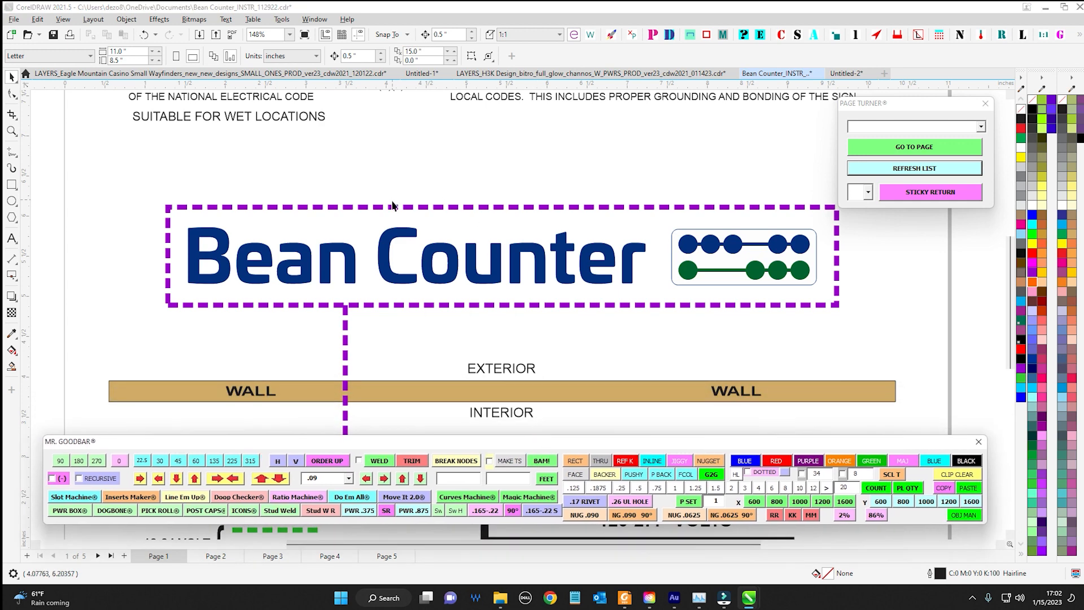
scroll(568, 218, down, 2)
click(648, 213)
scroll(605, 215, up, 2)
drag(548, 187, 518, 186)
scroll(520, 186, down, 1)
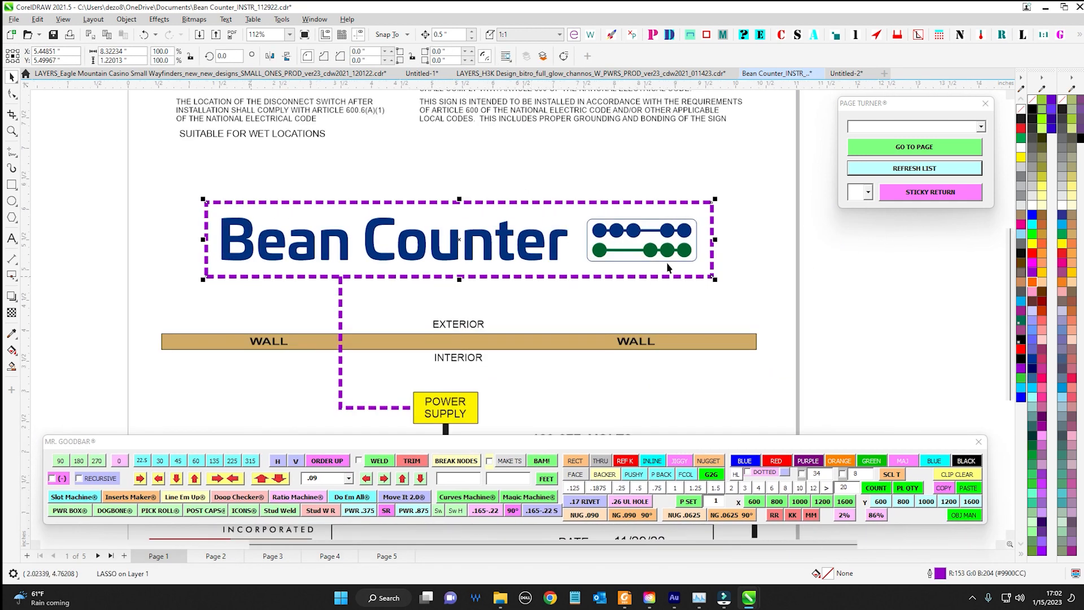
drag(474, 320, 493, 279)
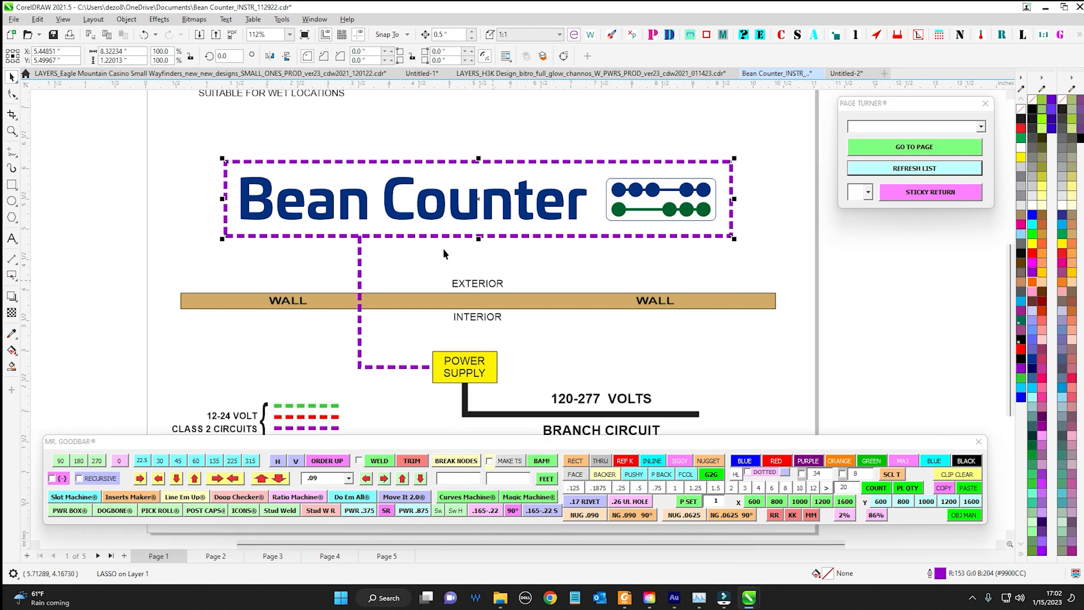
drag(226, 162, 428, 236)
key(ctrl+z)
scroll(527, 371, down, 2)
click(493, 328)
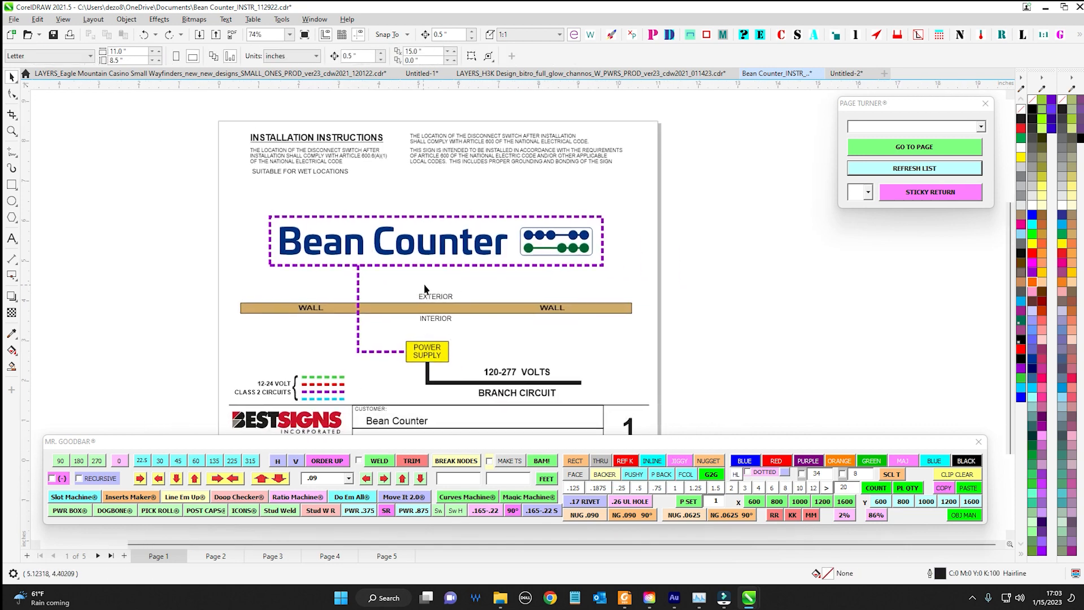
Delete the purple dashed border around the Bean Counter logo, keeping its wiring line and the power supply box
scroll(424, 284, up, 1)
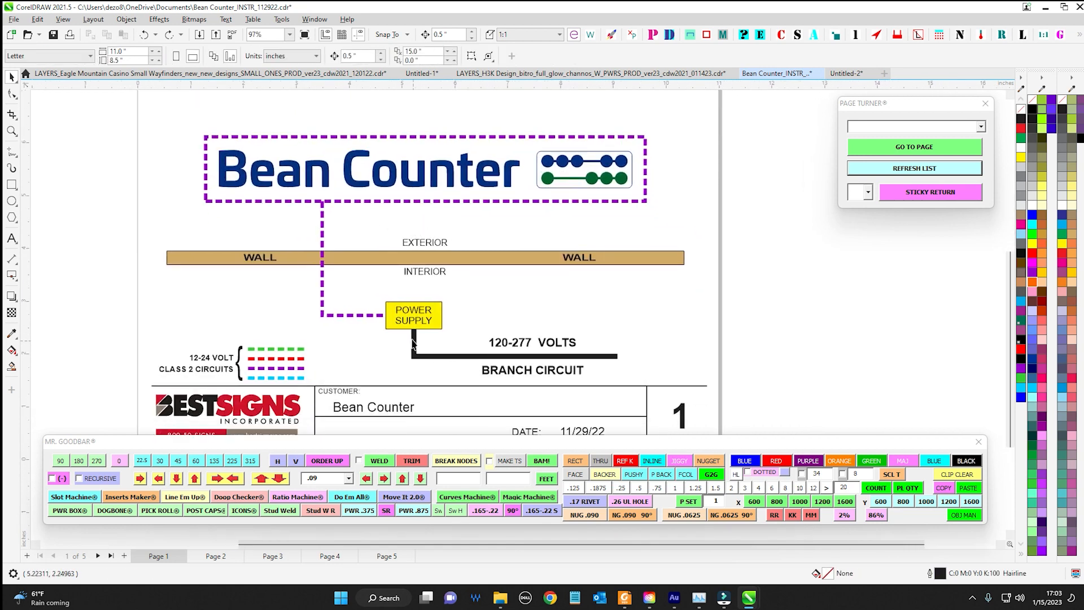
click(400, 320)
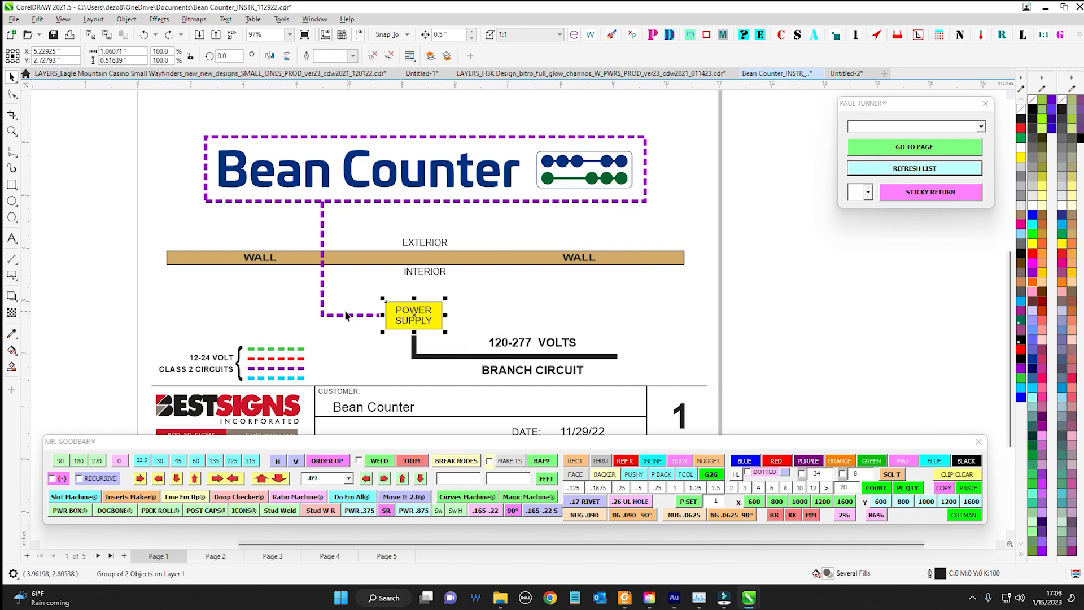
click(231, 137)
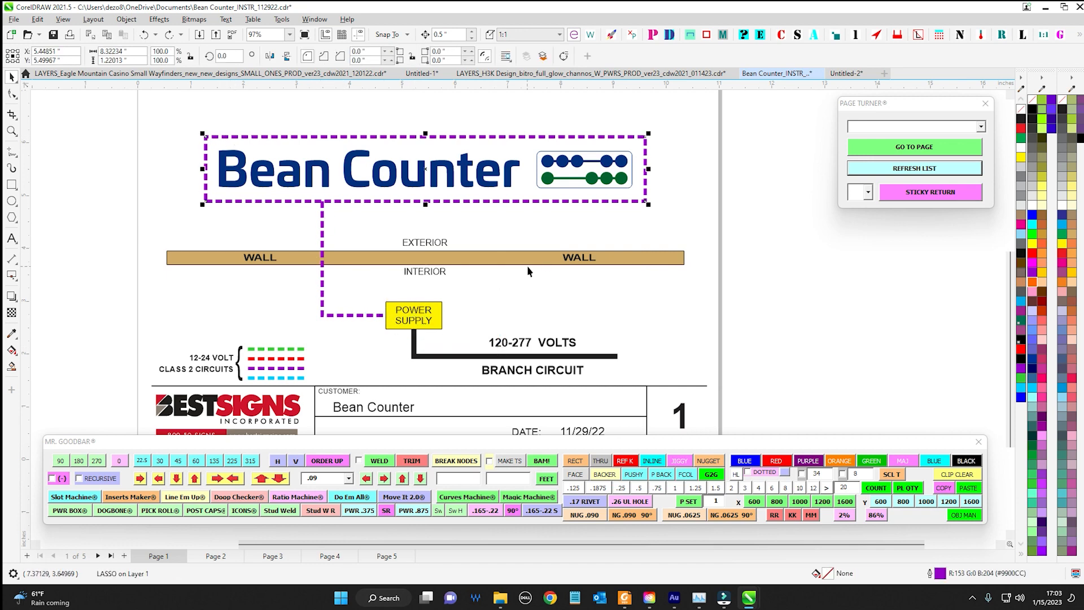
scroll(527, 265, down, 2)
scroll(490, 172, up, 2)
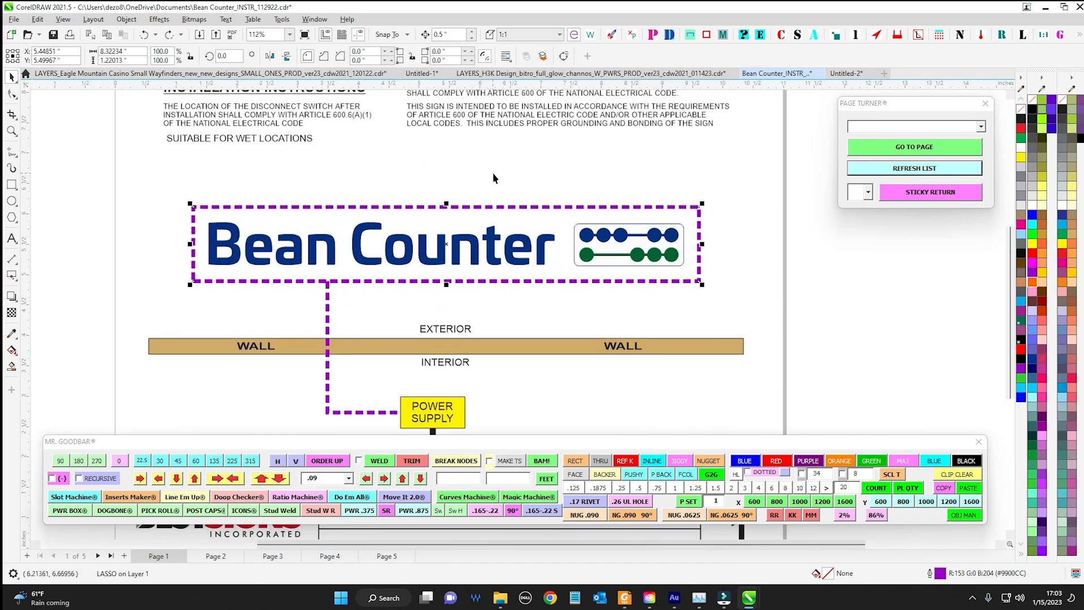
key(Delete)
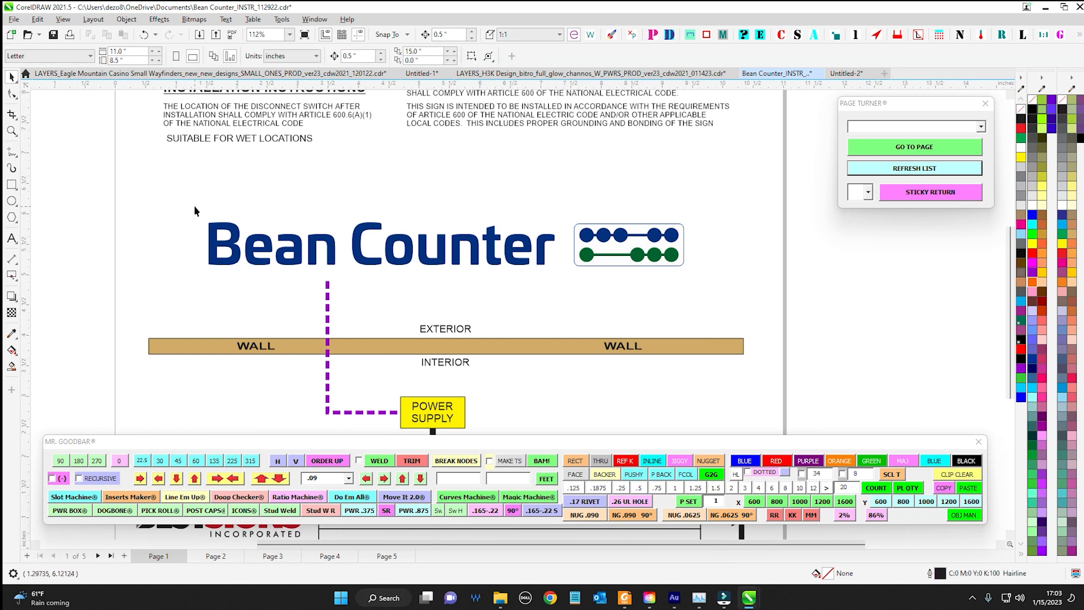
Select the Bean Counter logo group and generate a new rectangular lasso border around it with Mr. Goodbar
drag(194, 211, 736, 293)
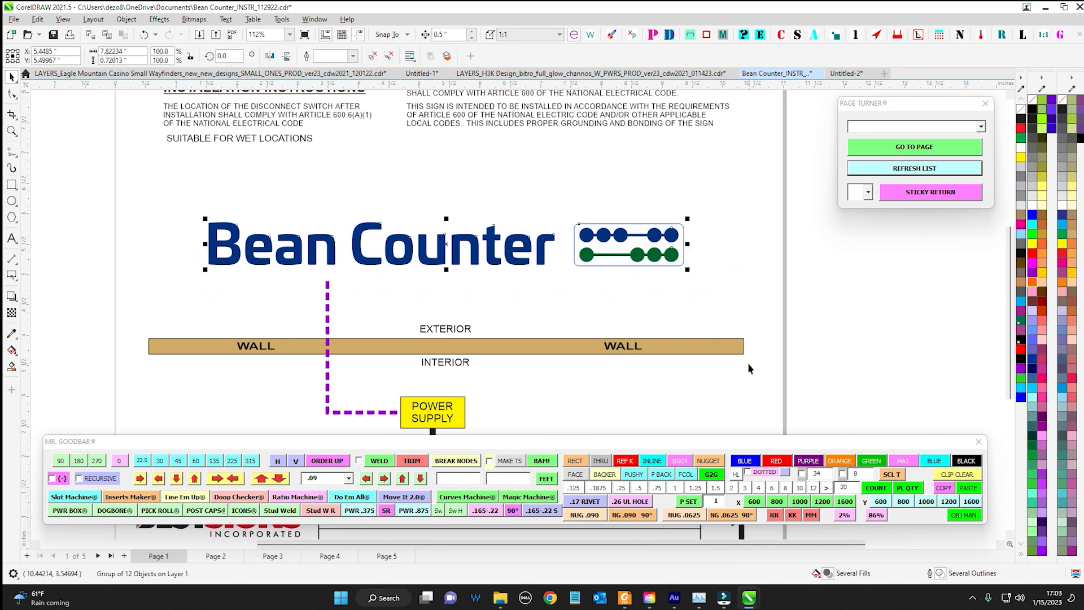
drag(722, 440, 676, 404)
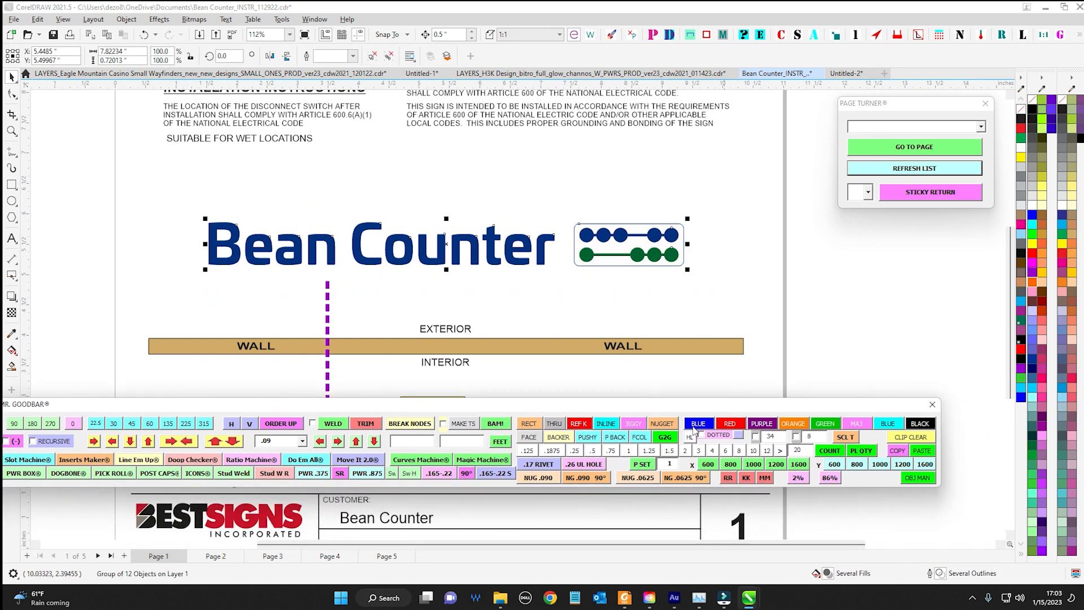
click(738, 436)
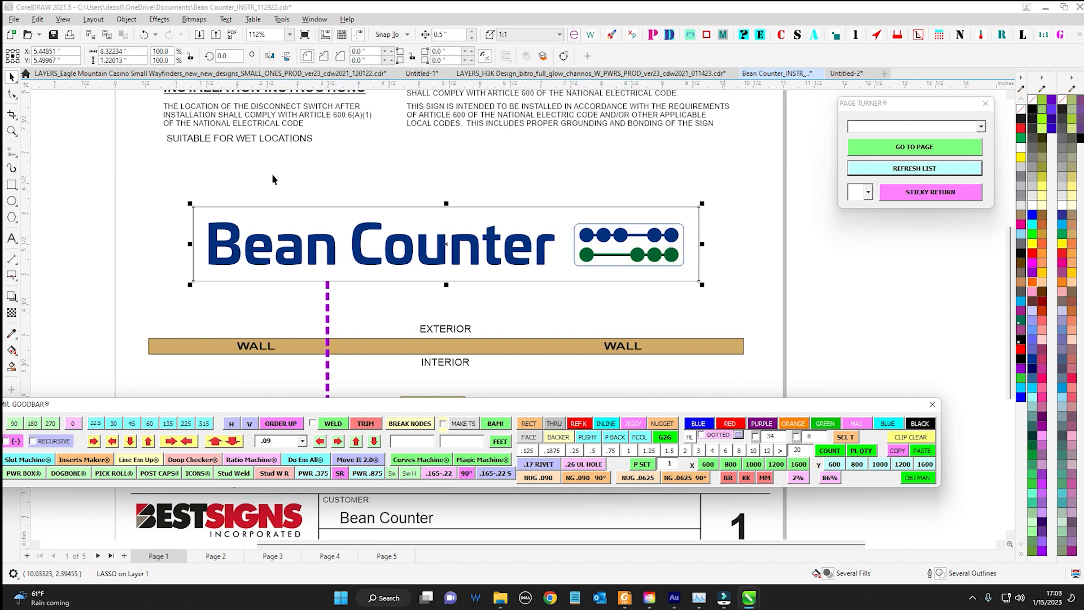
Apply Mr. Goodbar's dotted purple outline to the rectangular lasso border around the Bean Counter logo
drag(168, 182, 707, 331)
shift+click(700, 276)
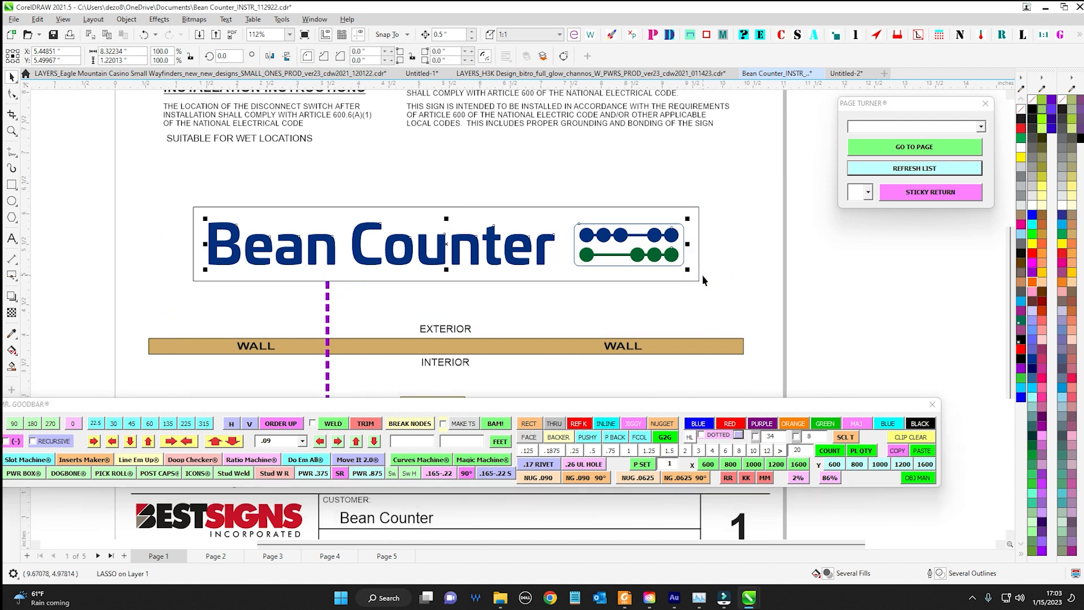
click(705, 230)
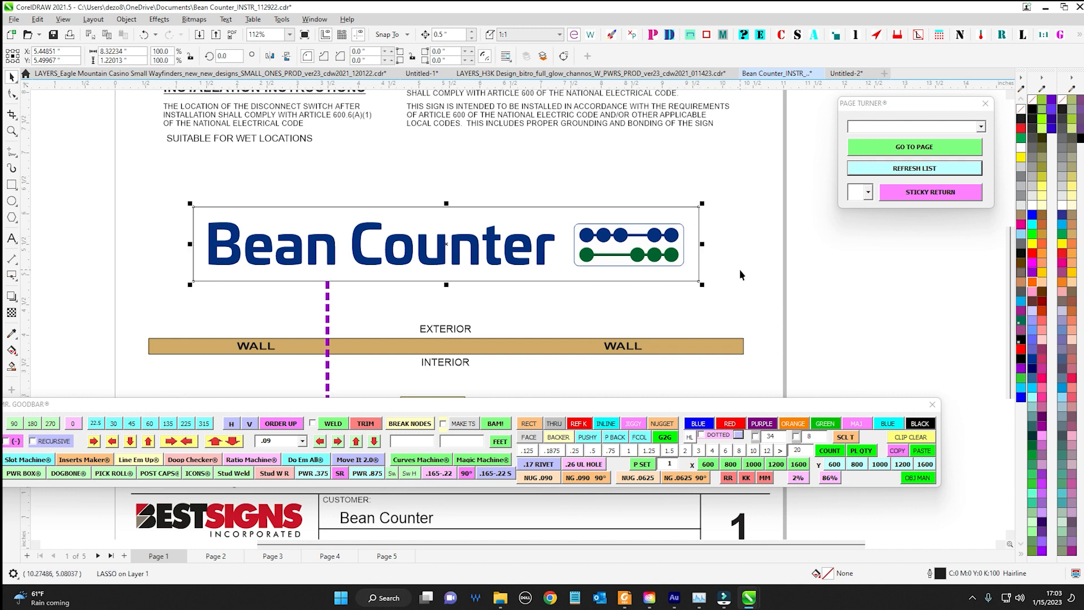
click(711, 436)
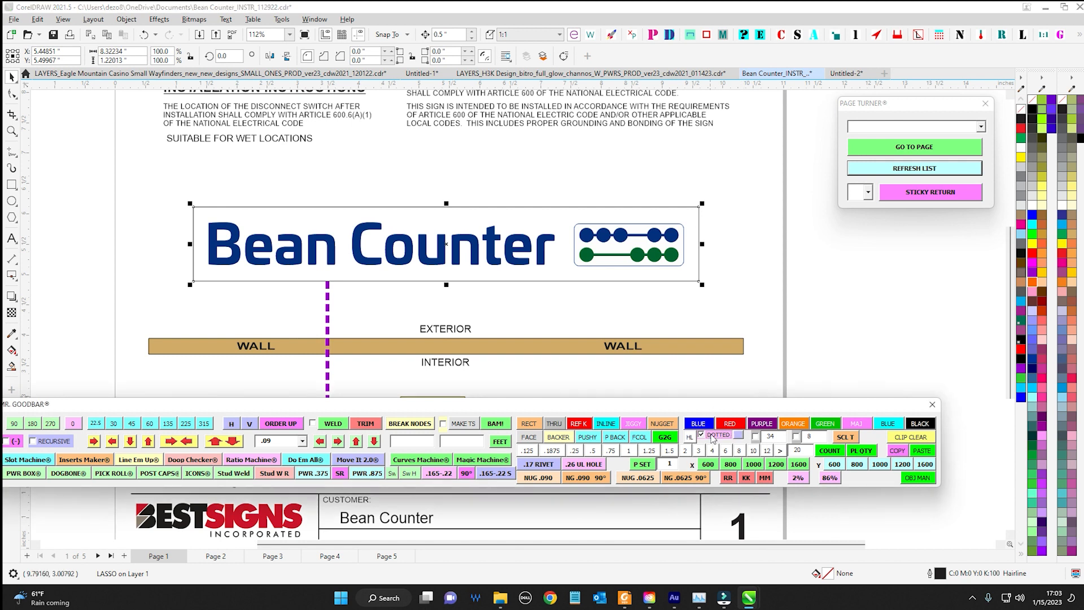
click(764, 427)
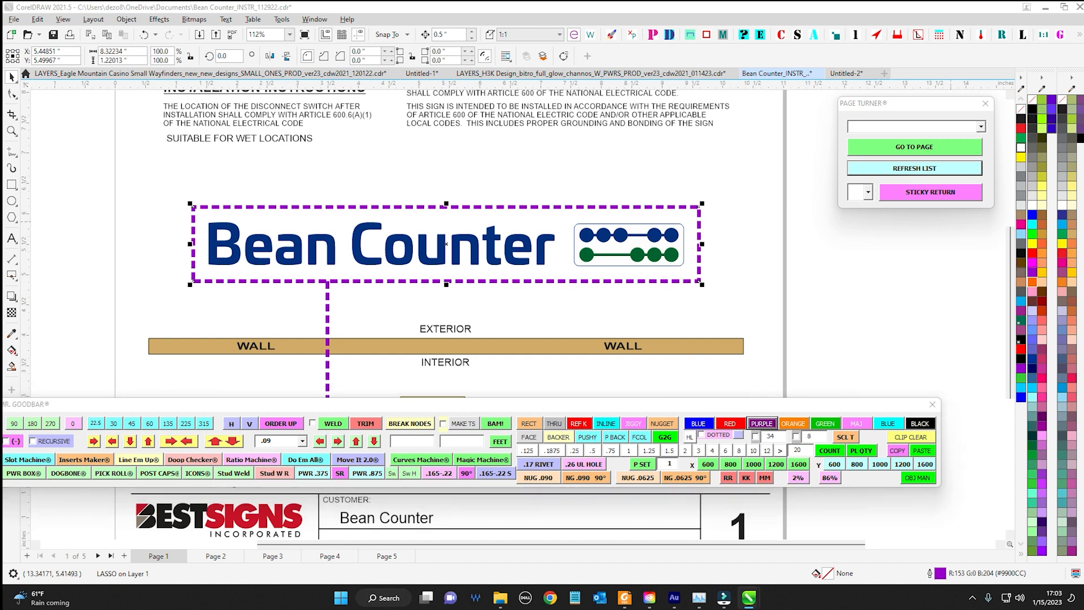
Try a dash-dot line style on the purple border through its outline properties
drag(1083, 90, 814, 148)
click(813, 227)
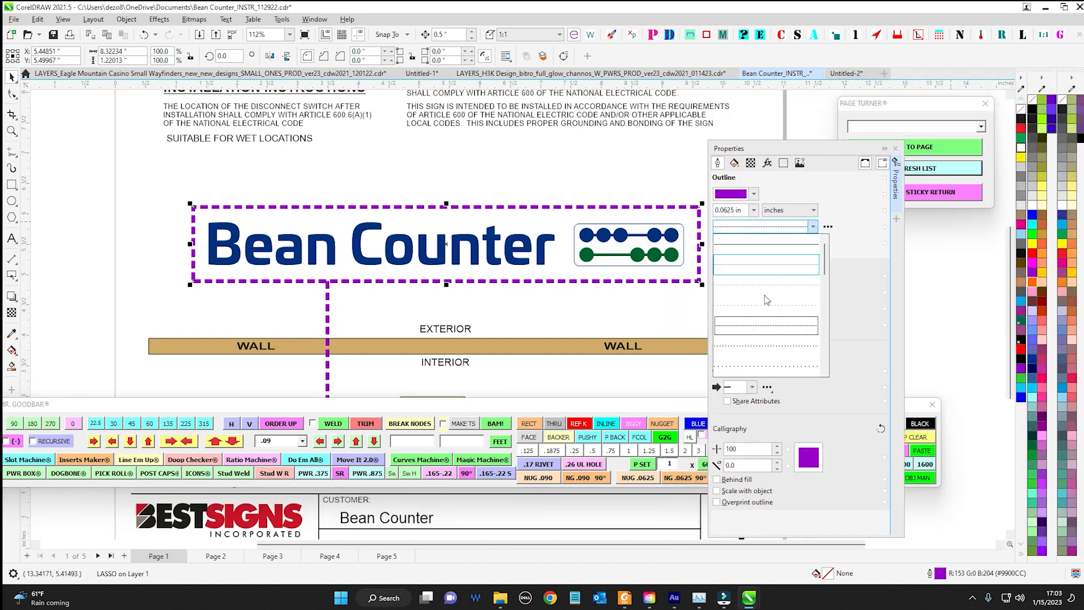
drag(827, 267, 822, 315)
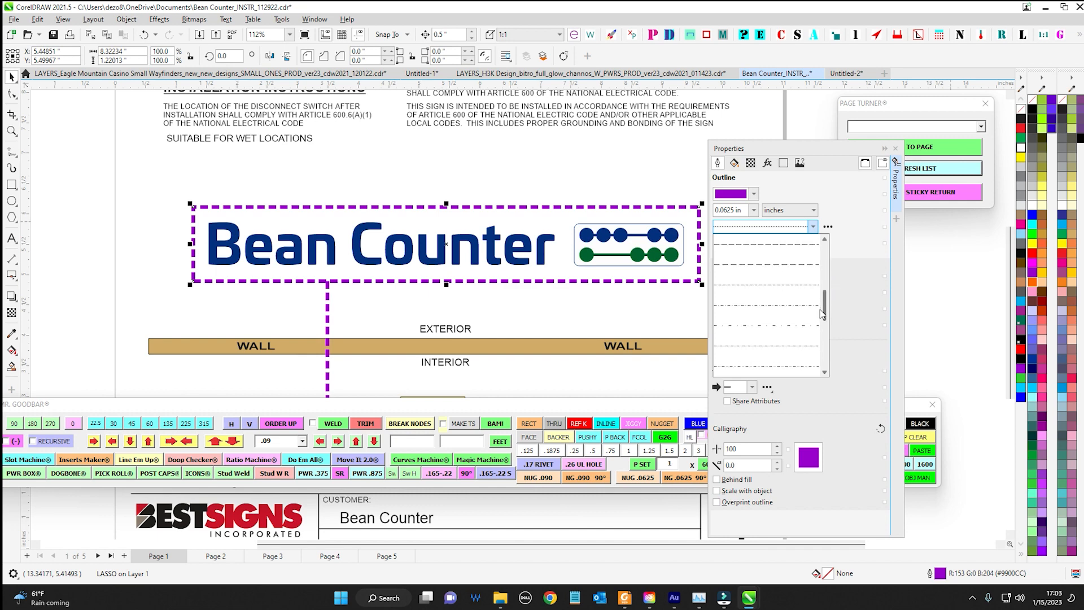
click(808, 325)
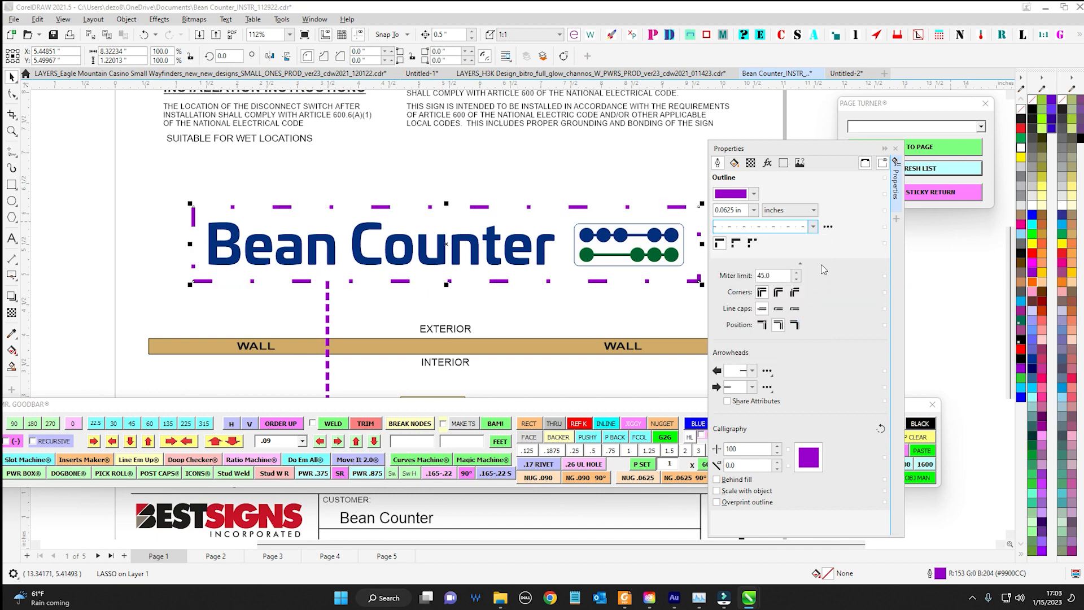
Restore the evenly dashed line style on the purple border and close the outline properties
click(814, 228)
drag(823, 320, 826, 271)
click(813, 291)
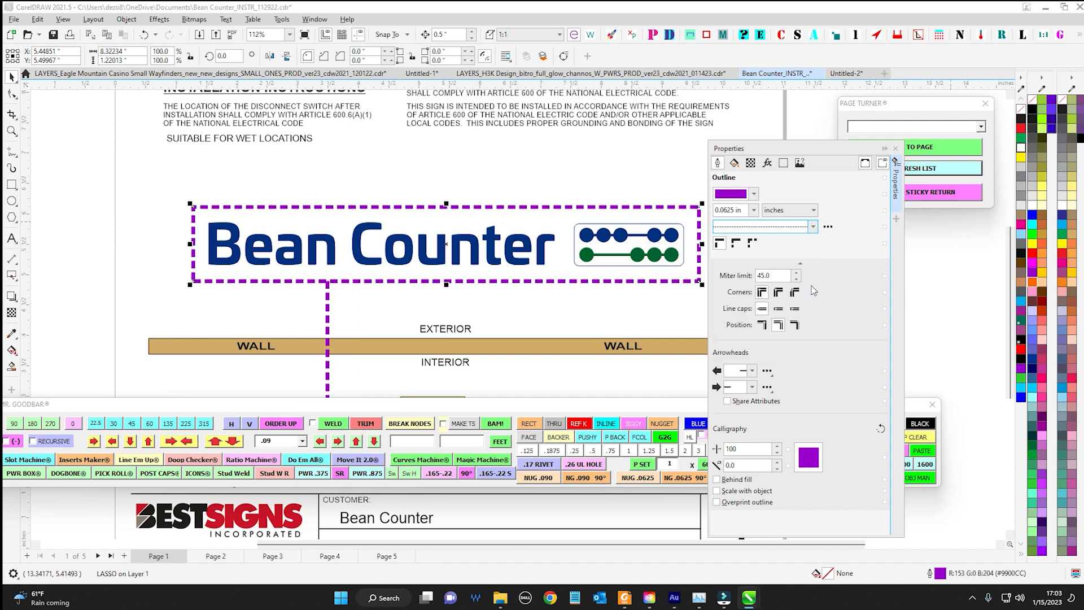
click(814, 228)
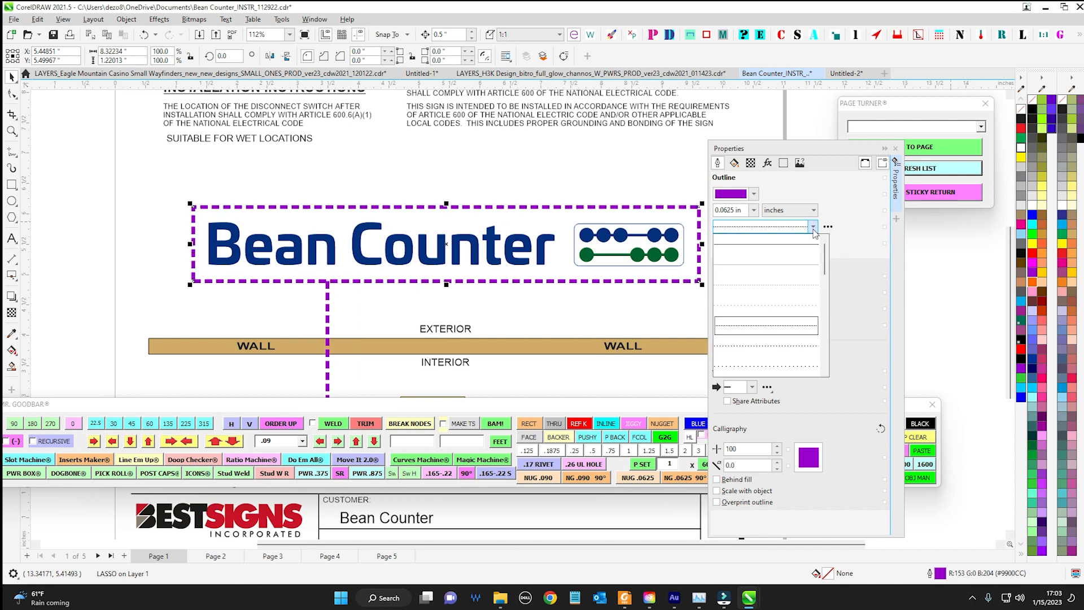
click(825, 149)
drag(843, 151, 871, 146)
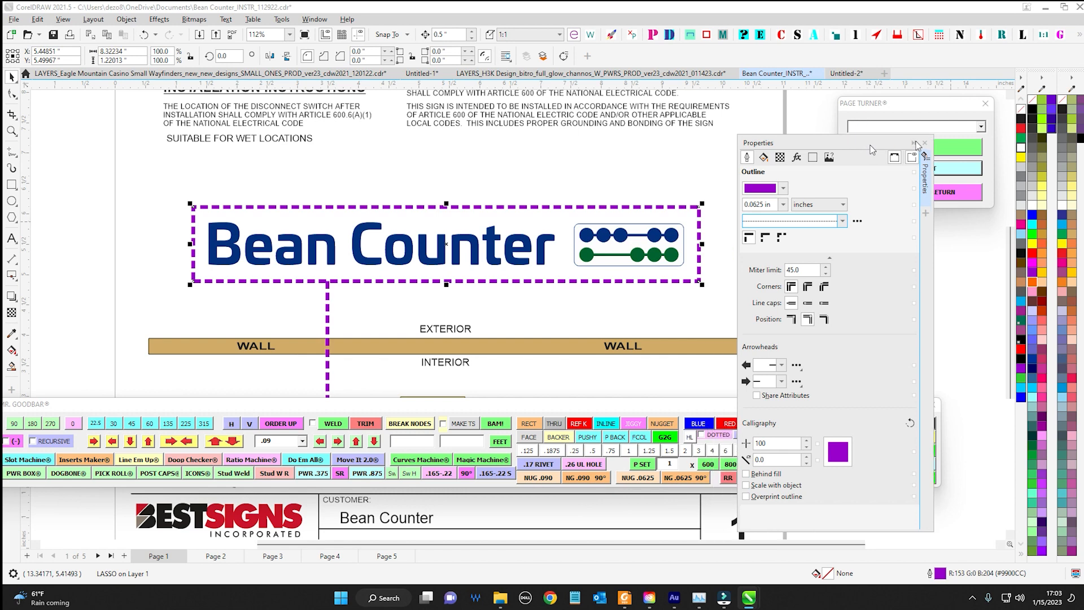
click(925, 143)
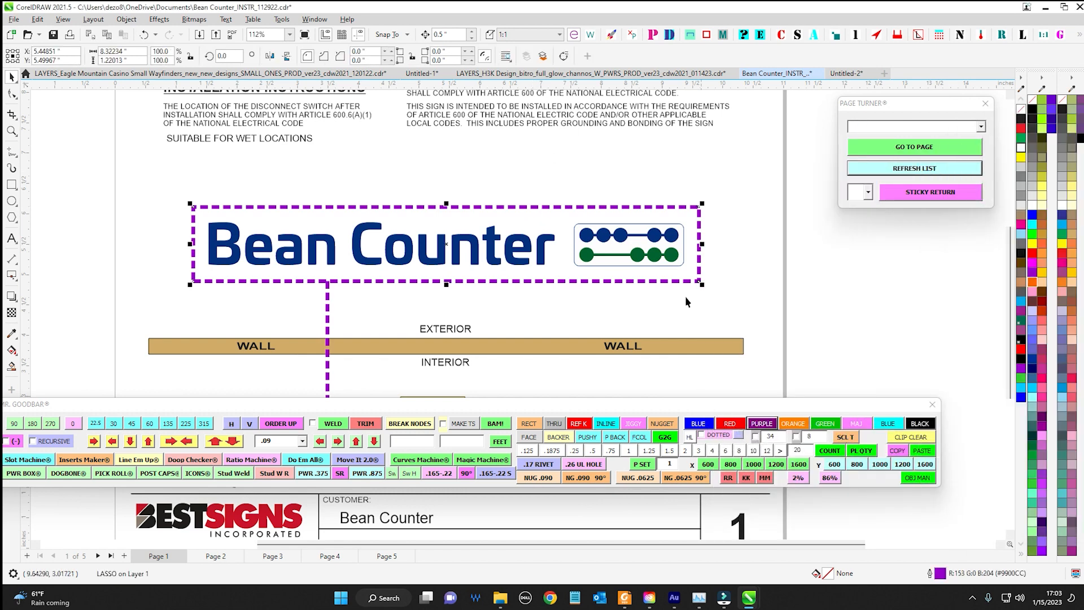
Pull the purple dashed border off the Bean Counter logo and delete it
scroll(579, 198, up, 7)
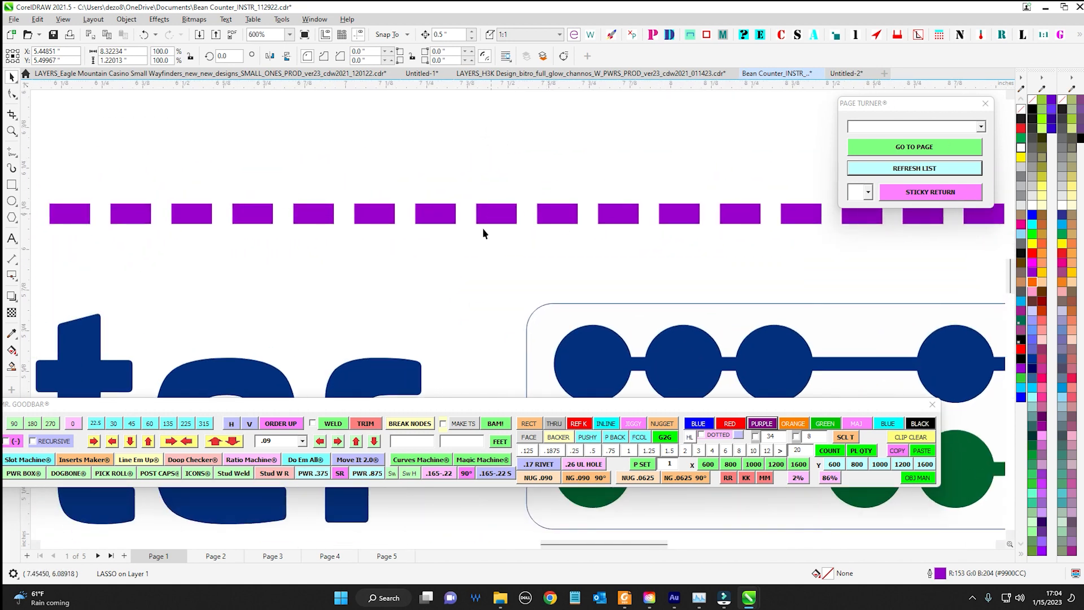
click(479, 154)
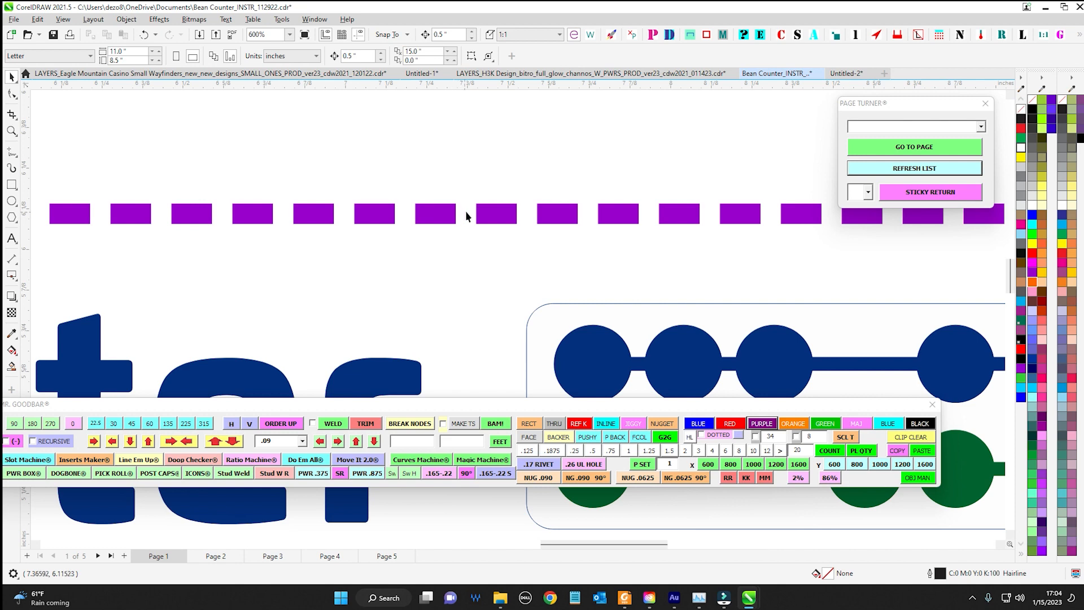
scroll(528, 217, down, 6)
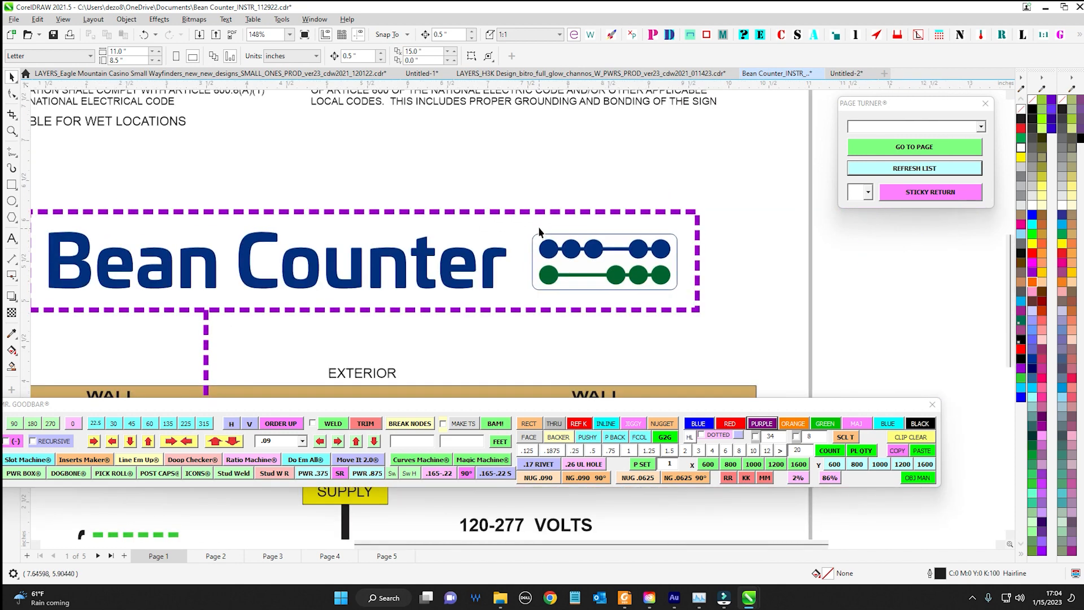
scroll(539, 228, down, 2)
click(540, 284)
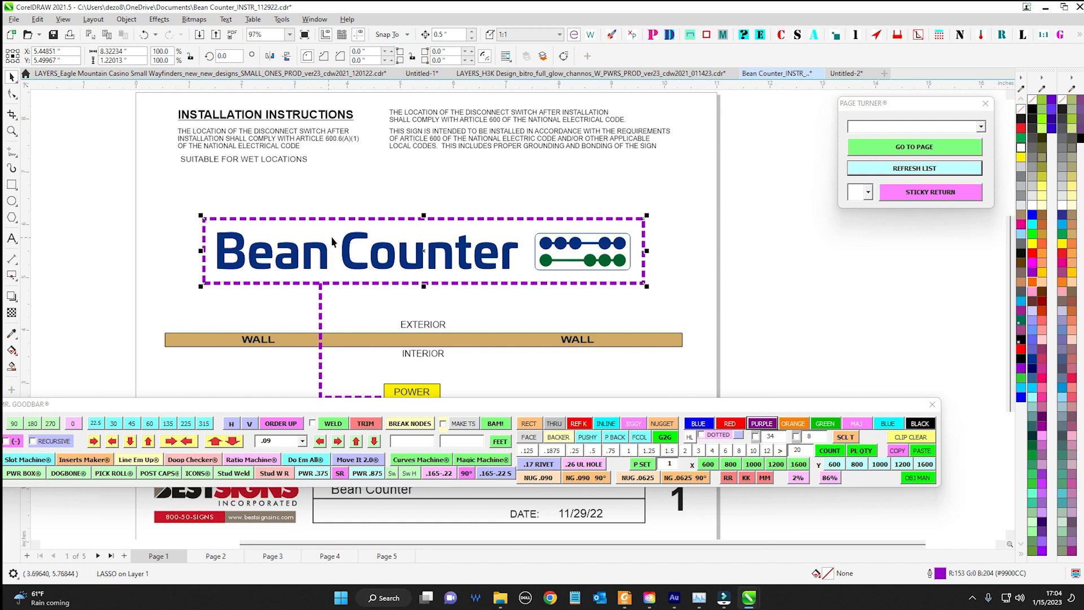
drag(395, 221, 418, 176)
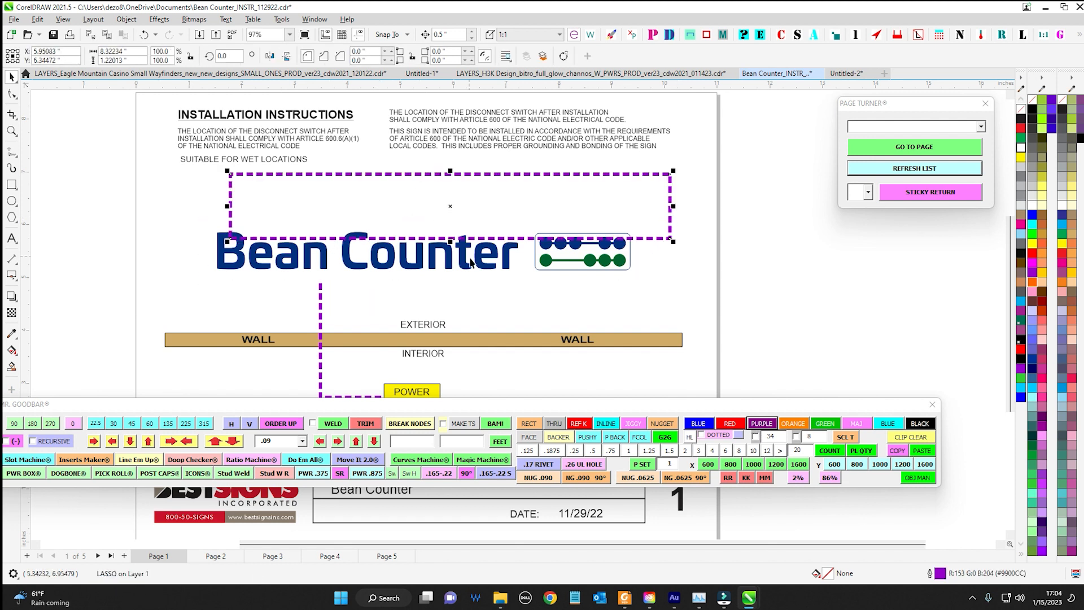
key(Delete)
Generate a fresh hairline lasso border around the whole Bean Counter logo with Mr. Goodbar
drag(151, 203, 654, 297)
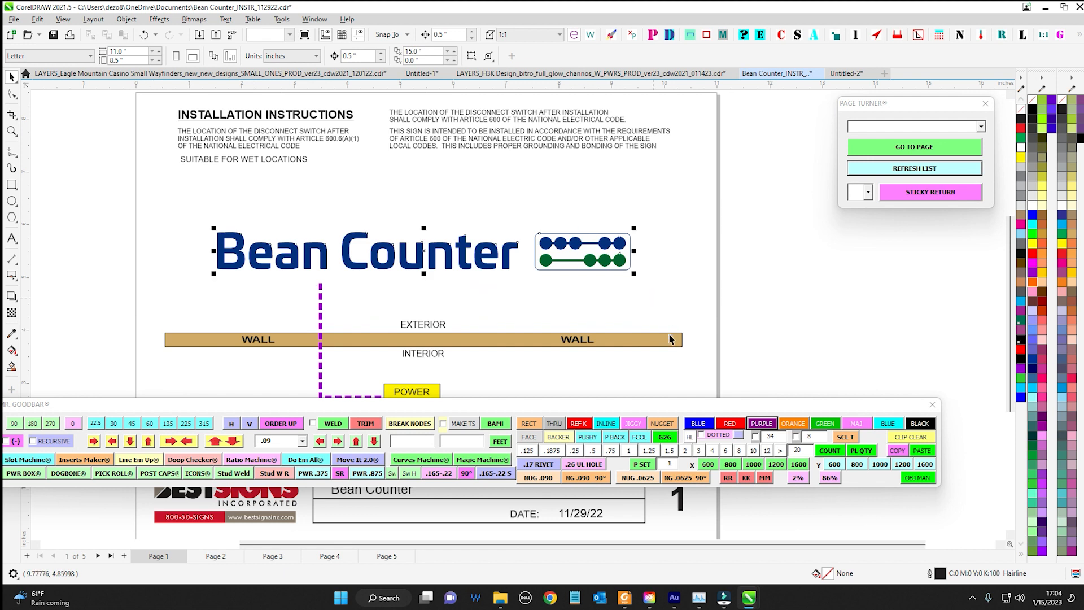
click(739, 436)
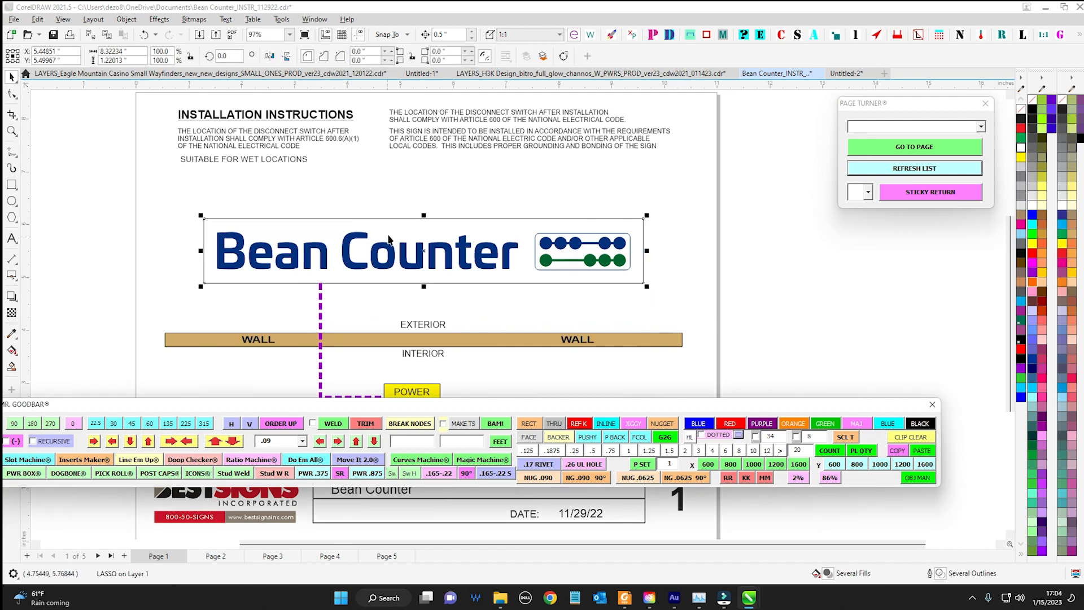
key(Escape)
scroll(345, 226, up, 1)
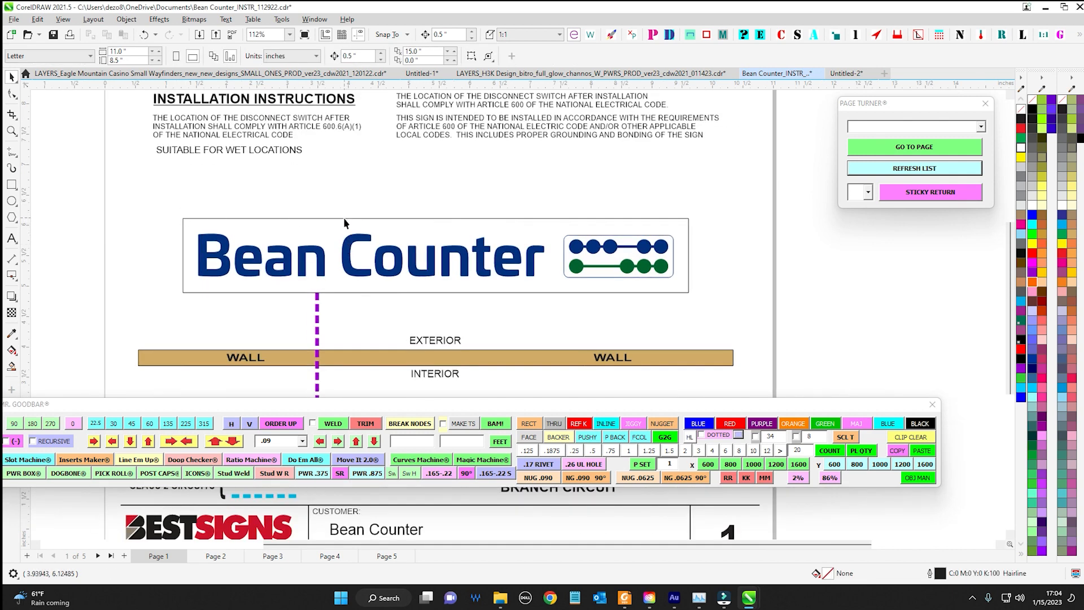
scroll(344, 222, down, 2)
Ungroup the Bean Counter logo and group the letters of "Bean" and "Counter" as separate words
drag(220, 214, 664, 285)
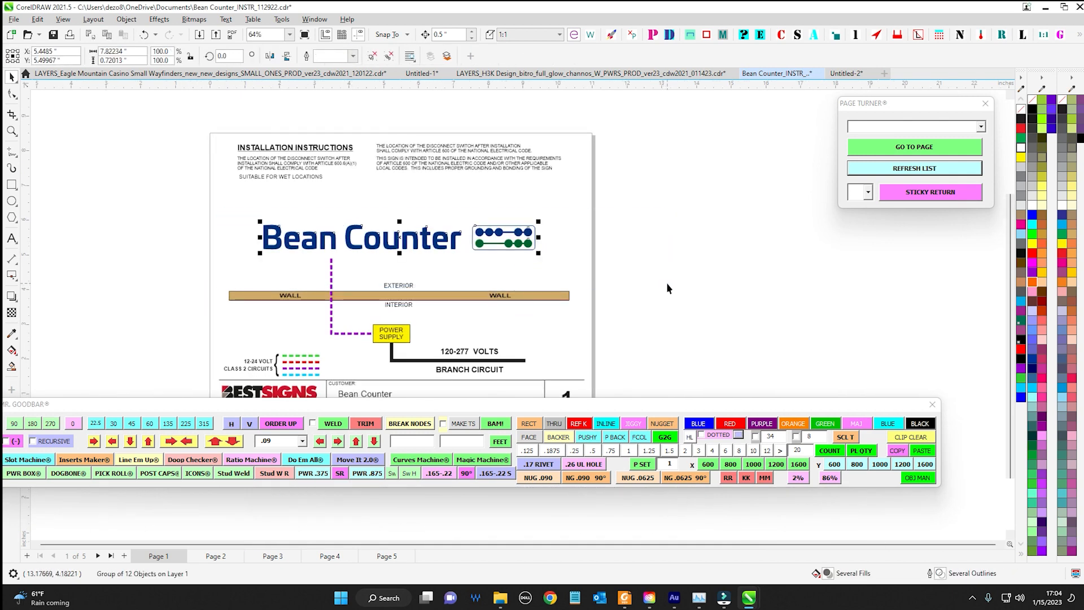
key(ctrl+u)
click(670, 279)
drag(230, 211, 352, 263)
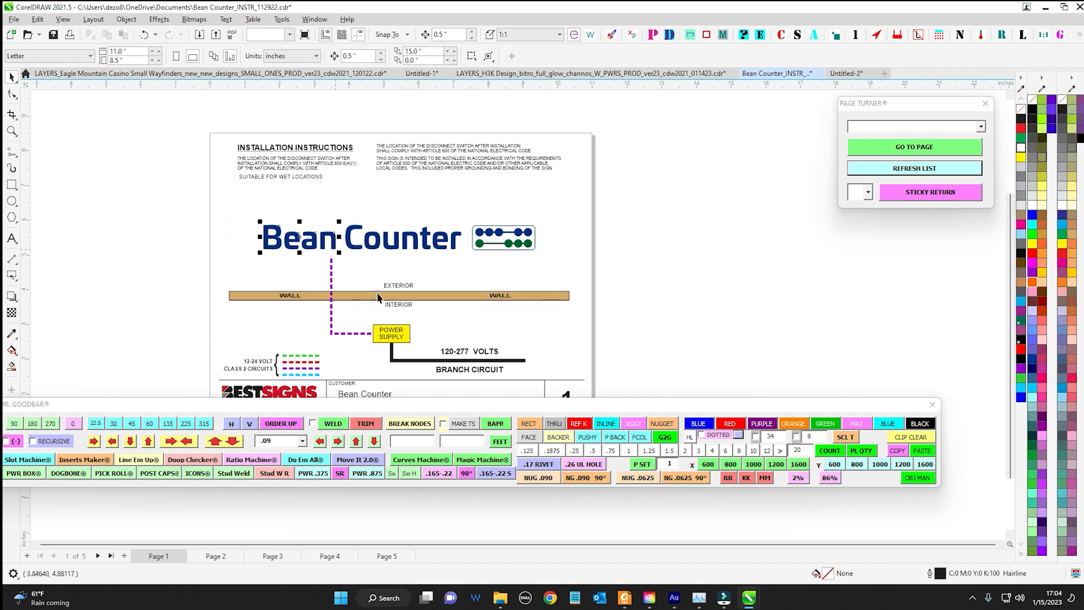
key(ctrl+g)
scroll(341, 208, up, 3)
drag(334, 205, 524, 297)
click(335, 216)
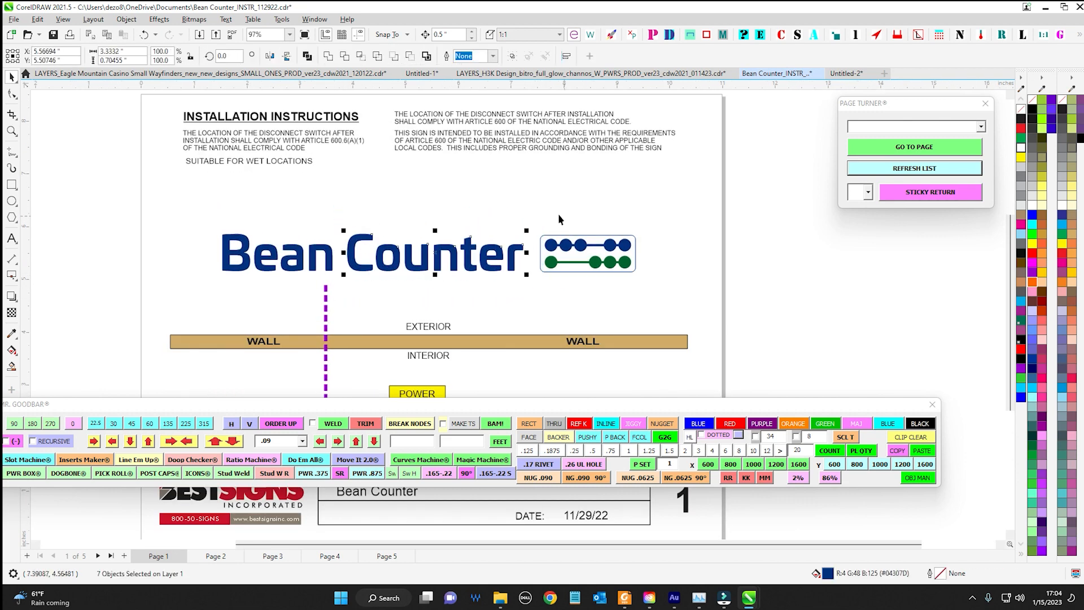
key(ctrl+g)
Group the abacus graphic and nudge it 0.5 in right, and nudge the grouped word "Bean" 0.5 in left
drag(535, 206, 554, 226)
key(ctrl+g)
key(Right)
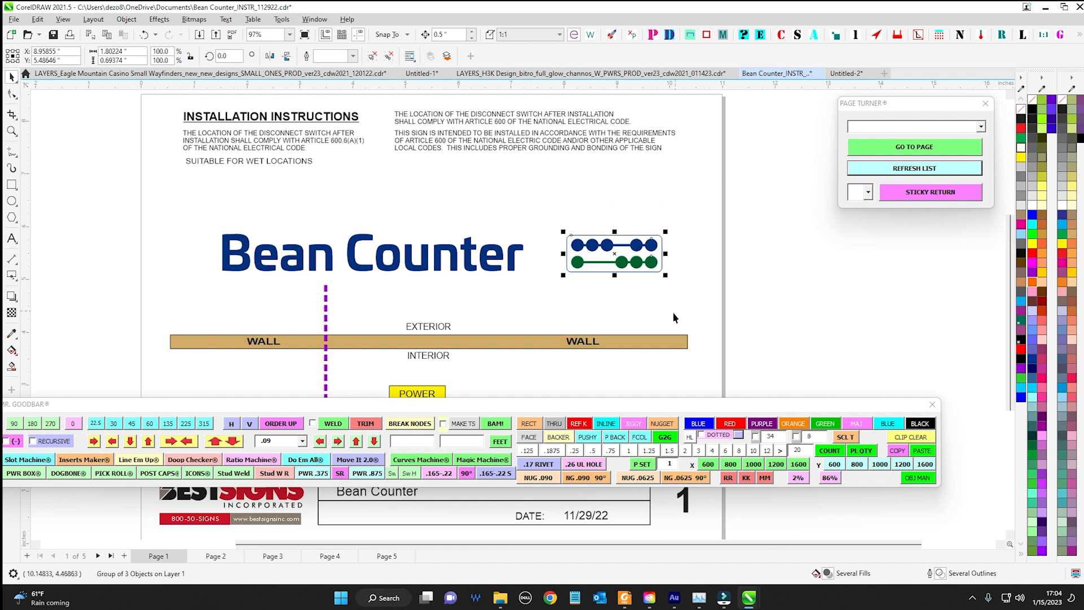
drag(209, 234, 358, 310)
key(ctrl+g)
key(Left)
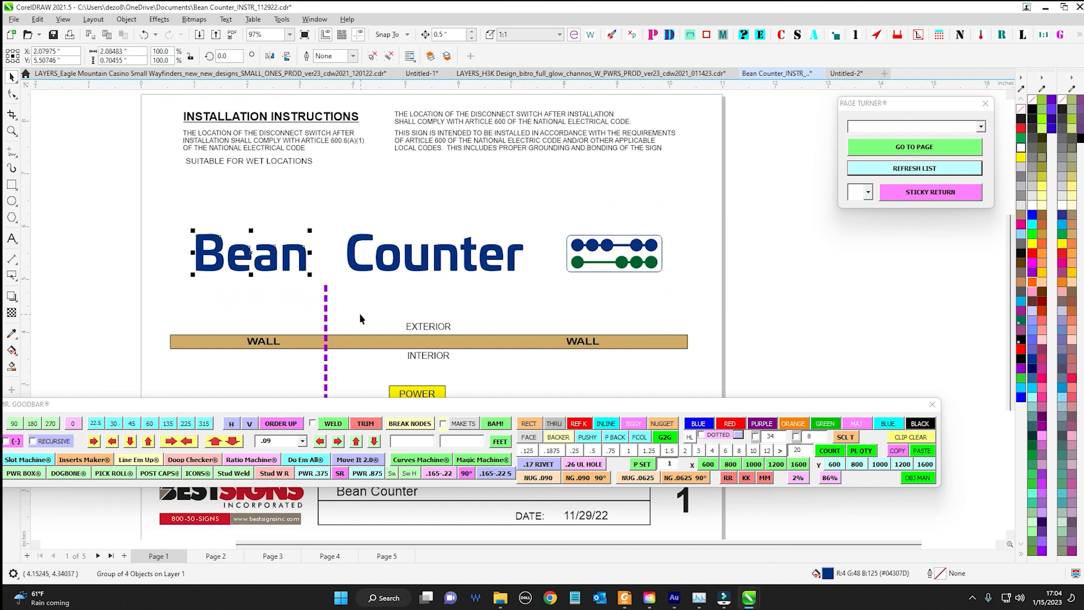
Generate separate rectangular lasso borders around "Bean", "Counter" and the abacus graphic with Mr. Goodbar
drag(158, 207, 347, 307)
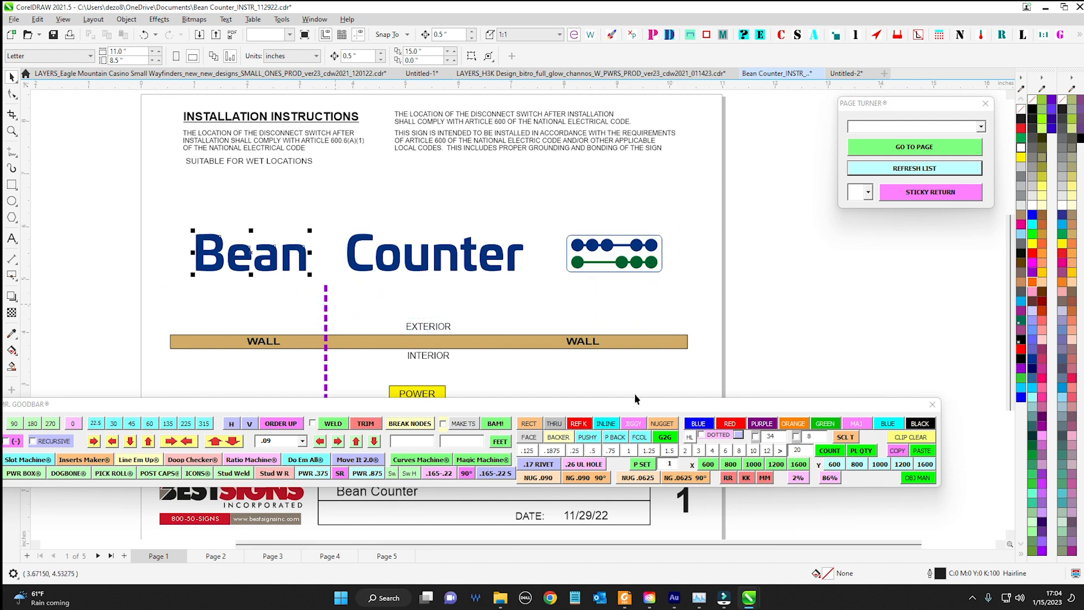
mouse_move(332, 175)
mouse_down()
mouse_move(411, 277)
mouse_move(548, 311)
mouse_up()
click(740, 434)
drag(556, 210, 695, 316)
click(740, 434)
Select all three lasso borders and give them a dotted blue outline
click(272, 222)
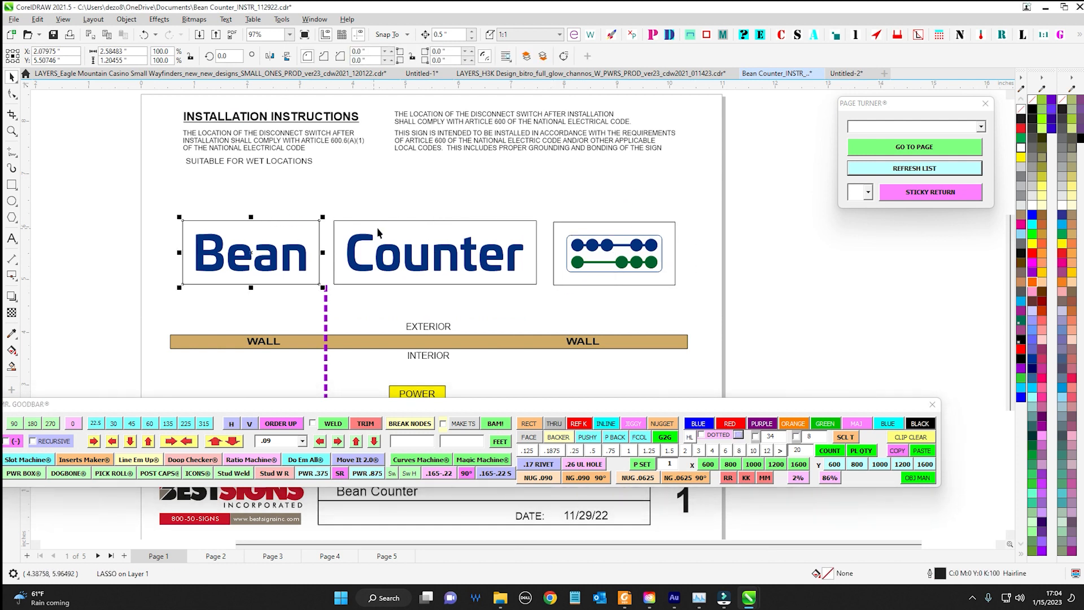
shift+click(388, 219)
shift+click(600, 223)
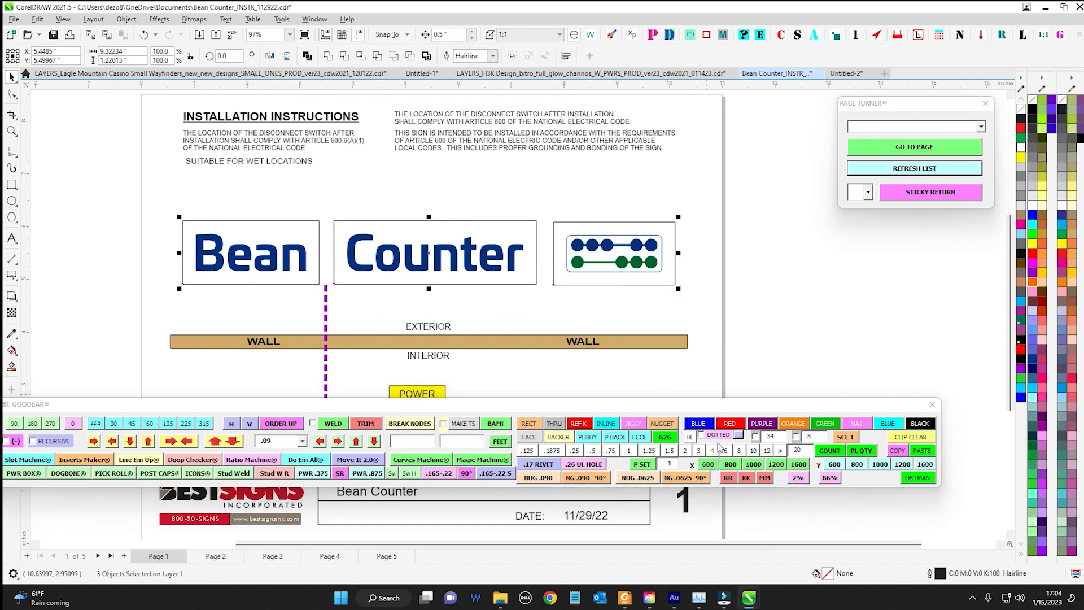
click(712, 434)
click(708, 427)
Recolour the dotted border around the abacus orange and the one around "Bean" green
click(676, 234)
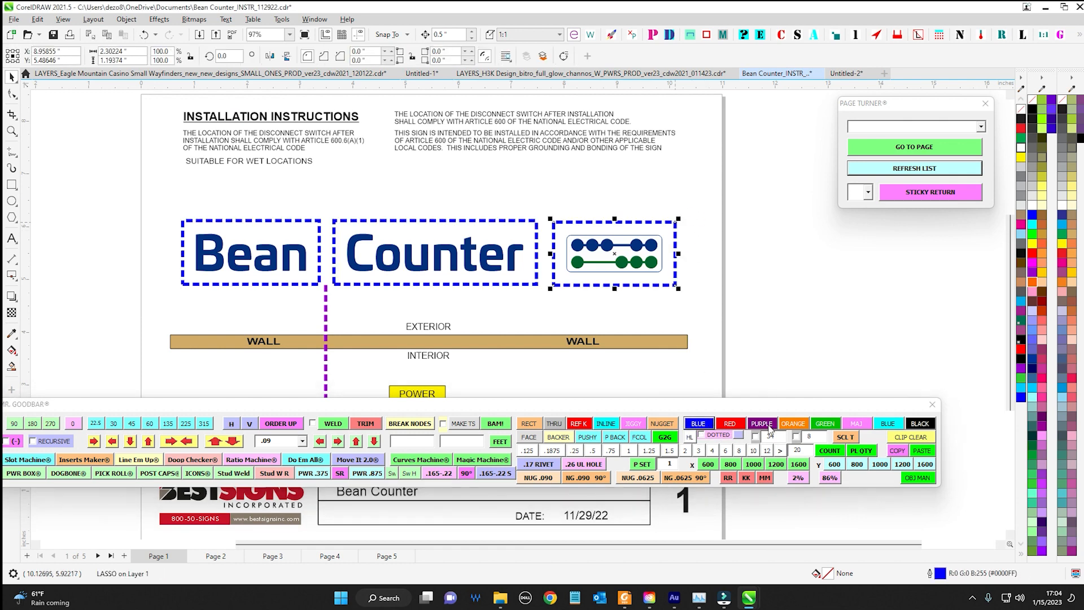
click(793, 423)
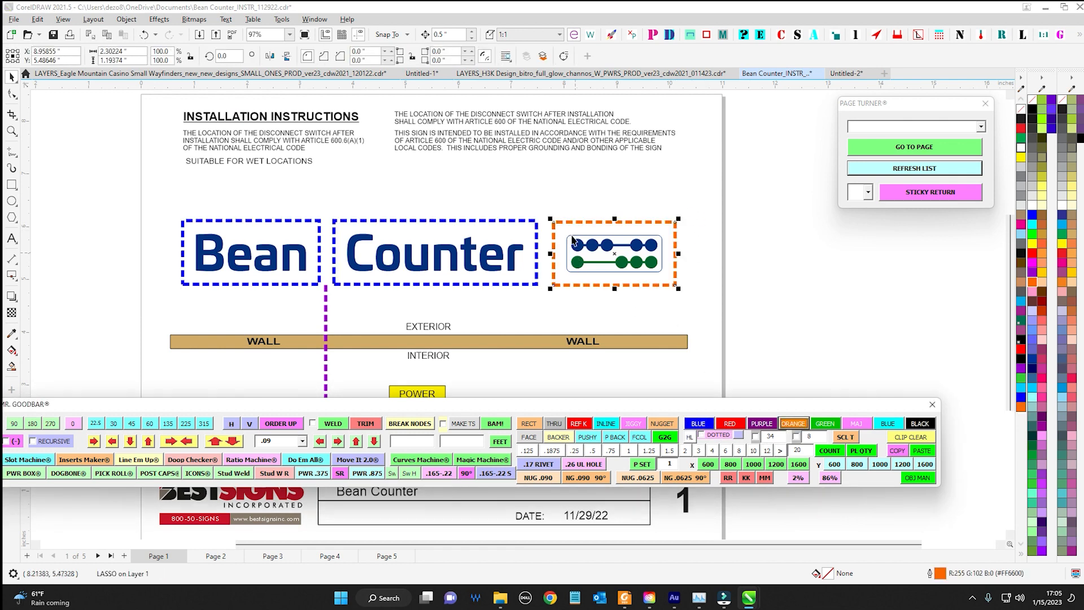
click(318, 222)
click(825, 424)
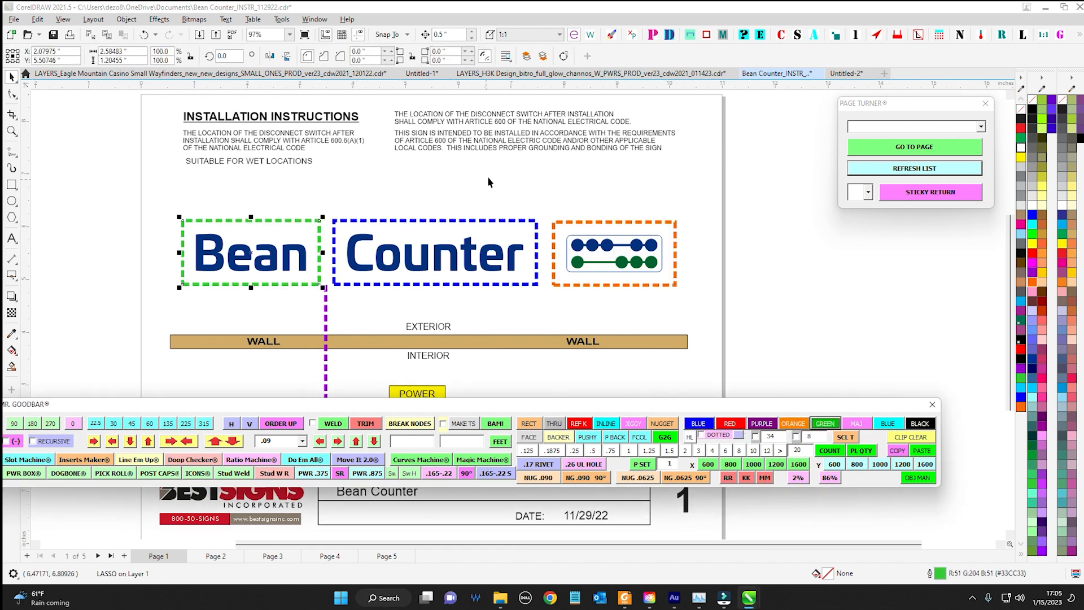
Nudge the purple dashed wiring line left so it drops from the middle of the "Bean" border
scroll(560, 126, down, 2)
click(362, 270)
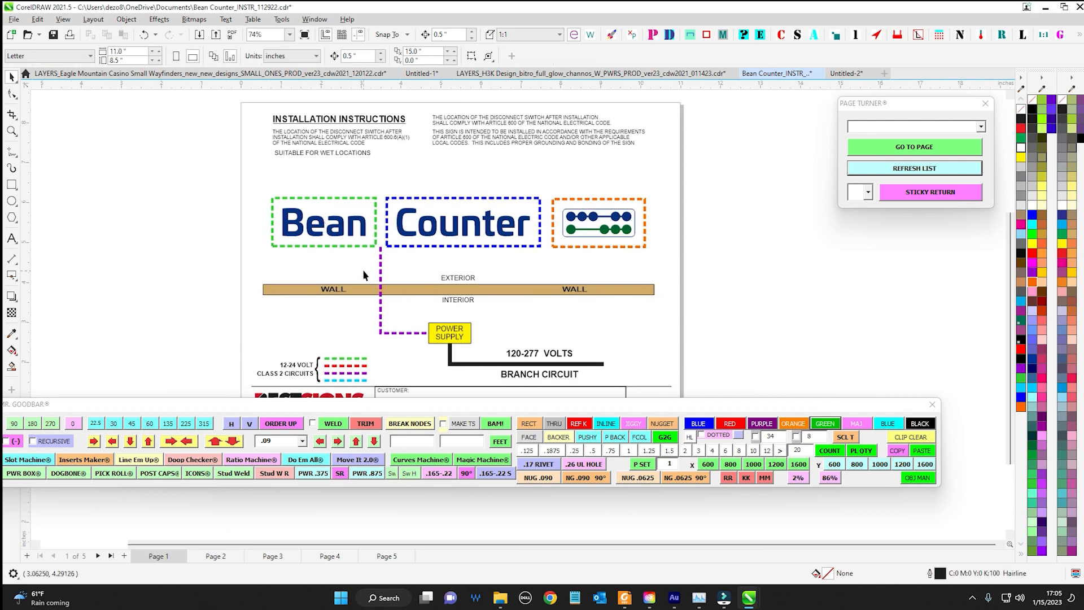
key(Left)
Duplicate the power supply box twice, placing one copy at the end of the purple wiring line and the other below the abacus side
click(455, 343)
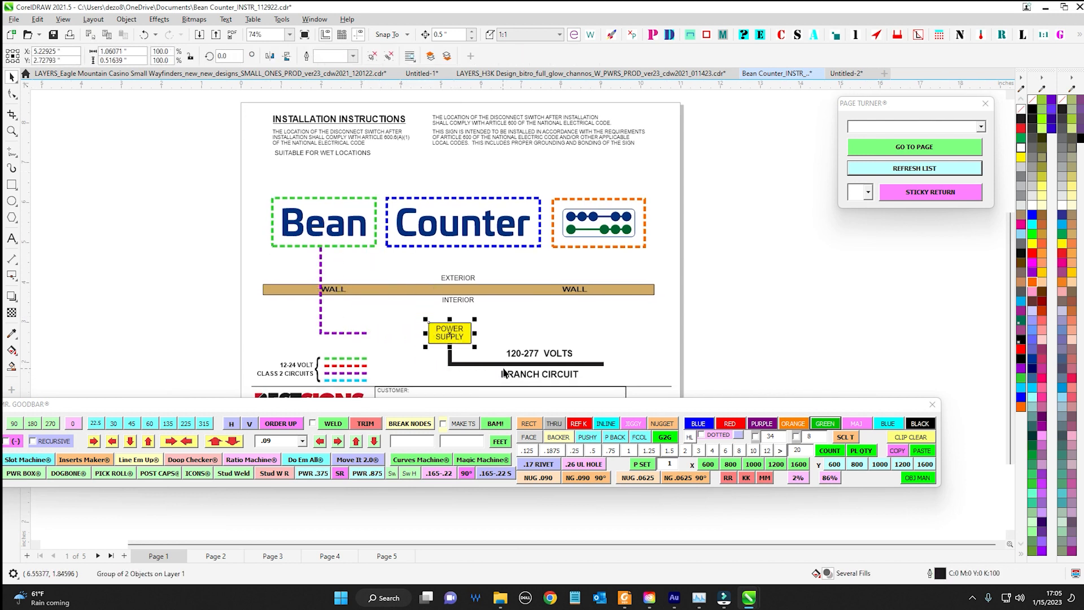
key(KP_Add)
key(Left)
key(Left)
click(461, 333)
key(KP_Add)
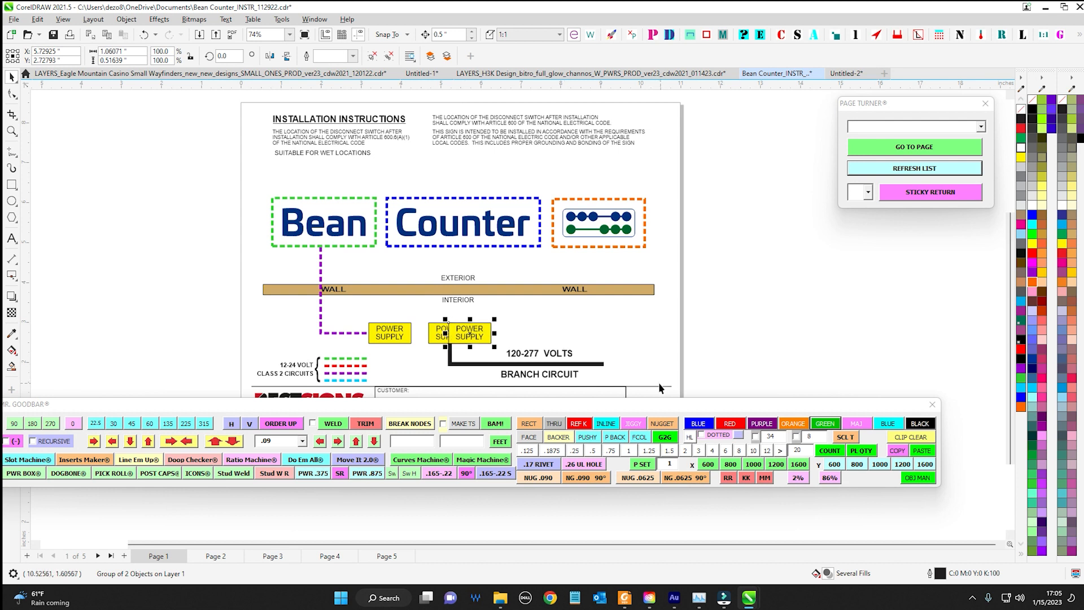
key(Right)
key(Right)
key(Right)
key(Right)
key(Right)
key(Right)
Duplicate the purple wiring line, nudge the copy right to the middle power supply and colour it orange
click(321, 255)
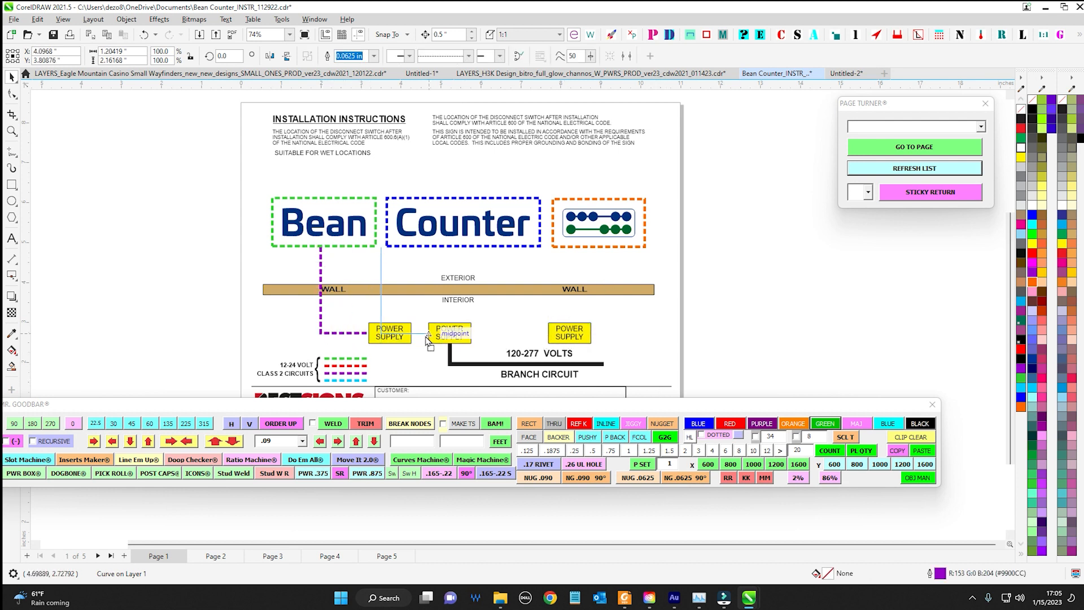
key(KP_Add)
key(Right)
key(Right)
click(793, 424)
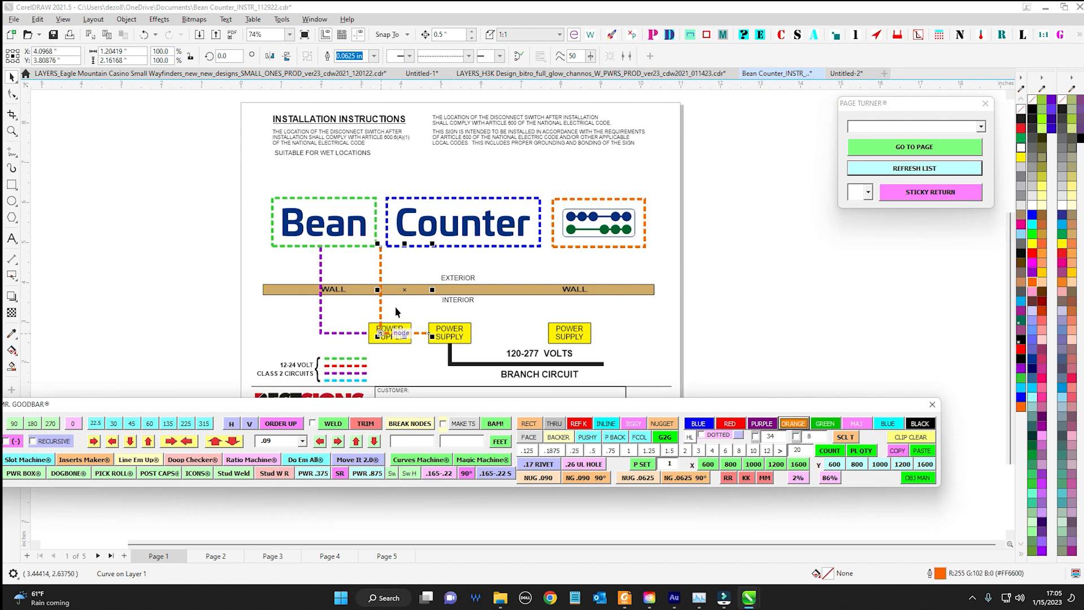
Mirror the orange dotted wiring line horizontally and move it to connect the abacus border to the rightmost power supply
click(270, 56)
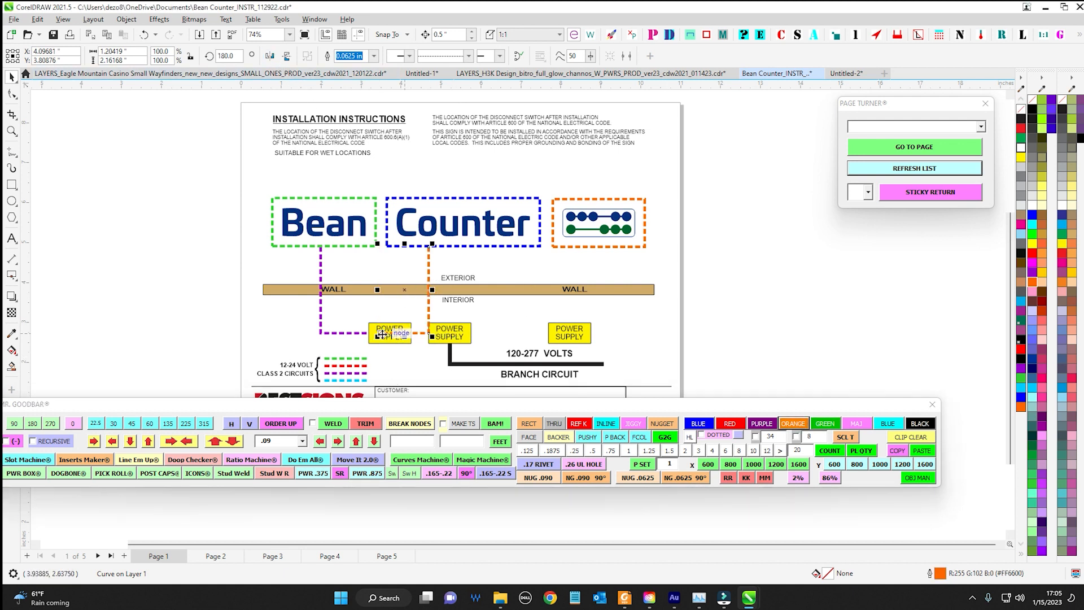
drag(541, 362, 631, 336)
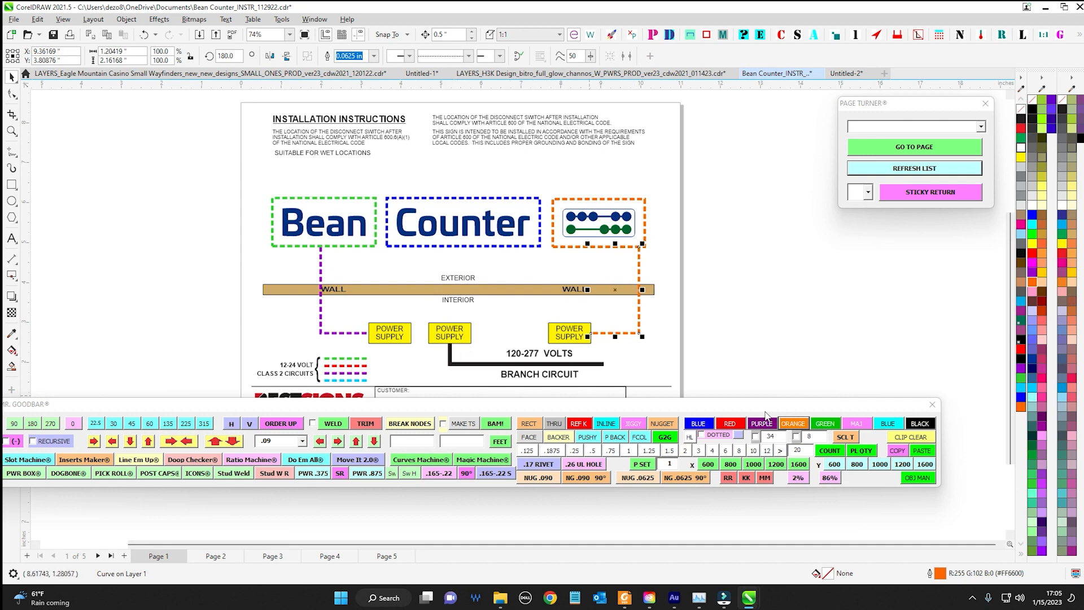
drag(766, 415, 585, 345)
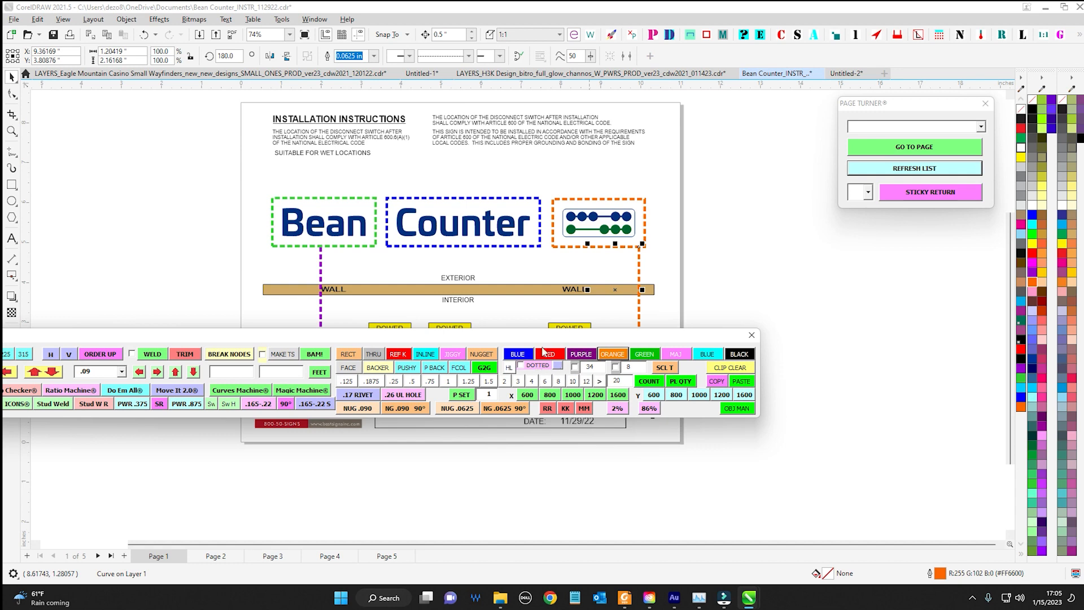
drag(554, 344, 612, 393)
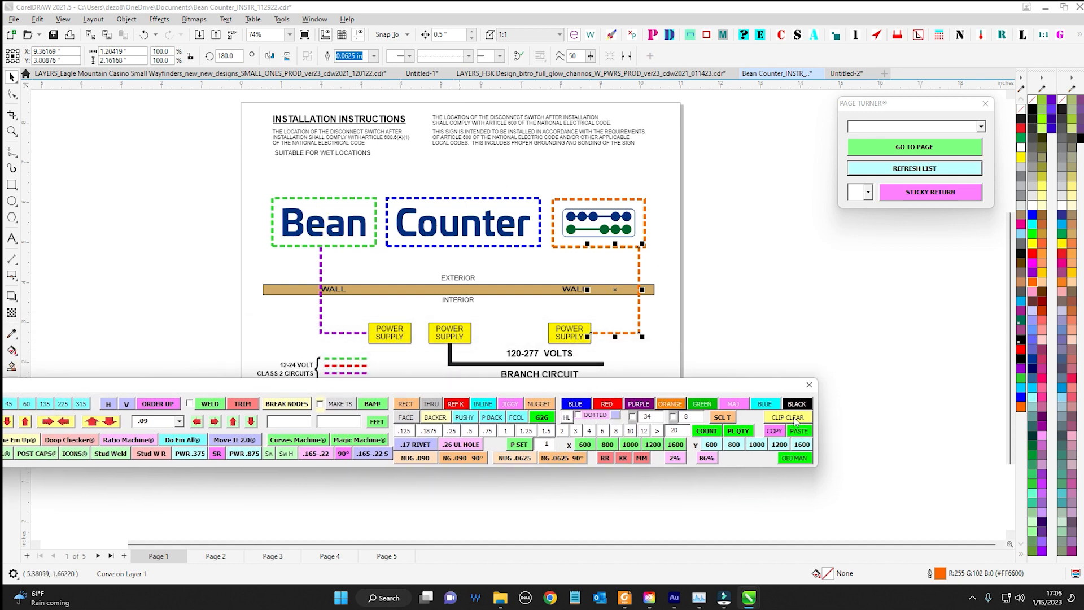
drag(768, 389, 939, 445)
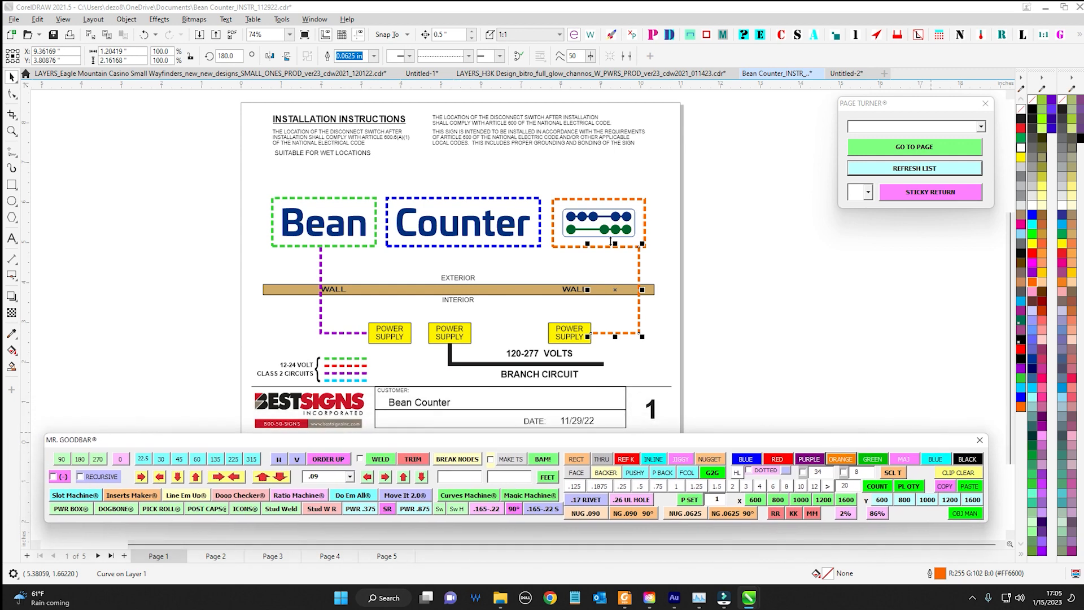
click(577, 185)
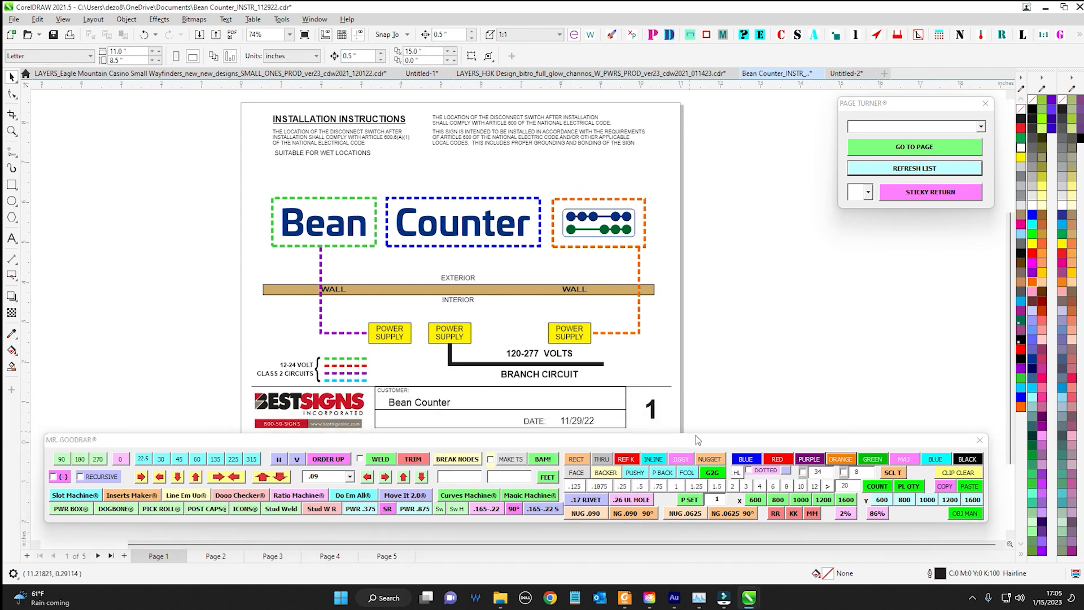
scroll(458, 277, down, 2)
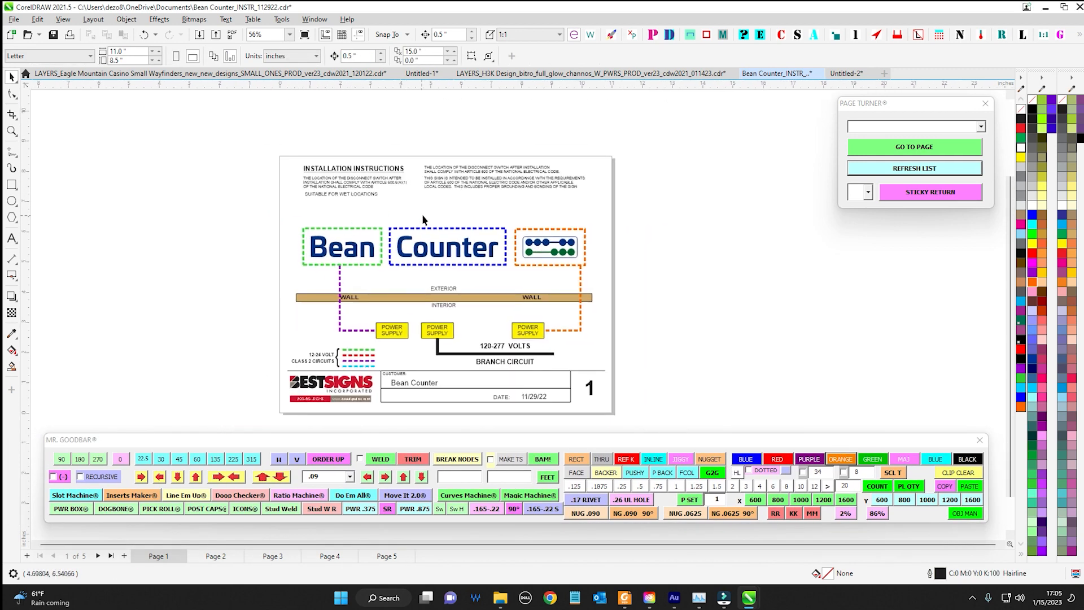
scroll(445, 214, up, 2)
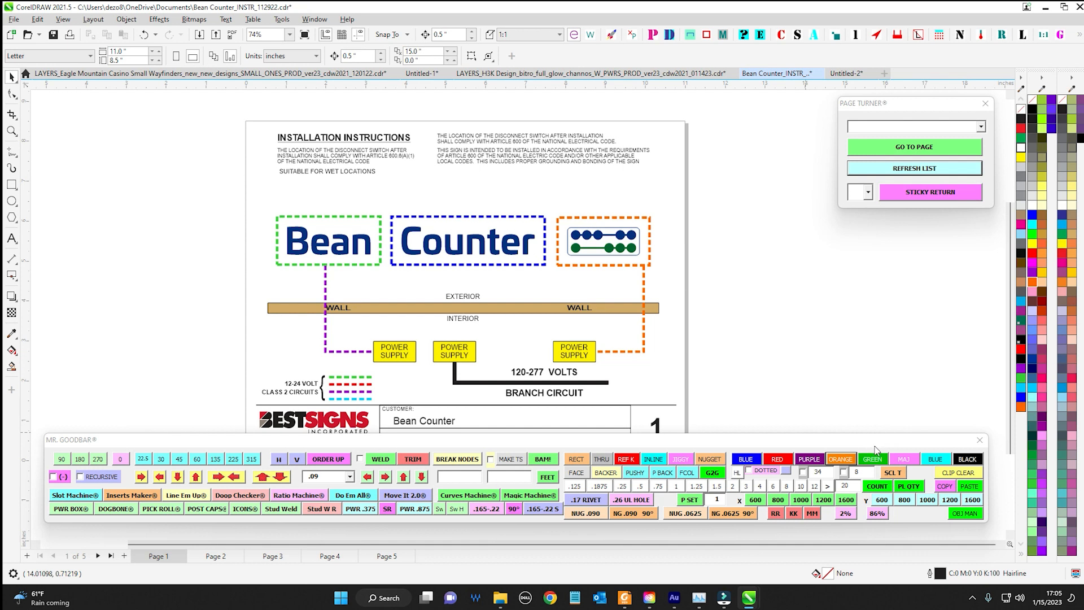
drag(863, 445, 881, 430)
drag(599, 433, 445, 380)
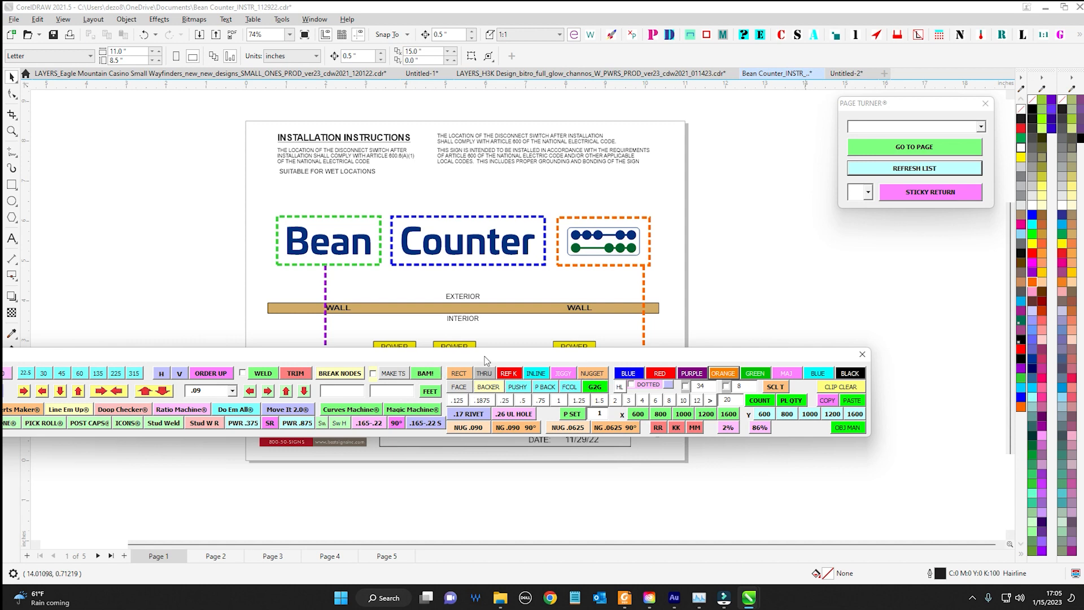
drag(485, 360, 597, 456)
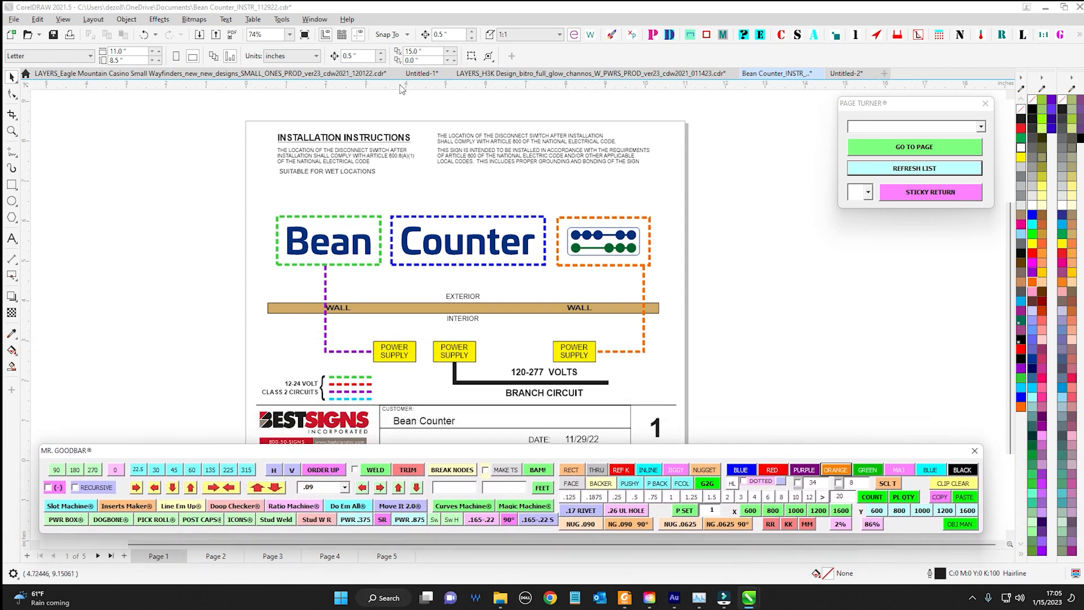
click(421, 73)
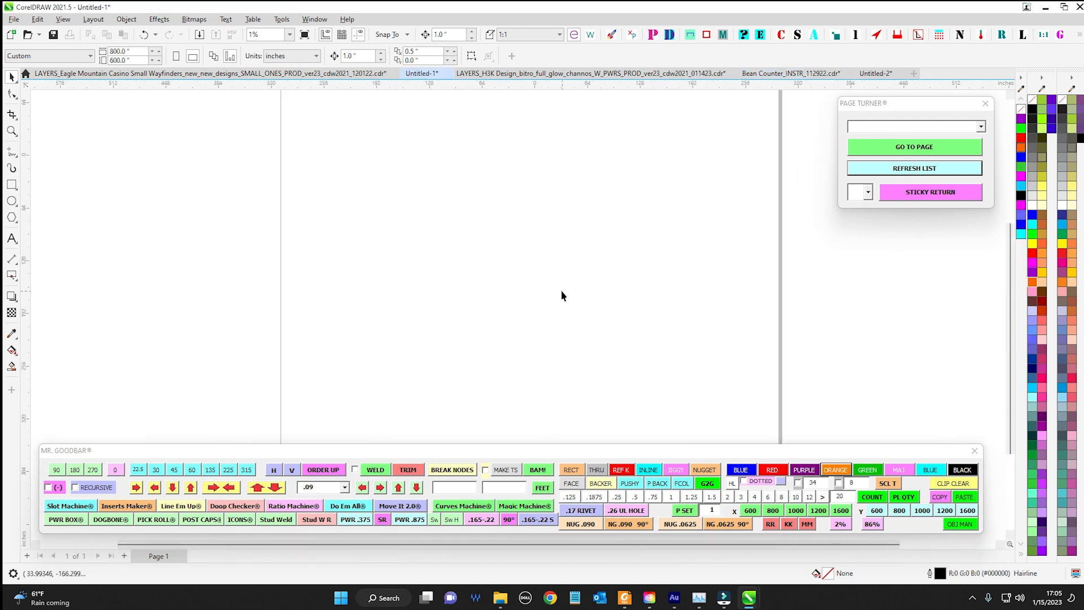
scroll(556, 288, down, 1)
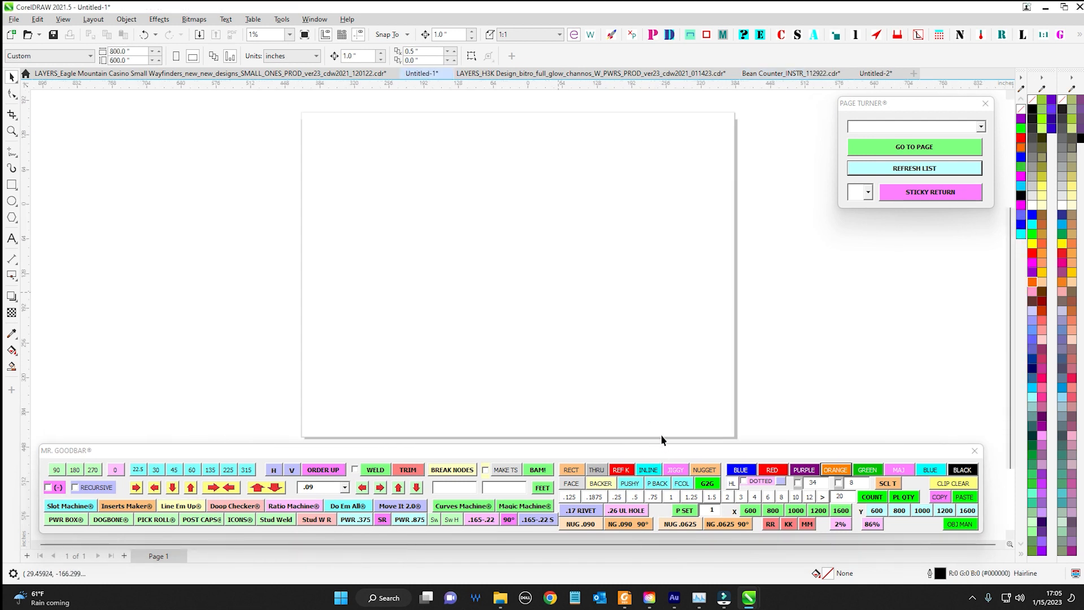
scroll(662, 453, up, 1)
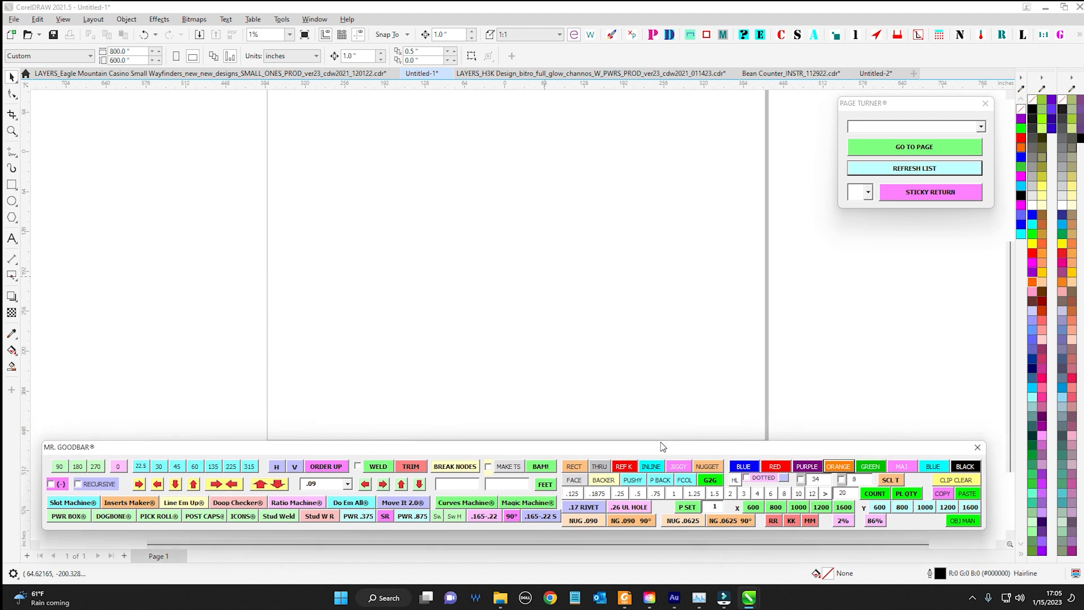
scroll(564, 257, down, 1)
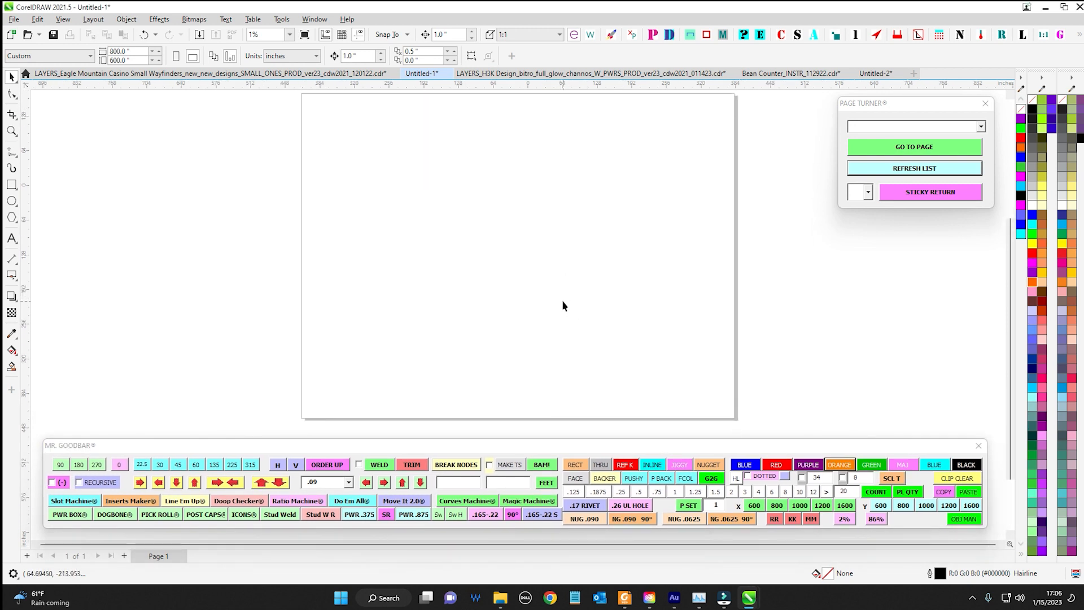
drag(490, 252, 489, 257)
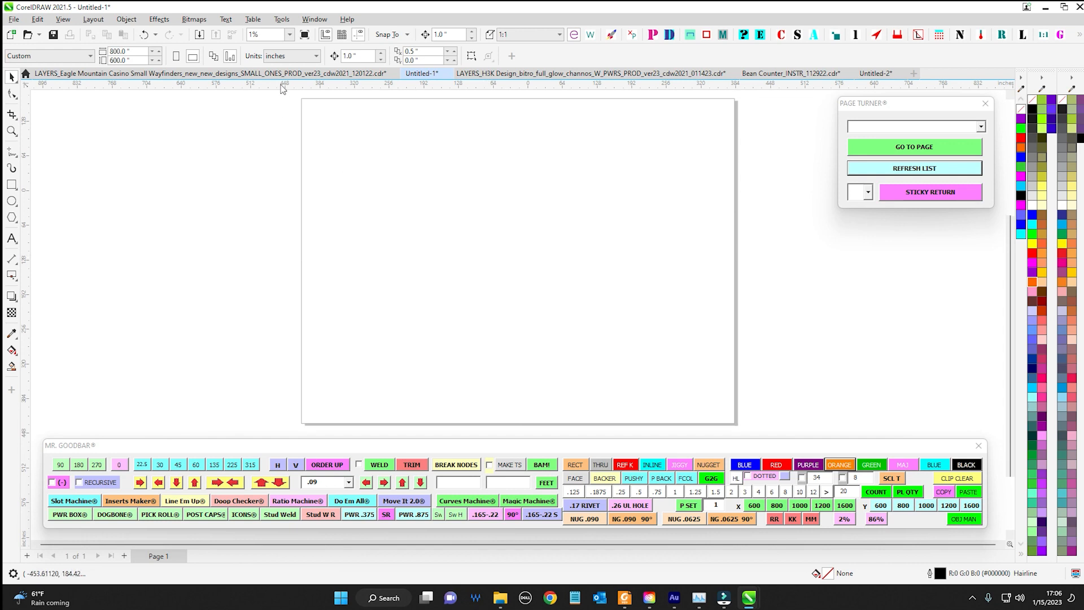
Switch to the LAYERS_H3K Design drawing and check the object names of a large blank panel and the neighbouring panel's arrow
click(534, 76)
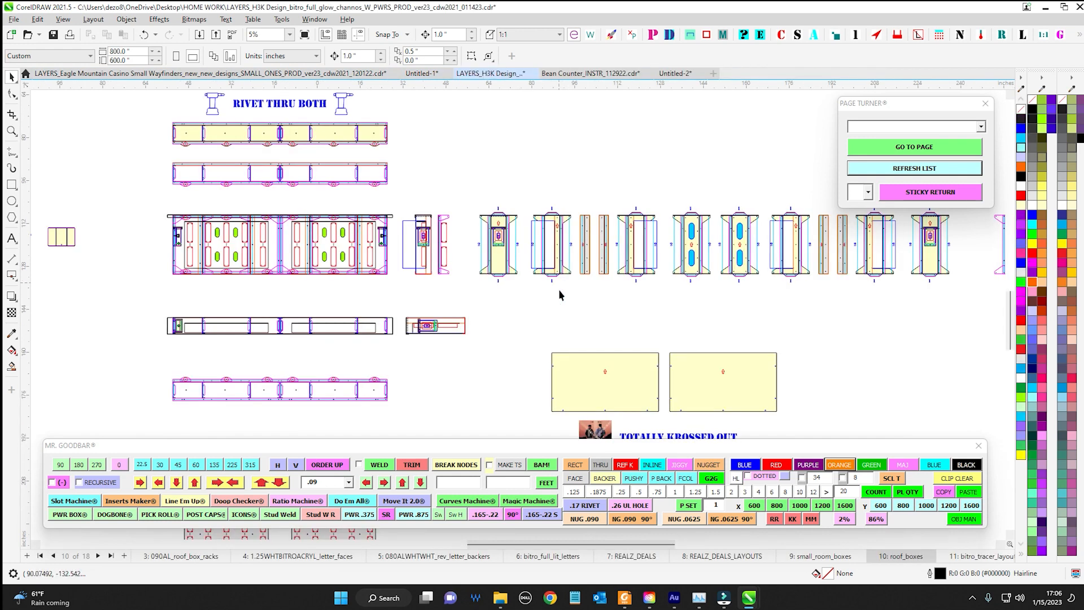
scroll(559, 295, up, 2)
click(453, 256)
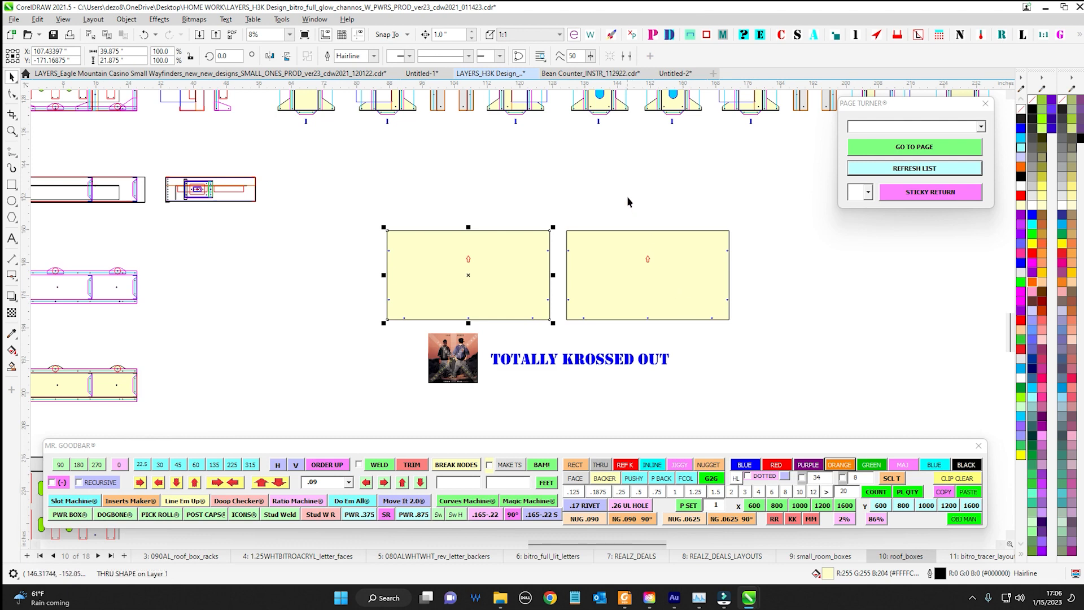
drag(627, 195, 675, 296)
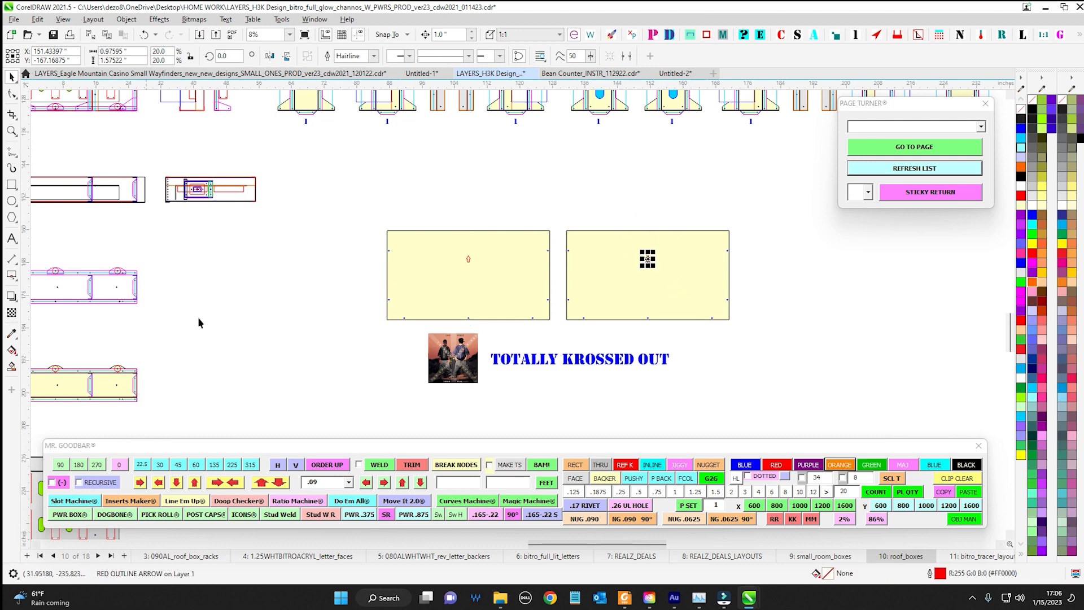
Check the object names of a blue "2" label and a "1" label beside the roof box parts
scroll(442, 175, up, 5)
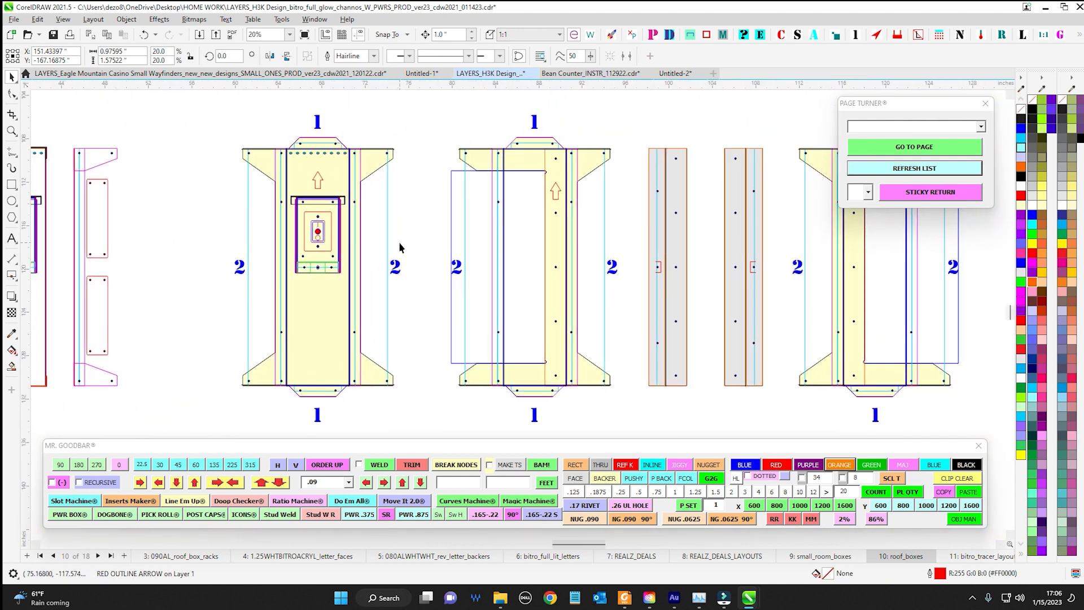
click(394, 264)
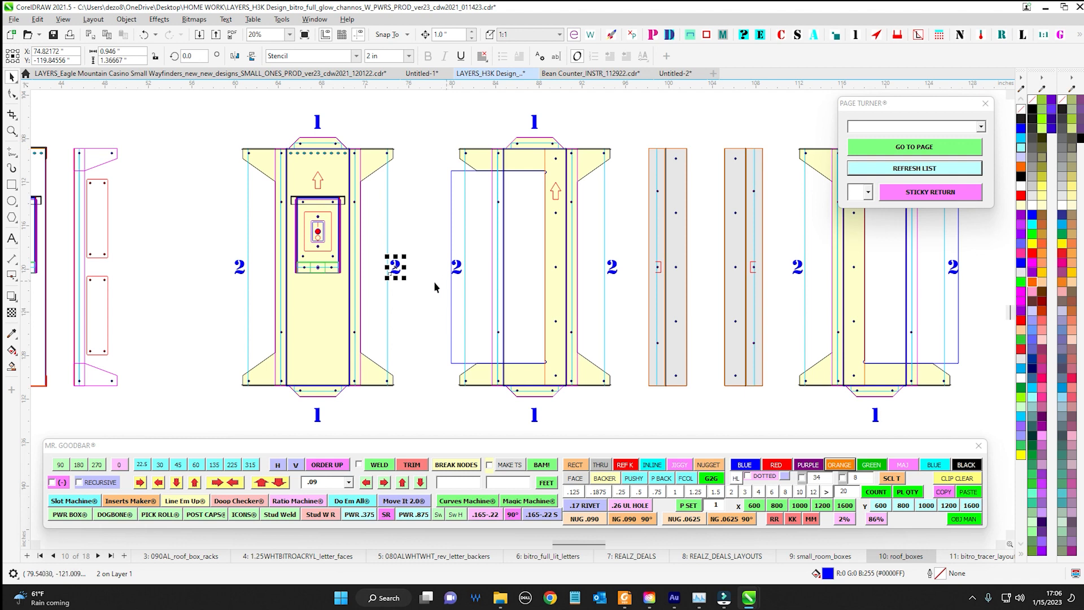
drag(434, 281, 317, 370)
drag(389, 171, 468, 170)
scroll(467, 228, down, 1)
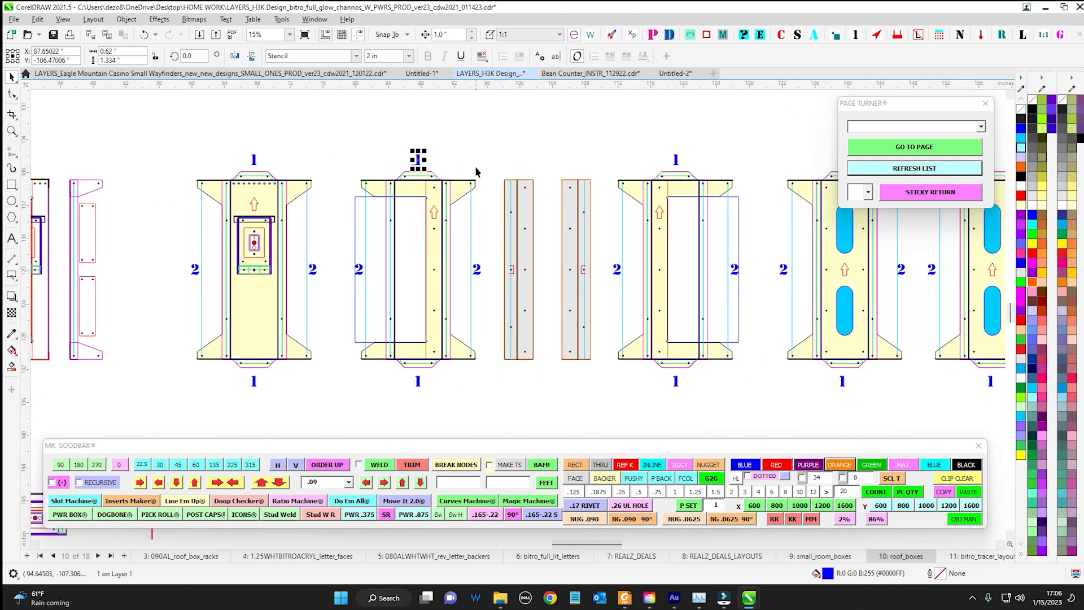
drag(544, 378, 496, 383)
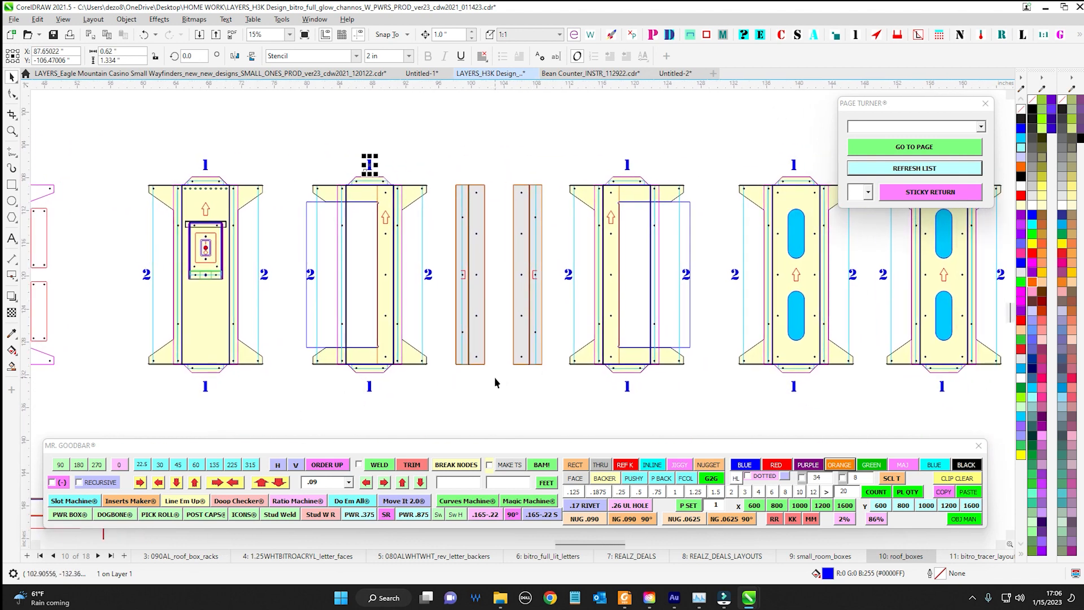
Check the object name of the small red bracket symbol on the right grey strip and clear the selection
scroll(496, 257, up, 2)
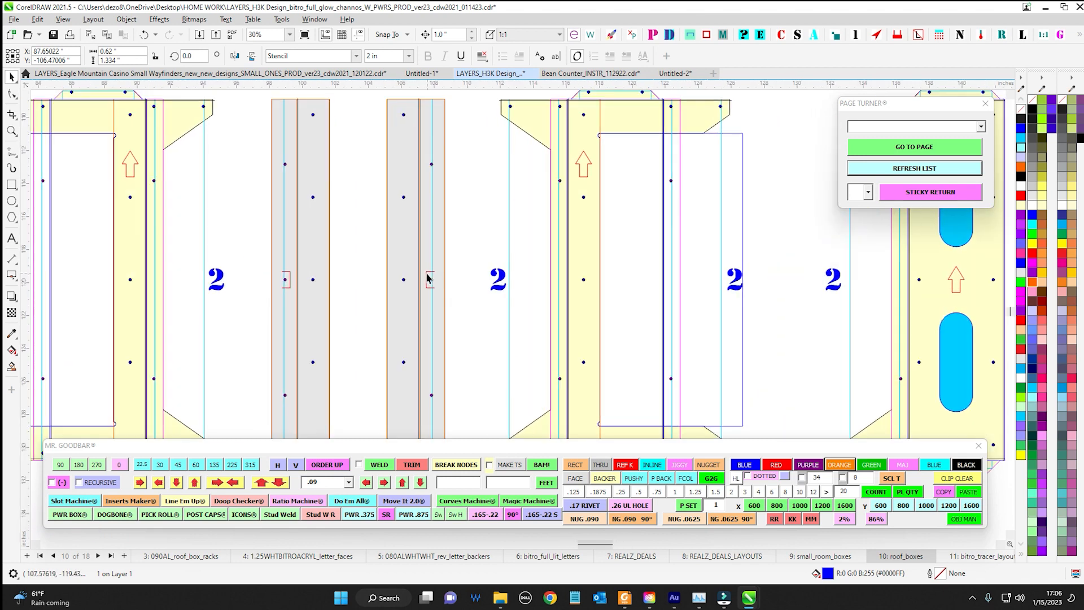
click(429, 279)
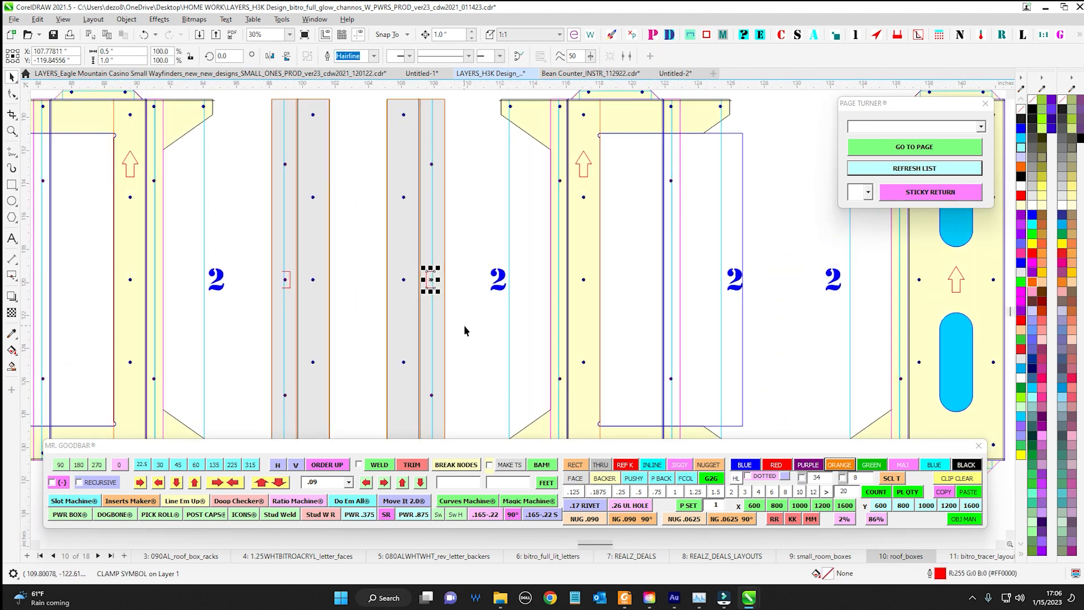
scroll(465, 271, down, 1)
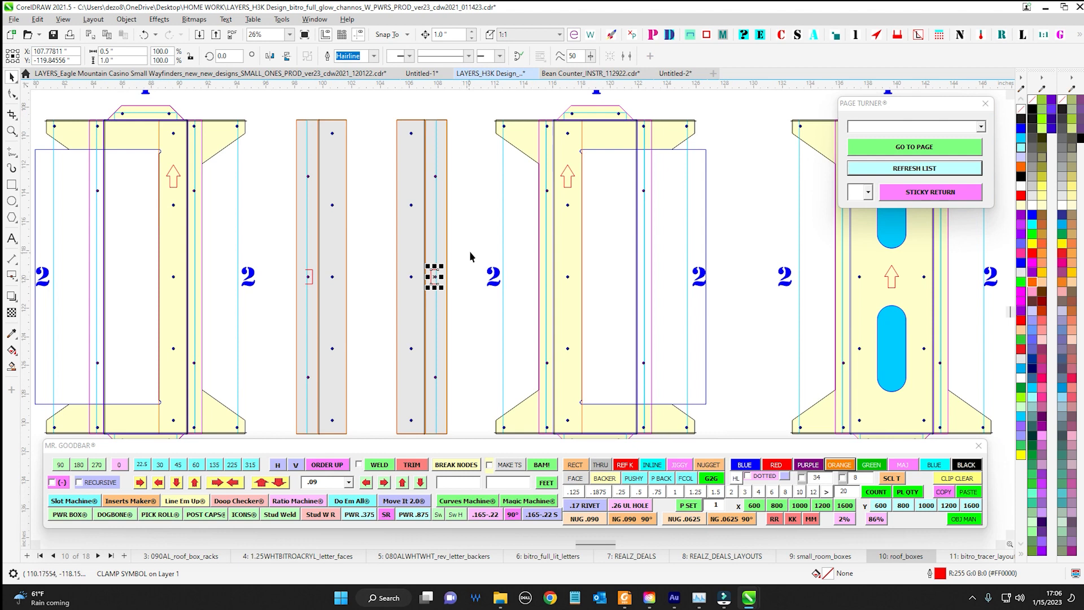
scroll(458, 241, up, 1)
click(427, 285)
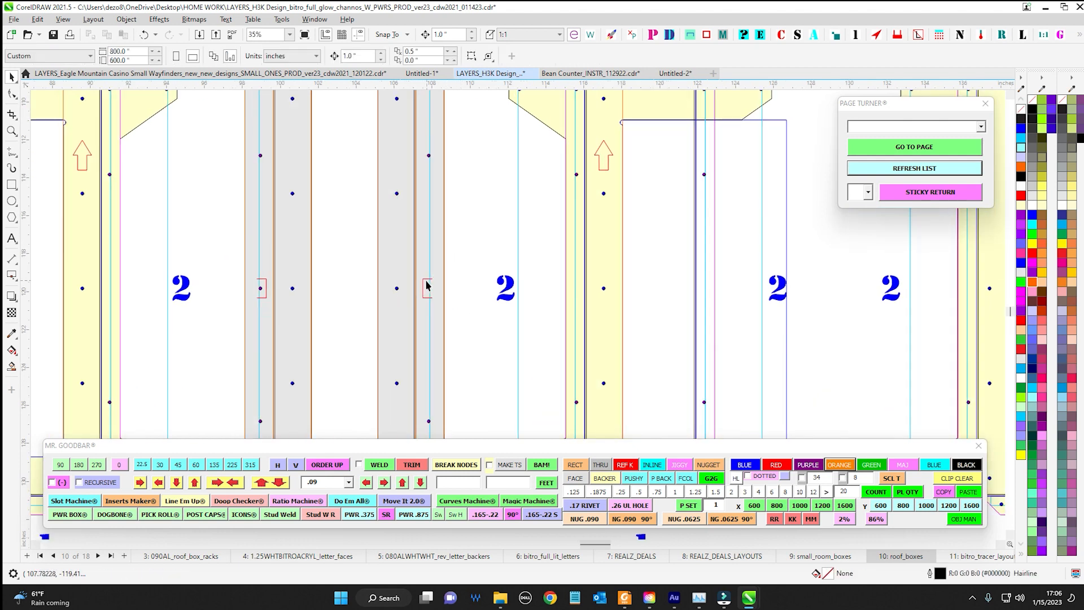
click(426, 285)
scroll(459, 315, down, 2)
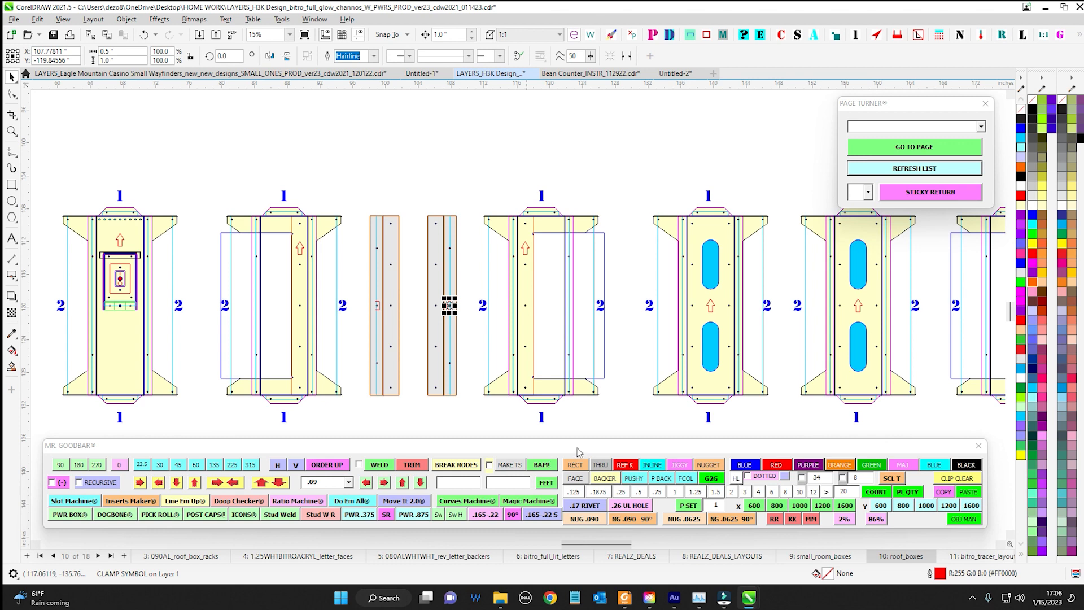
click(471, 154)
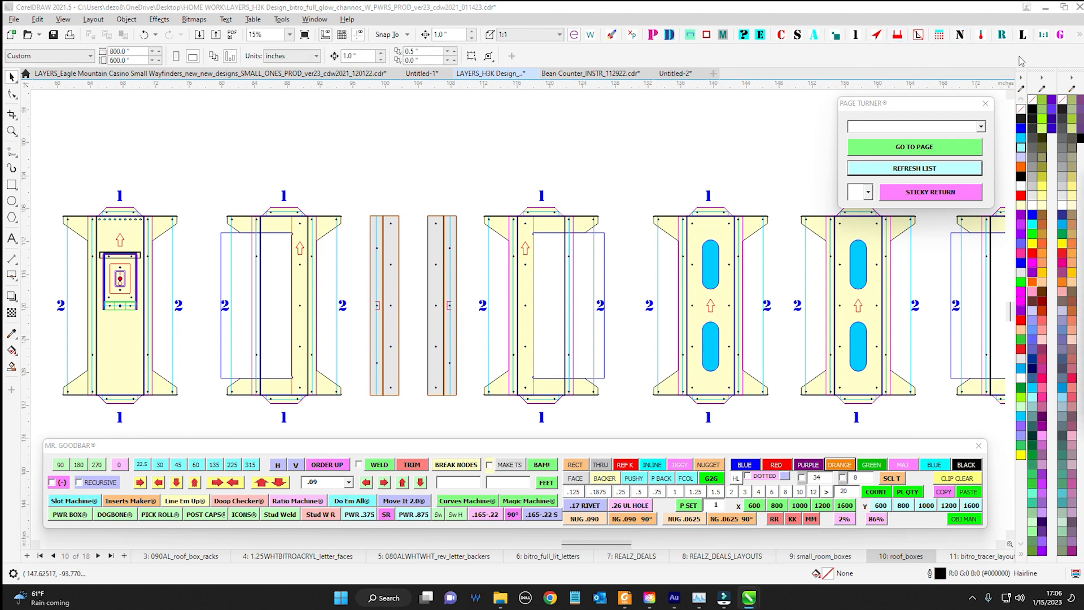
Open the Hi My Name Is macro, review its page naming, shape naming and shape name list options, and close it
click(961, 35)
drag(918, 130, 592, 151)
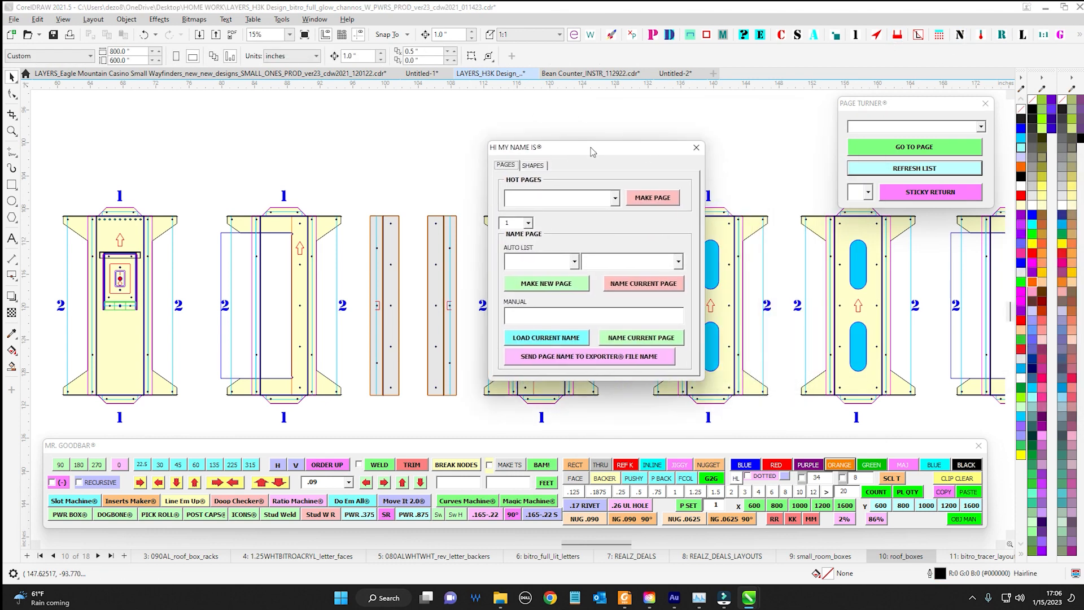
click(534, 166)
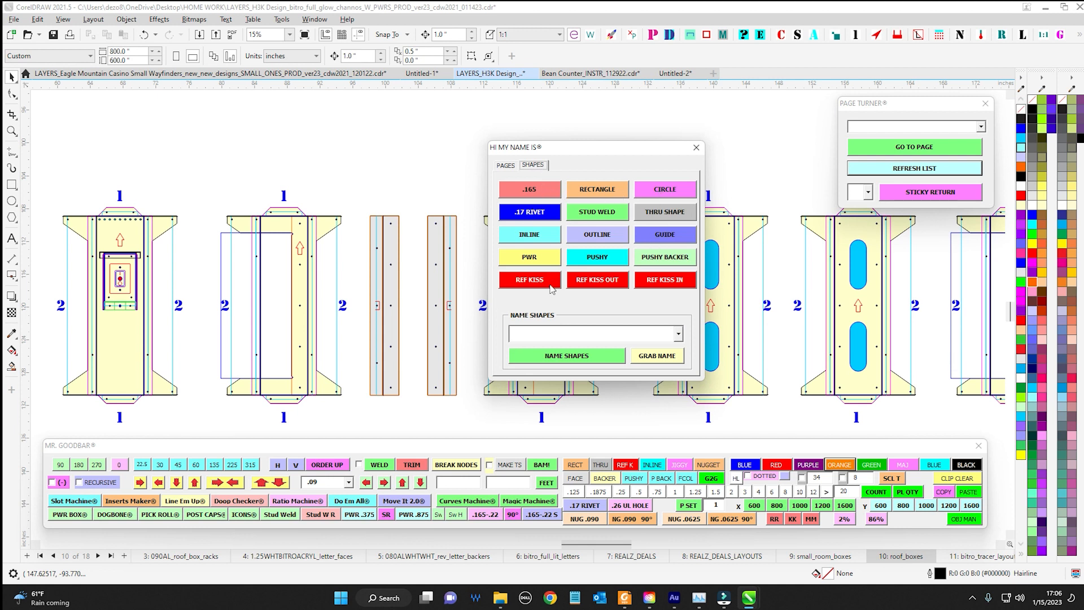
click(679, 335)
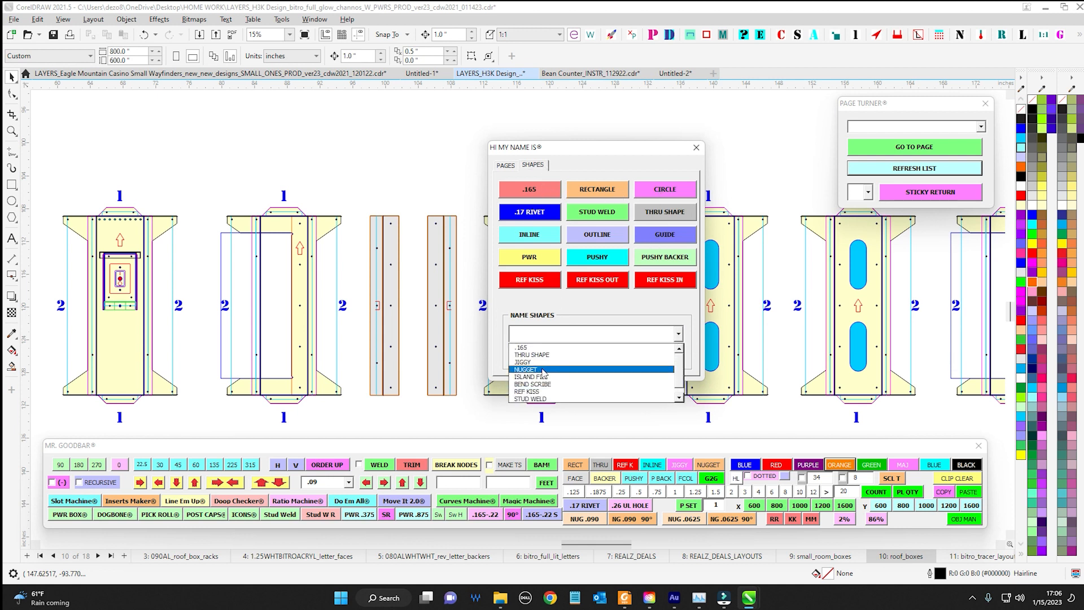
click(530, 355)
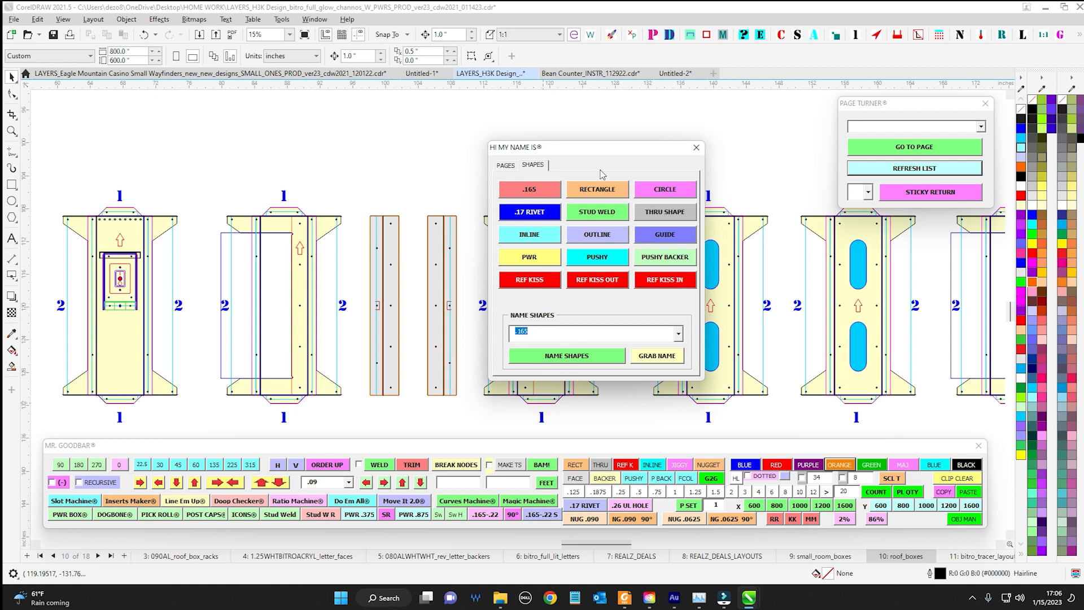
click(505, 166)
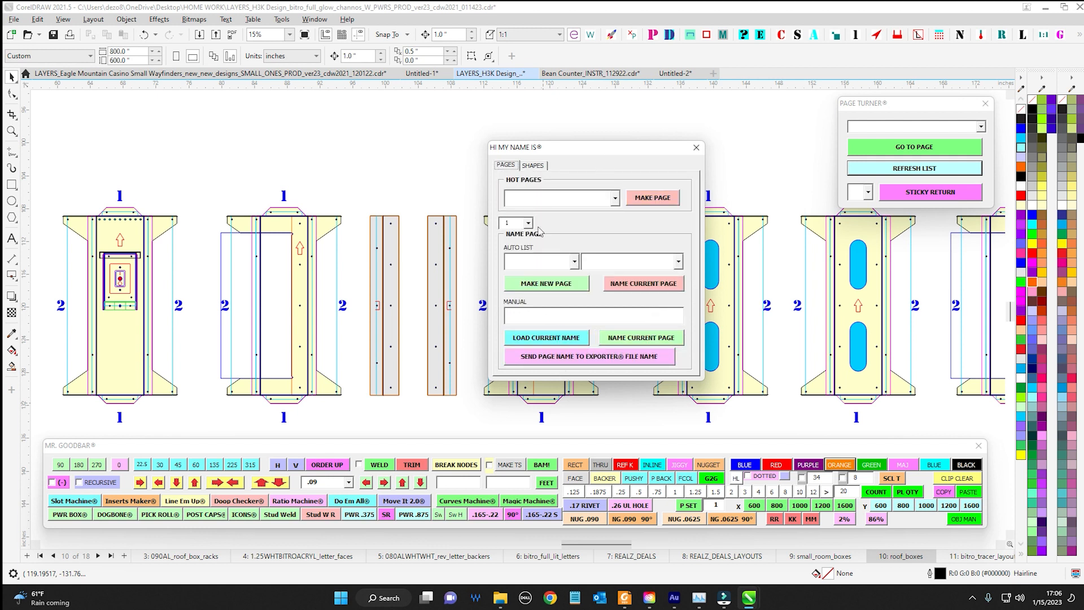
click(533, 170)
drag(634, 151, 1083, 99)
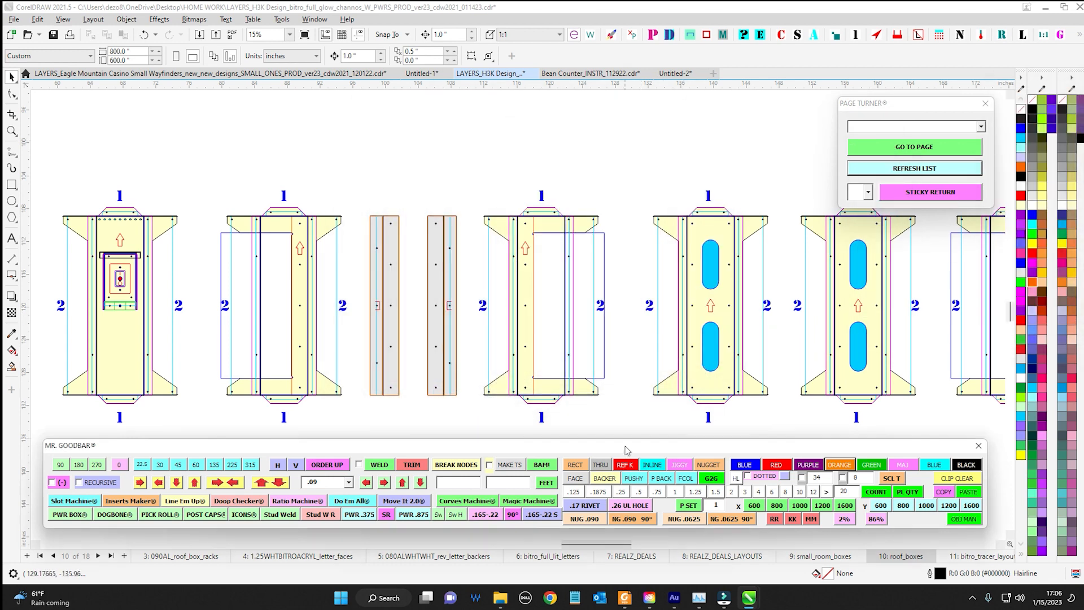
Return to the blank Untitled-1 document with the Mr. Goodbar toolbar shifted slightly aside
drag(626, 450, 698, 445)
click(422, 73)
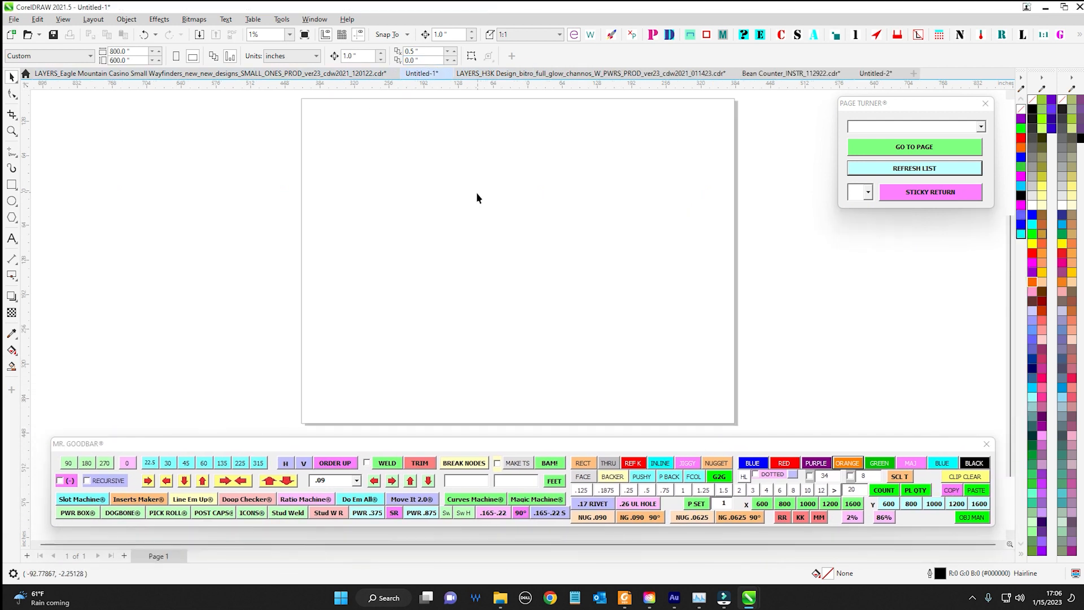
Draw four separate rectangles and one ellipse spread across the page, the largest rectangle about 121 by 64 inches
scroll(499, 186, up, 1)
drag(331, 205, 431, 258)
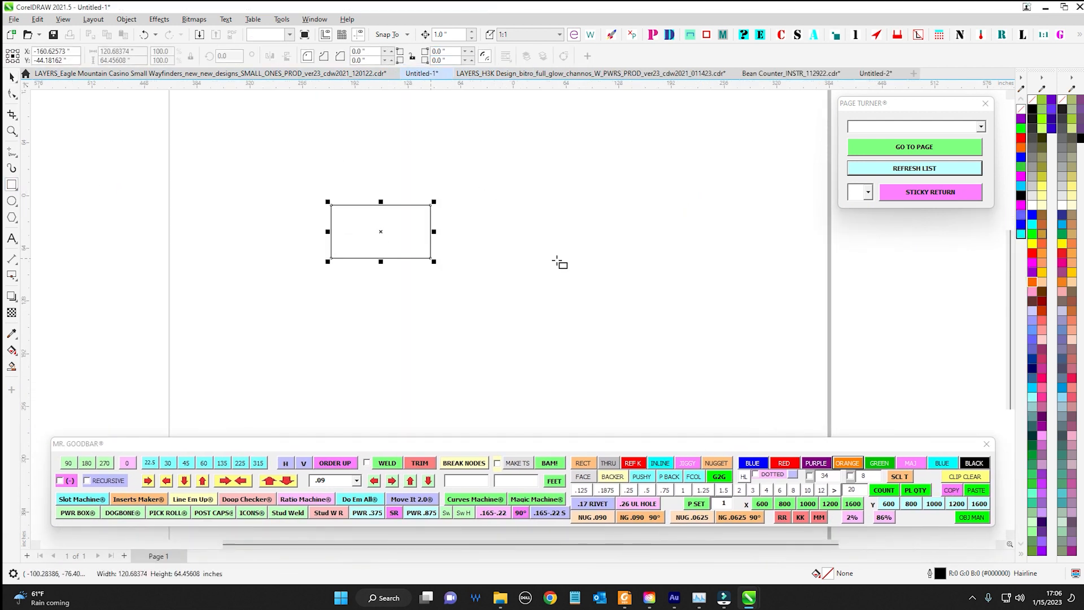
drag(531, 262, 584, 324)
drag(393, 322, 447, 340)
drag(500, 141, 544, 198)
key(F7)
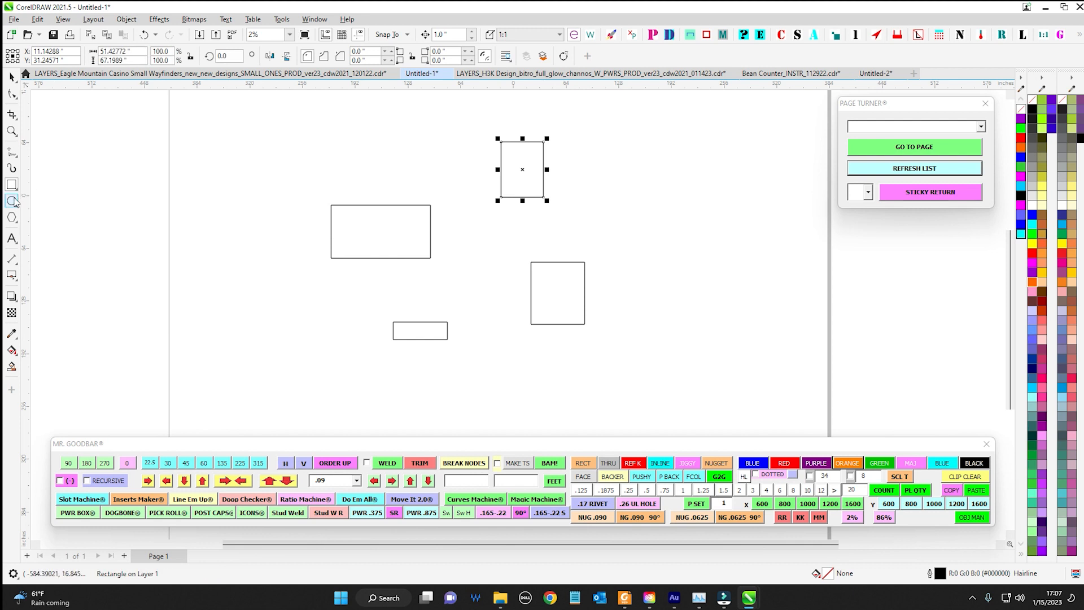
mouse_move(334, 132)
mouse_down()
mouse_move(379, 173)
mouse_move(390, 169)
mouse_up()
Fill all four rectangles and the ellipse with magenta (#FF00FF) and clear the selection
key(space)
drag(148, 115, 717, 397)
click(1032, 263)
click(420, 112)
Rename the uppermost magenta rectangle as a THRU shape with the toolbar macro
click(522, 178)
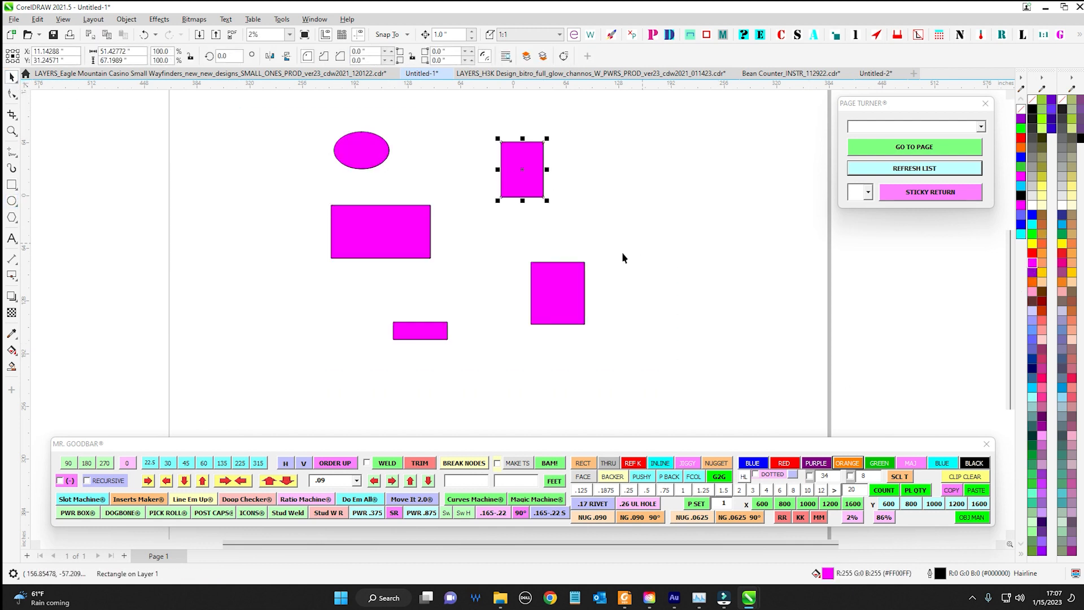
click(607, 464)
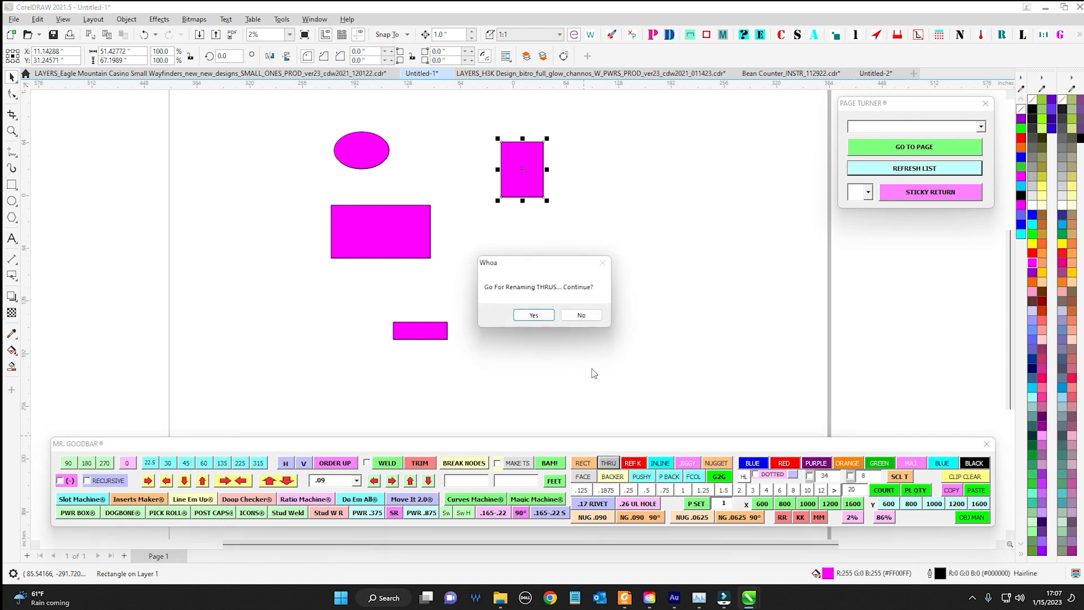
click(534, 315)
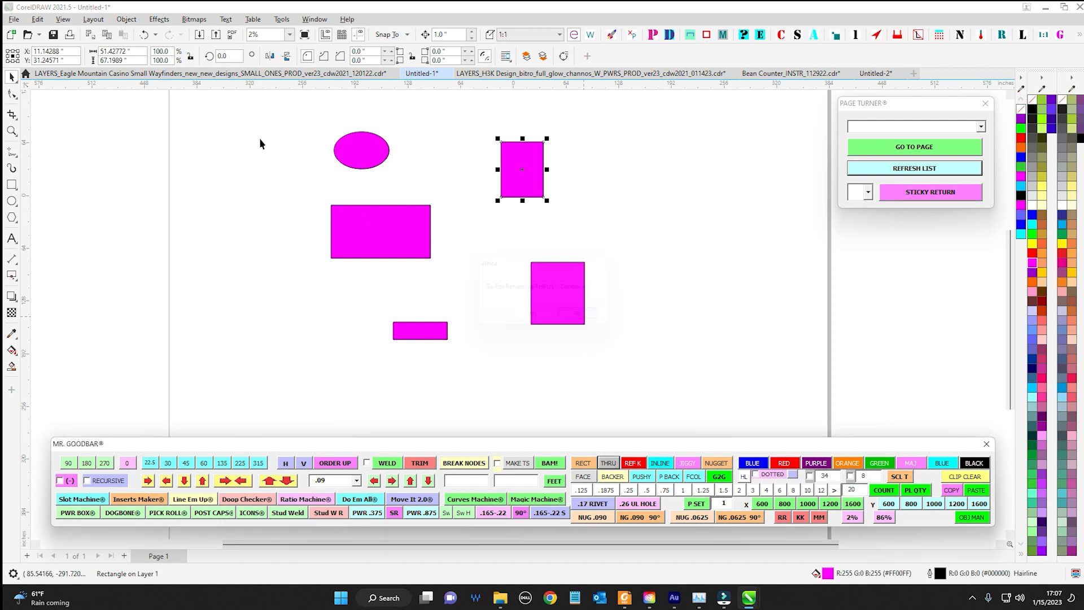
Run the THRU renaming macro on all five magenta shapes together
drag(249, 94, 695, 392)
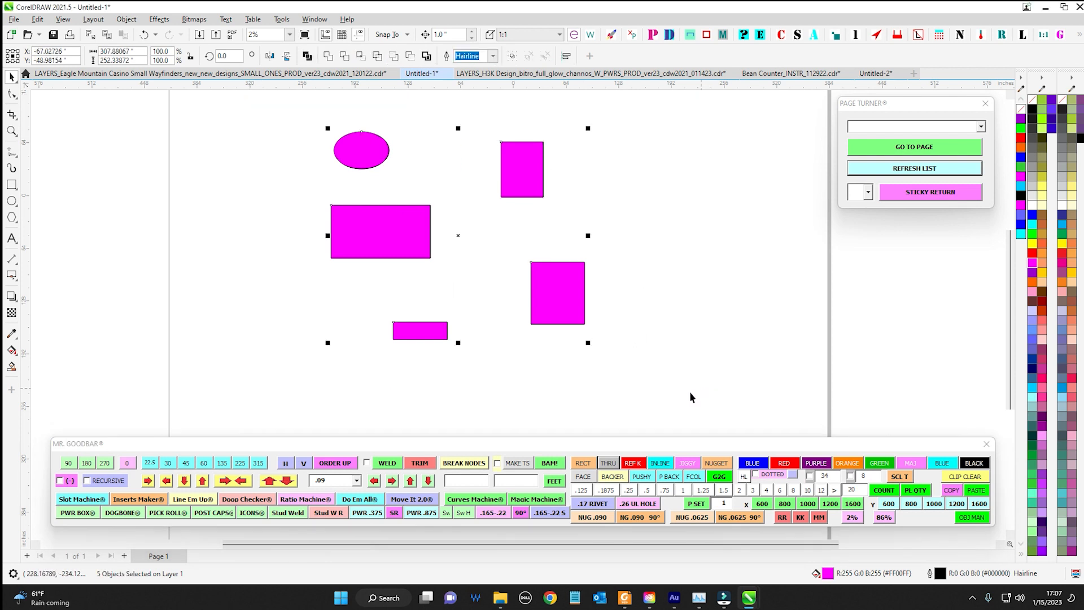
click(608, 464)
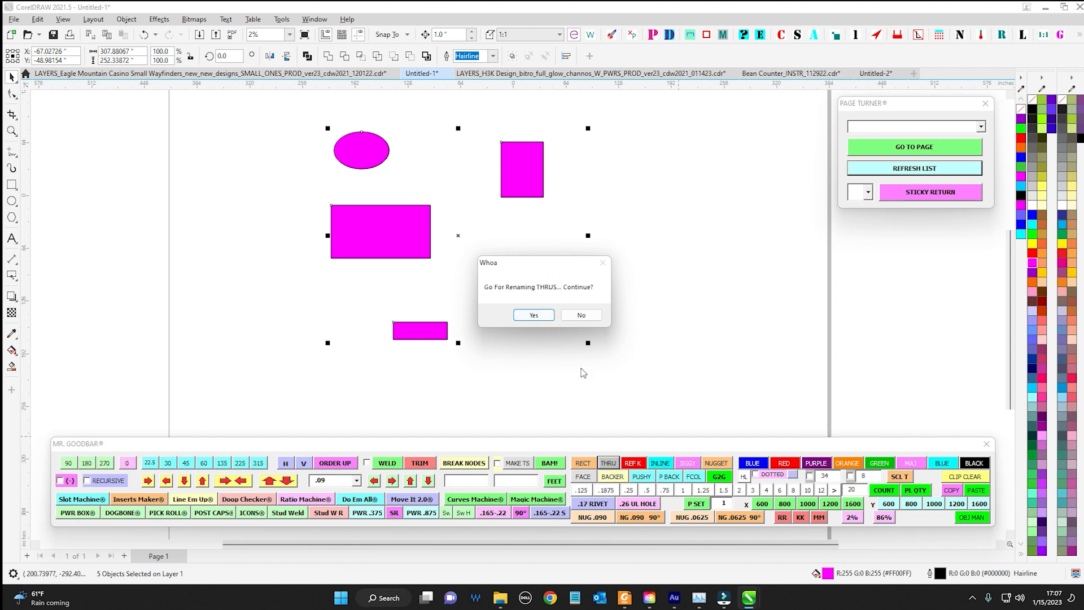
Decline the batch THRU renaming and rename only the upper-right magenta rectangle as a THRU shape
click(566, 317)
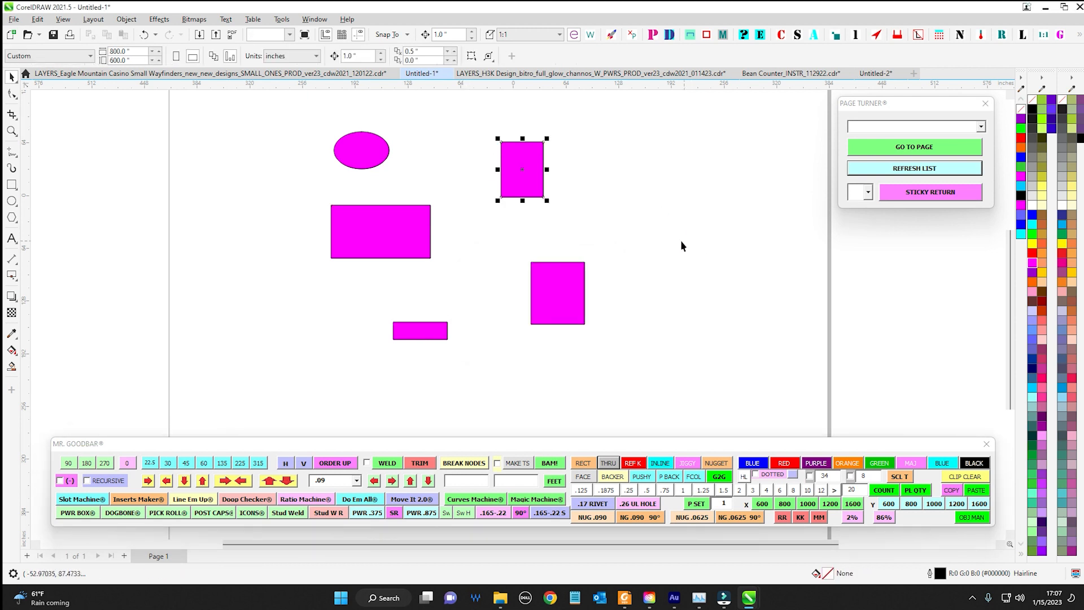
click(608, 462)
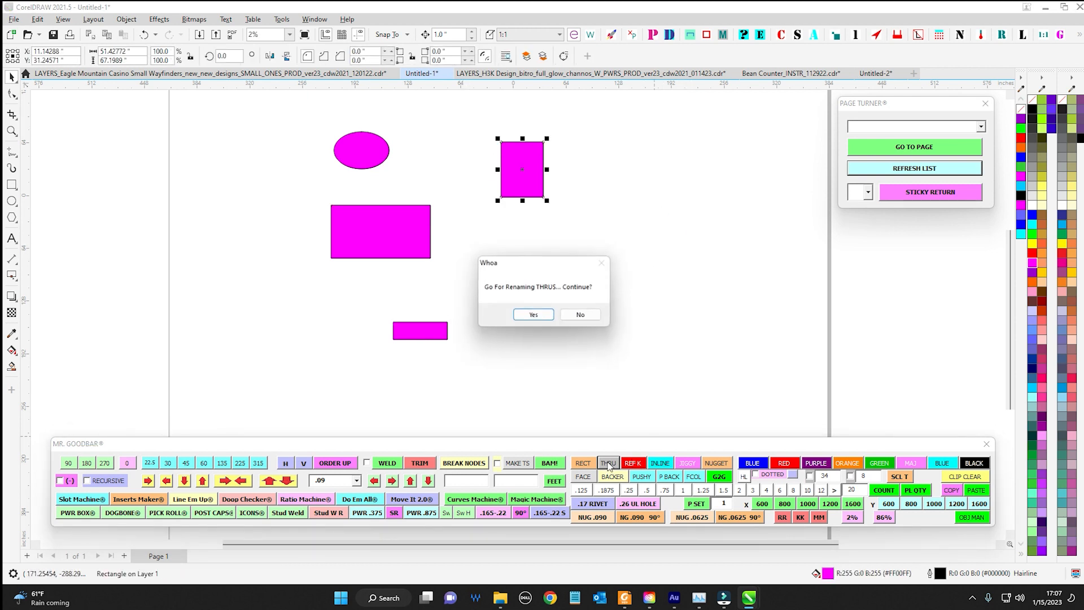
click(535, 315)
drag(456, 112, 635, 226)
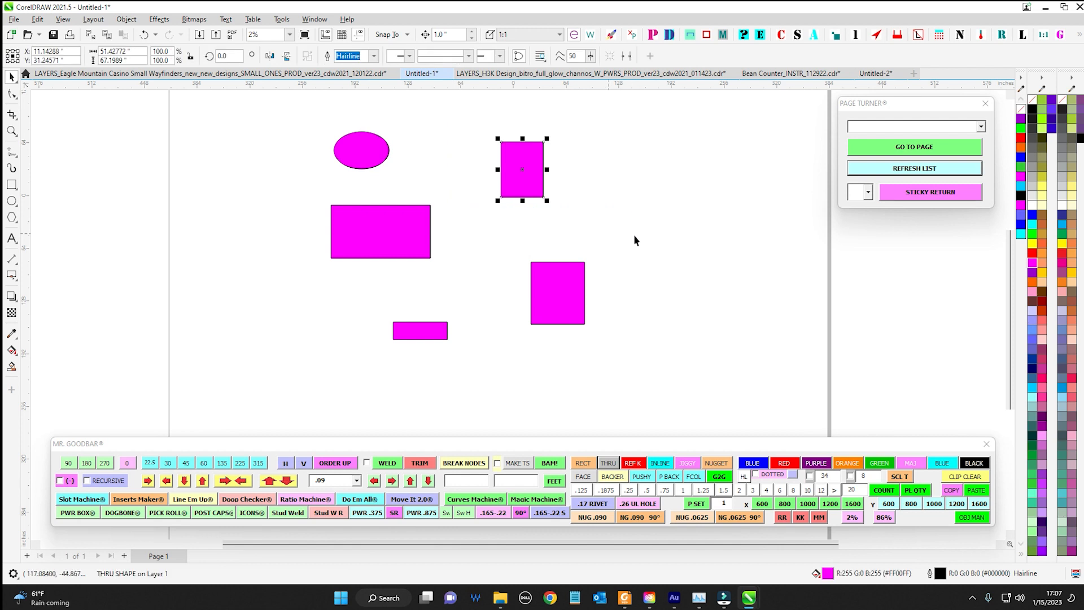
Rename the lower-right magenta rectangle as a RECTANGLE with the toolbar macro
drag(301, 121, 455, 291)
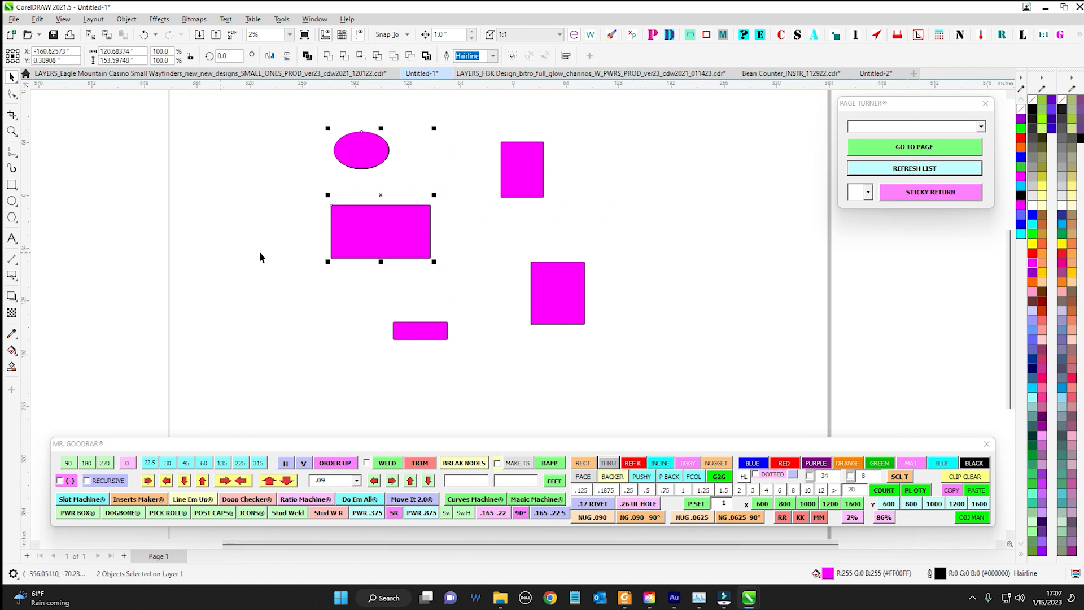
click(420, 331)
drag(516, 235, 681, 394)
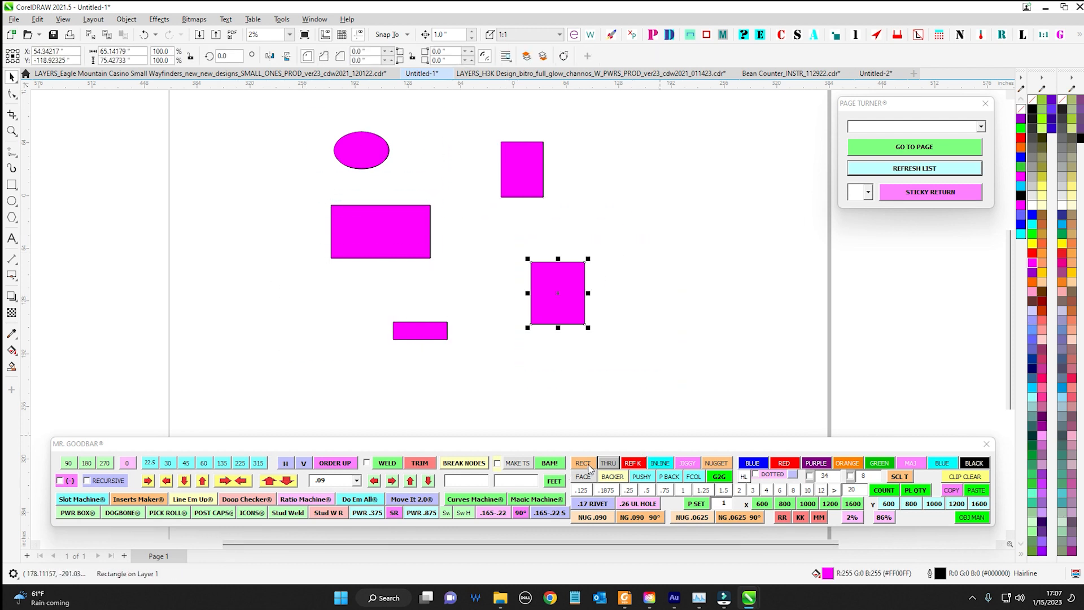
click(589, 469)
click(534, 314)
Rename the small magenta rectangle beneath the others as an INLINE shape
click(411, 332)
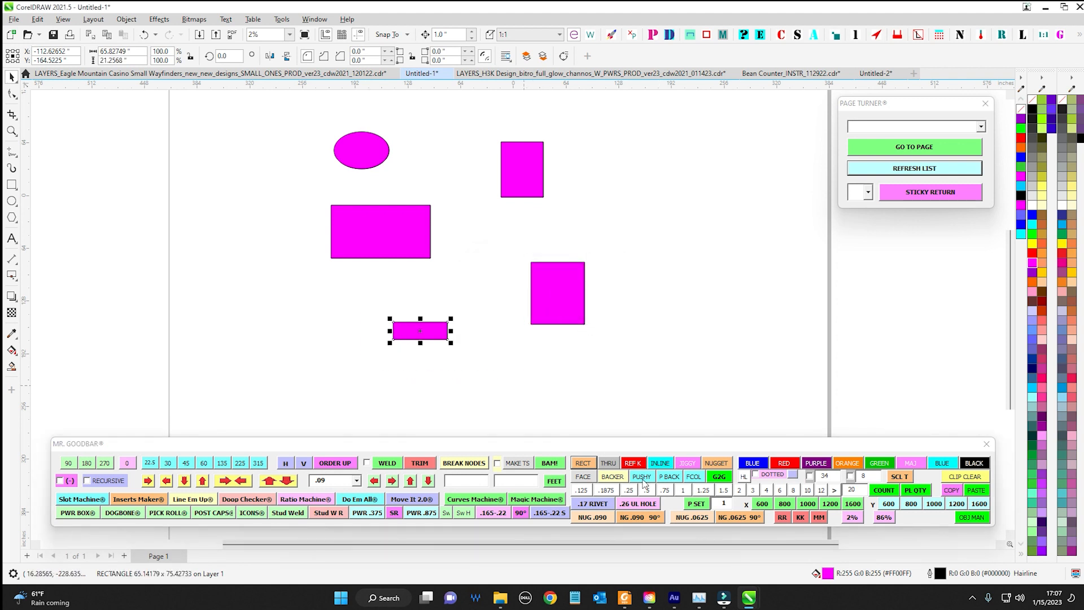
click(660, 463)
click(542, 314)
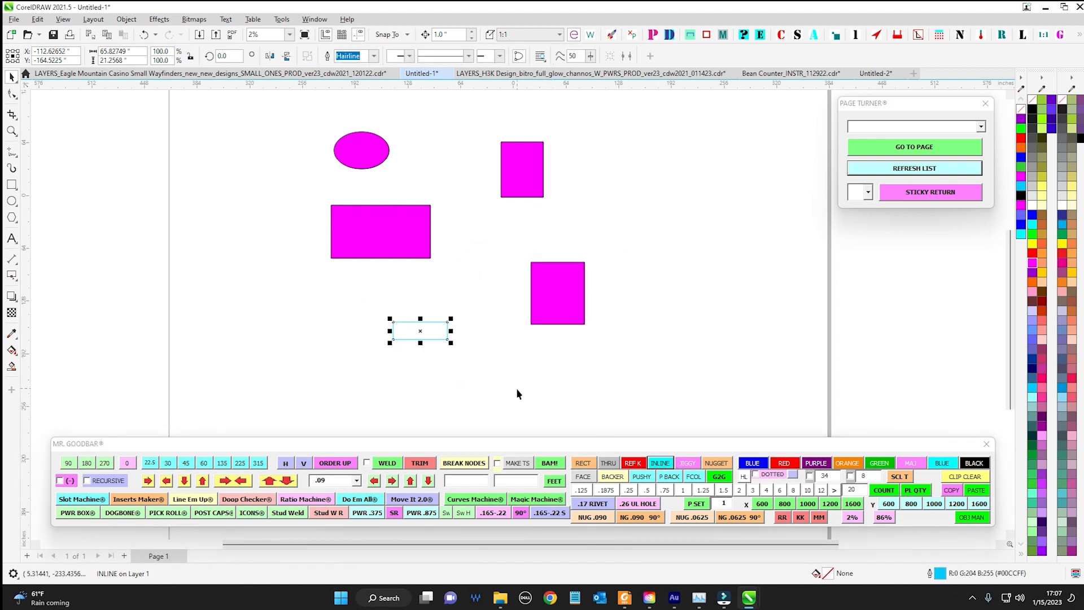
Rename the largest magenta rectangle as a NUGGET shape
click(389, 237)
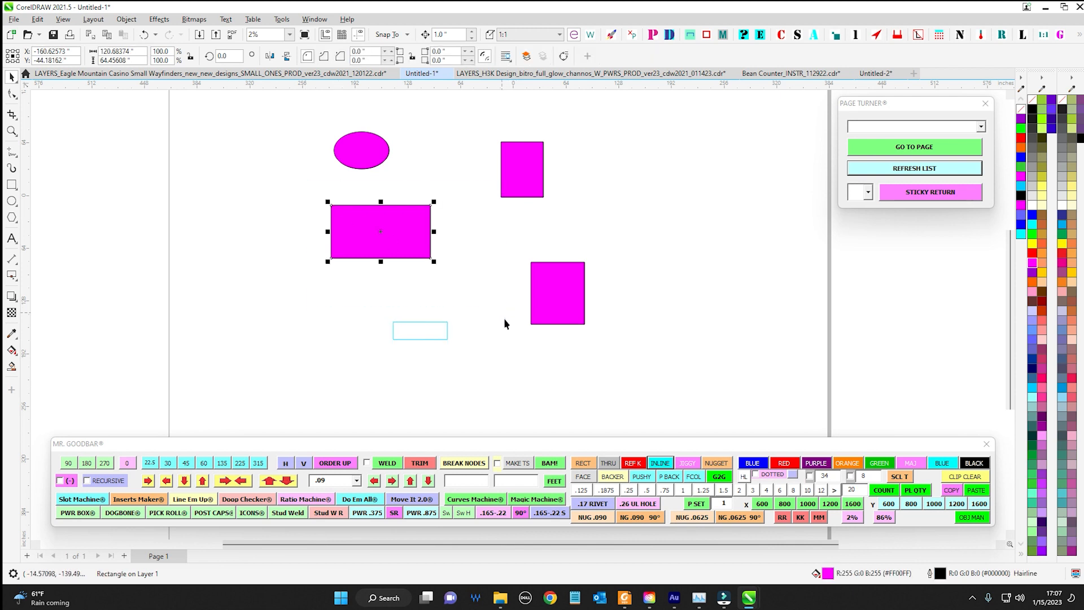
click(716, 463)
click(536, 314)
Rename the magenta ellipse as a JIGGY shape with the toolbar macro
drag(286, 100, 434, 195)
click(688, 464)
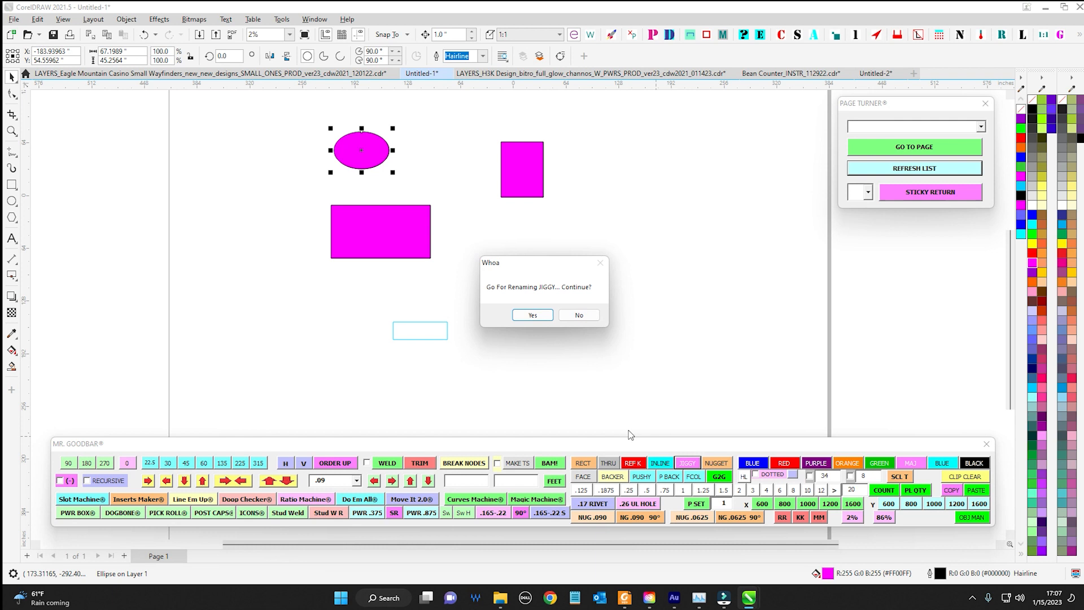
click(535, 314)
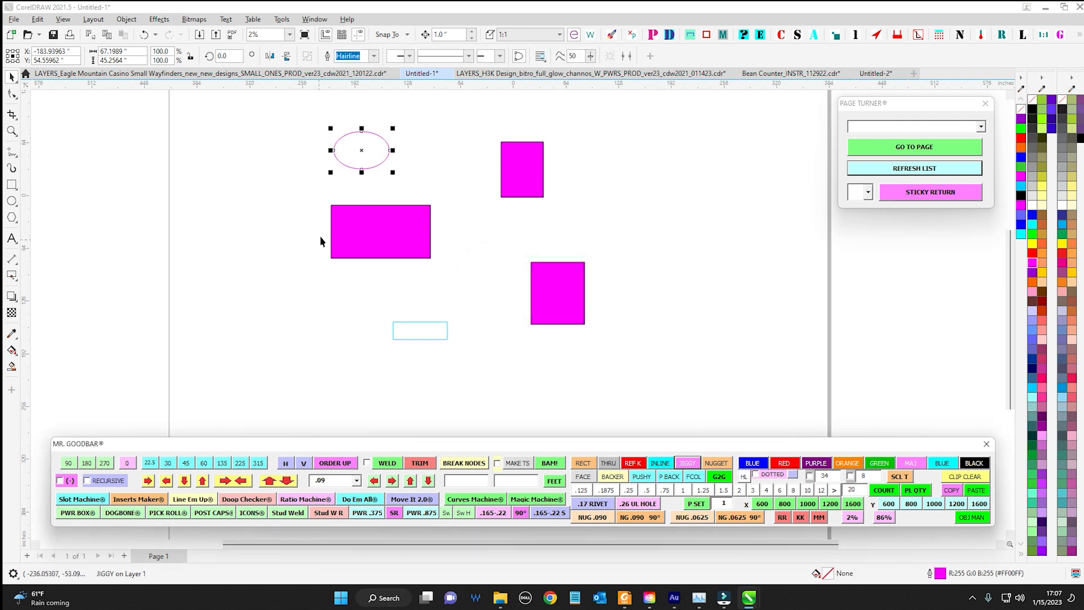
Rename the largest magenta rectangle as a FACE shape
drag(293, 194, 501, 296)
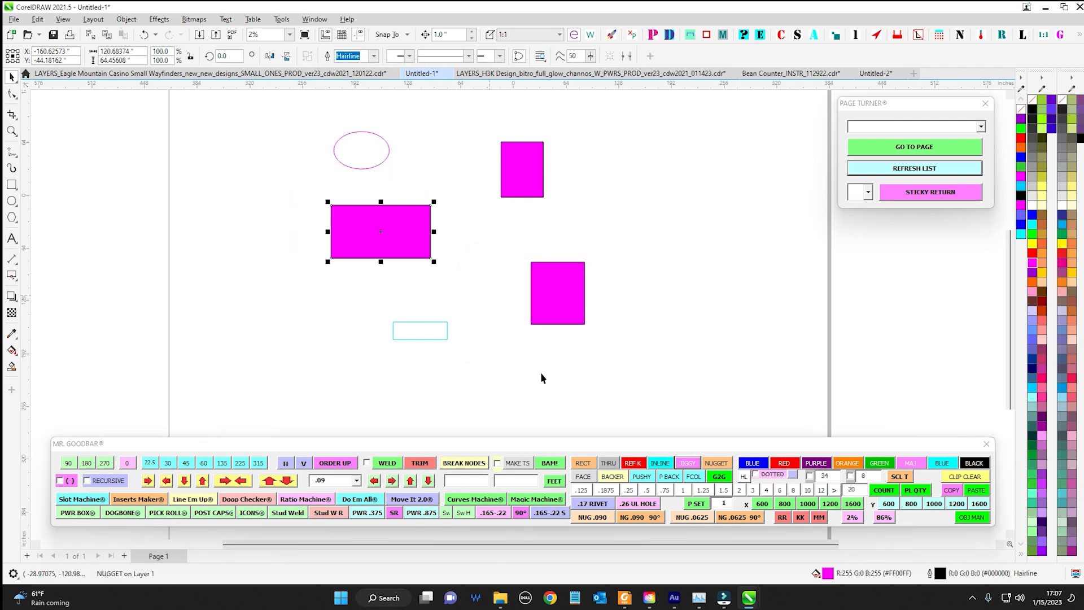
click(585, 477)
click(539, 319)
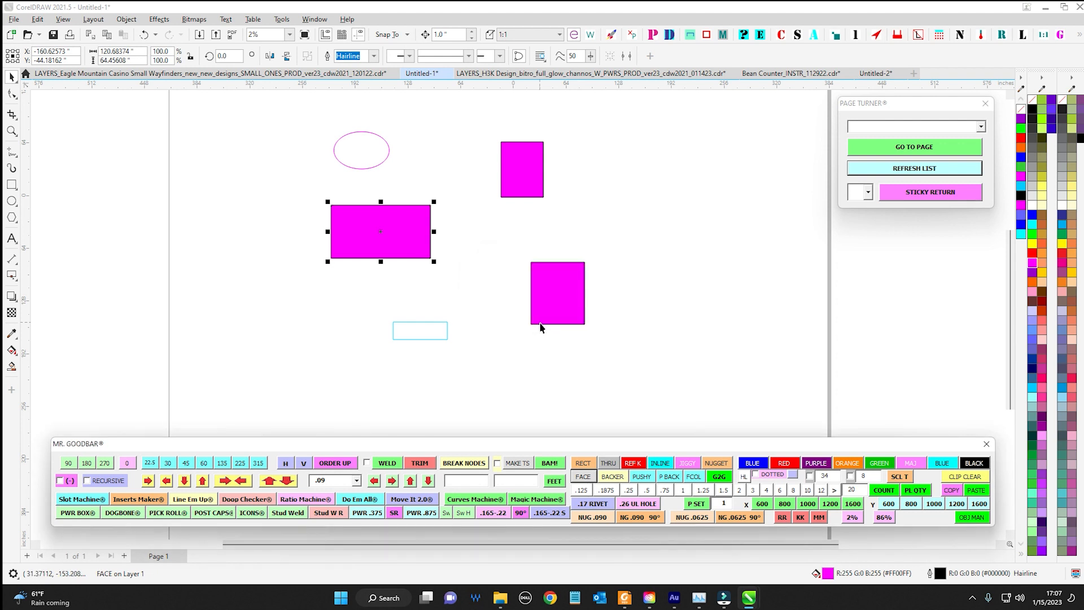
Open the HI MY NAME IS tool for the THRU rectangle, examine its list of preset shape names, and close it
drag(566, 196, 568, 202)
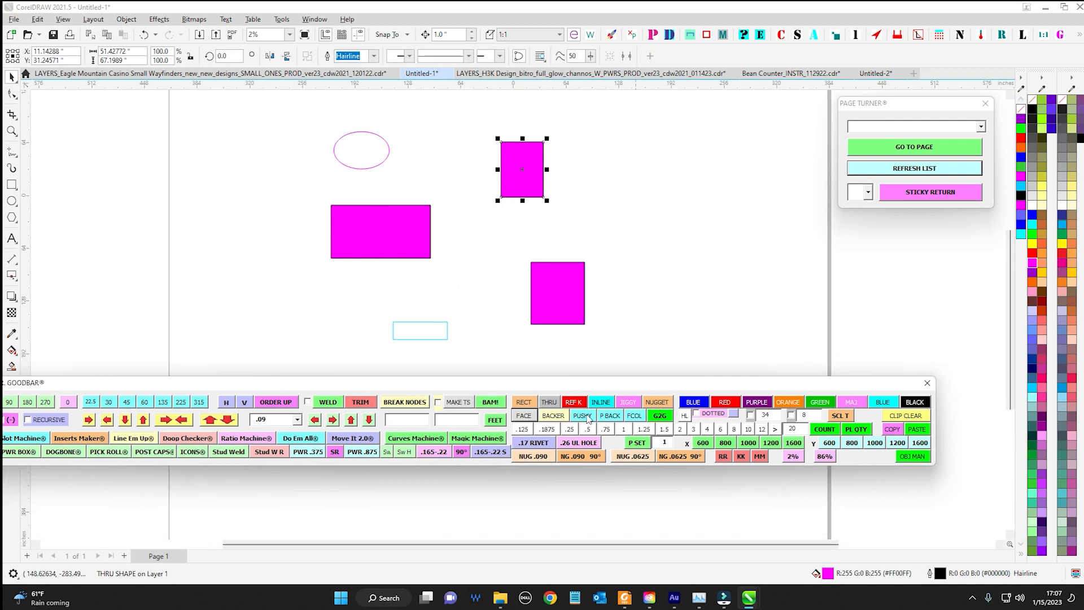
drag(593, 384, 647, 432)
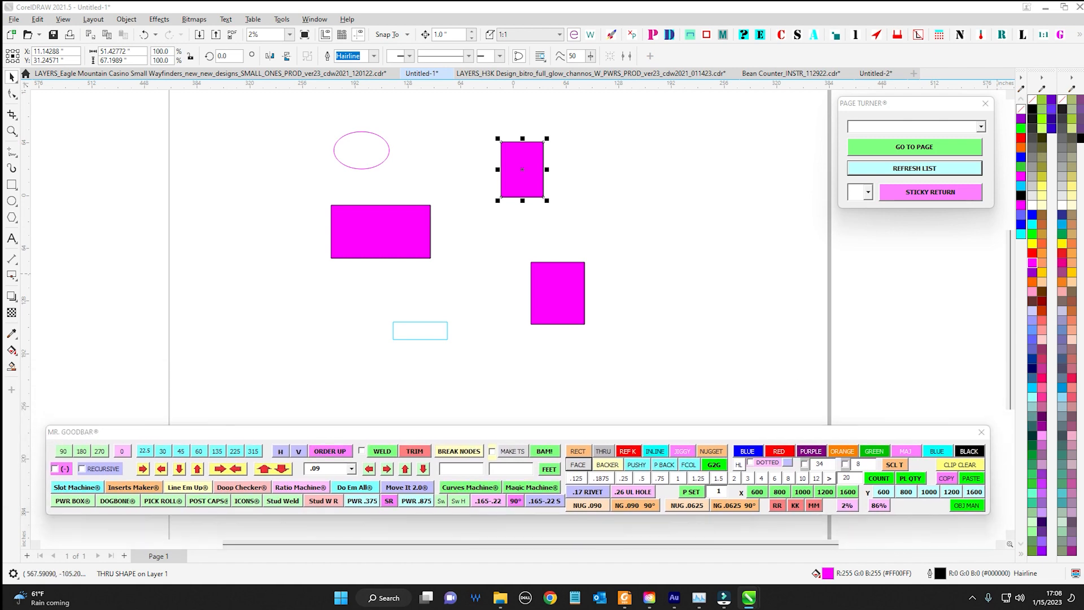
drag(663, 129, 570, 128)
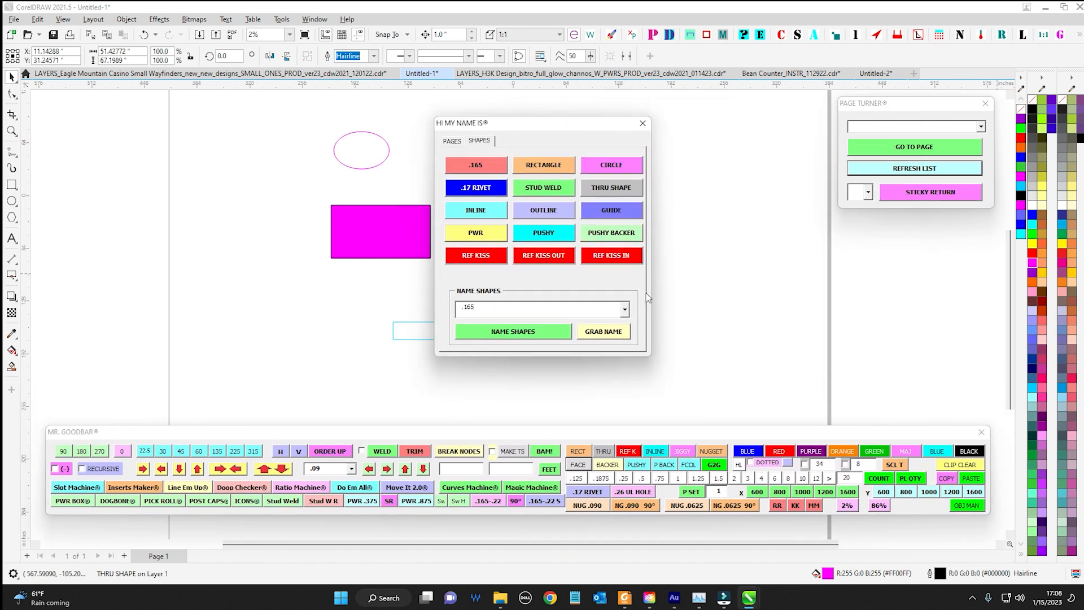
click(623, 310)
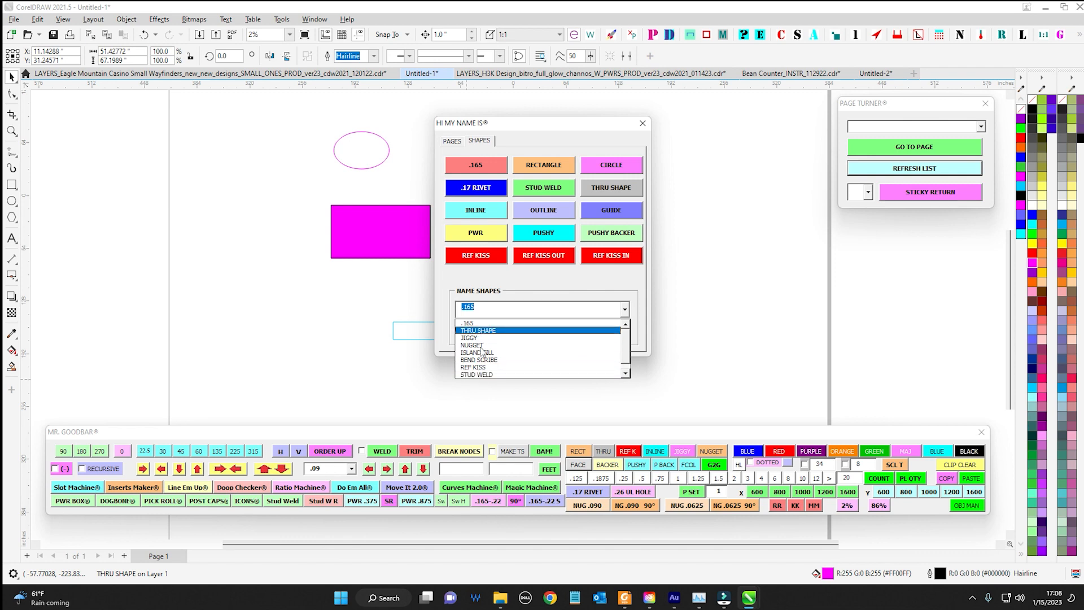
drag(517, 123, 1083, 138)
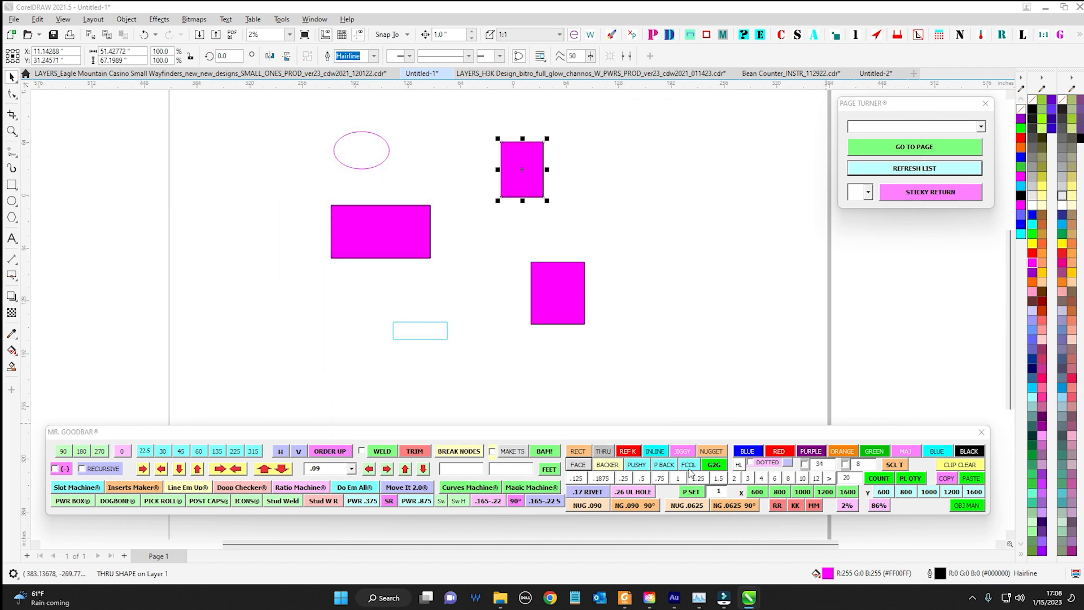
Use the SEND IT finder to pick the FACE shape out of all five shapes and move it slightly left
click(213, 175)
scroll(213, 175, down, 1)
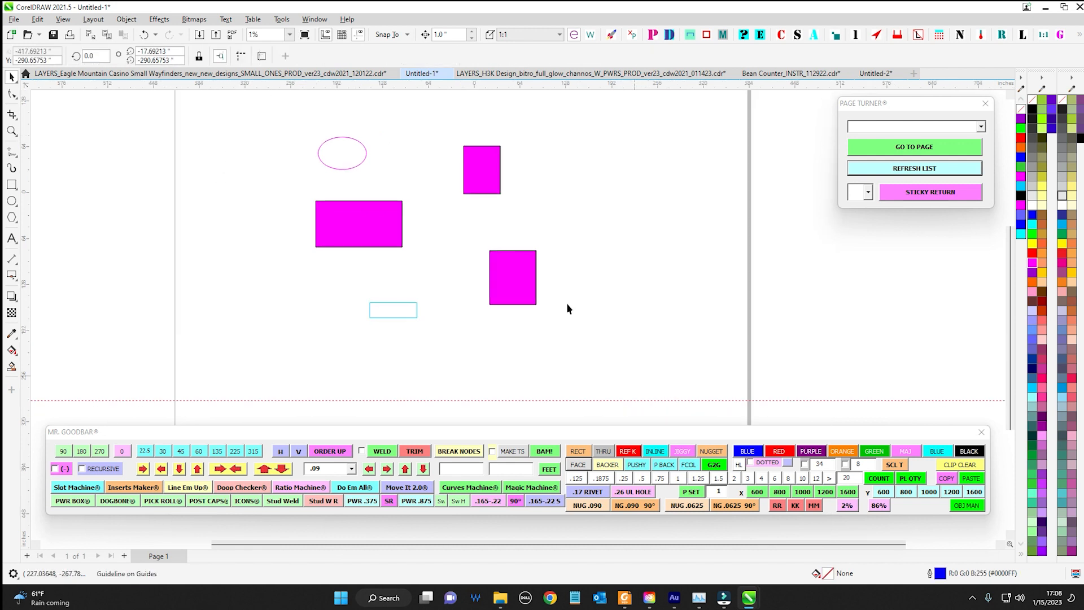
drag(264, 106, 590, 347)
click(669, 35)
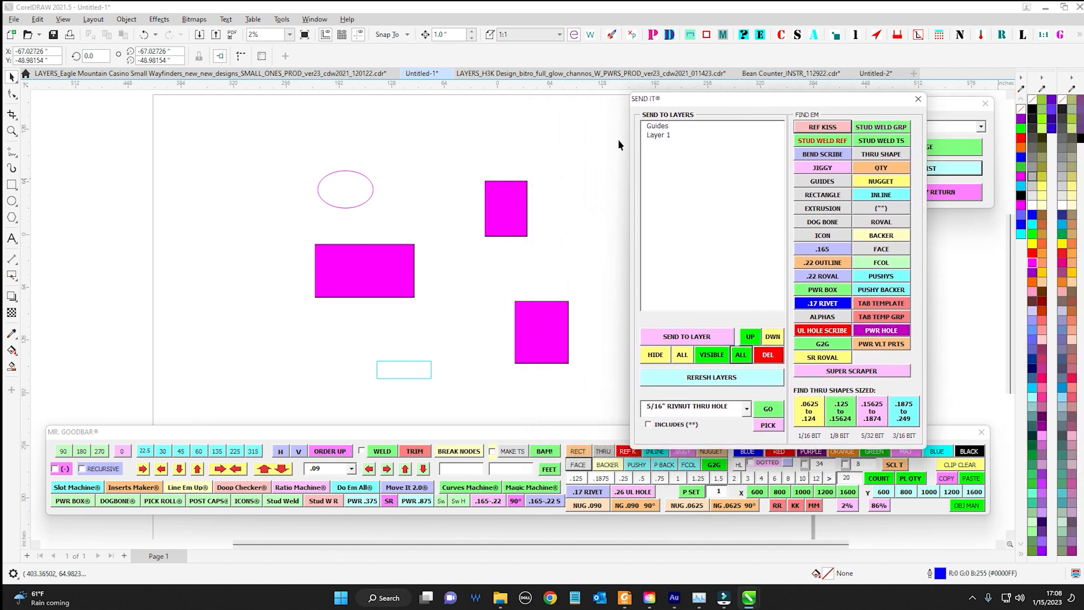
drag(230, 120, 607, 399)
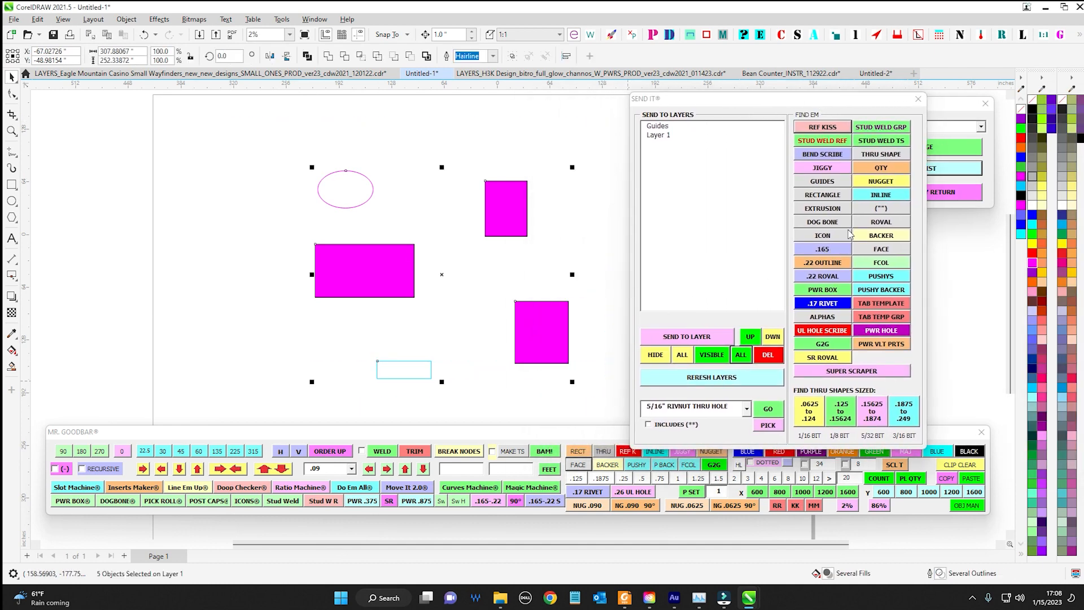
click(882, 249)
drag(352, 281, 323, 289)
Find the JIGGY shape among all five shapes and move the ellipse to the page's upper-left corner
drag(242, 154, 588, 405)
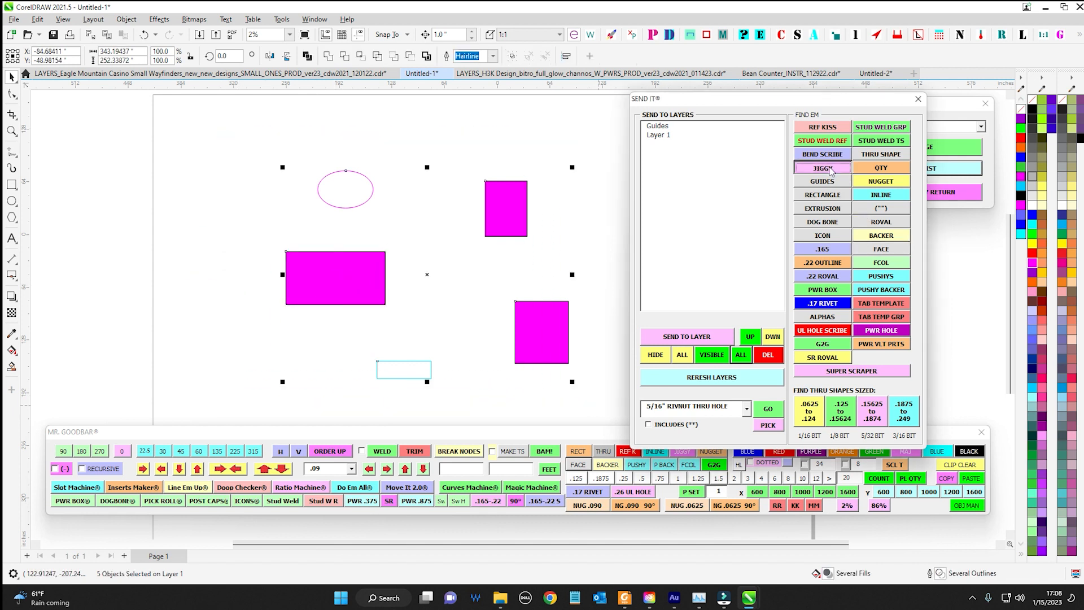
click(830, 169)
drag(347, 187, 214, 126)
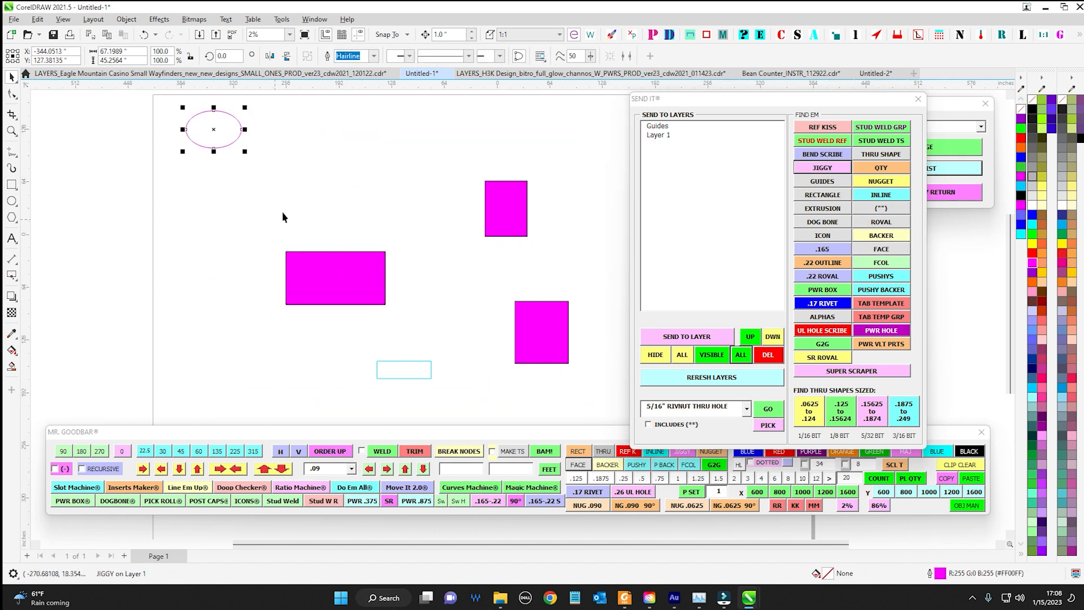
Find the INLINE shape within the selected shapes and move it a little left and down
scroll(588, 286, down, 1)
drag(588, 189, 350, 379)
click(881, 195)
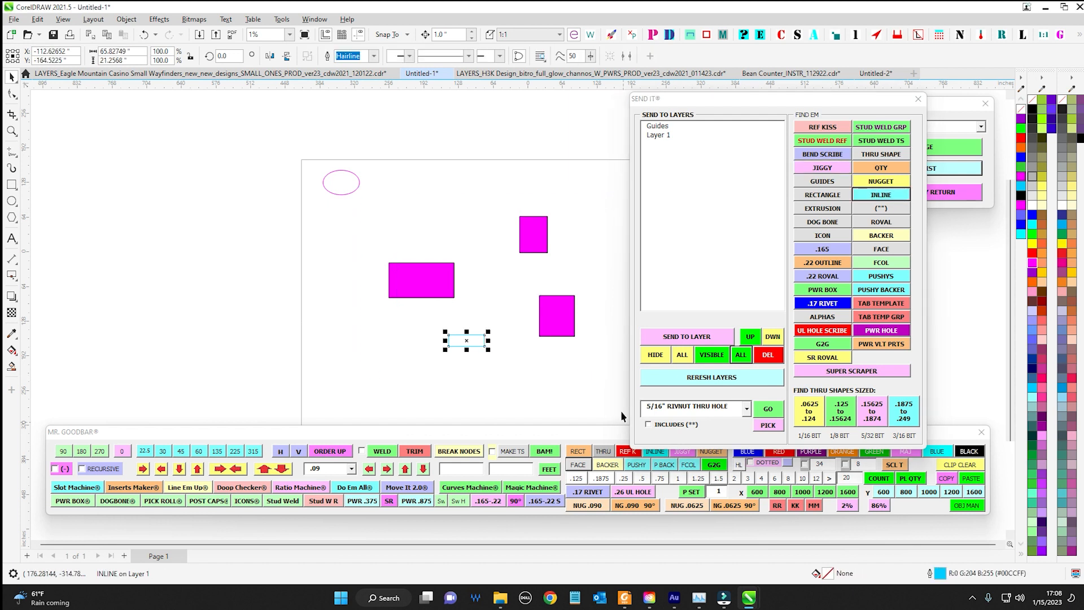
drag(477, 342, 397, 360)
Find the THRU SHAPE among the two right-hand rectangles and move it above the FACE rectangle
drag(494, 170, 615, 378)
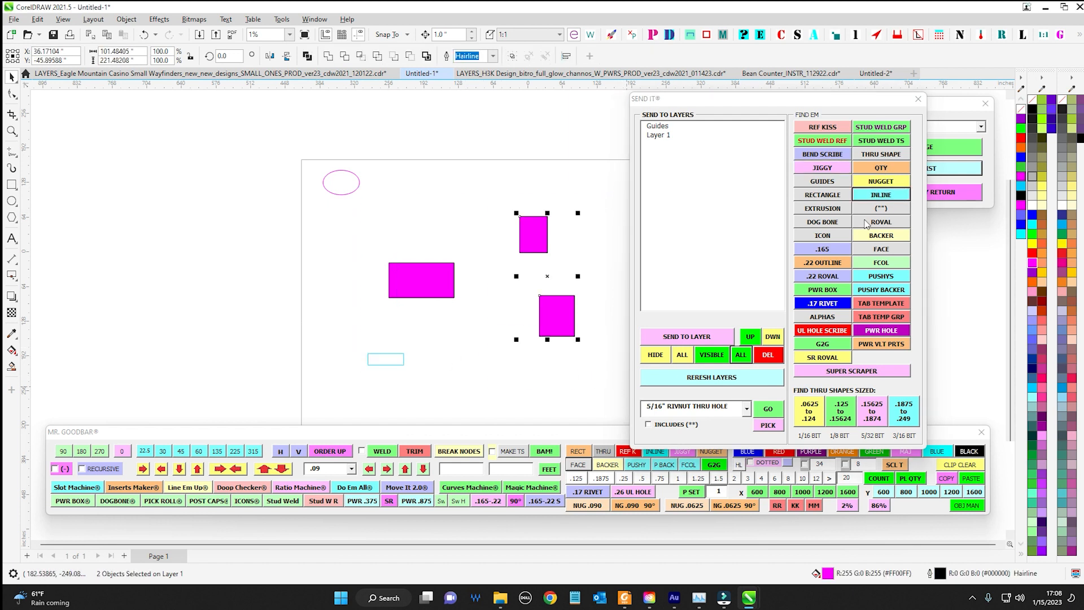
click(873, 156)
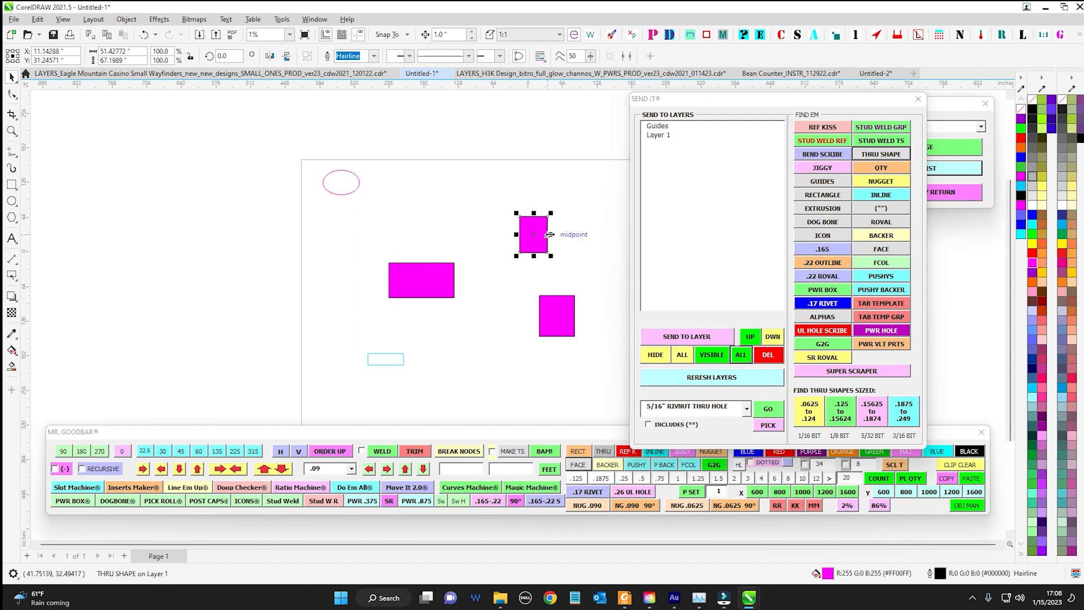
drag(549, 235, 439, 220)
Duplicate all the named shapes repeatedly and nudge the copies down and left into overlapping stacks
drag(269, 155, 648, 411)
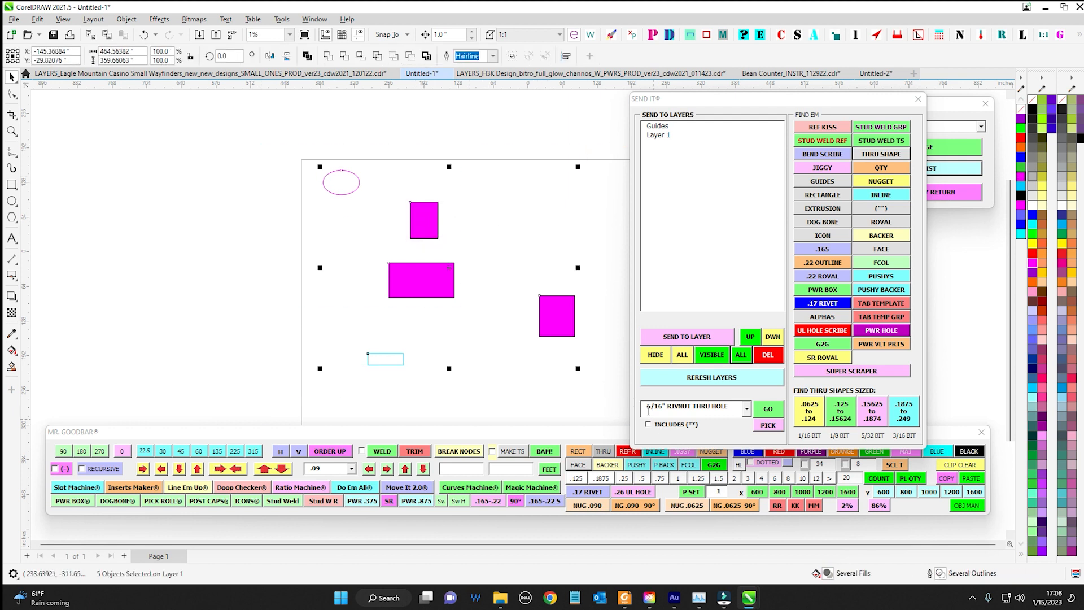
scroll(480, 250, down, 2)
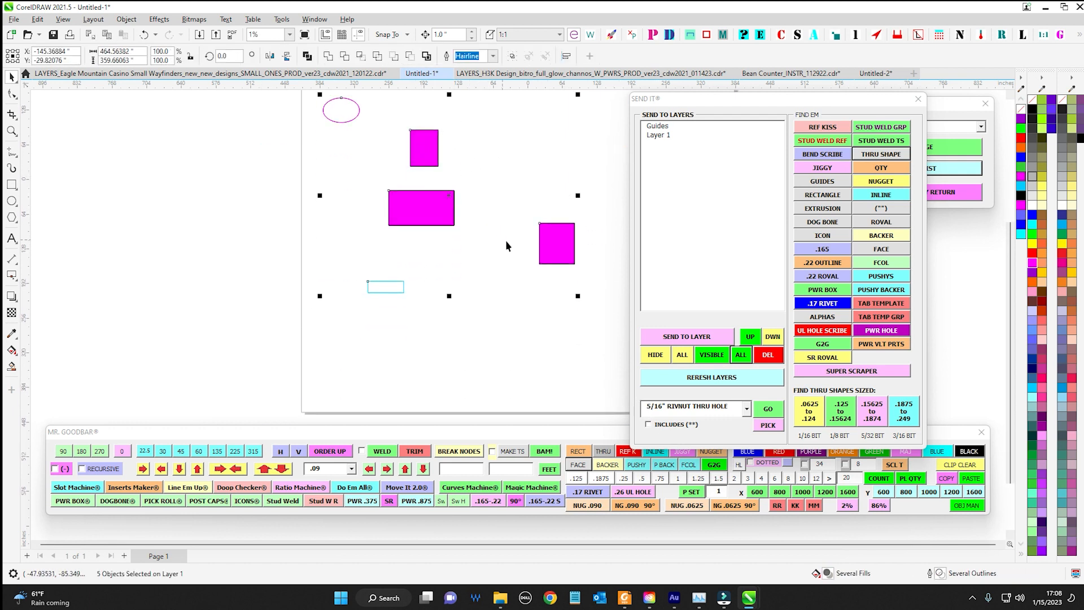
key(ctrl+d)
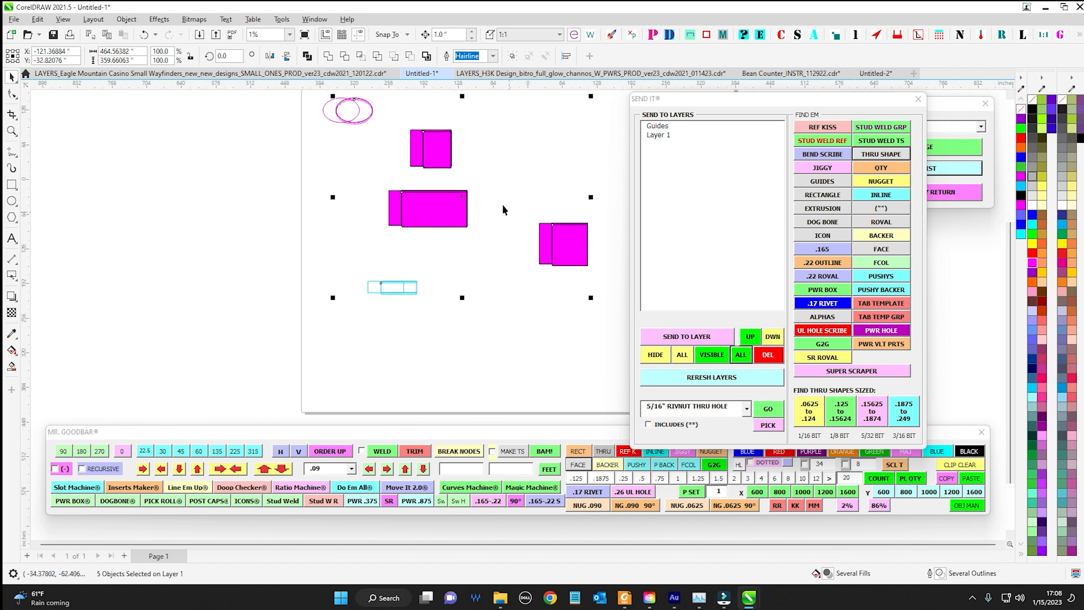
scroll(370, 179, up, 3)
key(ctrl+a)
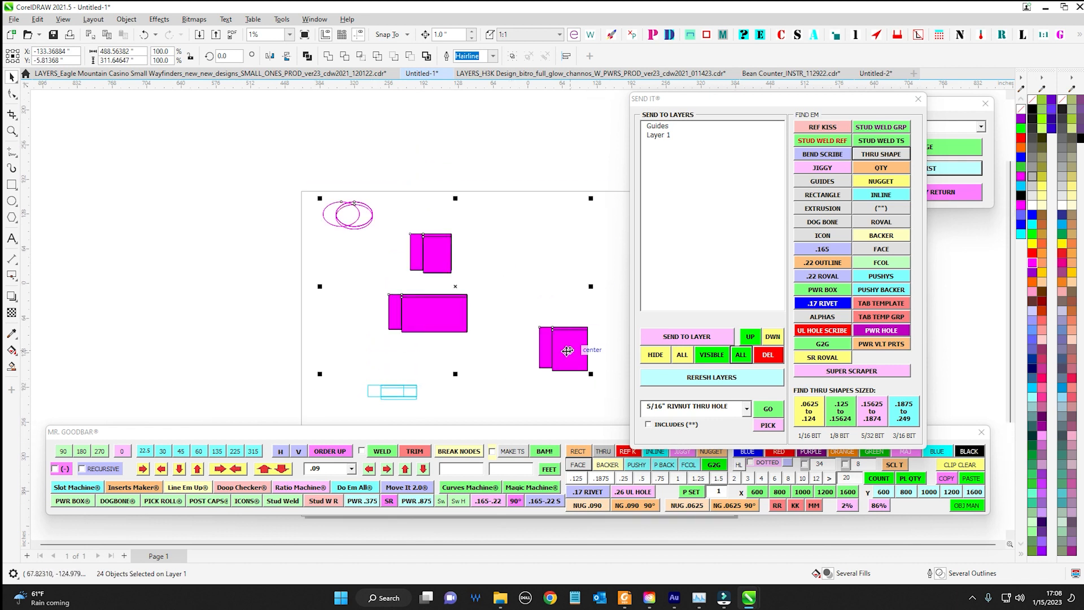
key(KP_Add)
key(shift+Down)
key(shift+Down)
key(shift+Down)
key(shift+Down)
key(shift+Left)
Find all INLINE shapes within the selected stacks of duplicated shapes
scroll(567, 333, up, 1)
drag(214, 155, 588, 433)
click(883, 196)
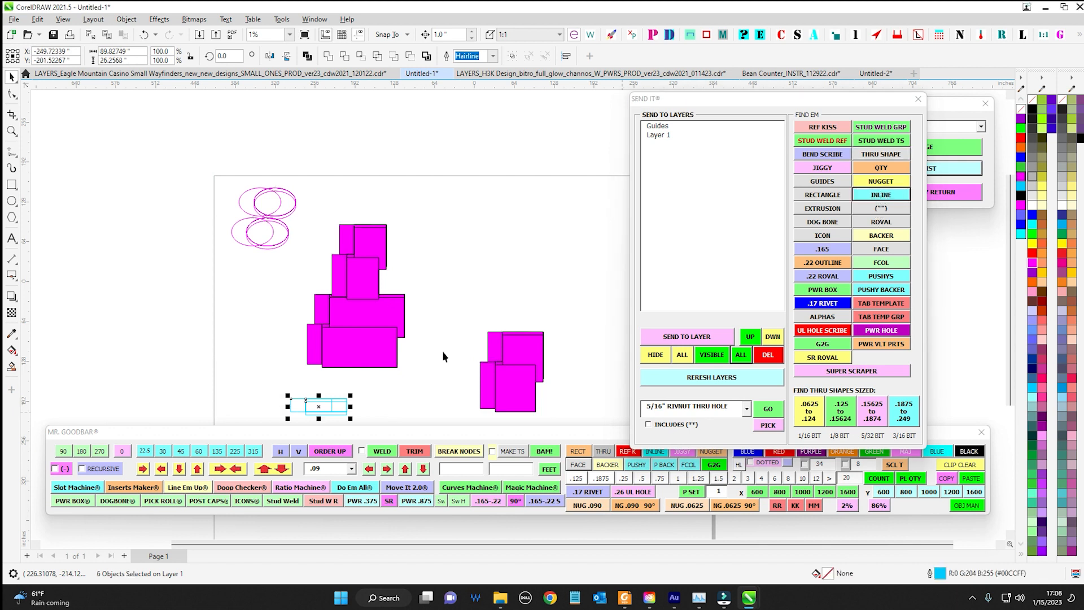
Find all FACE shapes in the left magenta stack, move them aside to the upper right, and delete them
drag(301, 221, 456, 374)
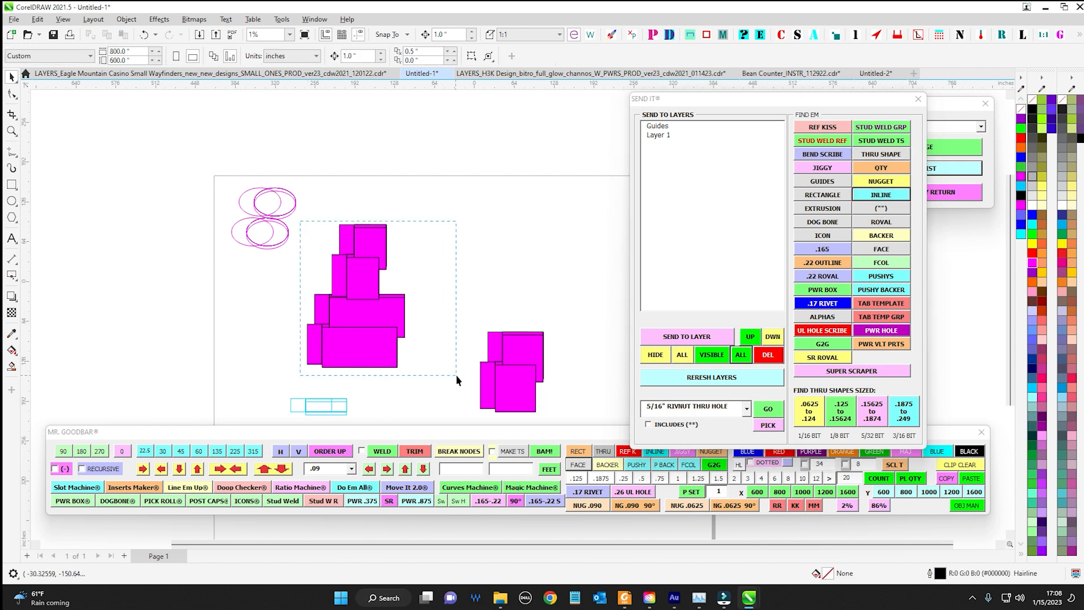
click(873, 249)
drag(383, 322, 541, 225)
key(Delete)
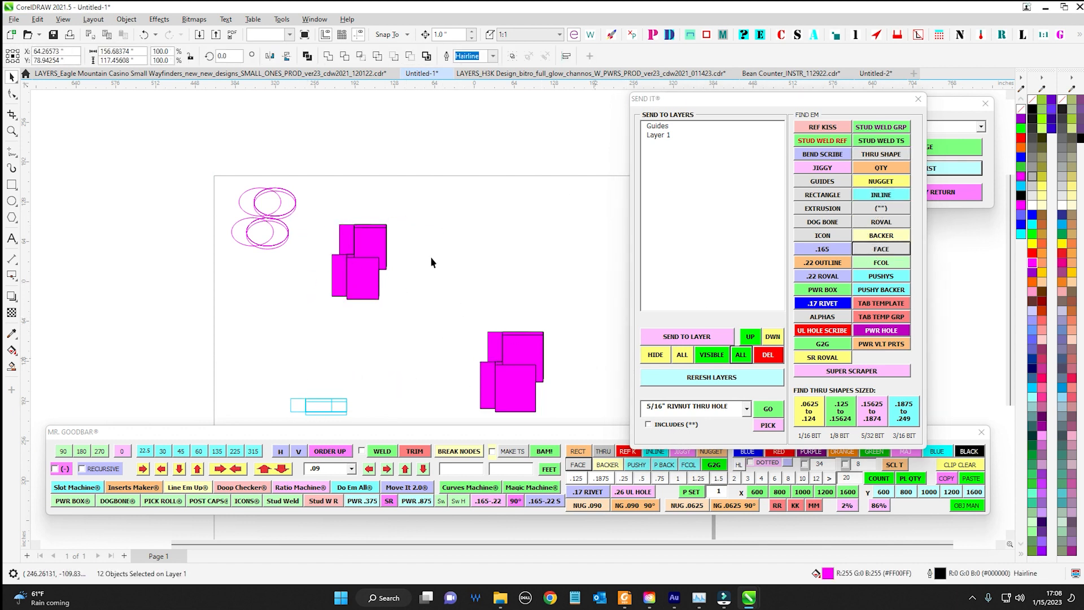
Switch to the H3K Design production drawing and look closely at the main roof box layout
scroll(431, 256, down, 1)
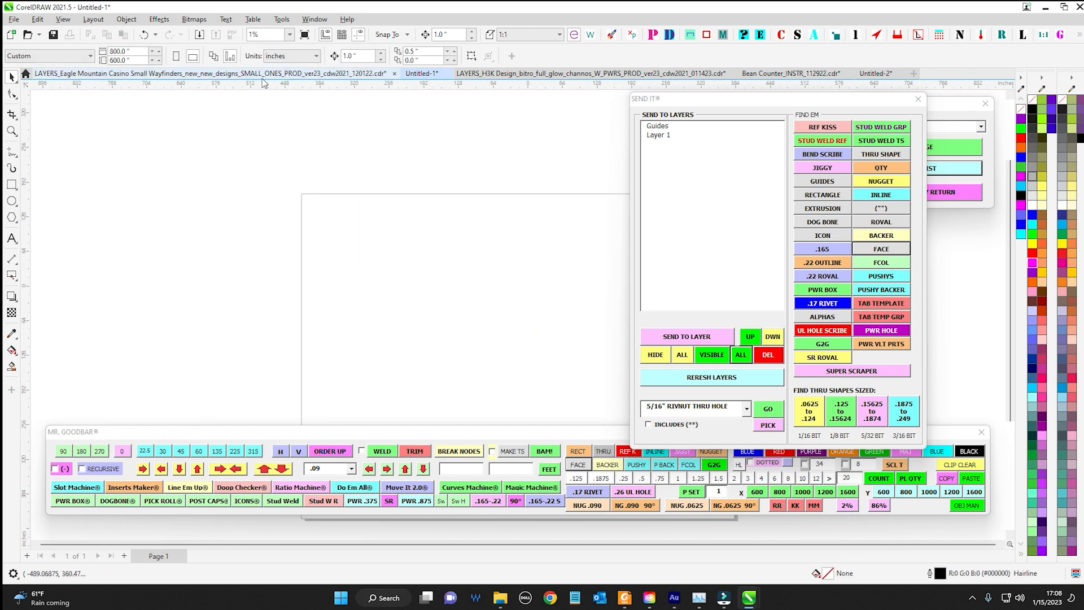
click(488, 74)
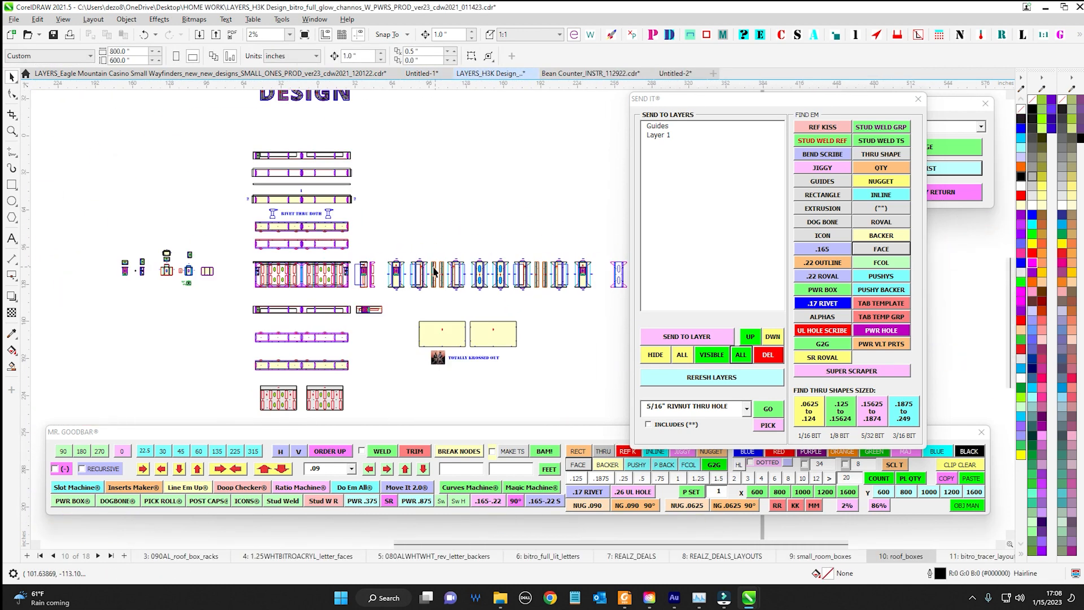
scroll(374, 234, up, 2)
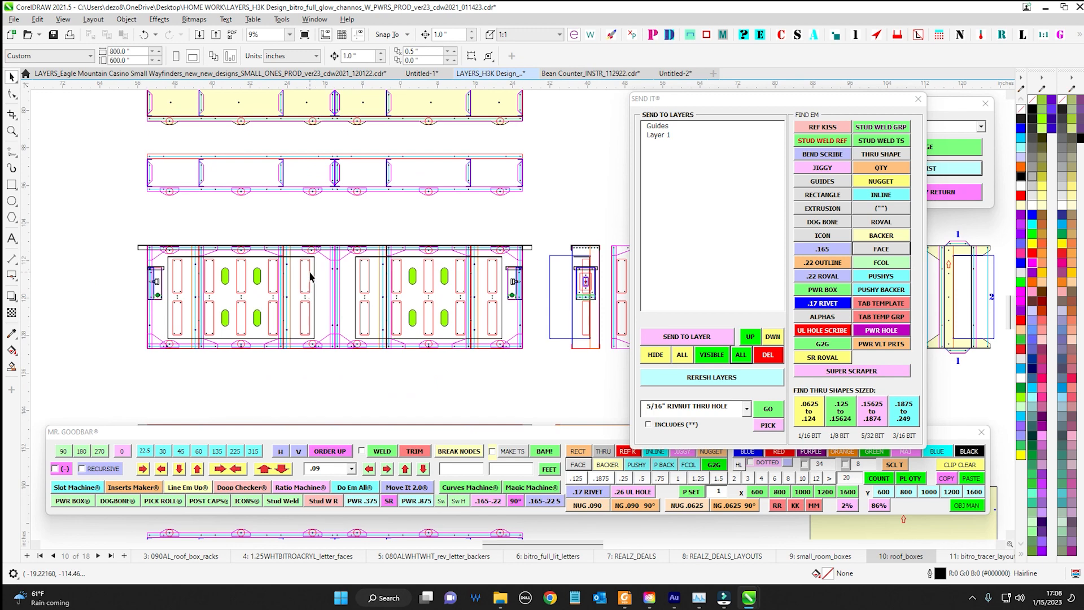
Clear the selection on the main roof box and close the SEND IT tool
click(310, 276)
scroll(310, 277, up, 1)
scroll(424, 282, down, 2)
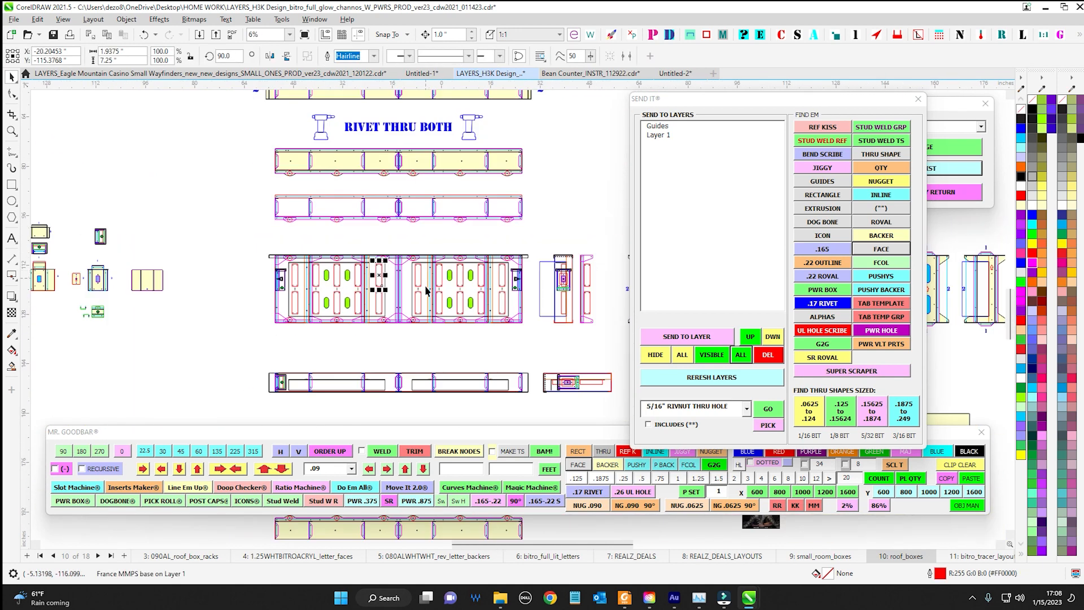
drag(549, 215, 534, 217)
click(535, 218)
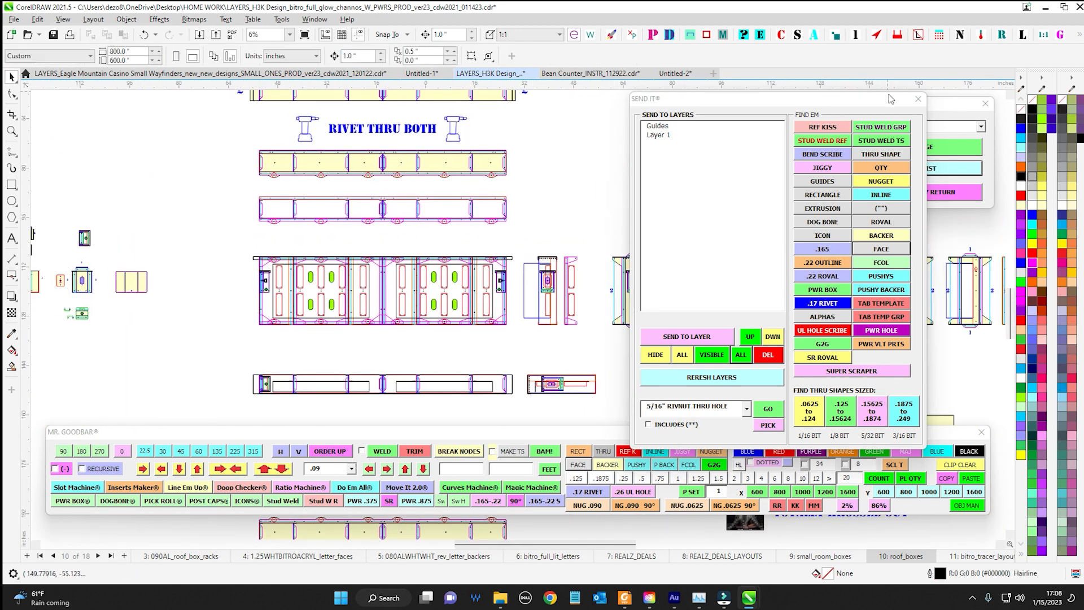
click(919, 99)
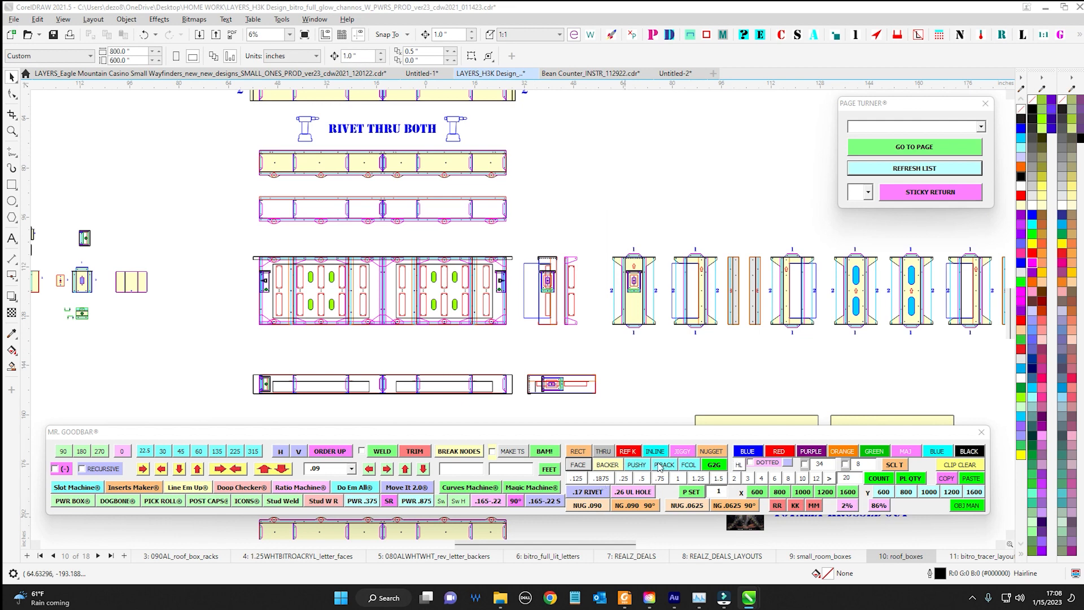
scroll(616, 382, down, 1)
drag(624, 335, 589, 296)
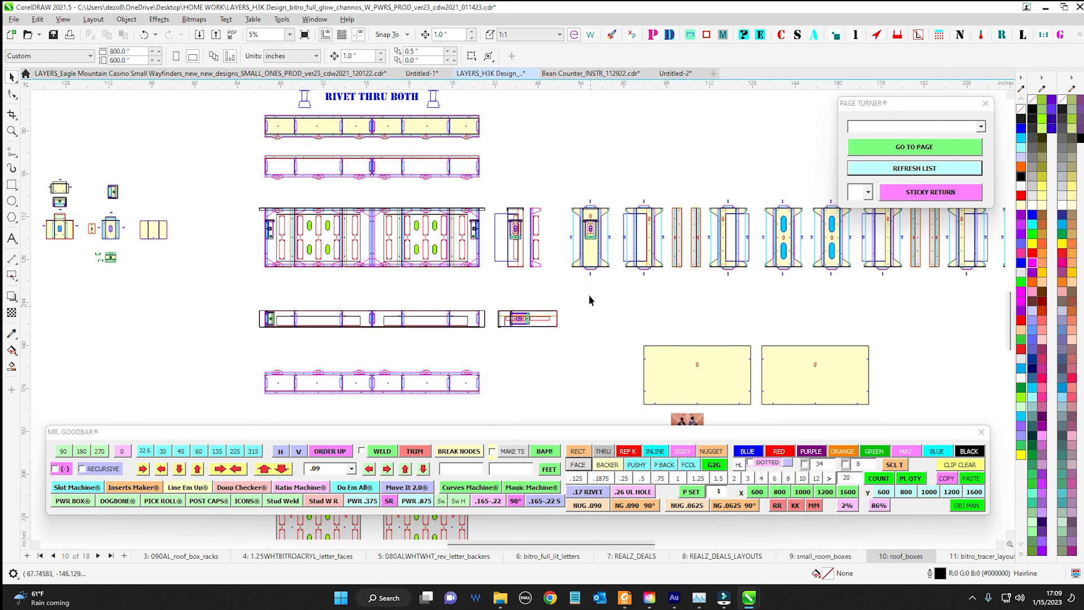
Switch to the Eagle Mountain Casino Small Wayfinders drawing and look over its post and panel assemblies
click(227, 75)
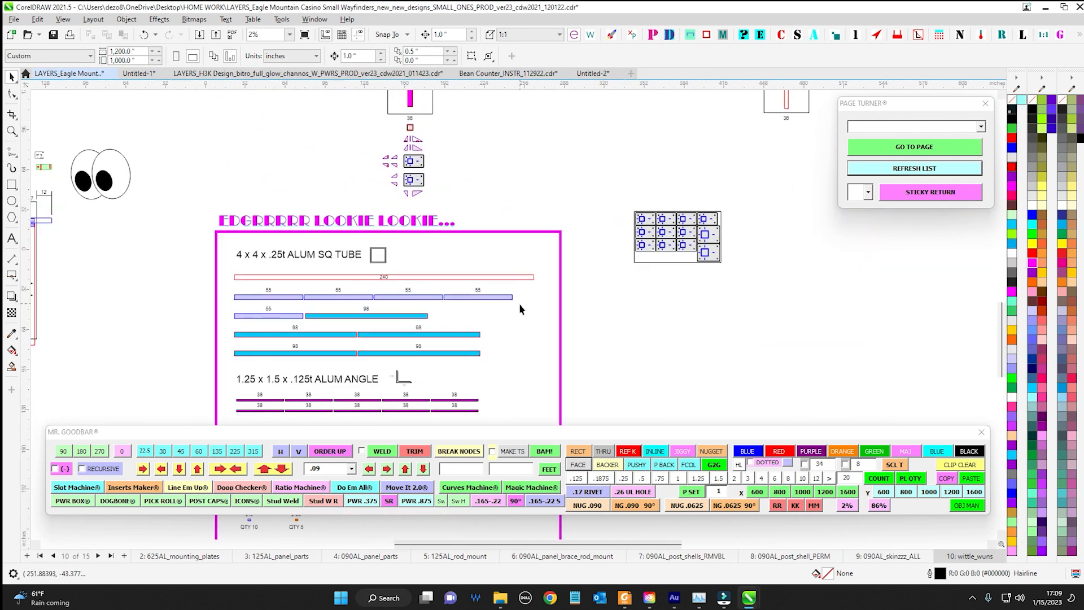
scroll(519, 303, down, 1)
drag(595, 398, 593, 412)
drag(595, 240, 571, 323)
scroll(468, 181, up, 1)
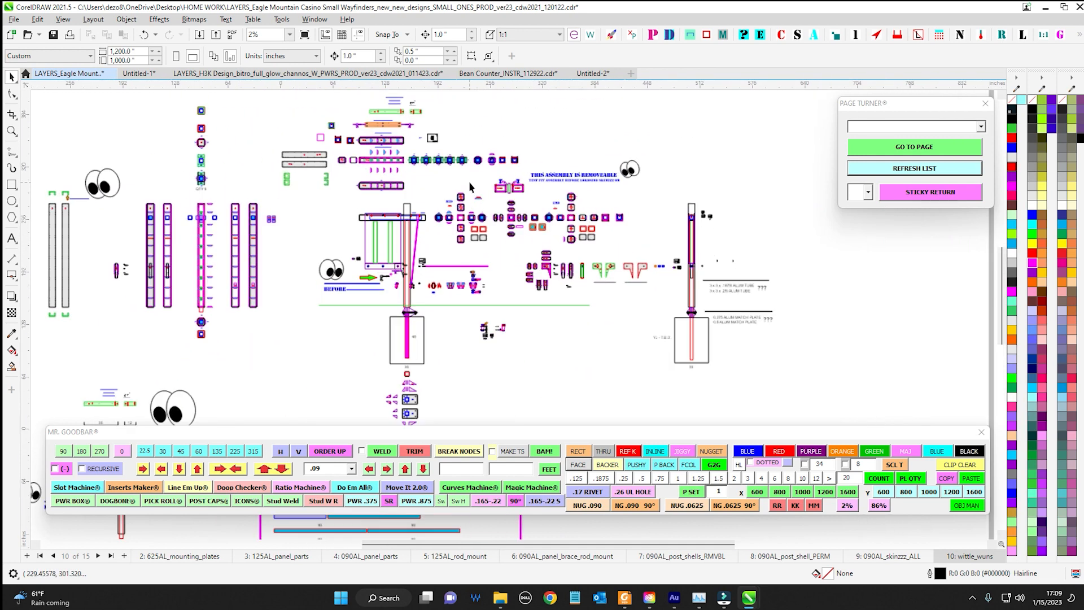
drag(409, 143, 446, 207)
scroll(446, 207, up, 1)
drag(473, 276, 599, 212)
drag(451, 340, 483, 285)
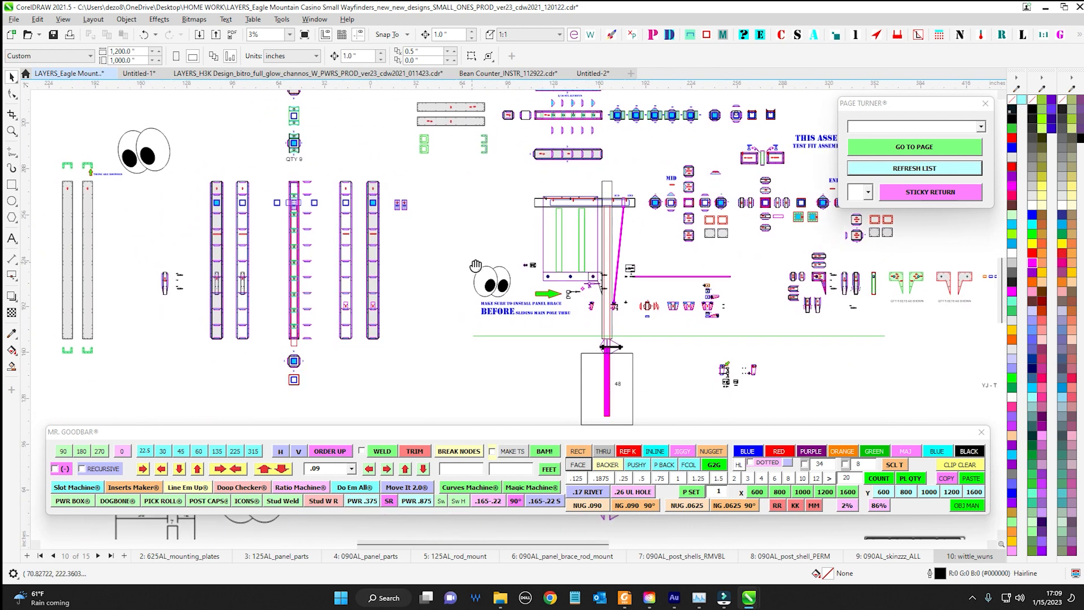
drag(422, 357, 394, 298)
scroll(424, 336, down, 1)
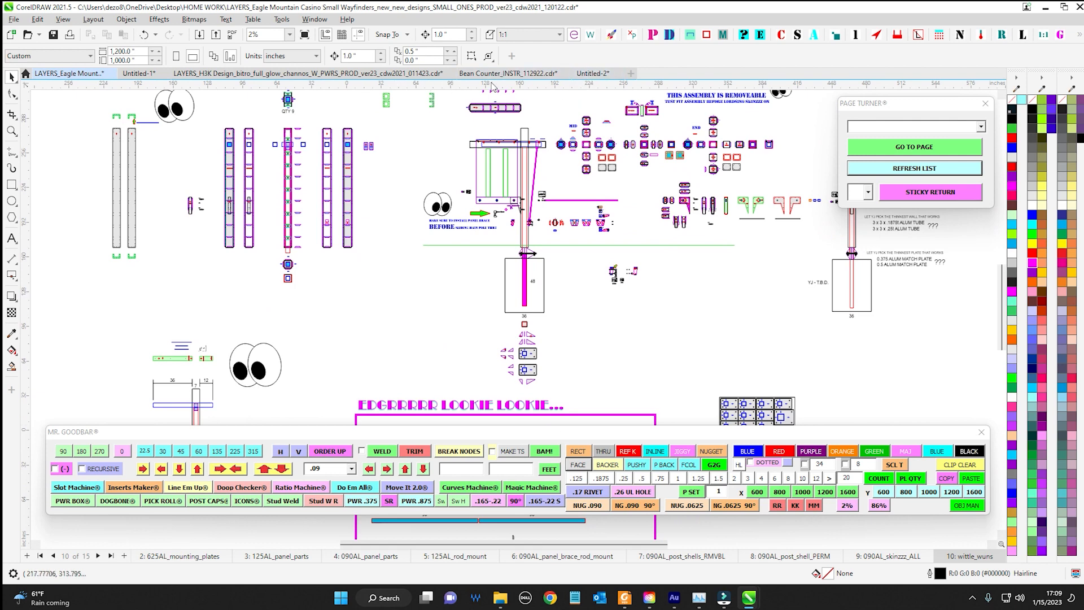
Return to the H3K Design drawing and place a G2G marker beneath the first yellow upright part of the roof box row
click(426, 73)
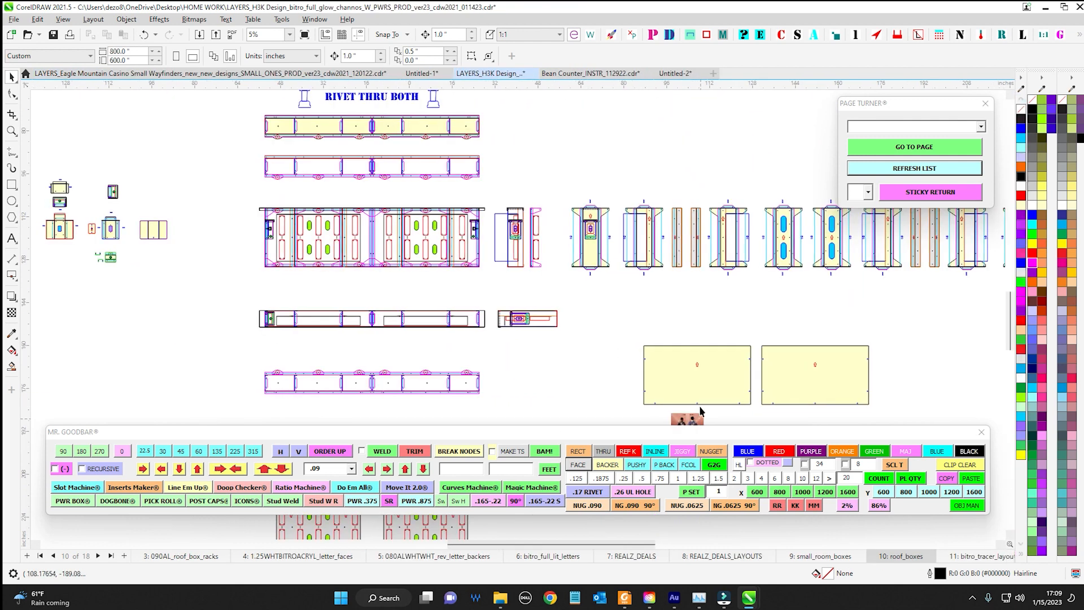
scroll(700, 412, up, 2)
drag(538, 267, 379, 204)
click(713, 465)
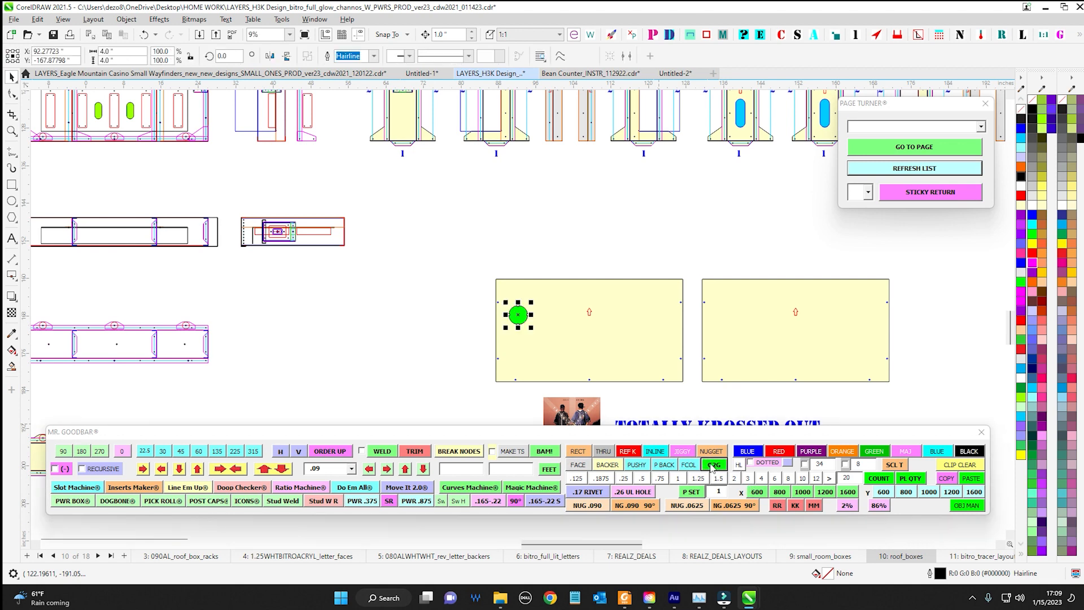
scroll(418, 180, up, 1)
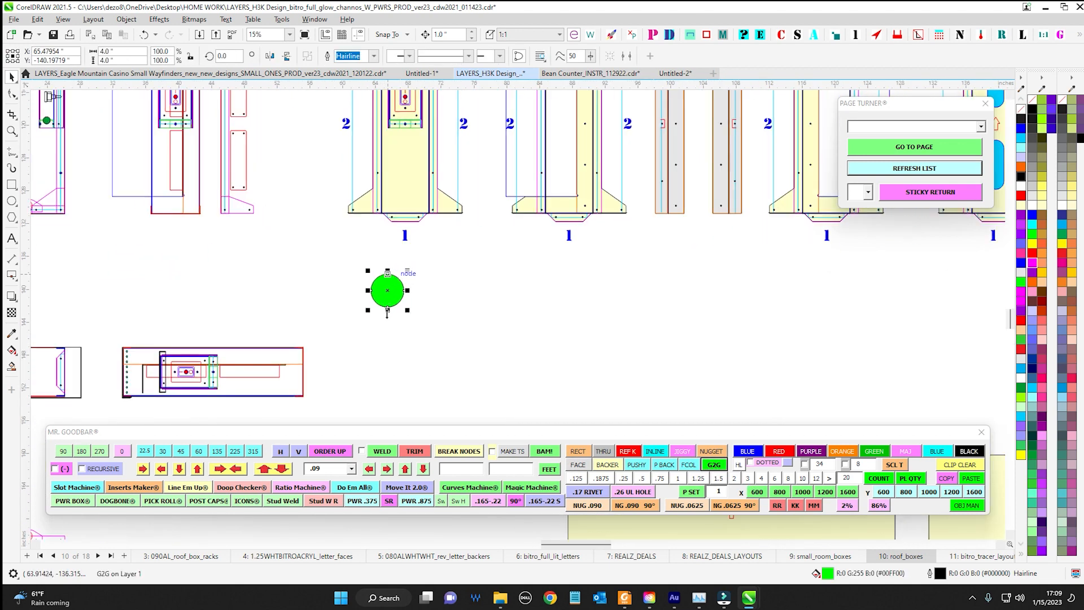
mouse_move(396, 288)
mouse_down()
mouse_move(537, 267)
mouse_move(600, 351)
mouse_move(600, 329)
mouse_move(343, 278)
mouse_move(402, 270)
mouse_up()
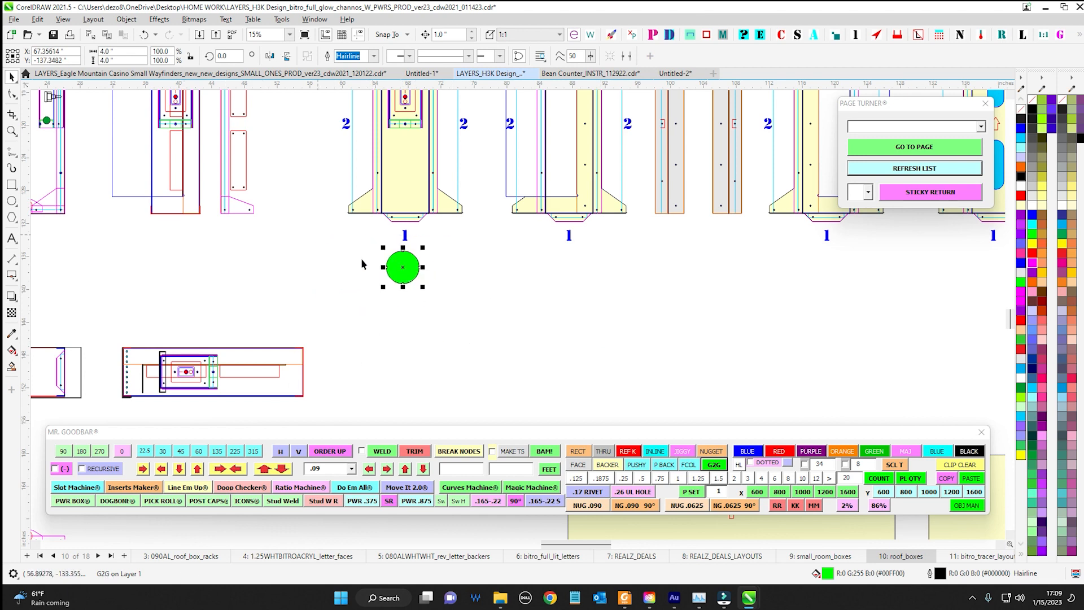
scroll(395, 260, up, 2)
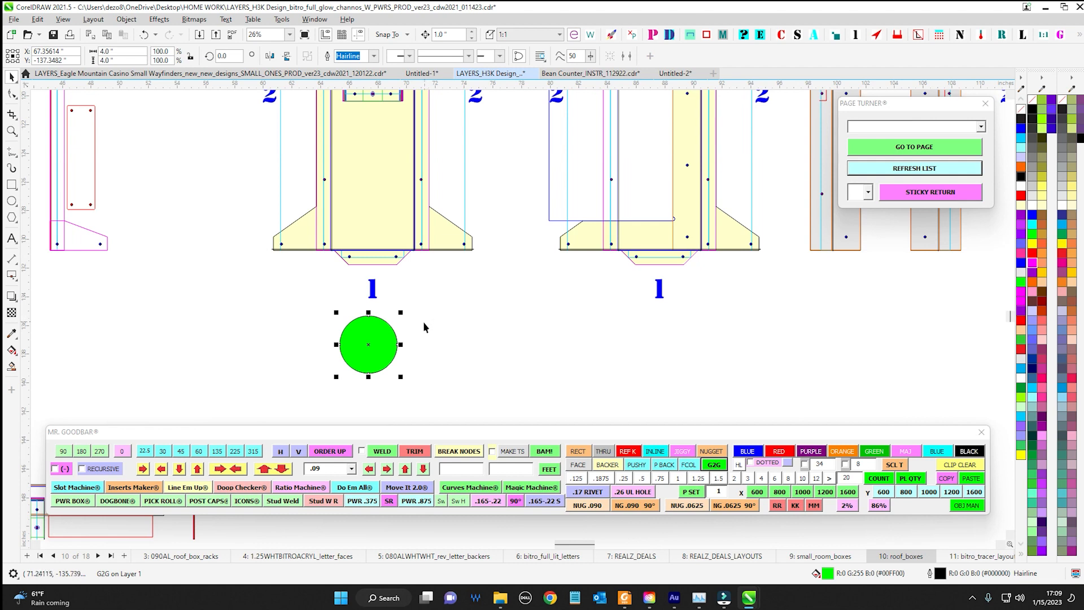
scroll(432, 308, down, 2)
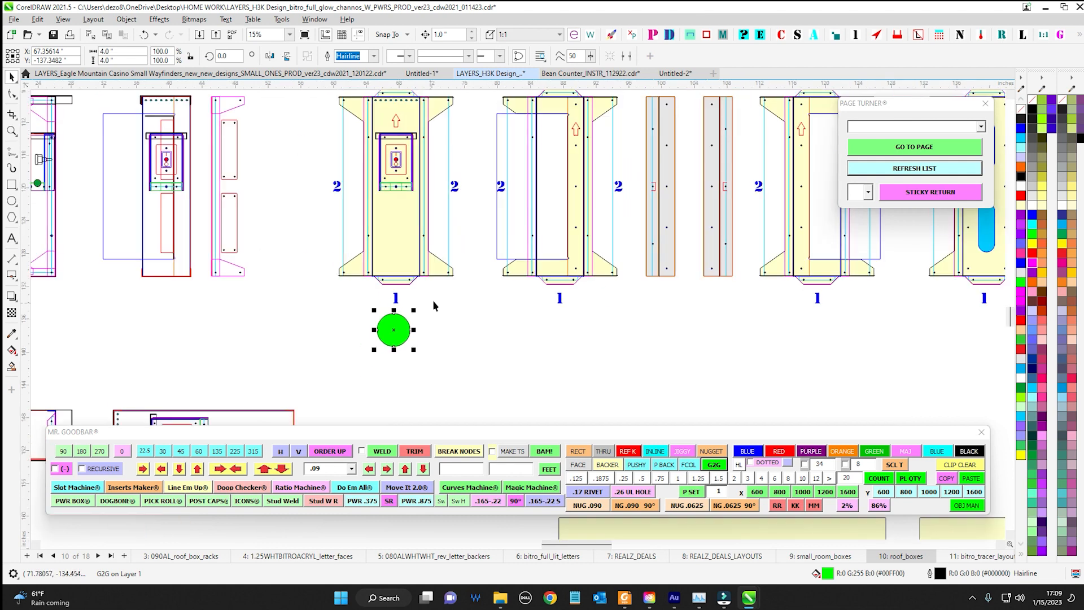
drag(302, 137, 672, 373)
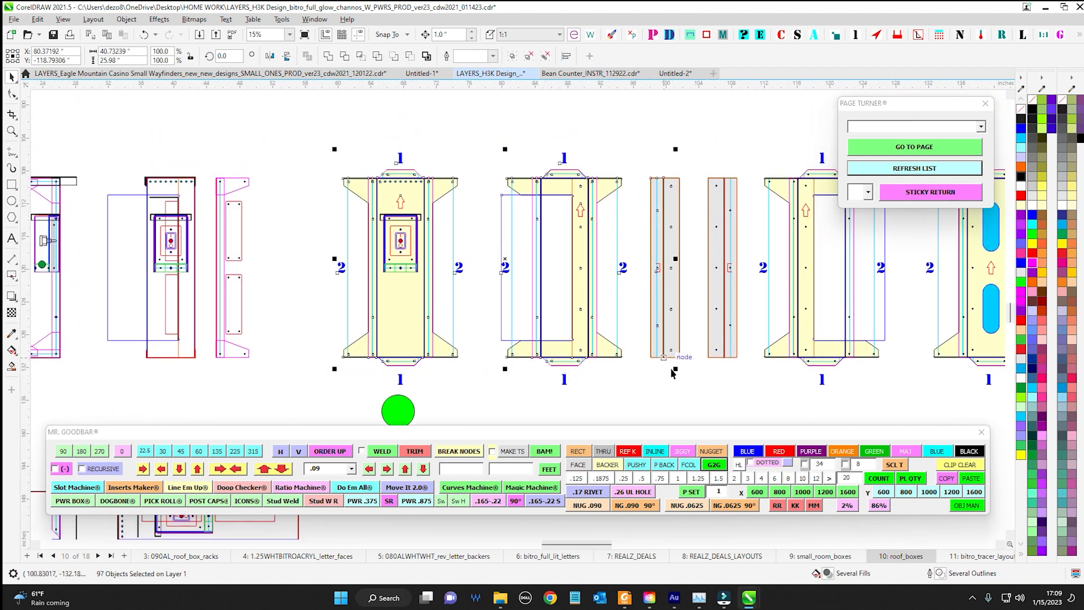
Look over the 063ALWHTWHT_roof_boxes and small_room_boxes pages and return to the roof_boxes page
click(42, 557)
click(267, 557)
scroll(417, 341, down, 2)
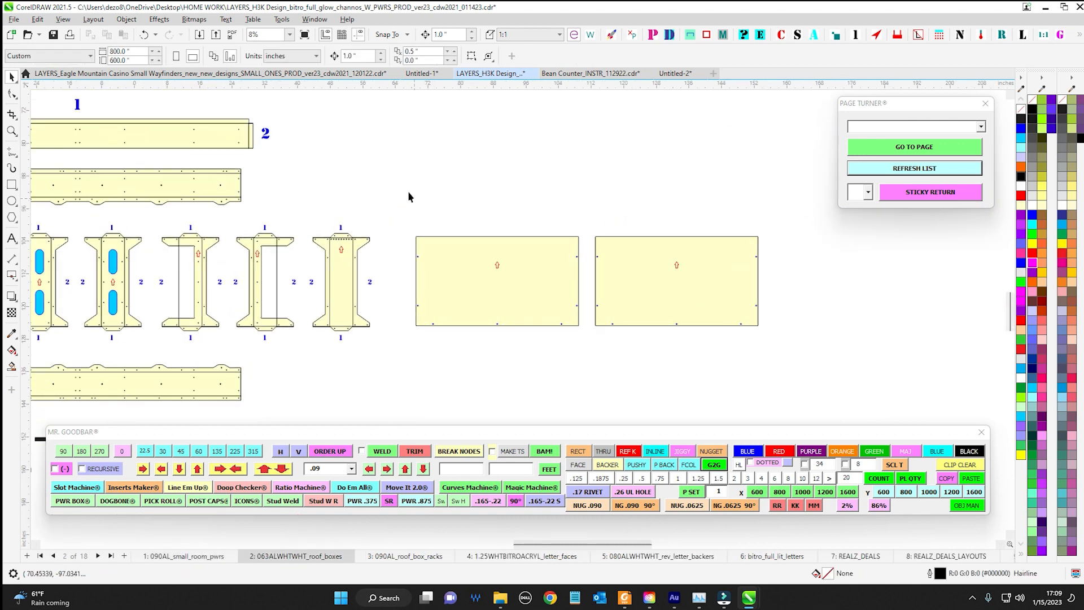
scroll(409, 196, down, 2)
drag(499, 270, 590, 290)
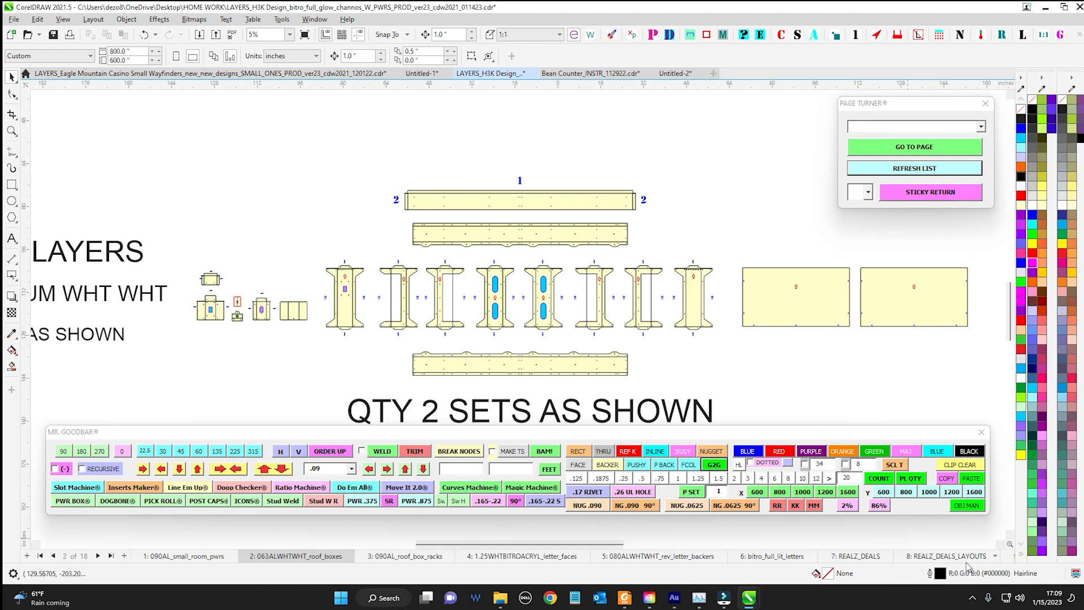
click(1010, 558)
scroll(544, 310, down, 1)
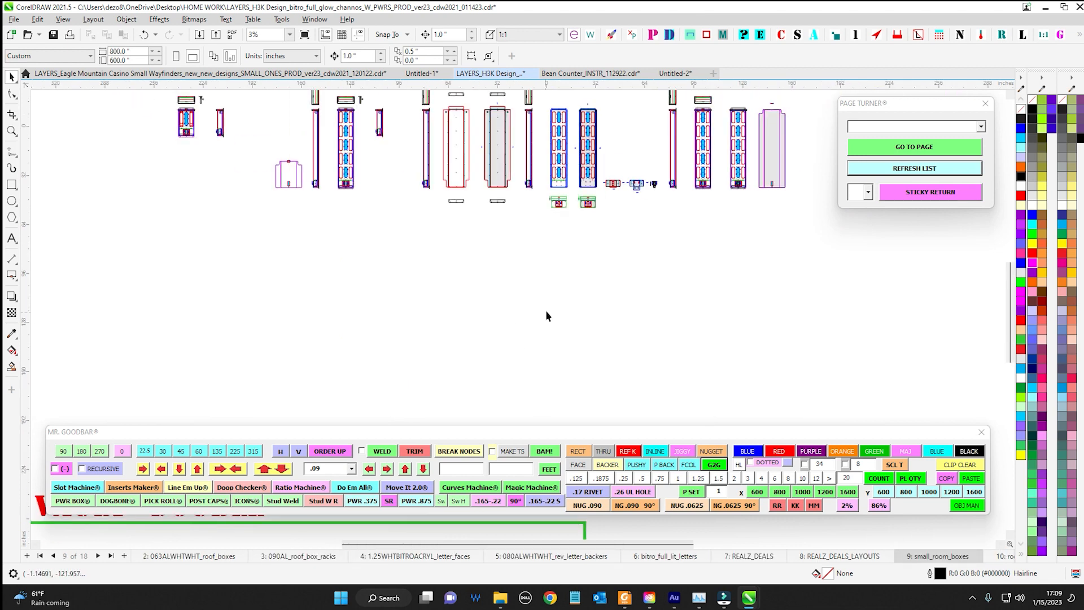
drag(545, 310, 409, 300)
click(999, 559)
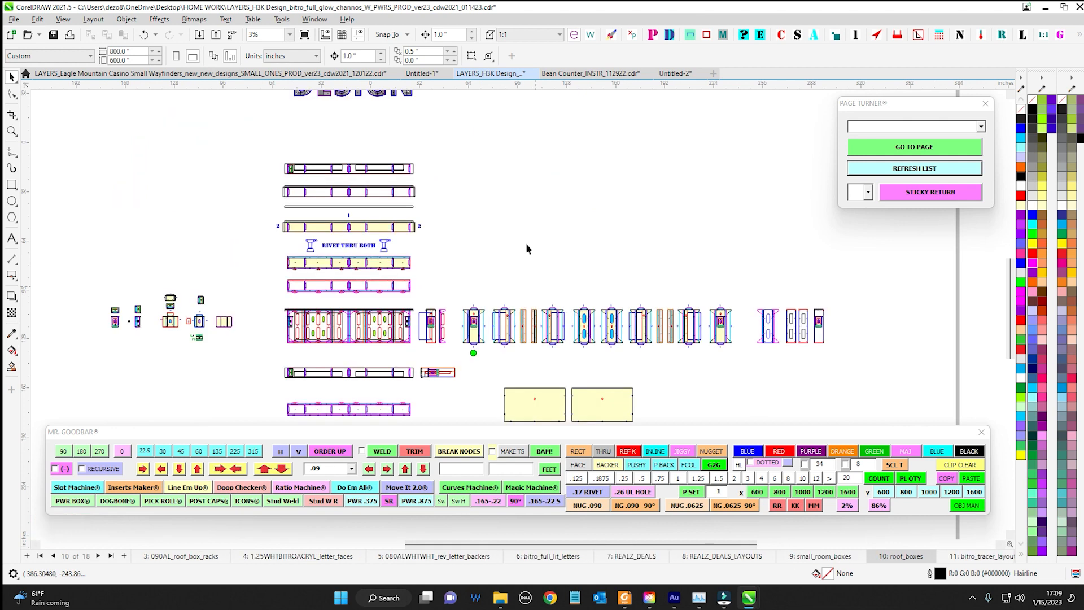
Add a second G2G marker beneath the second yellow upright part of the roof box row
drag(538, 243, 506, 153)
scroll(475, 249, up, 1)
scroll(474, 252, up, 3)
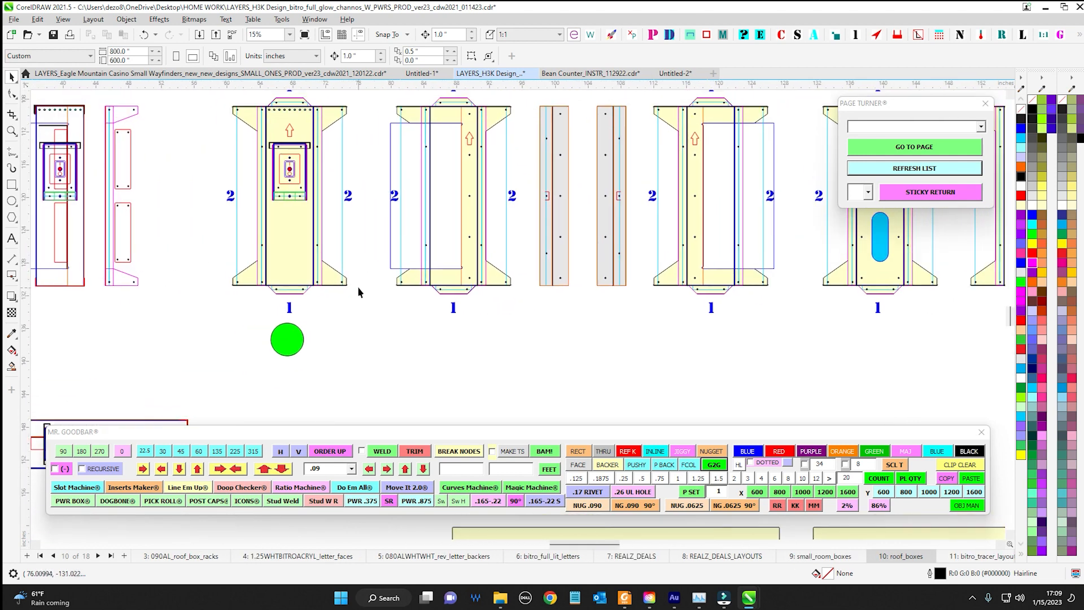
scroll(269, 106, up, 2)
scroll(318, 180, up, 2)
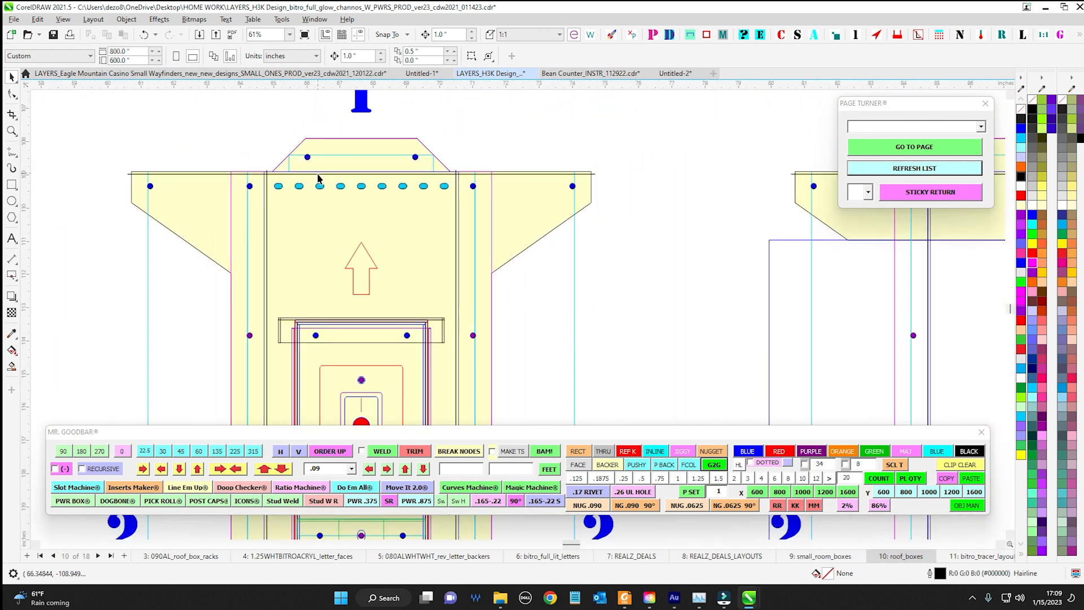
scroll(376, 235, down, 4)
drag(430, 285, 408, 217)
click(363, 320)
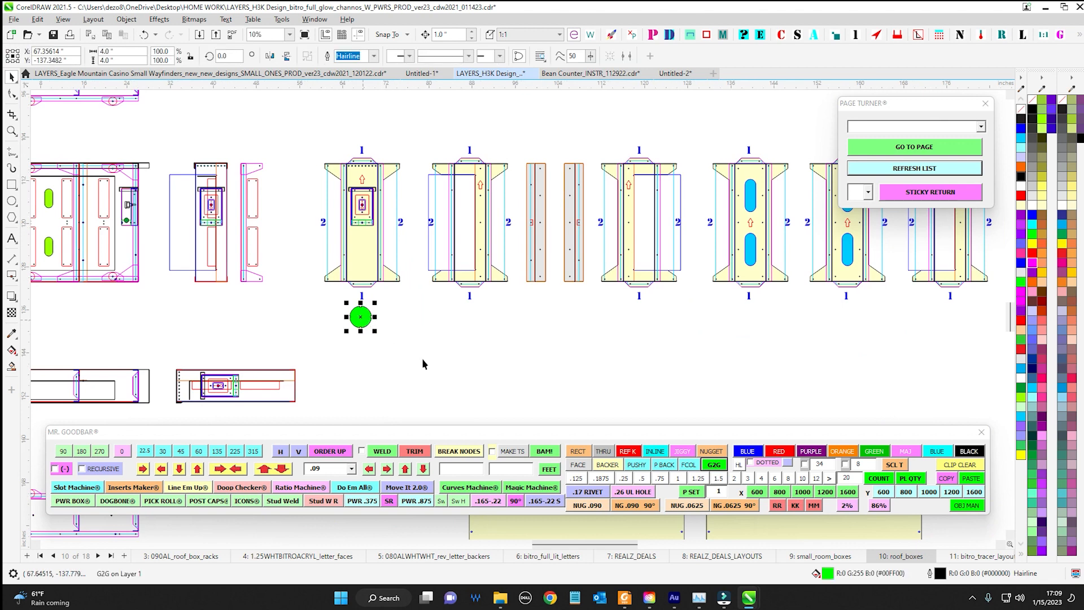
click(712, 465)
drag(518, 314, 473, 300)
scroll(520, 301, up, 1)
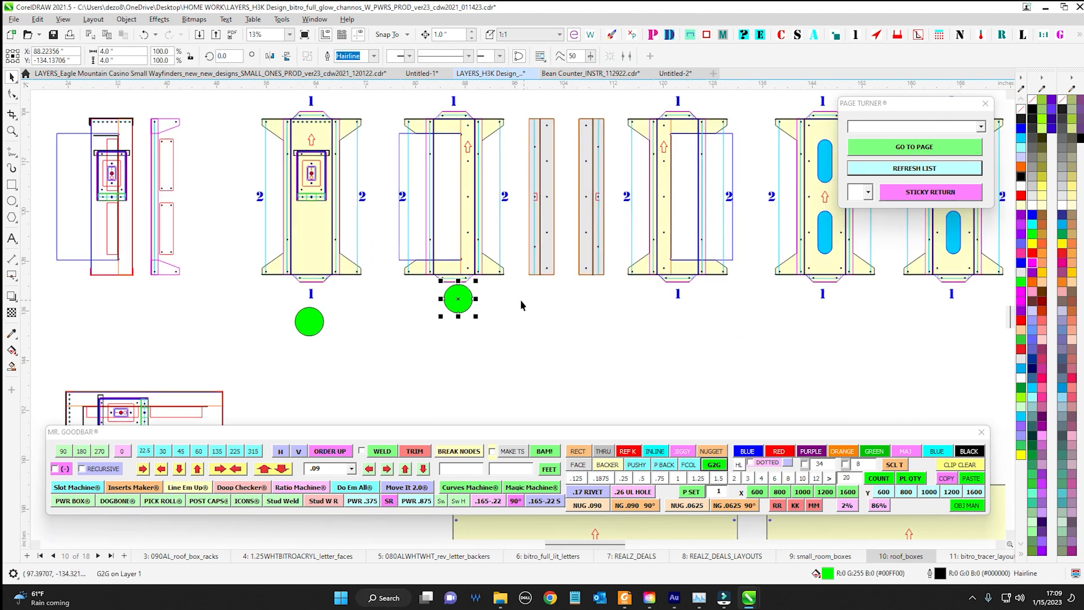
Copy the G2G marker beneath both narrow grey strips and the third yellow upright part
scroll(520, 299, up, 1)
drag(405, 343, 676, 385)
right_click(507, 360)
right_click(587, 355)
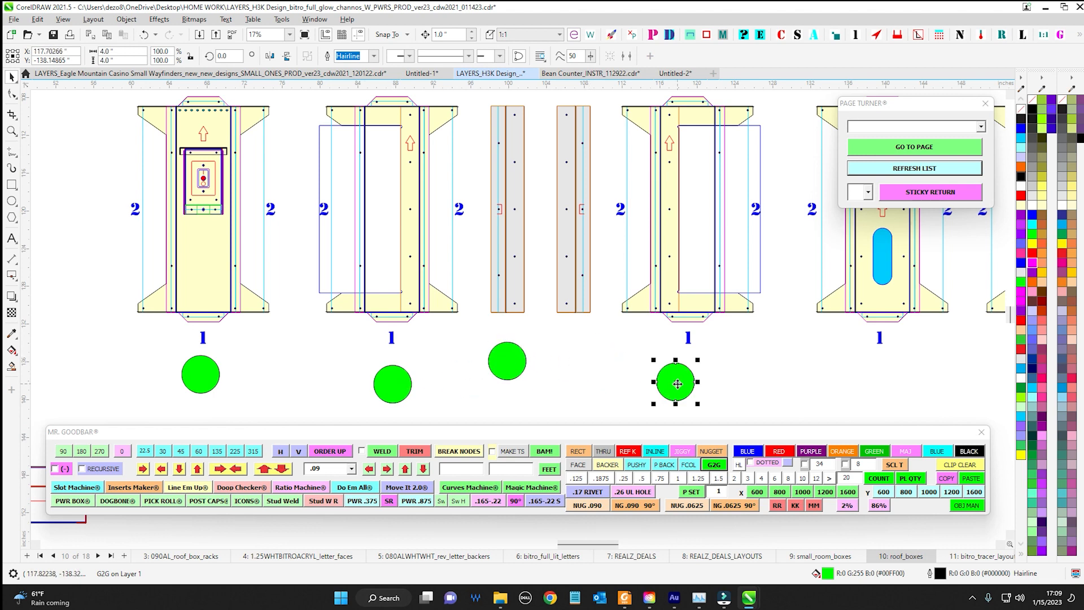
drag(508, 362, 576, 359)
right_click(576, 359)
scroll(577, 359, down, 3)
drag(671, 396, 519, 342)
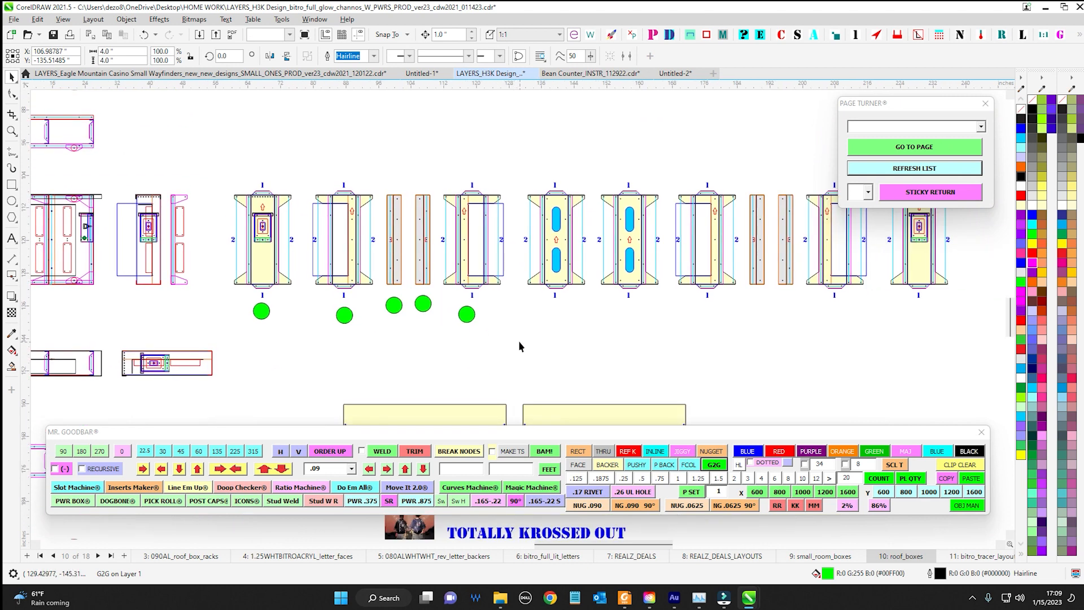
Find all G2G markers within the selected group of upright roof box parts using SEND IT and delete them
click(519, 346)
scroll(521, 346, down, 1)
drag(275, 210, 580, 379)
click(536, 356)
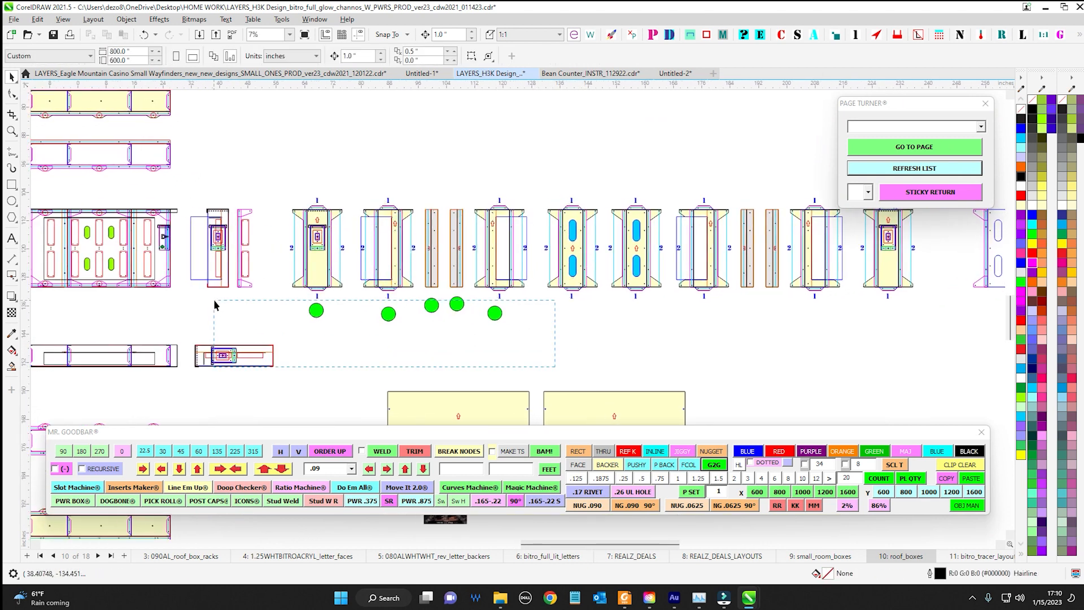
scroll(347, 270, down, 2)
drag(299, 214, 526, 335)
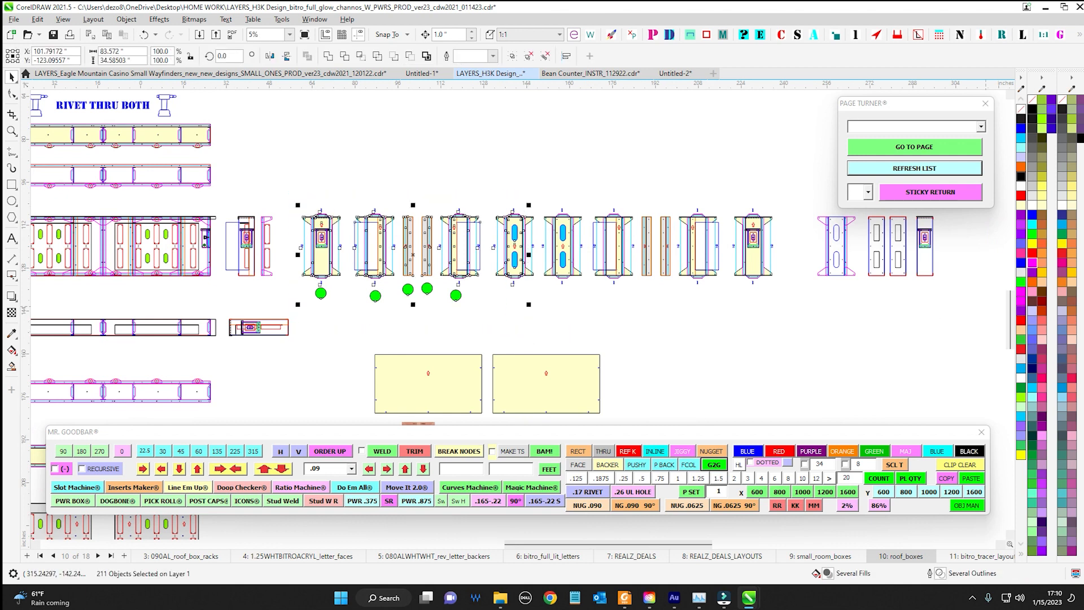
click(797, 35)
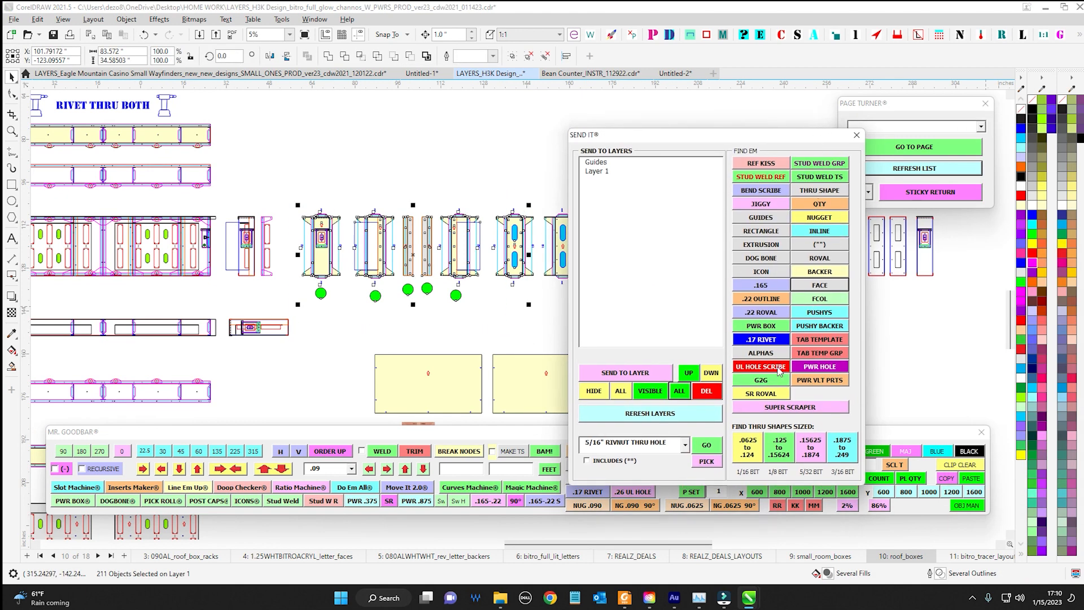
click(762, 381)
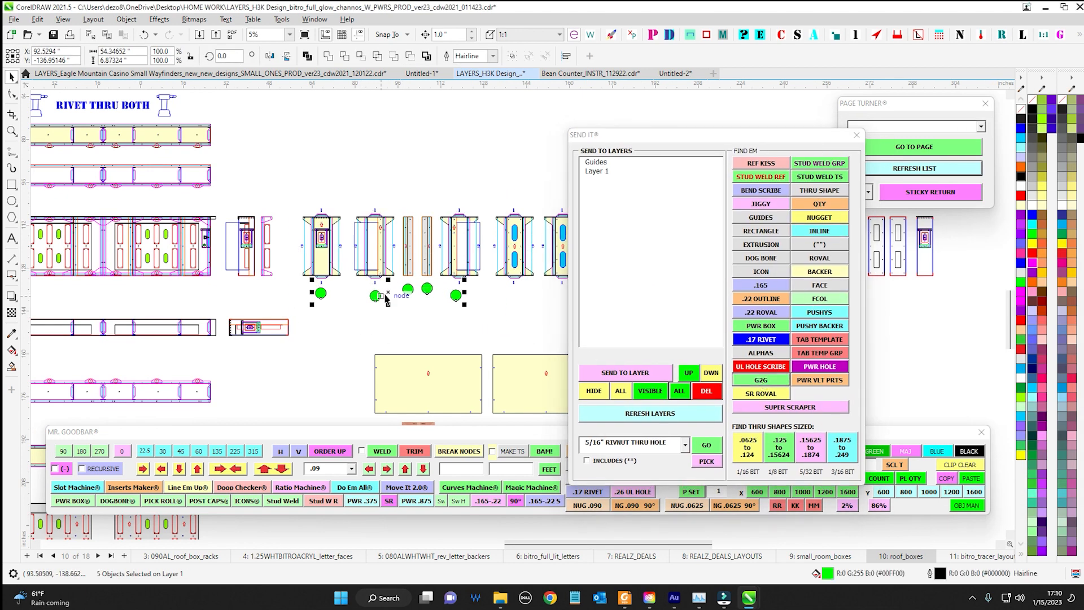
key(Delete)
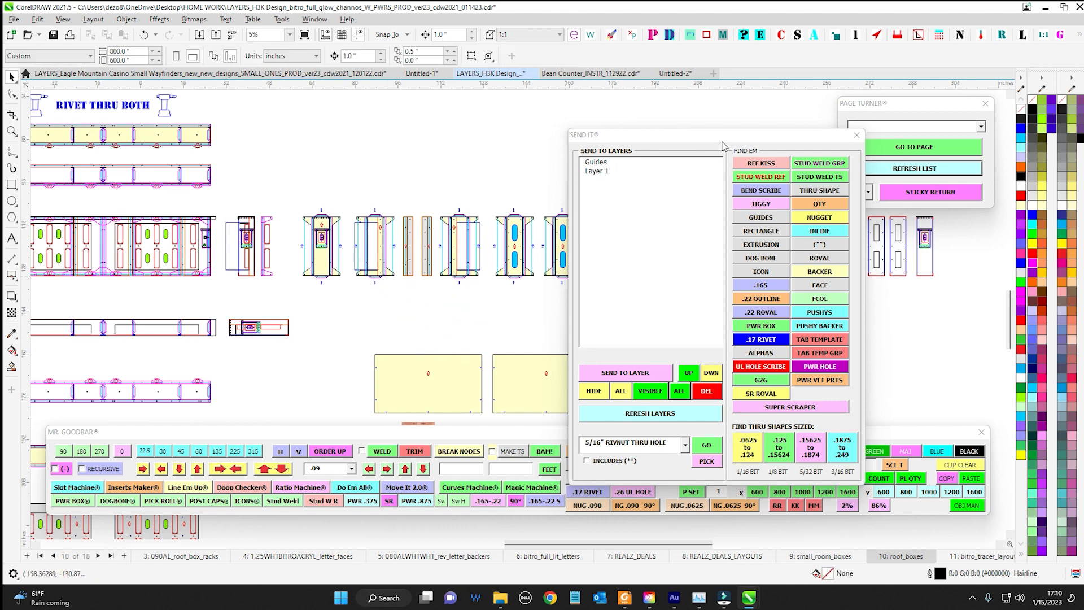
Move the SEND IT window off the drawing and place a new G2G marker below the middle of the upright parts row
drag(723, 139, 1083, 145)
scroll(475, 232, up, 4)
scroll(503, 178, down, 3)
drag(515, 178, 505, 176)
click(715, 465)
scroll(562, 299, up, 1)
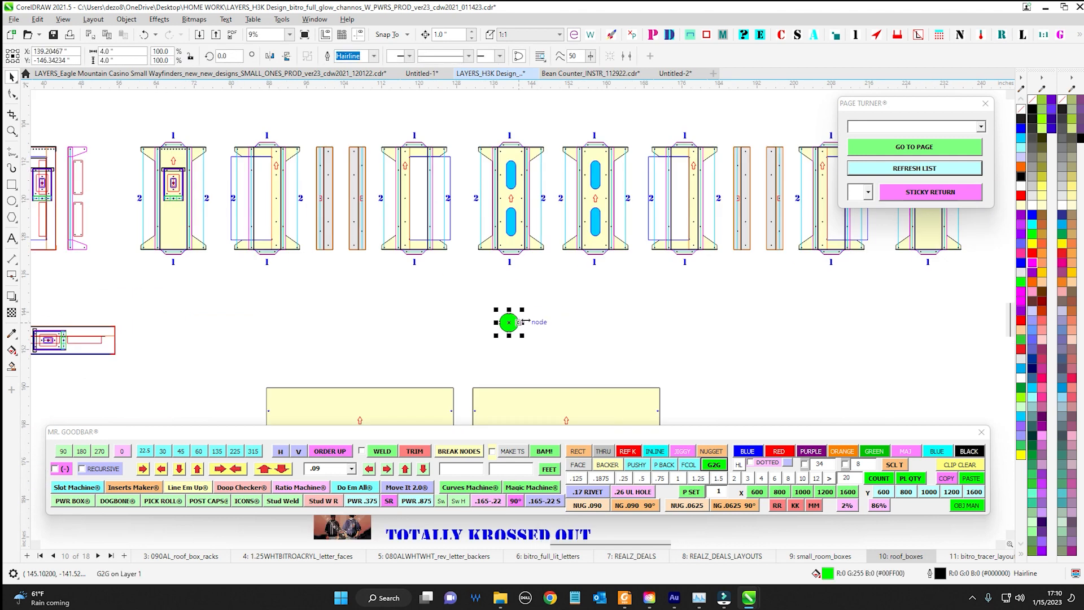
Scatter copies of the G2G marker below the upright parts, on both sides of the large yellow panels, and beside the lower yellow strip
drag(517, 292, 517, 291)
drag(517, 291, 671, 319)
right_click(592, 268)
right_click(709, 302)
right_click(807, 294)
scroll(804, 299, down, 1)
right_click(672, 319)
drag(671, 319, 372, 328)
right_click(354, 308)
right_click(371, 329)
scroll(378, 325, up, 1)
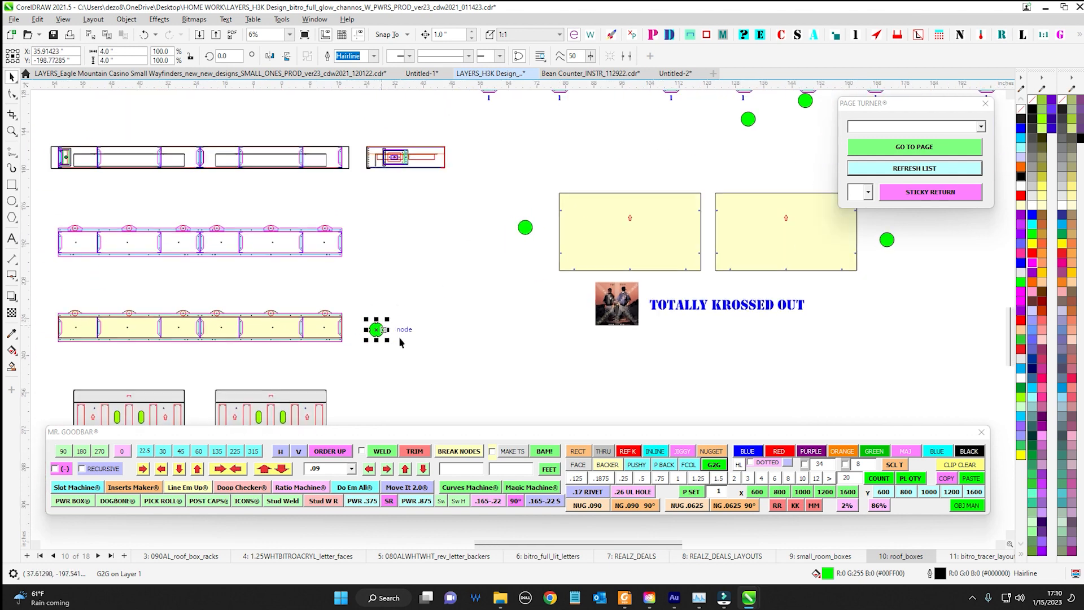
Select every object on the roof_boxes page, then clear the selection
scroll(416, 362, down, 4)
scroll(469, 179, down, 2)
scroll(474, 236, down, 2)
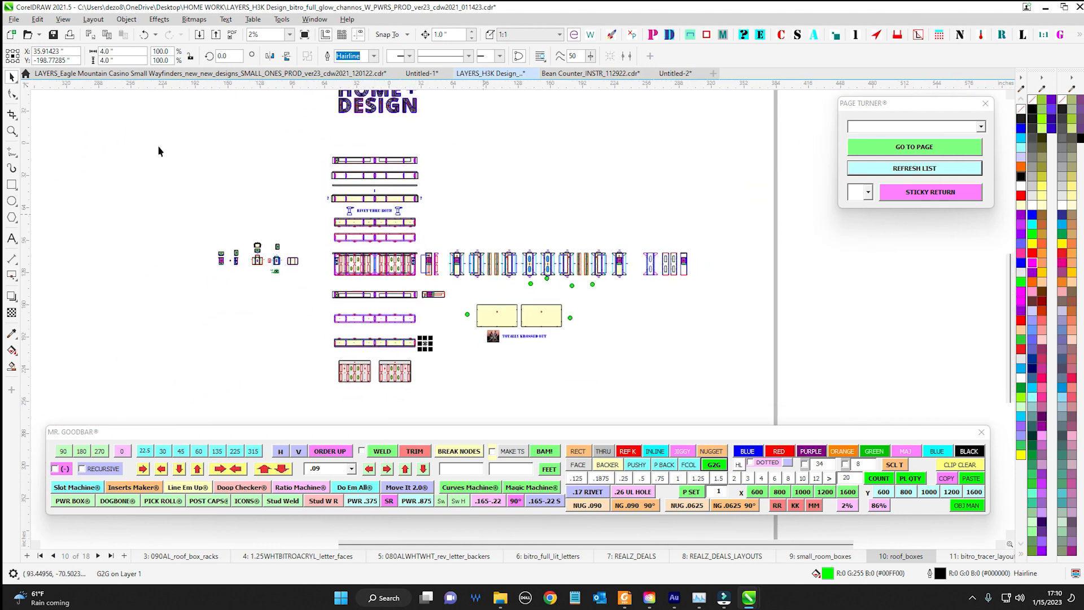
key(ctrl+a)
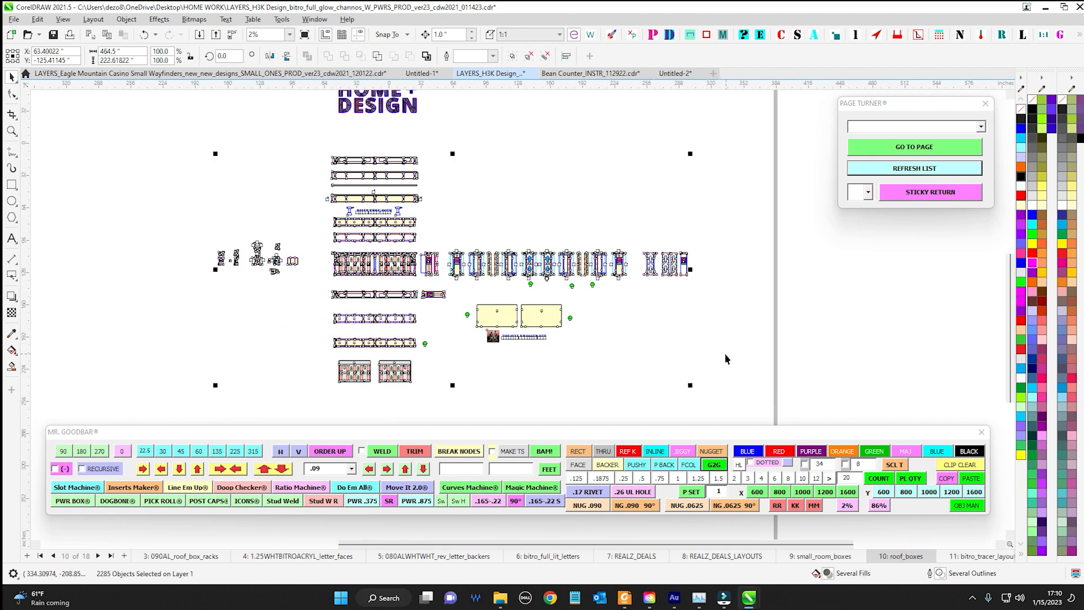
scroll(714, 346, up, 1)
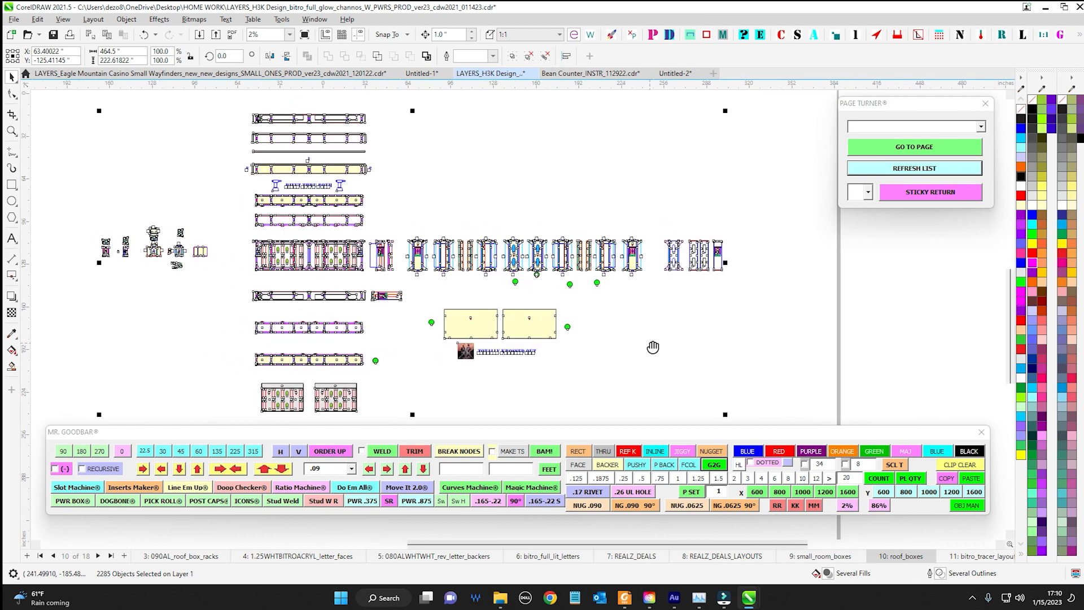
scroll(480, 201, up, 1)
click(480, 201)
drag(481, 201, 591, 226)
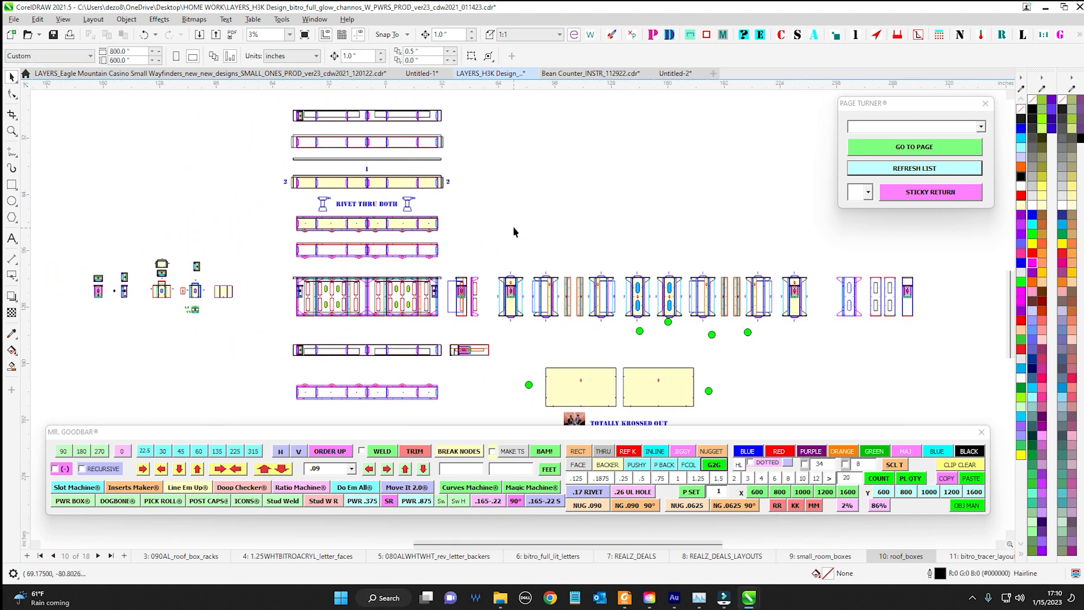
Move the Mr. Goodbar window over the drawing and back beneath the parts, slightly lower than before
scroll(507, 228, down, 1)
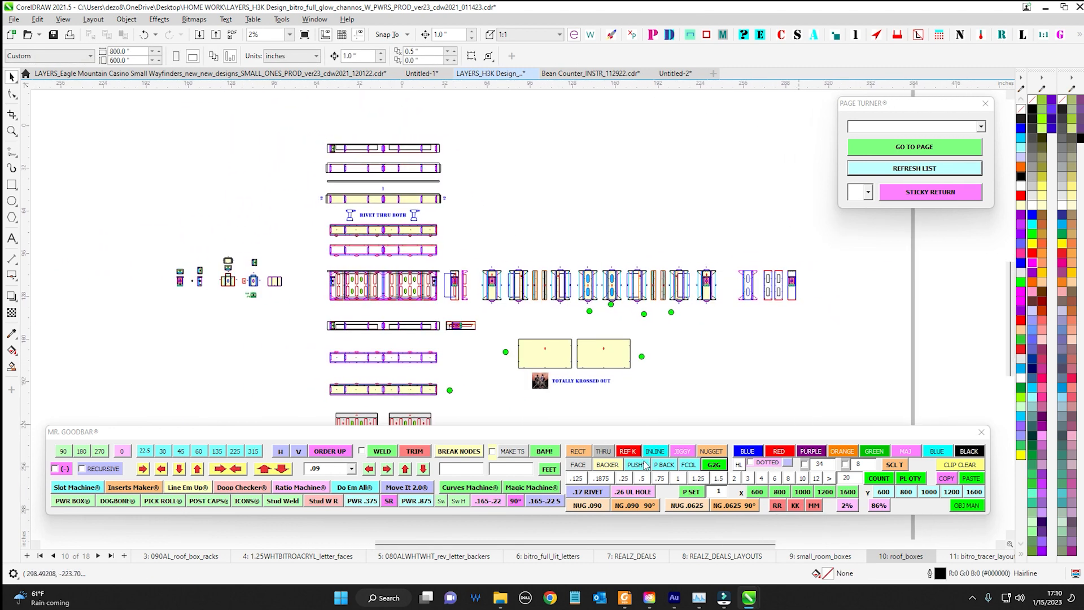
drag(659, 438, 475, 331)
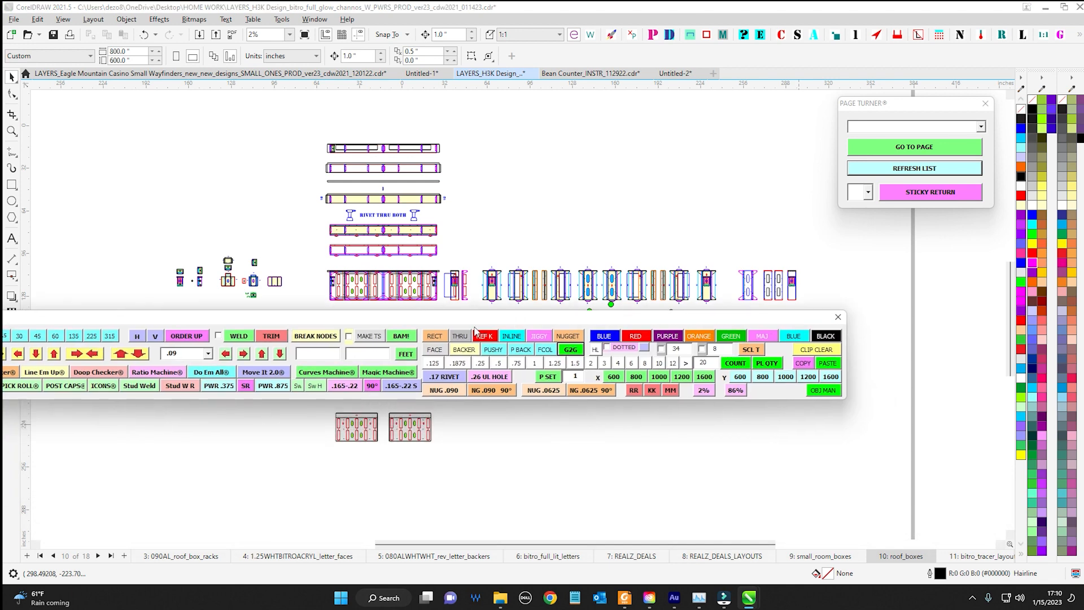
drag(582, 319, 684, 332)
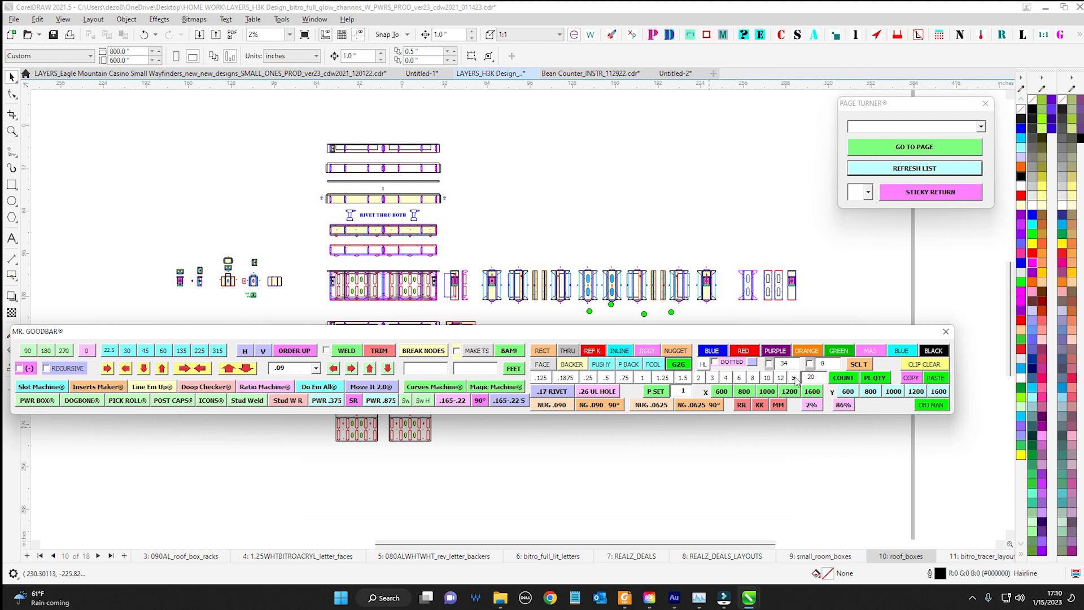
drag(776, 333, 813, 450)
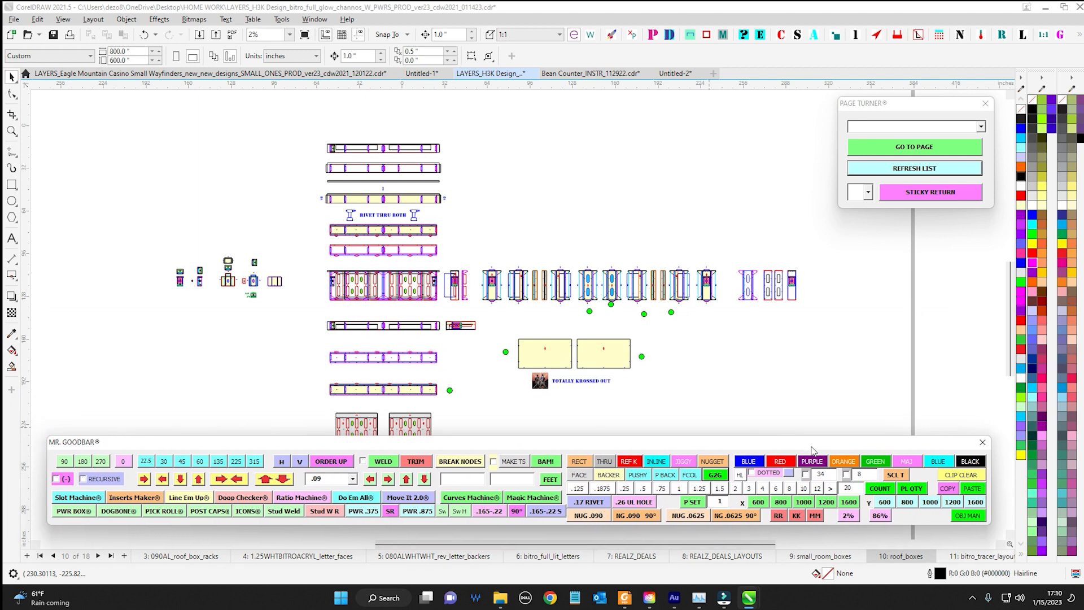
drag(741, 396, 728, 346)
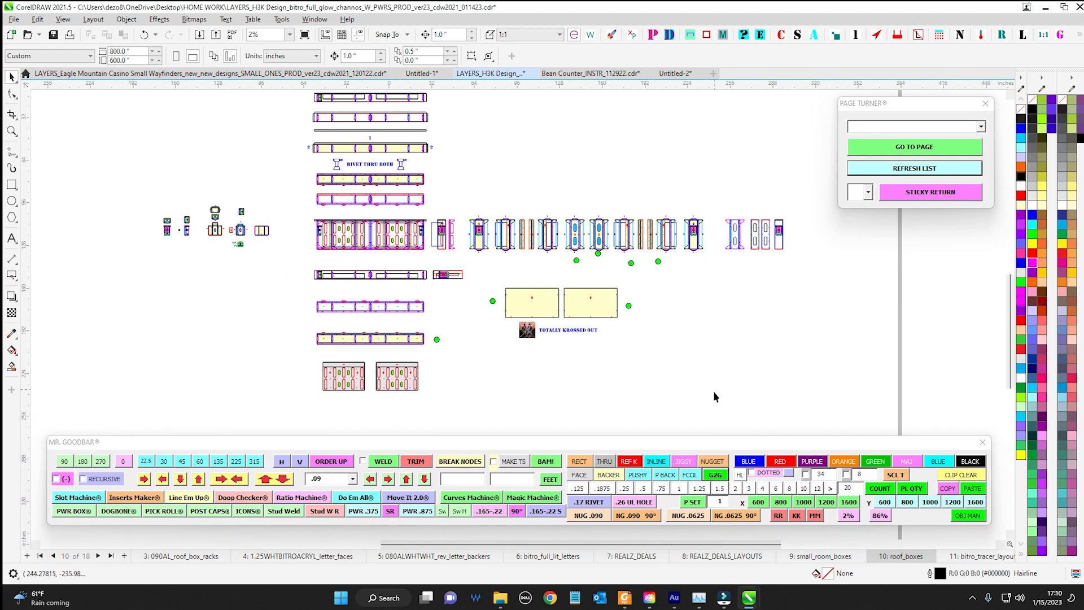
Select the RIVET THRU BOTH label and the number 1 above the yellow strip in turn
scroll(555, 168, up, 5)
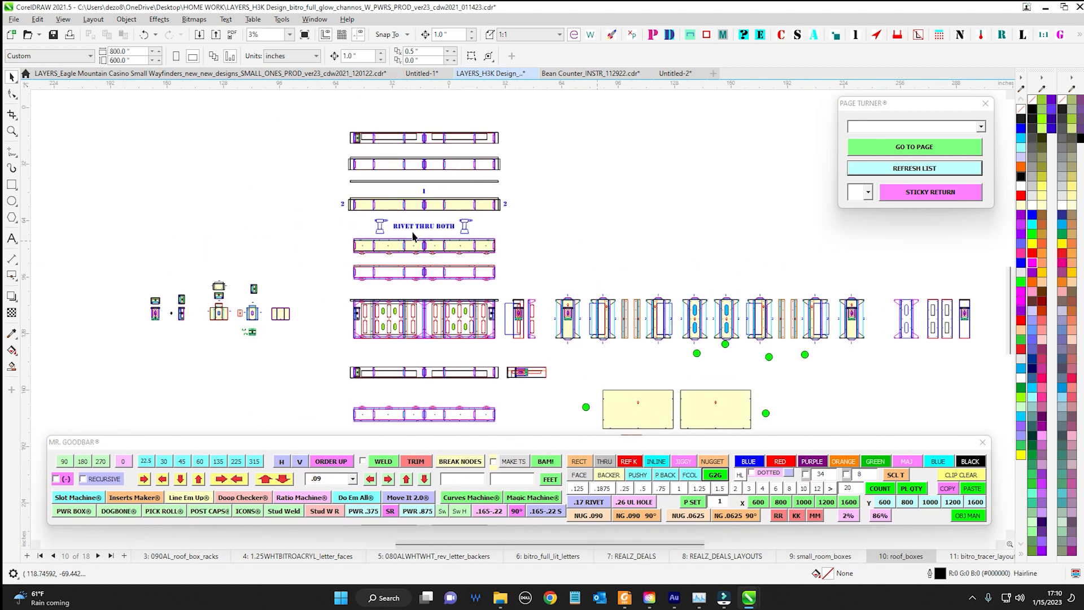
scroll(436, 262, up, 1)
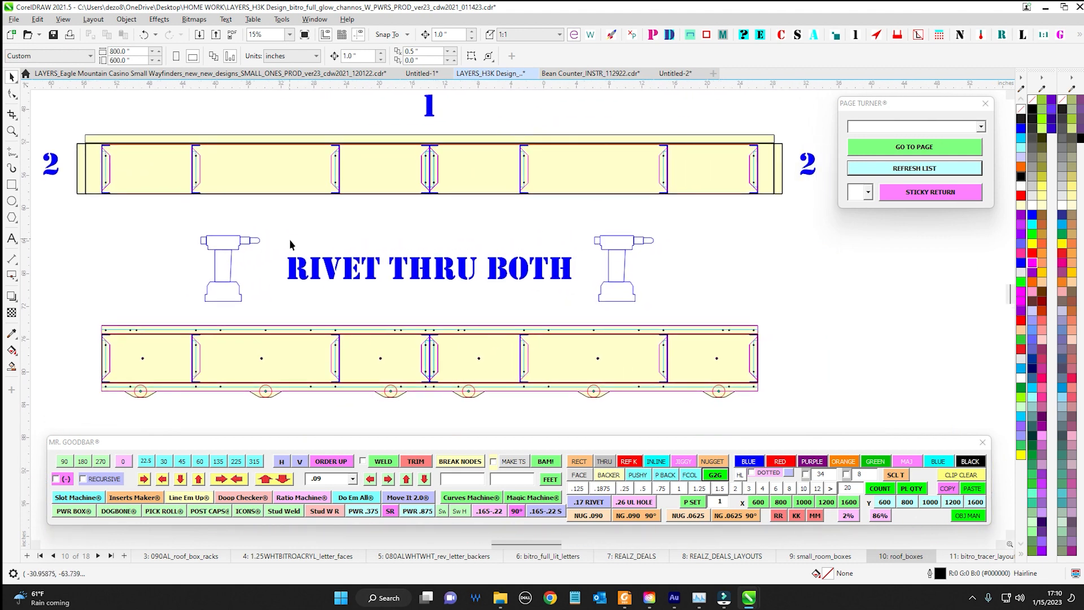
click(438, 263)
scroll(446, 226, down, 1)
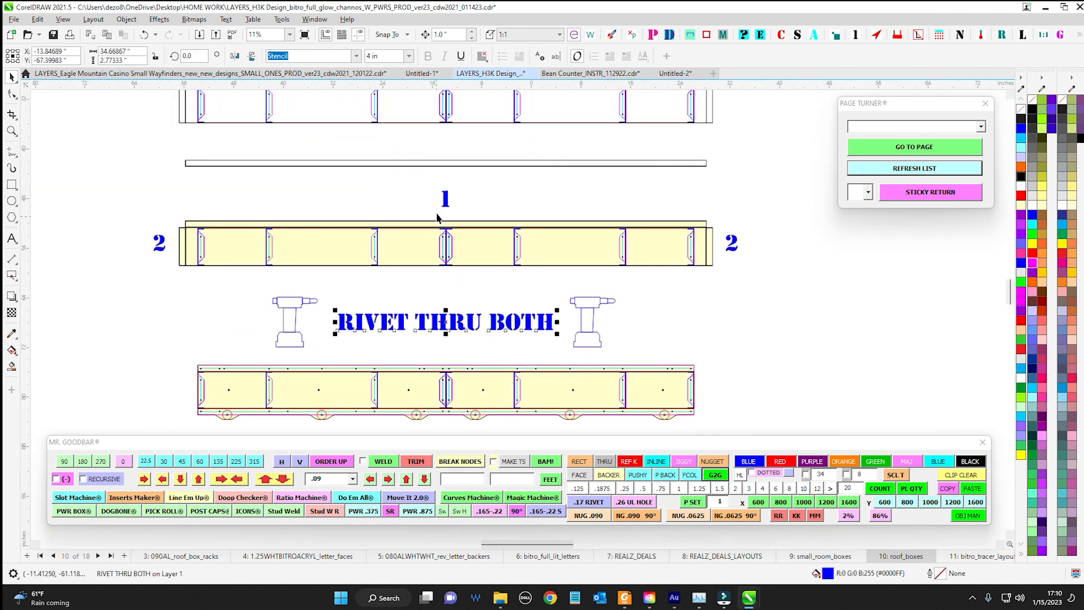
scroll(473, 215, up, 1)
click(475, 217)
scroll(474, 217, down, 2)
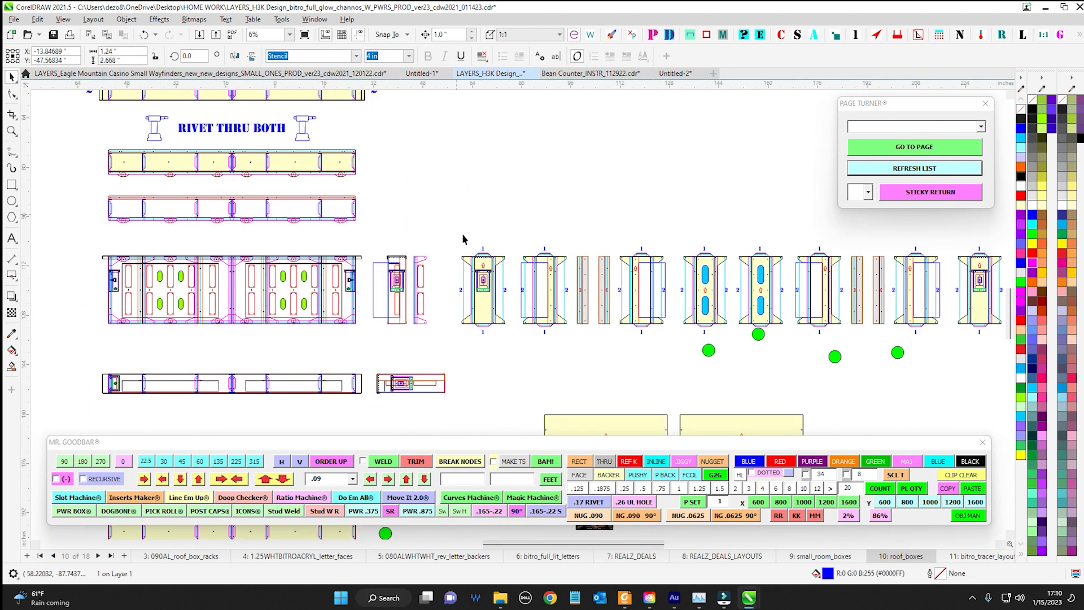
Select the TOTALLY KROSSED OUT label below the two large yellow panels
scroll(477, 228, down, 1)
drag(495, 250, 412, 218)
scroll(413, 217, up, 2)
scroll(418, 213, down, 1)
drag(472, 348, 626, 279)
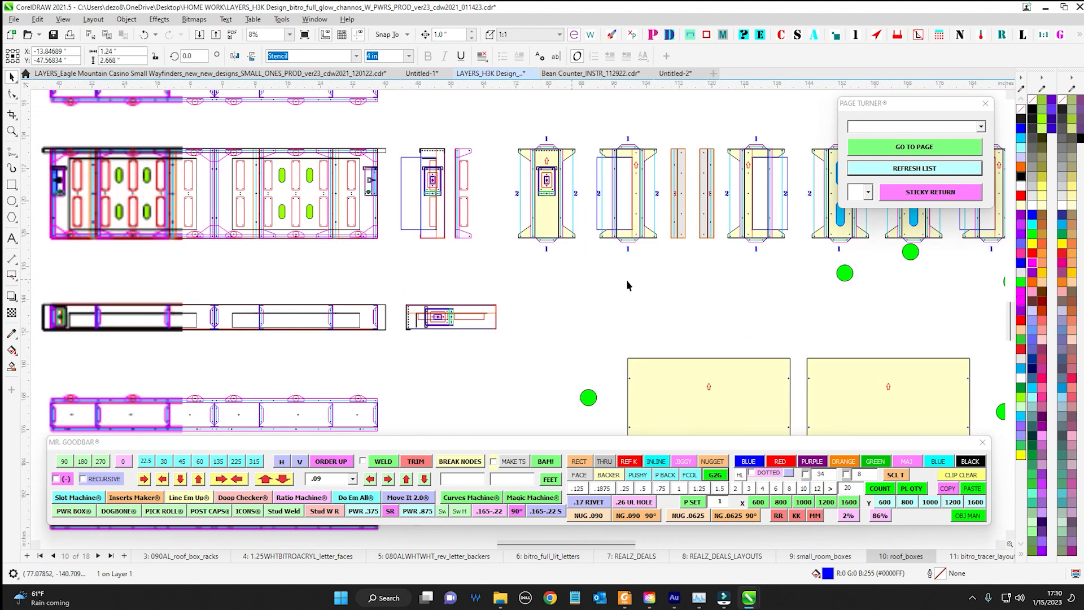
scroll(626, 281, down, 1)
drag(602, 319, 442, 238)
scroll(548, 342, up, 1)
drag(548, 341, 567, 381)
scroll(808, 391, down, 1)
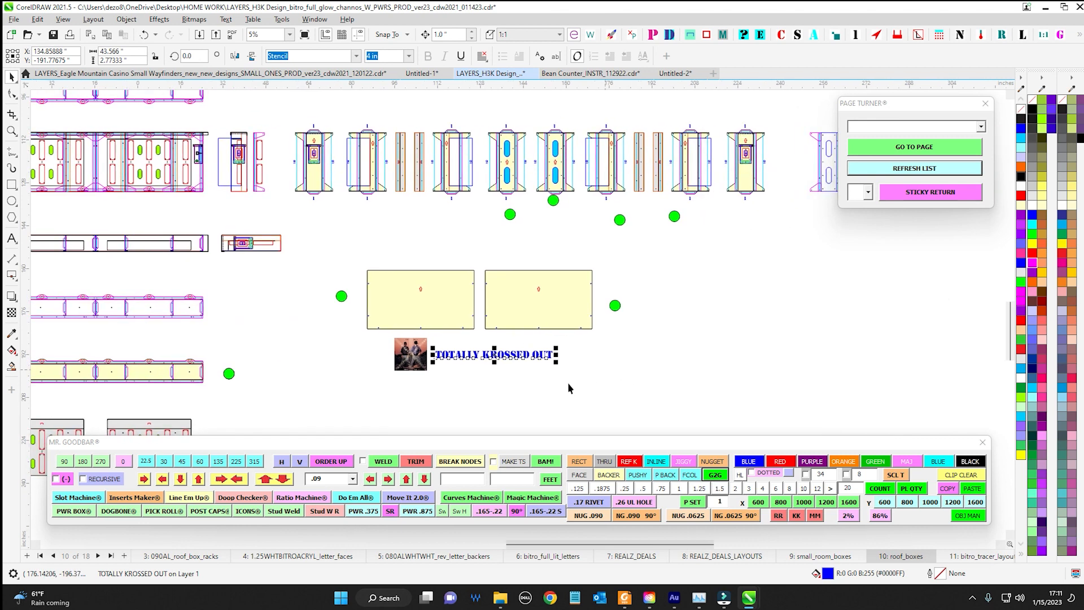
Inspect the character properties of the TOTALLY KROSSED OUT label, then move the Properties window off the drawing
scroll(527, 366, up, 2)
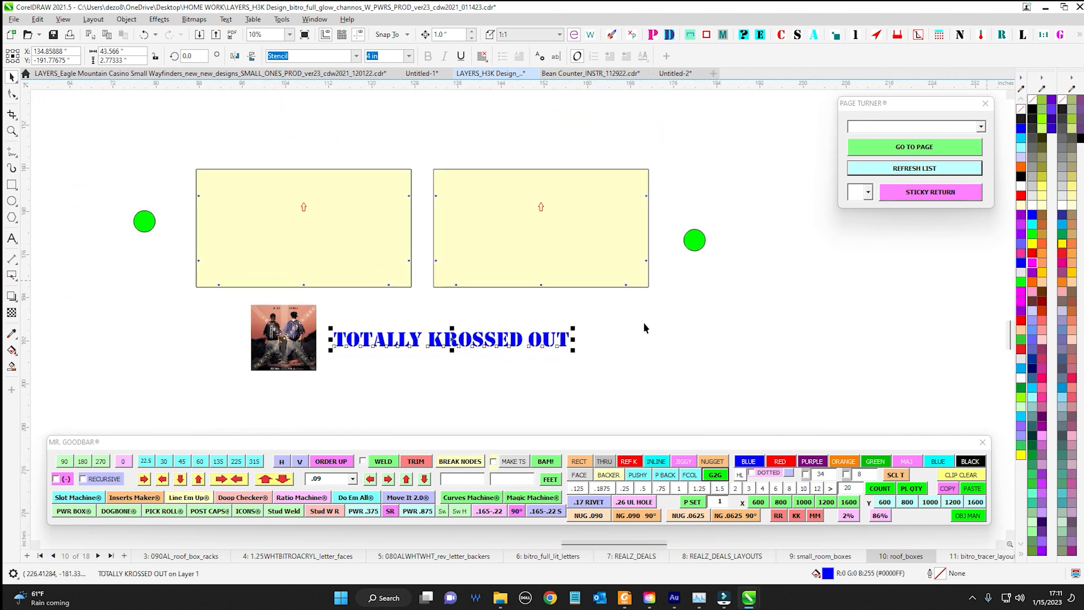
scroll(428, 317, up, 1)
scroll(531, 333, down, 1)
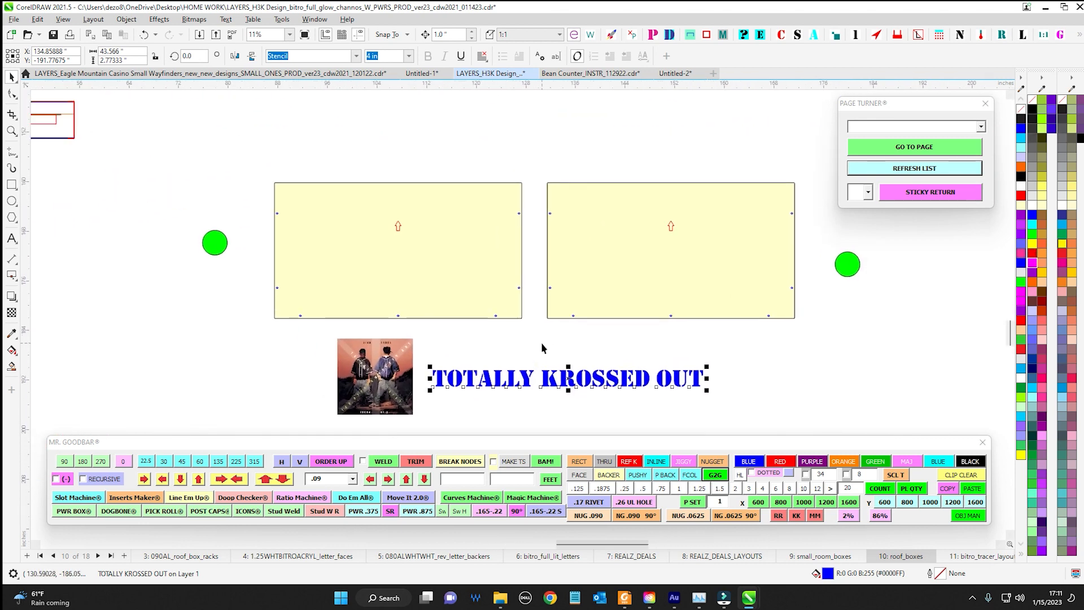
scroll(605, 404, down, 1)
scroll(587, 391, down, 1)
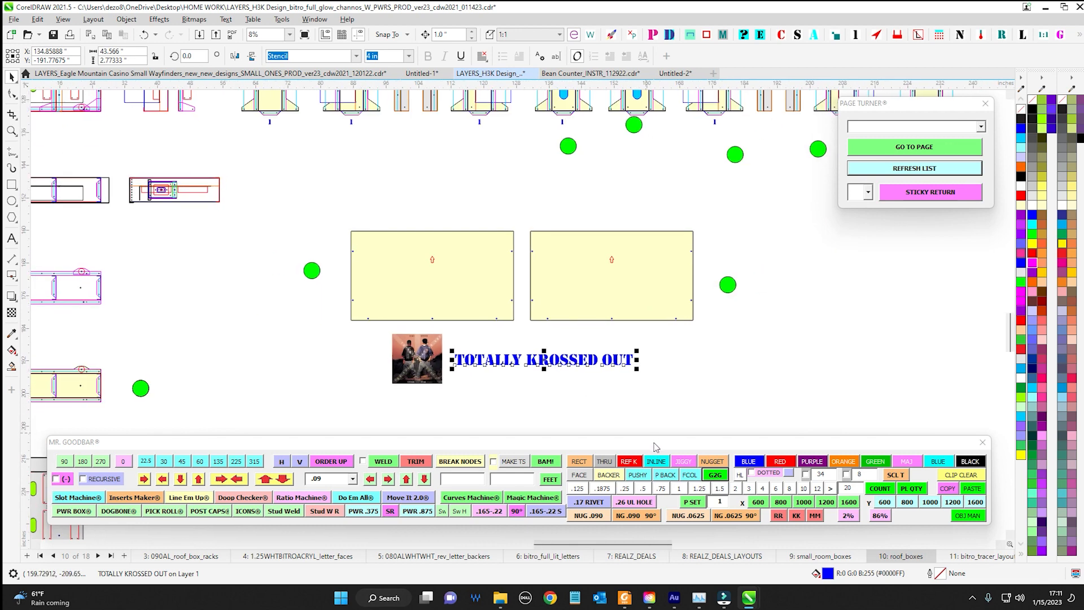
key(alt+Return)
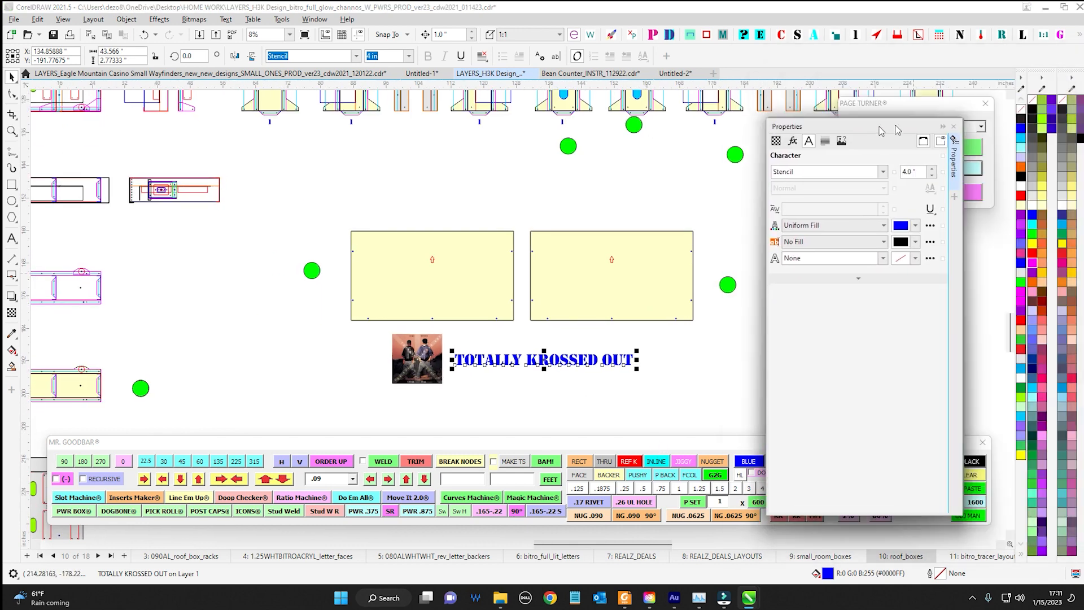
drag(900, 125, 854, 117)
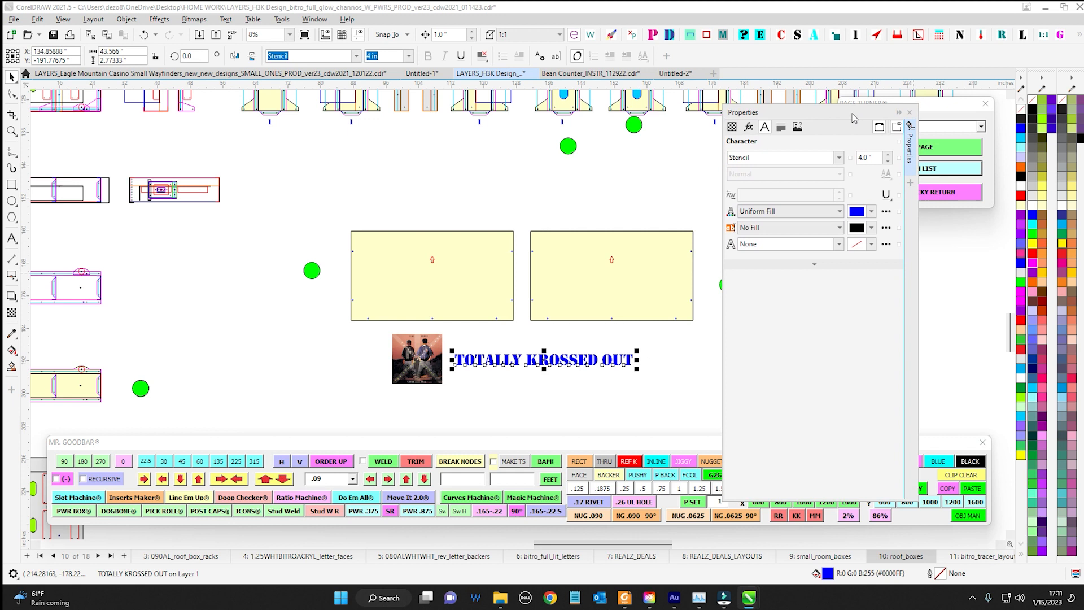
click(665, 379)
click(631, 362)
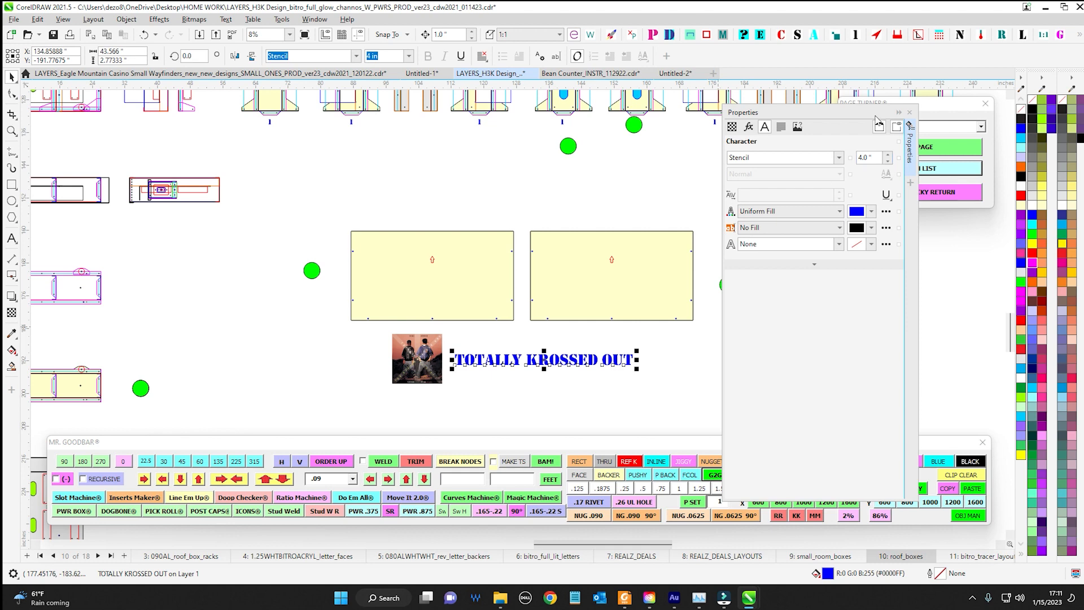
drag(844, 115, 1083, 101)
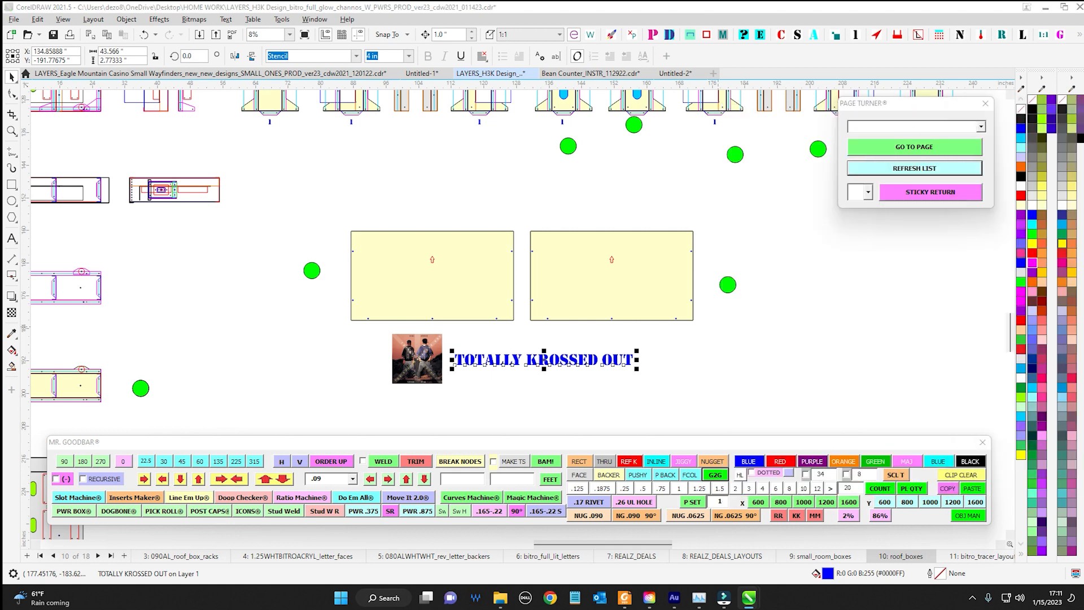
Examine the TOTALLY KROSSED OUT label, the large yellow panels and the upright parts row above them
scroll(624, 372, up, 1)
click(526, 314)
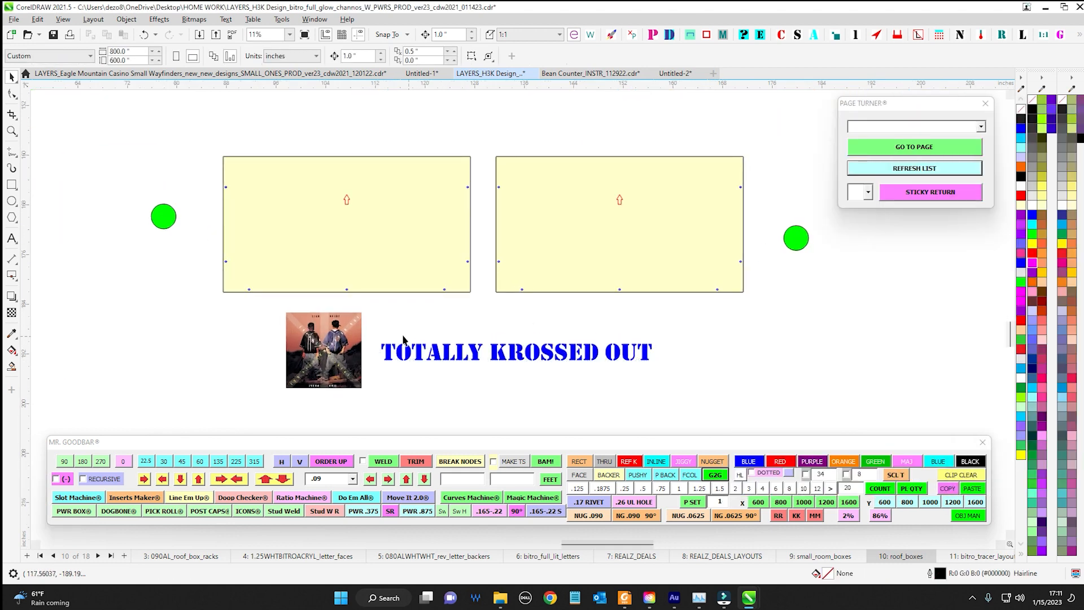
drag(822, 396, 819, 396)
scroll(706, 392, down, 3)
drag(690, 383, 687, 325)
scroll(452, 323, up, 1)
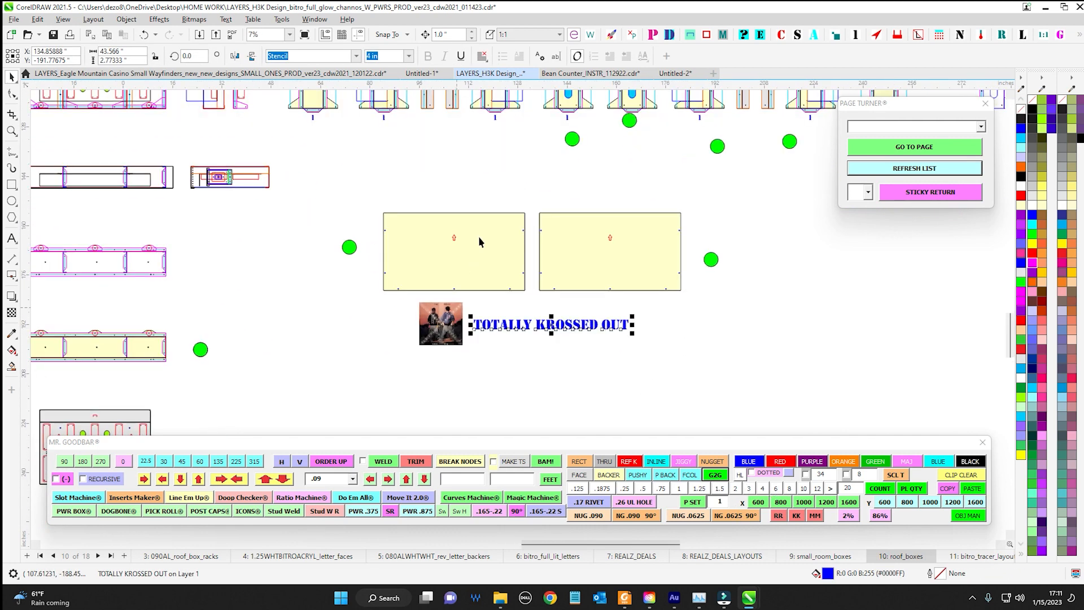
drag(479, 240, 517, 387)
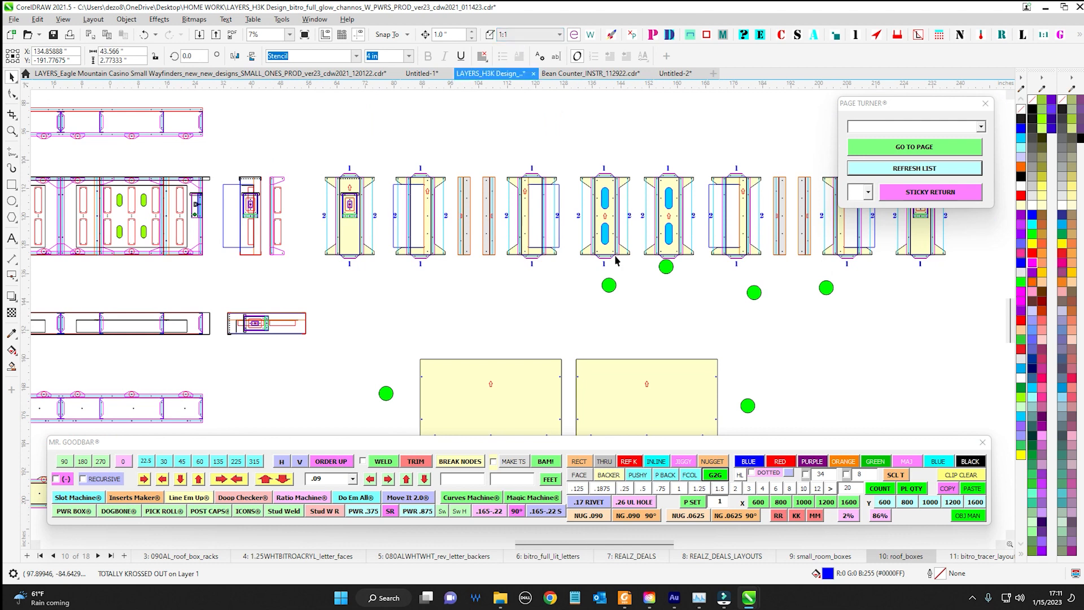
drag(642, 327, 630, 175)
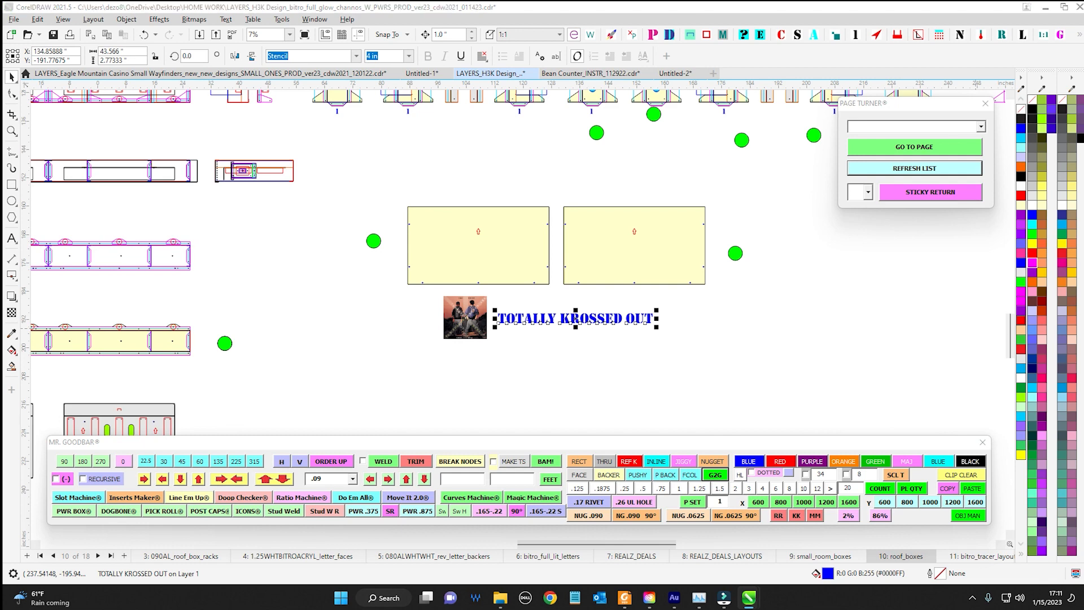
Bring the Stencil Machine window beside the TOTALLY KROSSED OUT label and place a 1.5 in red-outlined letter V on the label
drag(1083, 241, 853, 281)
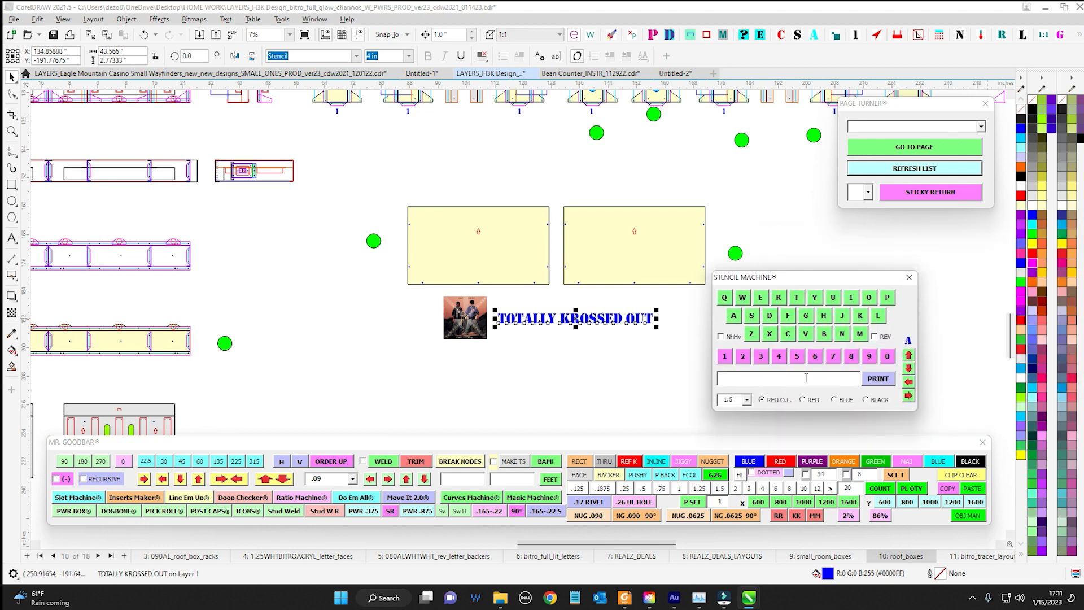
click(806, 334)
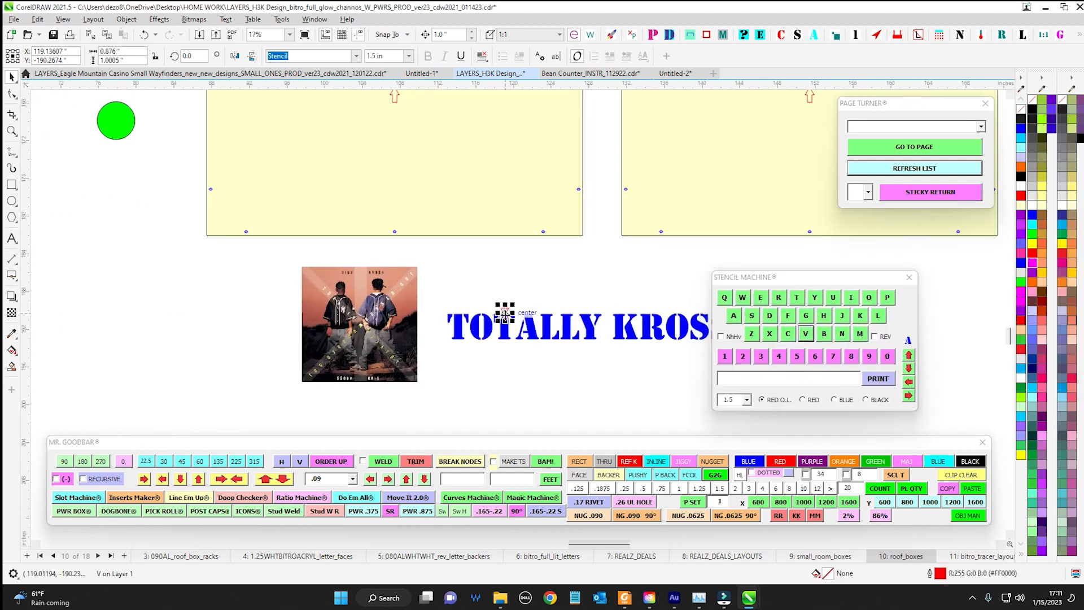
Place the stencil characters 7 and B in blue at size 4 beneath the TOTALLY KROSSED OUT label
click(835, 400)
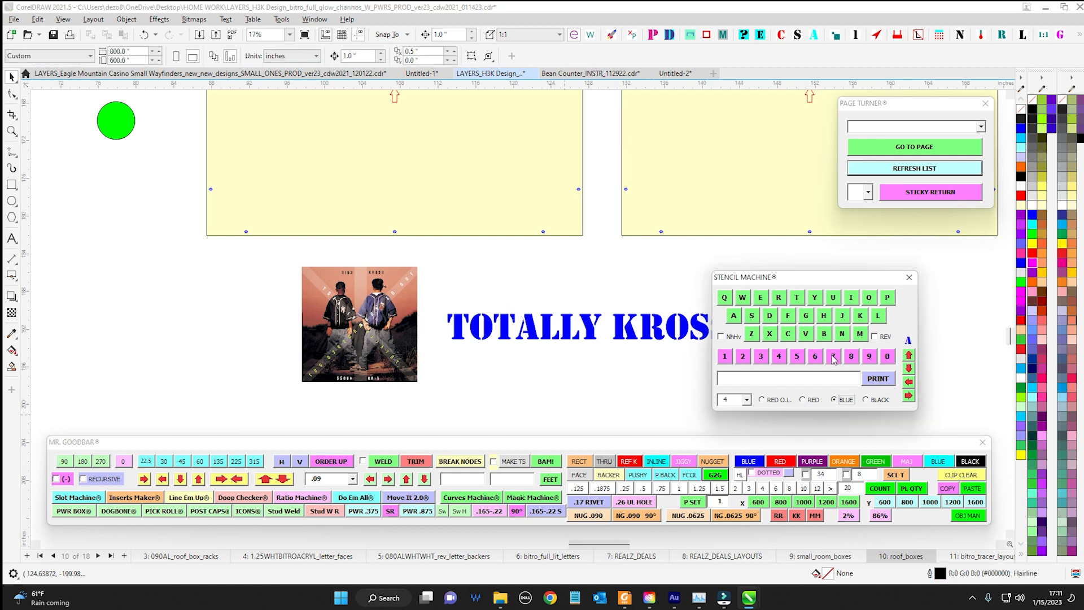
click(834, 356)
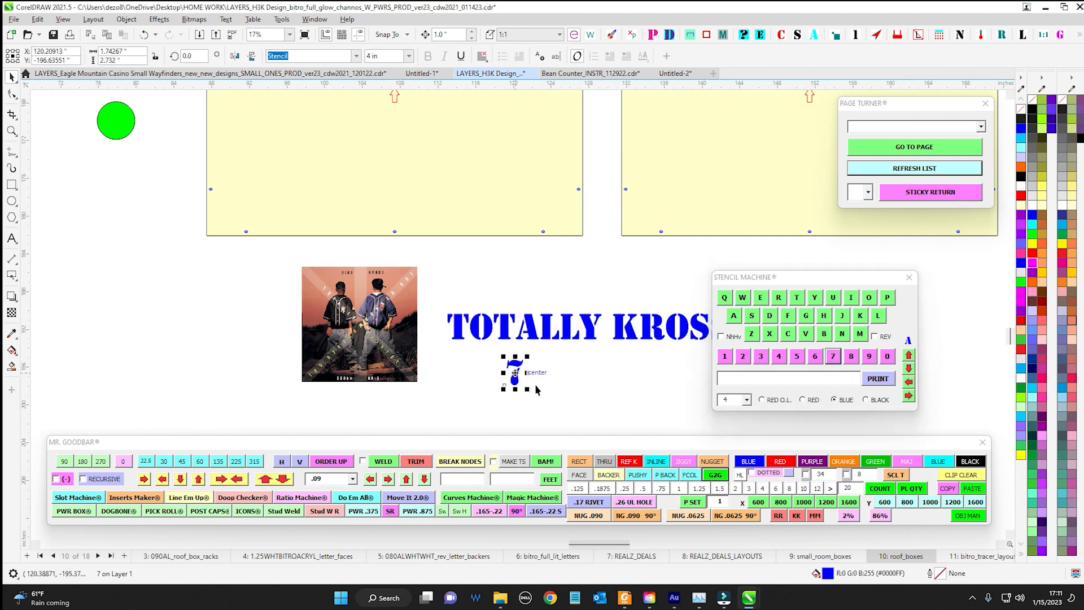
drag(537, 390, 417, 370)
click(826, 334)
drag(535, 302, 509, 362)
scroll(554, 367, down, 5)
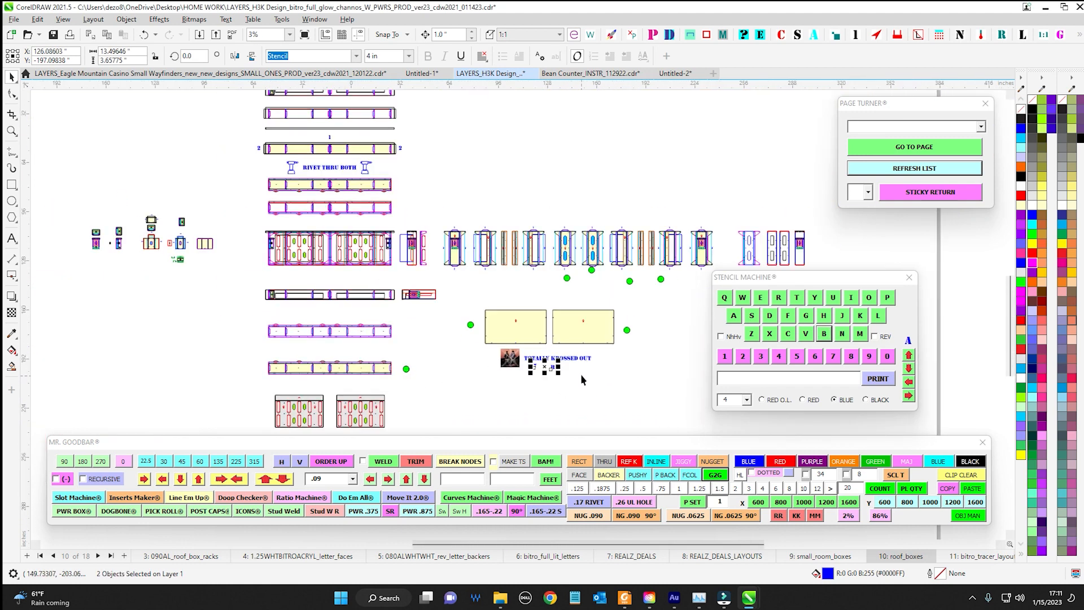
Delete the blue stencil characters 7 and B beneath the TOTALLY KROSSED OUT label
scroll(452, 203, left, 2)
scroll(634, 356, up, 2)
drag(606, 335, 486, 289)
scroll(560, 370, up, 1)
drag(602, 388, 443, 323)
scroll(565, 367, down, 4)
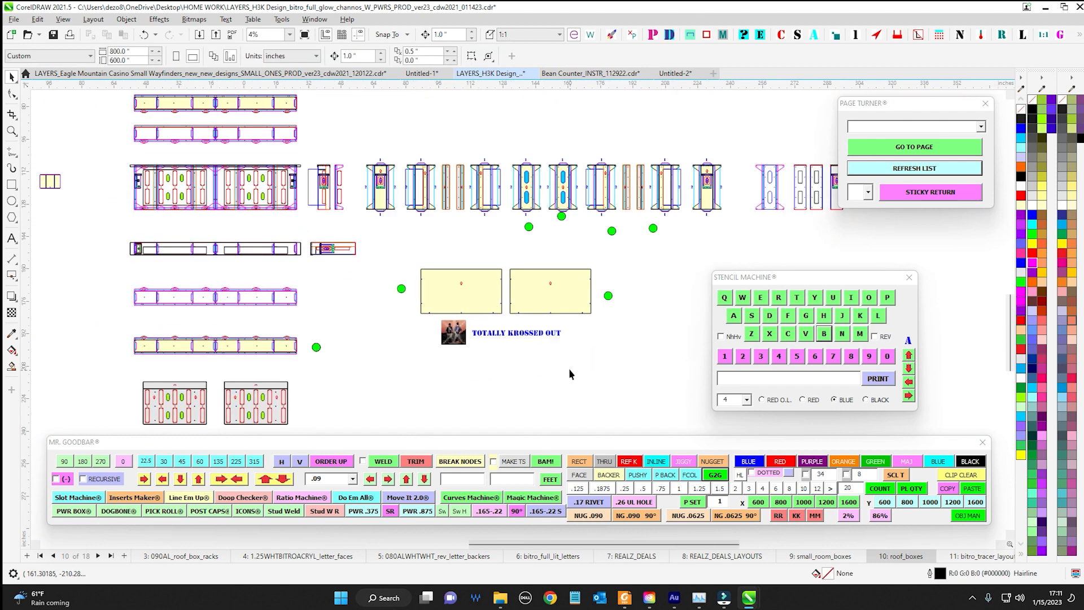
Set the text height of the RIVET THRU BOTH label to 8 in using the Mr. Goodbar size presets
scroll(452, 204, up, 1)
drag(390, 260, 478, 291)
scroll(478, 292, up, 2)
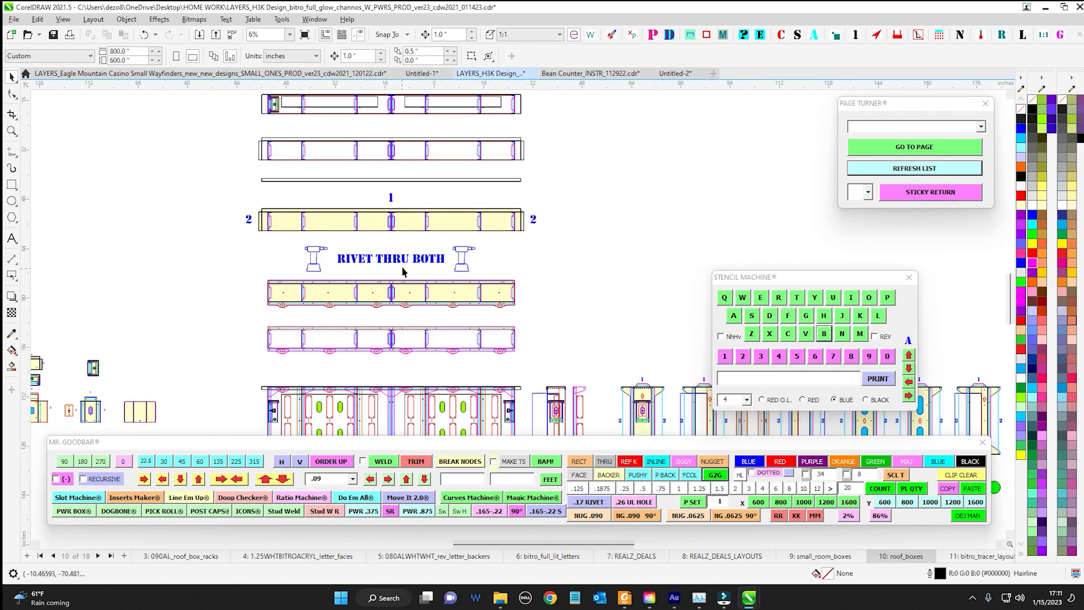
click(399, 260)
scroll(399, 260, down, 1)
drag(429, 260, 528, 260)
scroll(497, 269, up, 1)
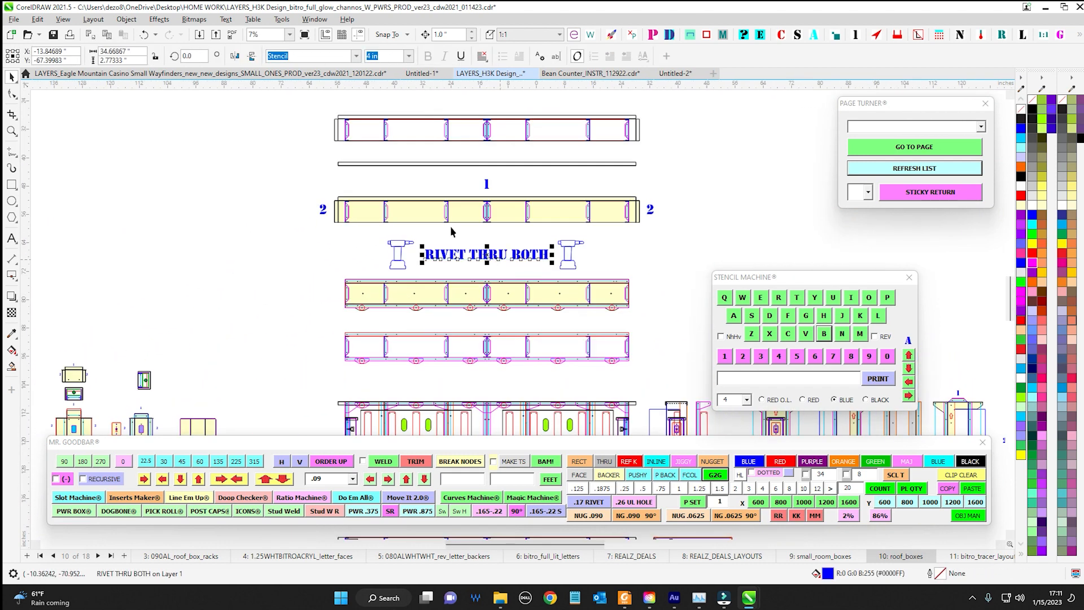
click(789, 489)
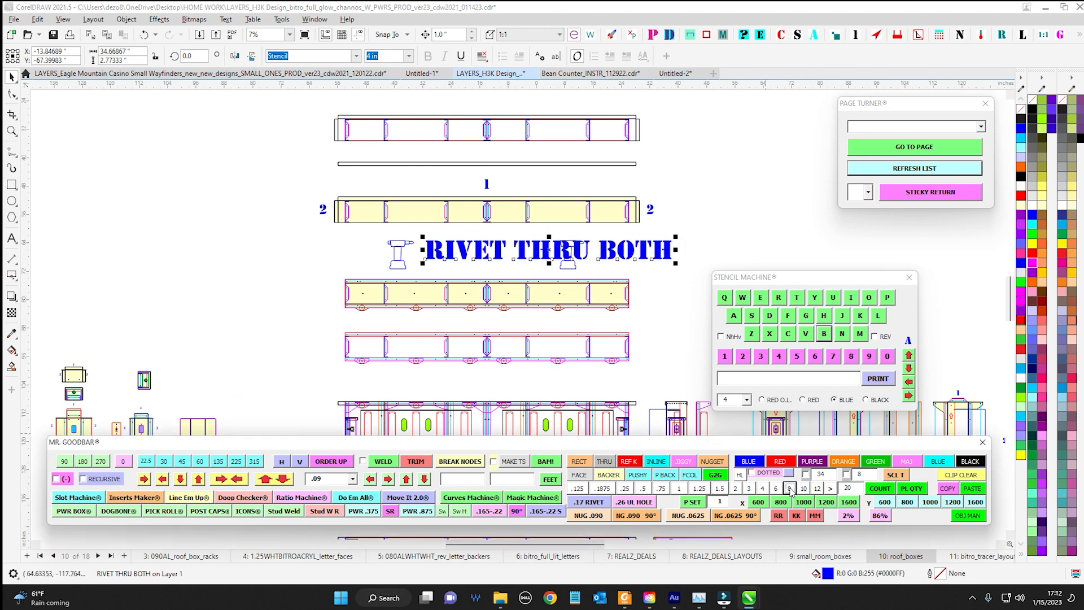
Try several size presets on the RIVET THRU BOTH label, finishing with the custom 20 in text height
click(763, 488)
click(749, 488)
click(720, 488)
click(790, 488)
click(804, 488)
click(818, 489)
click(783, 502)
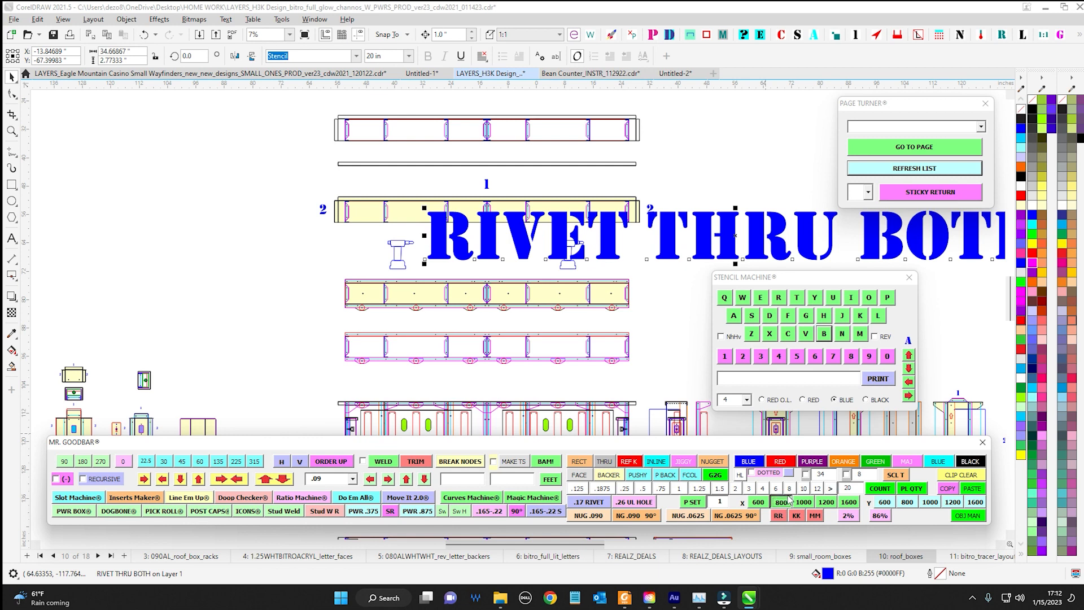
scroll(575, 256, down, 1)
scroll(450, 257, up, 1)
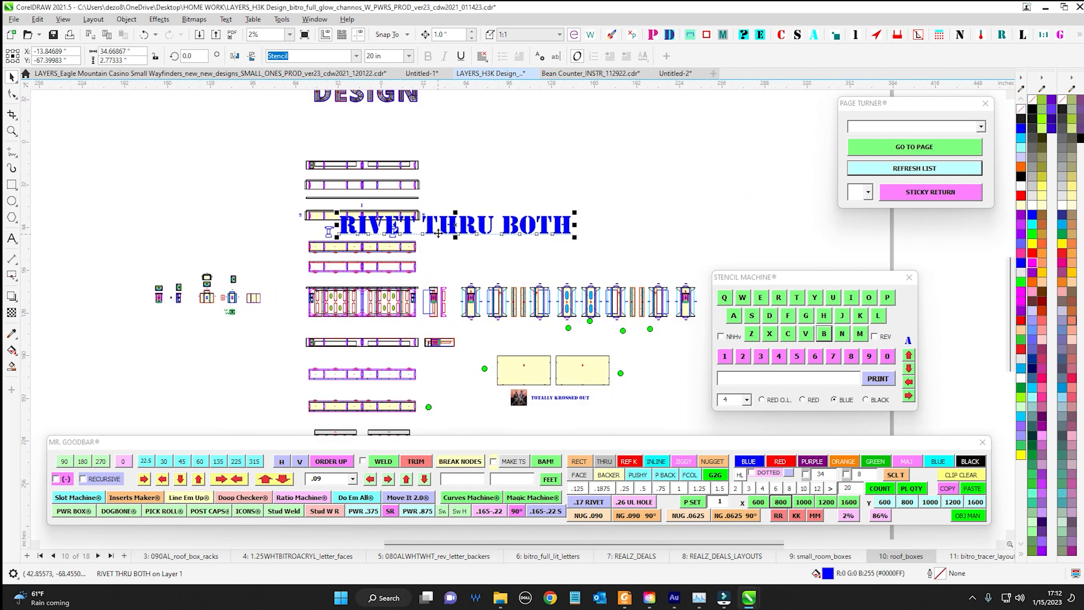
scroll(449, 236, down, 2)
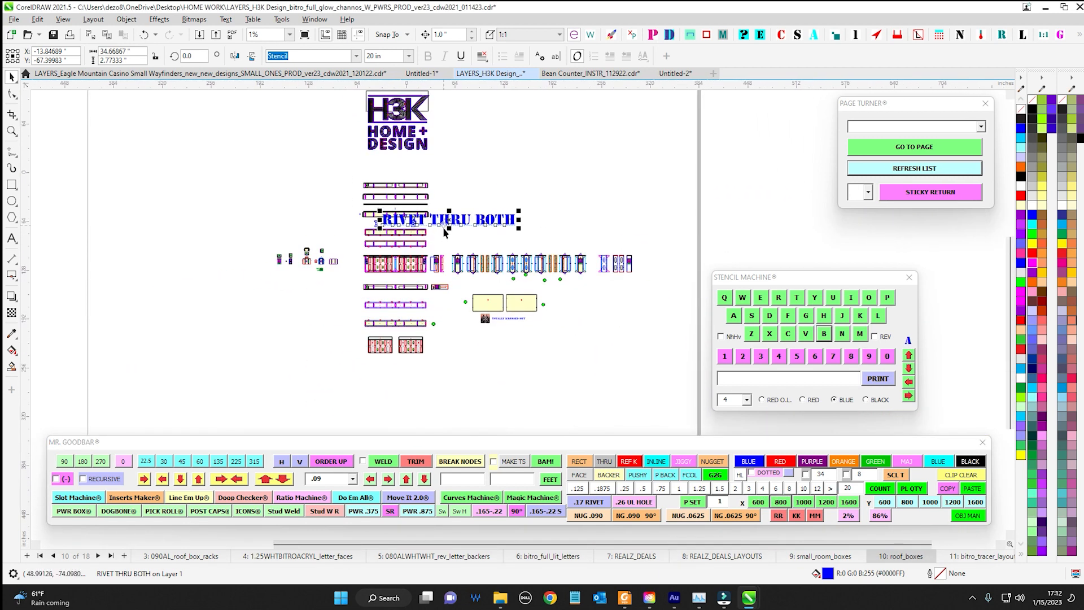
scroll(443, 227, up, 1)
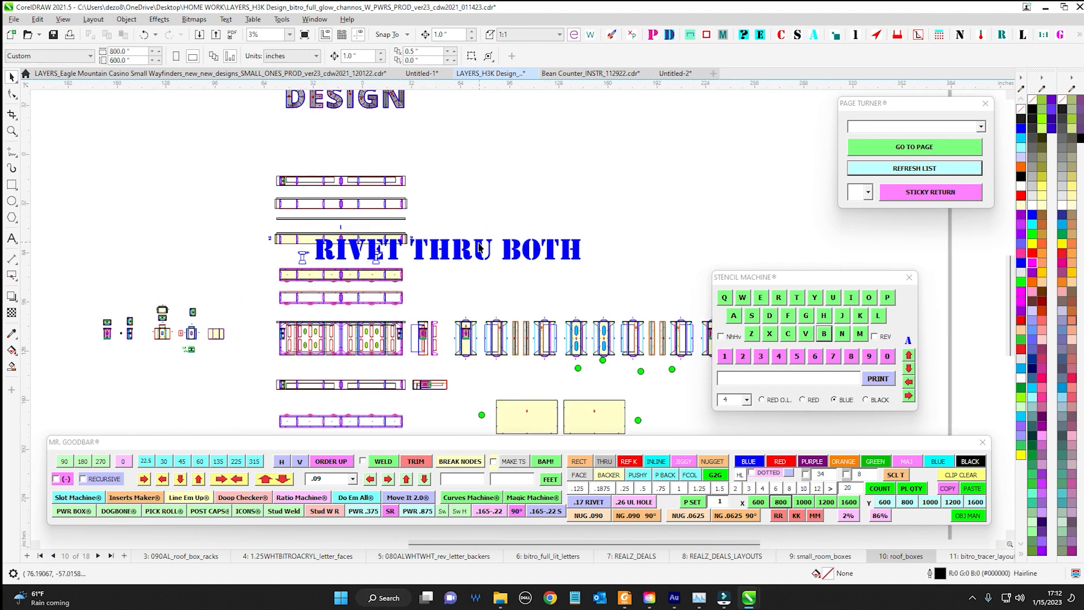
Set the text height of the RIVET THRU BOTH label to 4 in so it fits between the two rivet gun icons
click(762, 489)
scroll(343, 221, up, 3)
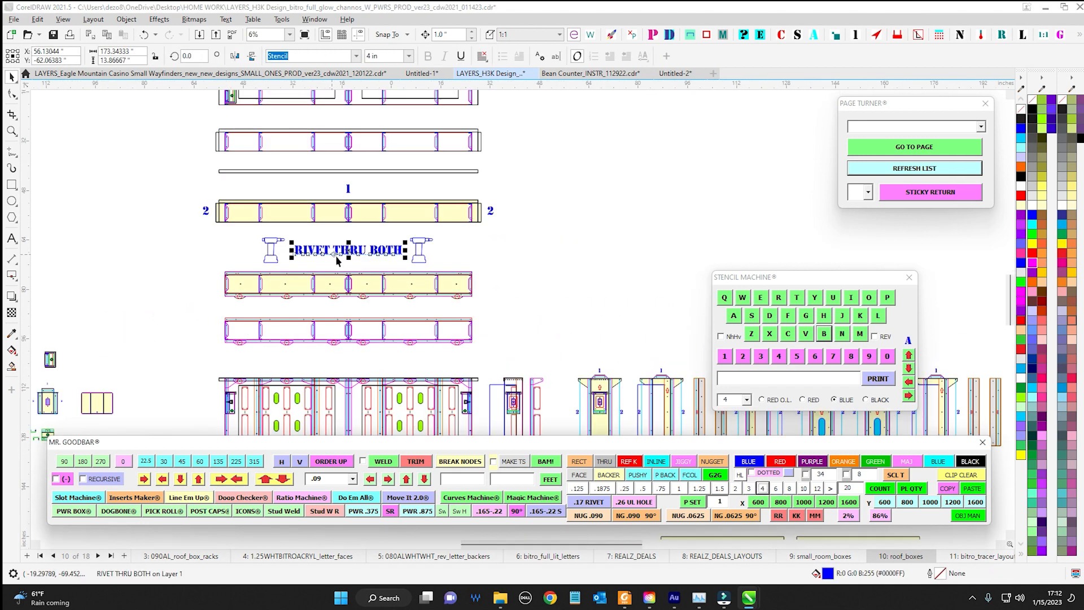
drag(395, 254, 397, 254)
Check the text heights of the blue labels 1 and 2 around the yellow roof panel above RIVET THRU BOTH
scroll(397, 254, down, 1)
drag(539, 253, 433, 203)
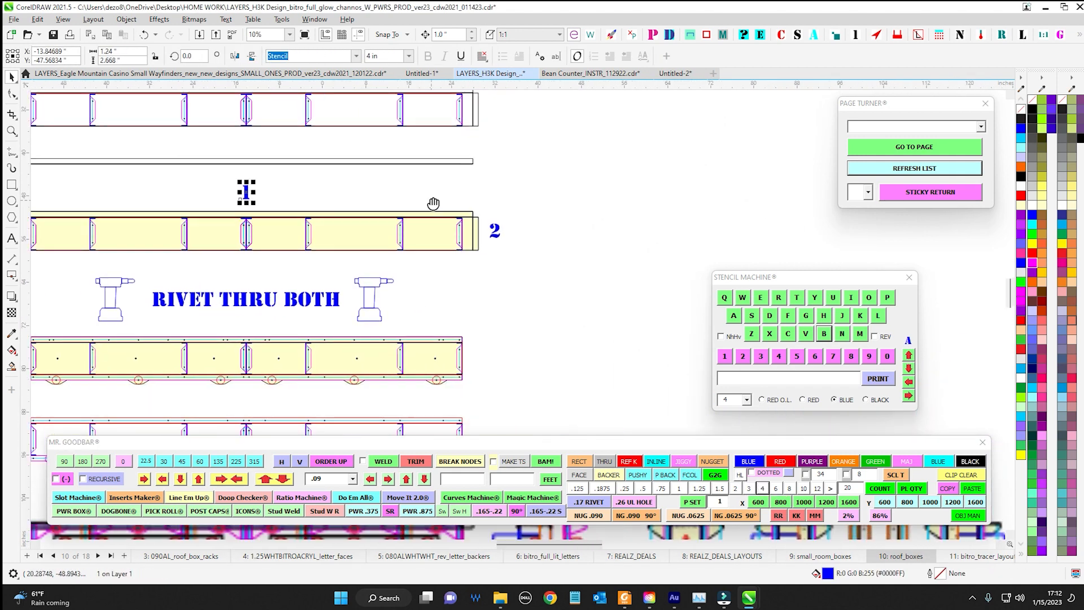
scroll(485, 212, up, 2)
click(506, 250)
scroll(548, 288, down, 3)
drag(623, 345, 436, 187)
scroll(485, 203, up, 1)
scroll(489, 217, up, 1)
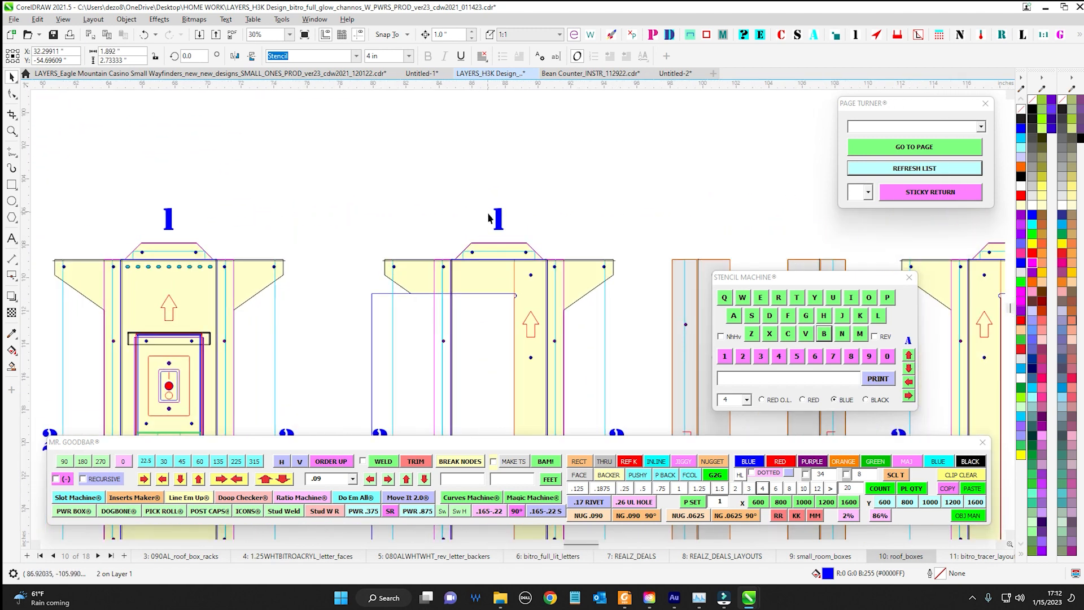
Check the text heights of the blue labels 1 and 2 around the first flanged yellow column piece
scroll(387, 186, down, 1)
click(325, 185)
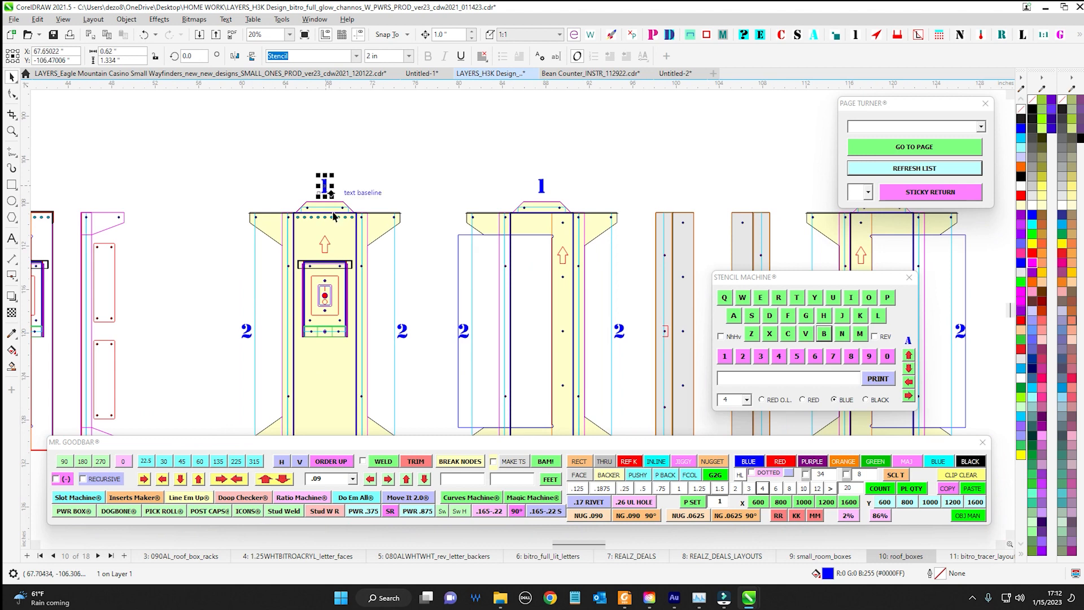
click(252, 332)
click(402, 331)
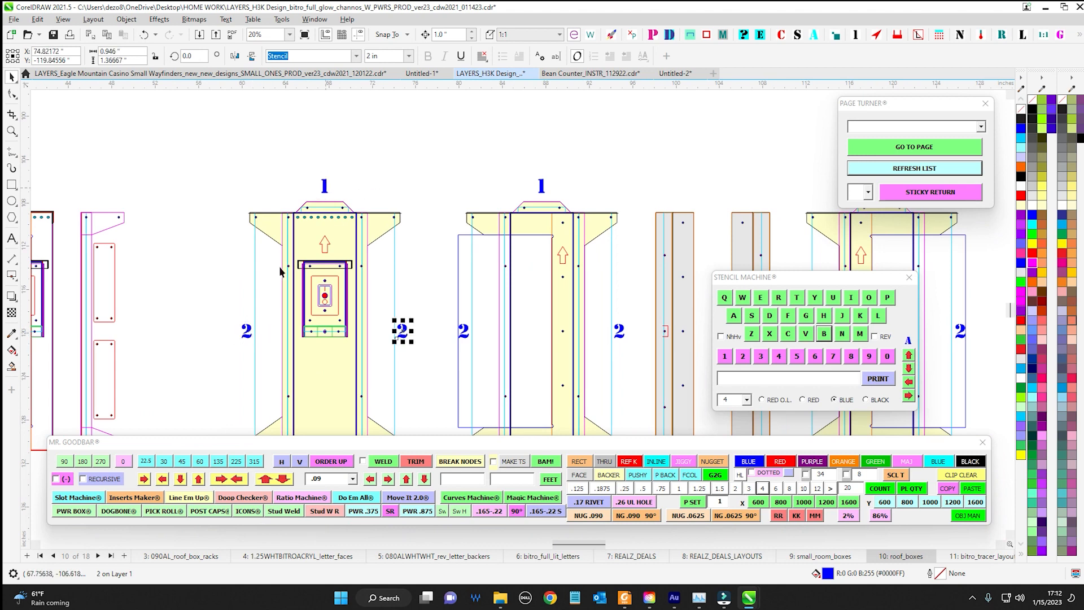
scroll(379, 375, down, 1)
scroll(373, 370, up, 1)
drag(312, 352, 378, 198)
drag(416, 309, 381, 381)
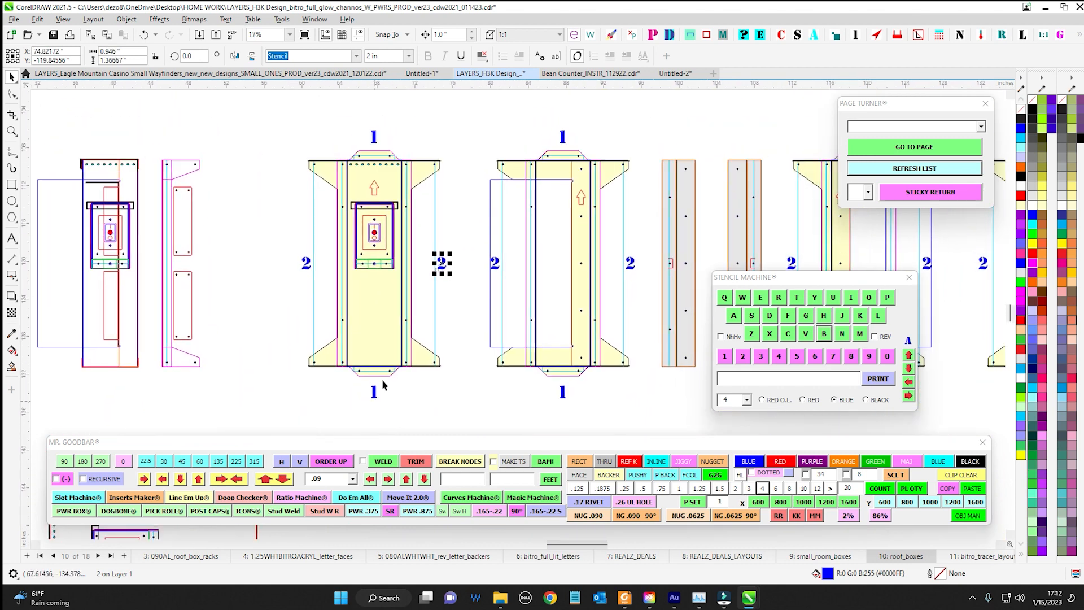
scroll(394, 122, up, 1)
scroll(395, 144, up, 3)
drag(394, 142, 395, 155)
scroll(394, 155, up, 1)
click(362, 150)
scroll(397, 160, down, 4)
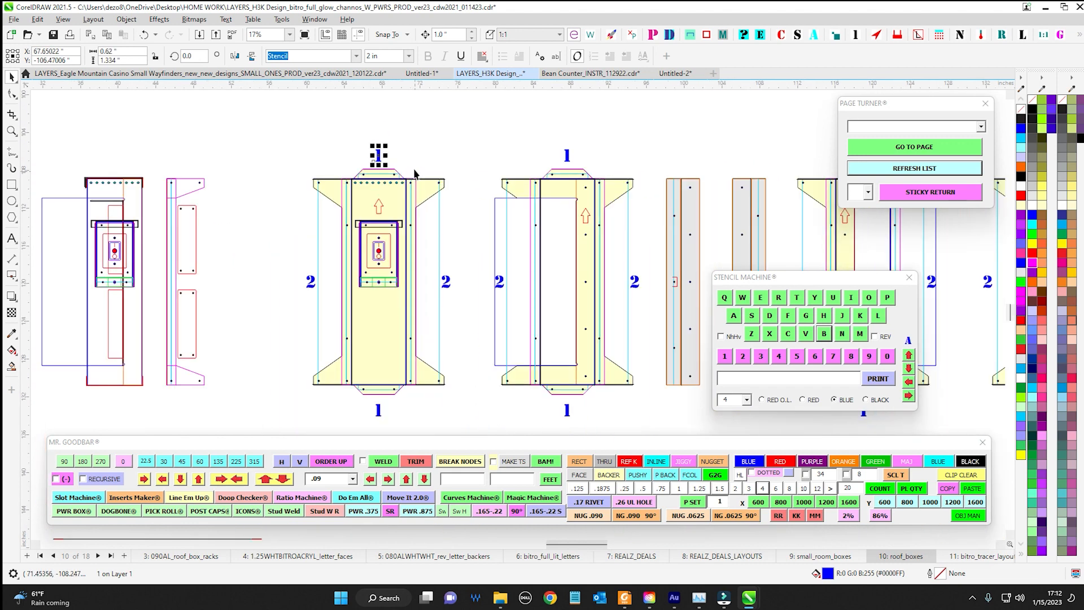
click(446, 282)
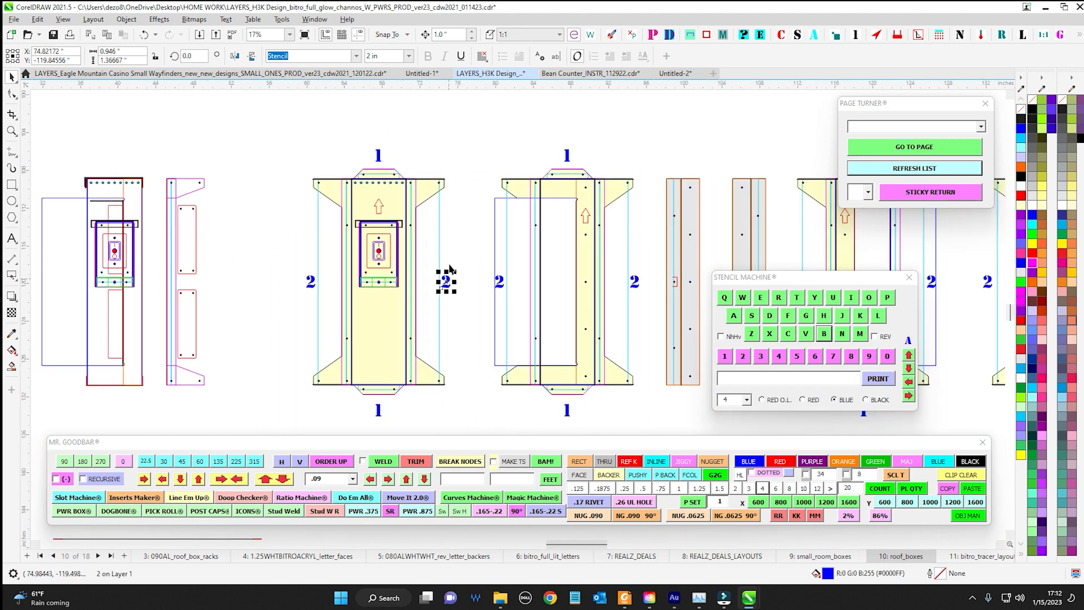
Select the four number labels around the first flanged yellow piece and step their text height through 1, 1.25, 1.5 and 2 in
click(381, 162)
shift+click(451, 282)
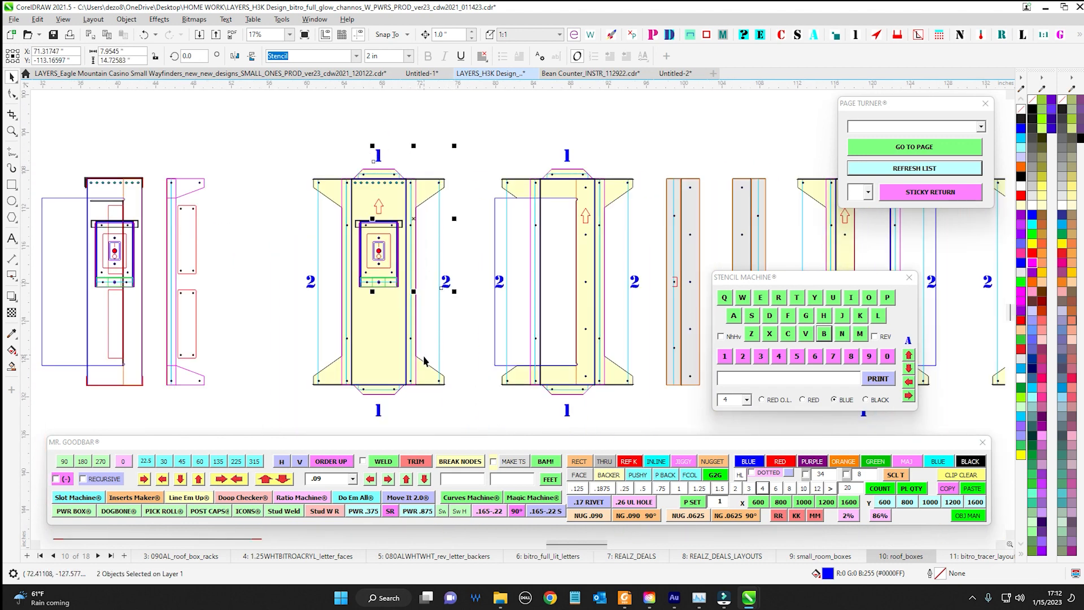
shift+click(377, 410)
shift+click(310, 282)
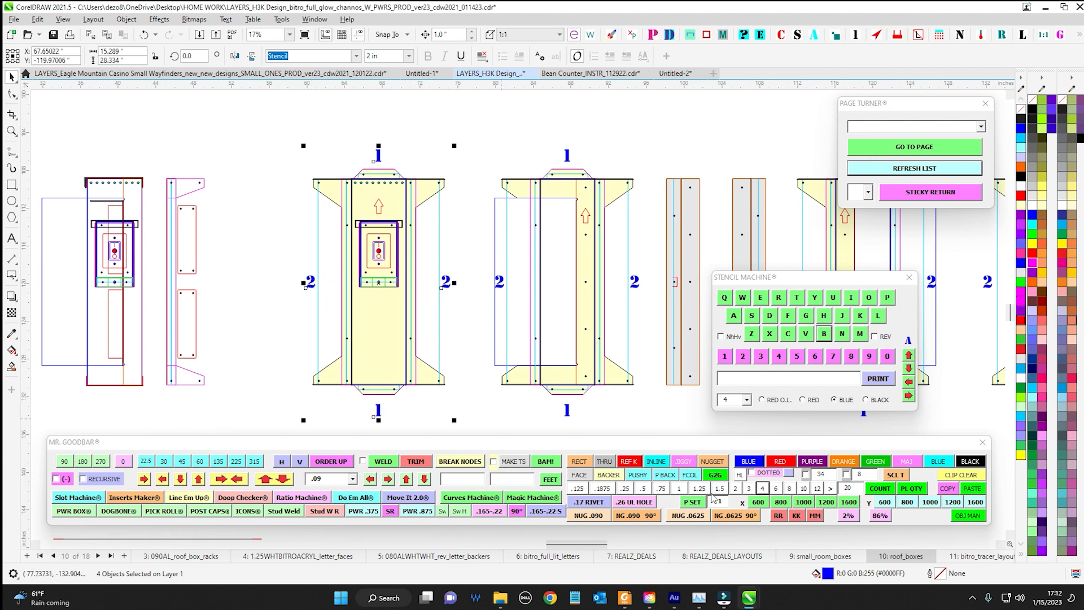
click(680, 489)
click(700, 489)
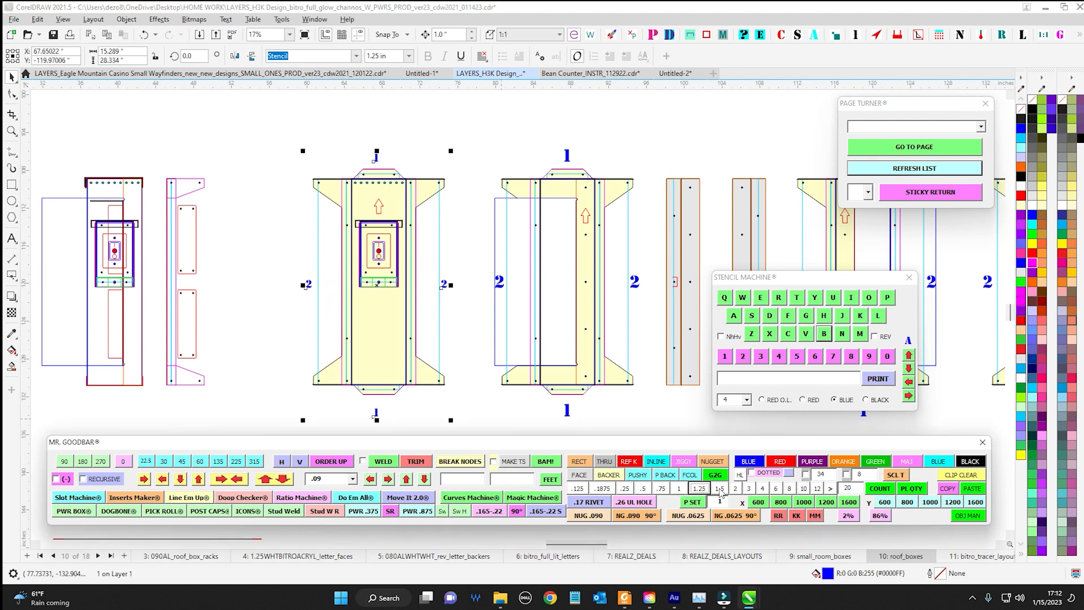
click(720, 489)
click(736, 489)
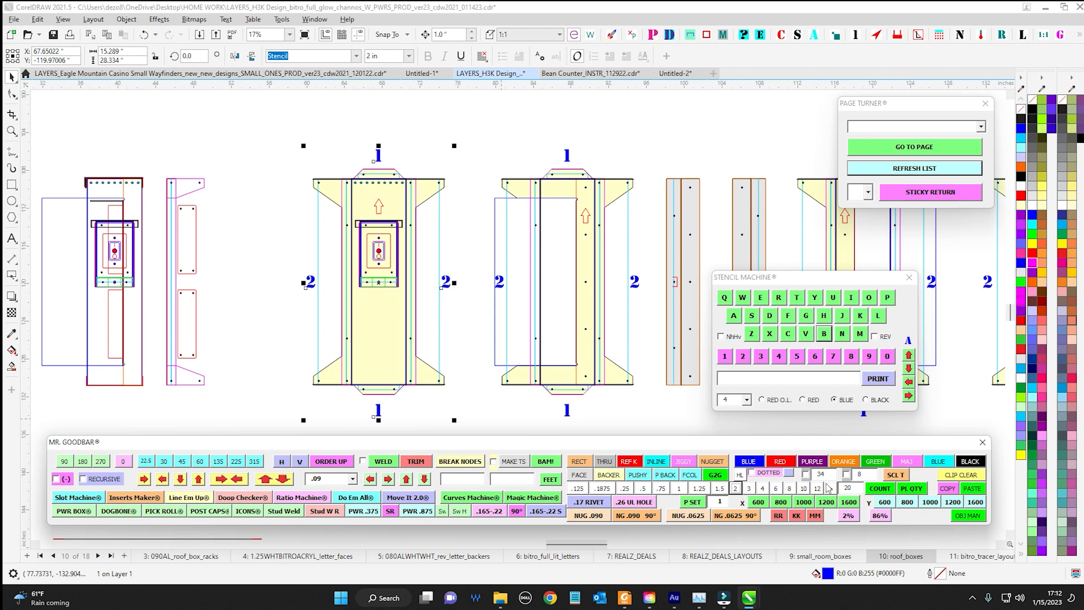
Enlarge the four selected number labels to 10 in, return them to 2 in and deselect them
click(803, 489)
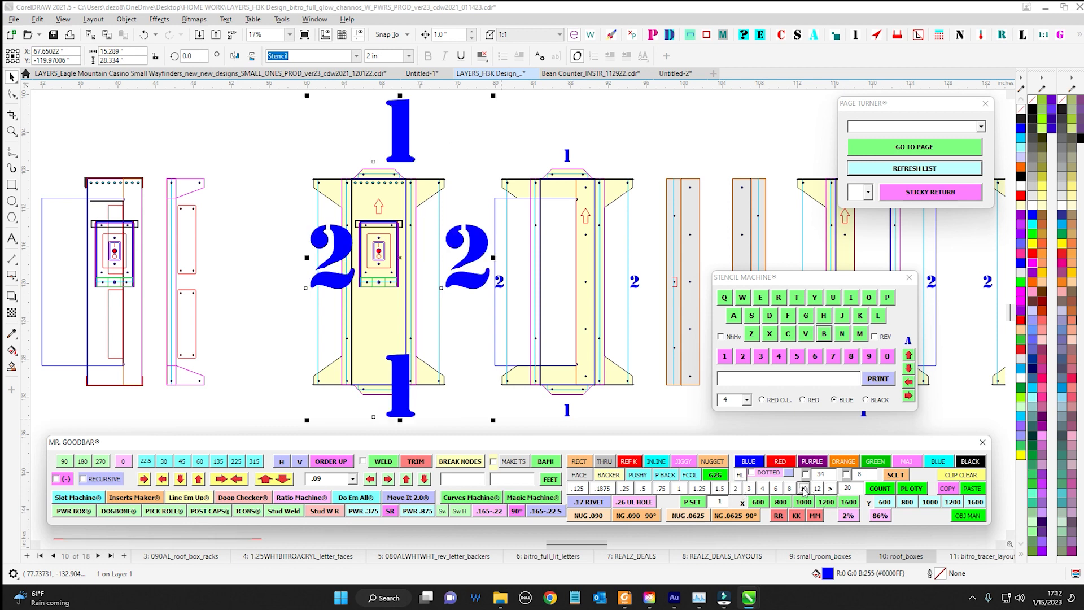
click(736, 490)
click(474, 133)
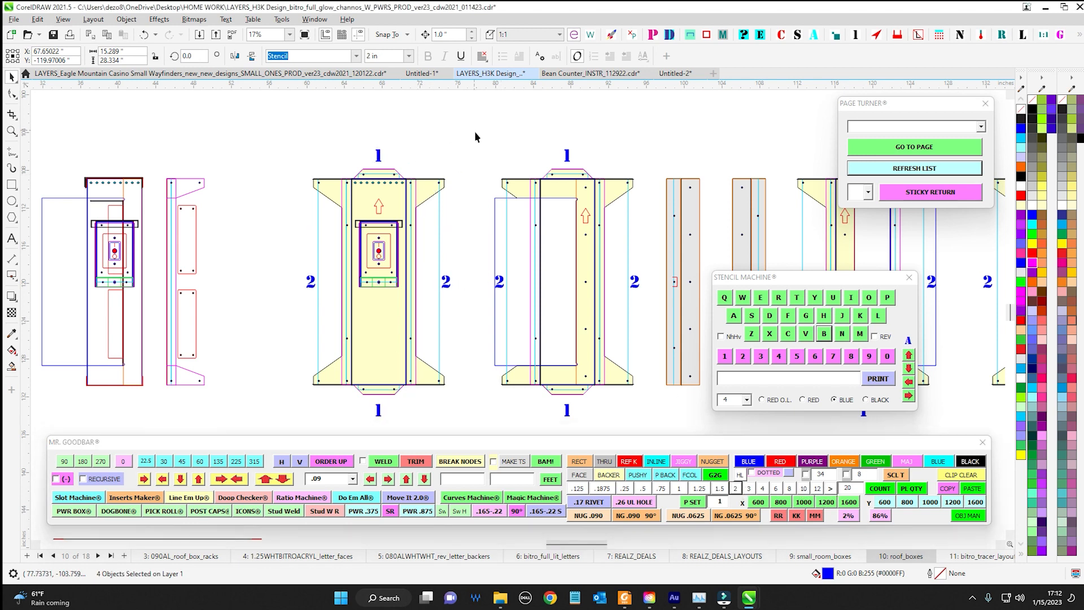
Close the Stencil Machine window
scroll(424, 174, down, 2)
scroll(499, 128, down, 1)
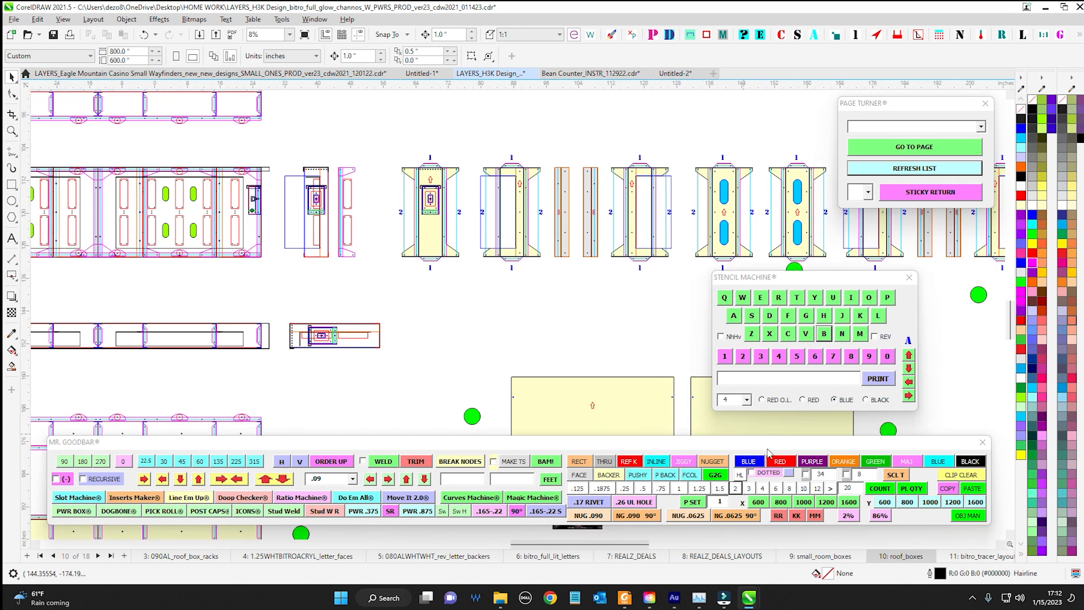
click(910, 277)
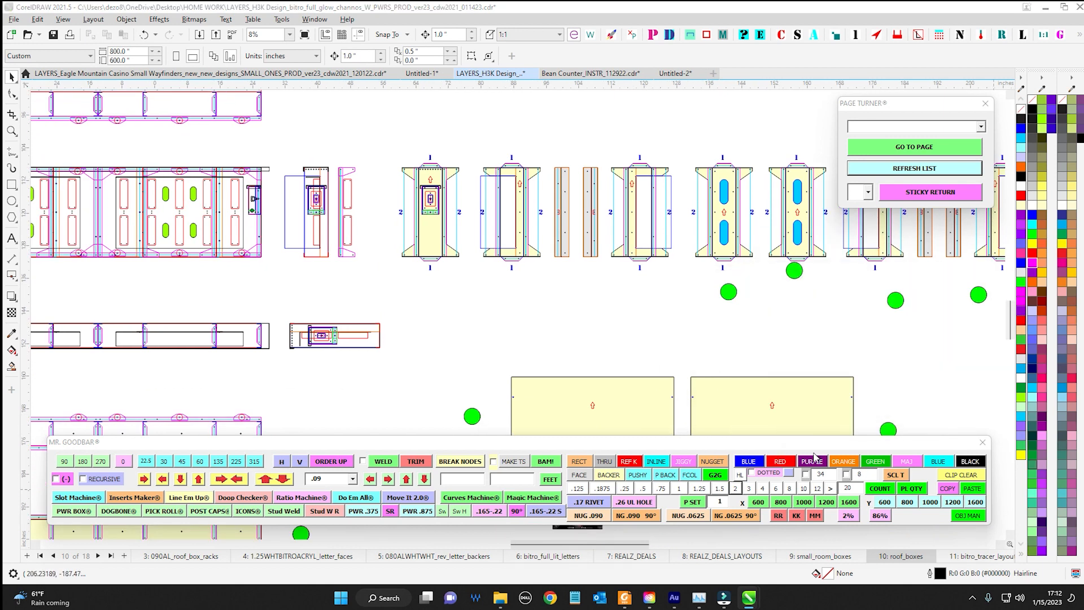
Set the text height of the TOTALLY KROSSED OUT label to 10 in and then 8 in with the size presets
scroll(449, 275, down, 2)
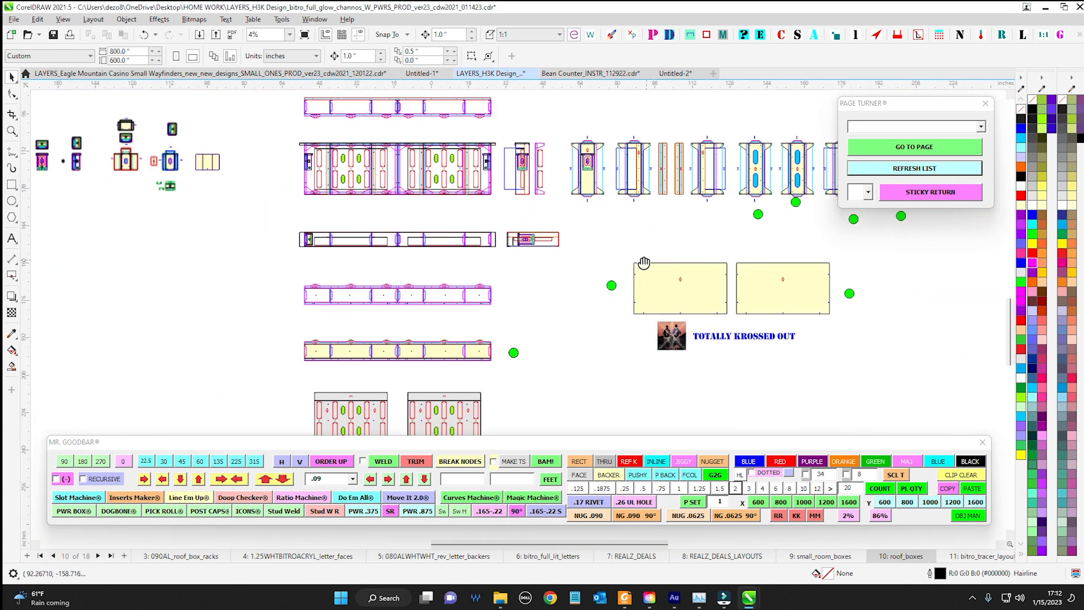
scroll(655, 330, up, 1)
click(555, 314)
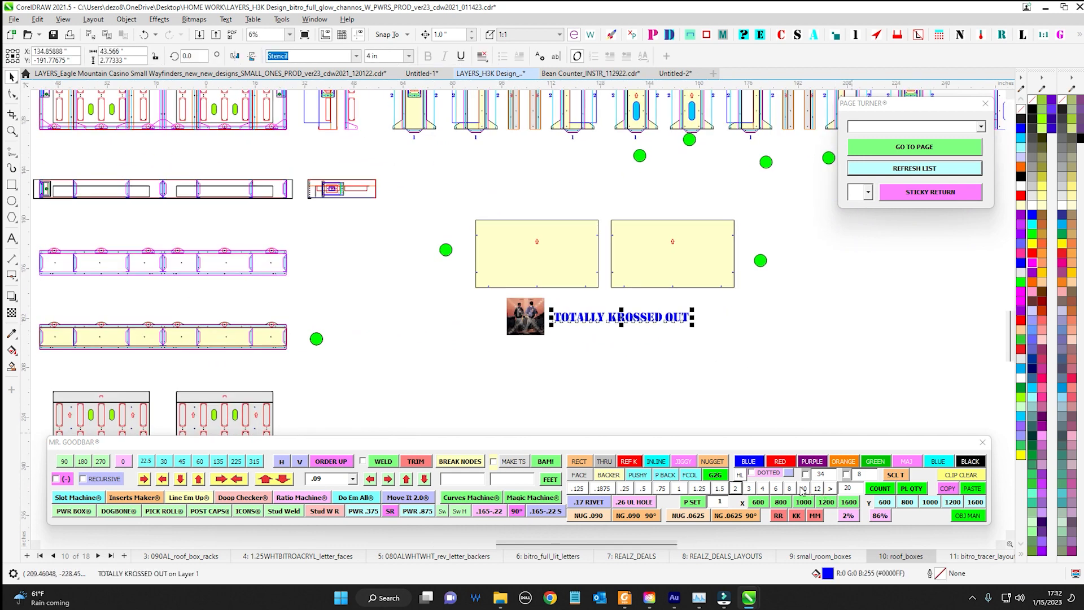
click(802, 489)
click(790, 489)
click(707, 343)
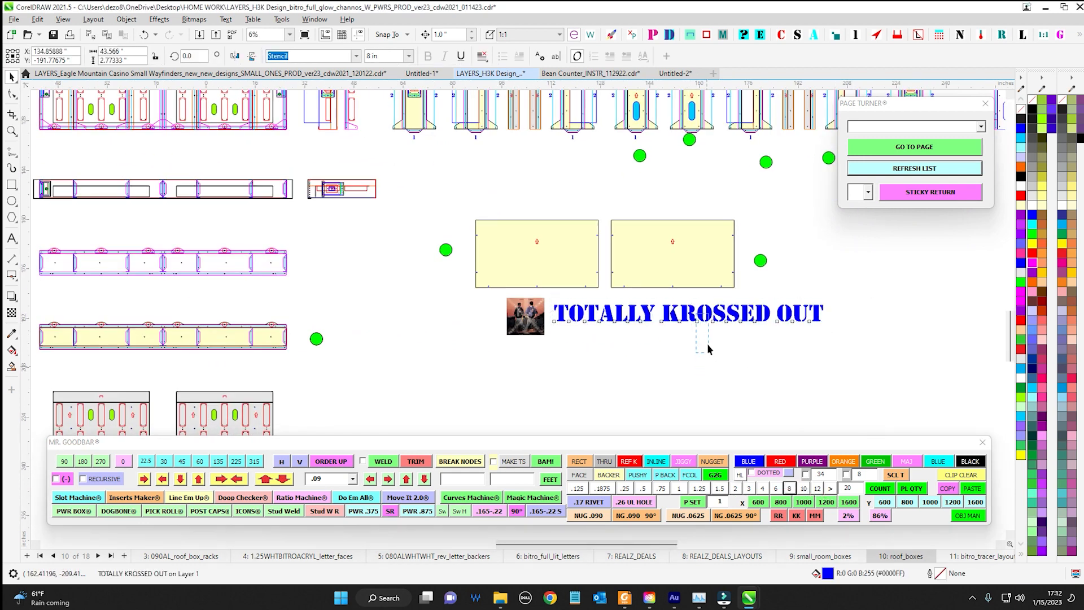
Enter 30 as the custom text size in Mr. Goodbar and apply it to the TOTALLY KROSSED OUT label
double_click(841, 487)
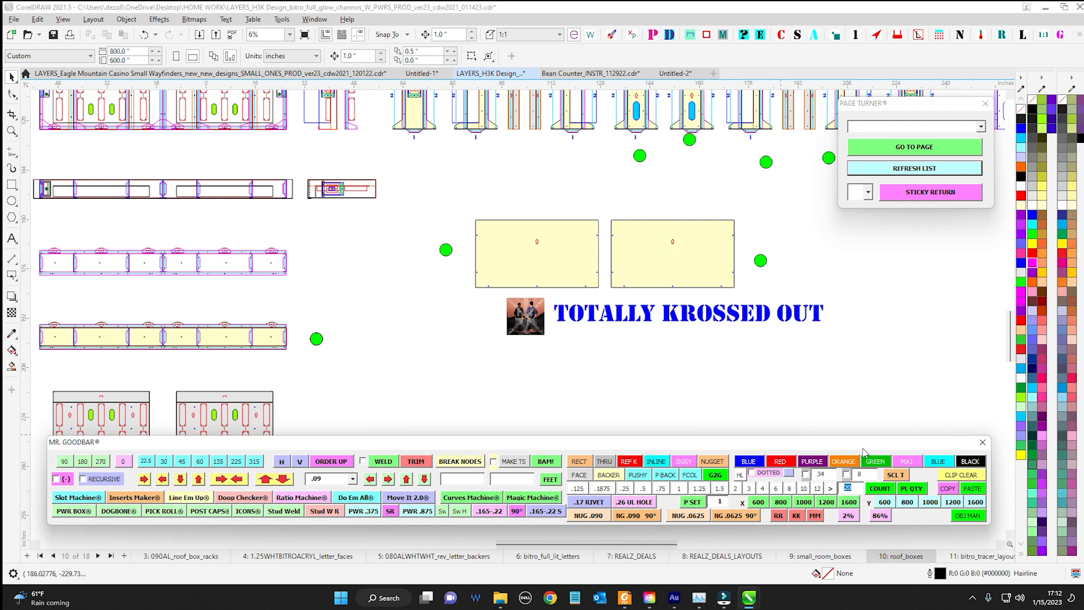
drag(863, 447, 650, 332)
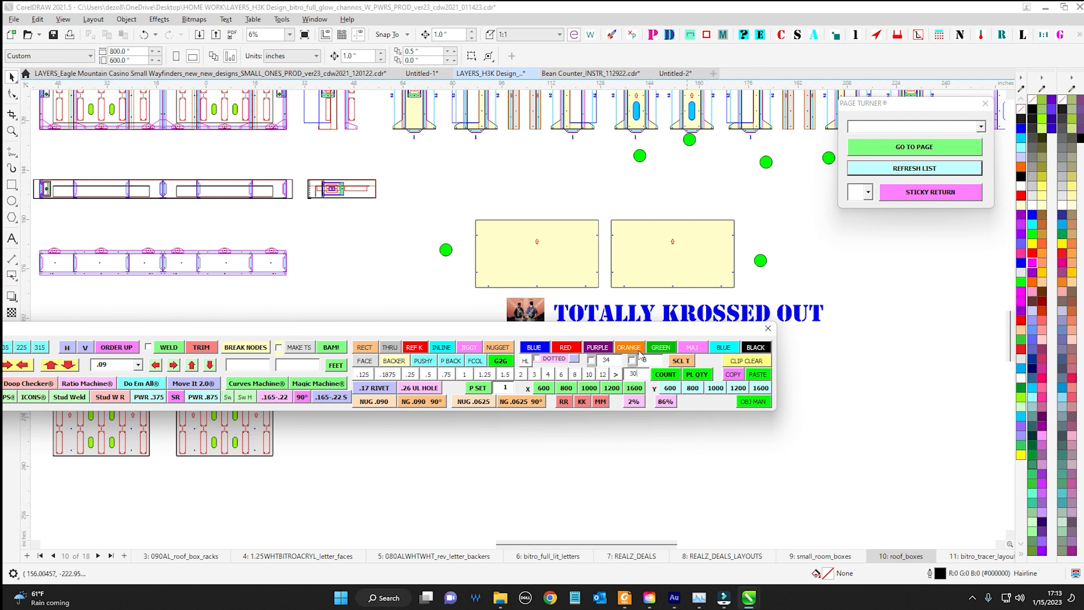
double_click(638, 374)
click(617, 375)
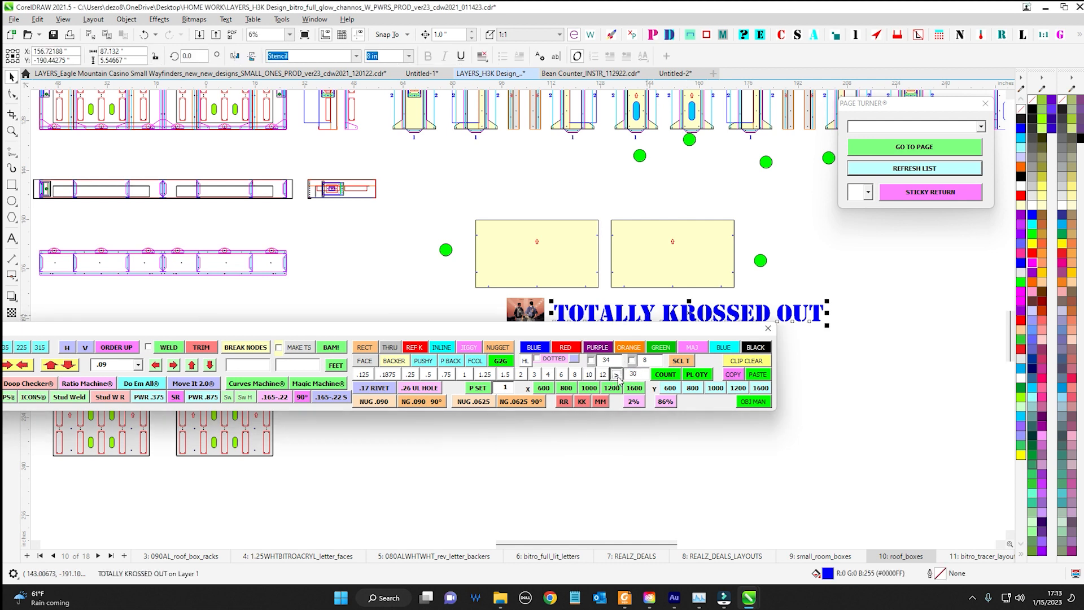
Reduce the TOTALLY KROSSED OUT label to 6 in and move the Mr. Goodbar window back below the drawings
click(560, 375)
drag(589, 332, 800, 446)
scroll(838, 357, down, 1)
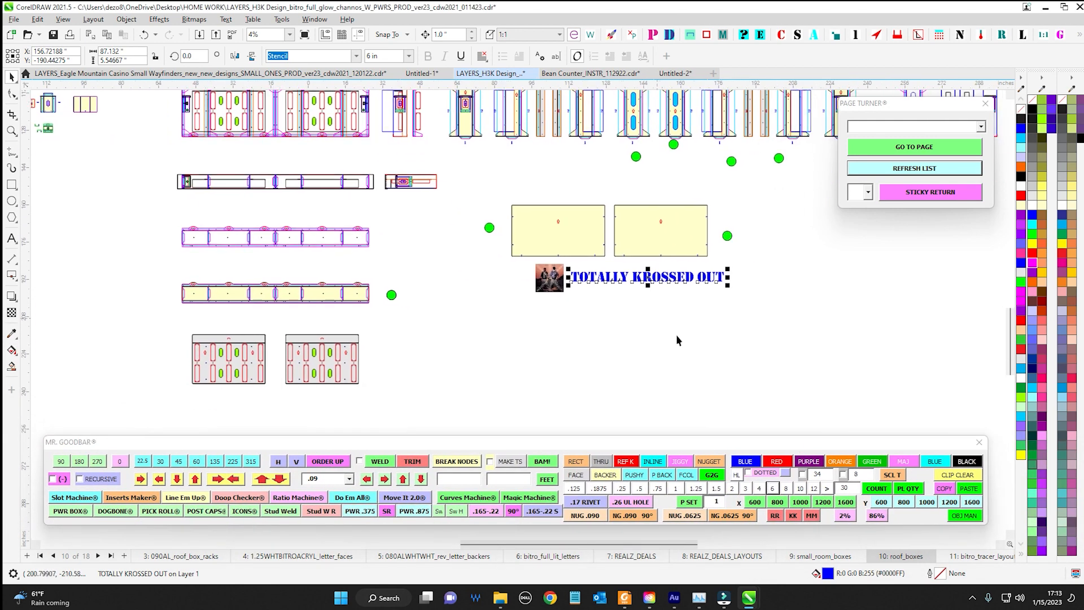
Set the TOTALLY KROSSED OUT label's text height to 4 in and shift the label slightly beside the photo
click(759, 489)
scroll(637, 277, up, 1)
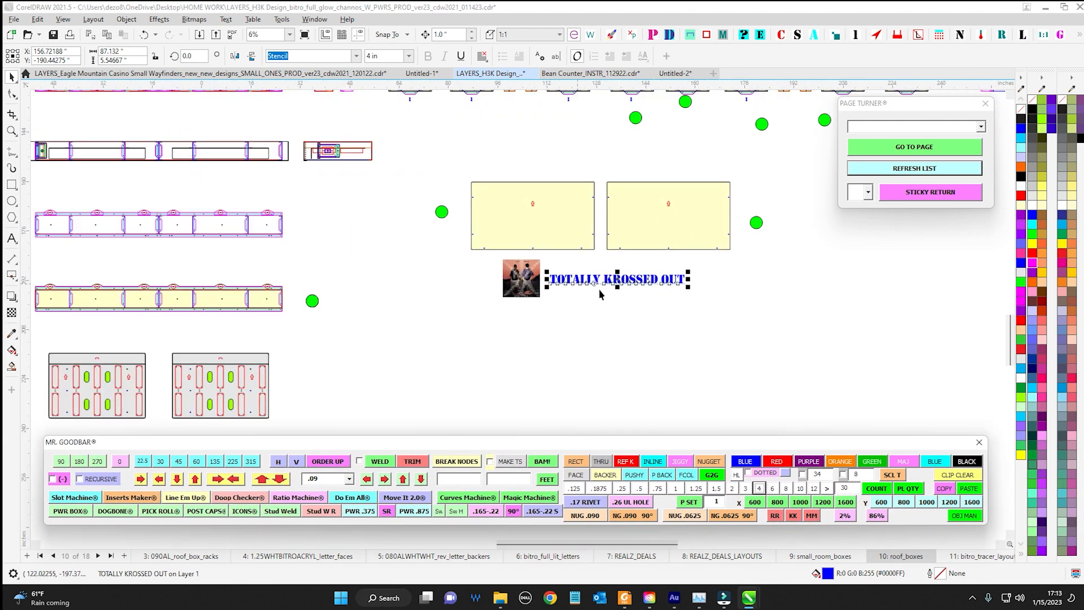
drag(623, 281, 623, 279)
Review the labels across the roof box drawings and check the text height of the 1 above the small box with the purple opening
scroll(625, 186, up, 2)
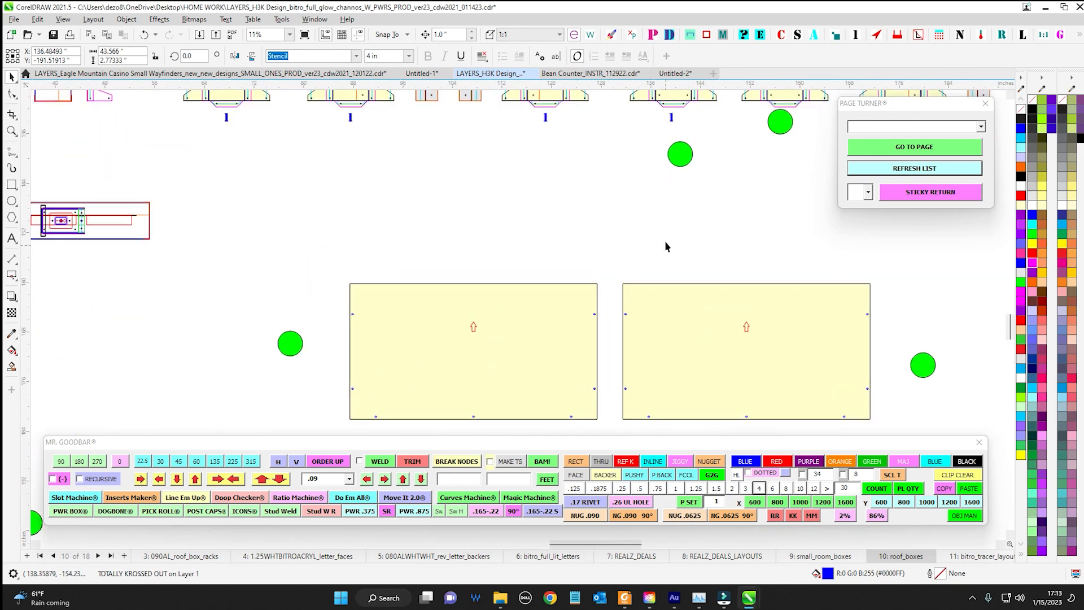
scroll(627, 277, down, 2)
scroll(509, 282, up, 4)
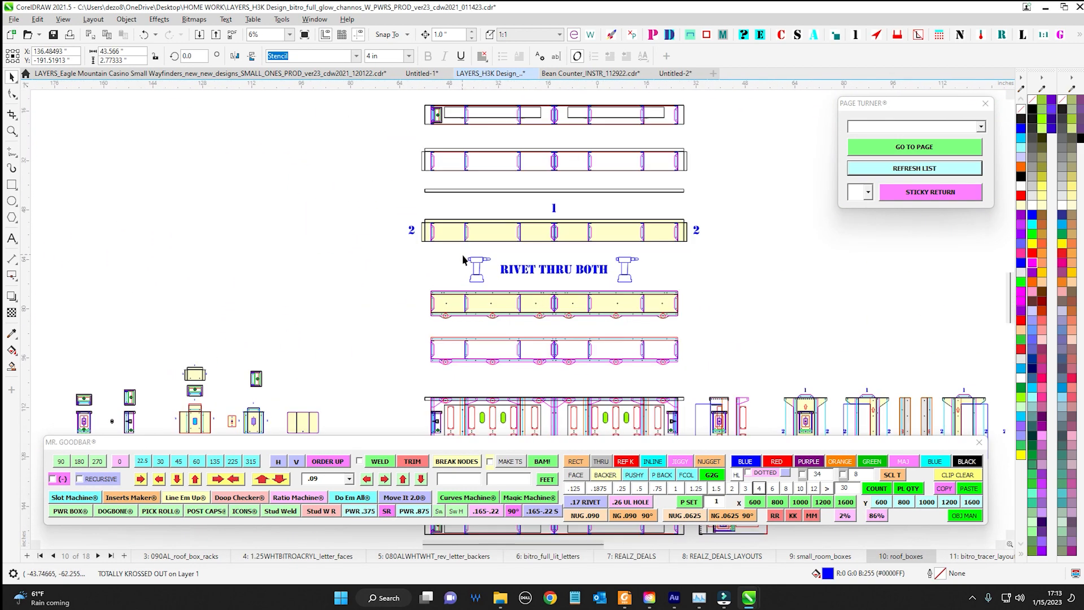
scroll(491, 282, down, 5)
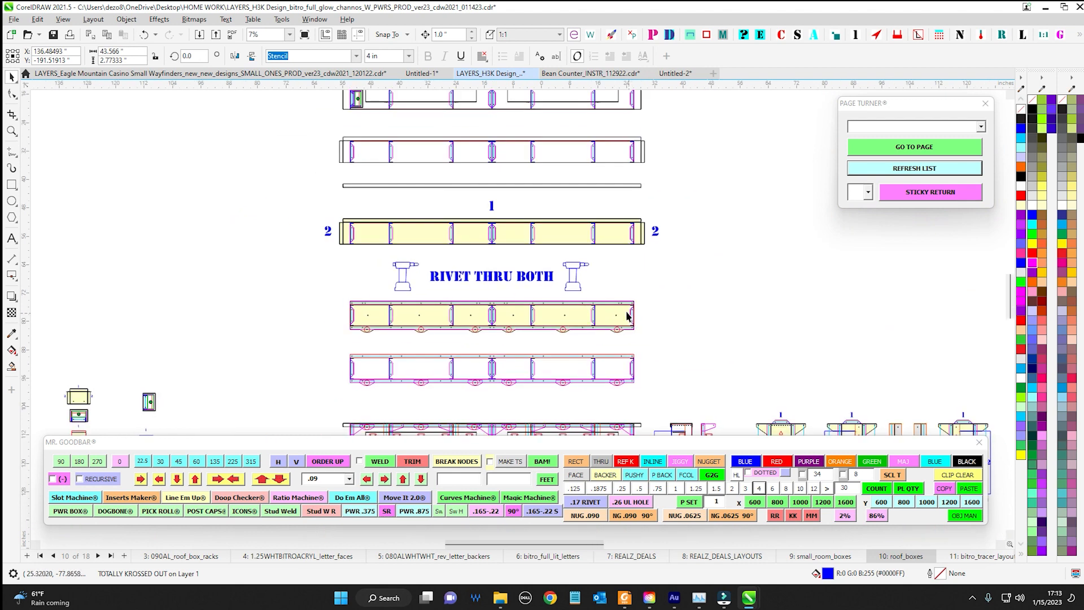
scroll(442, 270, up, 6)
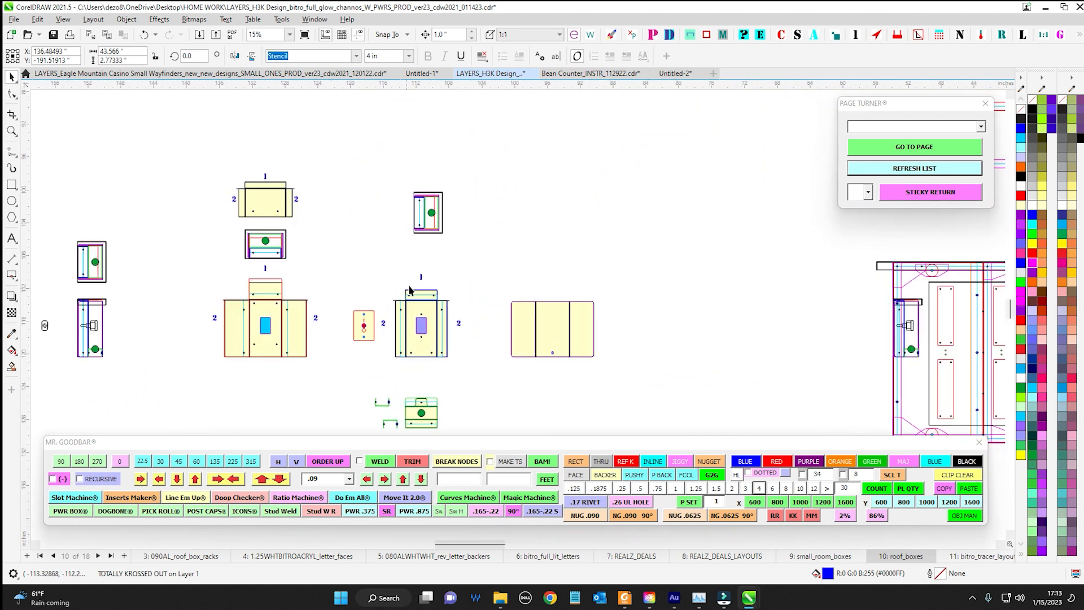
click(428, 284)
scroll(489, 313, down, 4)
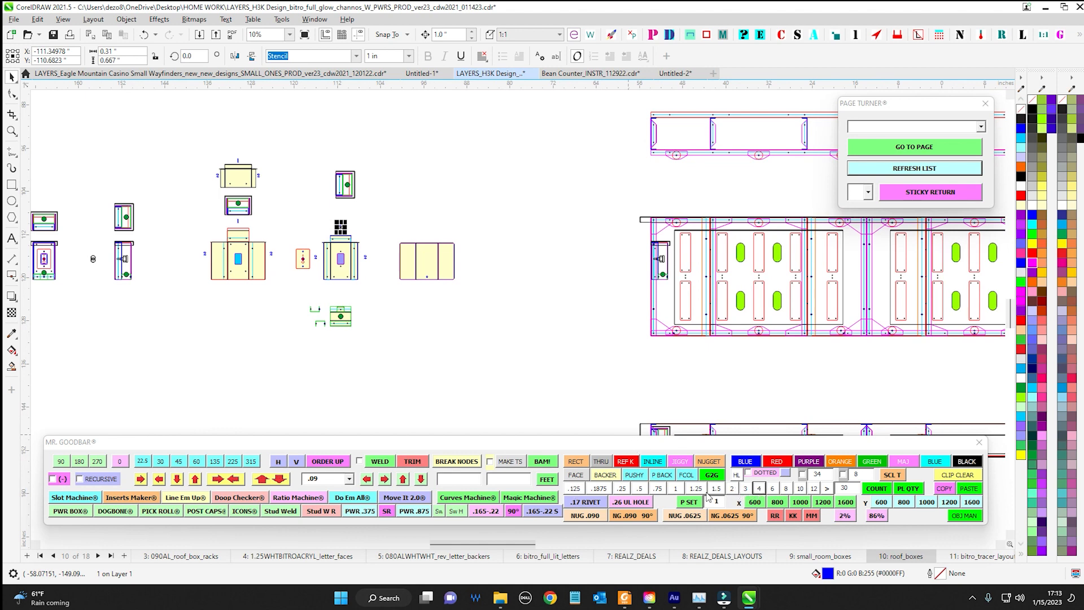
drag(742, 346, 423, 276)
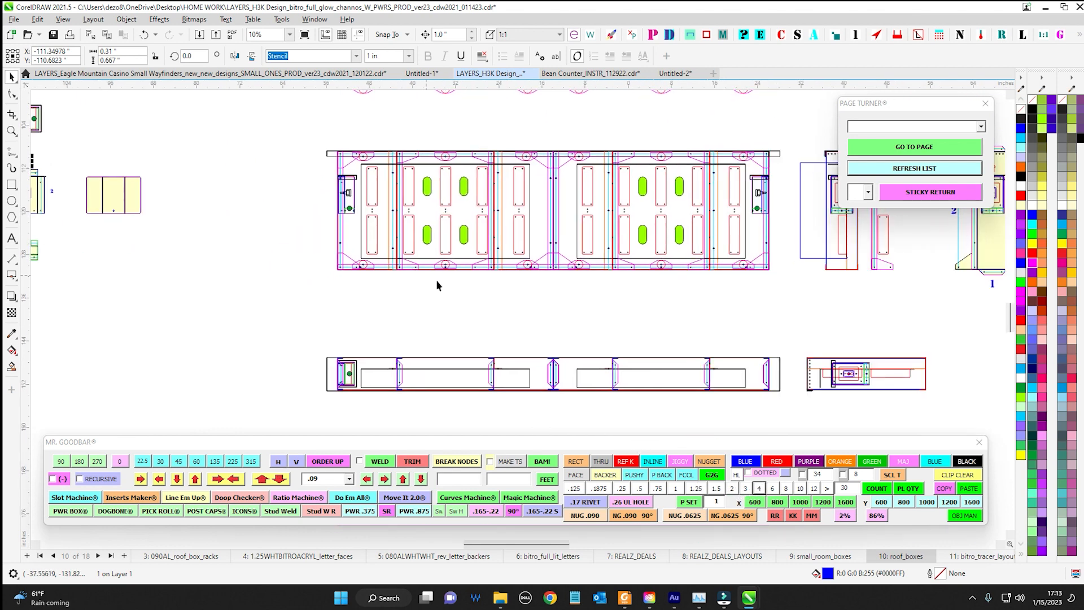
drag(698, 391, 551, 340)
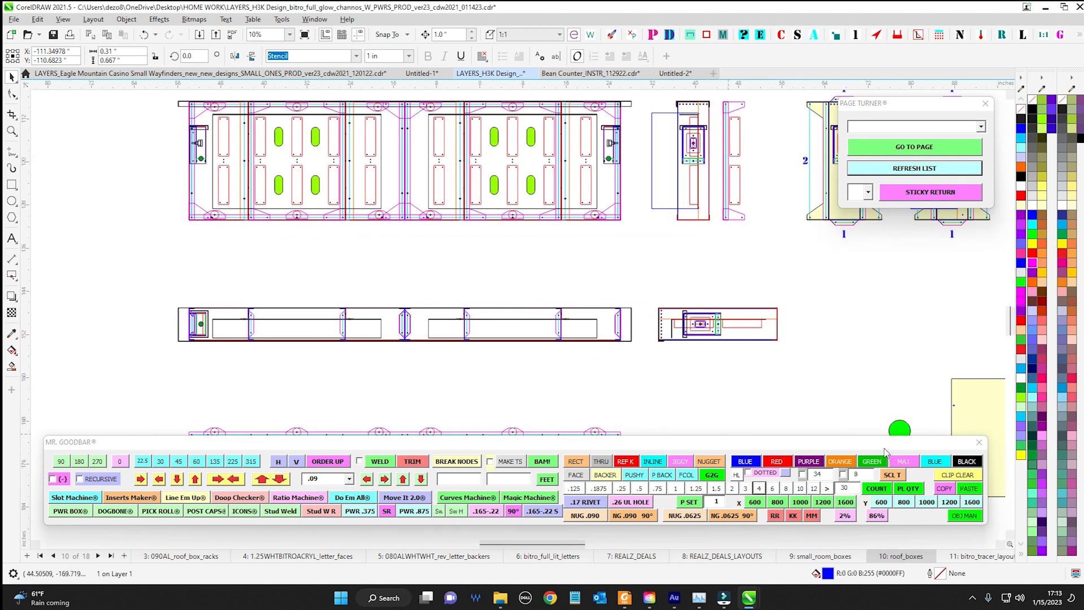
drag(885, 450, 513, 334)
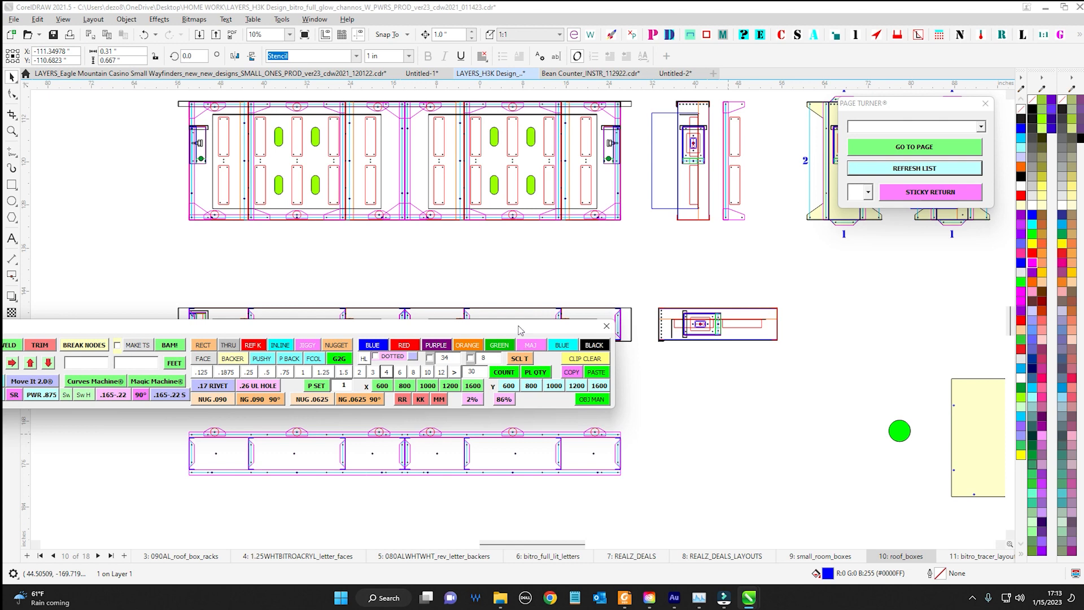
drag(521, 327, 847, 394)
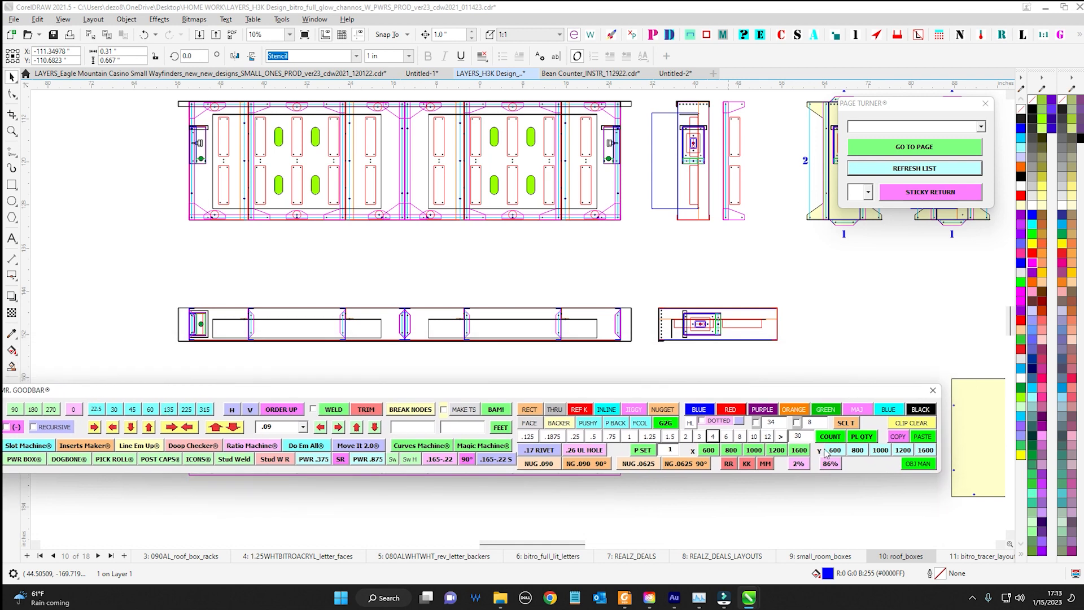
drag(764, 395, 820, 447)
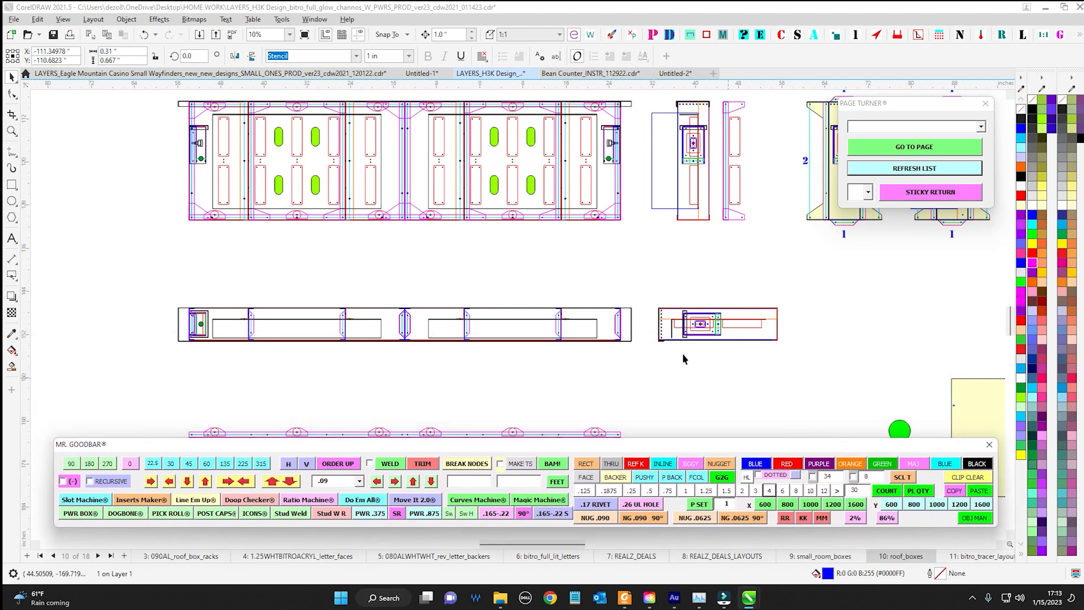
Inspect the red power supply base outlines inside the wide roof box drawing, selecting several of them one at a time
scroll(577, 340, down, 2)
scroll(566, 339, down, 2)
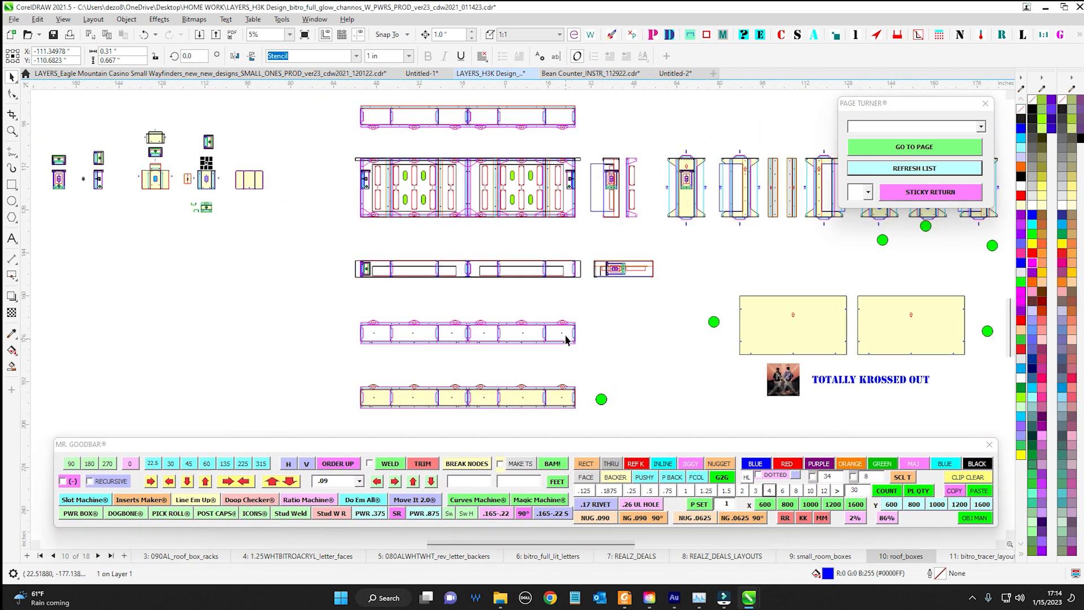
scroll(511, 293, up, 3)
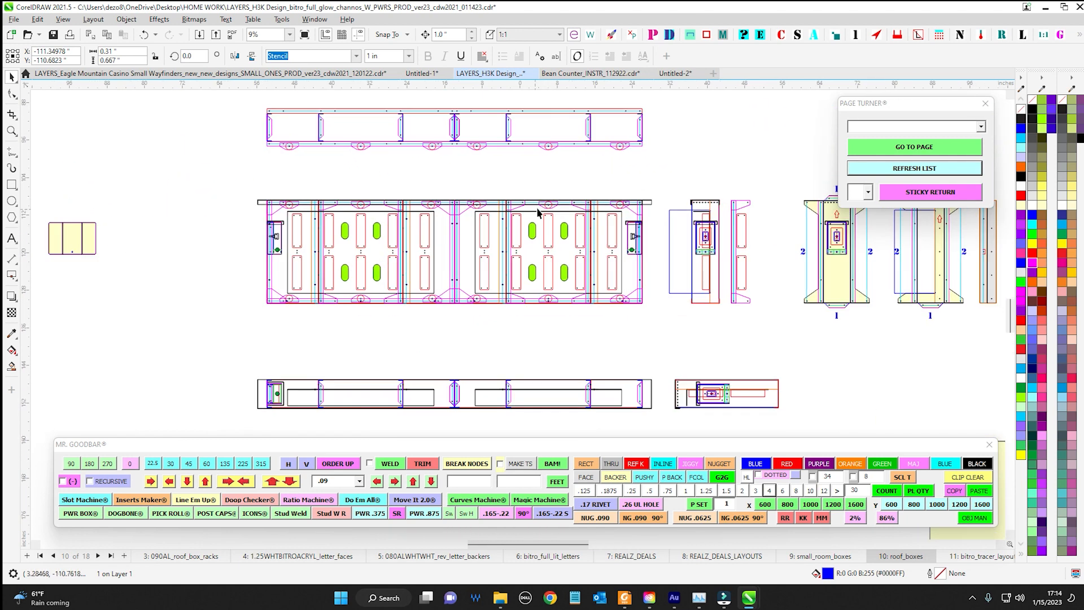
scroll(444, 222, up, 1)
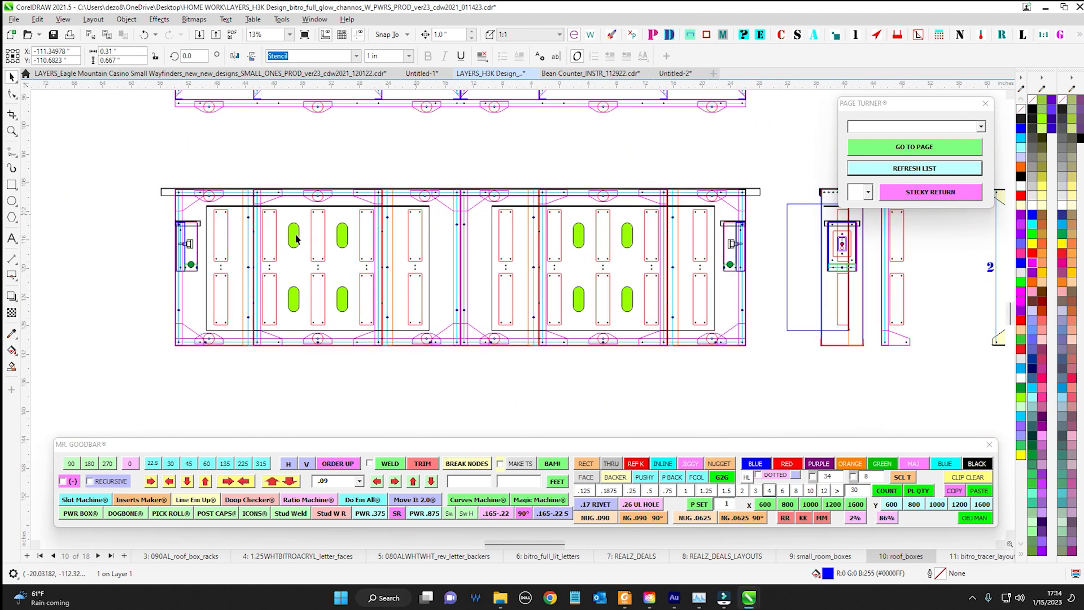
click(228, 231)
scroll(228, 231, up, 2)
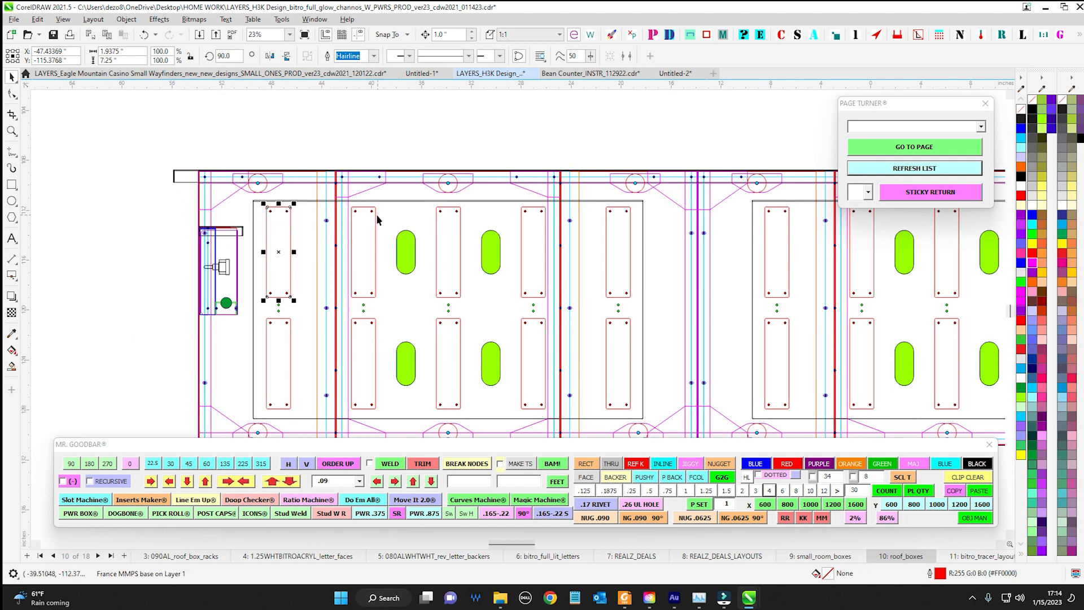
click(376, 219)
click(462, 228)
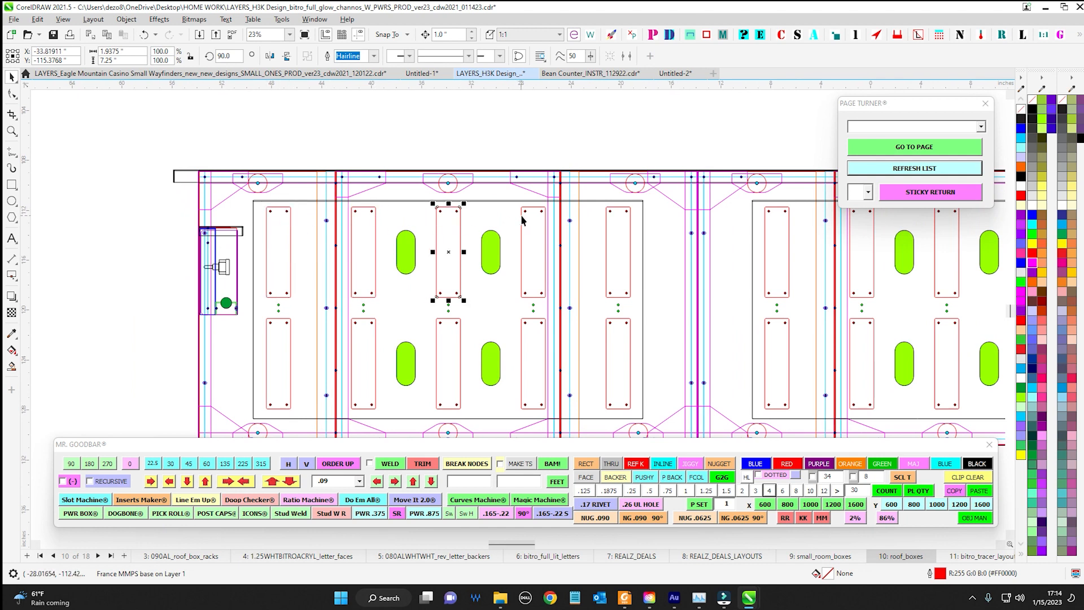
click(522, 220)
scroll(351, 186, up, 2)
click(334, 152)
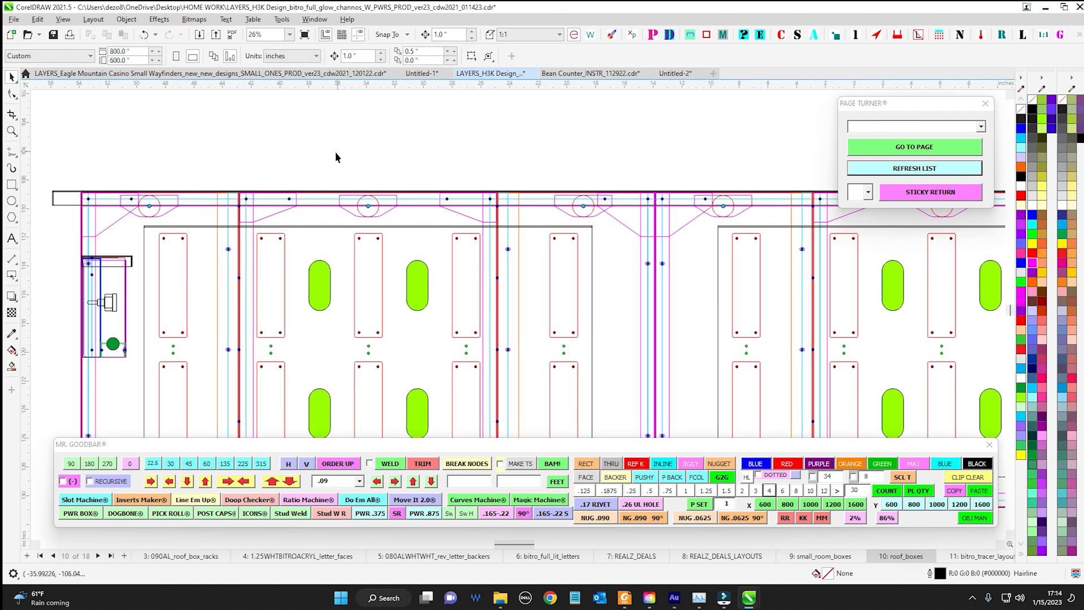
scroll(336, 157, down, 3)
click(237, 225)
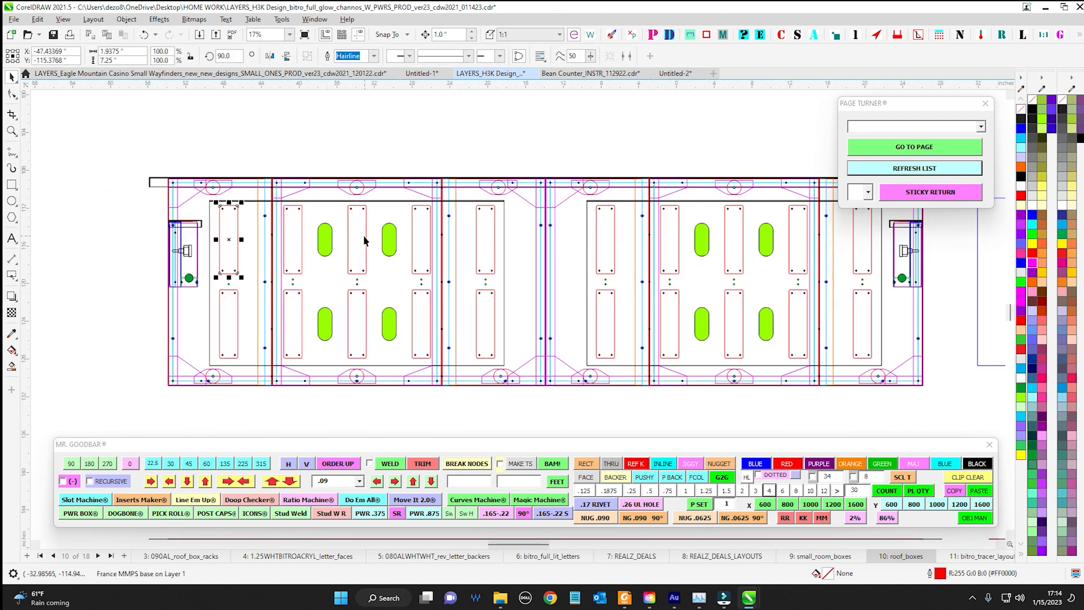
scroll(365, 240, down, 1)
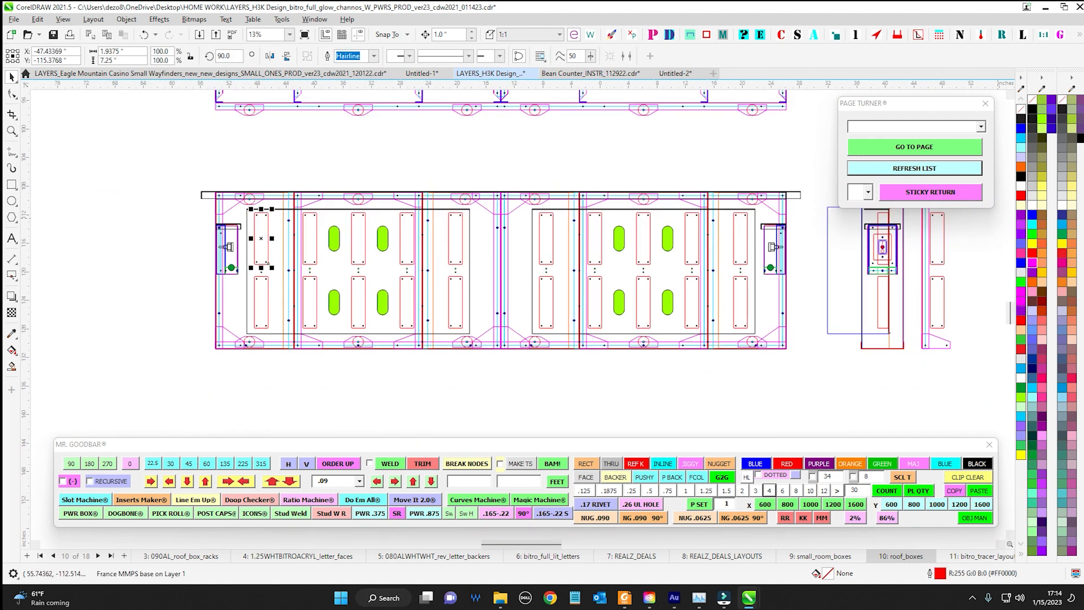
In Send It, pick up the France MMPS base name from the selected outline and find the matching objects within the wide roof box drawing
drag(1083, 120, 629, 124)
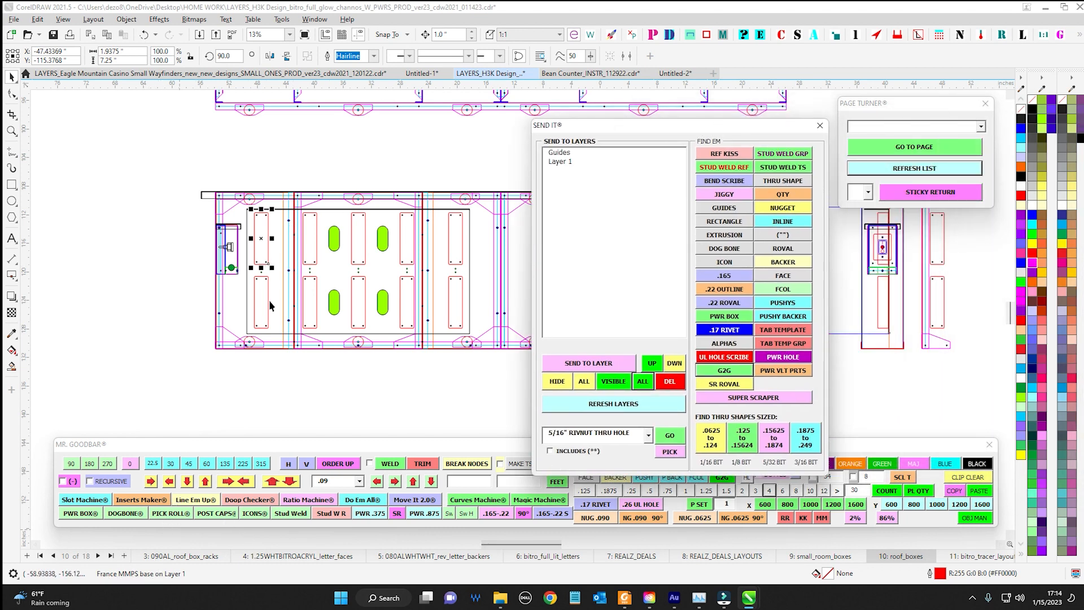
click(678, 455)
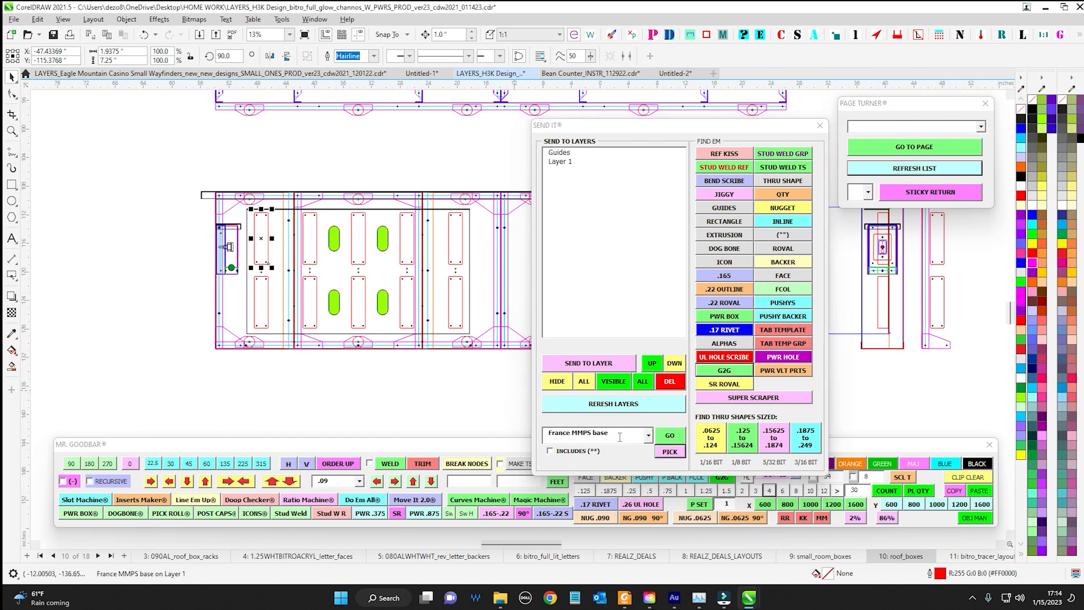
scroll(291, 202, down, 5)
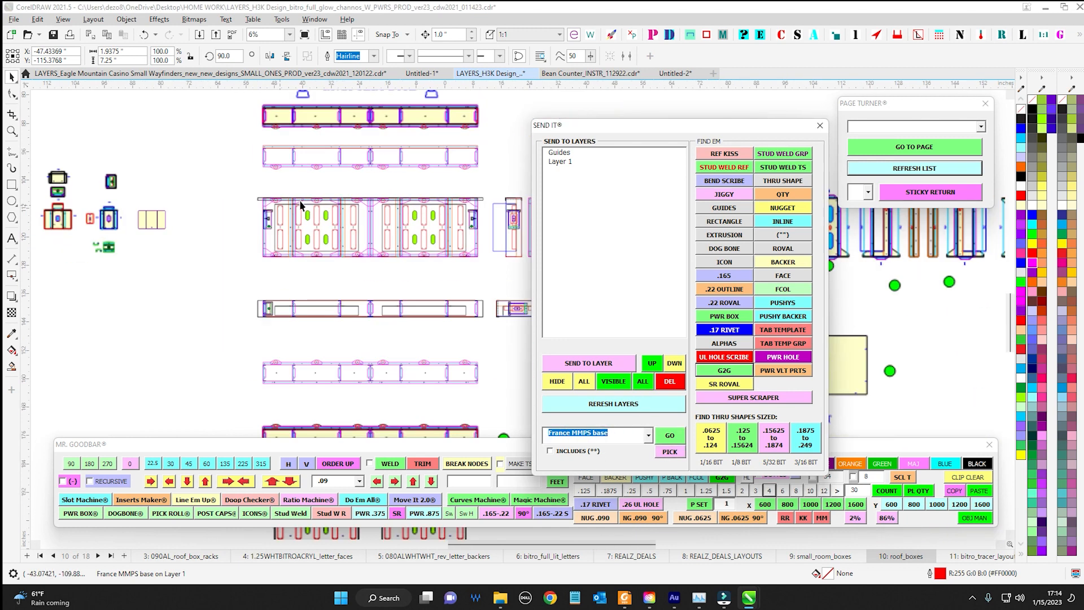
drag(228, 197, 467, 288)
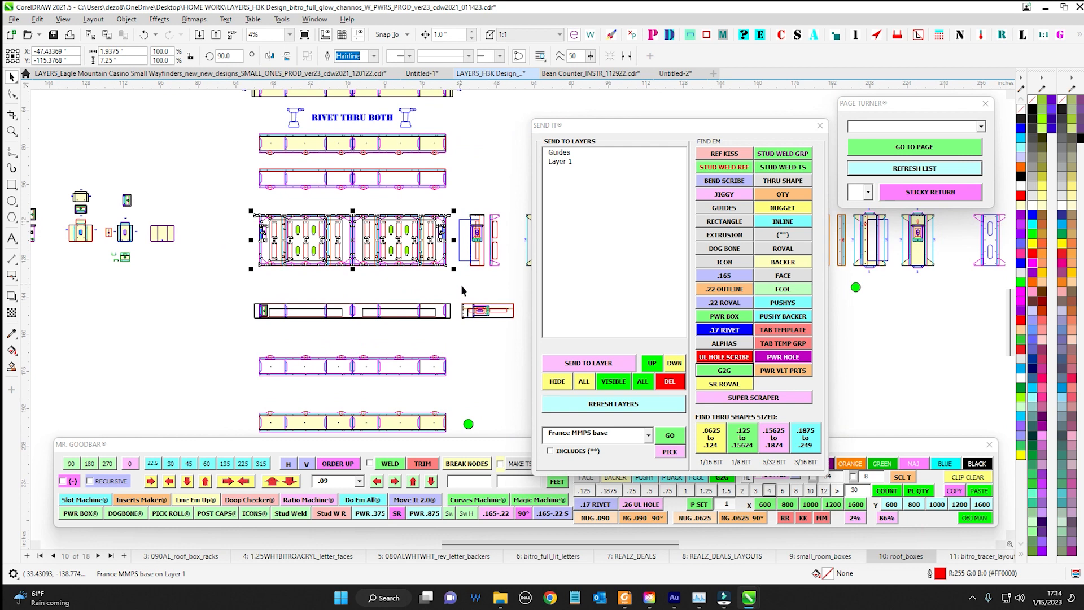
click(677, 440)
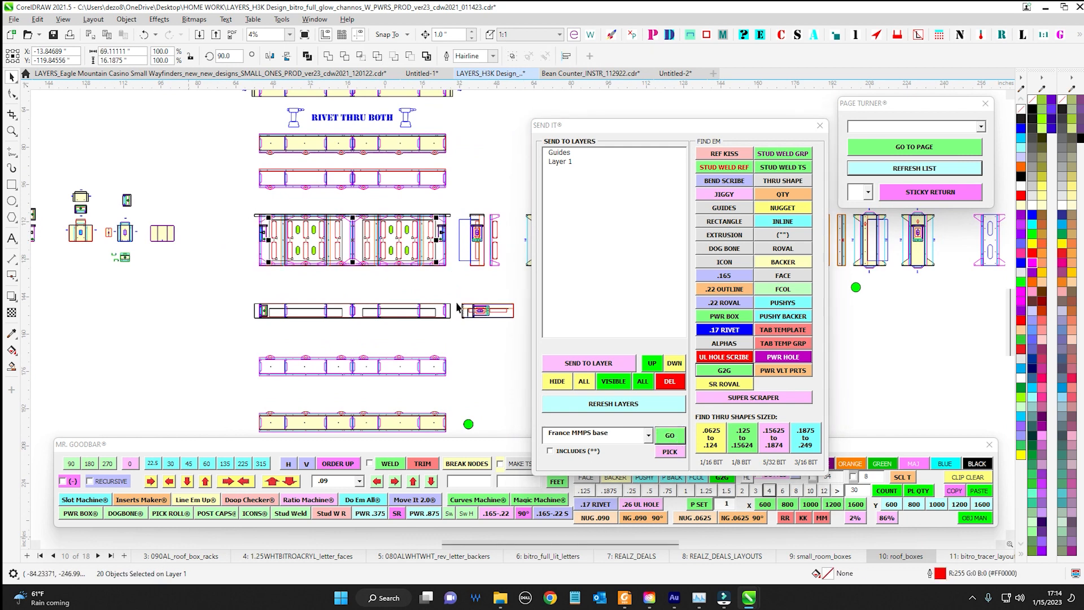
drag(655, 133, 762, 104)
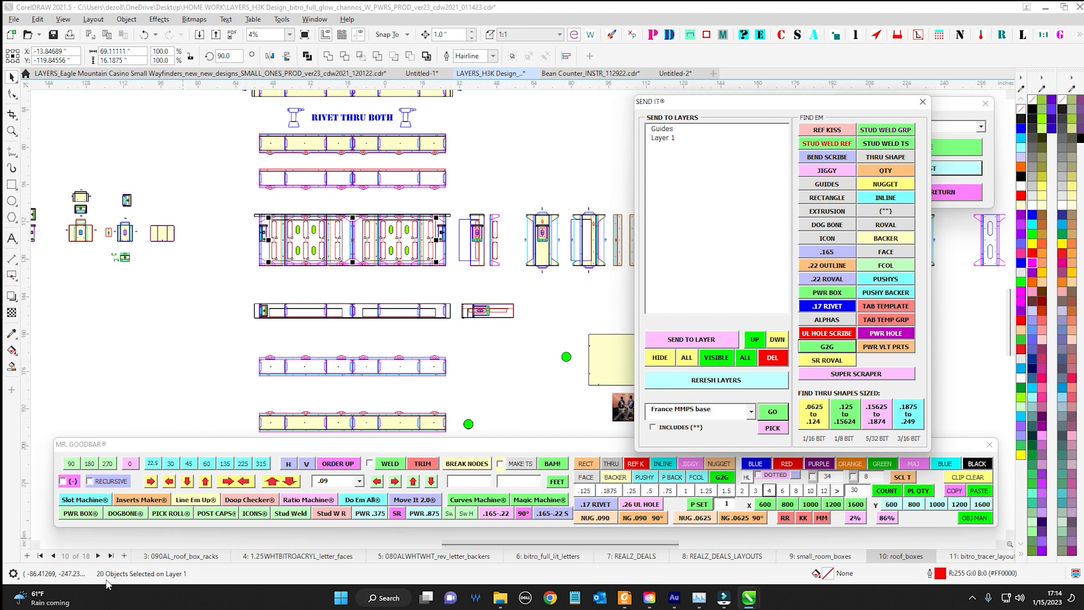
Place a count label for the selected power supply bases and move it just above the wide roof box drawing
scroll(339, 197, up, 2)
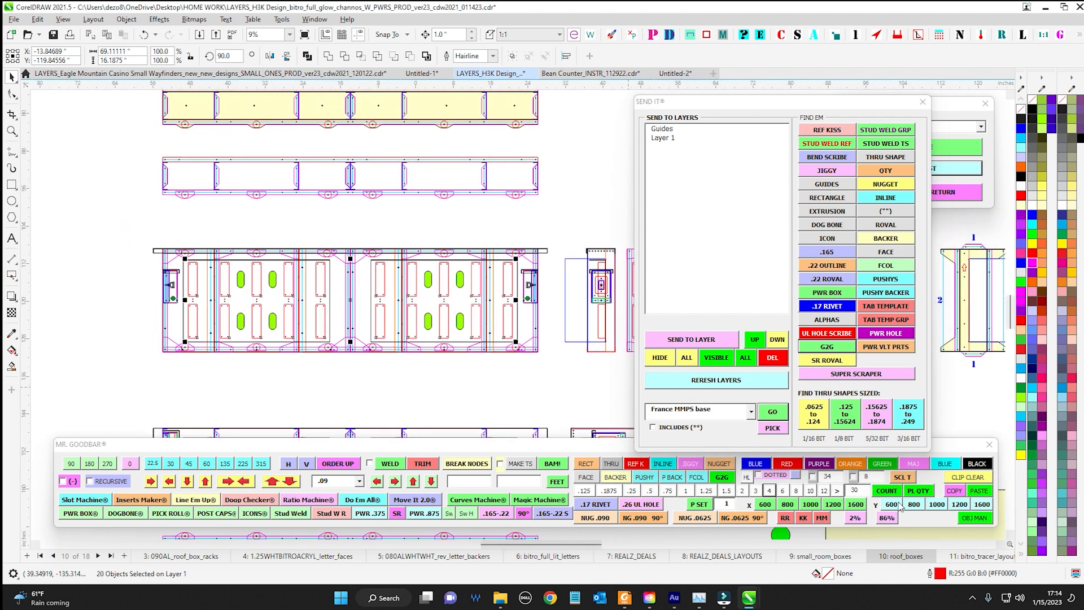
click(887, 491)
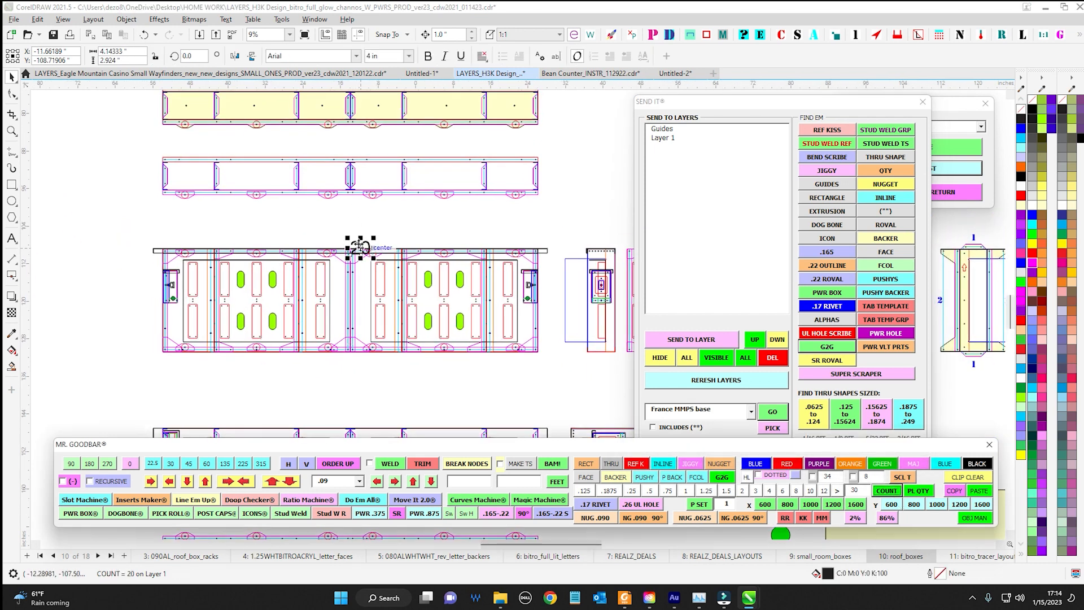
click(357, 241)
scroll(349, 230, up, 2)
click(355, 220)
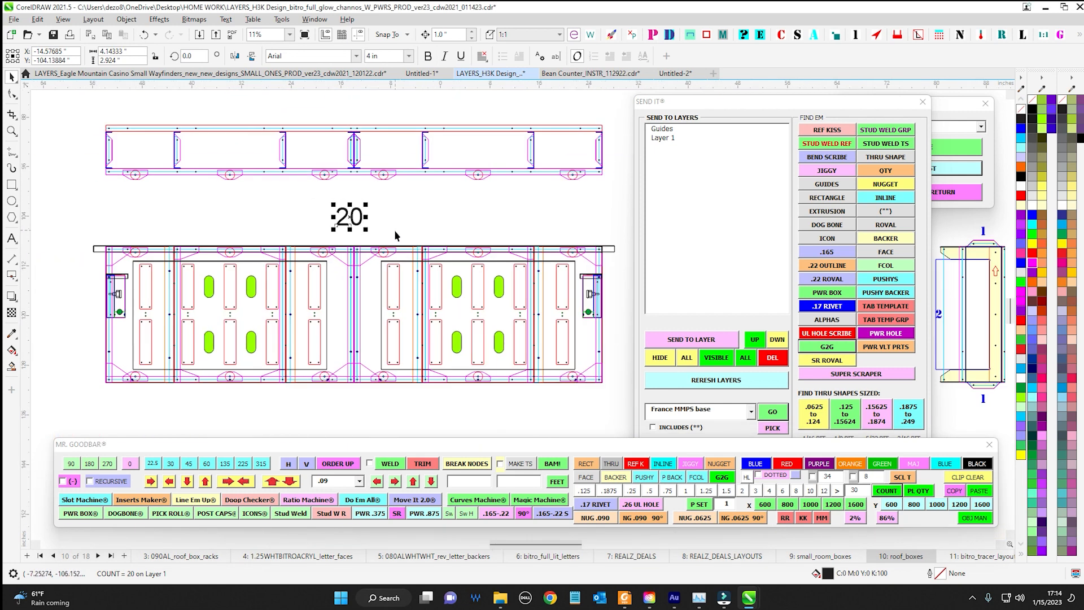
Fill the count label above the wide roof box drawing with red and reselect it
click(1036, 255)
scroll(478, 256, up, 3)
click(425, 374)
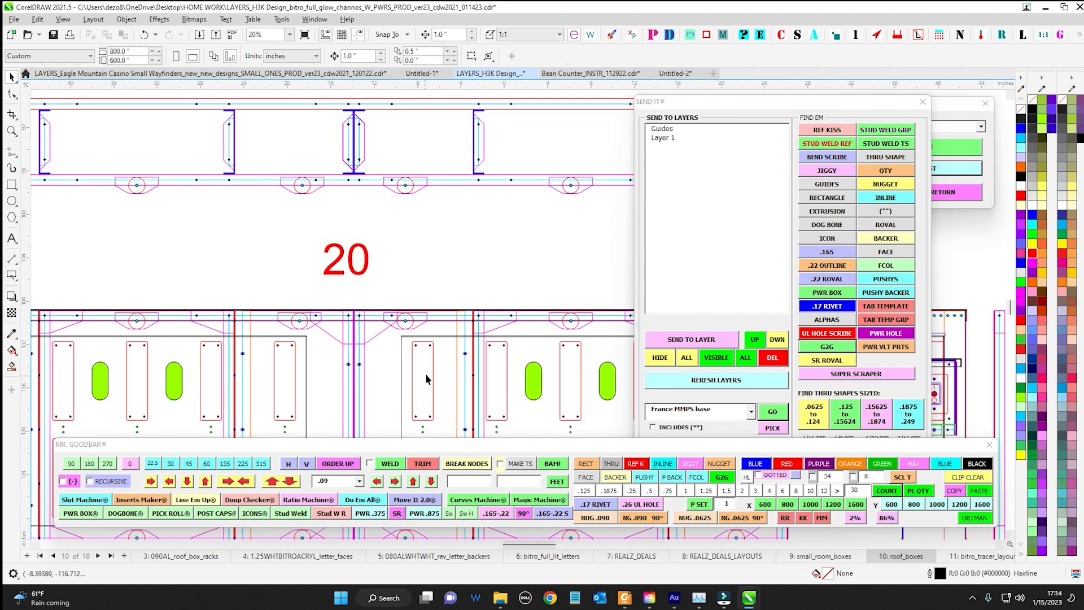
scroll(419, 381, down, 1)
drag(422, 301, 380, 256)
drag(286, 225, 391, 276)
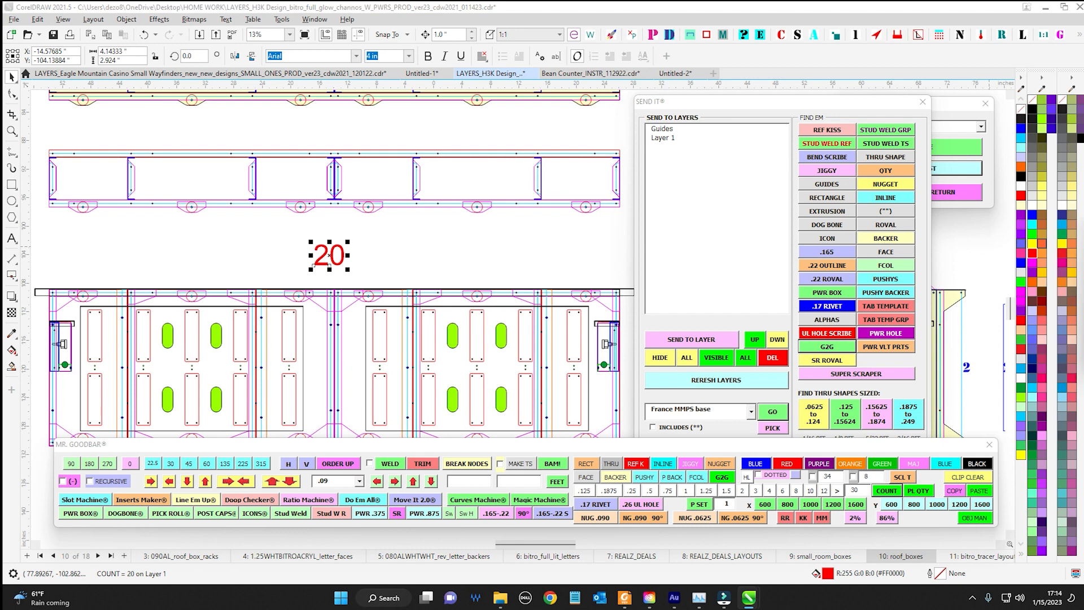
Create a red FRANCE PWR stencil label at size 4 with the Stencil Machine
drag(1083, 229, 620, 204)
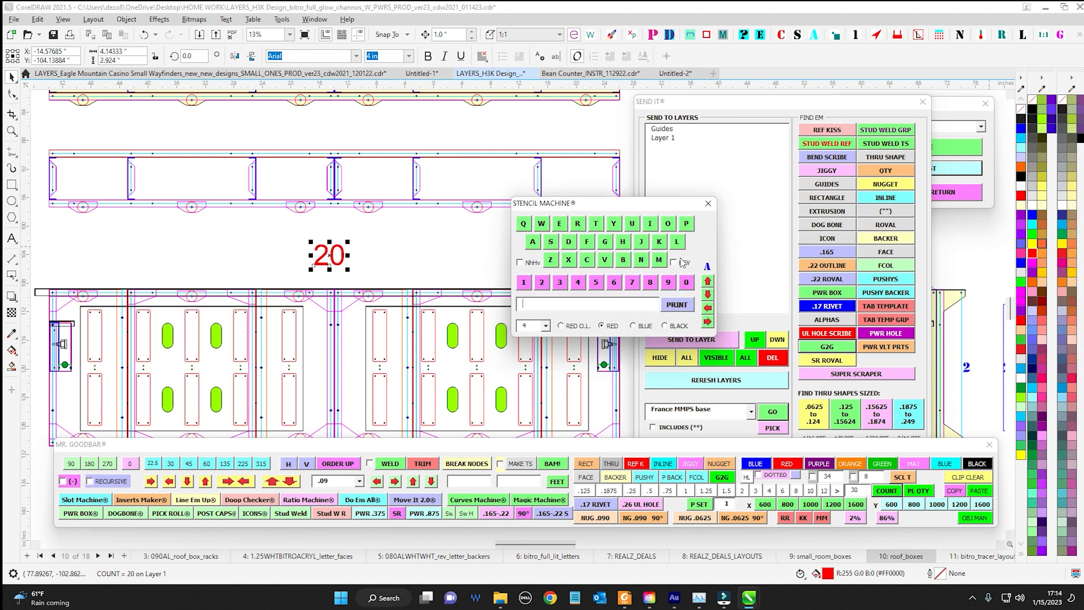
text(CE PWR)
click(546, 326)
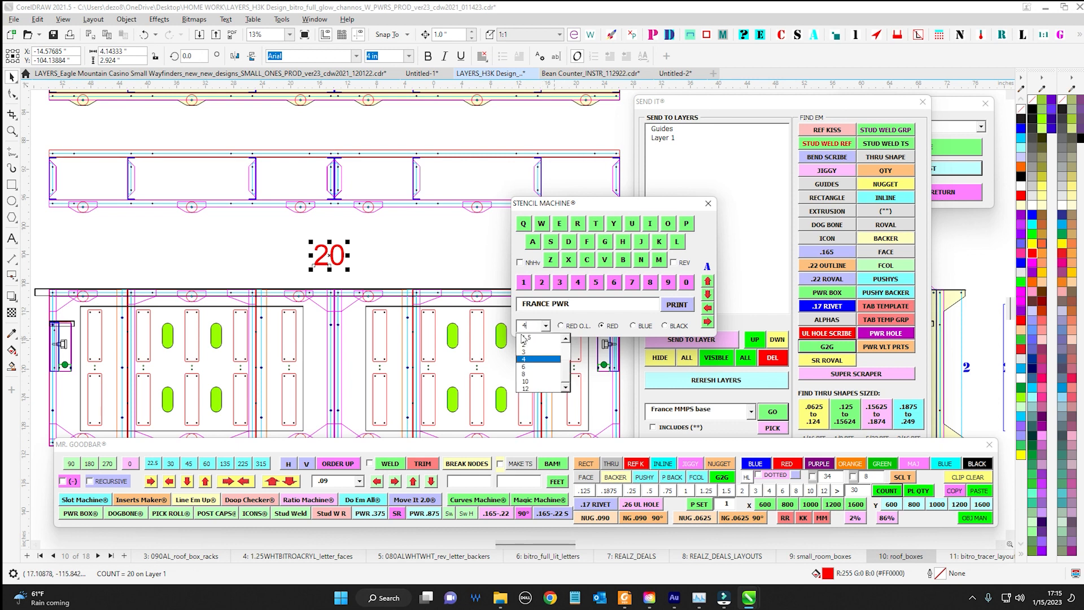
click(539, 360)
click(674, 305)
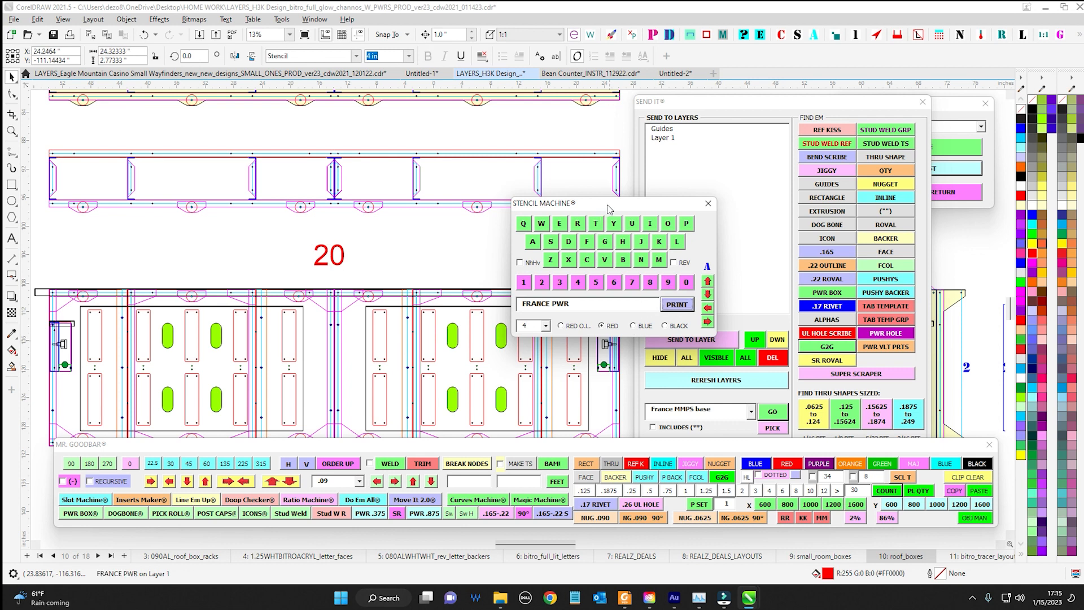
Move the Stencil Machine window aside and position the FRANCE PWR label directly beside the red count label
drag(609, 209, 791, 189)
drag(585, 317, 415, 268)
scroll(314, 201, down, 1)
drag(337, 245, 250, 237)
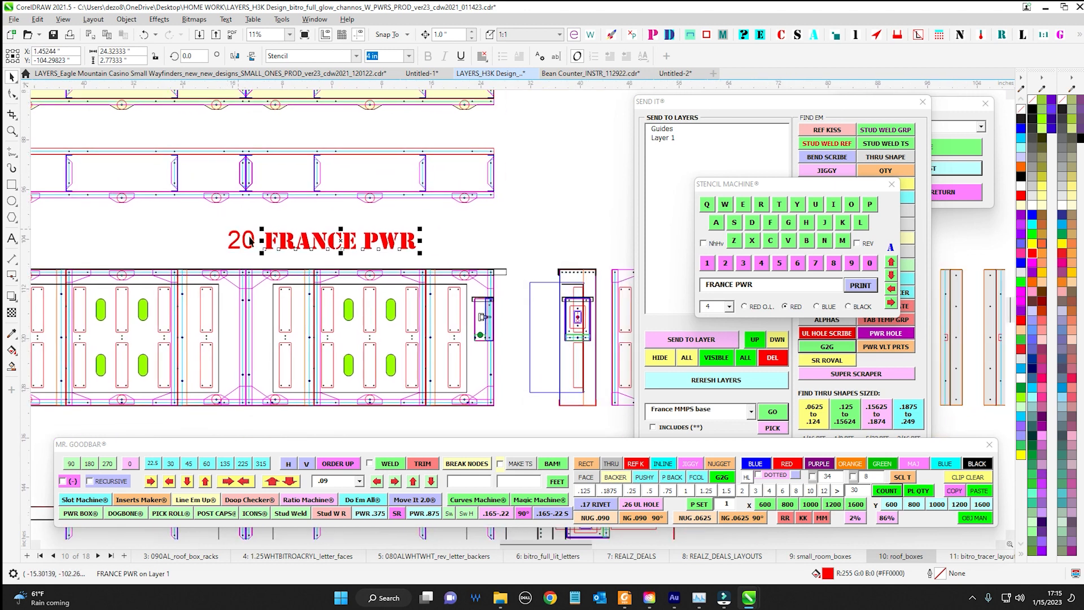
drag(174, 221, 454, 265)
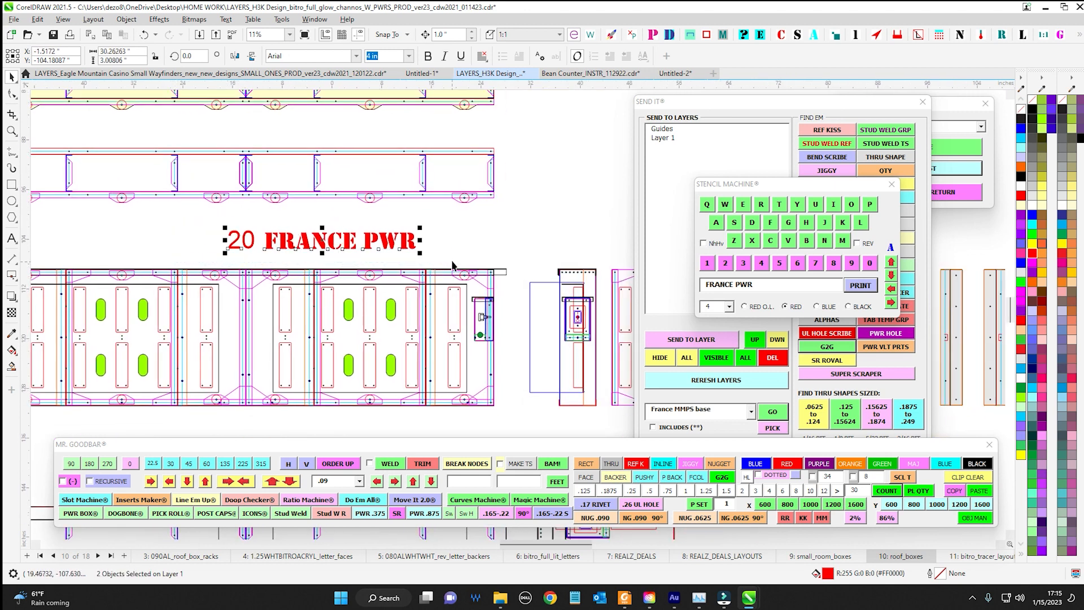
click(473, 222)
Set the FRANCE PWR label's text height to 2 in and align it with the bottom of the count label
click(263, 247)
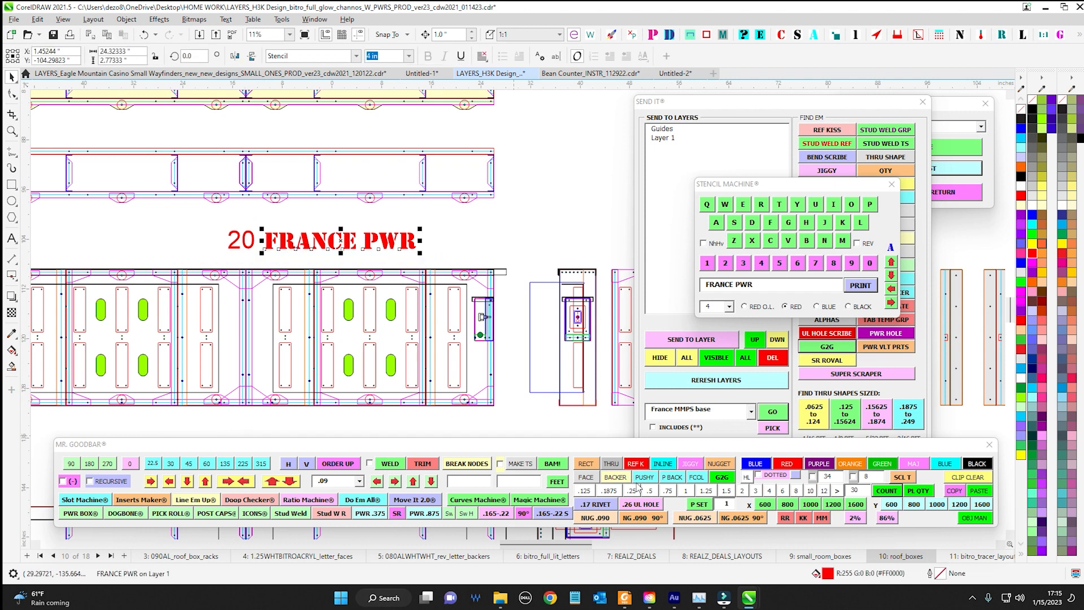
click(743, 491)
scroll(266, 251, up, 3)
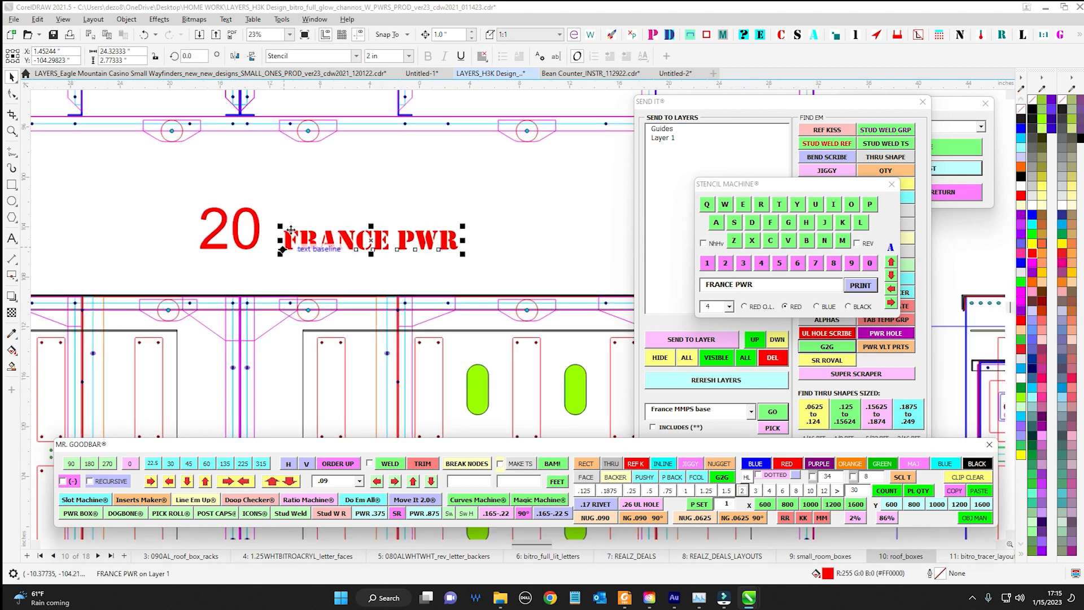
shift+click(246, 238)
key(b)
click(342, 185)
scroll(343, 184, down, 2)
scroll(343, 185, down, 2)
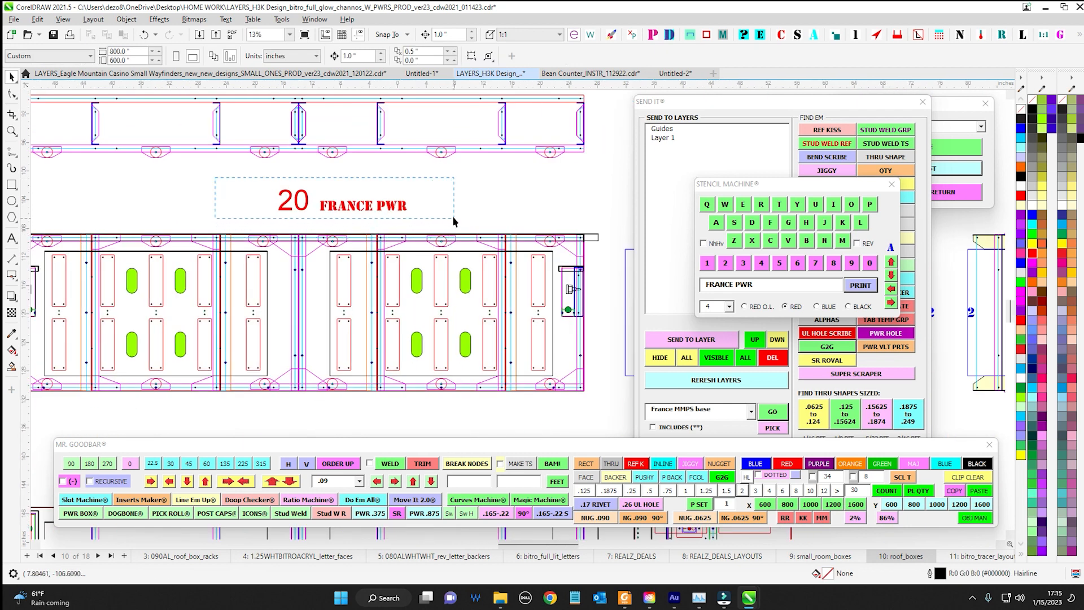
Select the count and FRANCE PWR labels together and review them above the wide roof box drawing
drag(454, 220, 453, 220)
scroll(456, 199, down, 1)
scroll(404, 185, up, 1)
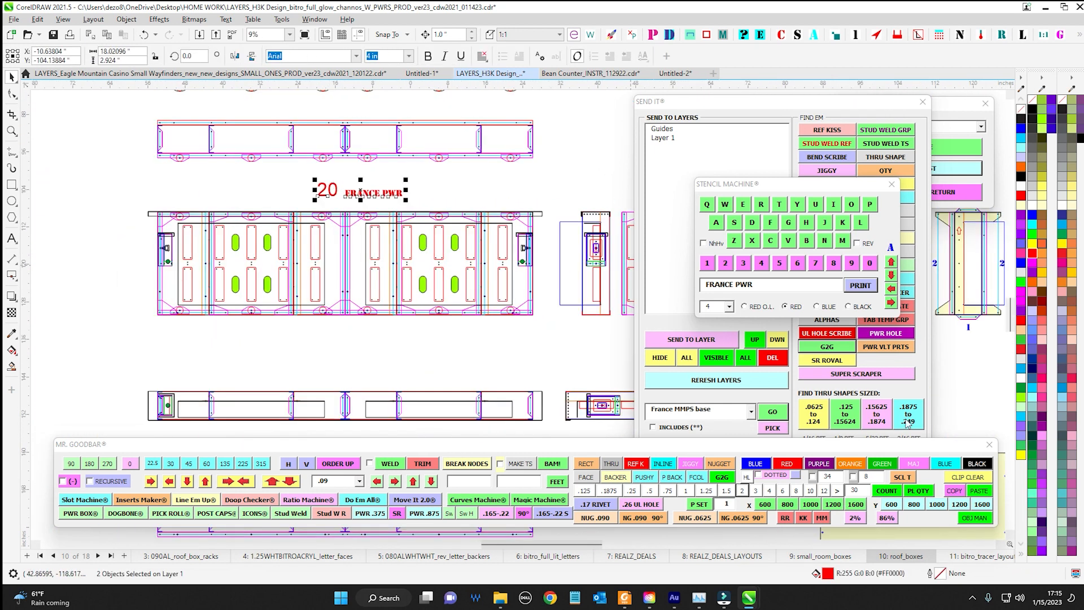
mouse_move(866, 446)
mouse_down()
mouse_move(503, 315)
mouse_move(686, 410)
mouse_move(868, 444)
mouse_up()
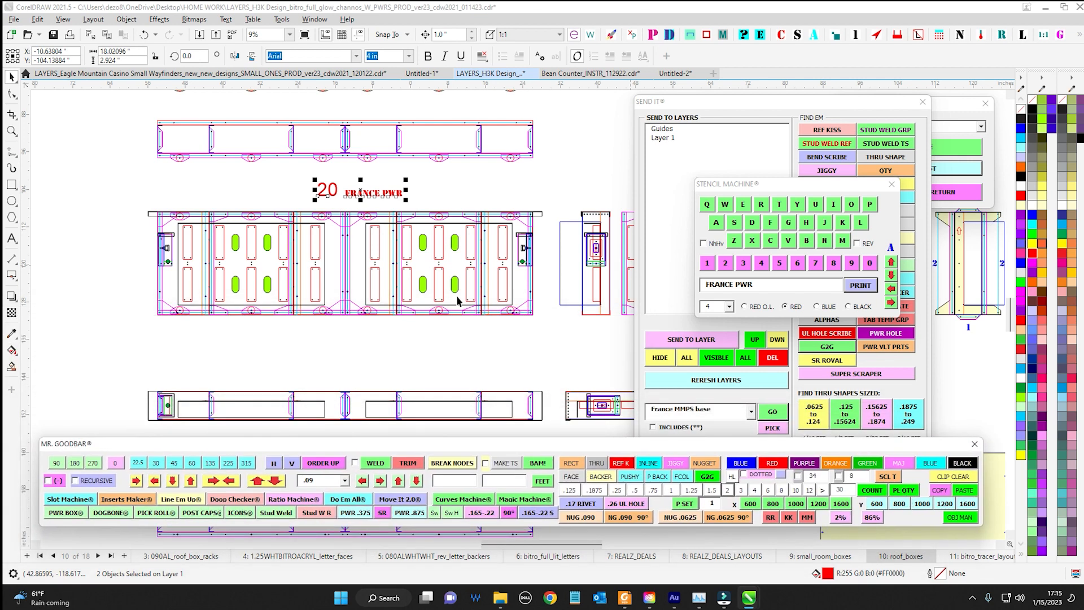
scroll(364, 178, up, 1)
key(Escape)
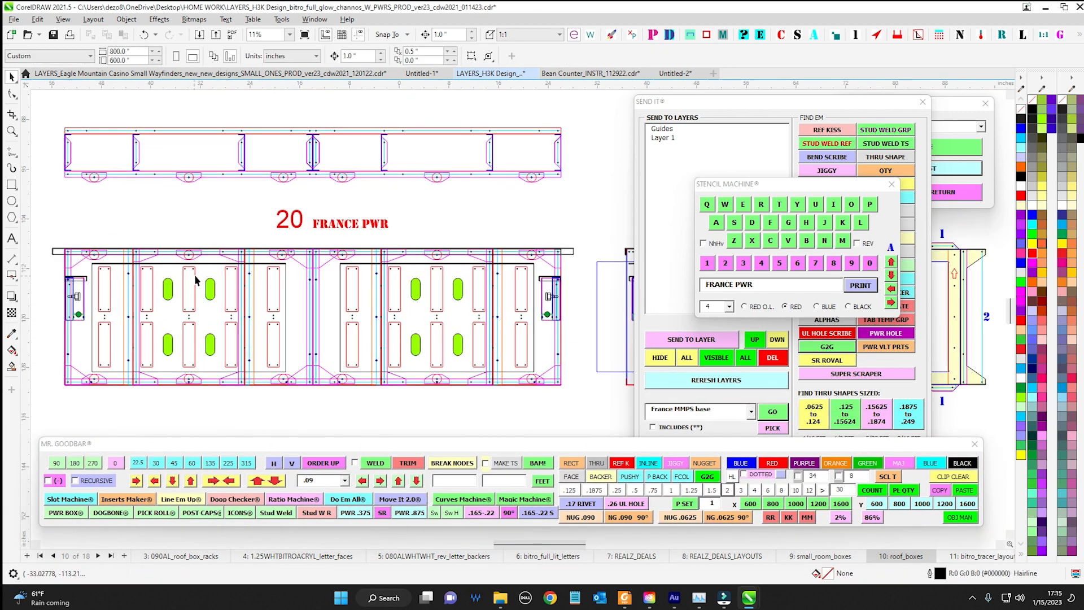
Find all France MMPS base objects within the wide roof box drawing
click(195, 281)
scroll(163, 257, down, 1)
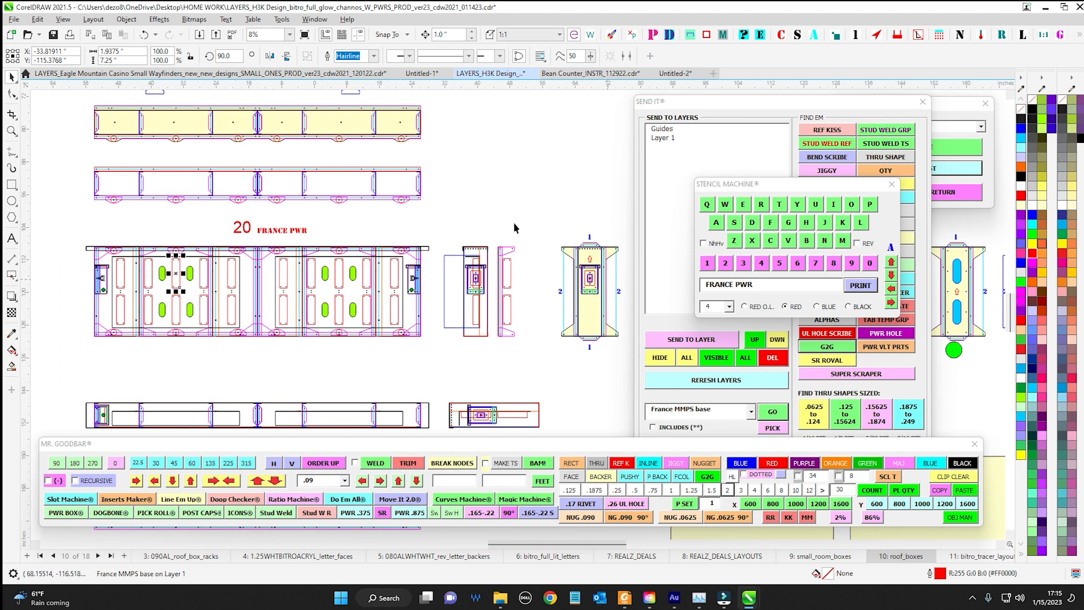
scroll(156, 229, down, 1)
drag(108, 238, 384, 348)
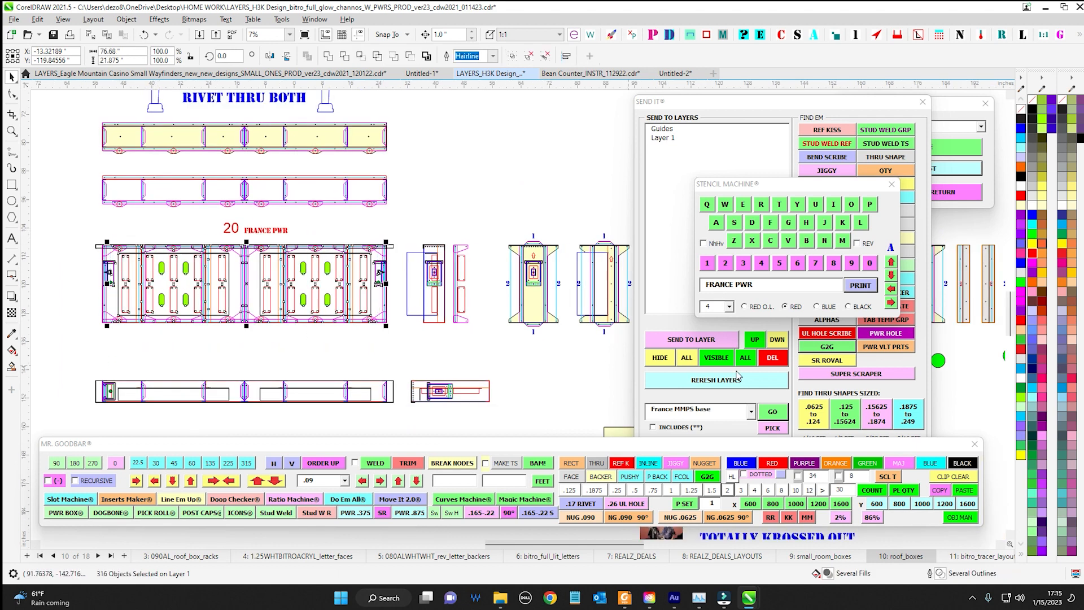
click(766, 413)
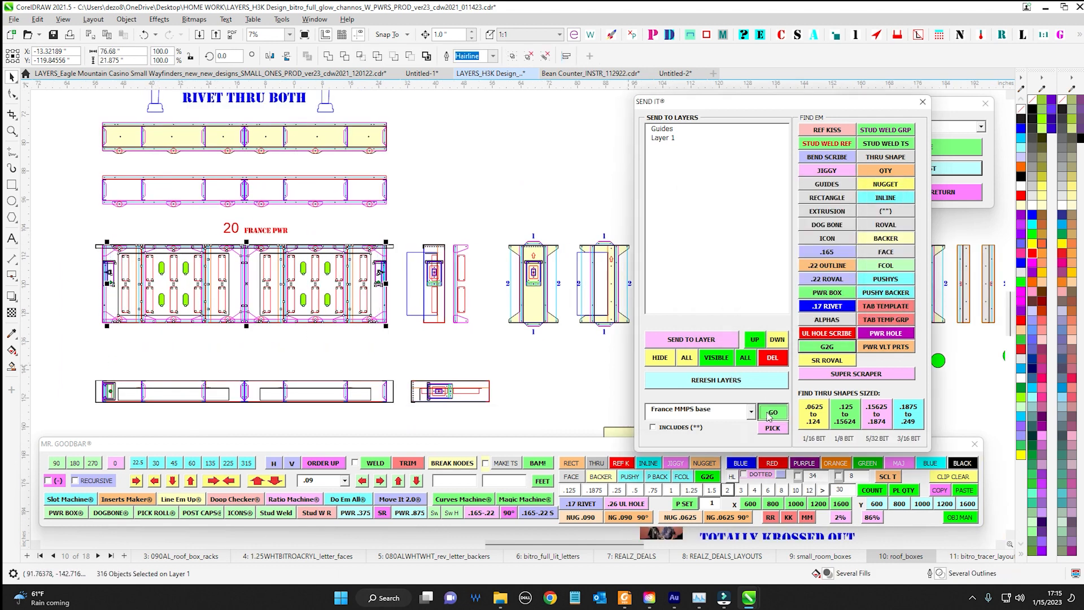
Transfer the selected object count to the Launch Pad and place a size 4 QTY 20 label below the wide roof box drawing
drag(1083, 81, 496, 118)
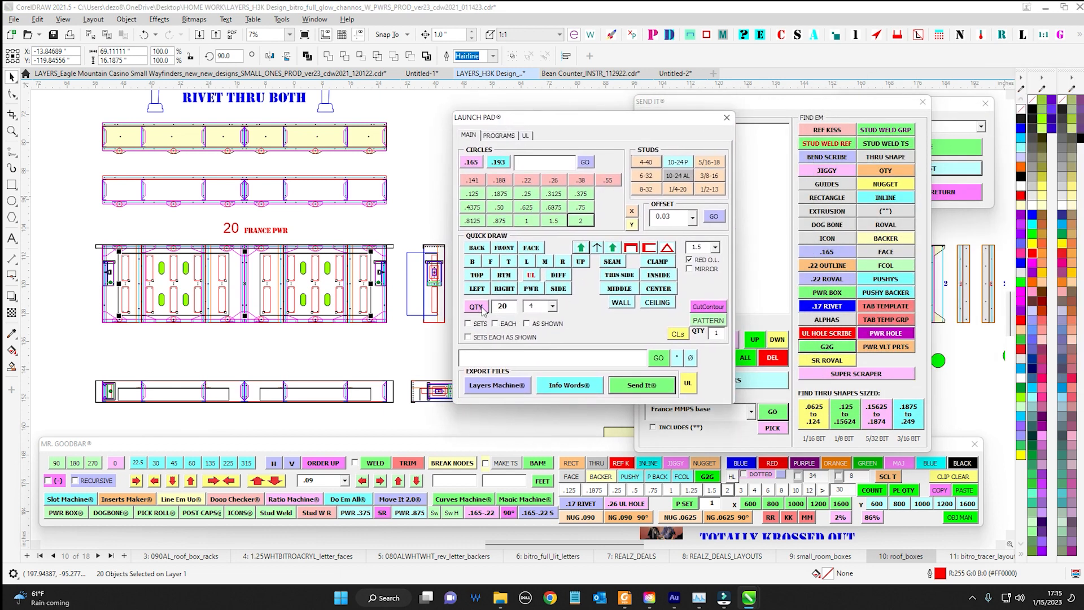
click(900, 490)
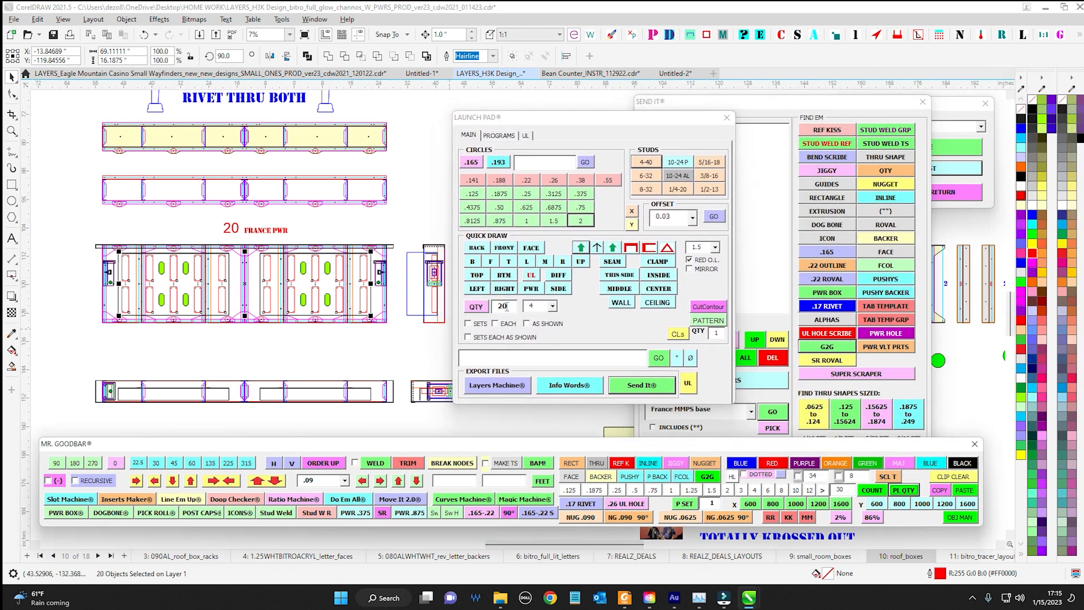
click(480, 308)
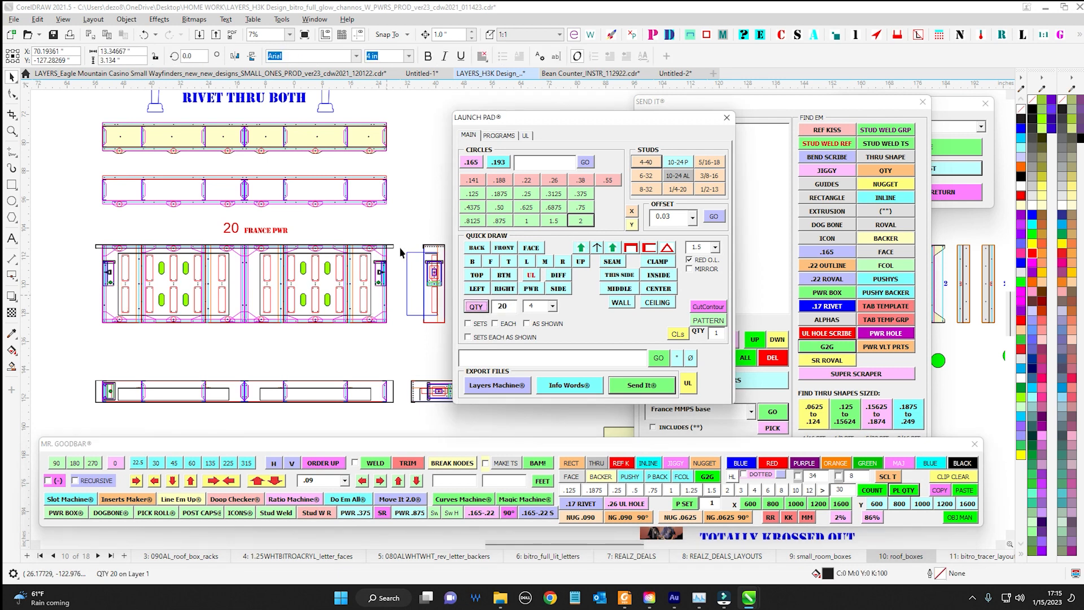
drag(514, 117, 699, 116)
drag(544, 315, 257, 337)
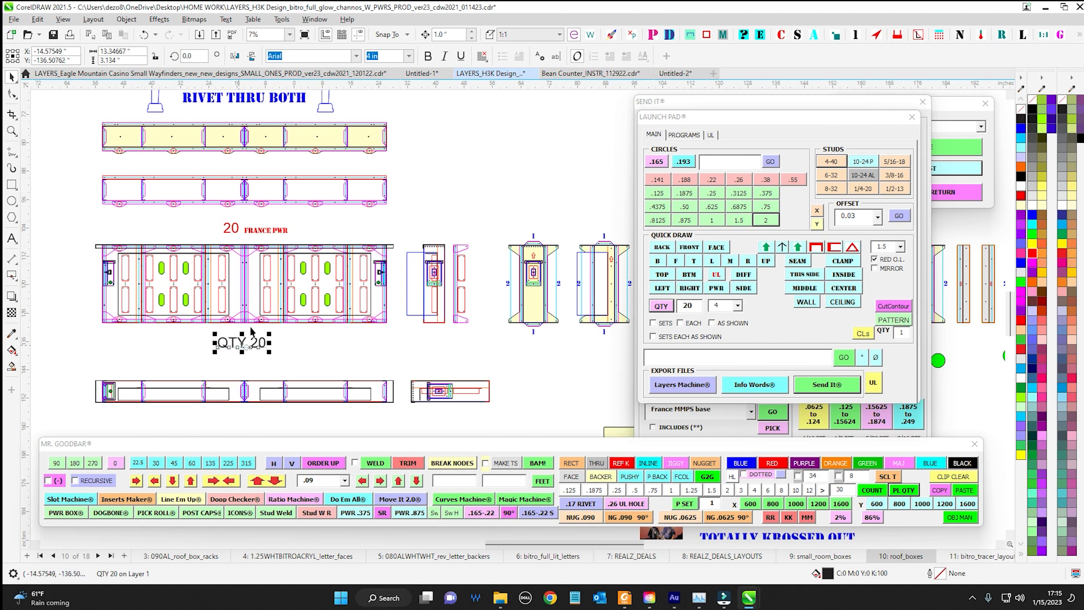
scroll(259, 336, up, 3)
scroll(367, 344, down, 2)
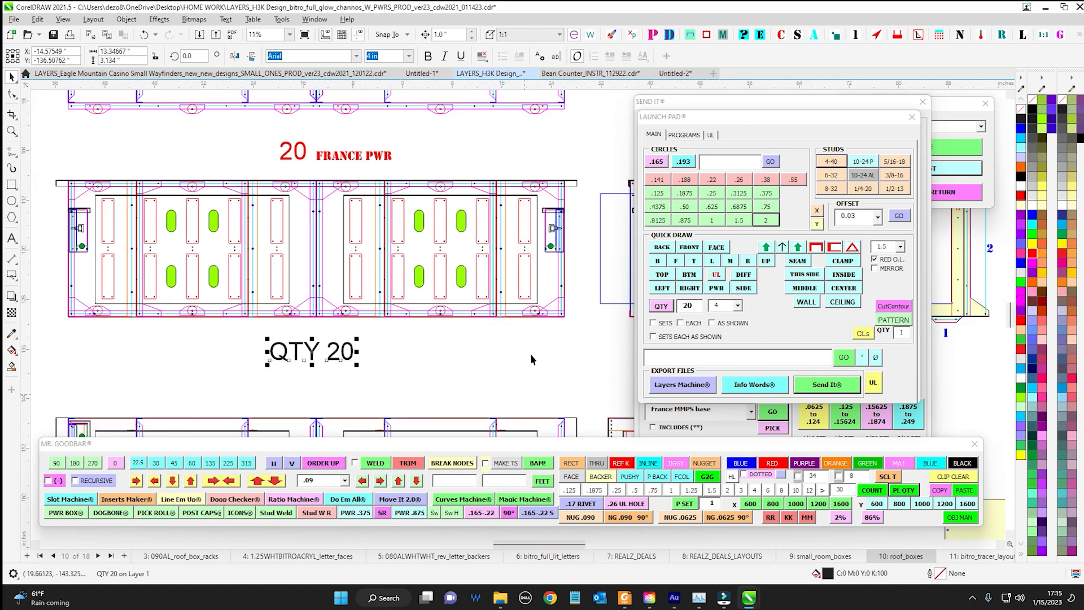
Create a QTY 20 SETS EACH AS SHOWN label and place it over the narrow roof box drawing below the QTY 20 label
drag(785, 120, 605, 123)
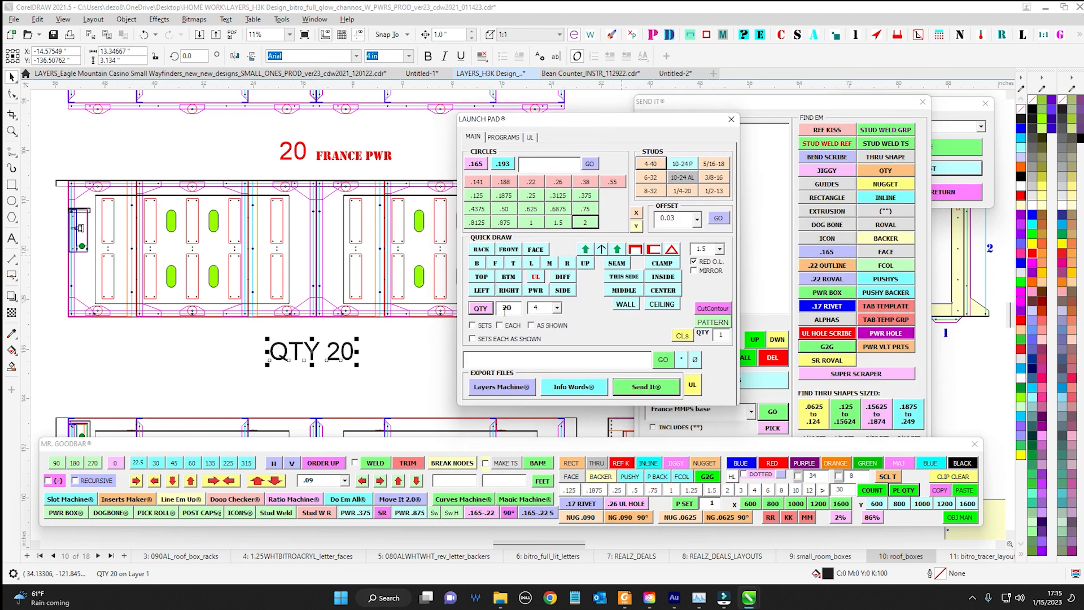
scroll(336, 277, down, 3)
drag(383, 335, 247, 266)
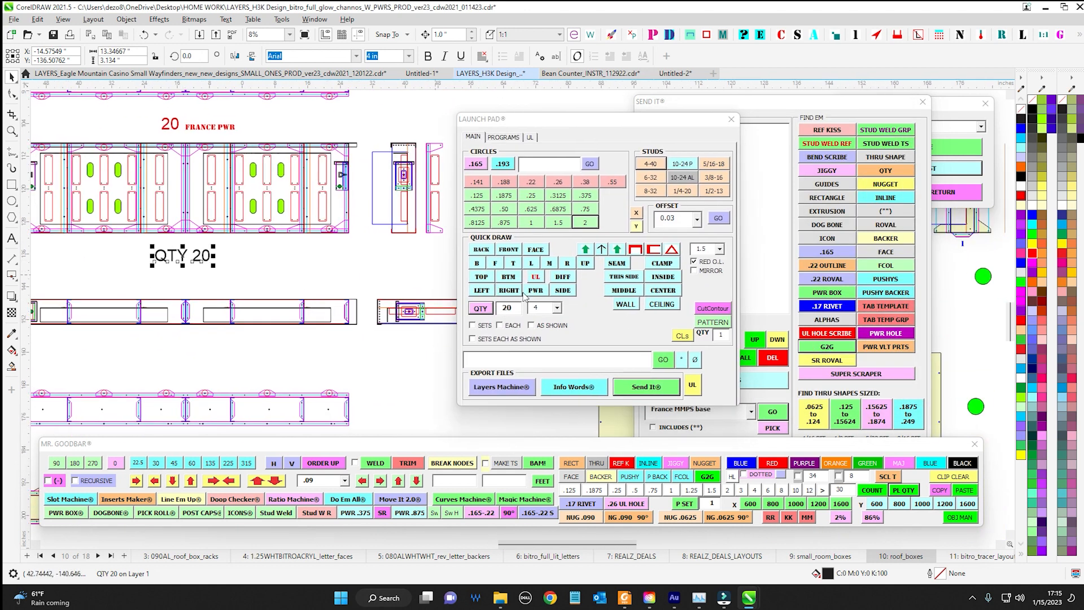
click(484, 326)
click(512, 326)
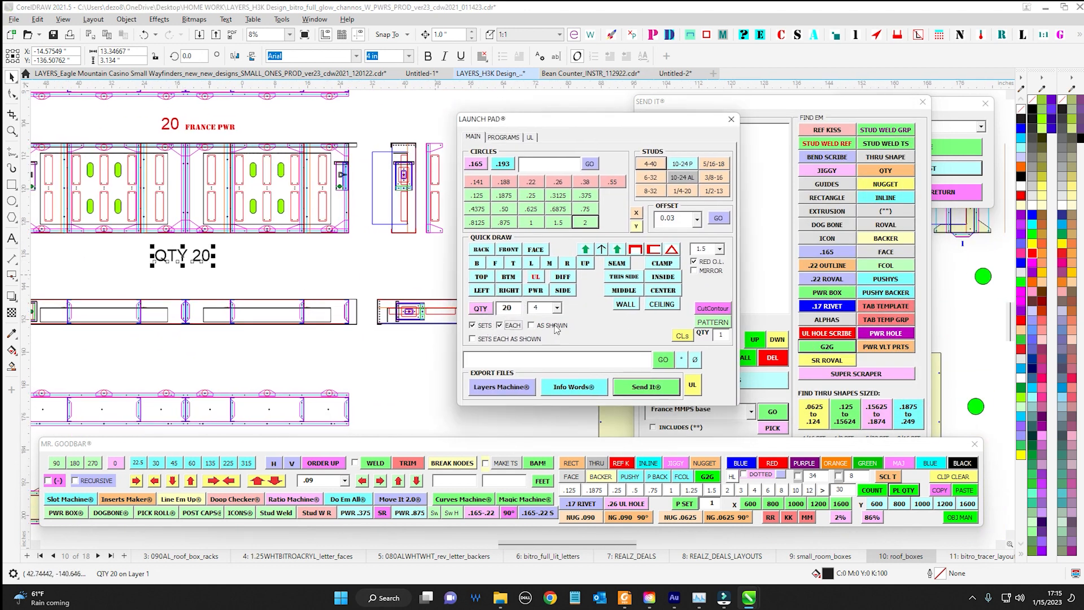
click(550, 327)
click(480, 308)
scroll(247, 237, down, 2)
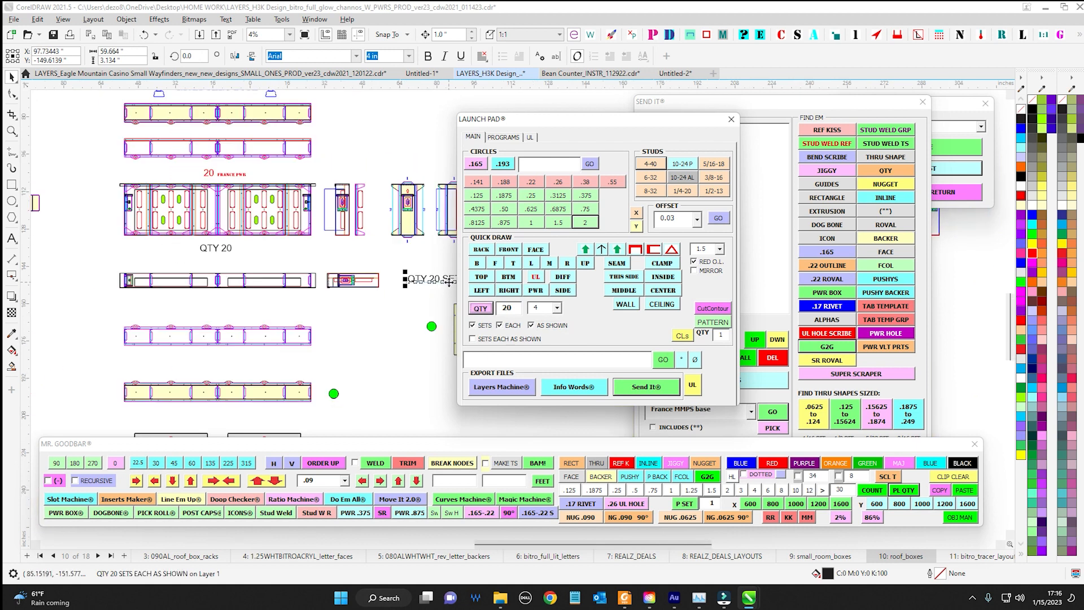
drag(449, 283, 227, 279)
scroll(231, 278, up, 2)
scroll(228, 272, up, 2)
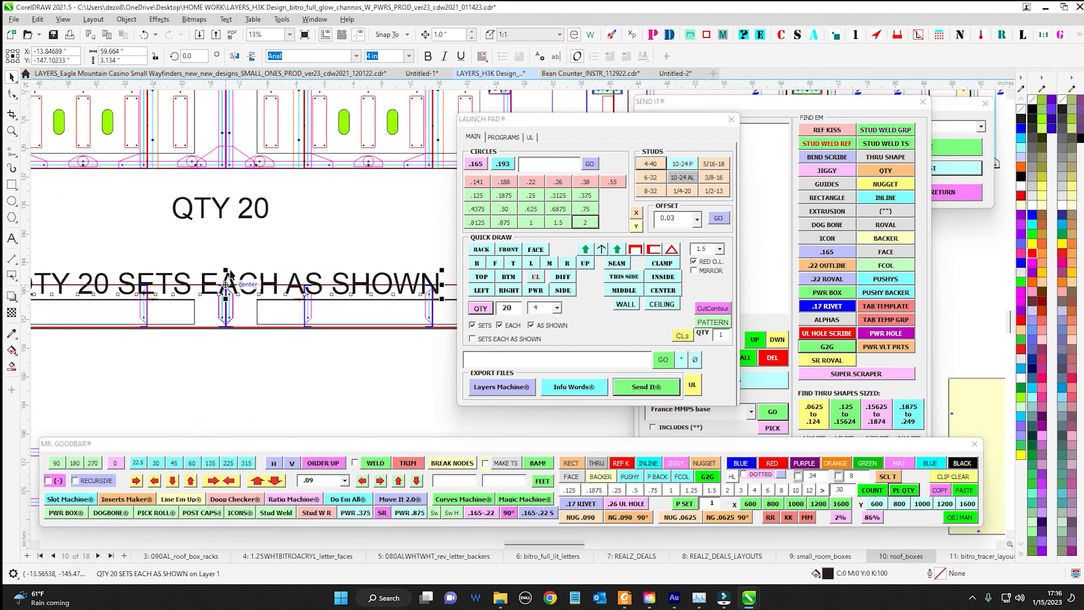
Create a QTY 20 EACH label without the sets and as-shown wording and place it below the small end-view drawing
scroll(229, 277, down, 3)
click(497, 327)
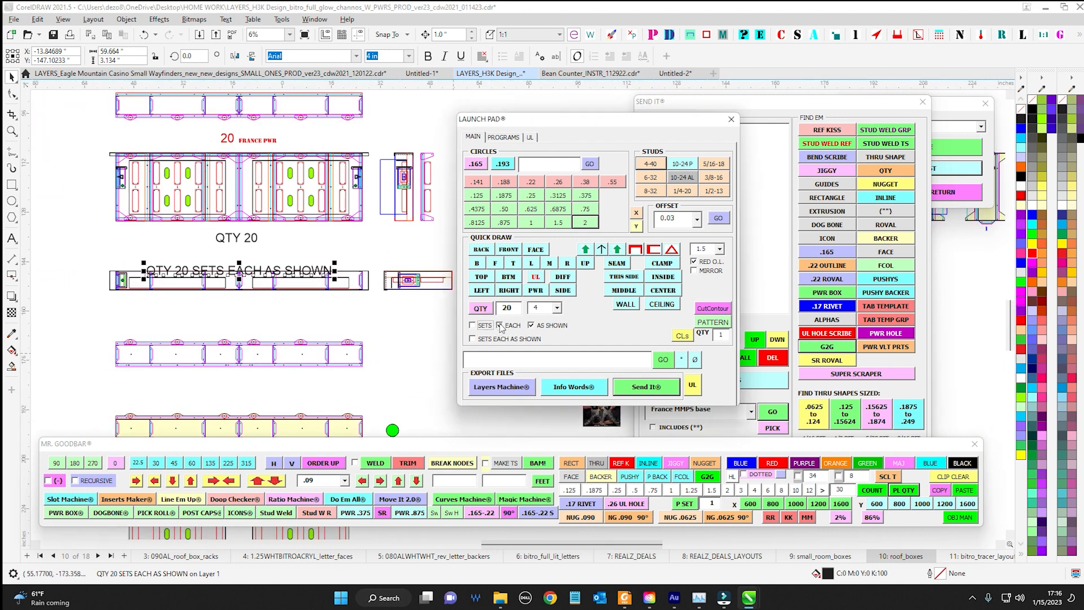
click(539, 328)
click(481, 309)
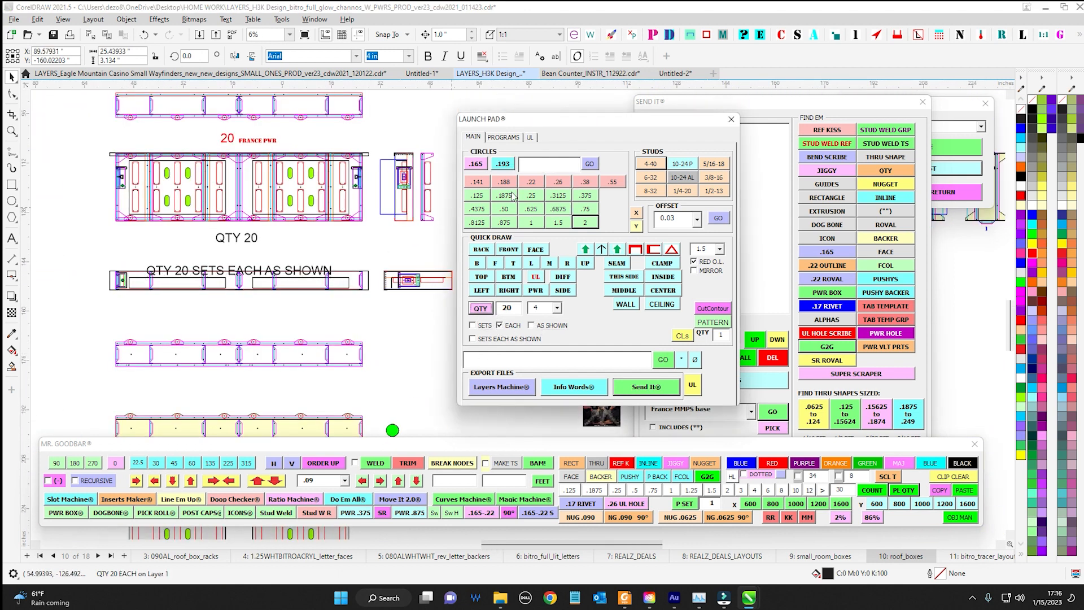
drag(545, 120, 731, 122)
mouse_move(565, 312)
mouse_down()
mouse_move(468, 331)
mouse_move(435, 320)
mouse_up()
scroll(435, 321, up, 1)
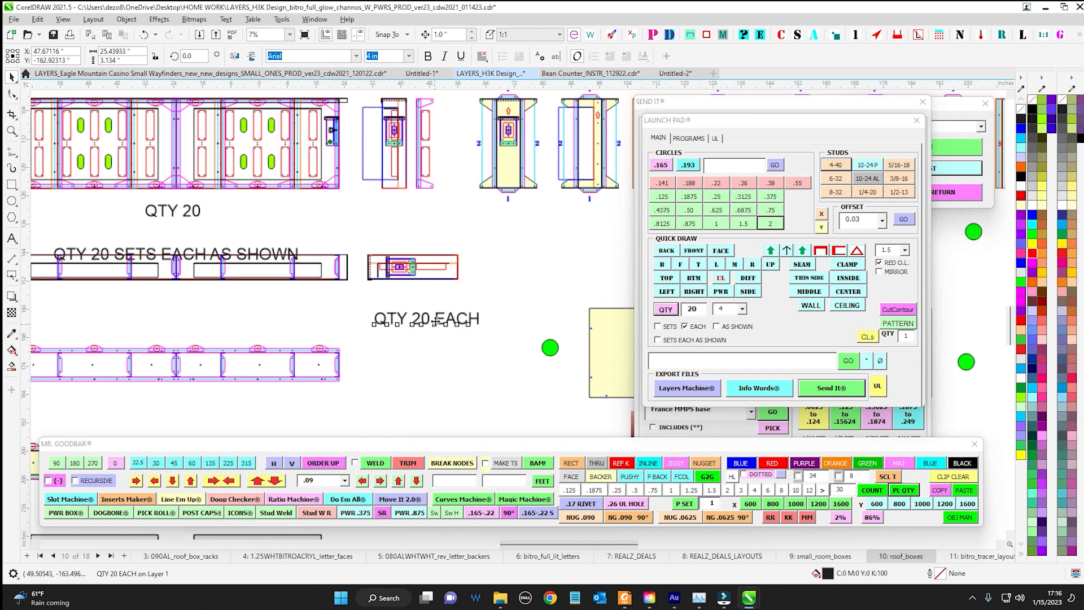
Create a QTY 20 AS SHOWN label and place it directly beneath the QTY 20 EACH label
click(716, 327)
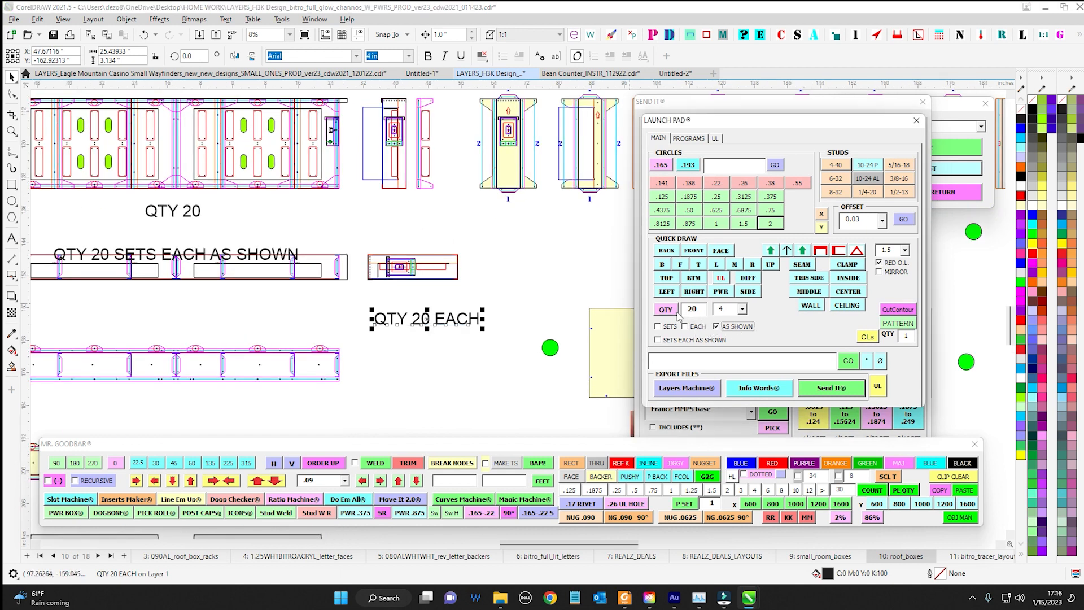
click(665, 310)
drag(574, 313, 402, 340)
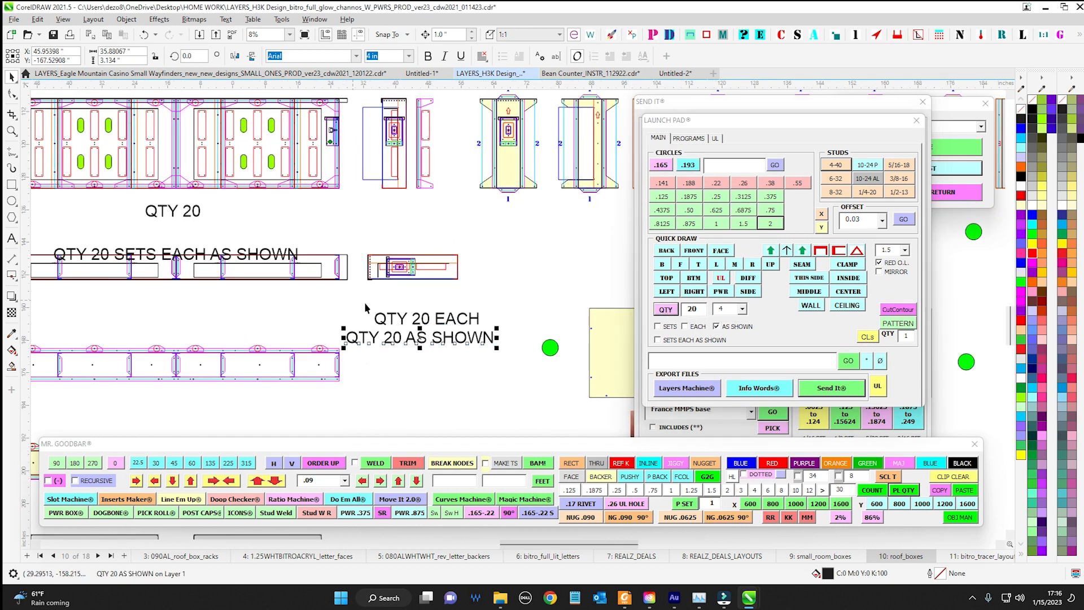
Delete the four black QTY 20 labels, keeping the red 20 and FRANCE PWR labels
drag(696, 121, 1083, 116)
drag(215, 218, 270, 237)
click(244, 229)
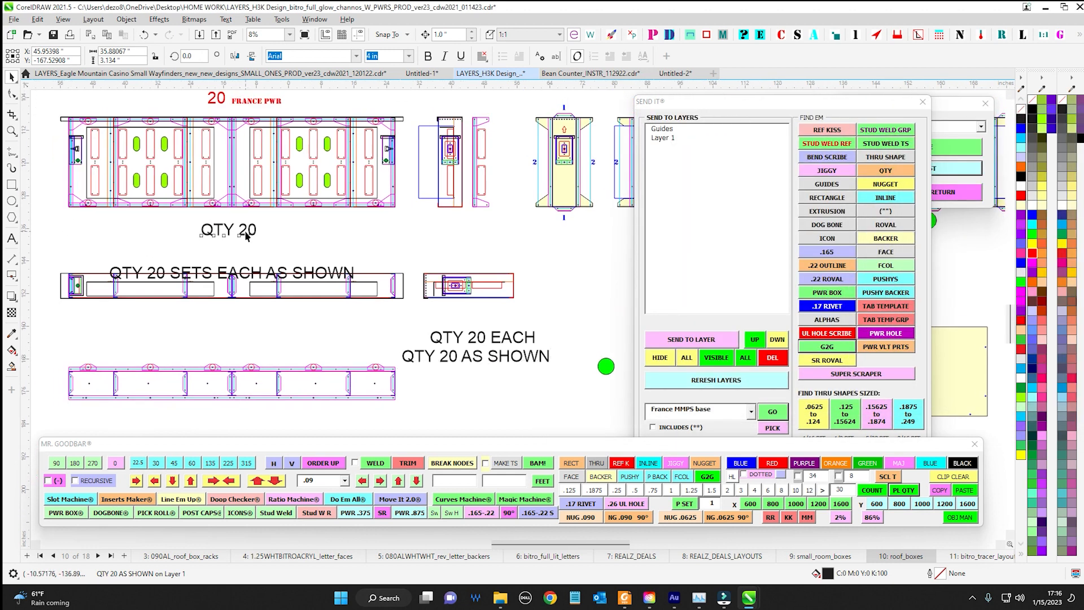
key(Delete)
scroll(207, 141, up, 1)
drag(209, 96, 367, 160)
scroll(207, 145, up, 3)
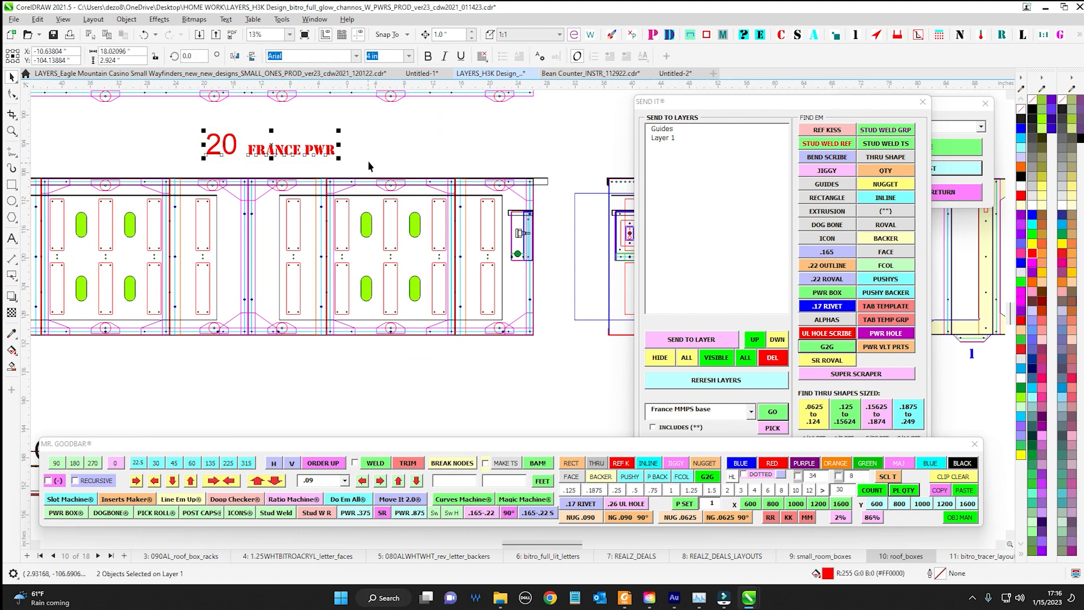
scroll(368, 160, down, 4)
drag(382, 314, 303, 228)
key(Delete)
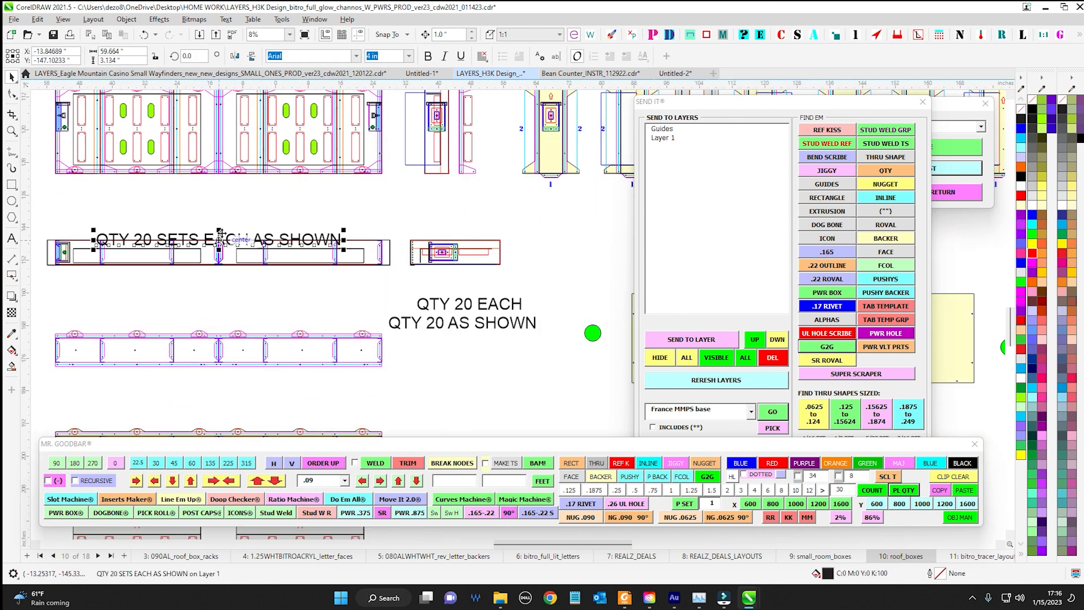
click(534, 336)
key(Delete)
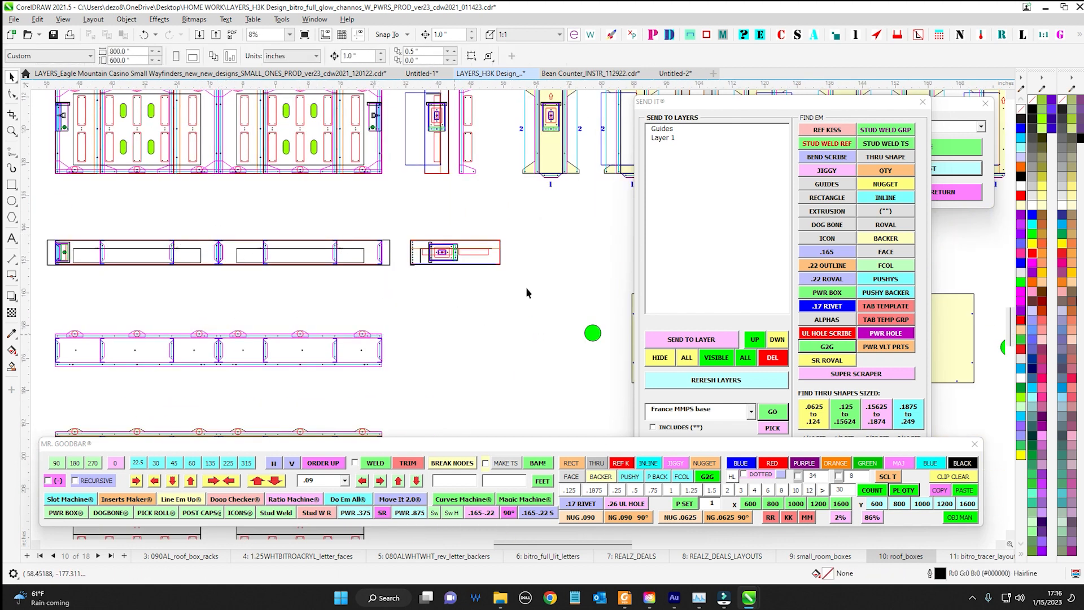
Move the Send It and Stencil Machine windows off the drawing area to uncover the roof box drawings
drag(760, 103, 1083, 104)
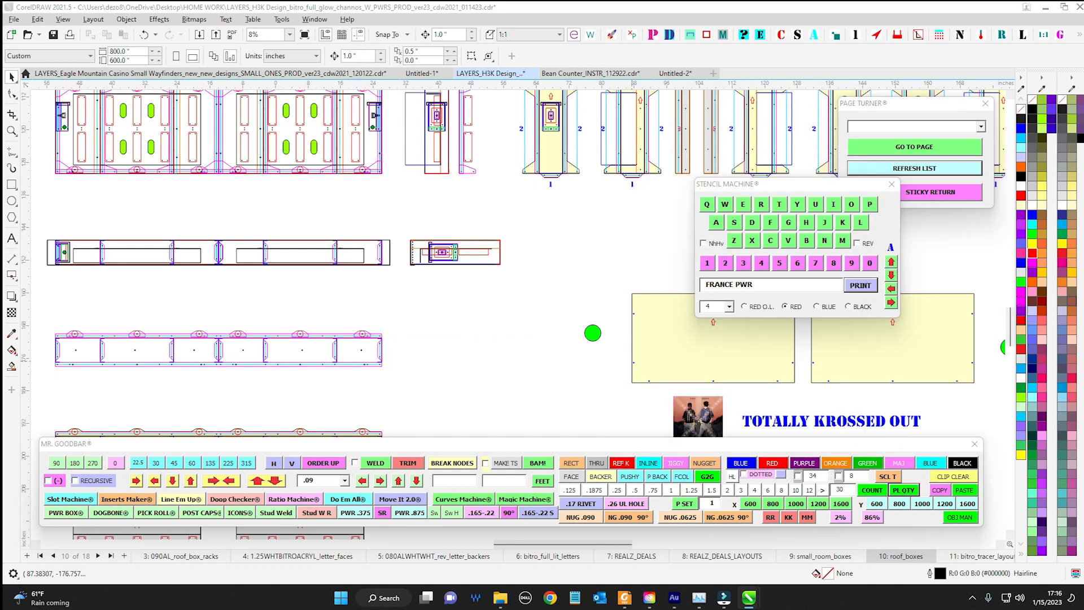
drag(551, 320, 616, 314)
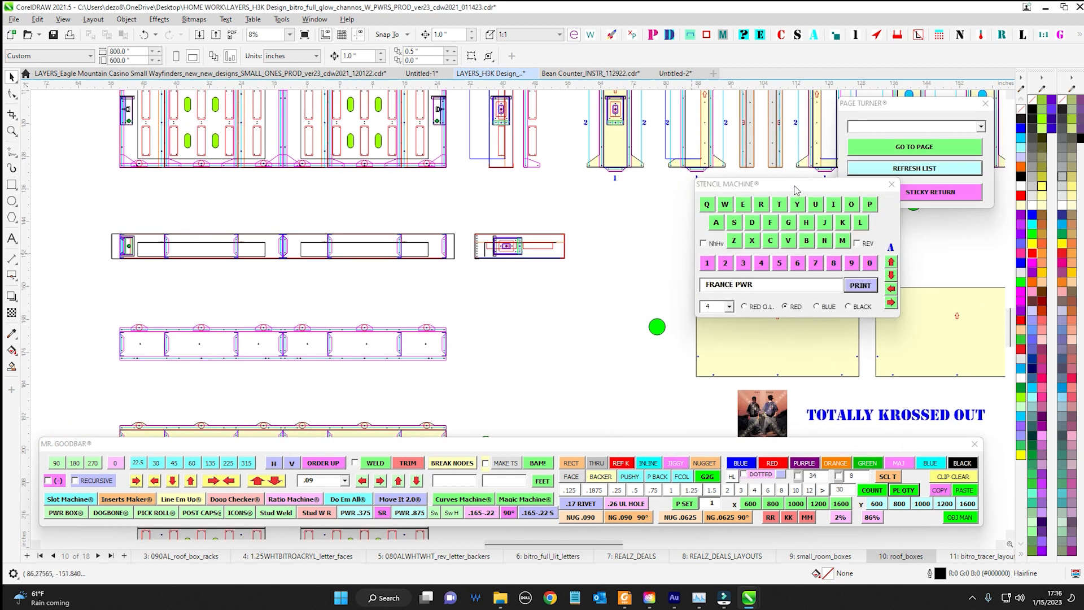
drag(794, 186, 1083, 230)
scroll(545, 313, down, 1)
drag(545, 331, 539, 318)
drag(540, 363, 527, 342)
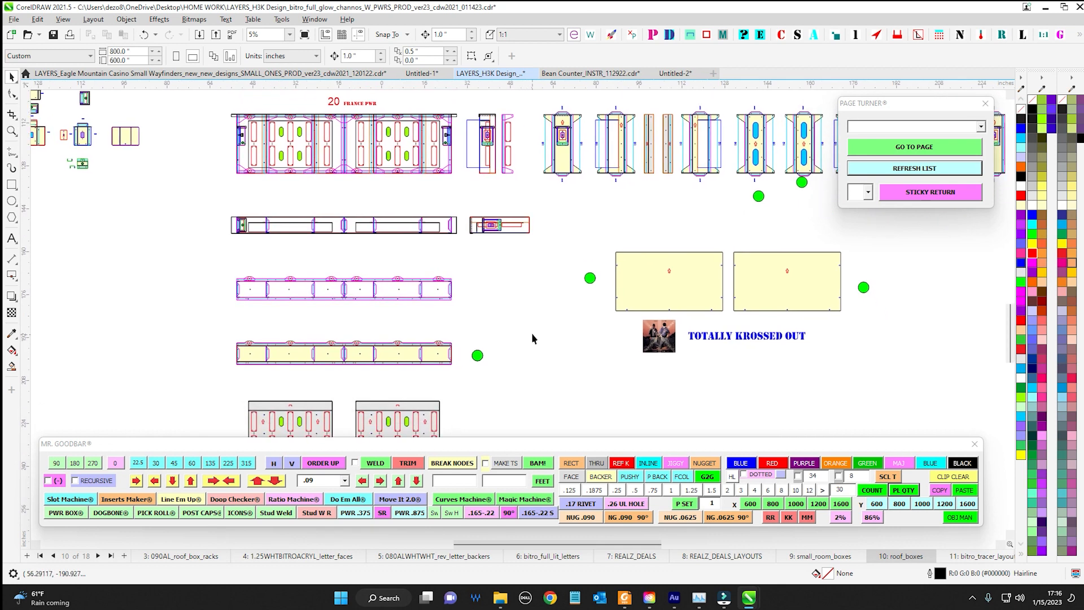
Copy the blue TOTALLY KROSSED OUT stencil text to the clipboard with the Mr. Goodbar toolbar
drag(830, 444, 406, 318)
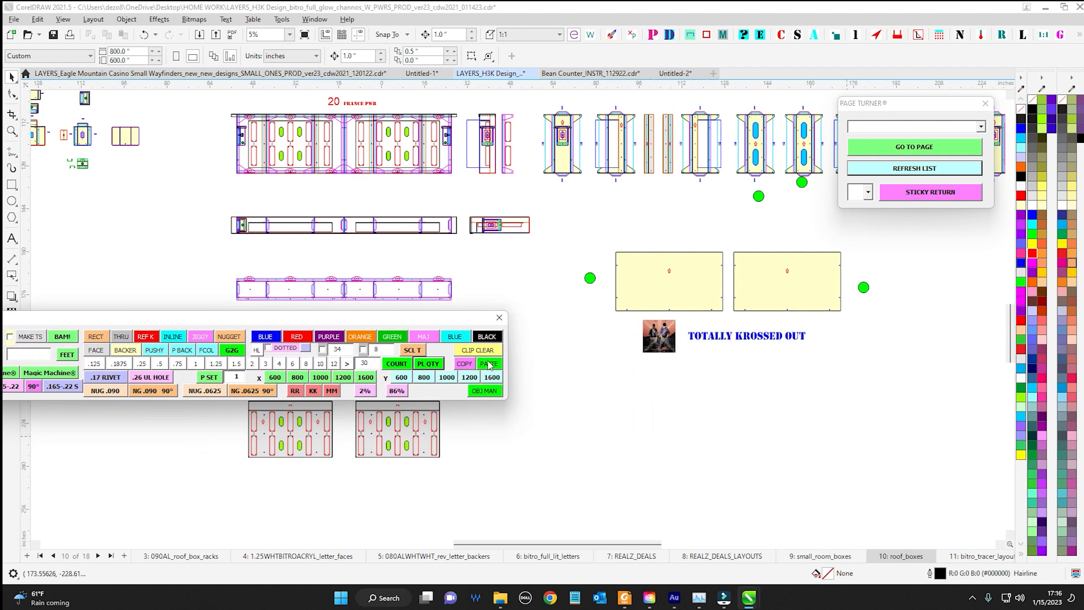
drag(473, 326, 960, 450)
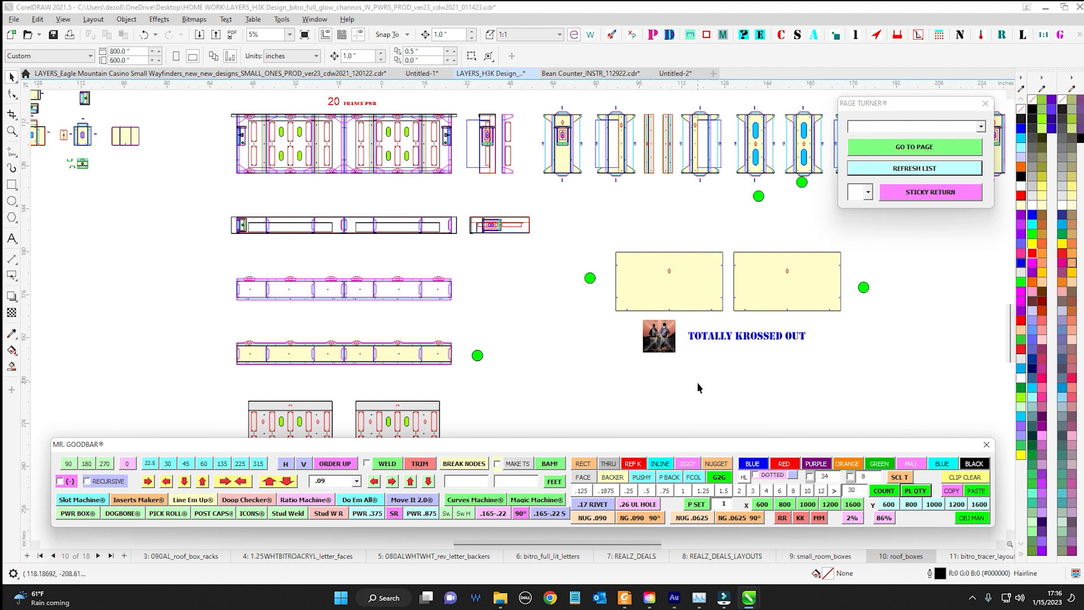
click(802, 336)
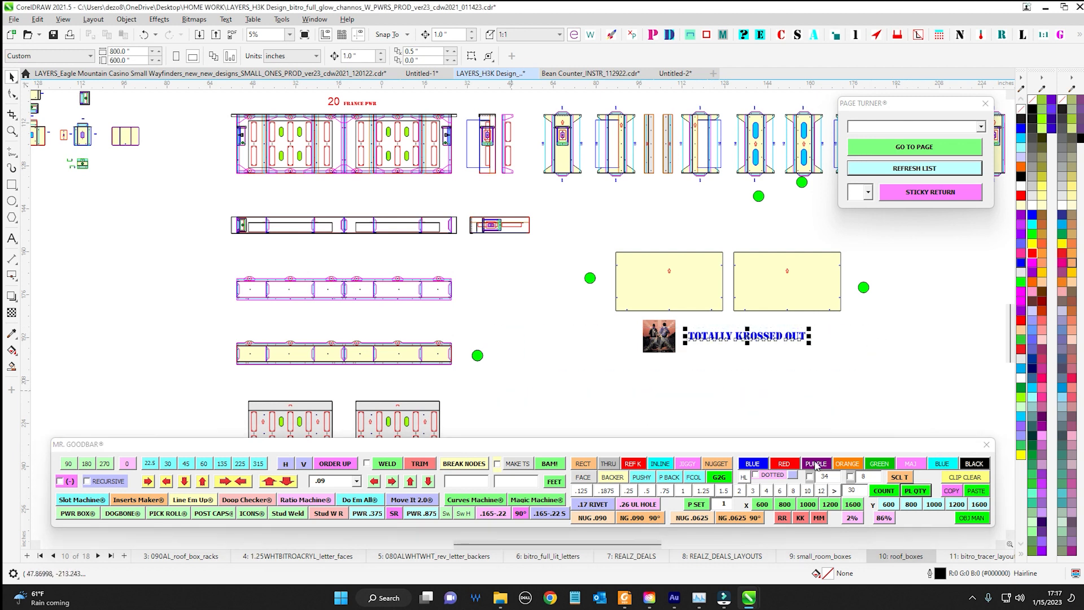
click(963, 491)
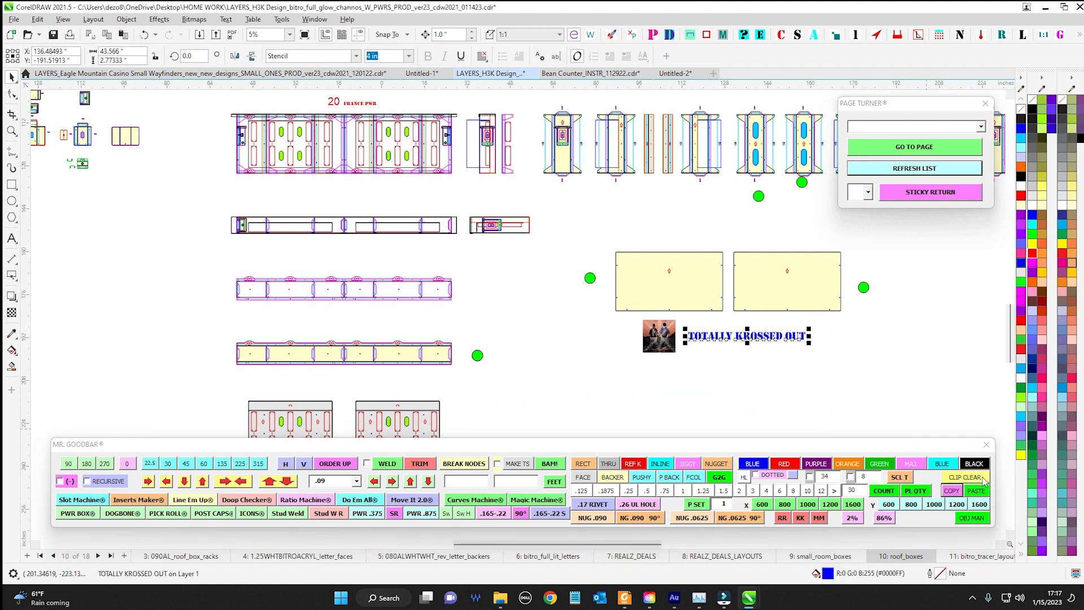
Deselect the stencil text and empty the clipboard with the Mr. Goodbar toolbar
click(879, 337)
drag(927, 447, 600, 350)
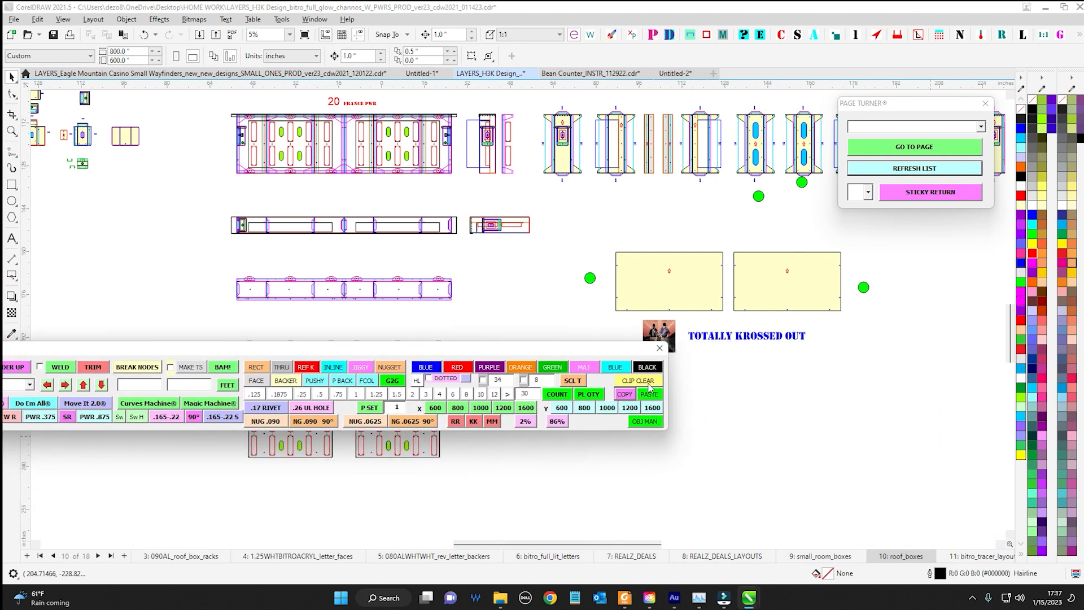
click(652, 384)
drag(638, 352, 964, 455)
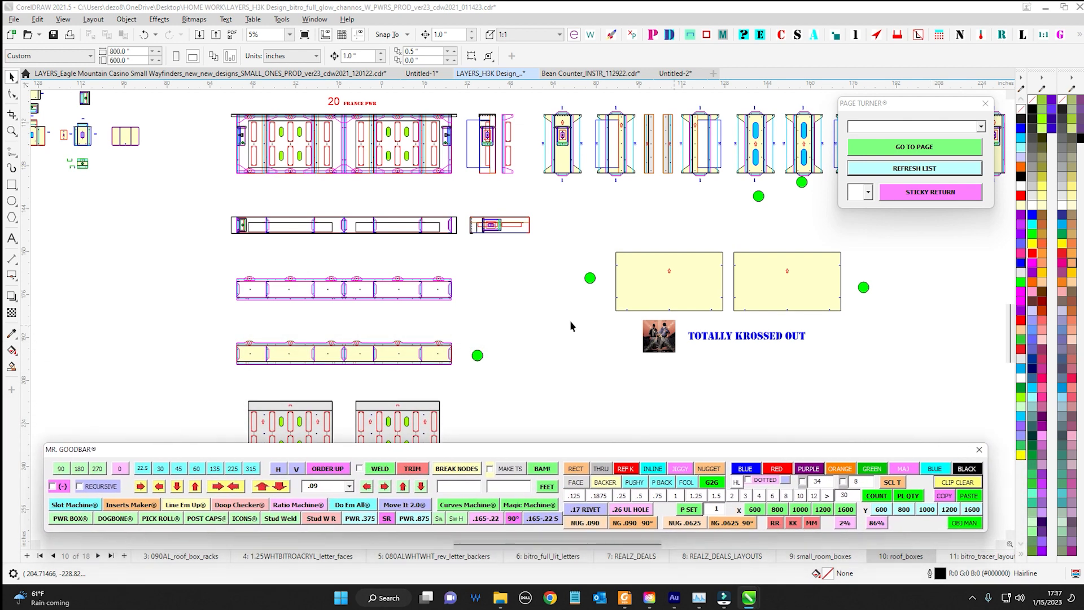
Copy all roof box drawings and labels below the HOME+DESIGN heading, and clear the clipboard
scroll(570, 320, down, 4)
drag(144, 149, 156, 172)
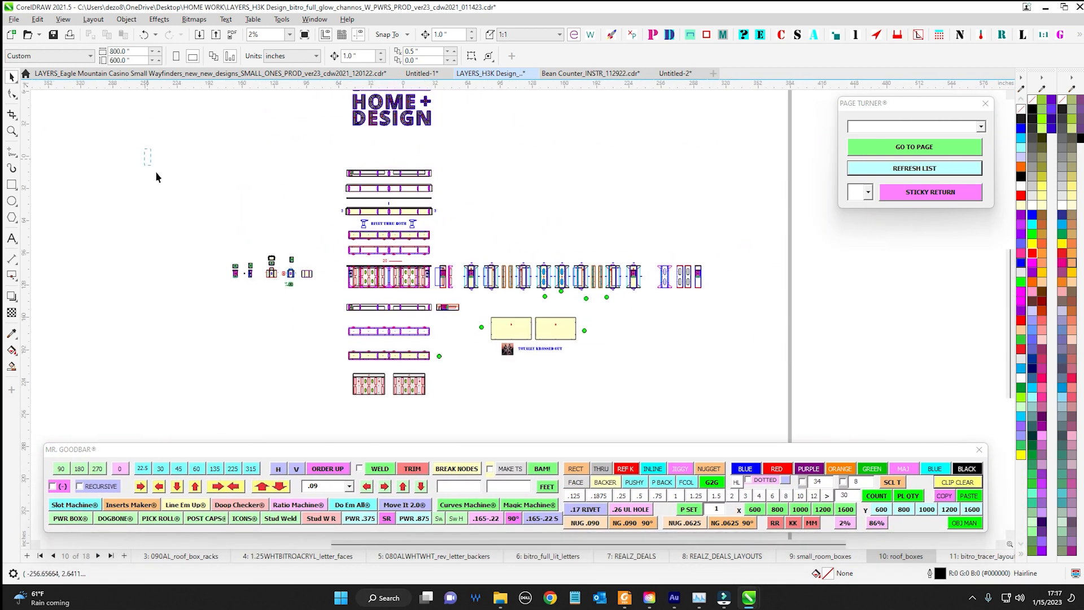
drag(753, 431, 757, 429)
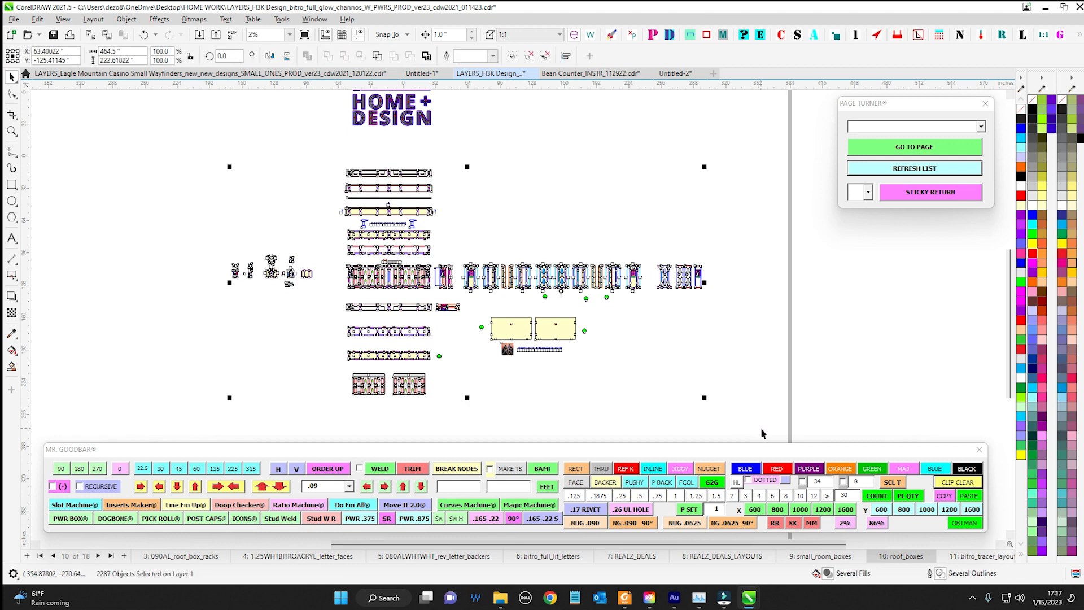
click(941, 496)
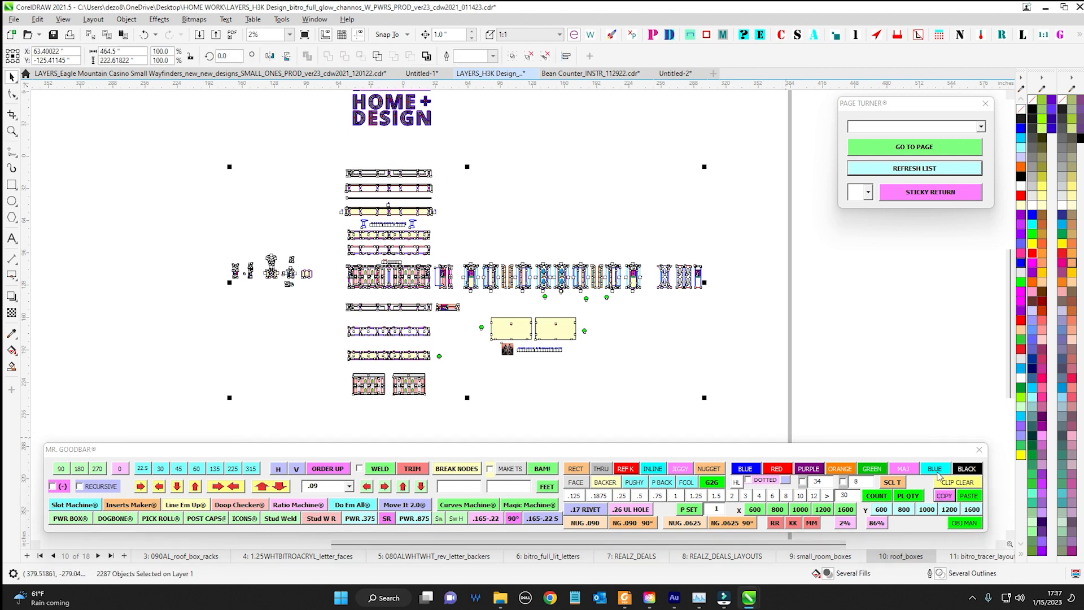
click(971, 485)
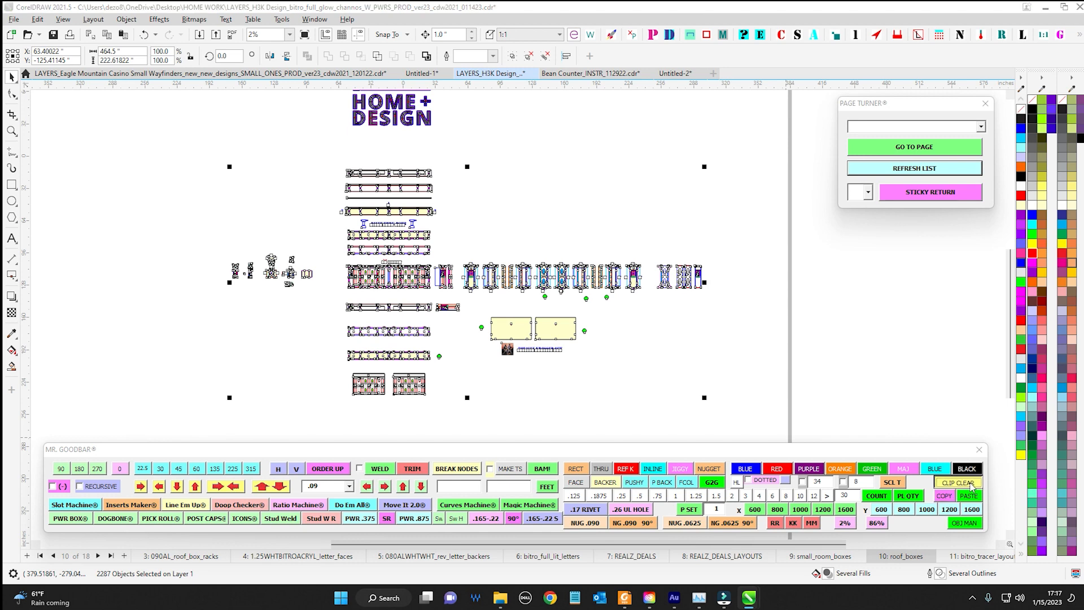
Deselect the roof box drawings and reposition the Mr. Goodbar toolbar over the lower part of the drawing area
click(699, 205)
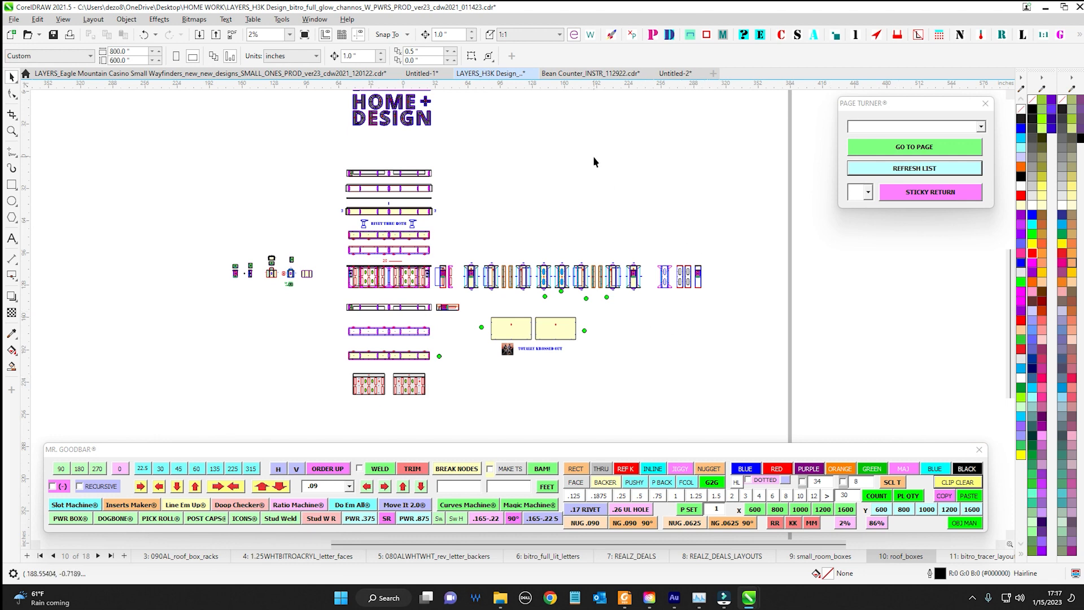
scroll(593, 161, down, 1)
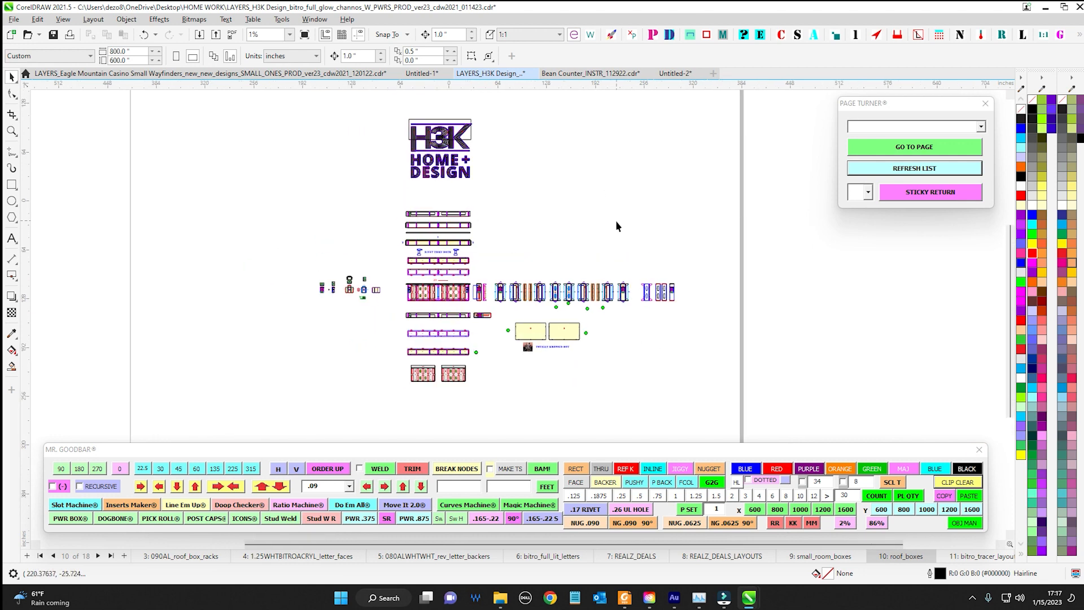
drag(615, 221, 617, 212)
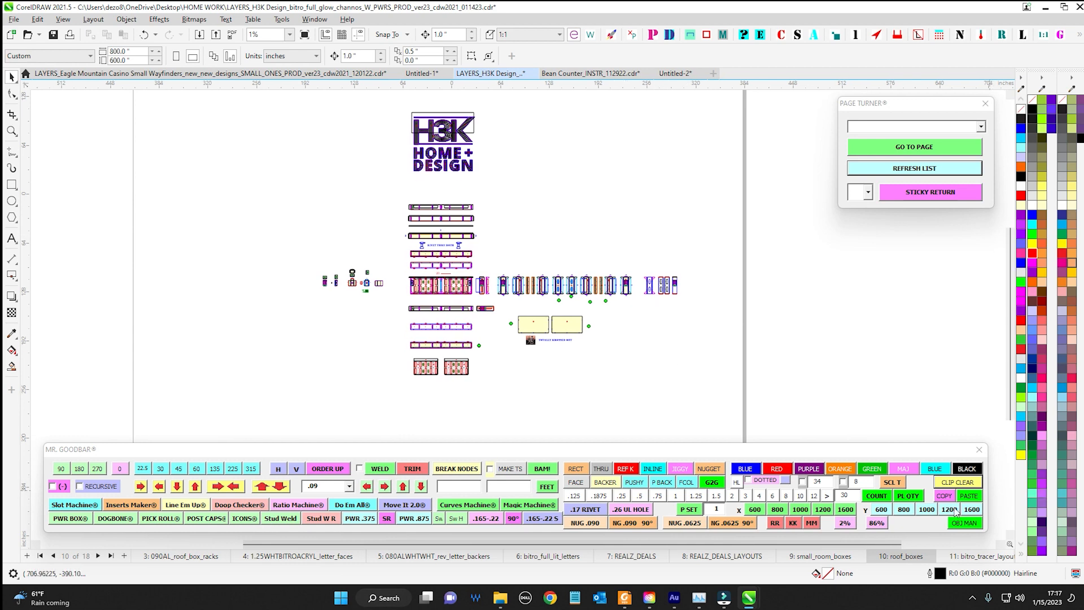
drag(893, 456, 923, 443)
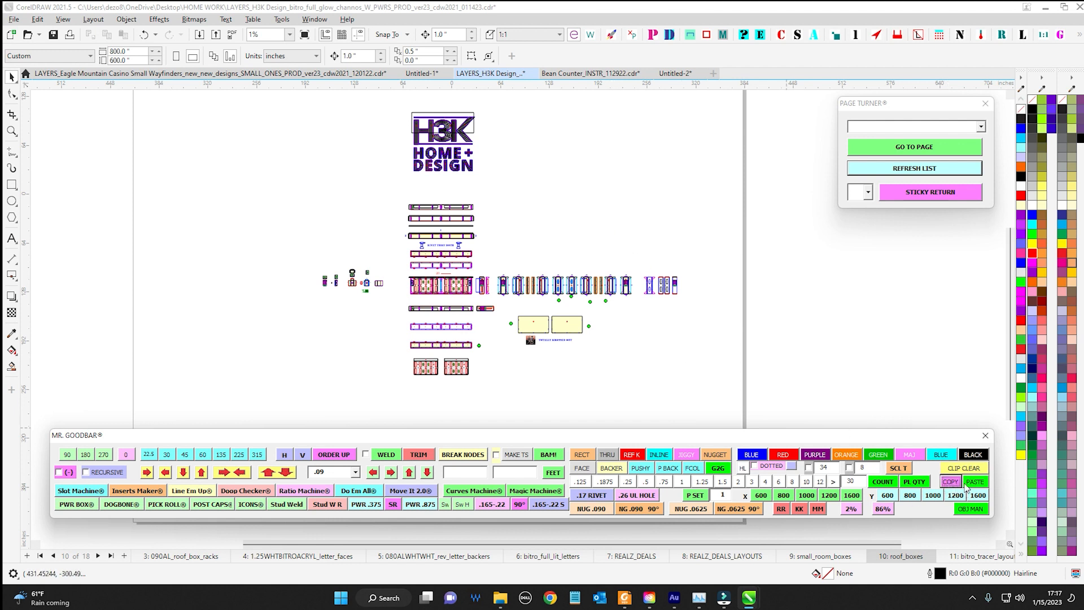
drag(765, 332, 601, 356)
drag(685, 489, 442, 371)
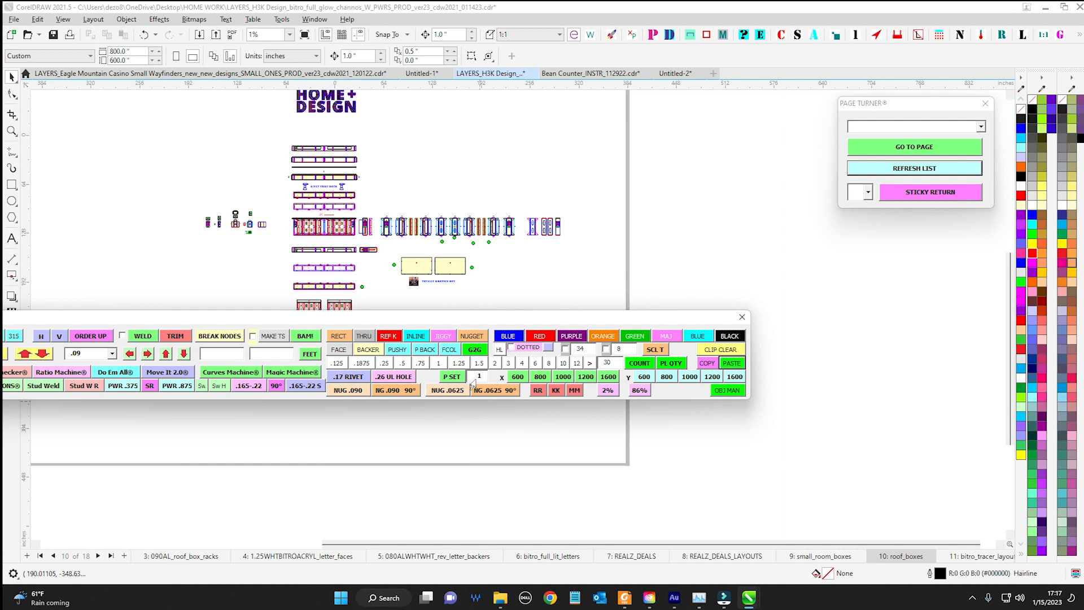
drag(484, 318, 727, 439)
Create a new blank document and move the Mr. Goodbar toolbar clear of its page
click(713, 73)
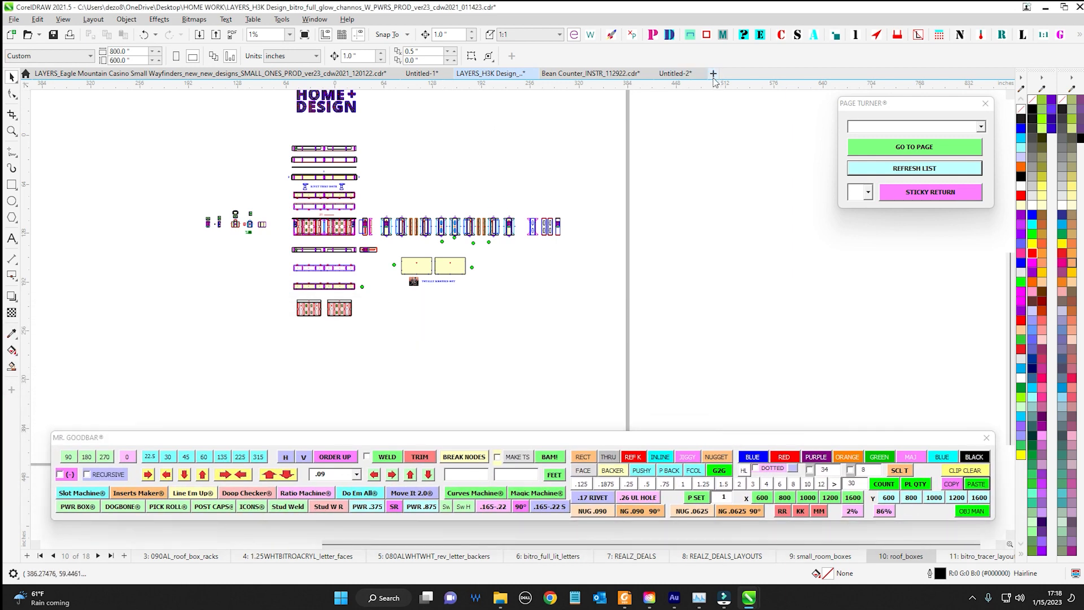
drag(563, 263, 547, 209)
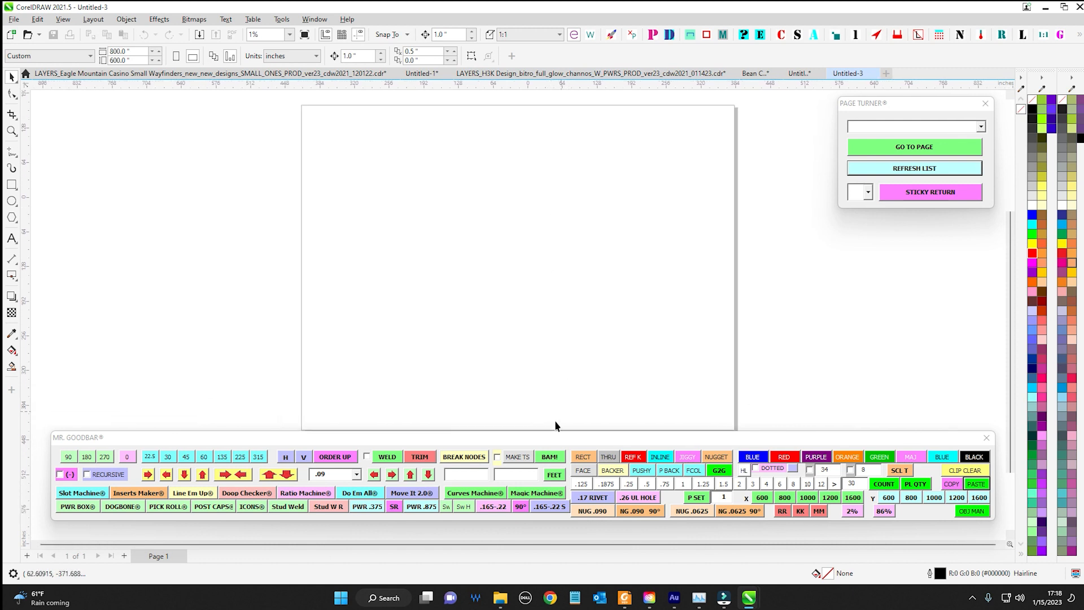
drag(556, 438, 548, 446)
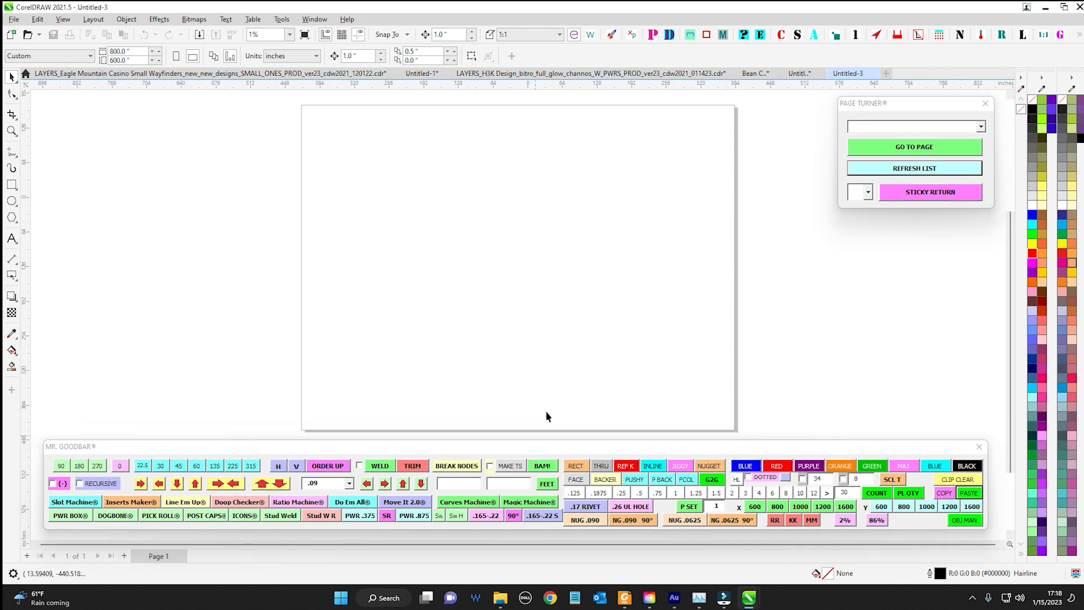
Set the new document's page width to 1,800 inches
click(122, 51)
text(1,800)
key(Return)
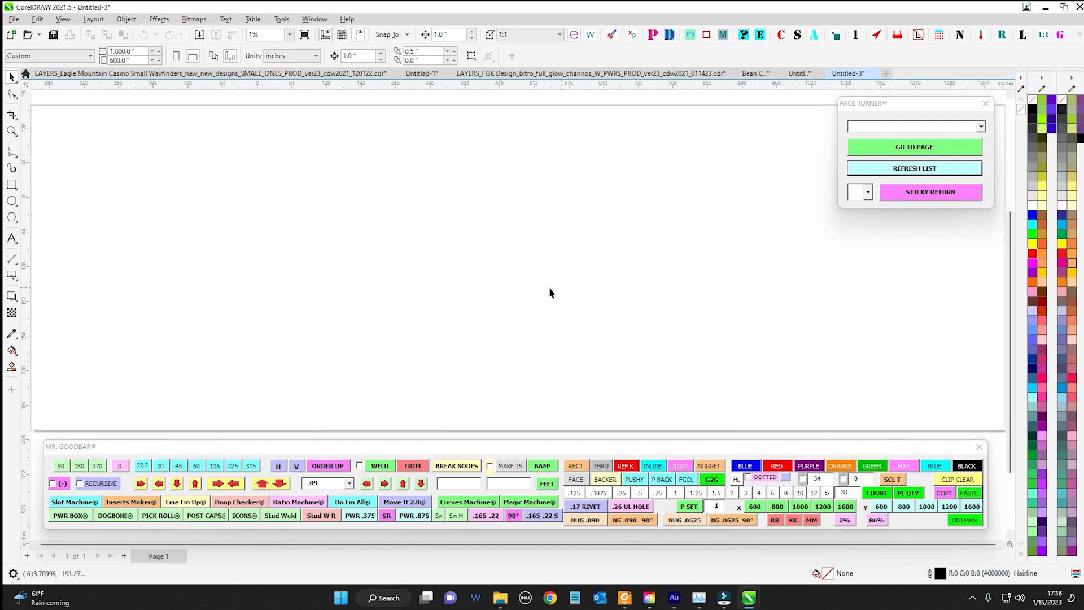
Set the new document's page width to 800 inches with the Mr. Goodbar X preset
drag(143, 55, 8, 50)
click(496, 286)
click(777, 508)
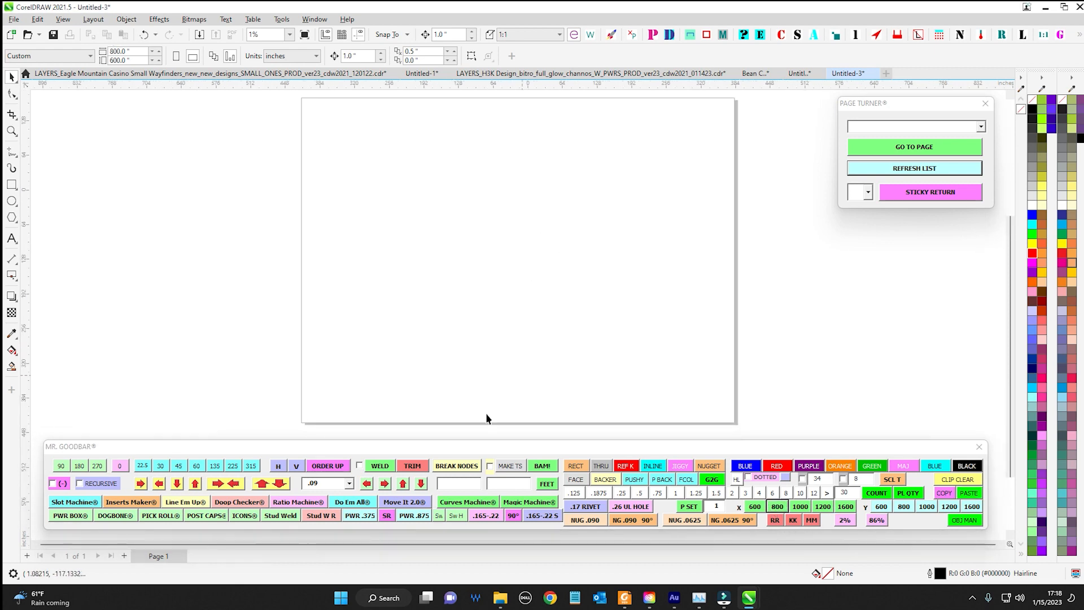
Switch to the Eagle Mountain Casino wayfinders document and examine the layout and extent of the assembly drawings on the wittle_wuns page
click(228, 75)
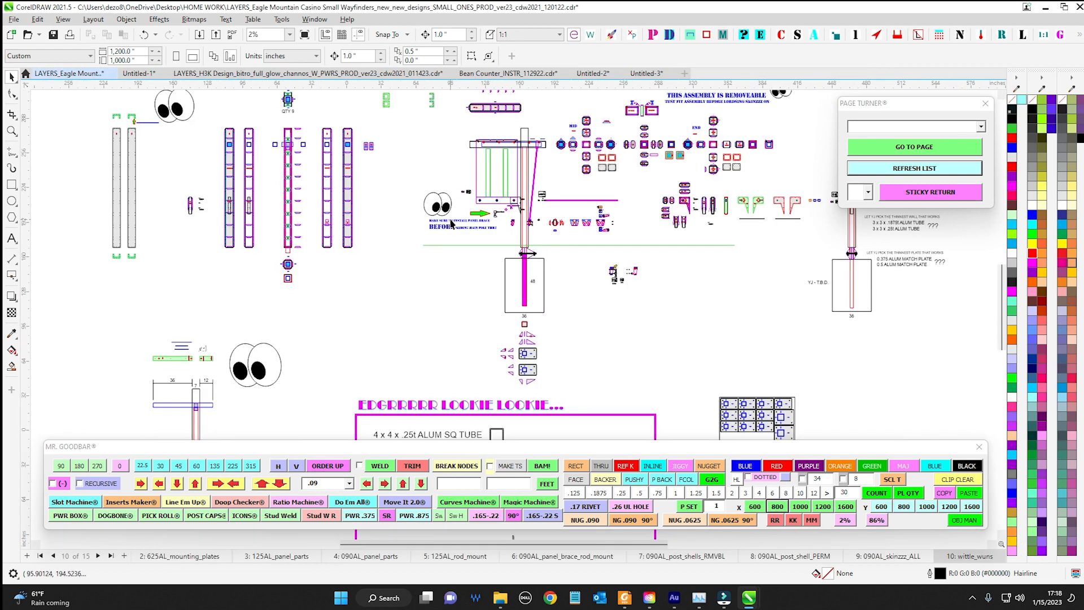
scroll(497, 265, down, 3)
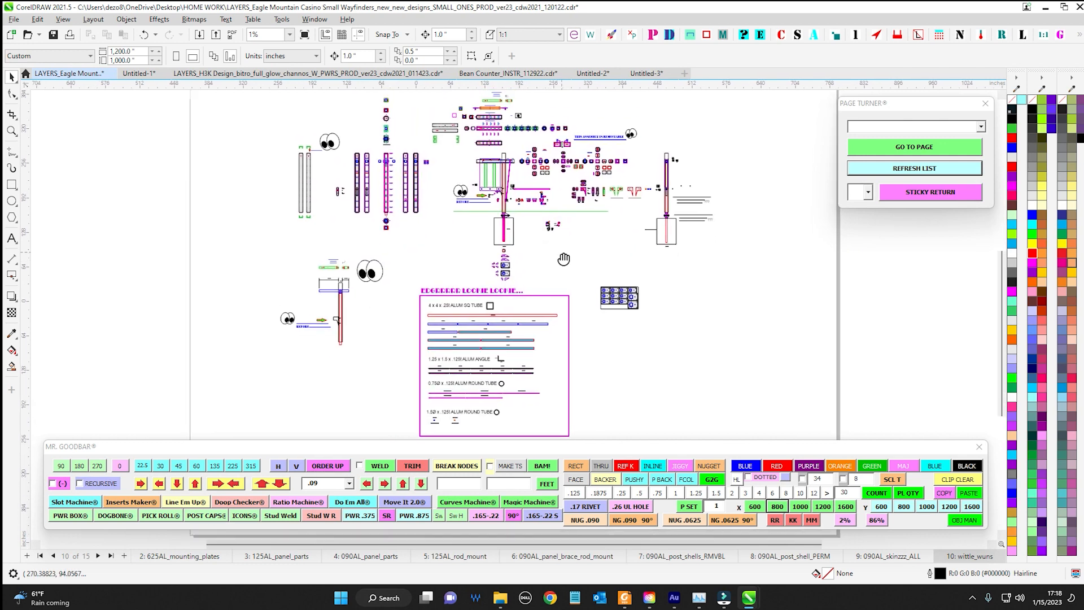
scroll(564, 259, up, 3)
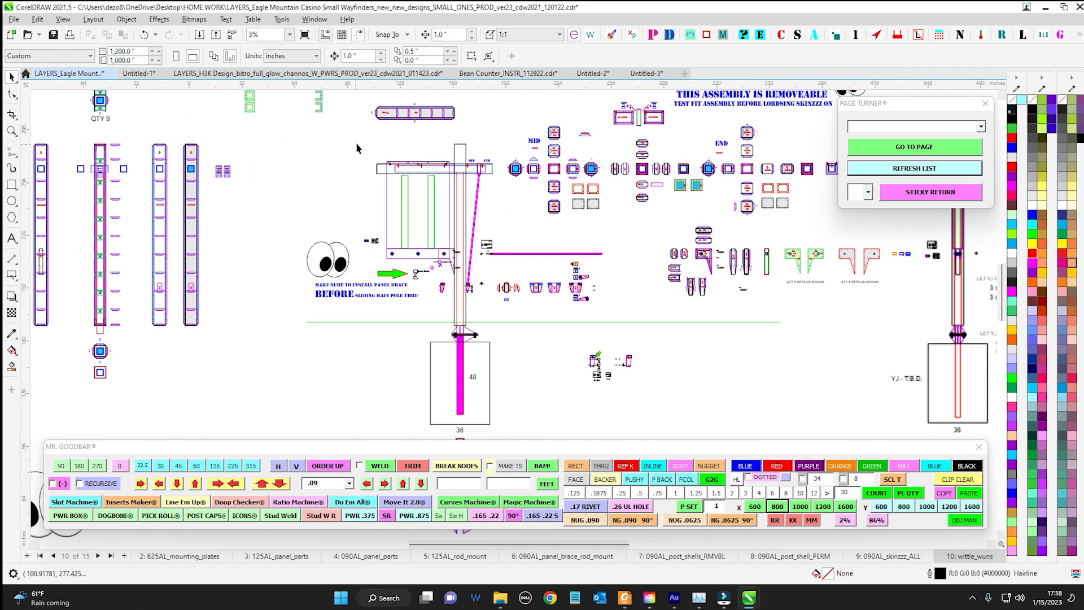
drag(357, 148, 520, 444)
scroll(468, 220, down, 1)
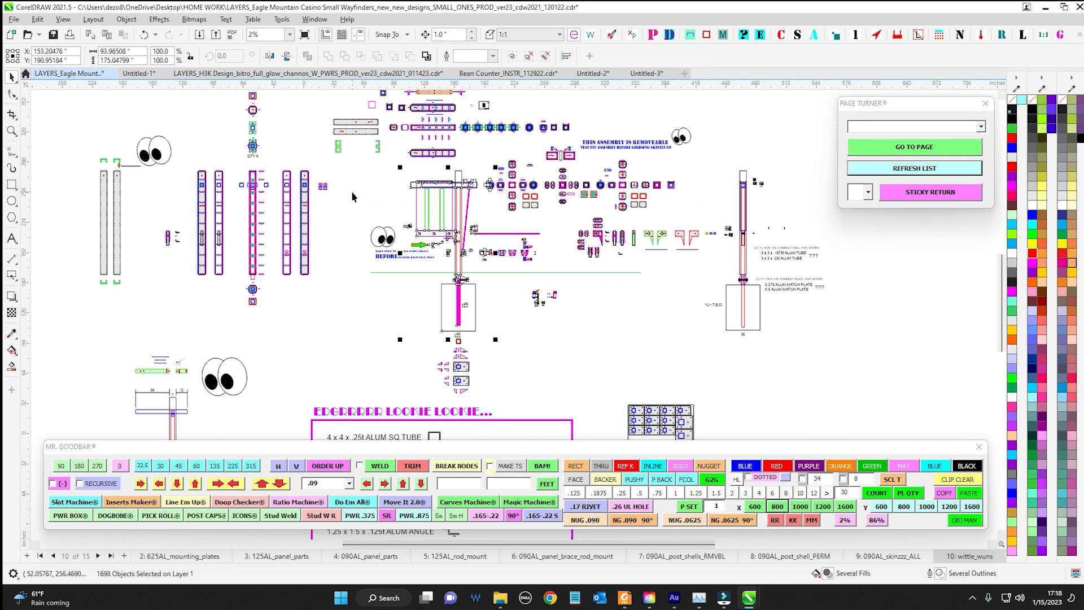
scroll(282, 182, up, 1)
drag(259, 148, 392, 381)
drag(382, 294, 586, 304)
scroll(352, 222, down, 5)
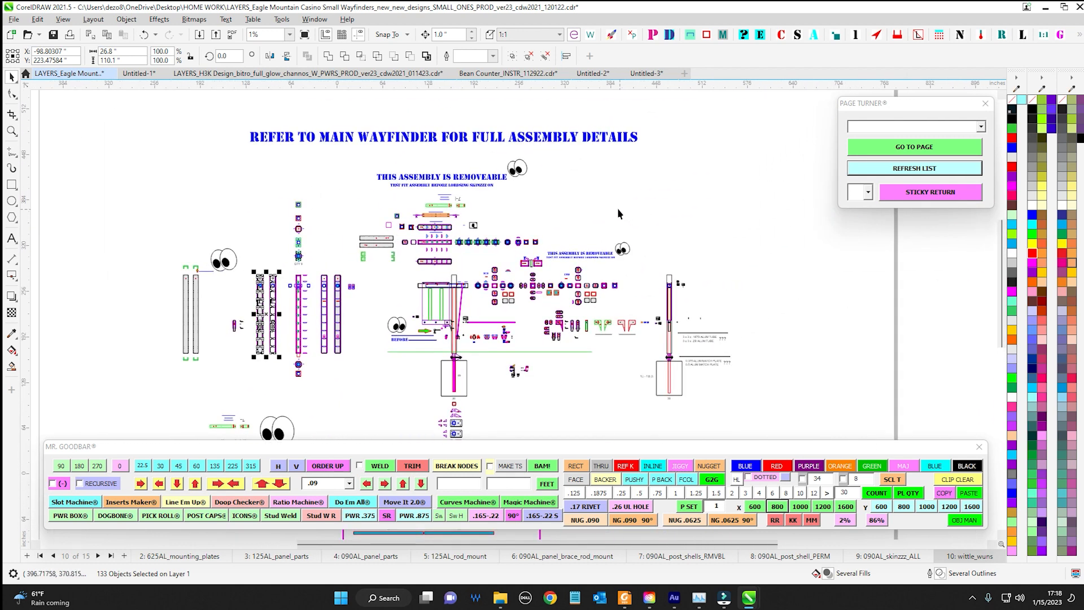
scroll(618, 209, down, 2)
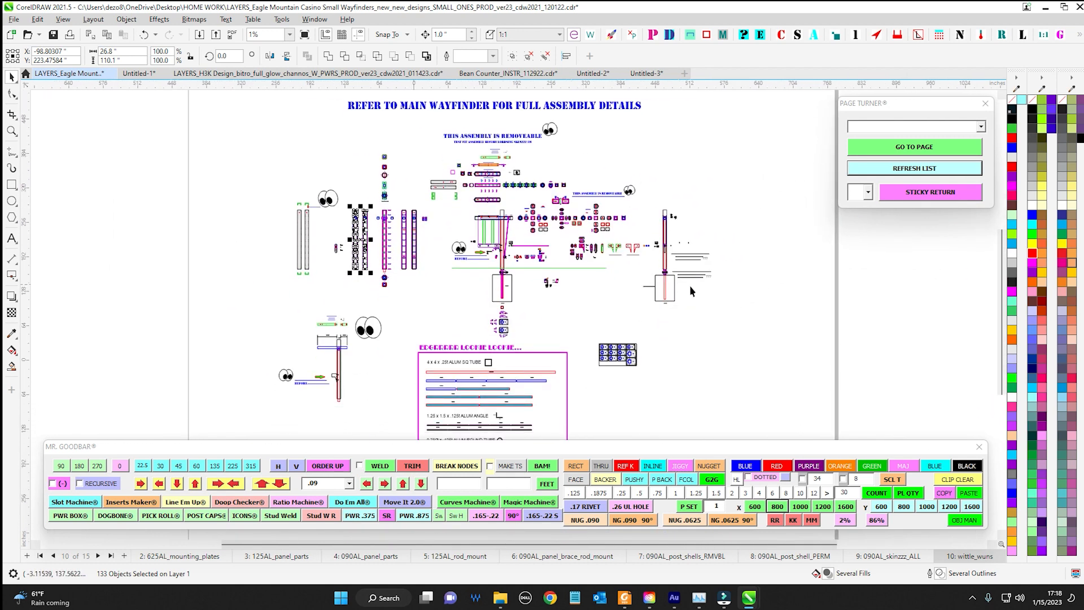
click(768, 307)
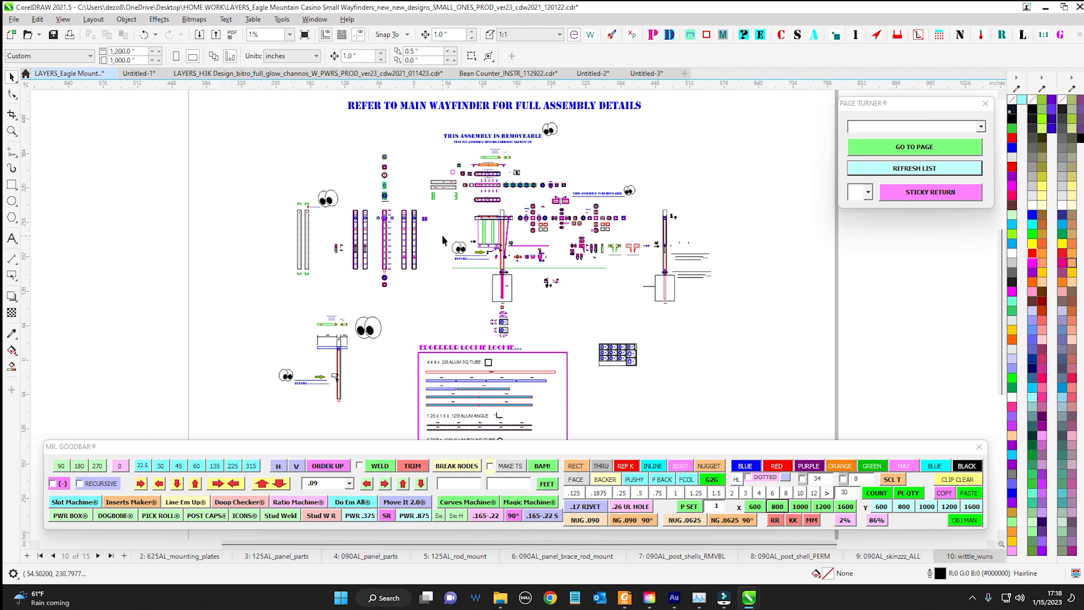
Switch to Untitled-2 and set its page to 600 inches wide and 1,600 inches high with the Mr. Goodbar X and Y presets
click(593, 74)
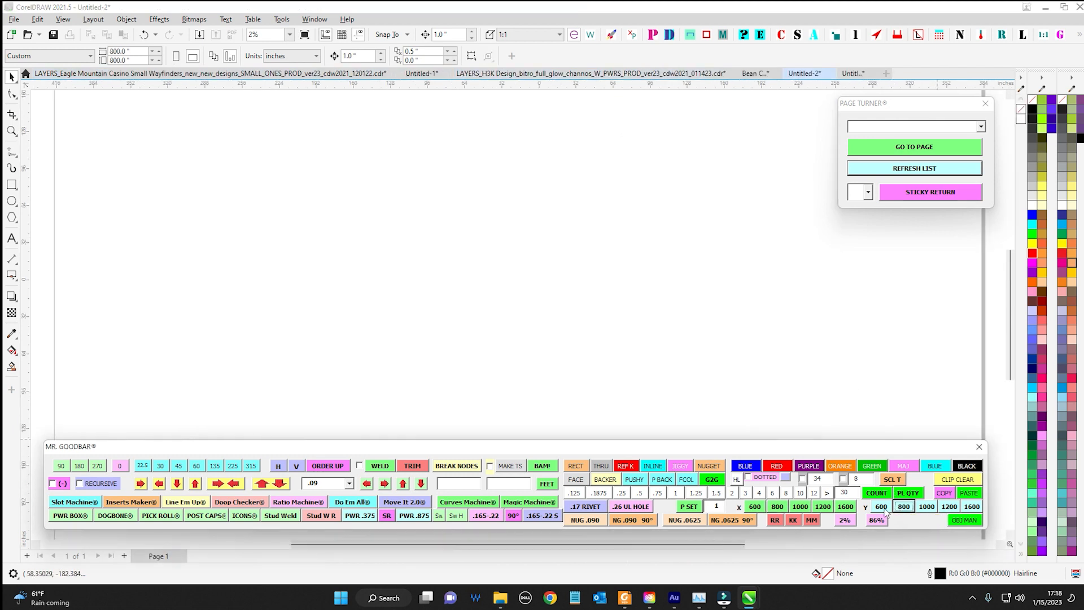
click(951, 507)
click(970, 506)
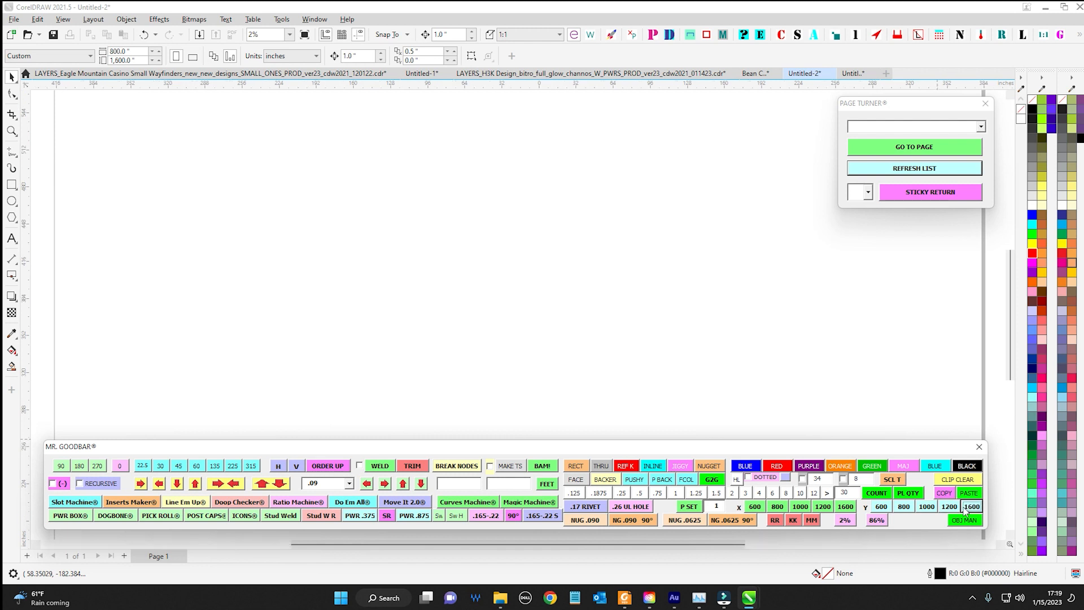
click(845, 507)
click(755, 507)
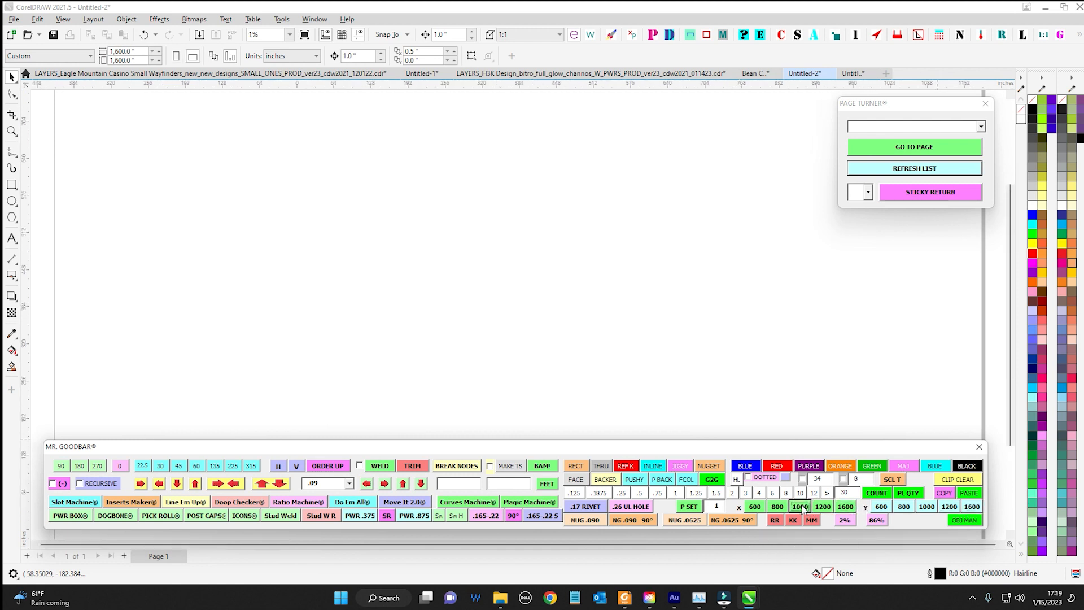
scroll(646, 295, down, 2)
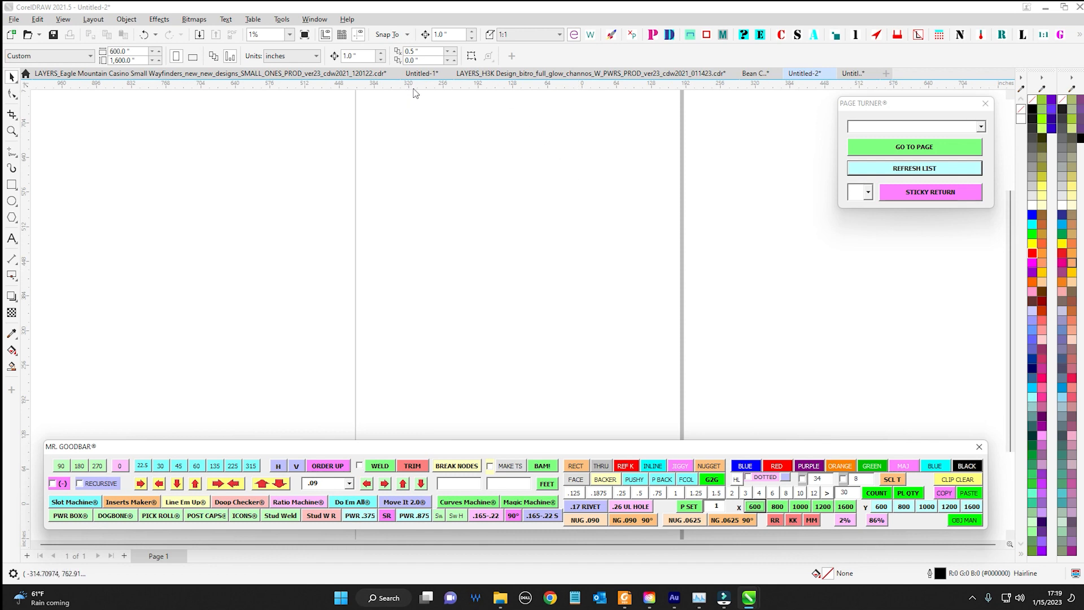
Return to the Eagle Mountain Casino document, try the 1600 page width preset, and set the width back to 1,200 inches
click(318, 74)
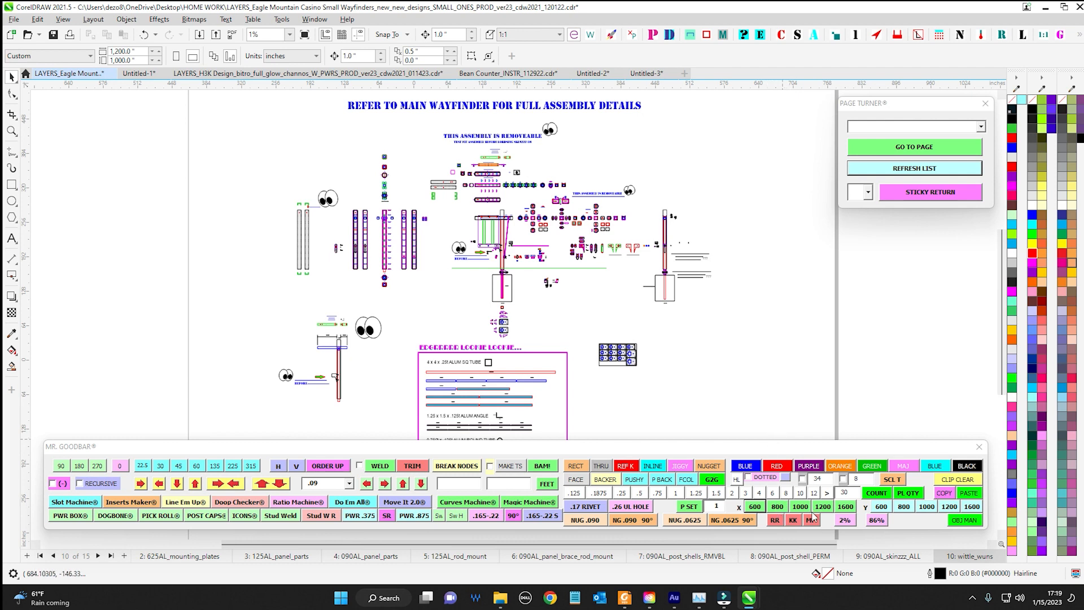
click(846, 507)
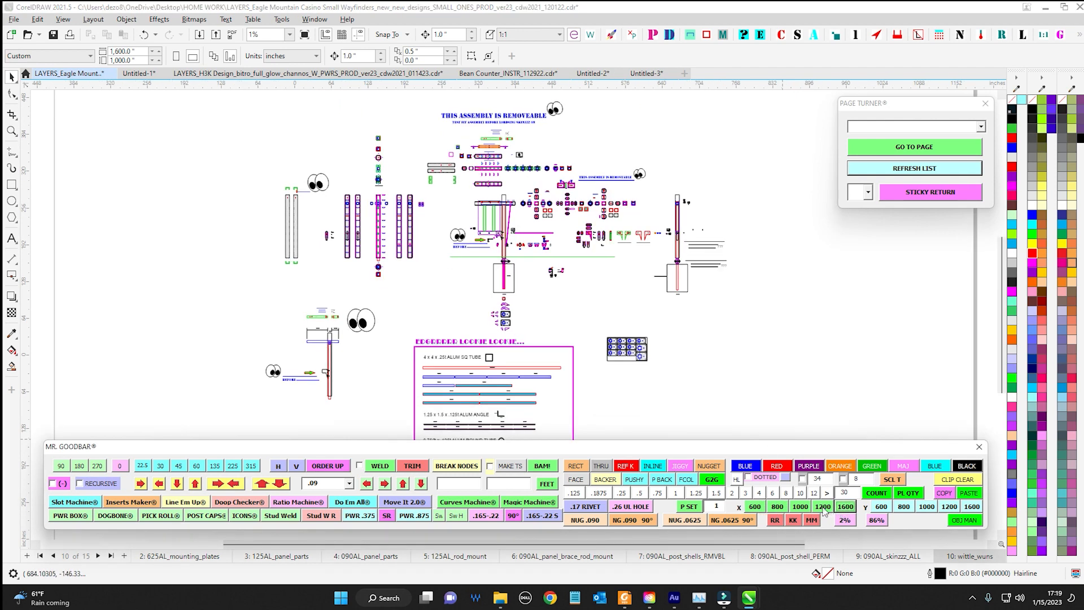
click(823, 507)
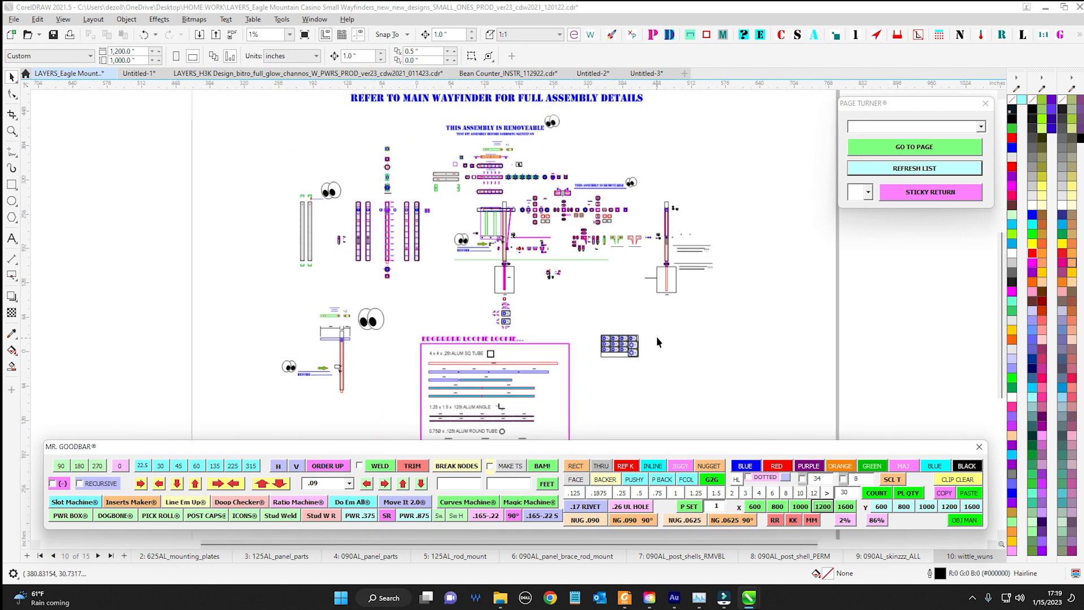
drag(793, 370, 793, 348)
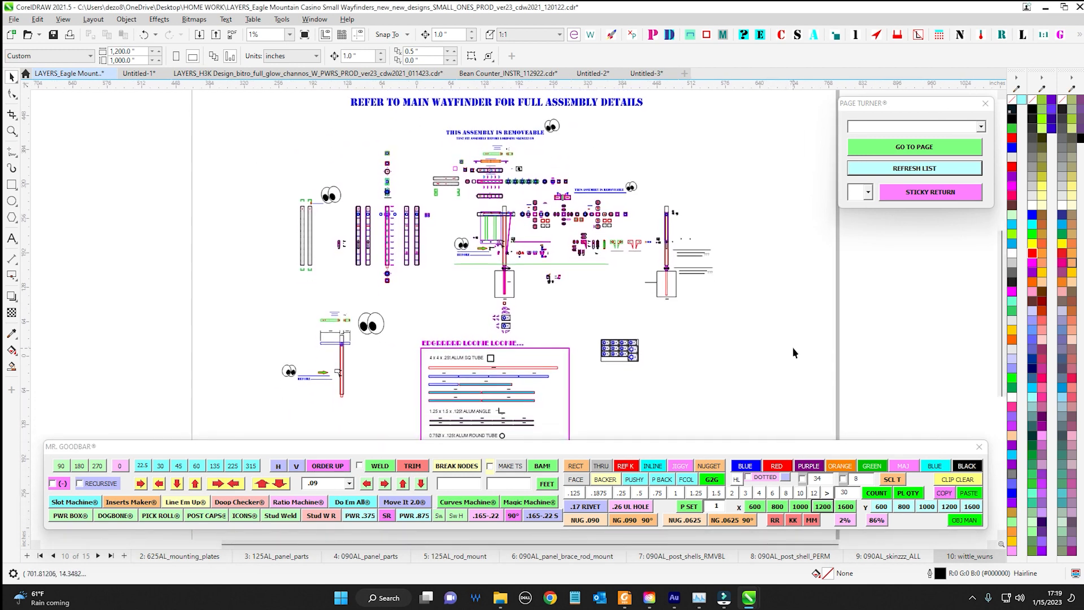
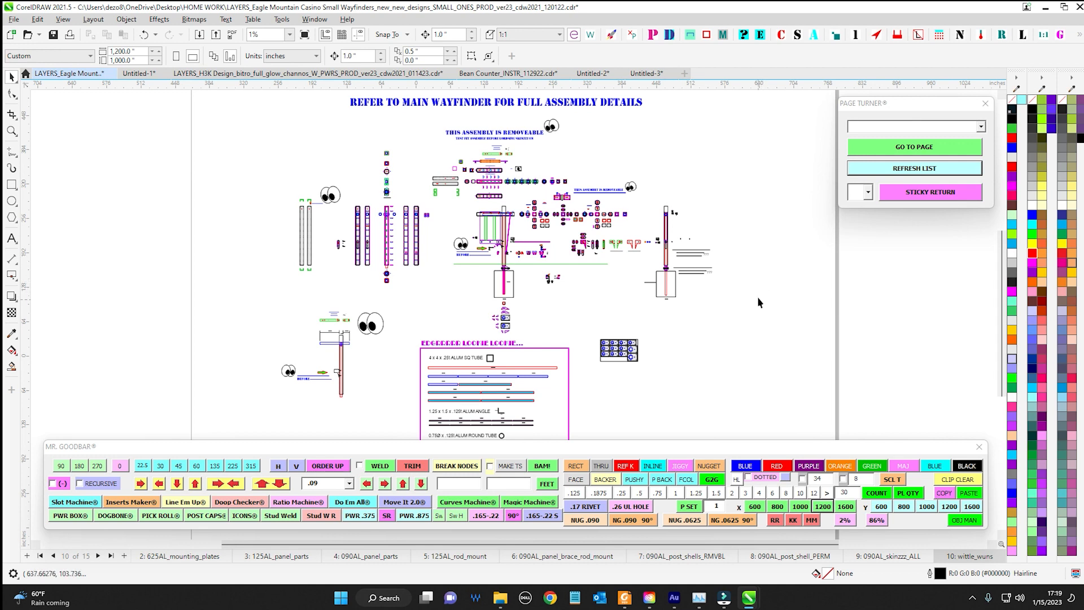
Examine the wittle_wuns drawings up close, selecting the central panel-and-pole assembly and the row of tall post parts
scroll(466, 196, up, 3)
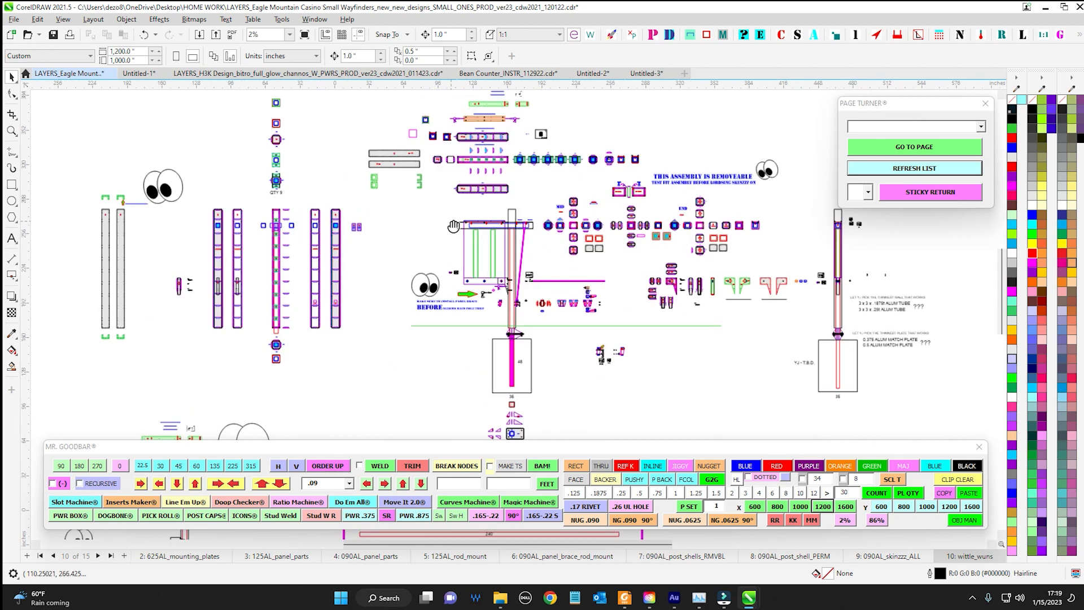
drag(441, 164, 593, 398)
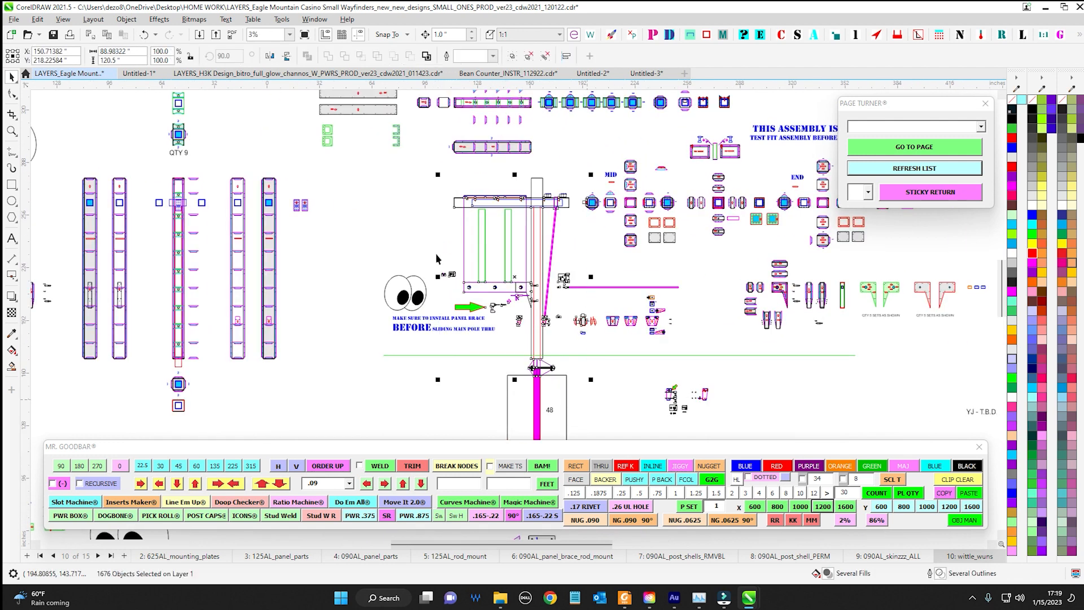
drag(377, 194, 523, 198)
click(199, 179)
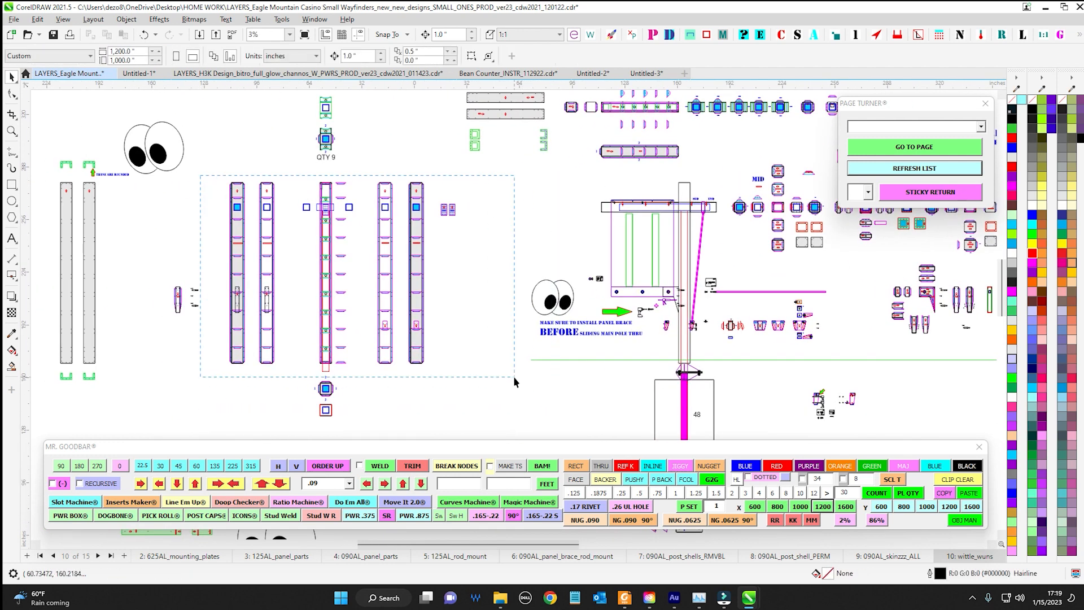
drag(514, 377, 515, 377)
scroll(384, 263, down, 2)
scroll(362, 254, up, 2)
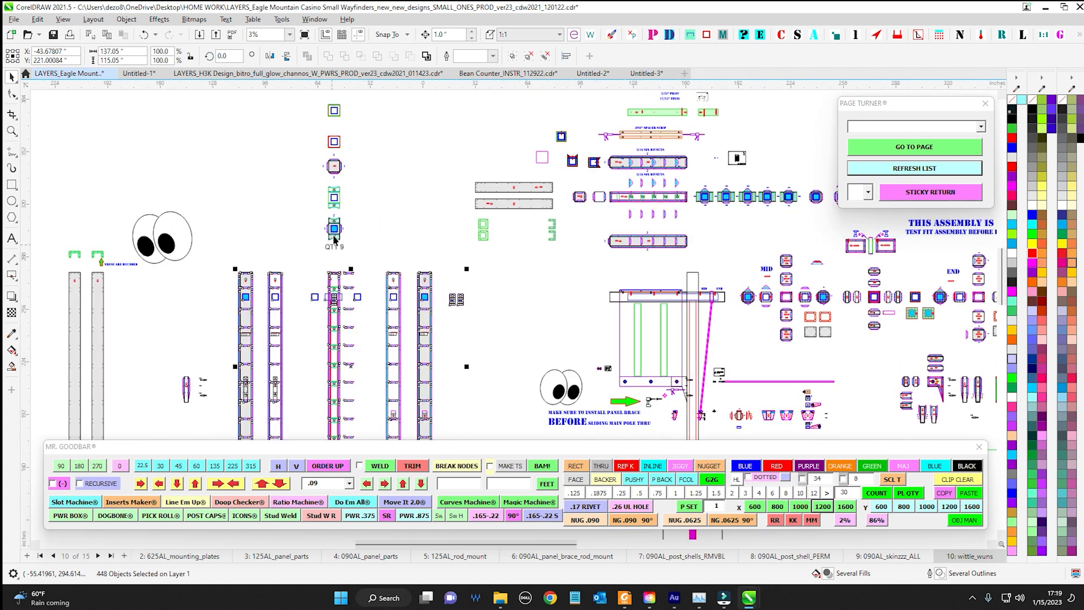
Examine the column of small plates above the tall post parts and select the uppermost plate
scroll(334, 238, up, 2)
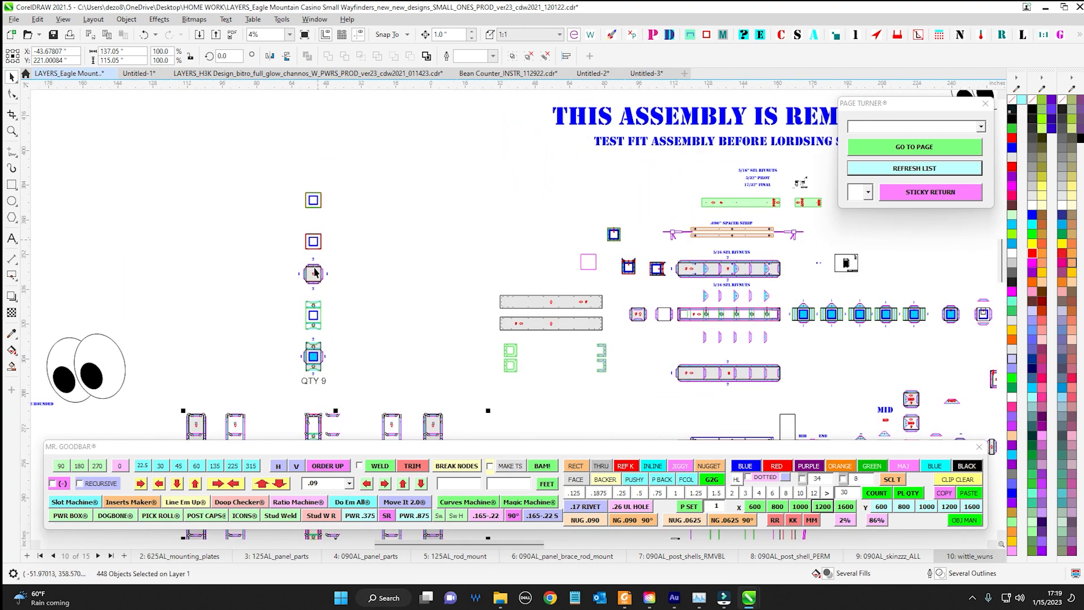
drag(316, 273, 359, 207)
scroll(425, 295, down, 2)
drag(425, 293, 427, 324)
scroll(380, 339, up, 1)
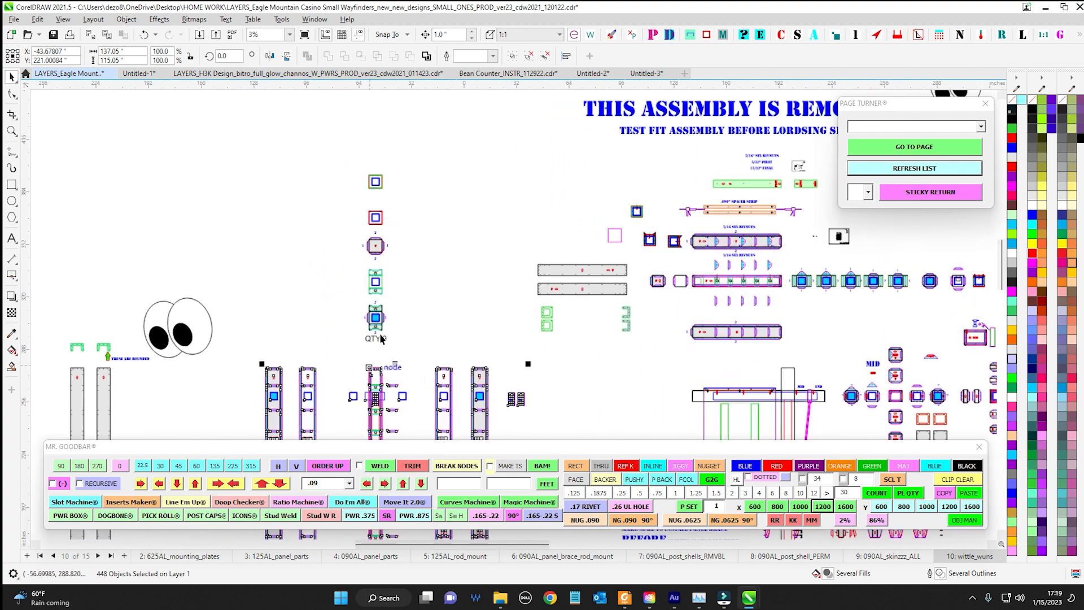
scroll(381, 339, up, 2)
scroll(467, 260, down, 3)
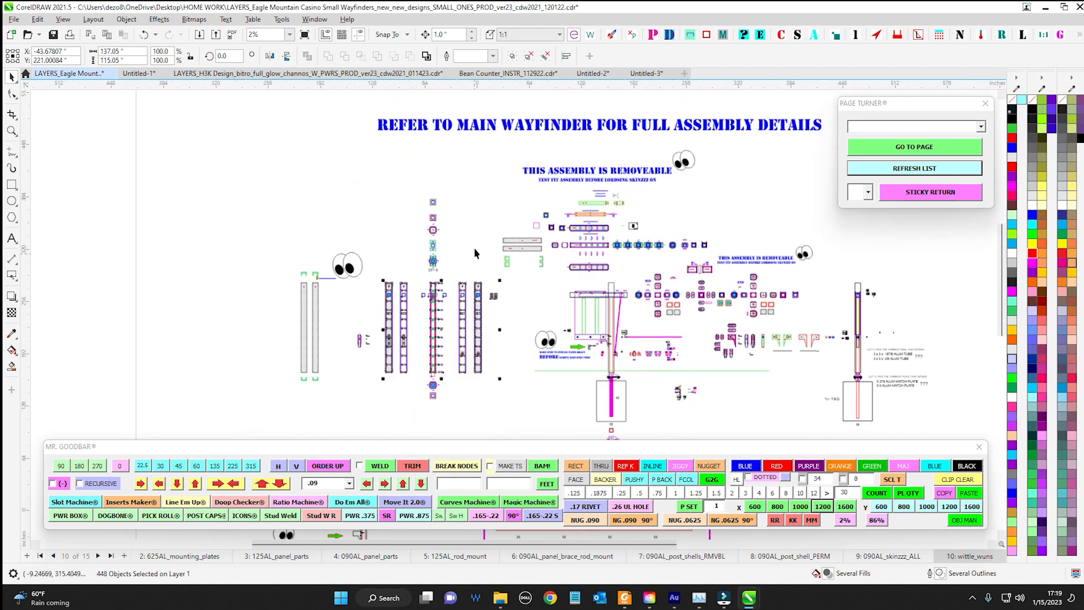
drag(474, 248, 331, 221)
drag(273, 163, 298, 182)
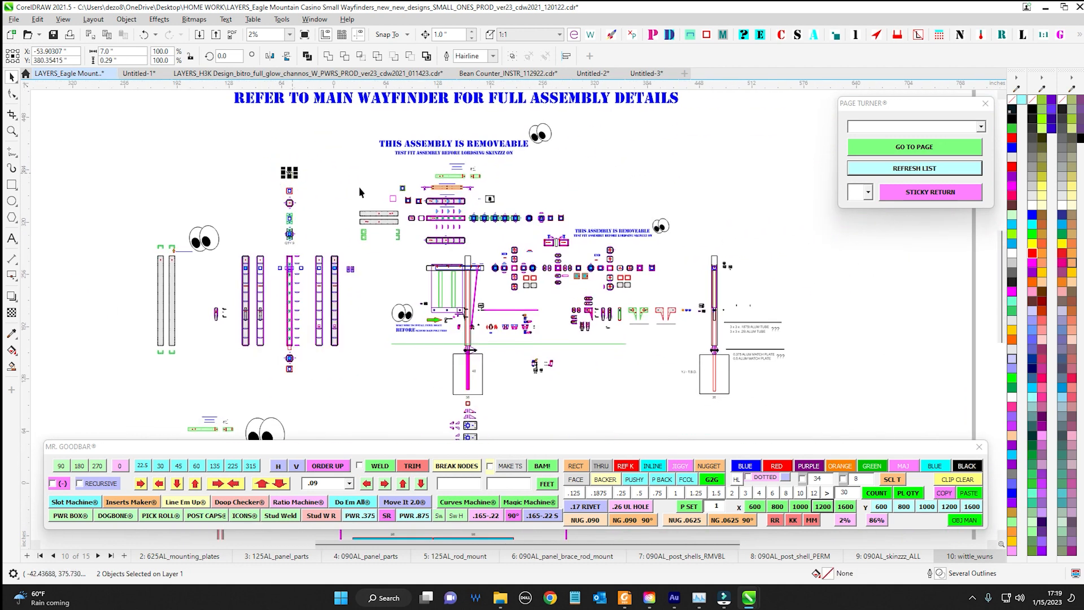
Examine the separate pole drawing with its tube and match-plate notes, and clear the selection
drag(596, 345, 392, 287)
scroll(503, 299, up, 3)
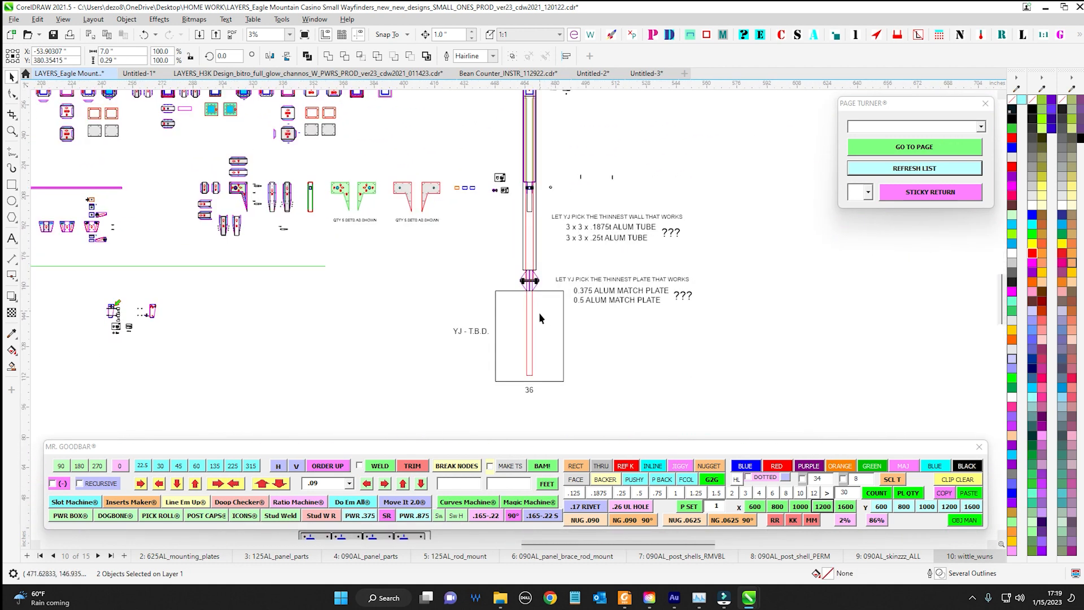
scroll(539, 313, down, 4)
scroll(640, 318, down, 4)
mouse_move(499, 324)
mouse_down()
mouse_move(641, 318)
mouse_move(610, 259)
mouse_move(602, 297)
mouse_up()
scroll(528, 308, down, 1)
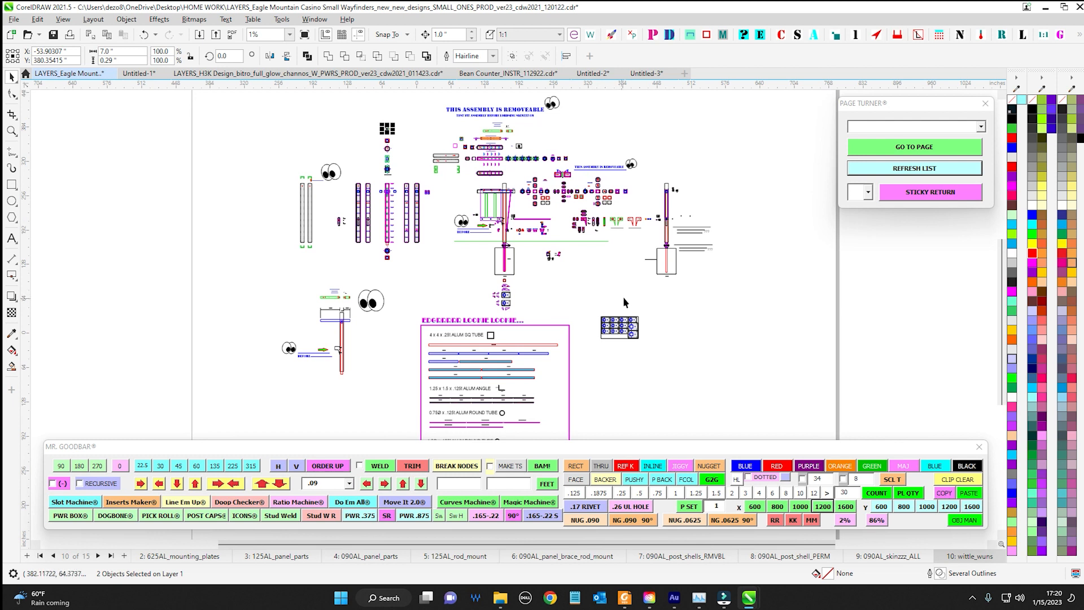
drag(627, 296, 628, 310)
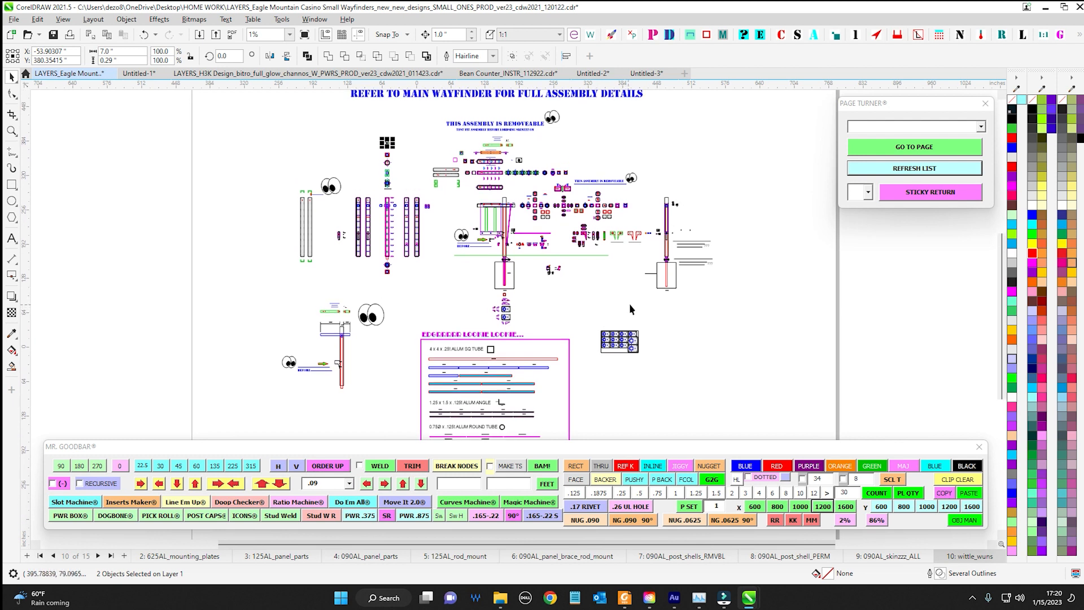
click(631, 305)
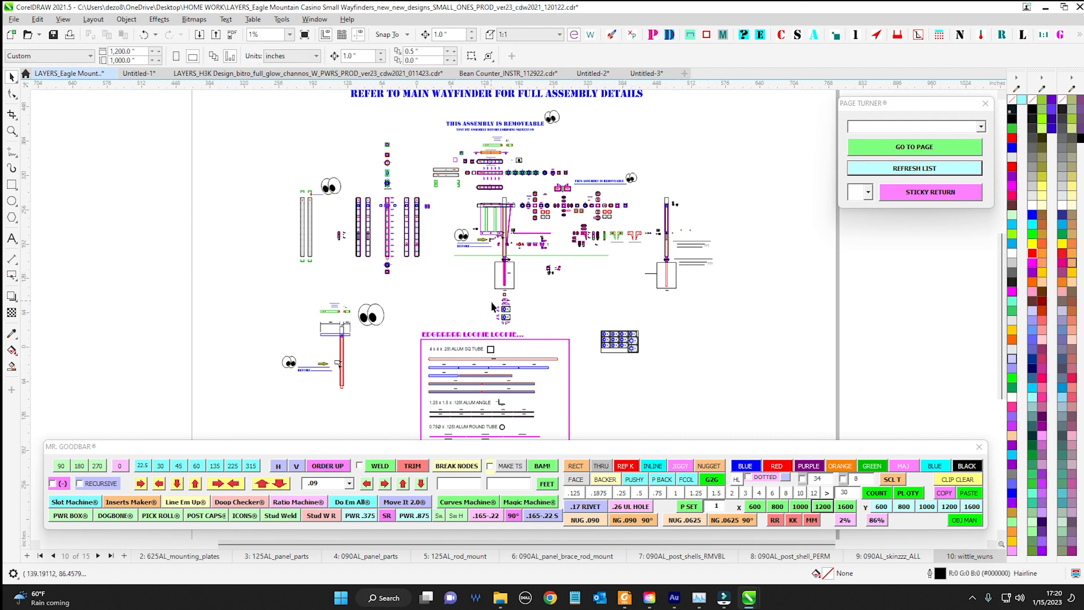
Inspect the wittle_wuns page's width setting and how the drawings fit within the page borders
scroll(500, 308, up, 3)
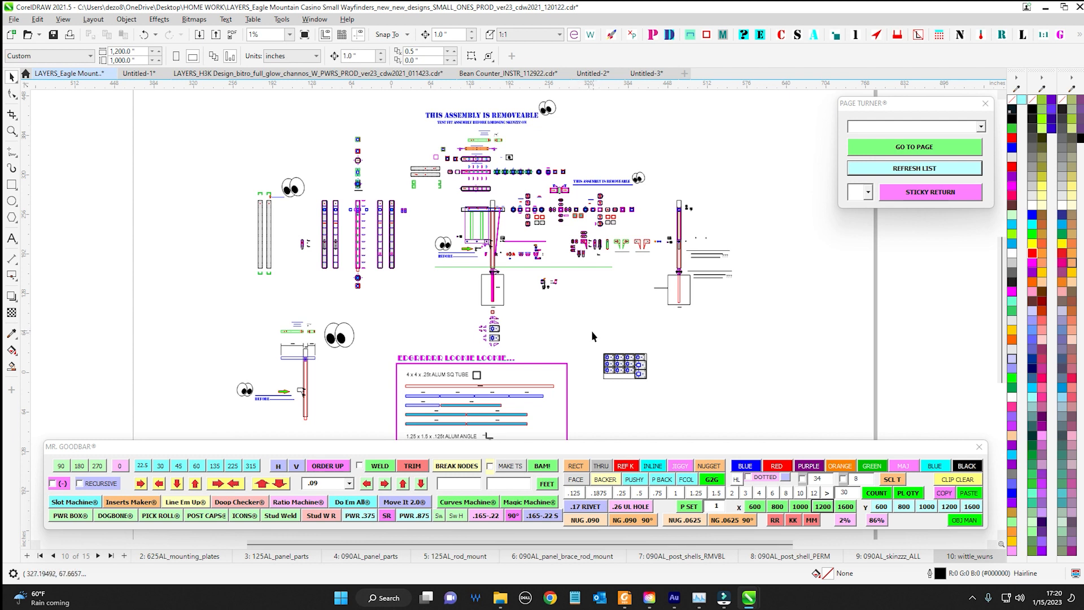
mouse_move(603, 313)
mouse_down()
mouse_move(615, 271)
mouse_move(589, 259)
mouse_move(600, 259)
mouse_move(595, 304)
mouse_up()
scroll(601, 259, down, 1)
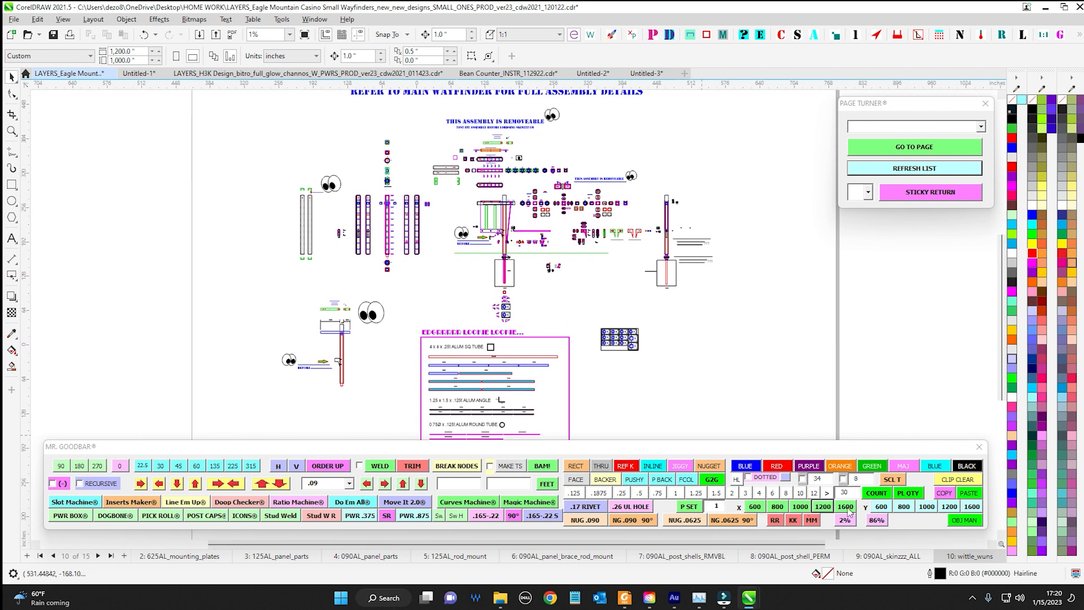
click(138, 51)
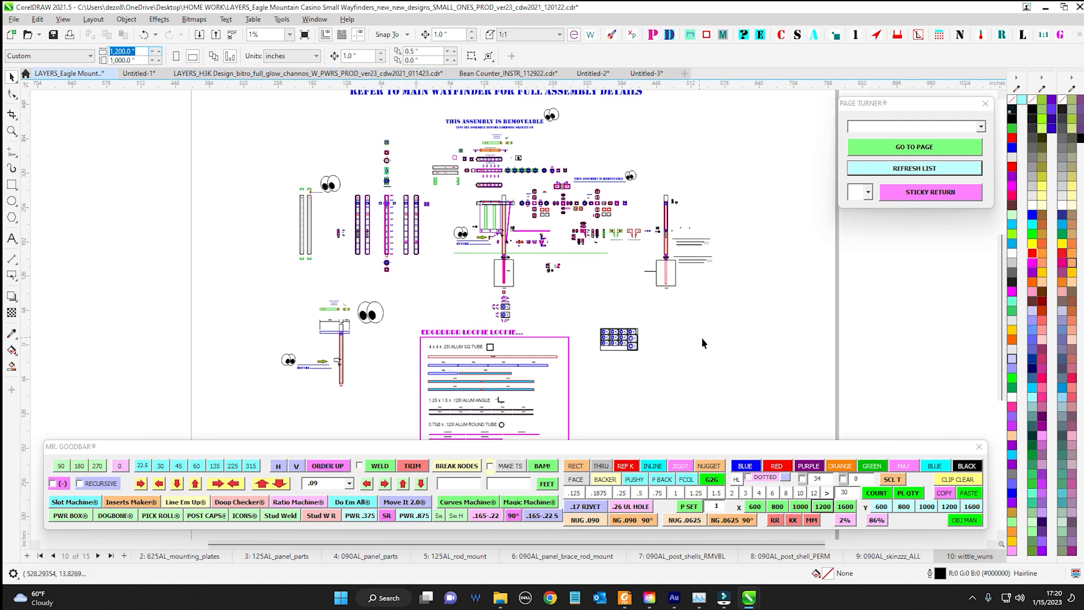
scroll(752, 298, up, 2)
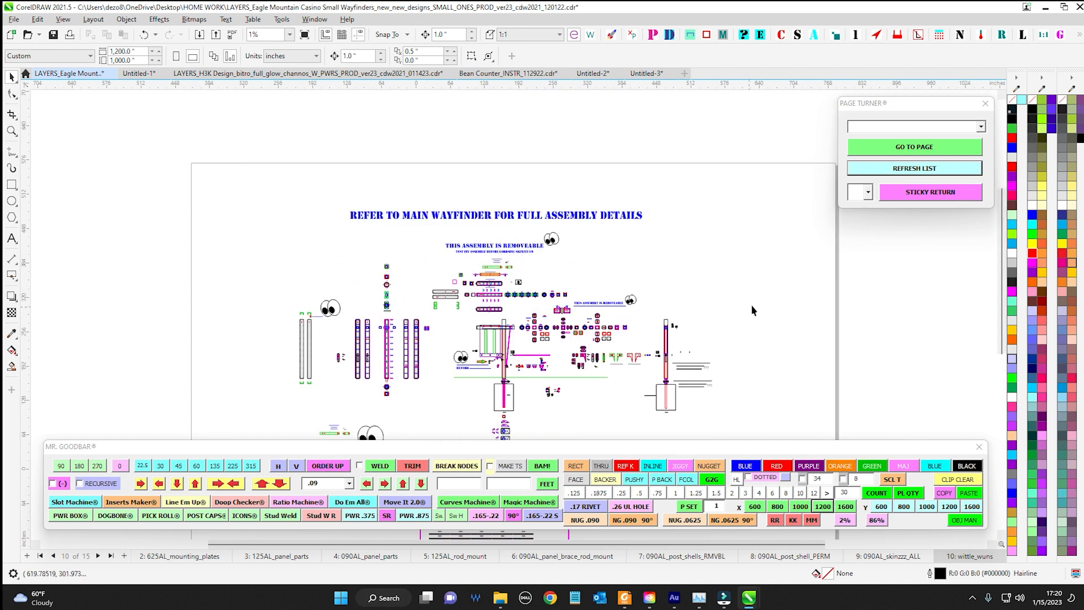
scroll(763, 282, down, 2)
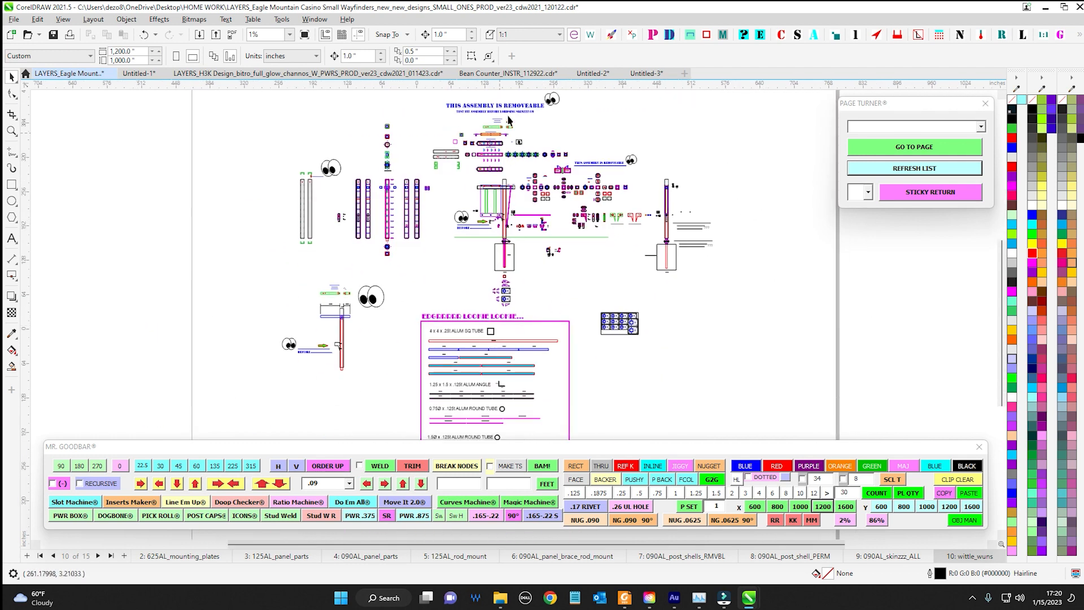
Switch to Untitled-2 and set its page width to 1,600 inches with the Mr. Goodbar X preset
click(593, 73)
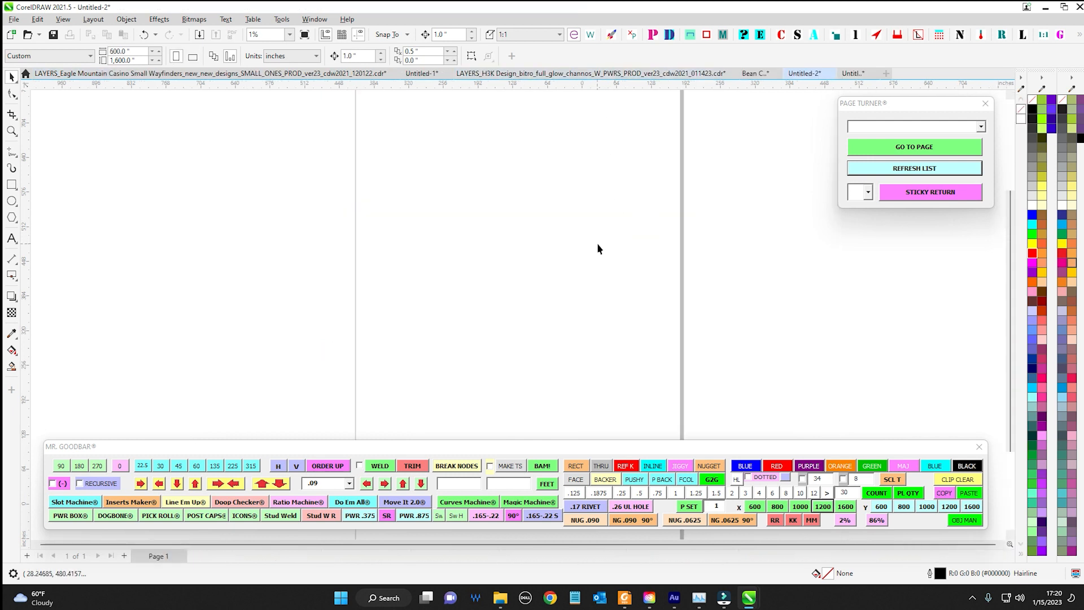
click(845, 506)
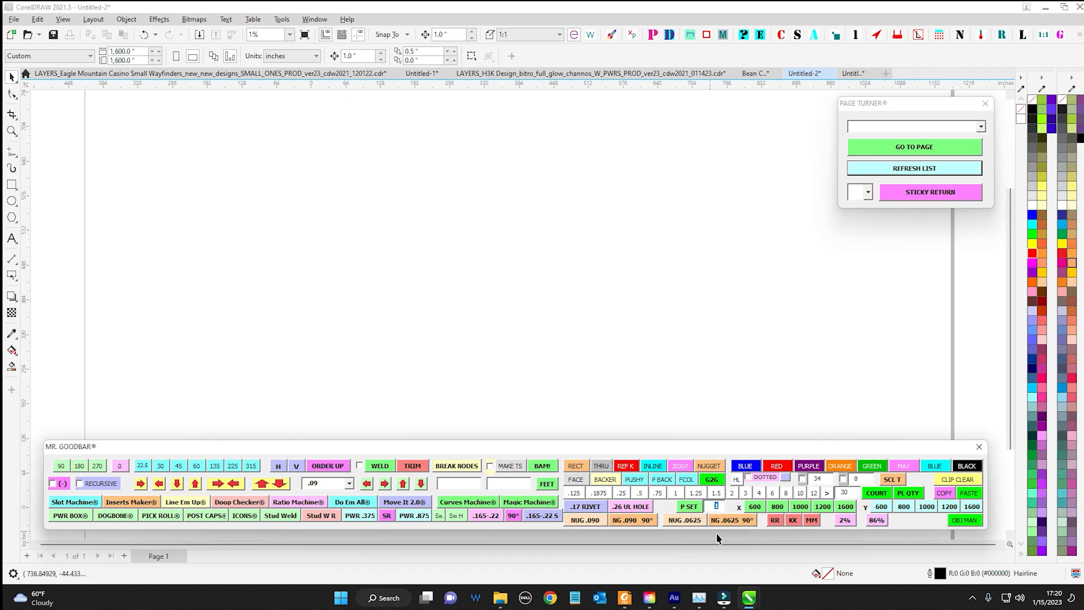
Return to the Eagle Mountain Casino document and look through its first four pages, ending on 090AL_panel_parts
click(137, 77)
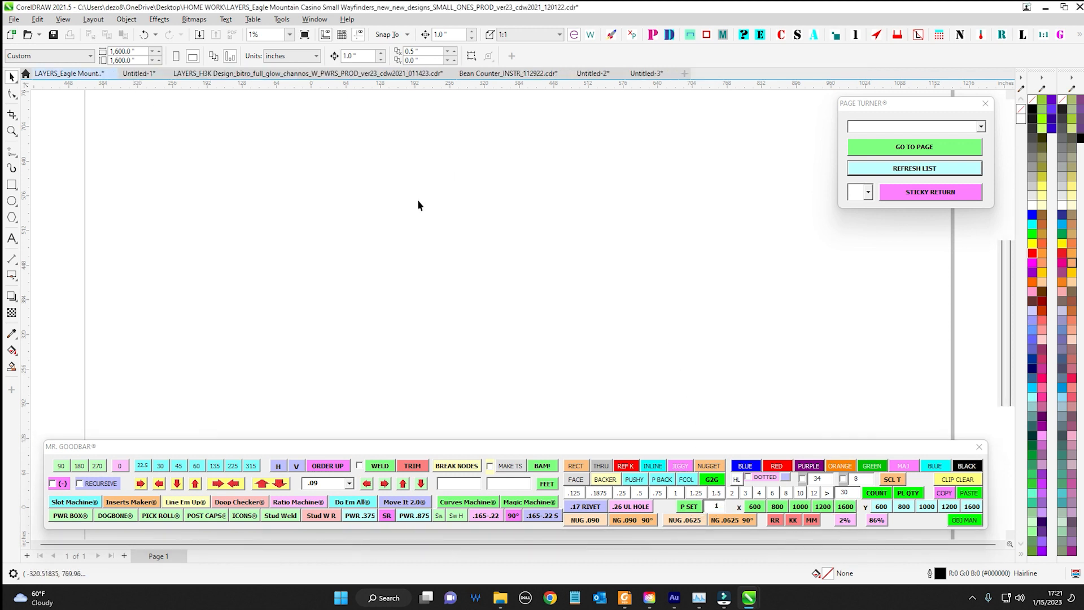
click(149, 558)
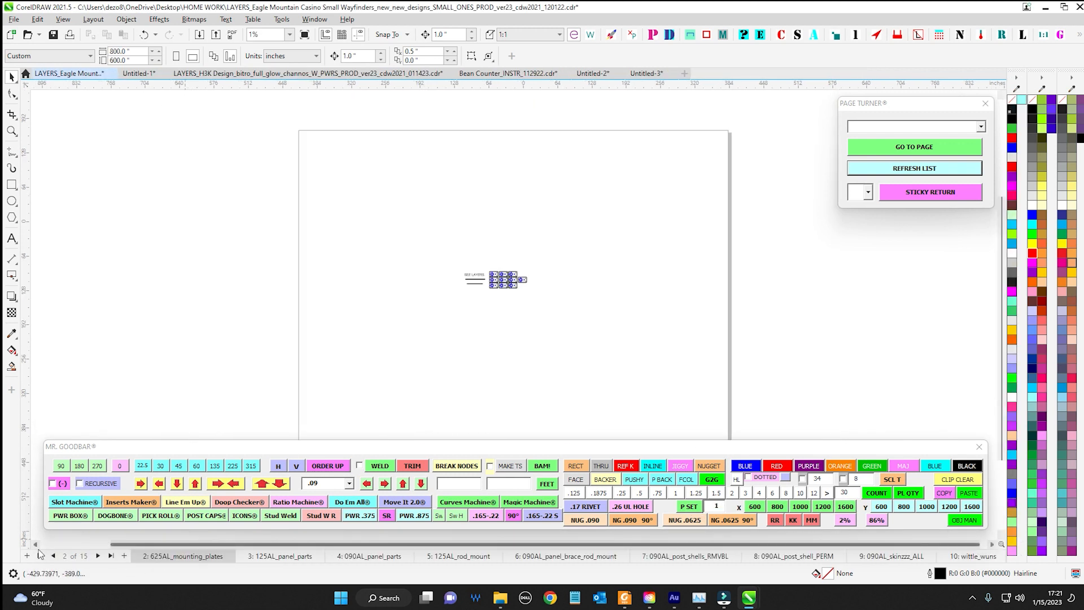
click(40, 556)
drag(545, 370, 546, 315)
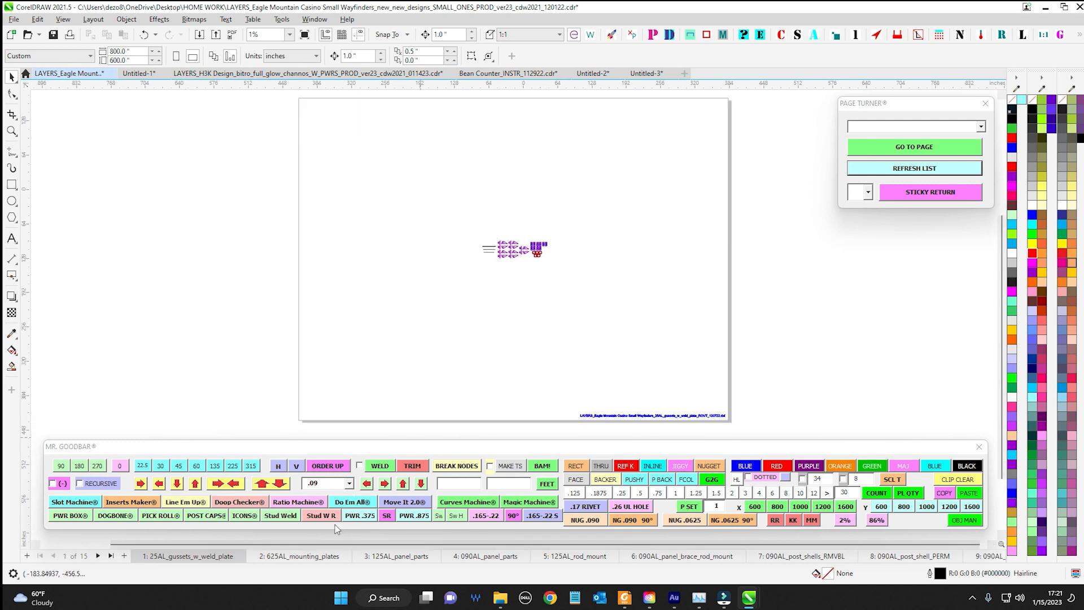
click(298, 556)
click(395, 556)
click(498, 557)
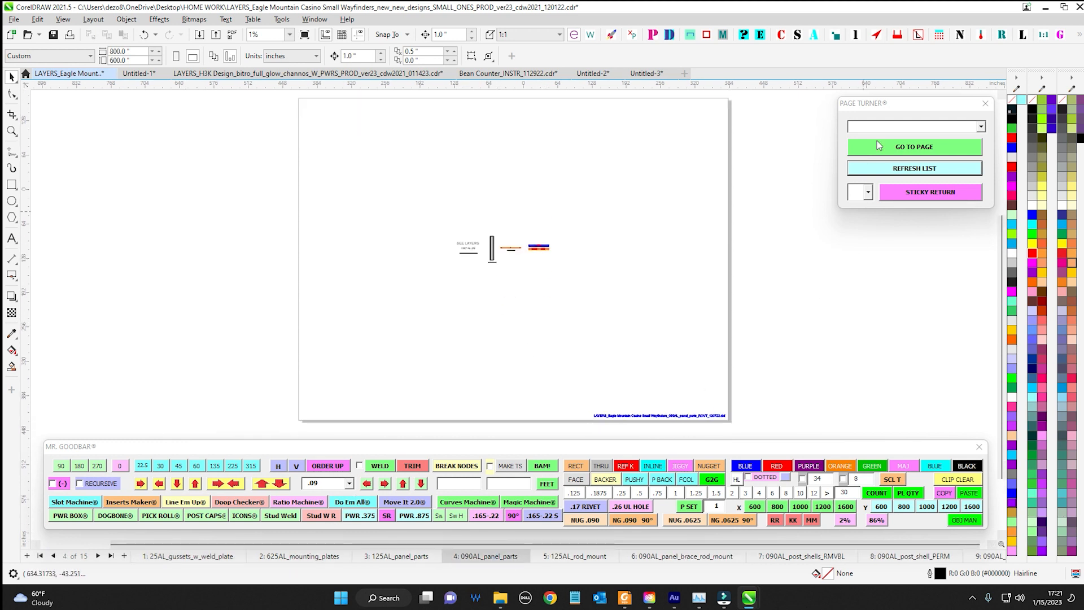
Reposition the Page Turner window beside the page and open the 090AL_post_shells_RMVBL page
mouse_move(888, 105)
mouse_down()
mouse_move(674, 164)
mouse_move(694, 176)
mouse_move(581, 144)
mouse_move(424, 186)
mouse_move(514, 173)
mouse_move(720, 182)
mouse_move(702, 165)
mouse_up()
click(794, 188)
click(768, 170)
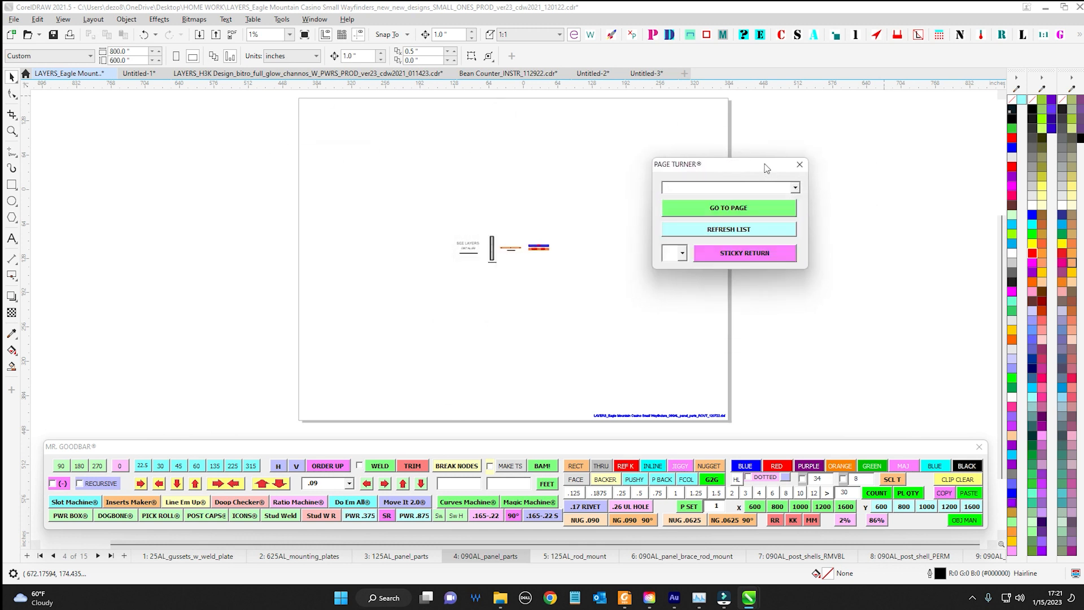
drag(769, 169, 940, 115)
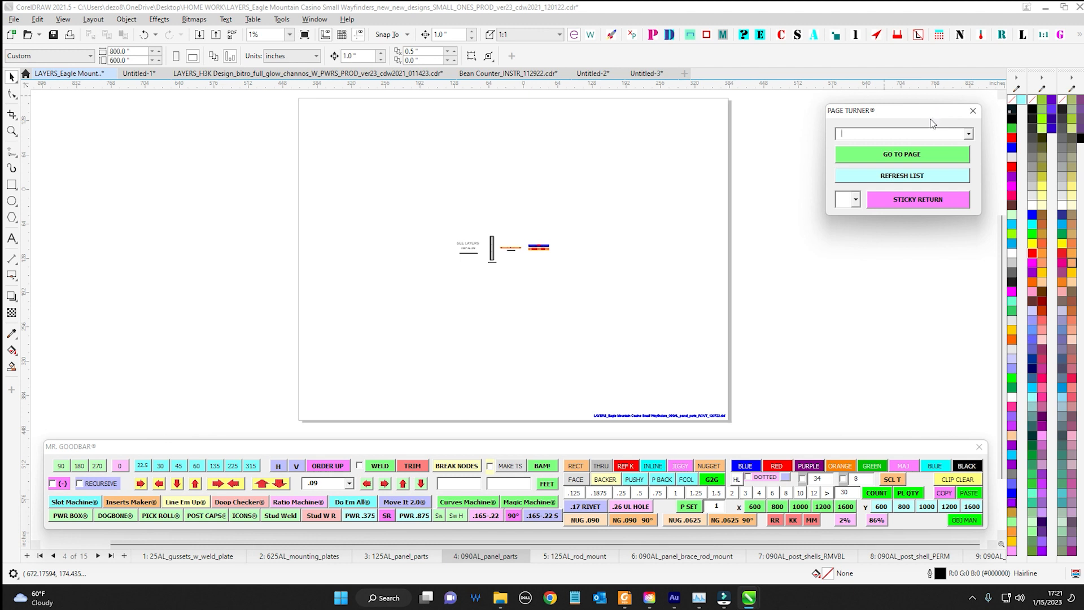
click(768, 559)
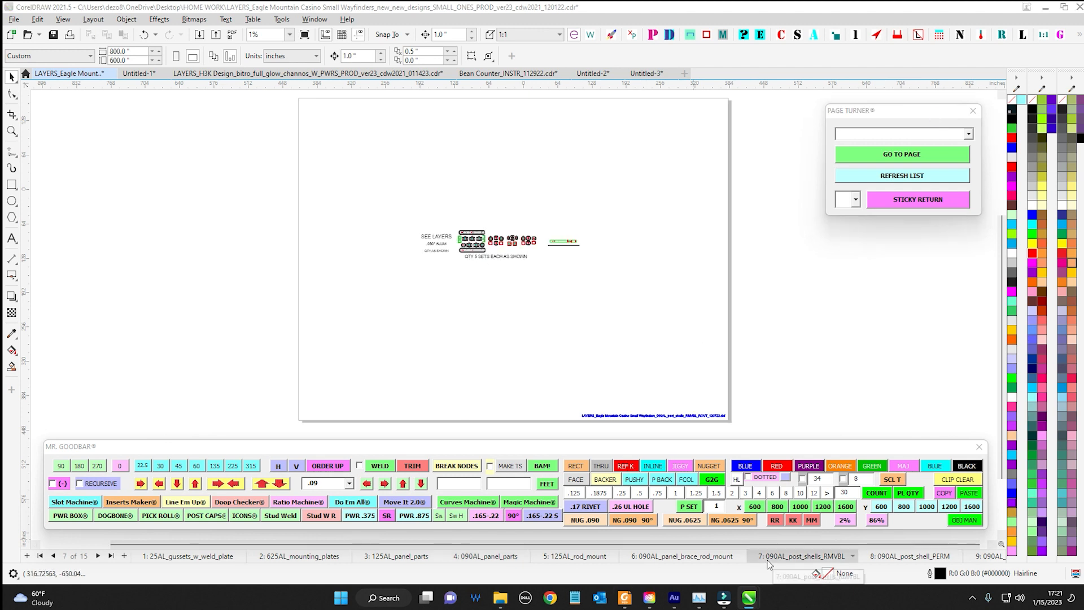
mouse_move(772, 561)
mouse_down()
mouse_move(385, 563)
mouse_move(773, 565)
mouse_up()
Review the Page Turner's list of pages and refresh it for the current document
click(969, 134)
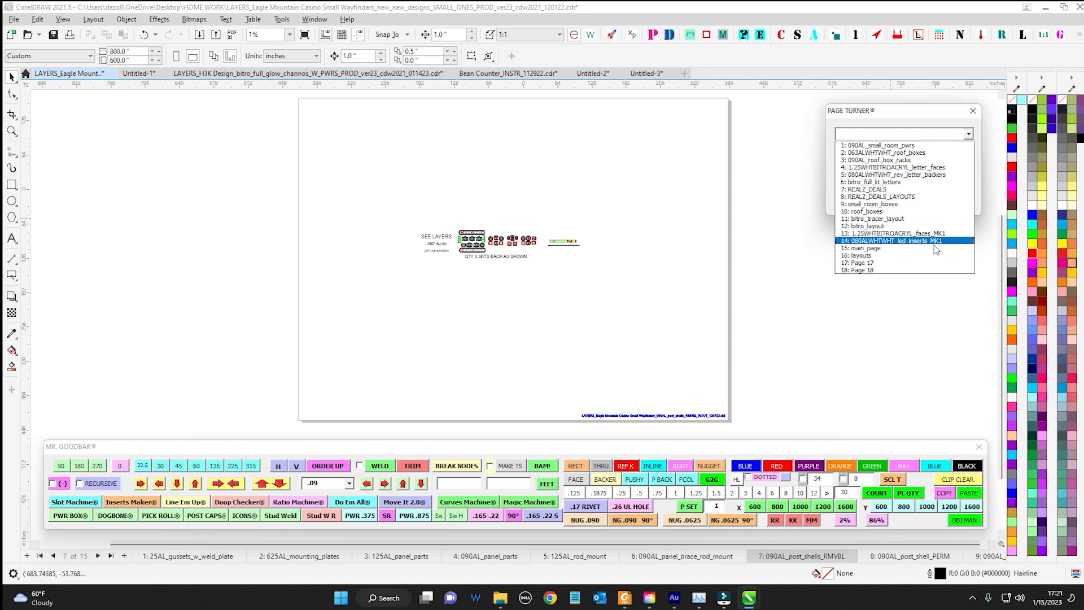
click(888, 271)
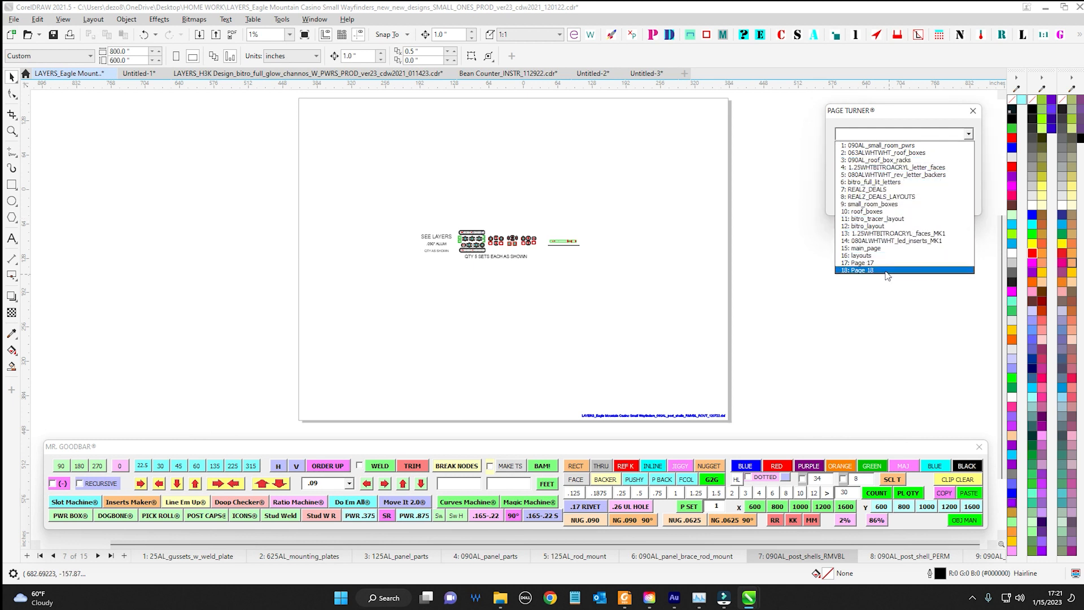
click(568, 323)
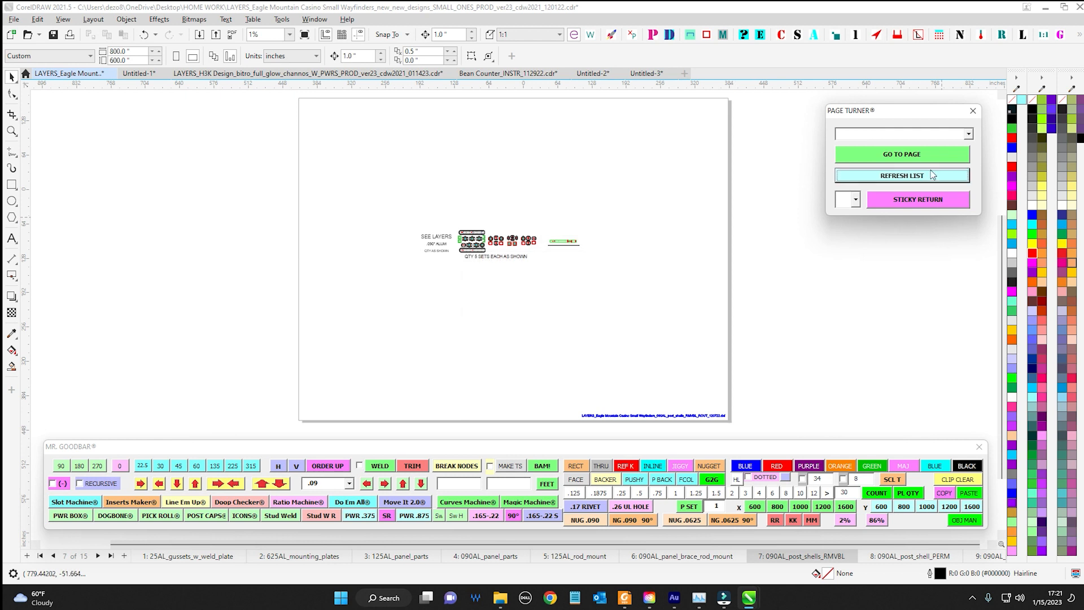
Use the Page Turner to go to Page 15 and then to the 25AL_gussets_w_weld_plate page
click(969, 134)
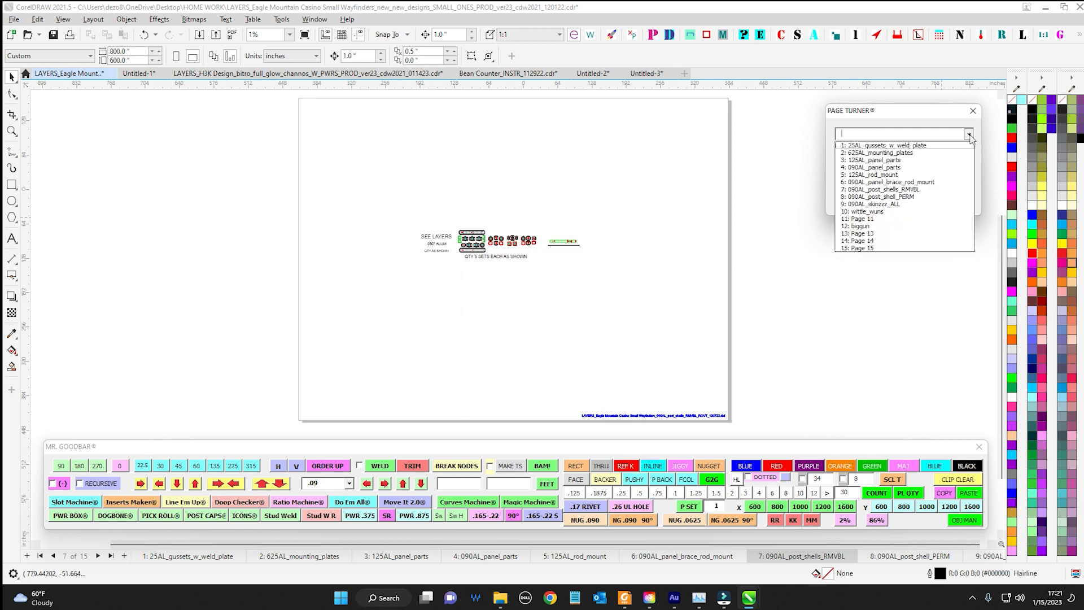
click(888, 248)
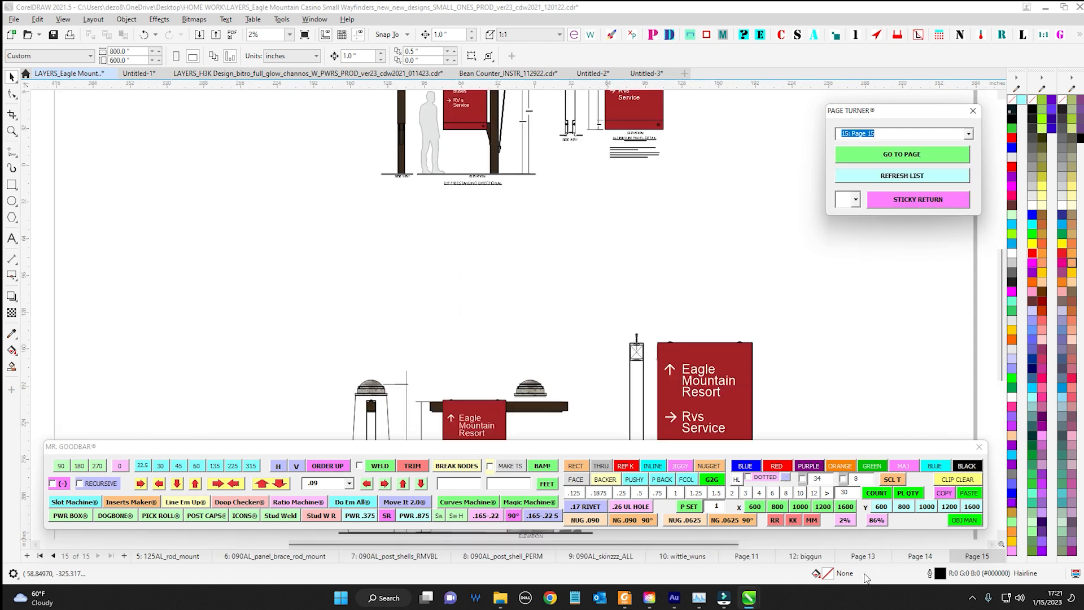
click(968, 136)
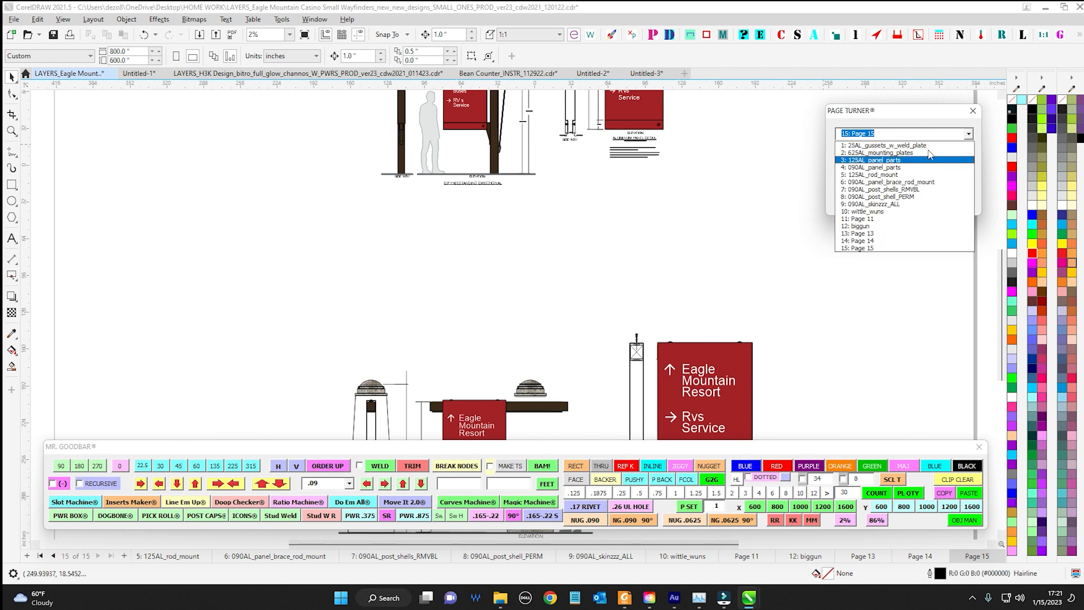
click(869, 144)
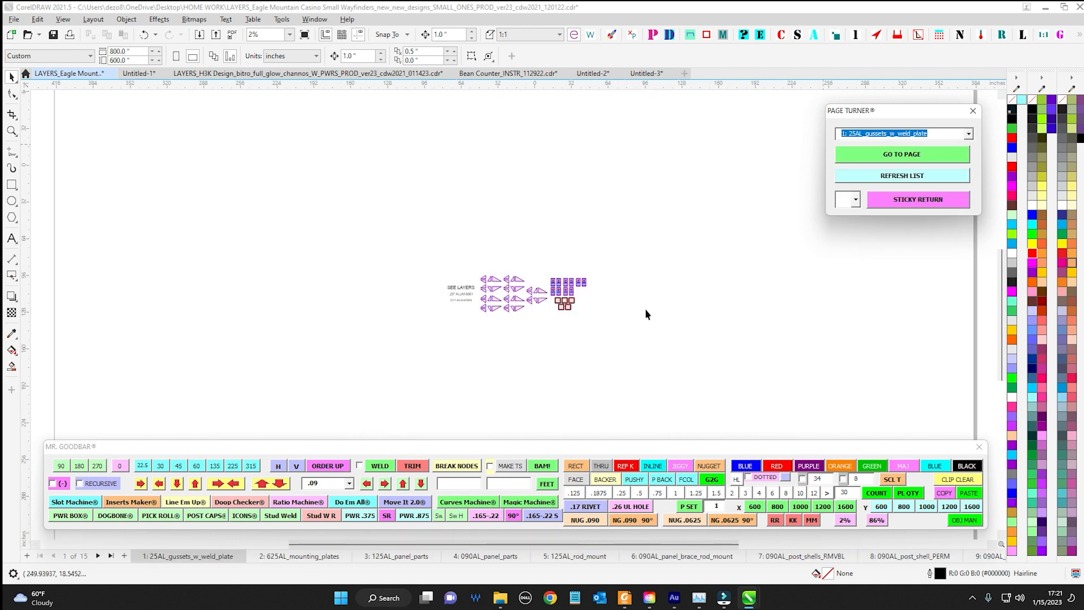
Open the 090AL_post_shells_RMVBL page and move it to page position 1 with P SET
click(765, 556)
click(722, 507)
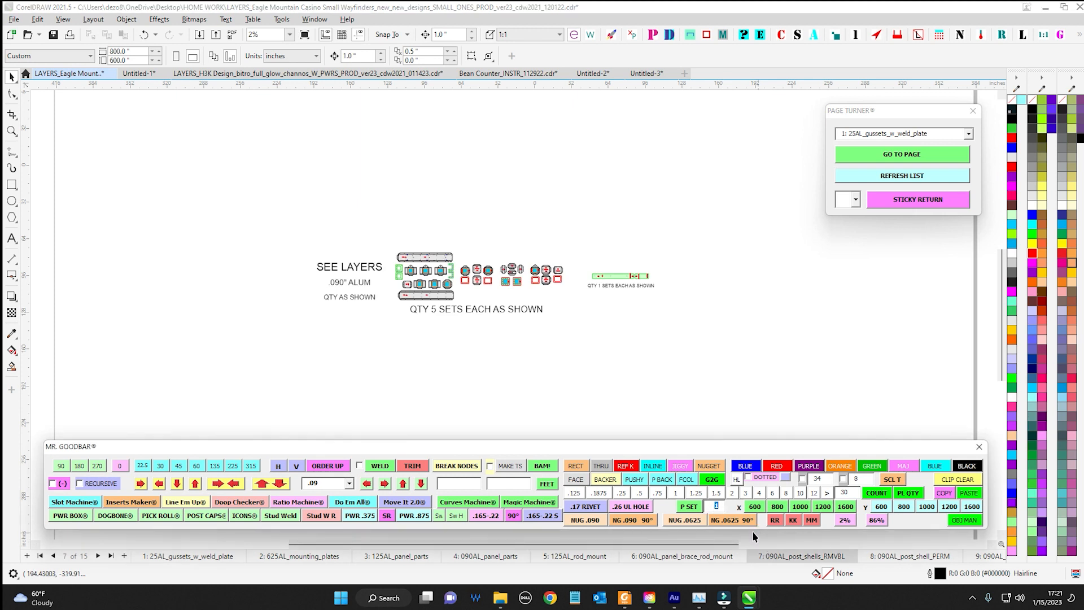
click(699, 509)
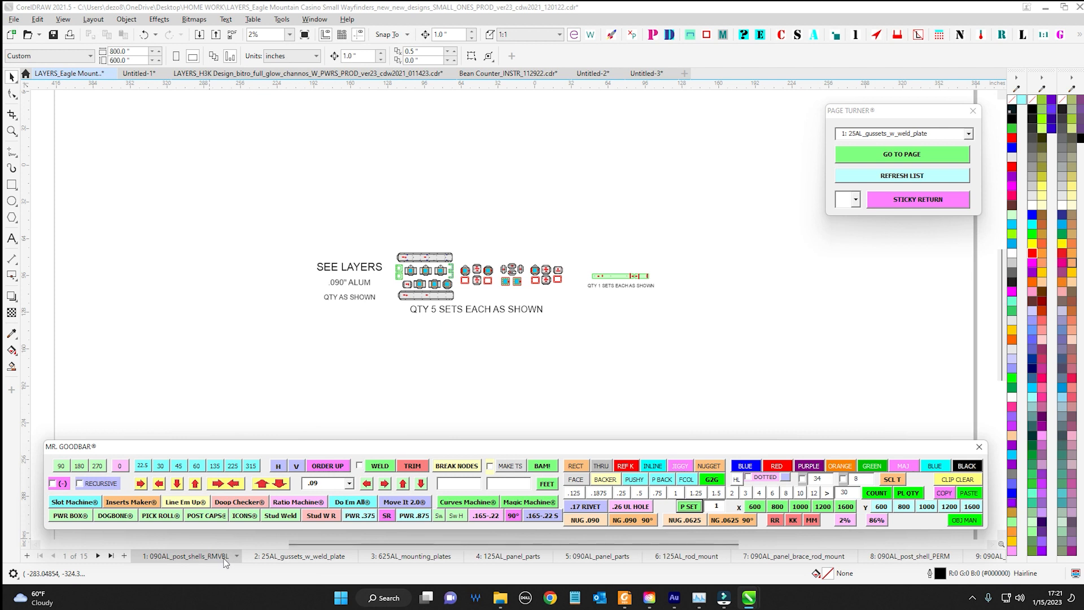
Move the 090AL_post_shells_RMVBL page to position 7 and from there to position 10 with P SET
click(718, 506)
text(7)
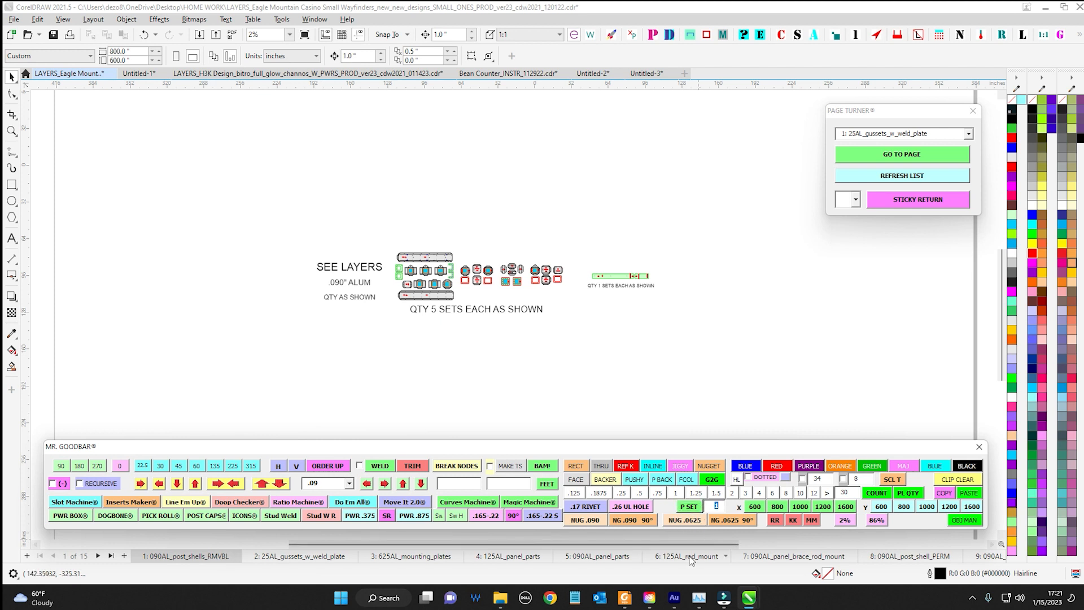
click(699, 509)
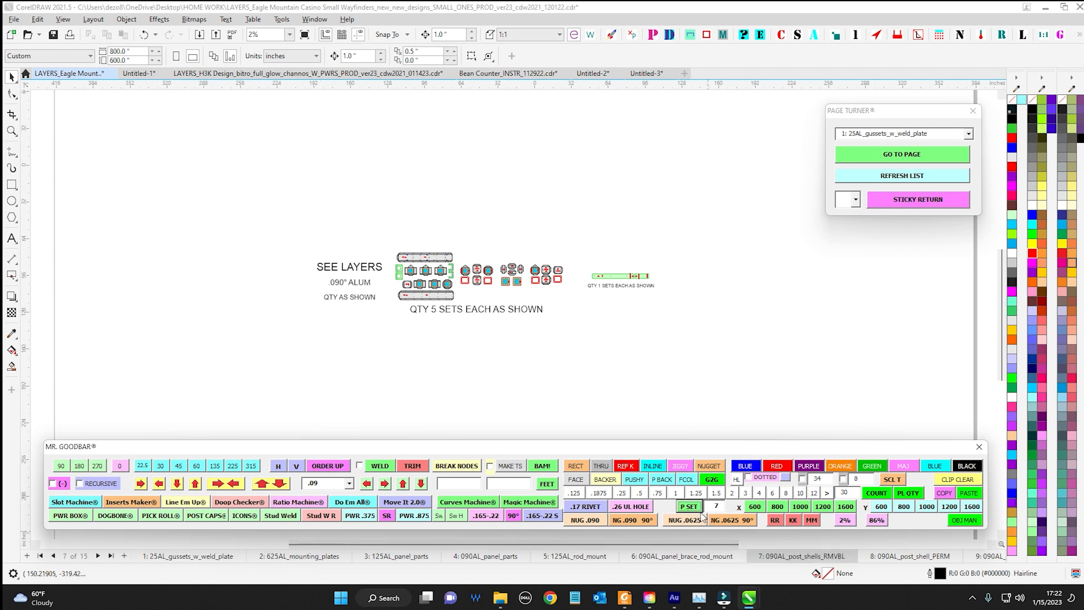
double_click(718, 506)
text(10)
click(682, 510)
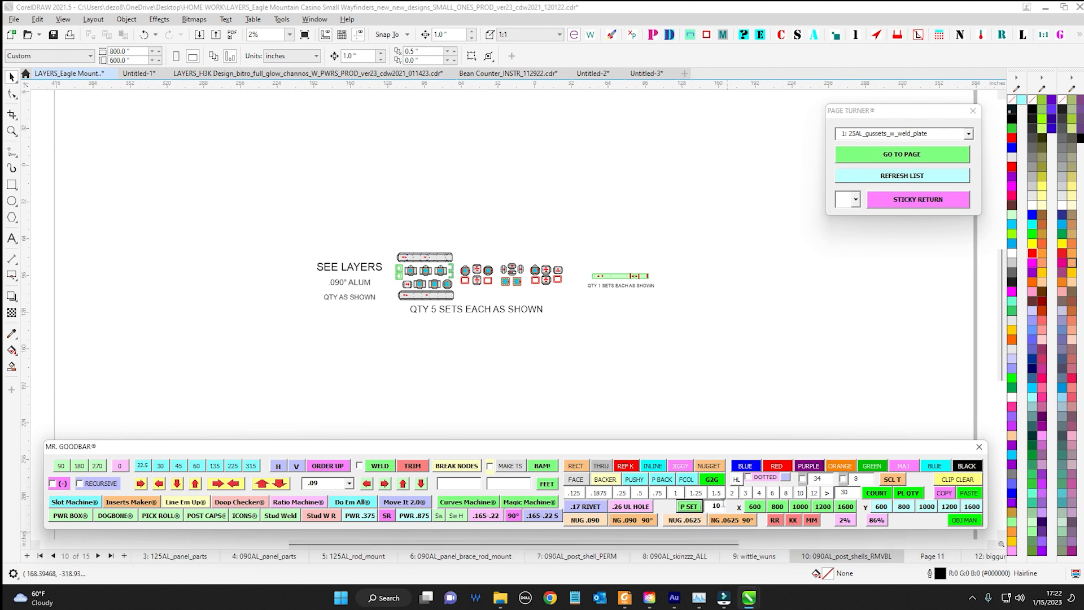
Move the 090AL_post_shells_RMVBL page to position 7 with P SET and save the document
click(723, 506)
text(7)
click(689, 507)
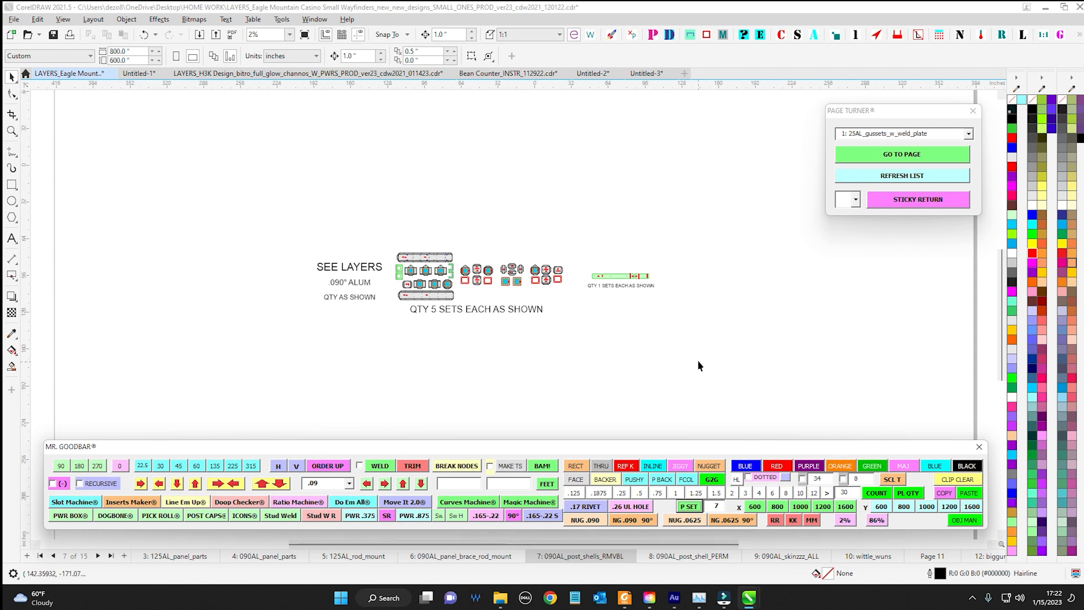
scroll(547, 188, down, 1)
drag(547, 189, 515, 191)
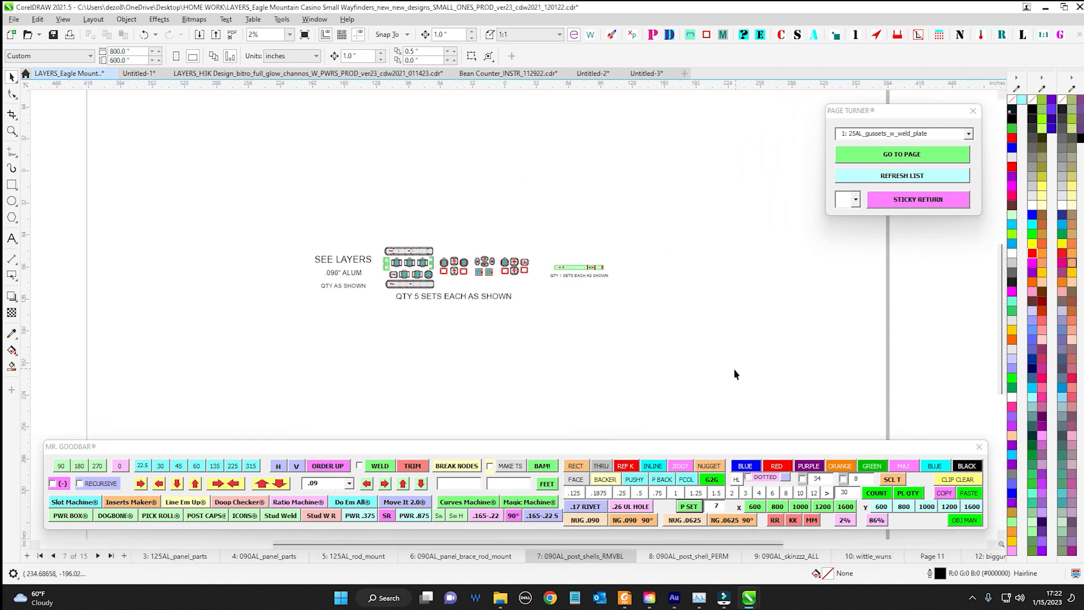
scroll(715, 377, down, 1)
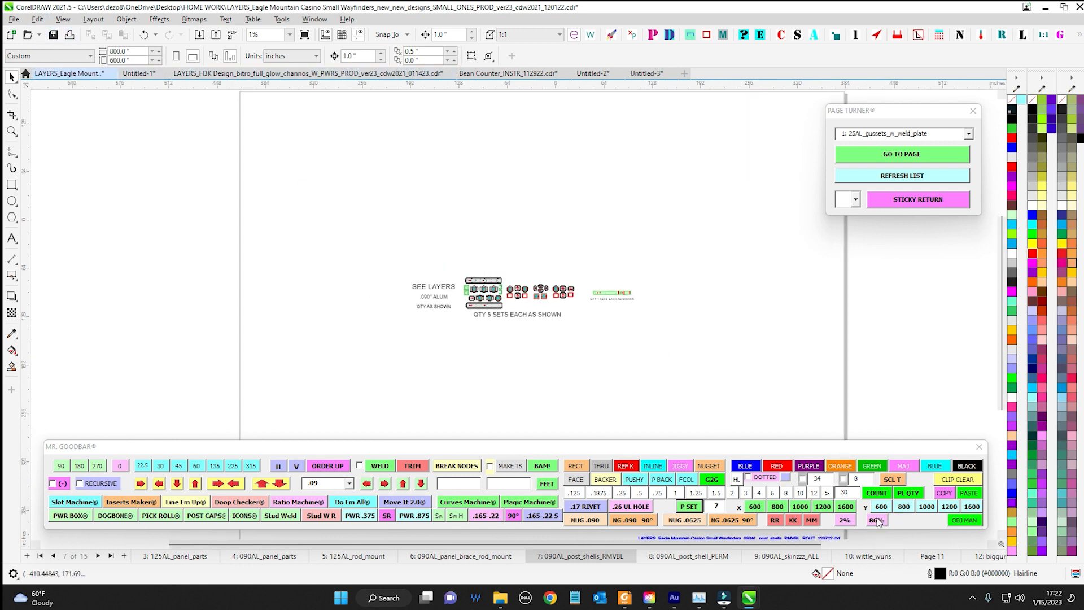
key(ctrl+s)
Open the wittle_wuns page and view its assembly drawings with Mr. Goodbar's 2% zoom preset
click(854, 556)
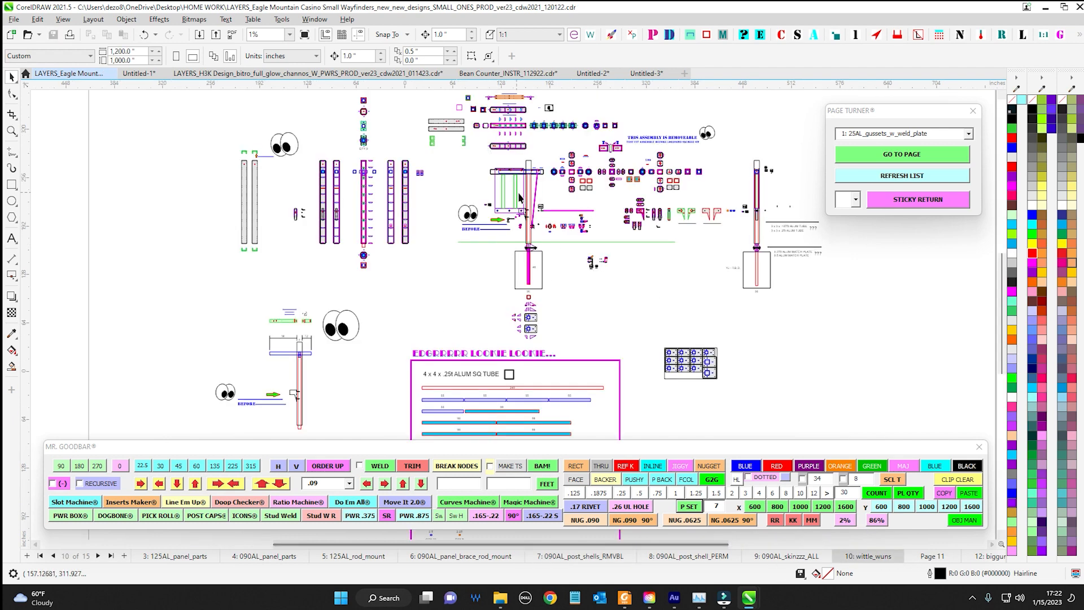
drag(539, 281, 486, 294)
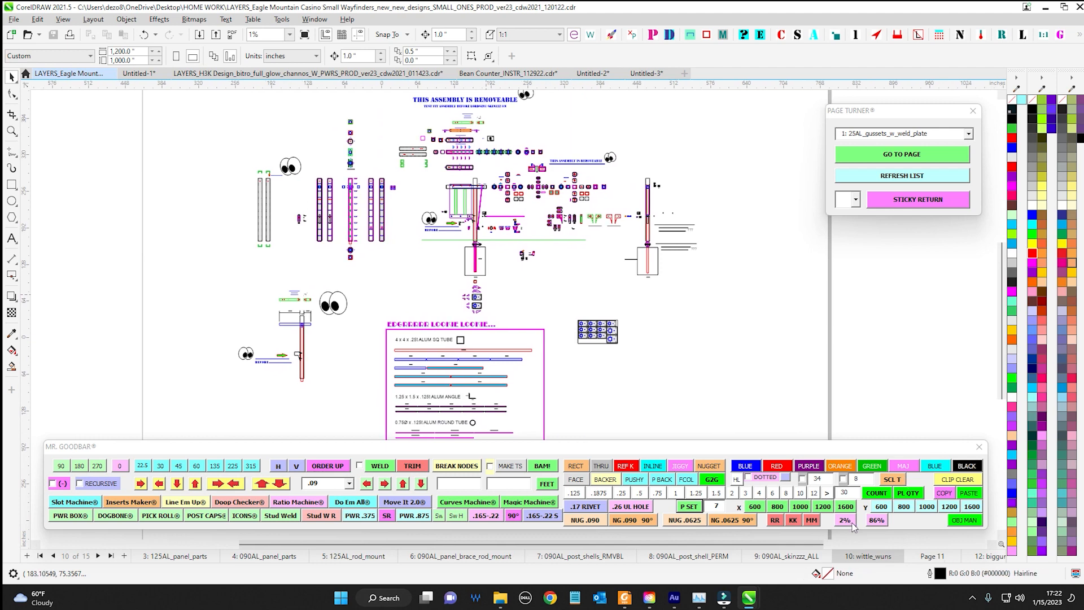
mouse_move(843, 452)
mouse_down()
mouse_move(565, 322)
mouse_move(844, 453)
mouse_up()
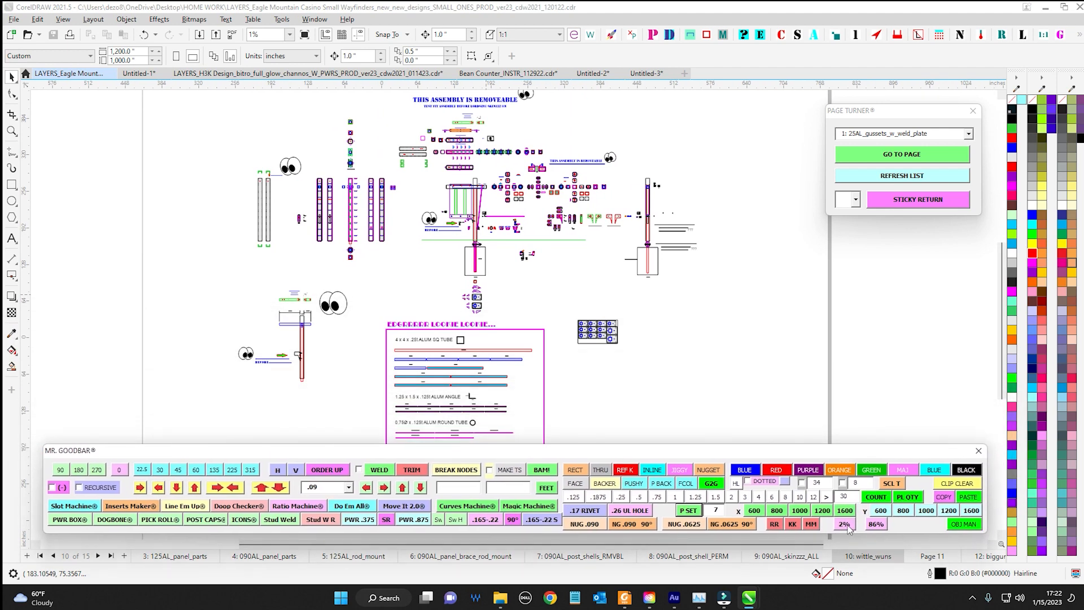
click(846, 525)
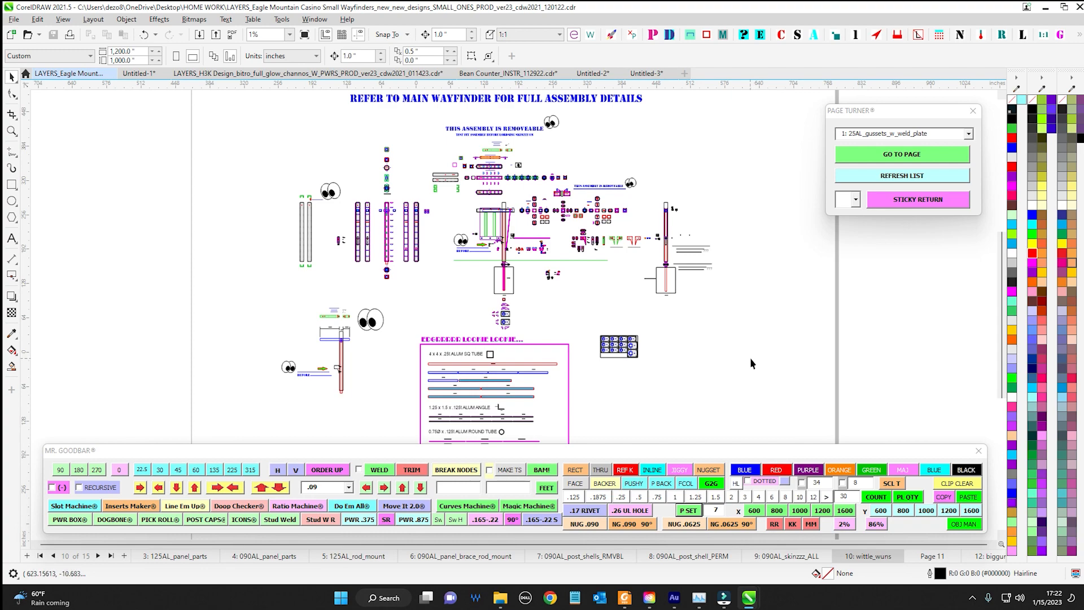
scroll(530, 232, up, 2)
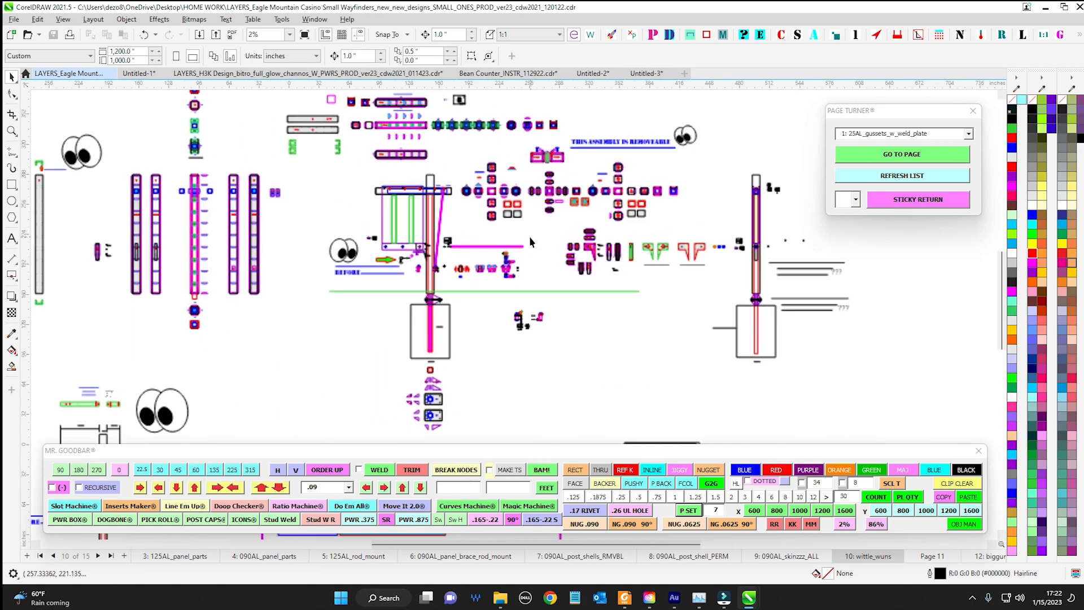
scroll(508, 233, up, 3)
scroll(486, 215, down, 5)
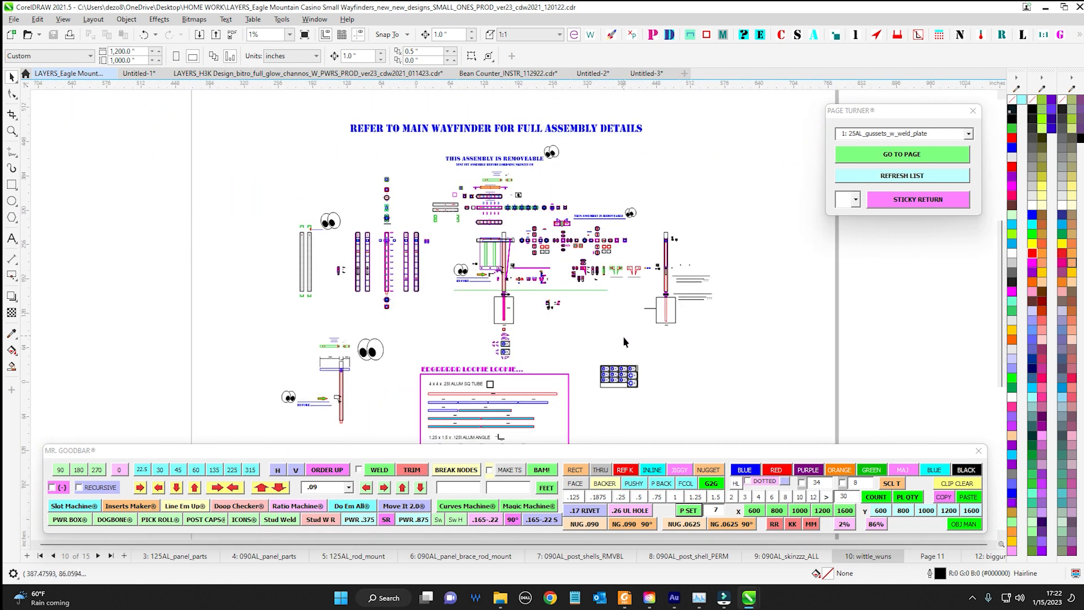
mouse_move(502, 233)
mouse_down()
mouse_move(502, 243)
mouse_move(502, 218)
mouse_up()
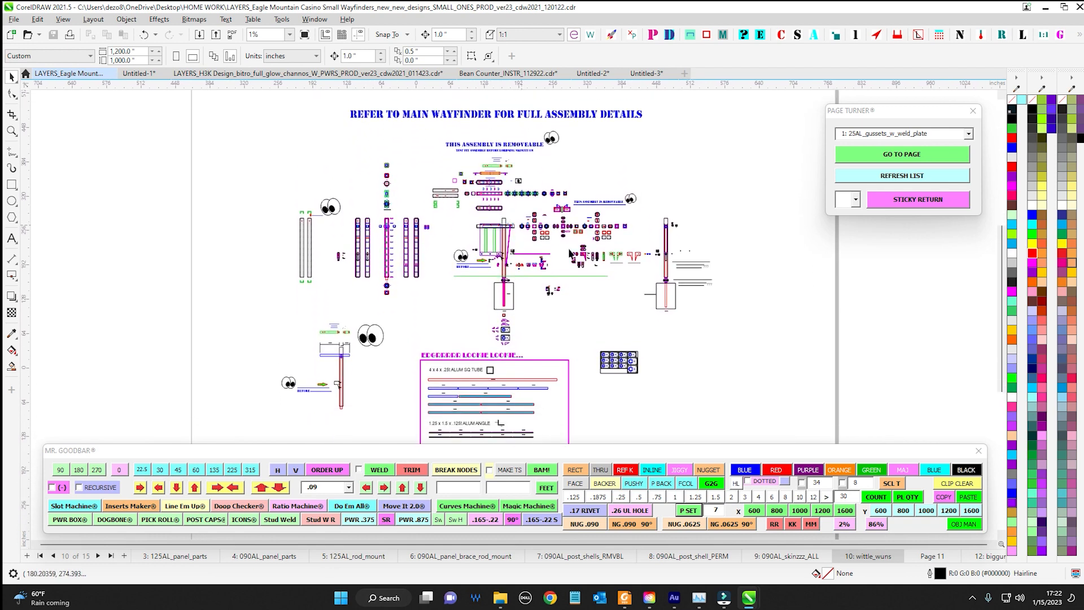
click(845, 525)
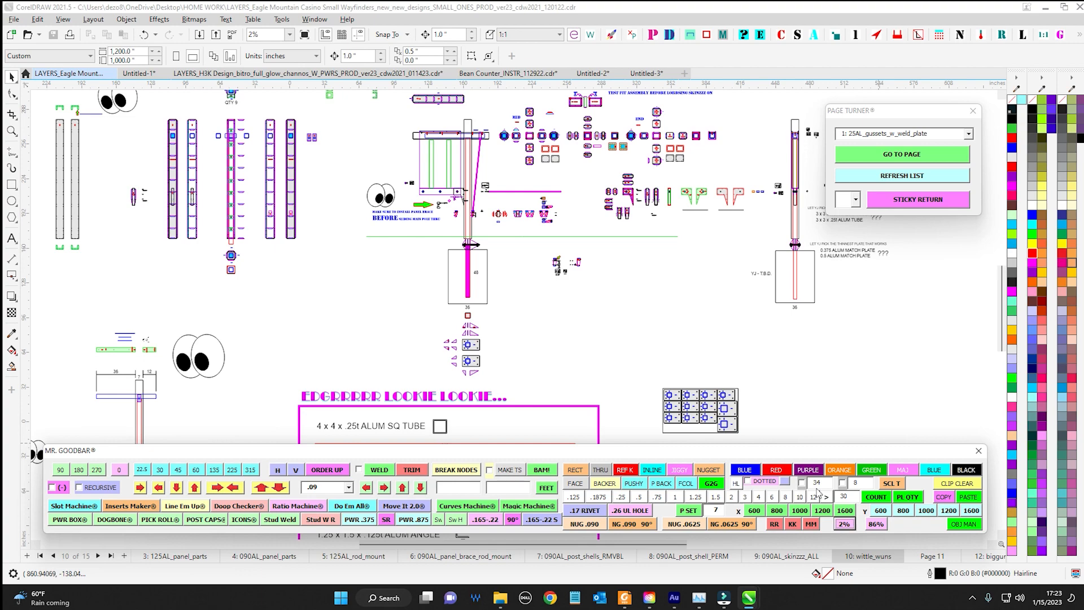
Compare the overall layout of the wittle_wuns drawings with the view from the 2% zoom preset and examine the assembly parts
scroll(519, 238, up, 5)
scroll(404, 228, down, 5)
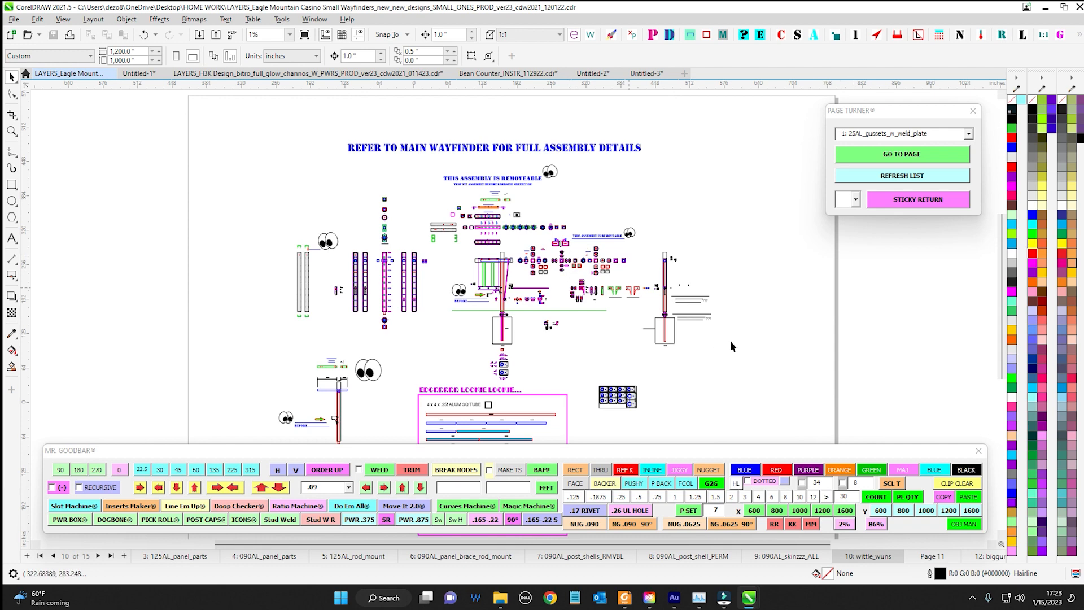
scroll(600, 207, up, 1)
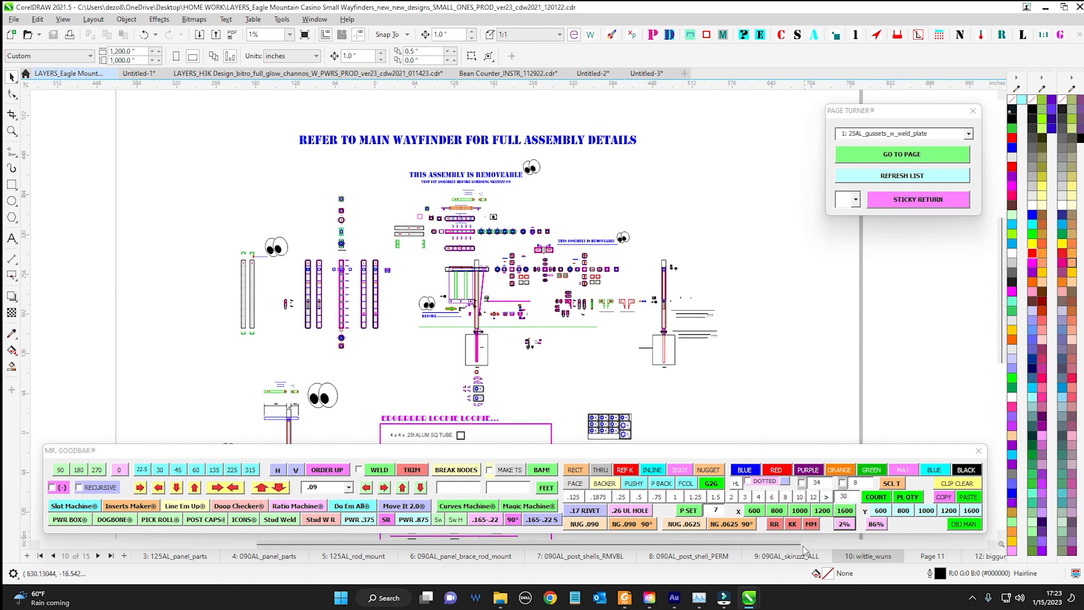
click(845, 525)
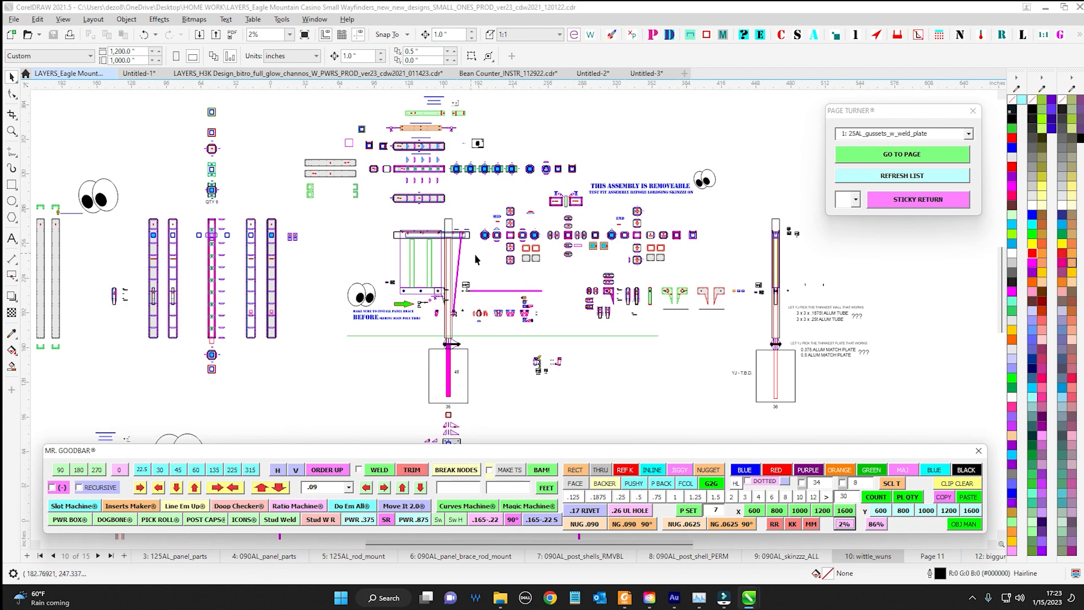
scroll(475, 260, down, 2)
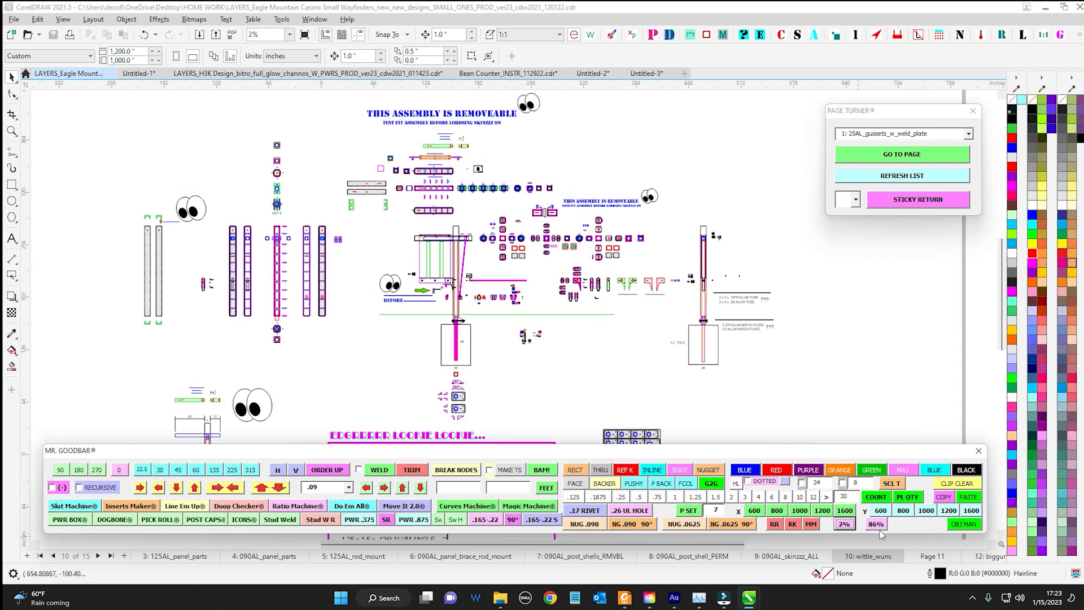
scroll(690, 209, up, 3)
drag(675, 204, 582, 189)
scroll(596, 181, down, 3)
drag(469, 167, 523, 204)
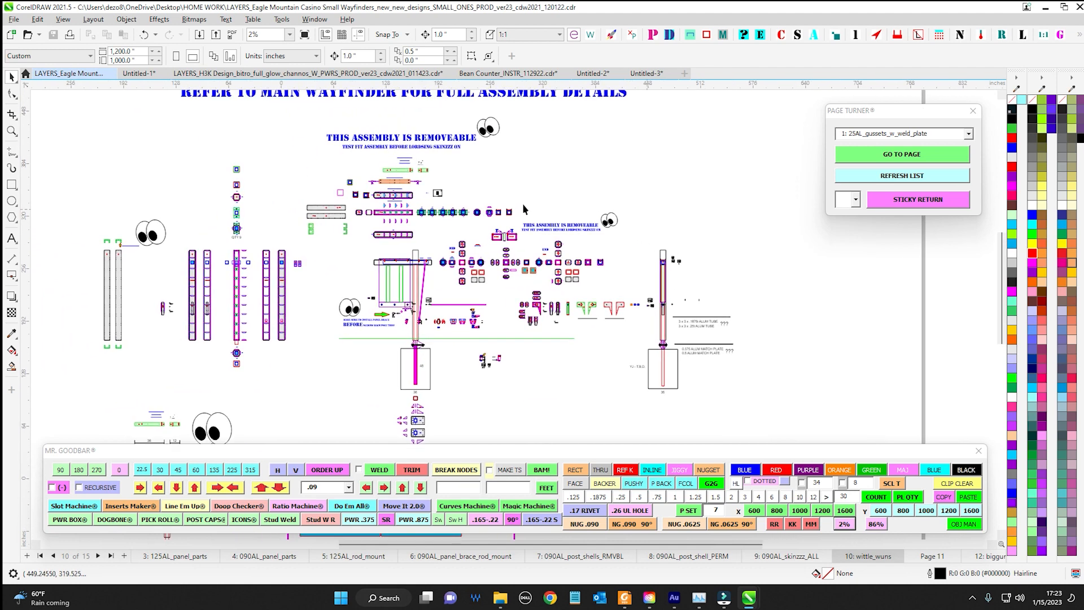
scroll(517, 196, up, 1)
Switch to the Untitled-2 document and create a 2 x 2 inch rectangle at 0° with the Rectangler
click(599, 73)
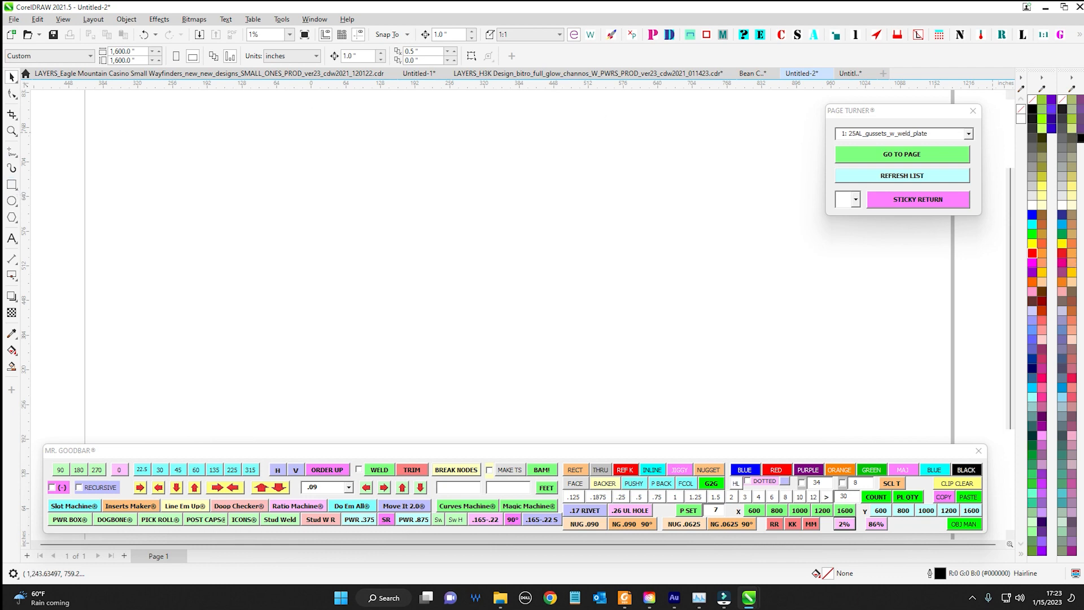
click(706, 35)
click(744, 260)
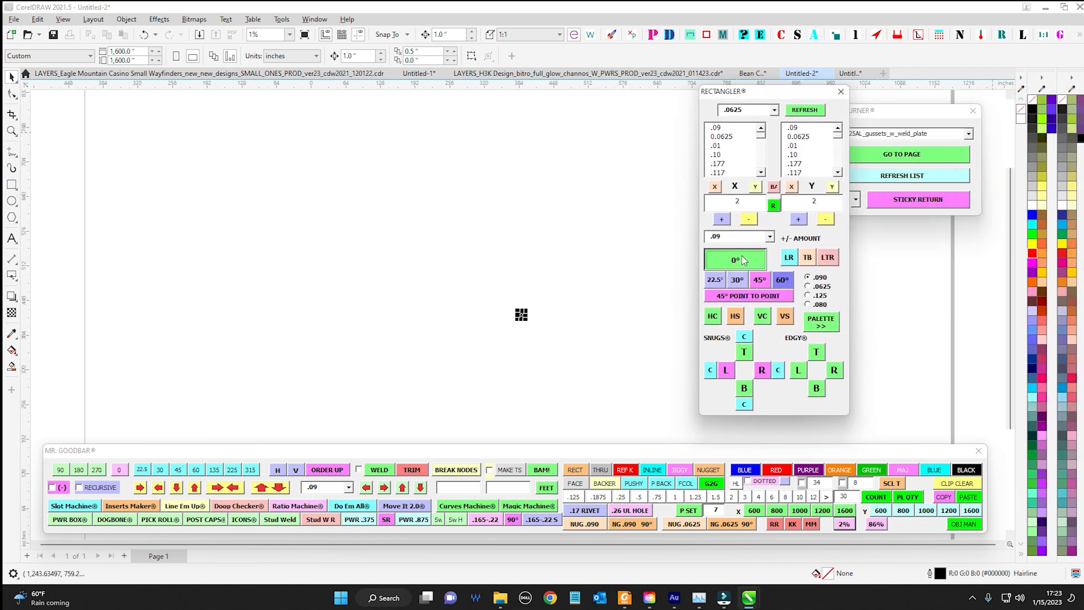
Apply the 86% zoom preset to the new 2 x 2 inch square and fill it with orange (#FF6600)
scroll(524, 320, up, 8)
drag(524, 276, 632, 281)
drag(376, 174, 607, 396)
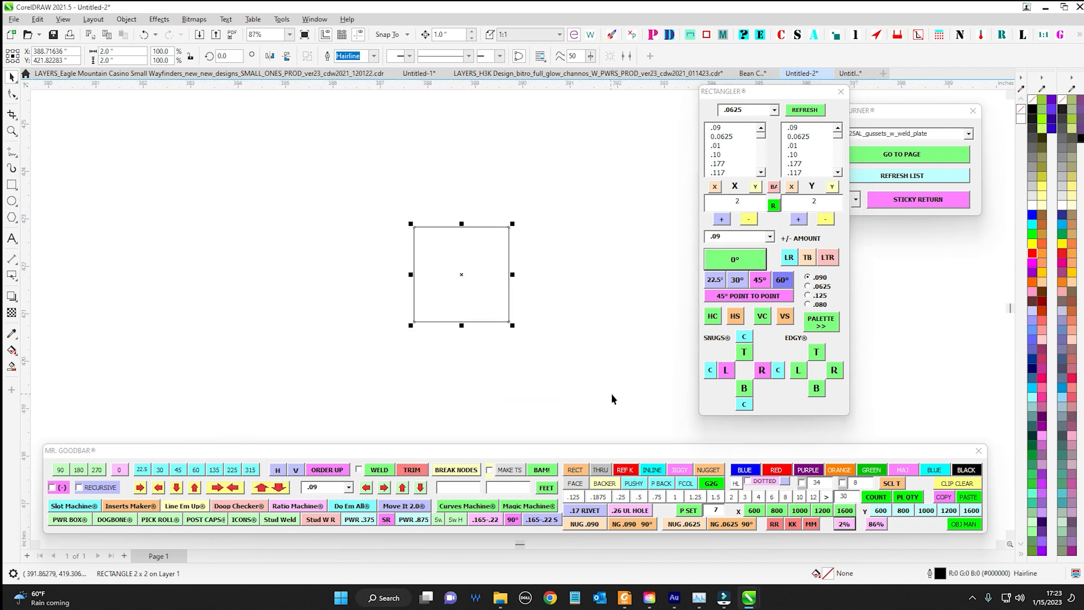
click(875, 524)
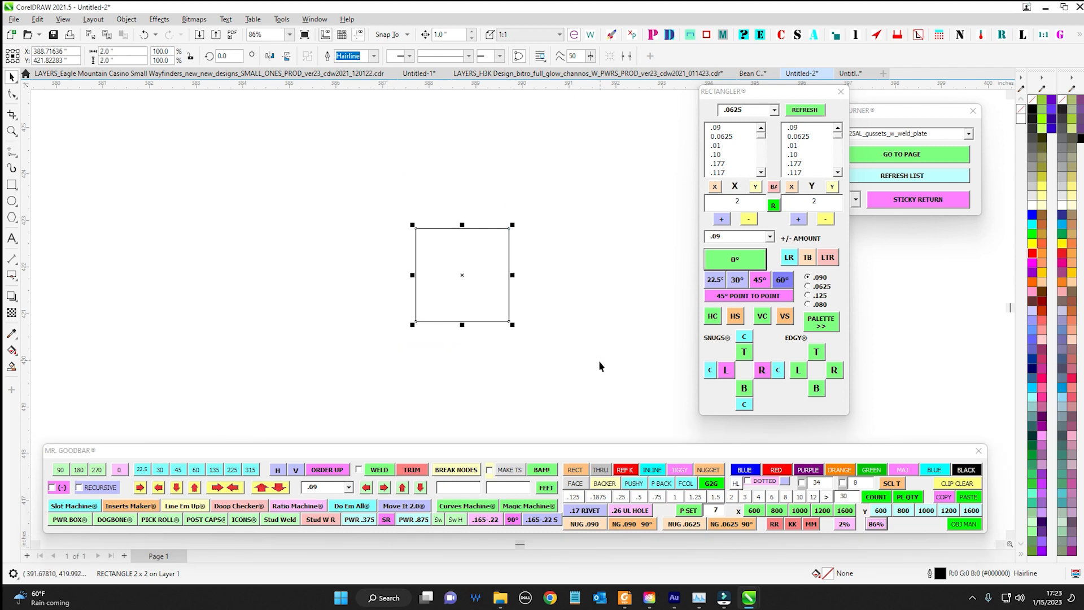
click(1033, 284)
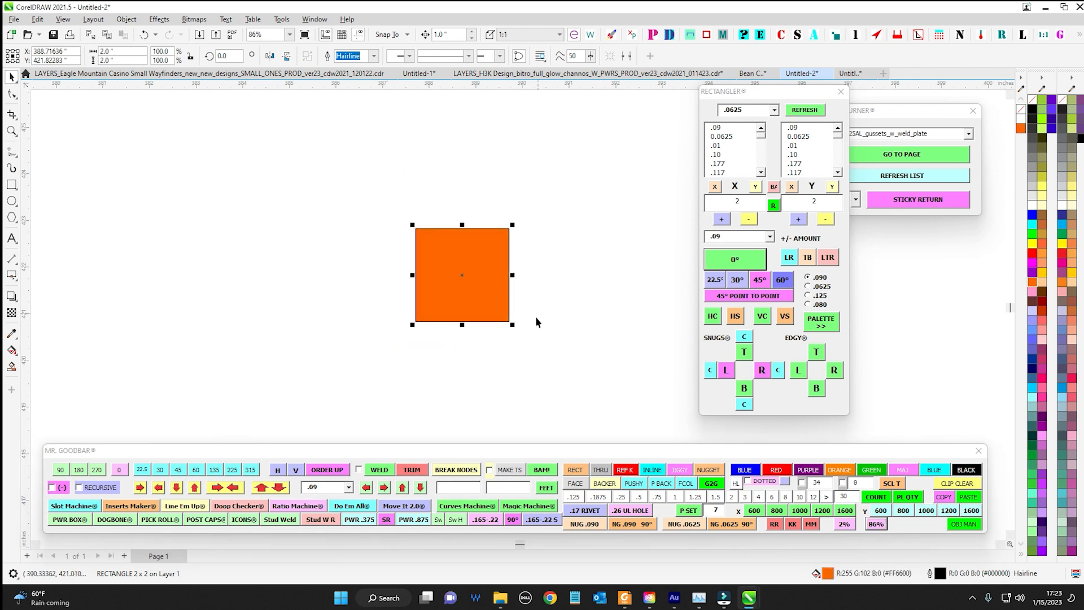
Examine the orange square at several magnifications, select it and view it with the 86% zoom preset
scroll(513, 242, up, 3)
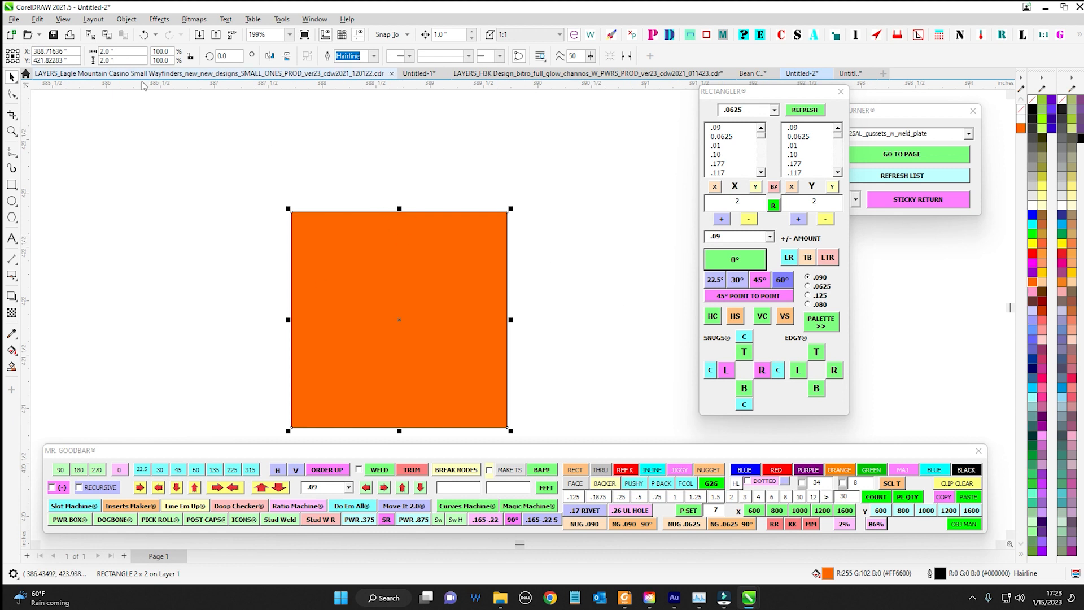
click(250, 154)
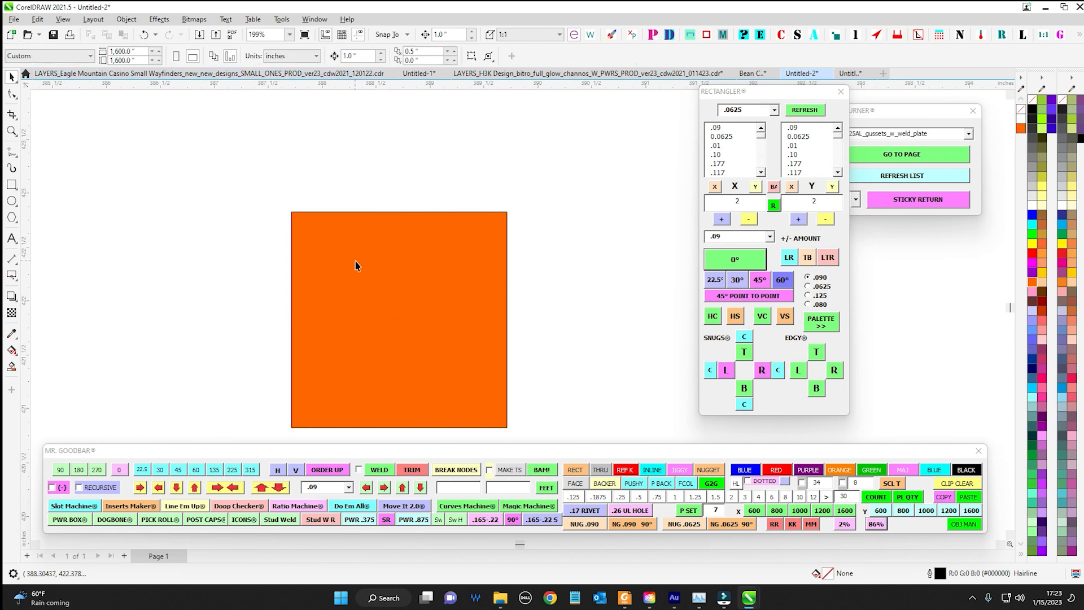
scroll(401, 274, up, 1)
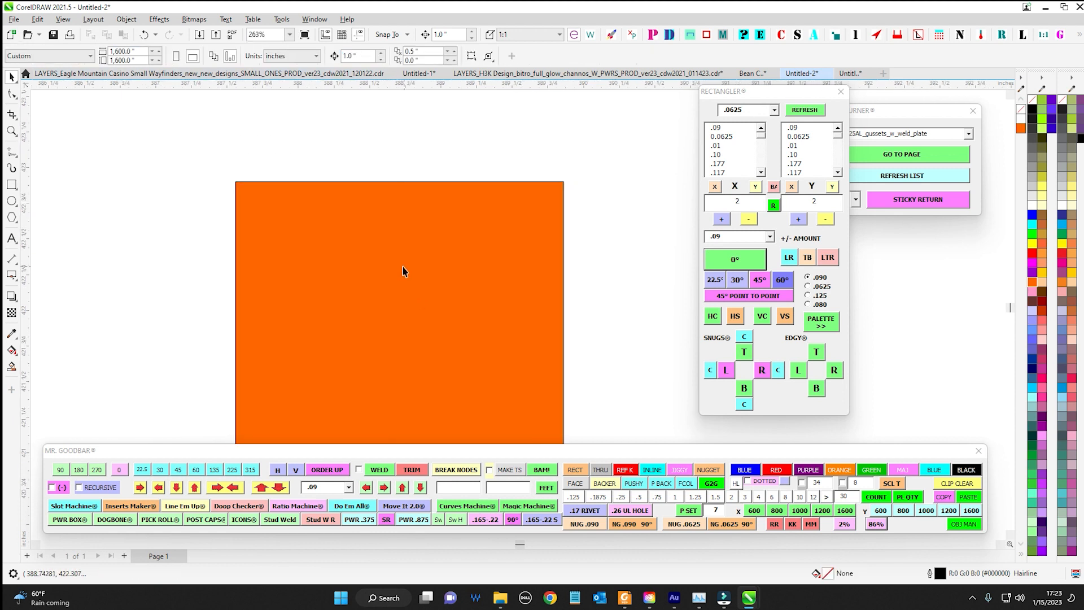
scroll(404, 272, up, 2)
scroll(405, 267, down, 6)
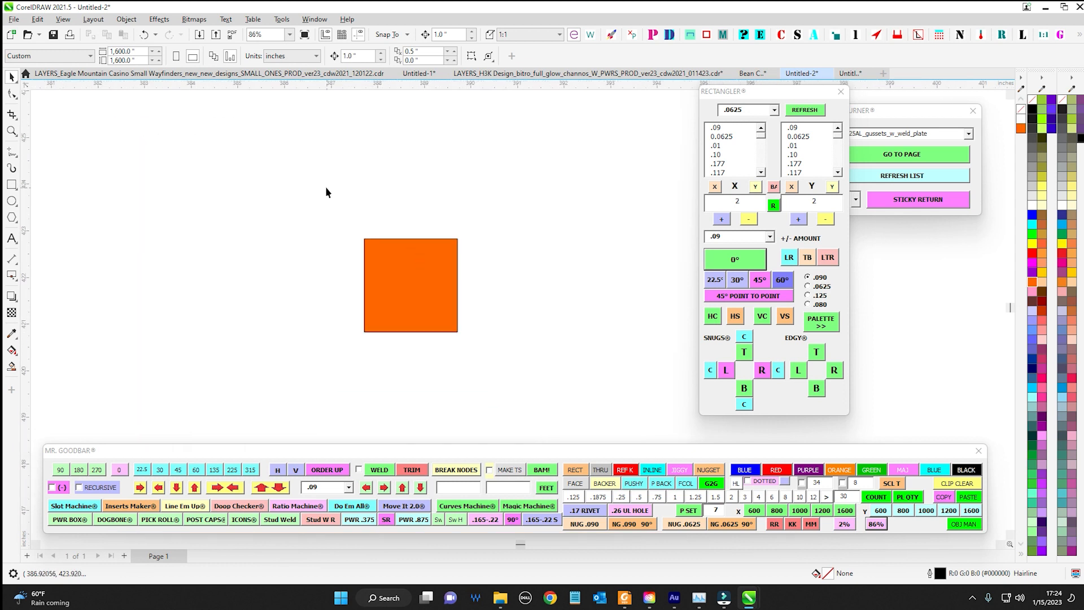
drag(327, 189, 366, 197)
drag(515, 345, 558, 379)
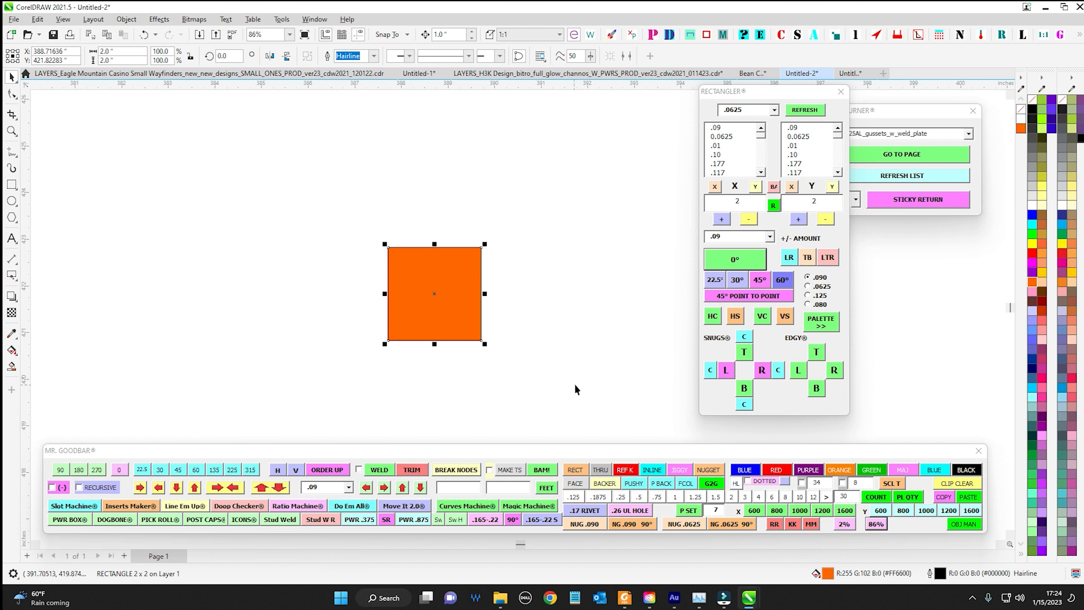
click(878, 525)
Stretch the orange square into a rectangle about 7.4 inches wide and 2.65 inches high
scroll(497, 272, up, 2)
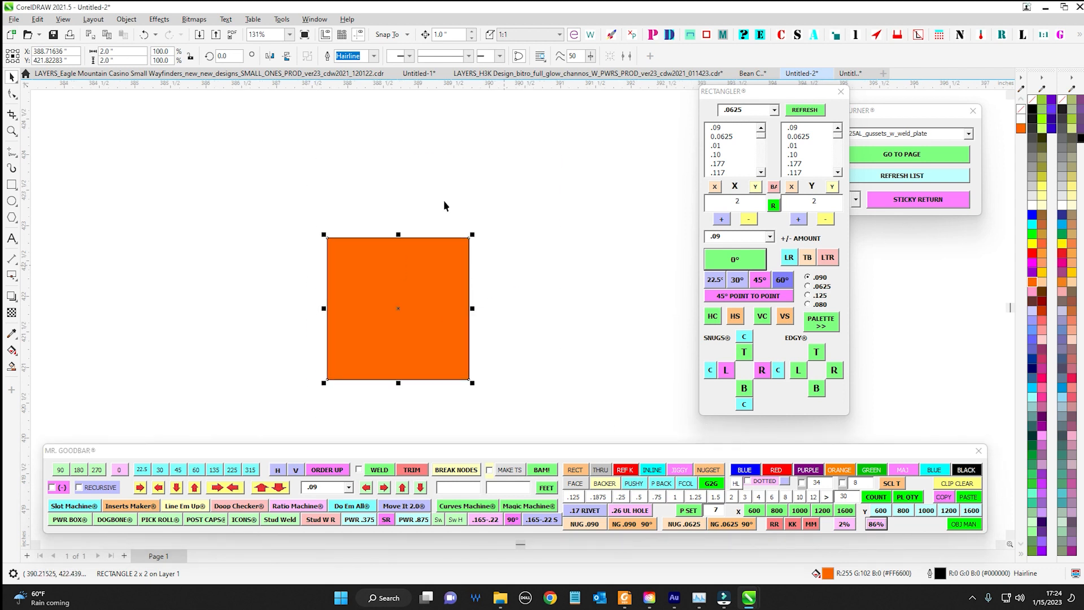
scroll(360, 314, down, 2)
drag(330, 309, 138, 310)
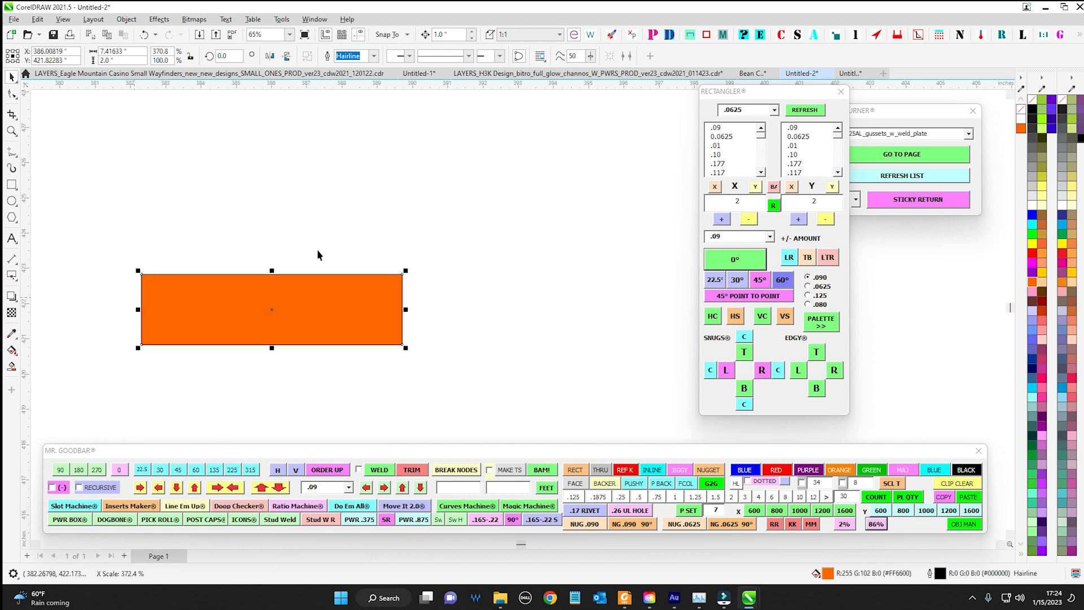
drag(265, 275, 336, 250)
scroll(686, 254, down, 1)
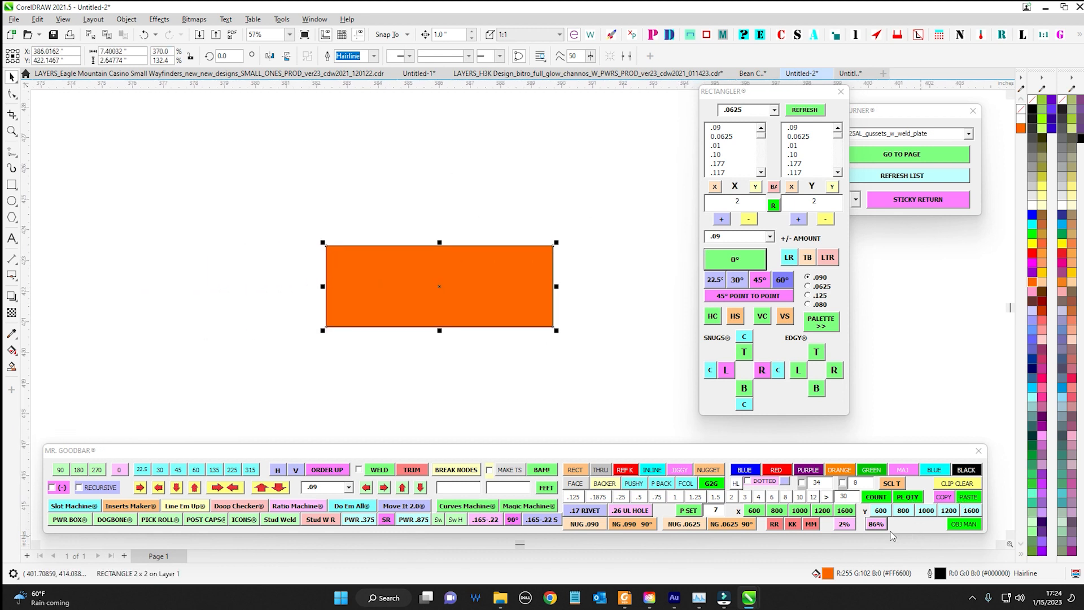
View the stretched orange rectangle with the 86% zoom preset, then from farther out
click(876, 524)
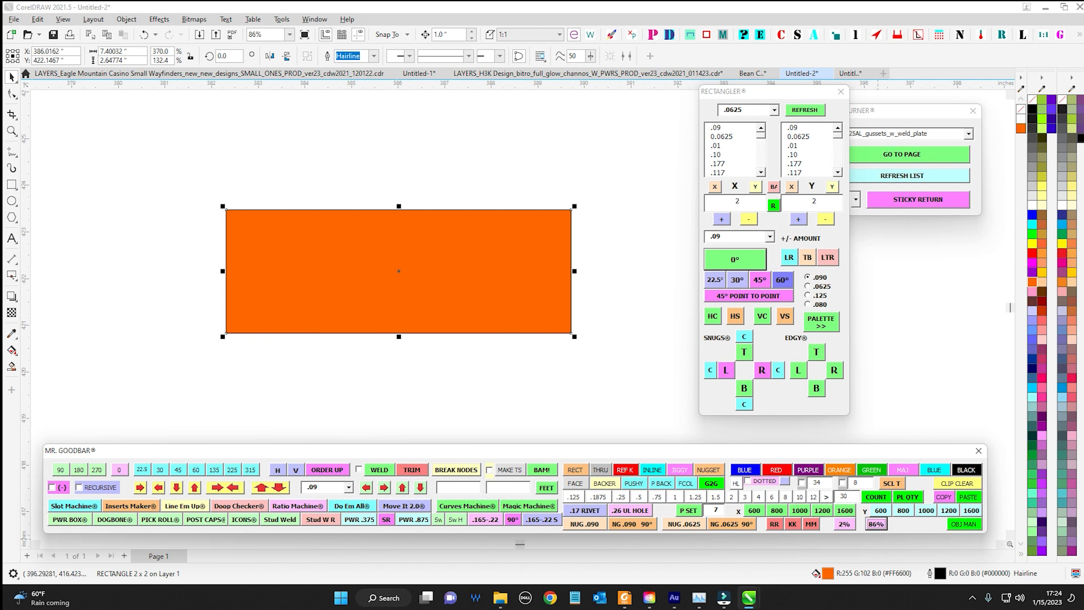
scroll(592, 348, down, 2)
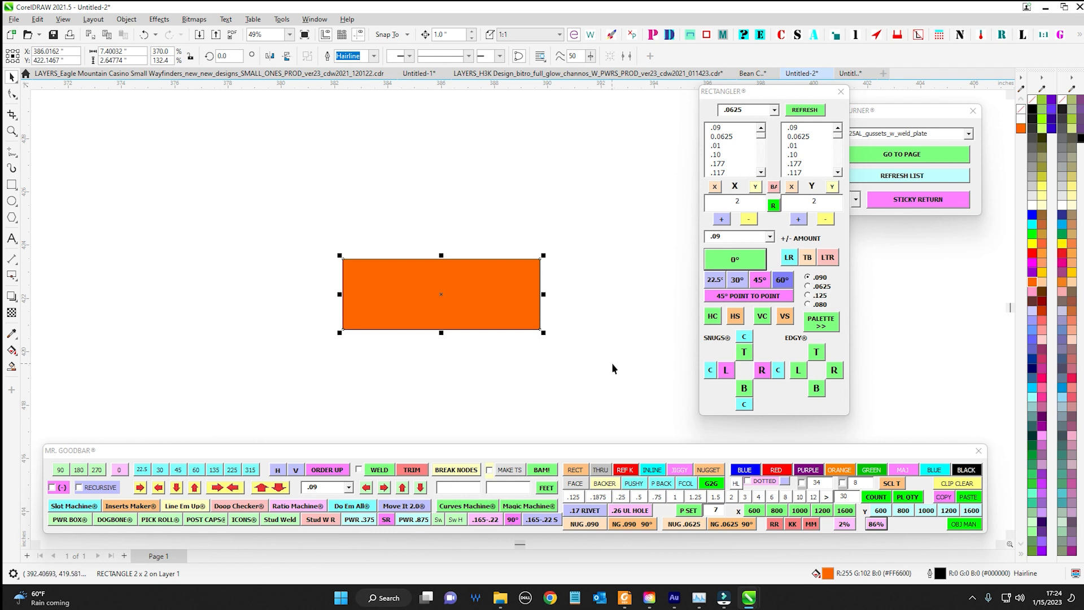
drag(568, 355, 597, 348)
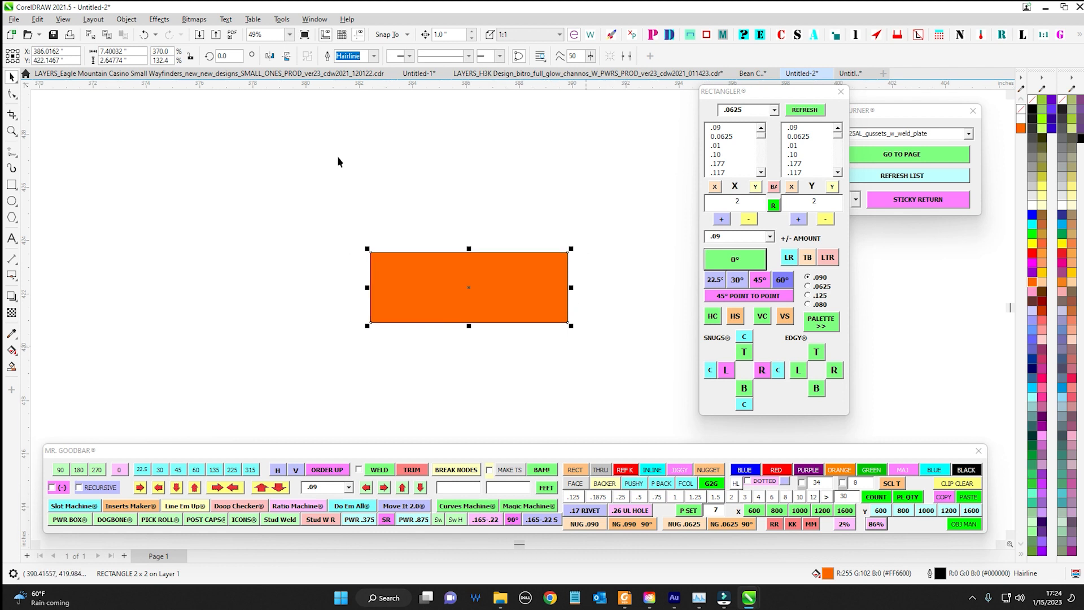
View the orange rectangle twice with the 86% zoom preset, view it from farther out, and deselect it
scroll(390, 251, up, 3)
click(872, 529)
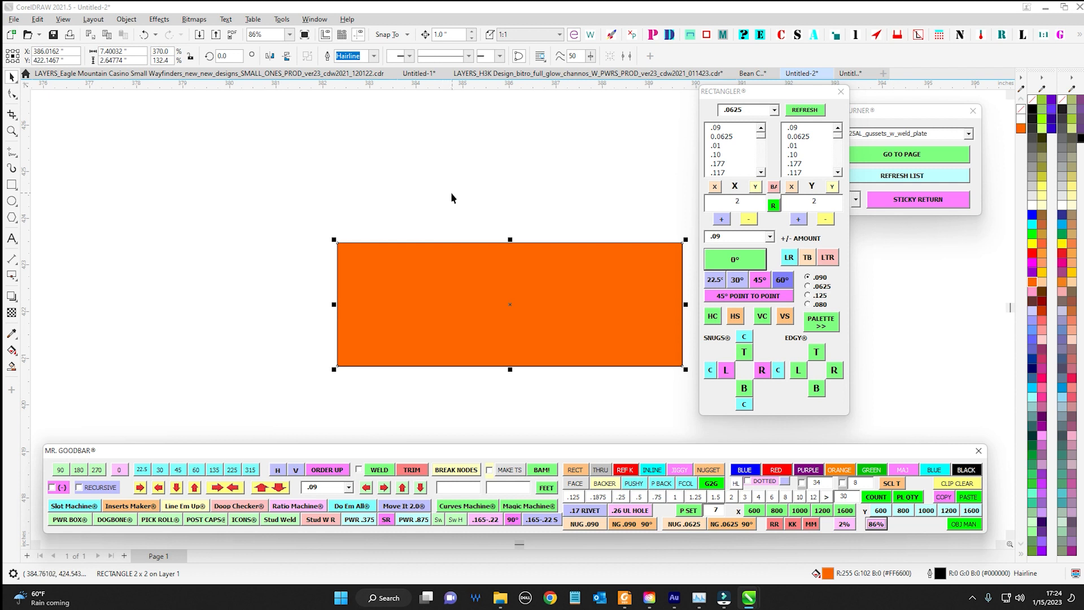
scroll(451, 192, down, 5)
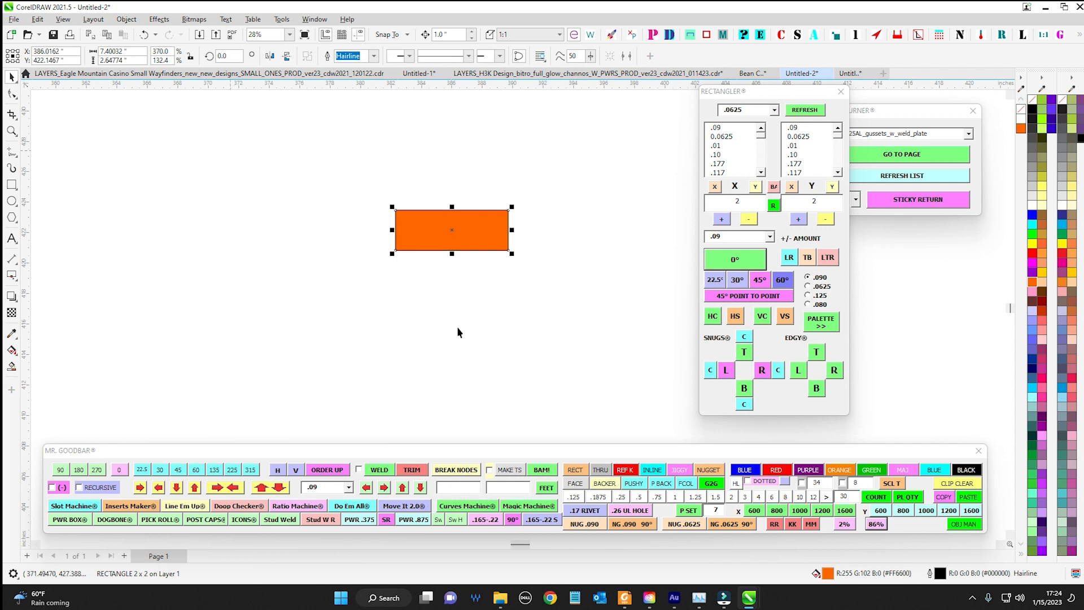
click(876, 524)
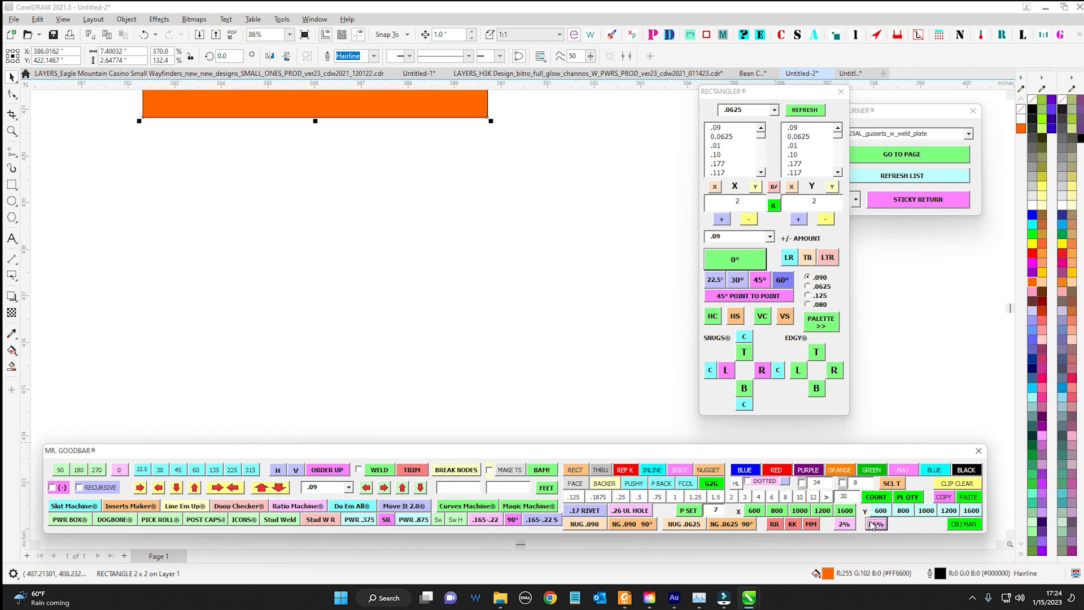
scroll(450, 218, down, 7)
click(544, 340)
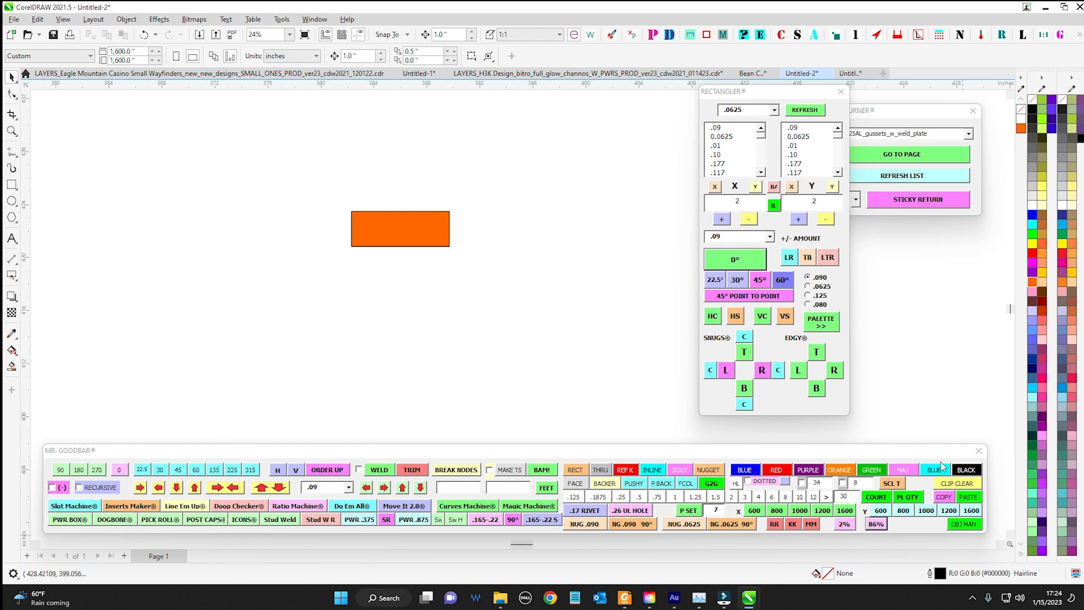
Show the Objects docker from Mr. Goodbar and move it clear of the drawing, beyond the edge of the screen
drag(942, 464, 510, 286)
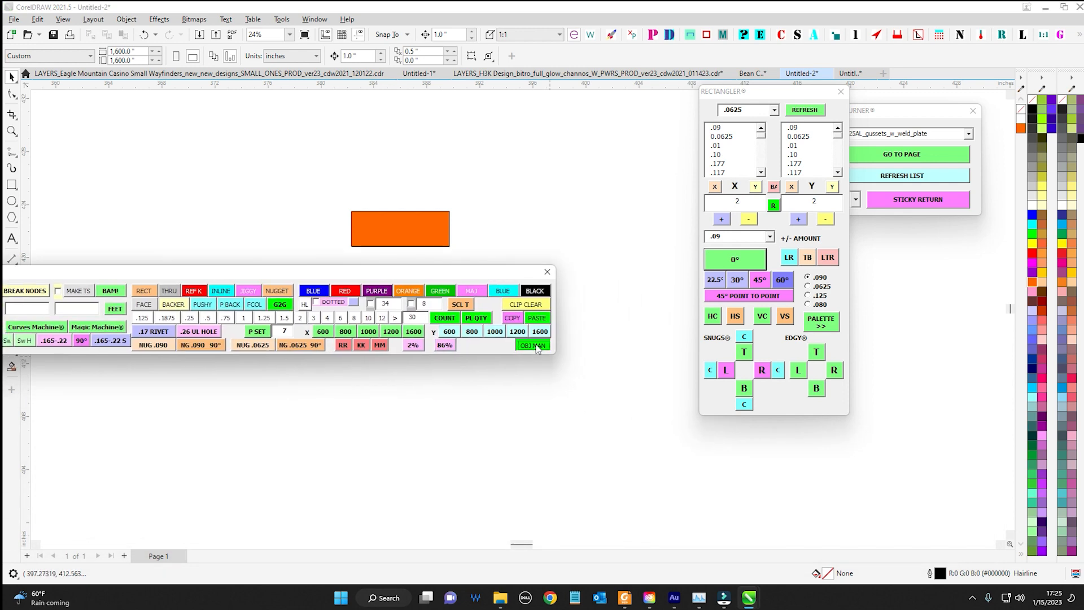
click(533, 345)
click(543, 347)
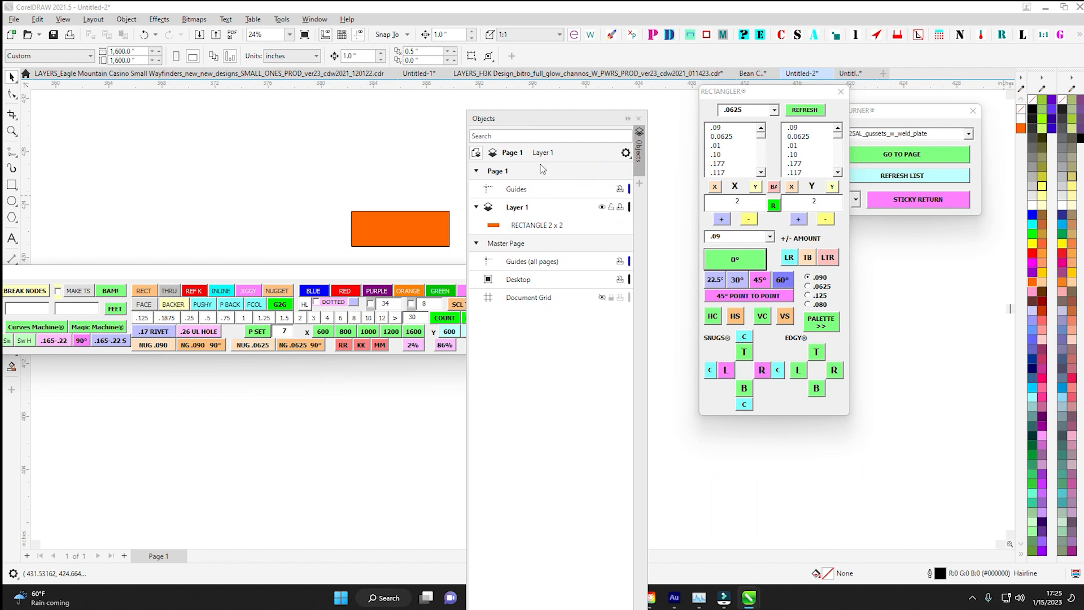
drag(545, 124, 1, 142)
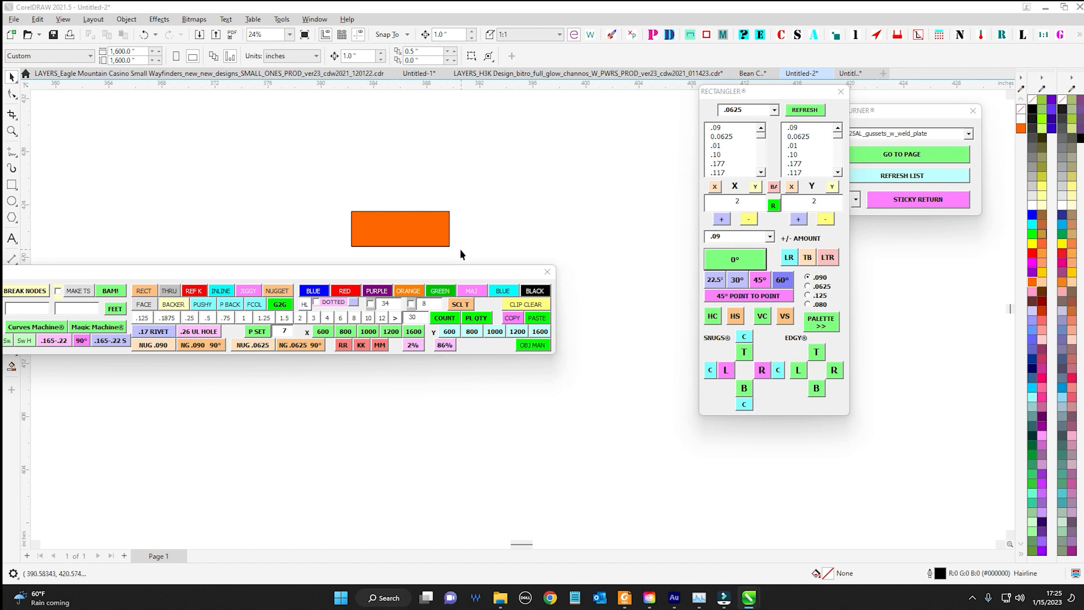
mouse_move(462, 273)
mouse_down()
mouse_move(653, 263)
mouse_move(655, 293)
mouse_move(446, 284)
mouse_move(471, 283)
mouse_up()
drag(1083, 172, 924, 107)
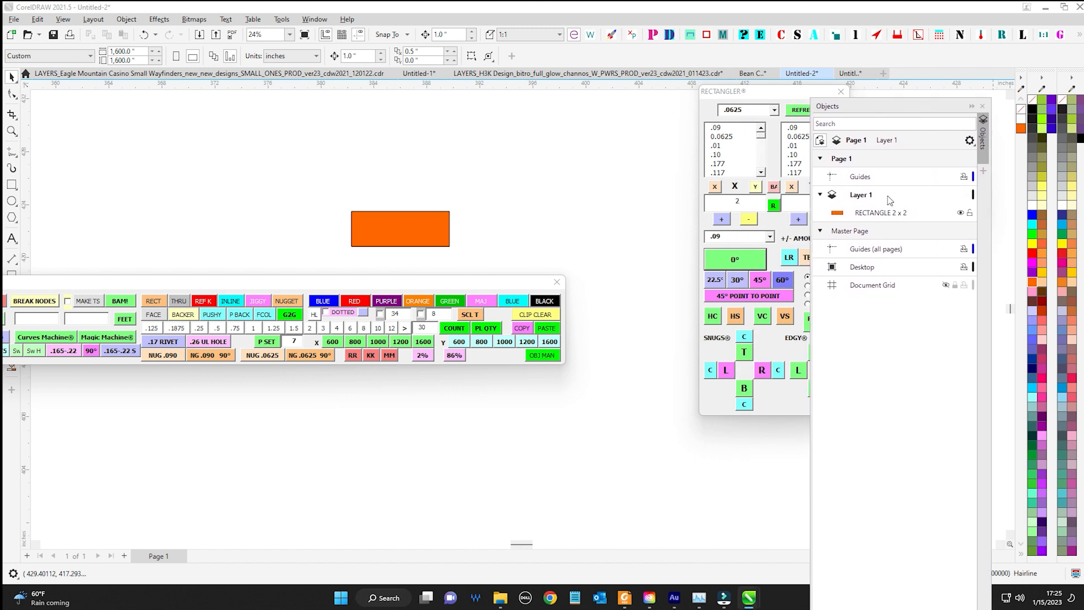
drag(896, 107, 1083, 115)
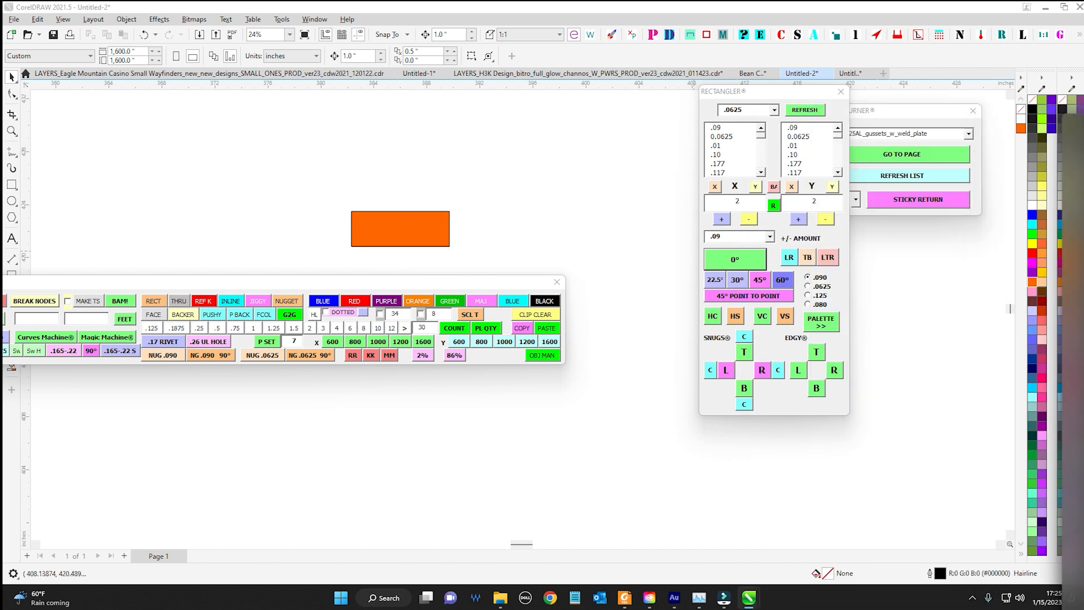
Close the Rectangler panel and park the Mr. Goodbar panel beneath the drawing area
drag(431, 283, 862, 431)
scroll(407, 251, down, 1)
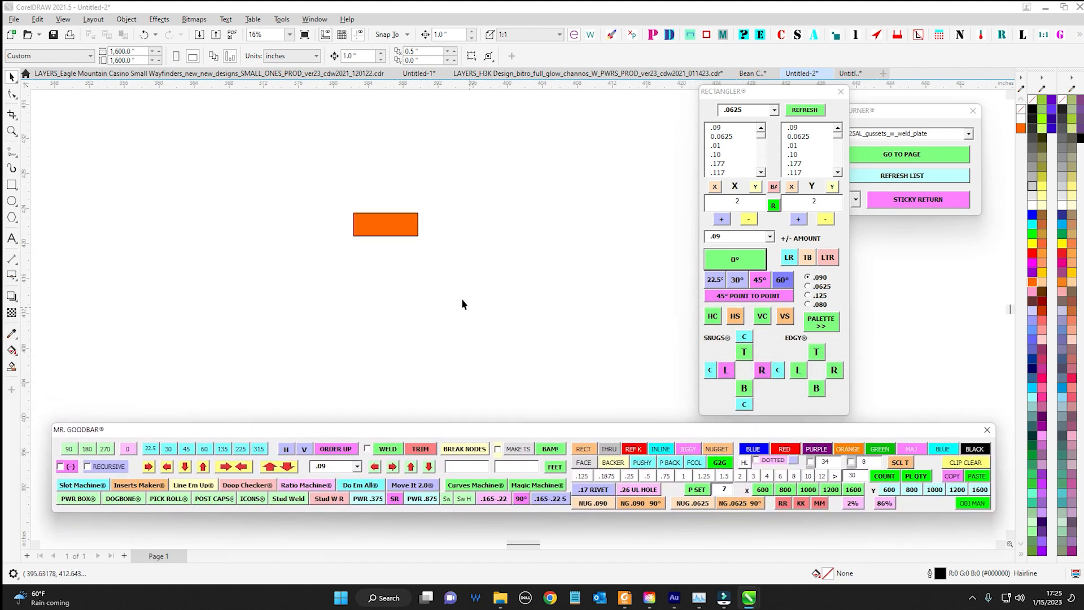
drag(463, 301, 321, 188)
drag(707, 435, 316, 208)
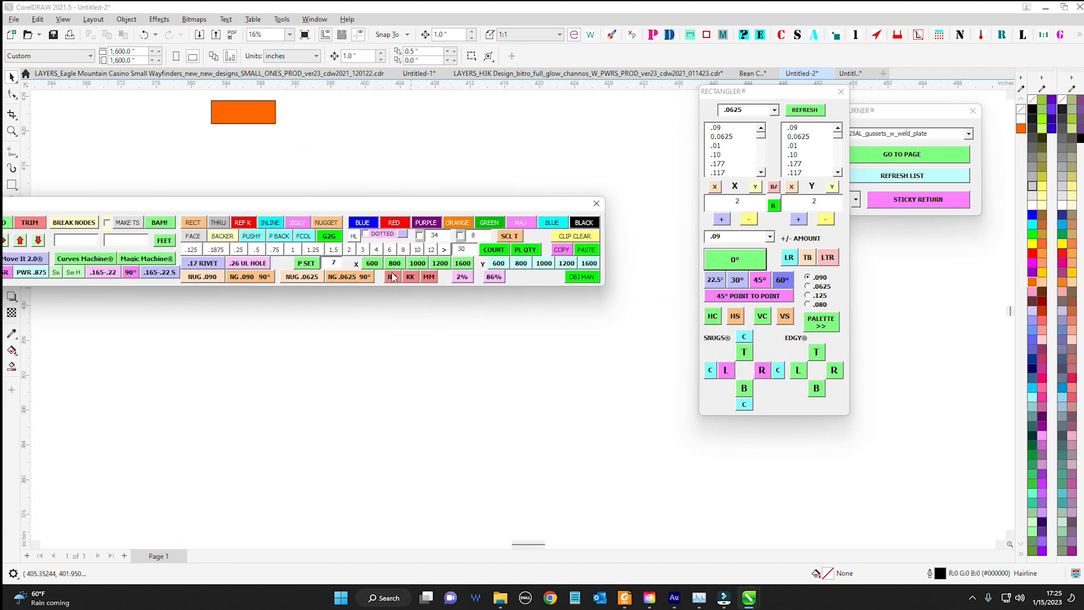
drag(404, 207, 485, 221)
click(841, 92)
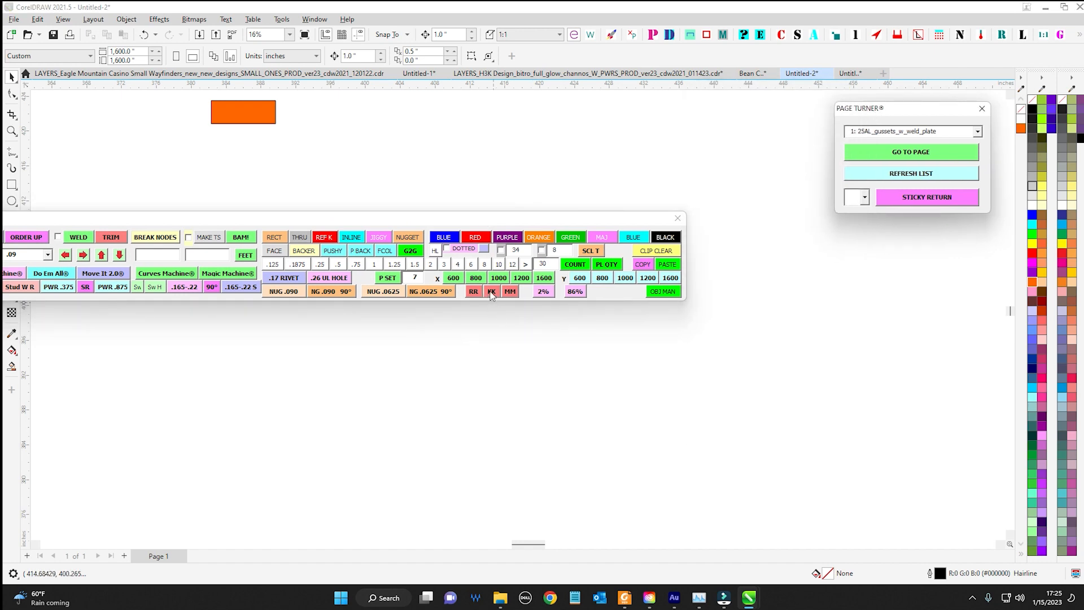
drag(505, 218, 821, 439)
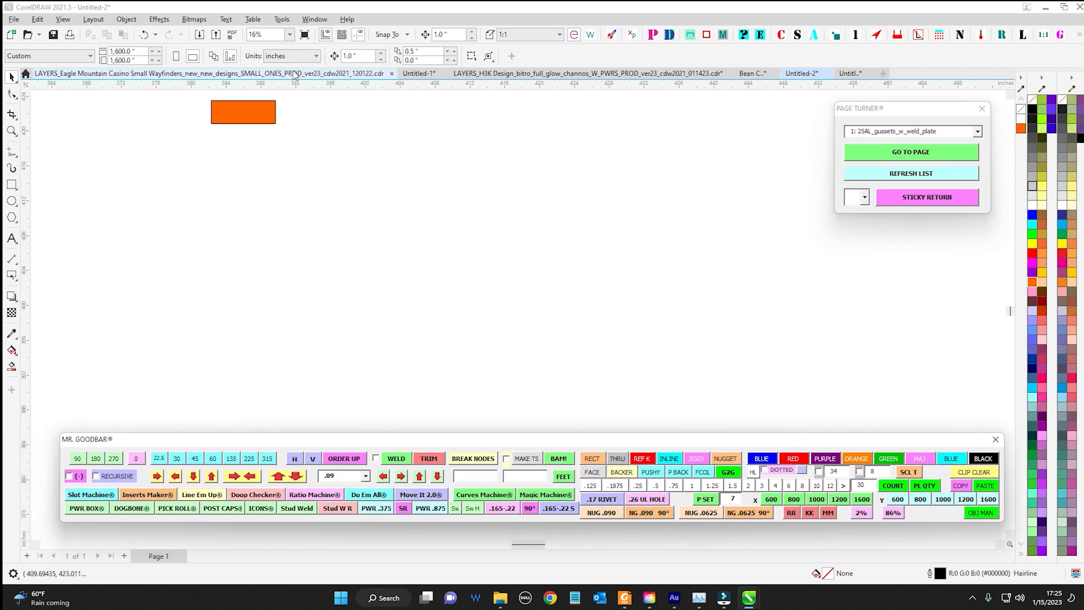
Switch to the LAYERS_H3K Design document and insert the KK picture below the TOTALLY KROSSED OUT text
click(526, 74)
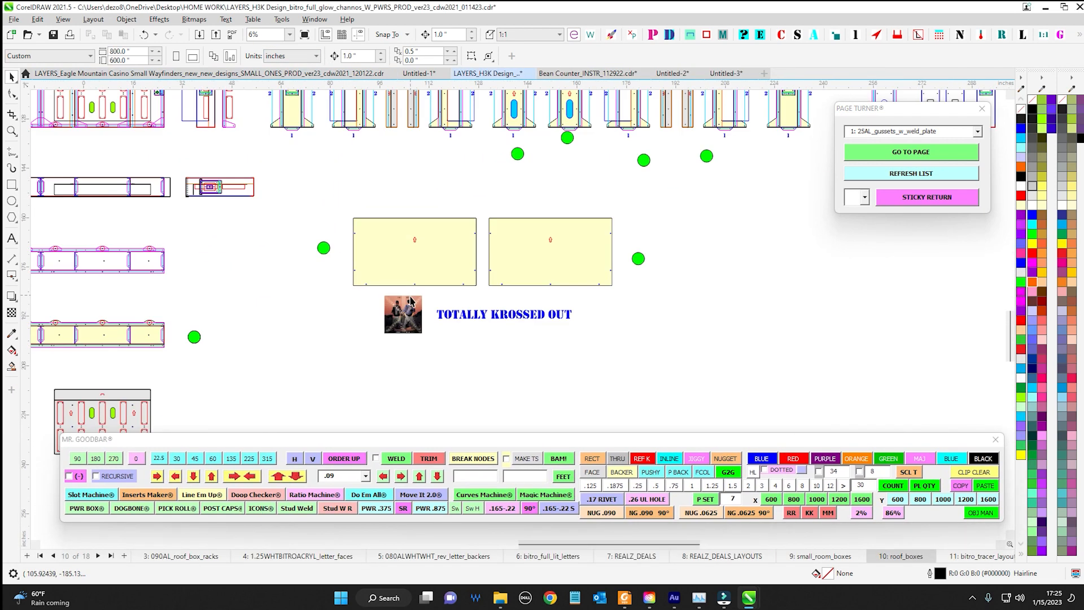
scroll(410, 298, up, 3)
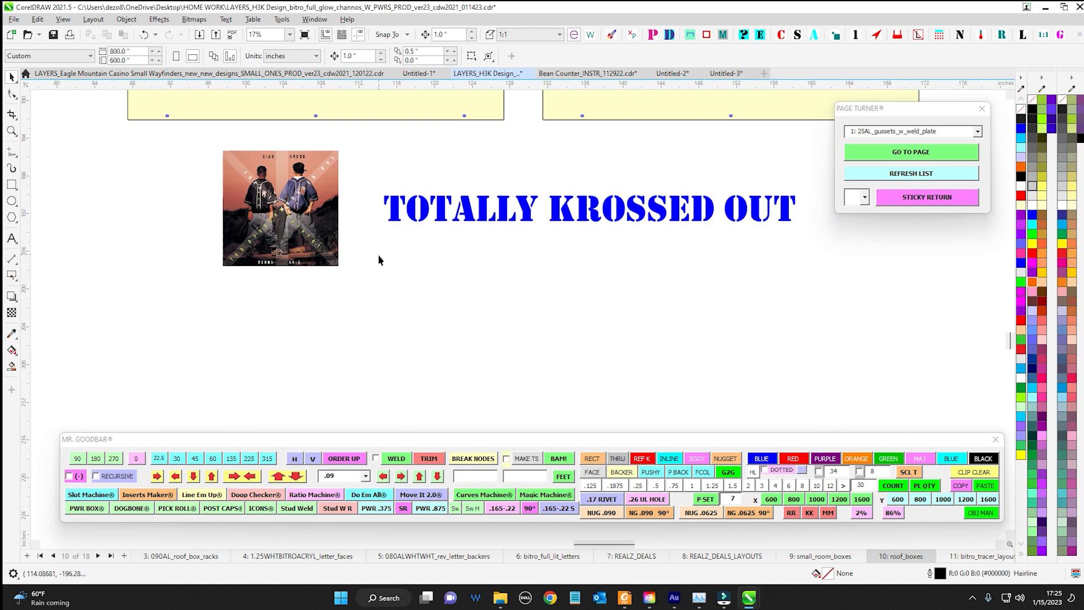
click(810, 514)
scroll(501, 305, up, 4)
drag(501, 301, 392, 259)
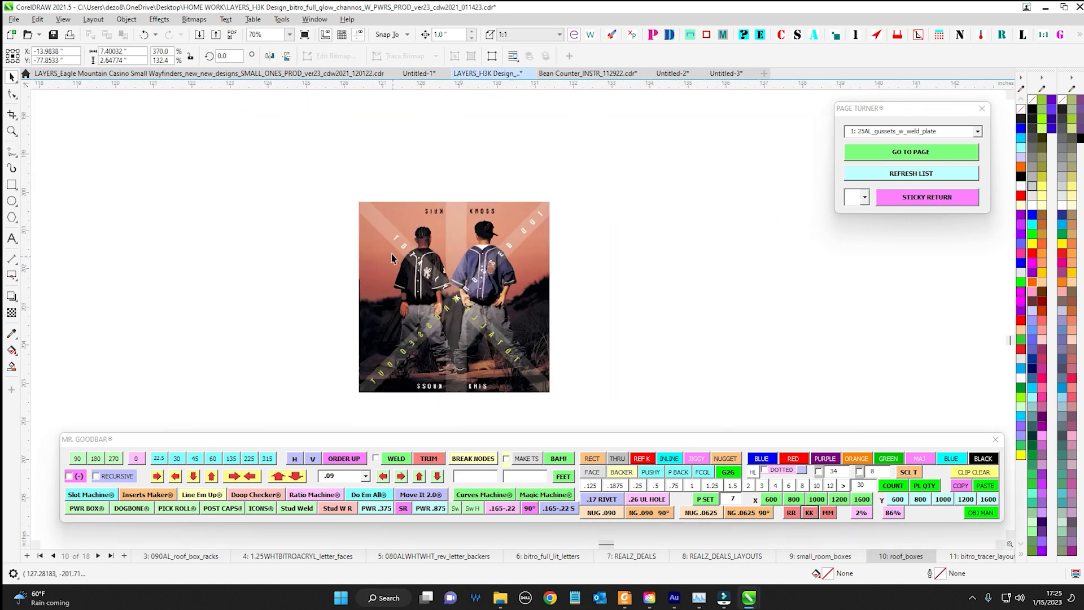
scroll(438, 339, down, 4)
drag(471, 261, 460, 400)
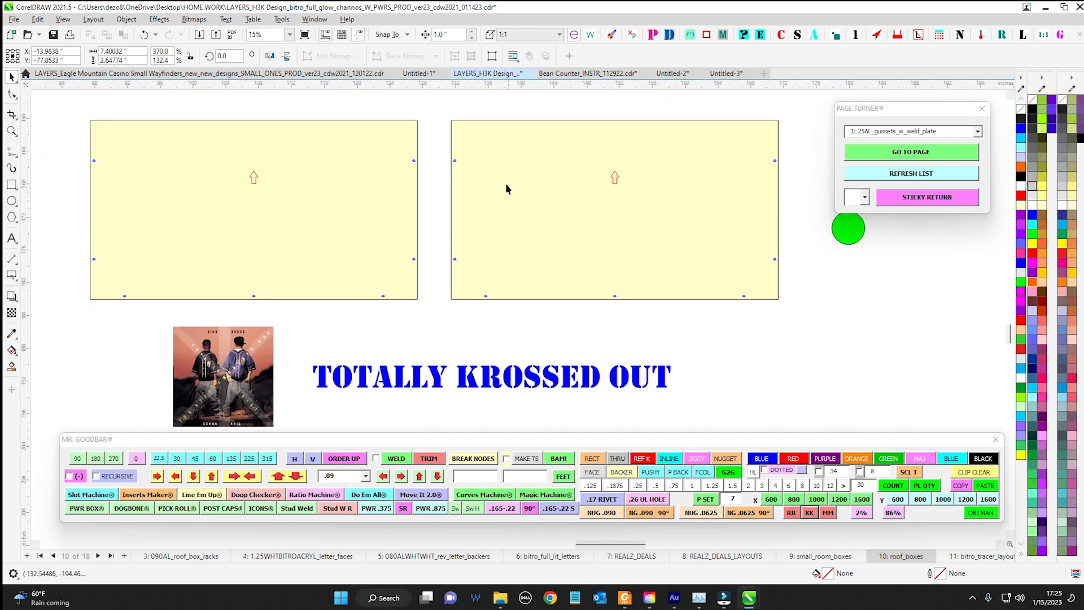
click(504, 184)
drag(532, 98, 421, 133)
click(373, 116)
scroll(452, 134, down, 1)
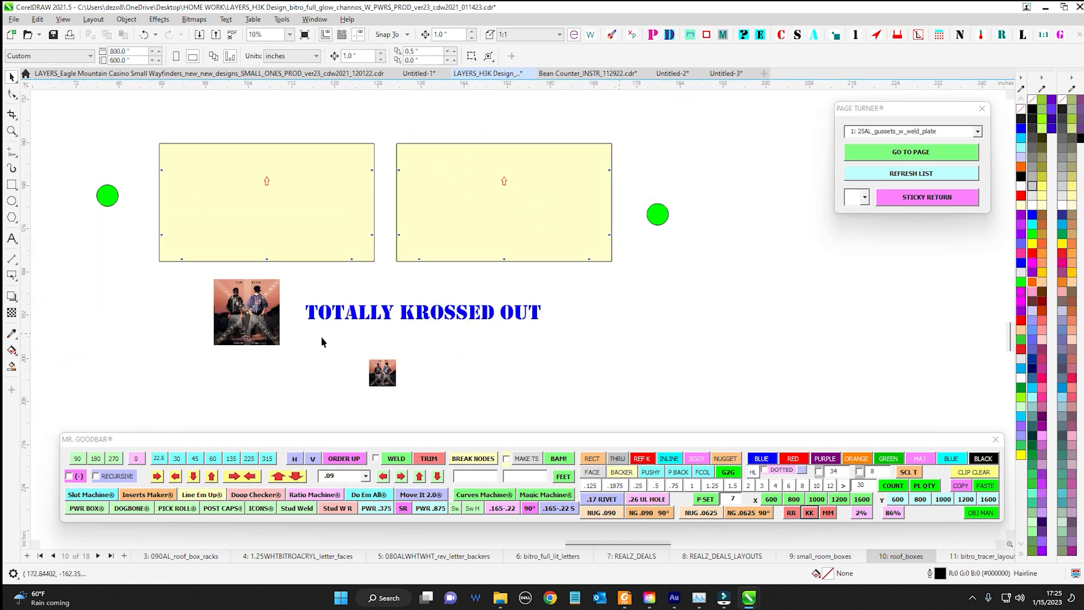
Draw two diagonal lines from corner to corner across the yellow panel farther from the existing album picture, forming an X
click(11, 151)
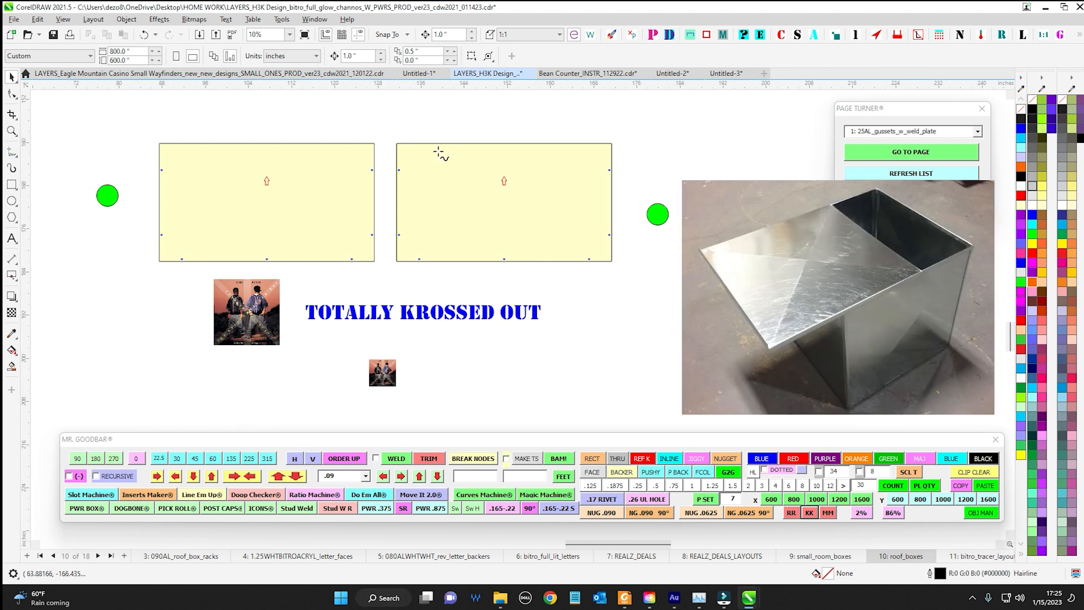
mouse_move(397, 144)
mouse_down()
mouse_move(659, 351)
mouse_move(625, 266)
mouse_up()
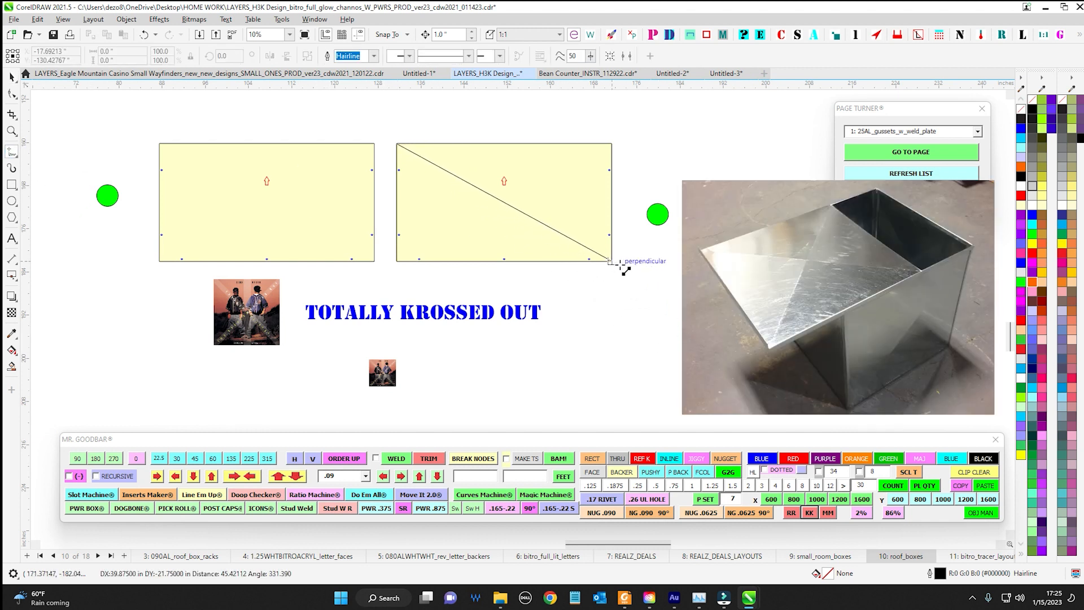
drag(613, 144, 396, 261)
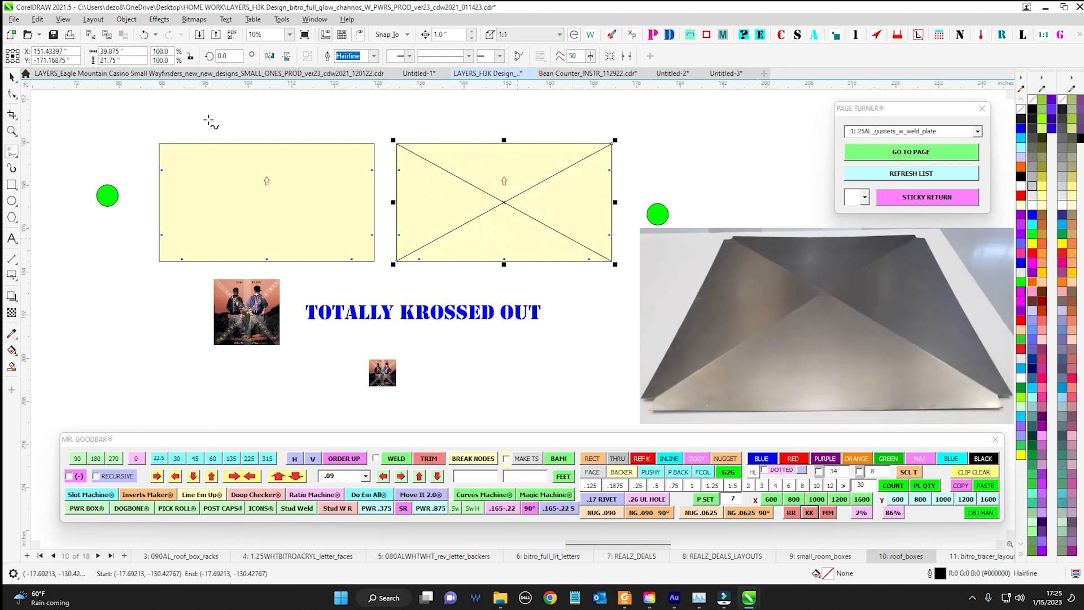
click(12, 78)
click(549, 121)
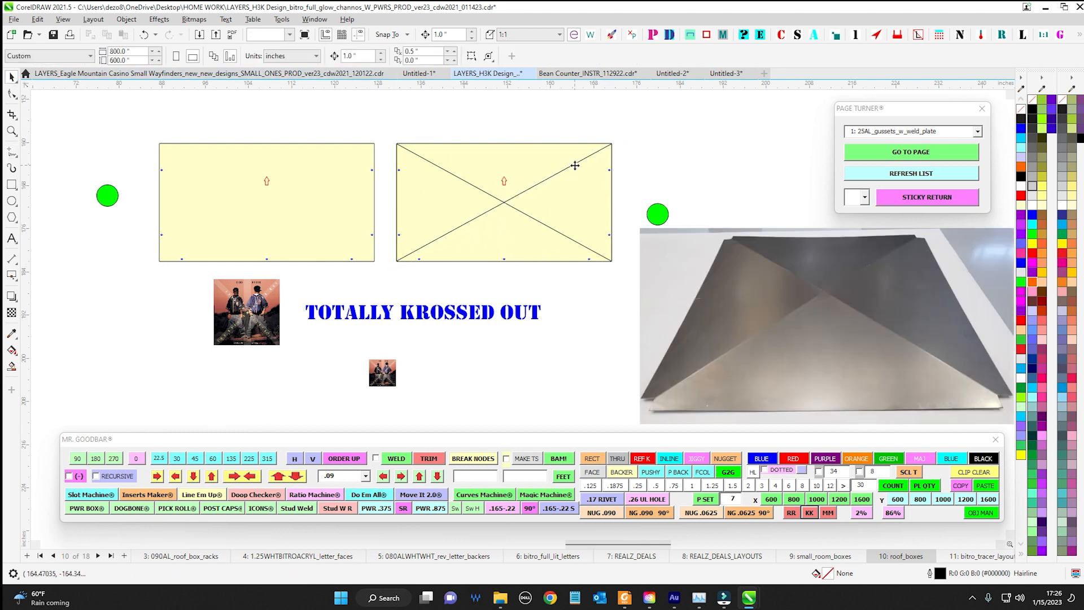
Delete both diagonal lines from the crossed yellow panel
click(575, 165)
key(Delete)
click(541, 222)
key(Delete)
Examine the roof box drawings on the roof_boxes page and the yellow panels beside them
scroll(553, 228, down, 2)
drag(599, 243, 640, 292)
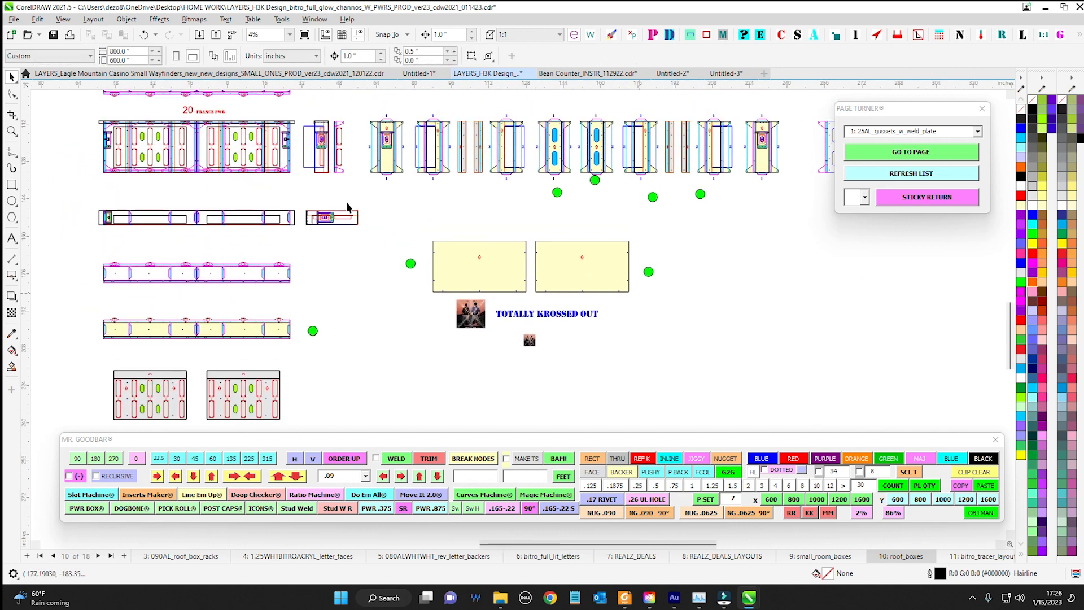
scroll(285, 180, up, 2)
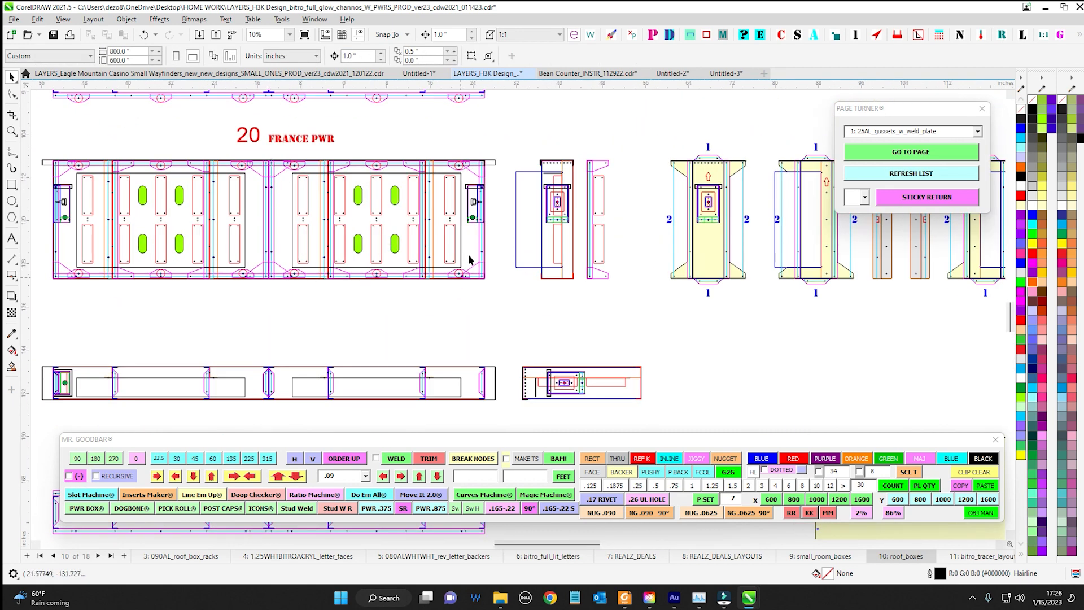
scroll(334, 202, down, 1)
drag(466, 279, 367, 186)
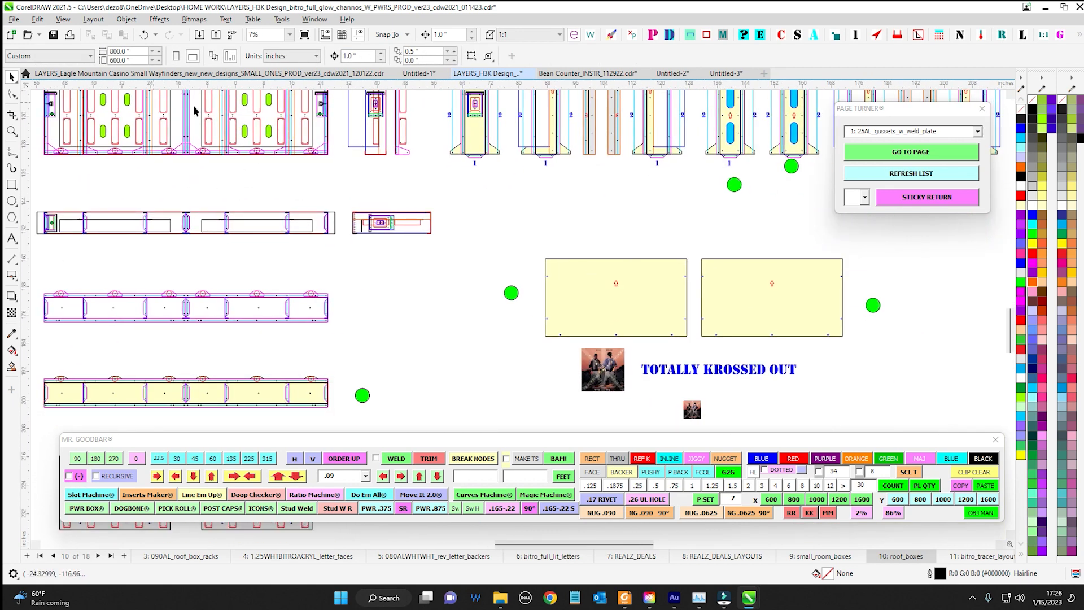
drag(194, 111, 271, 202)
scroll(225, 209, down, 1)
drag(463, 282, 330, 189)
scroll(466, 234, up, 1)
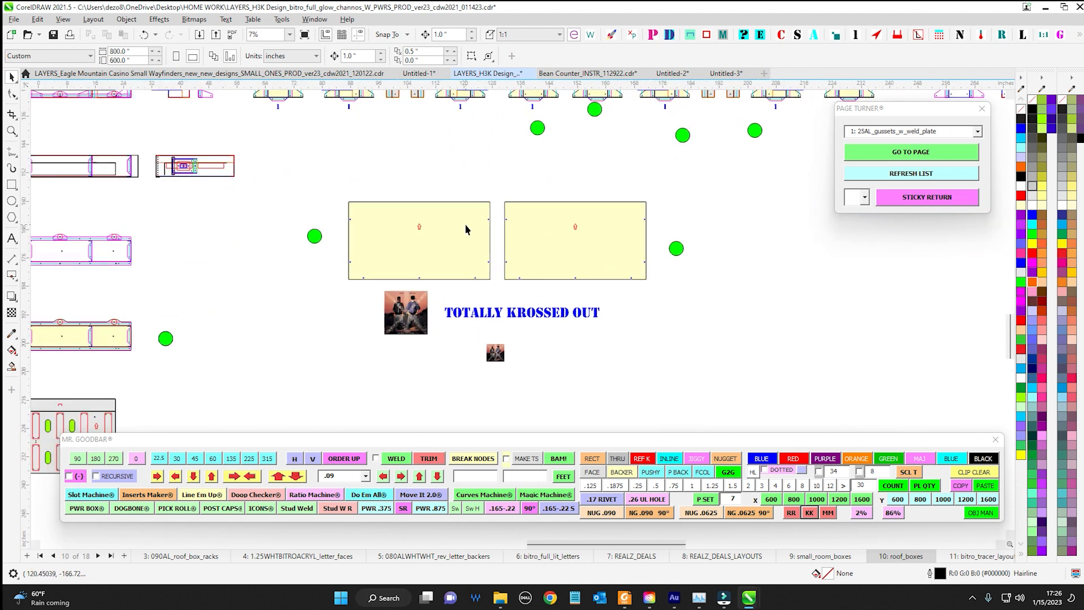
Delete the small KK picture below the TOTALLY KROSSED OUT text
click(466, 224)
scroll(462, 345, up, 1)
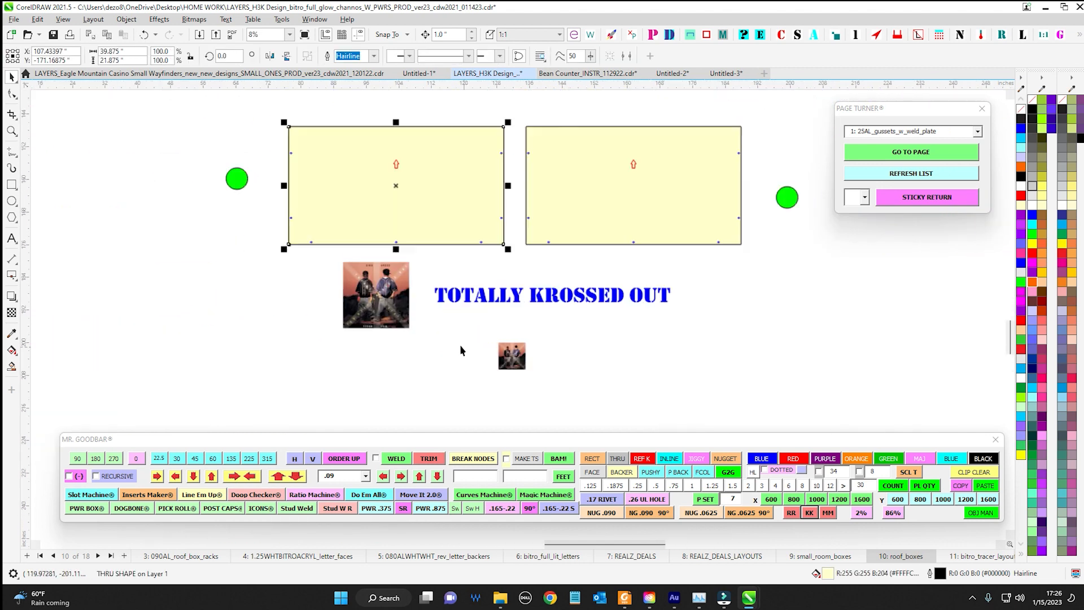
drag(505, 332, 529, 365)
click(519, 357)
key(Delete)
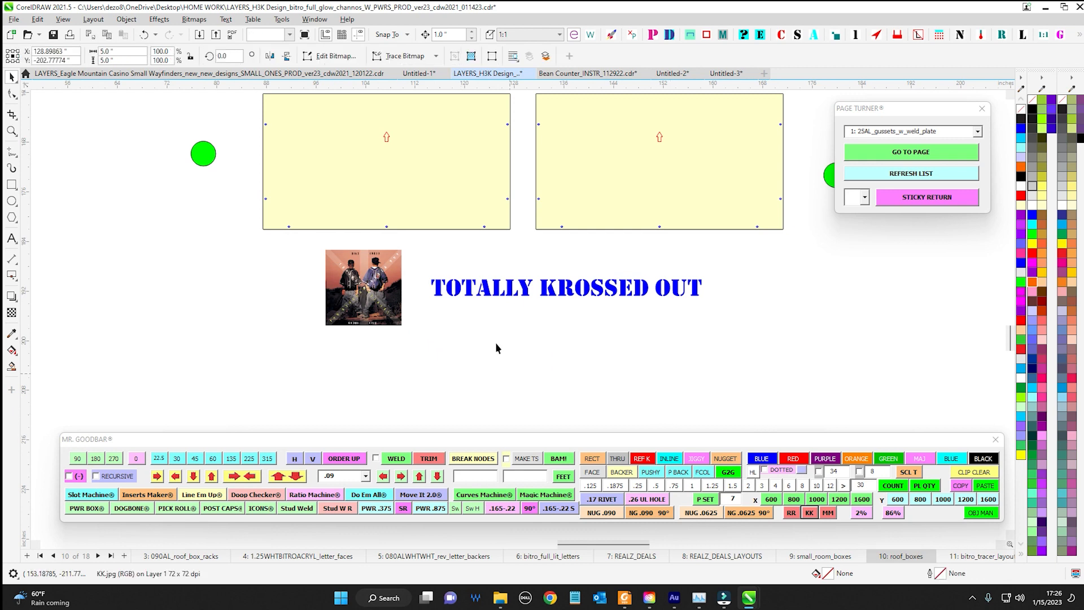
Insert the We Can Do It picture with the RR shortcut of Mr. Goodbar below the TOTALLY KROSSED OUT text and select it
scroll(423, 307, up, 1)
scroll(248, 221, down, 1)
scroll(371, 267, up, 1)
drag(341, 211, 888, 351)
scroll(448, 329, down, 1)
click(371, 368)
drag(541, 370, 459, 342)
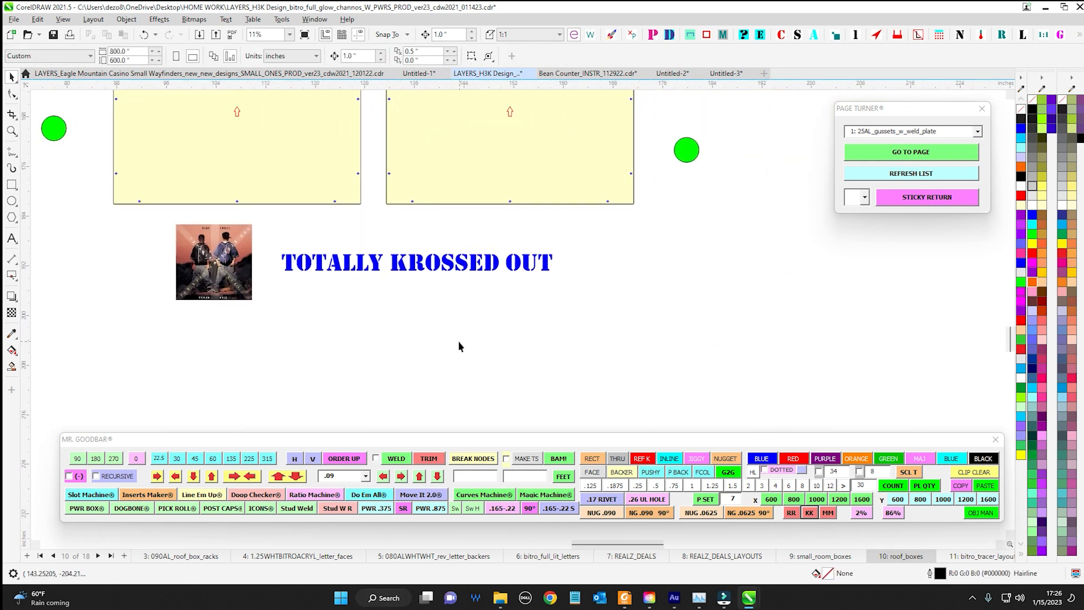
click(792, 514)
scroll(518, 332, up, 2)
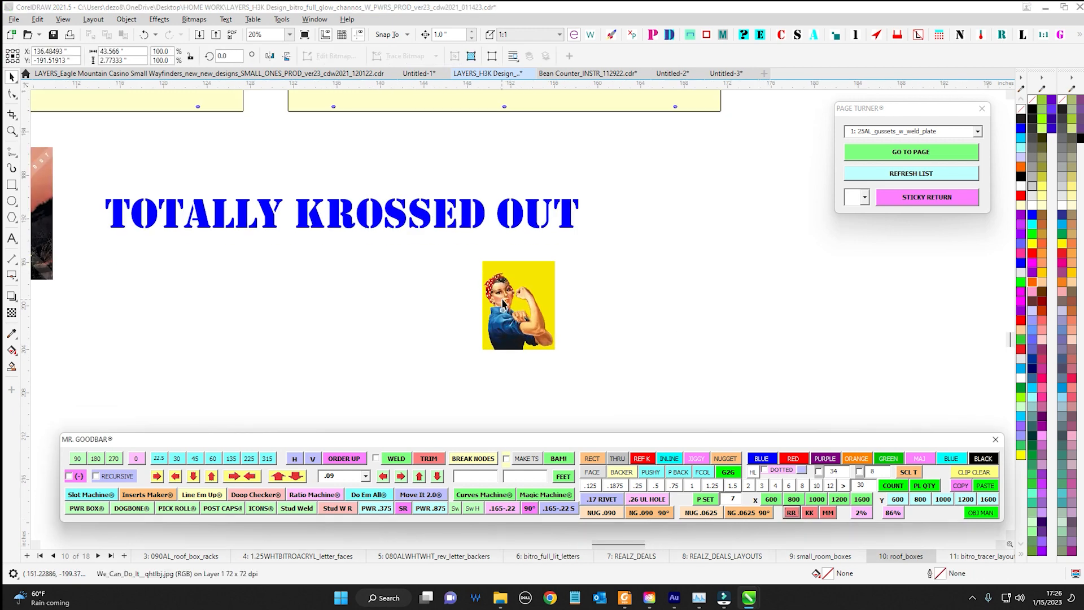
drag(527, 276, 420, 241)
drag(332, 206, 525, 384)
scroll(562, 305, up, 1)
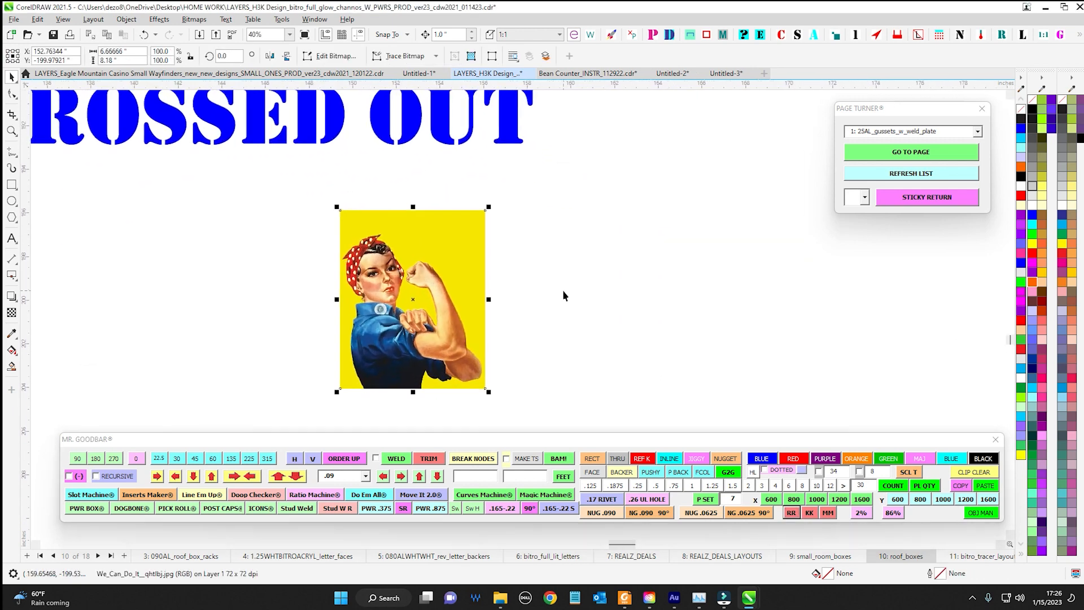
Insert the red grinder icon beside the We Can Do It picture and enlarge it to about 7.7 by 4.6 inches
scroll(561, 293, down, 2)
drag(561, 307, 529, 315)
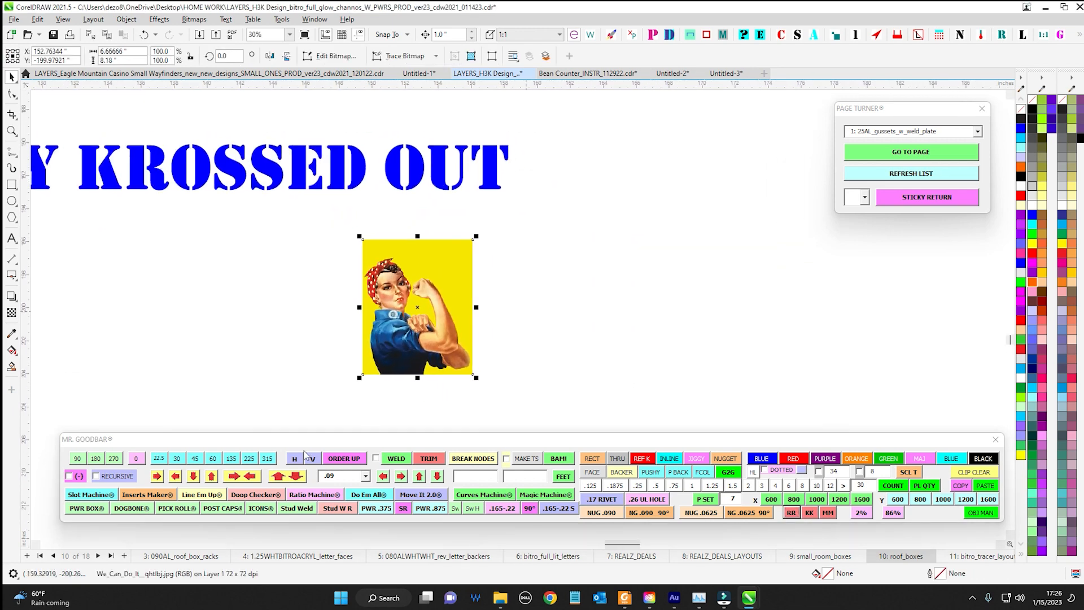
click(257, 512)
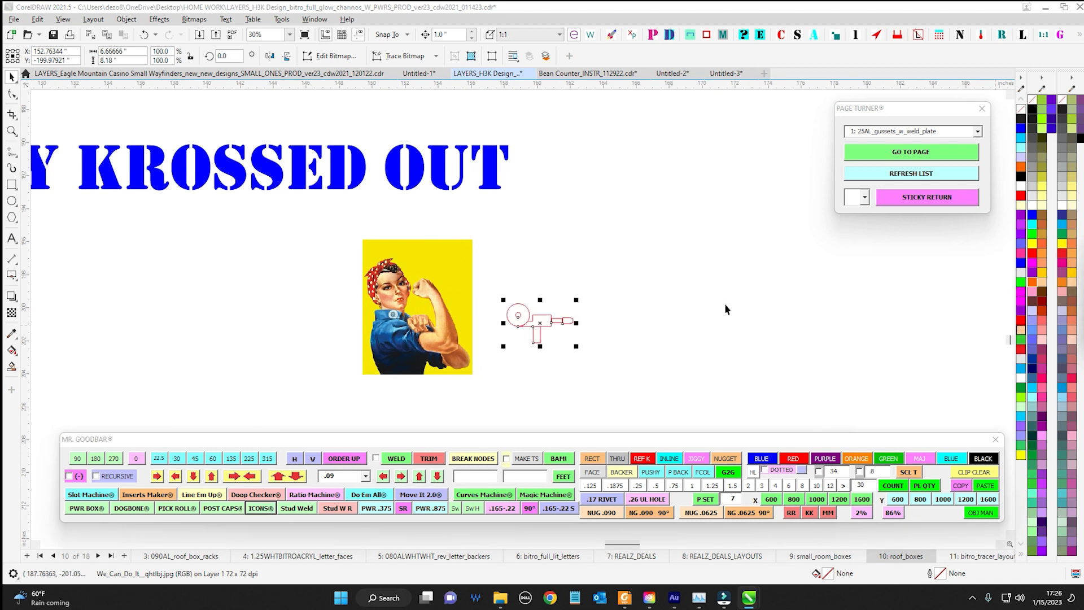
click(503, 299)
drag(577, 299, 638, 264)
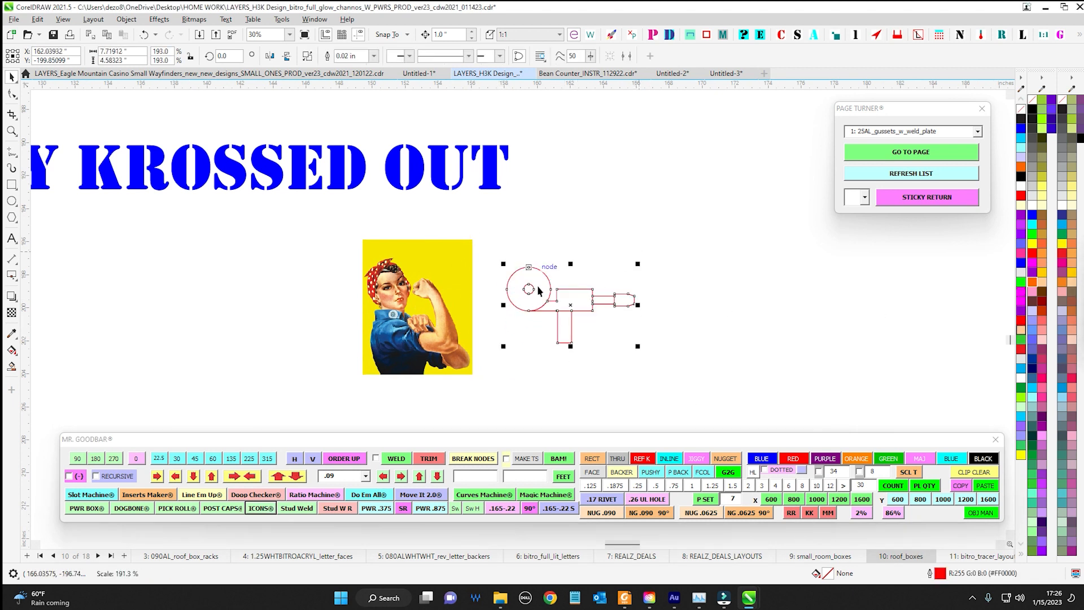
Move the We Can Do It picture to the handle end of the grinder icon and deselect it
drag(419, 308, 739, 302)
drag(621, 248, 451, 239)
click(394, 327)
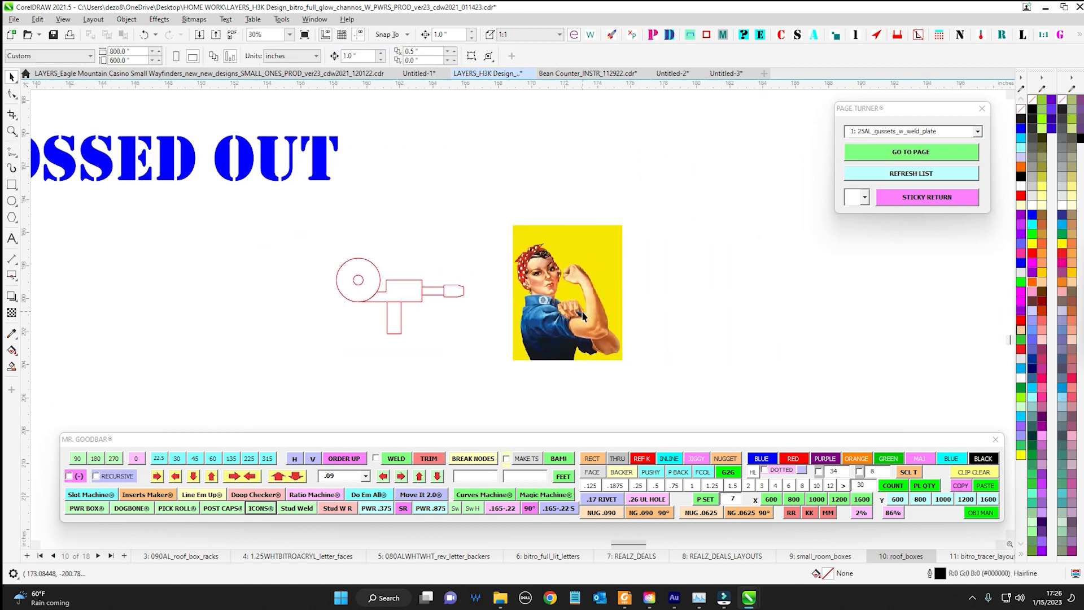
Delete the red grinder icon and move the We Can Do It picture about 8 inches to the left
scroll(701, 374, down, 1)
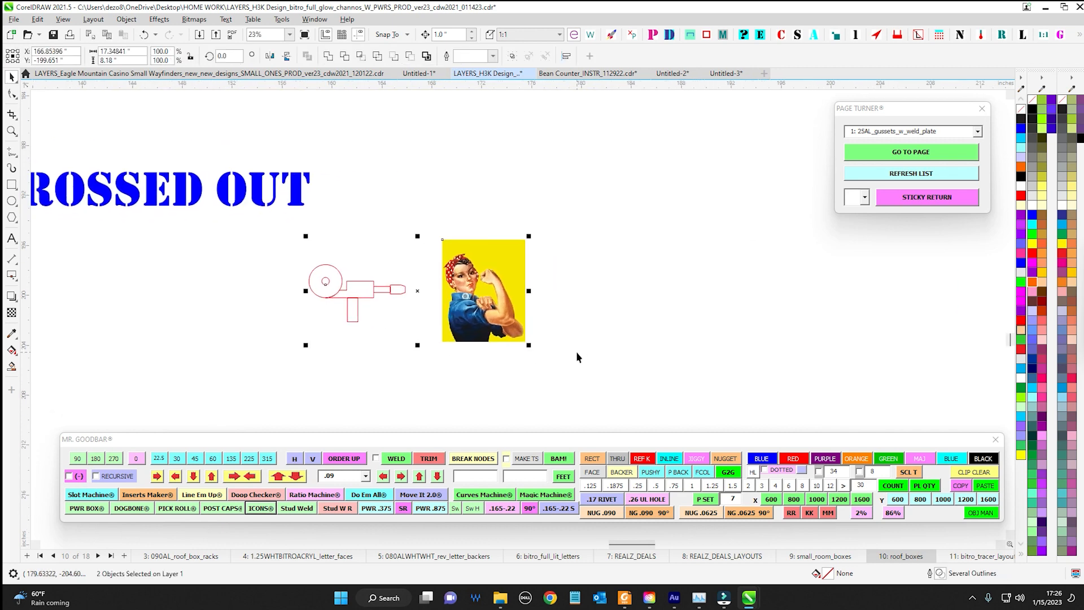
click(576, 351)
click(456, 270)
drag(484, 290, 345, 326)
click(471, 341)
scroll(408, 303, up, 1)
drag(408, 303, 390, 282)
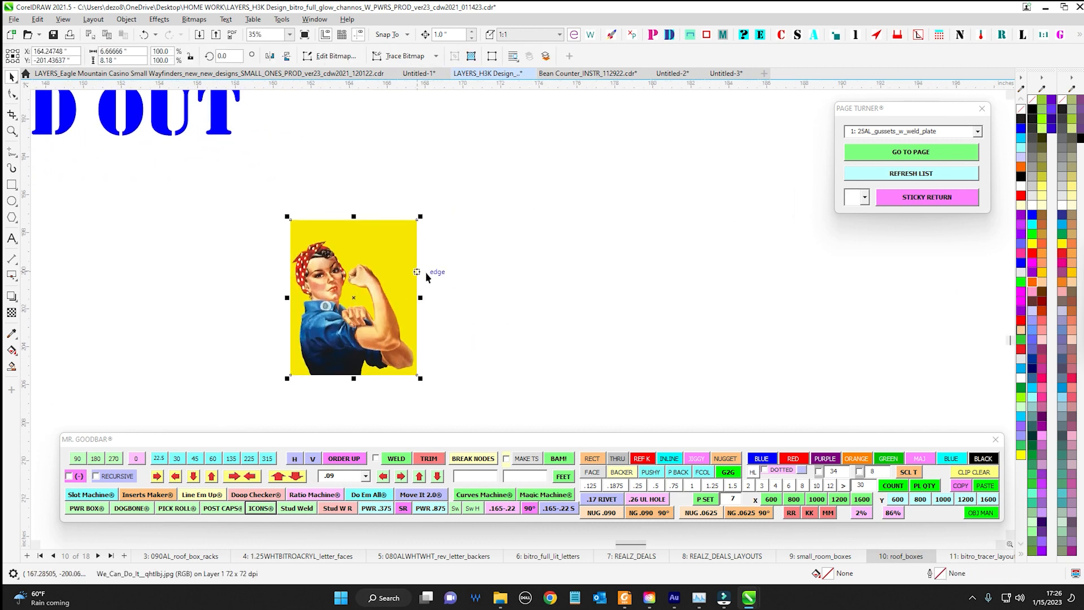
scroll(493, 304, down, 1)
scroll(486, 307, up, 1)
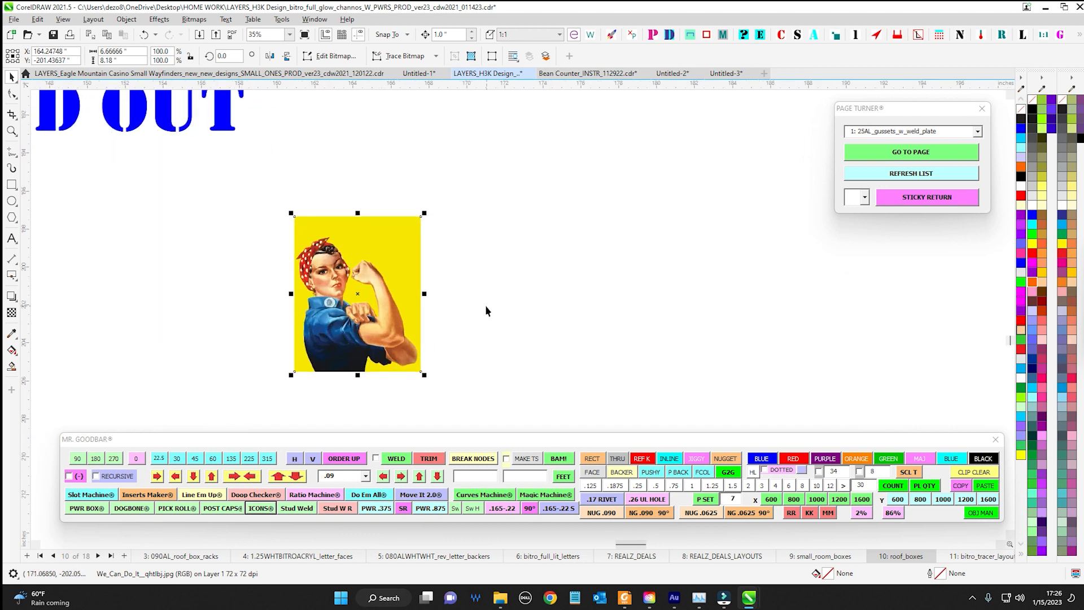
drag(492, 320, 426, 343)
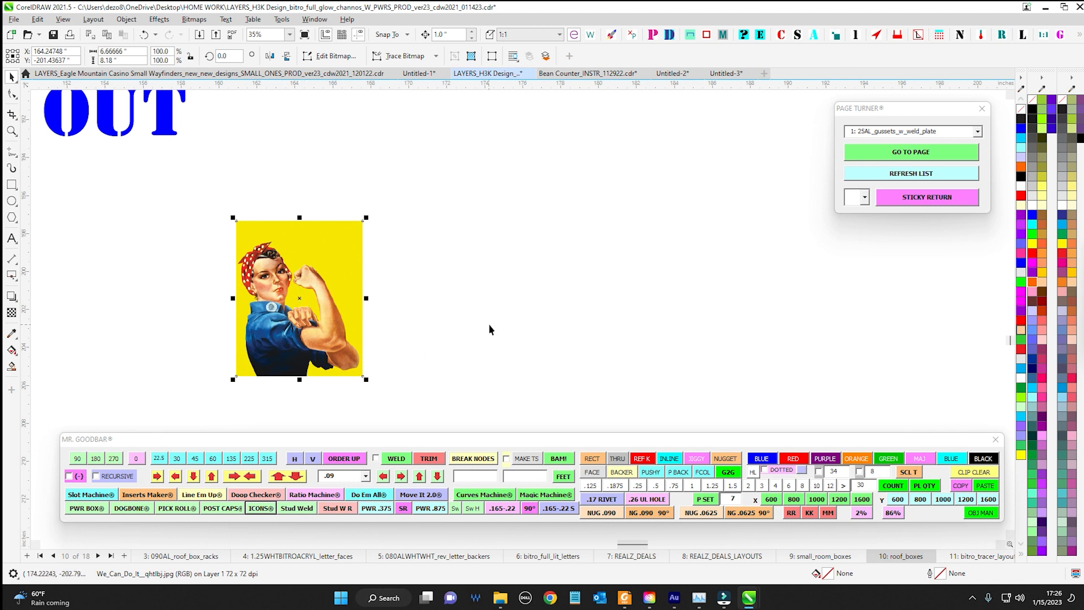
scroll(490, 325, down, 1)
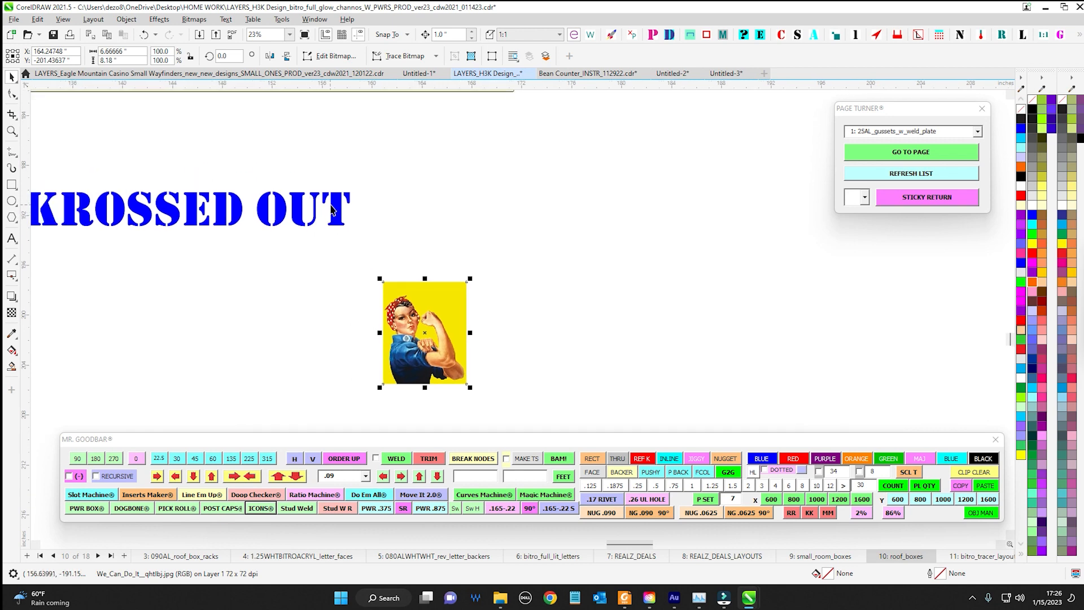
Delete the We Can Do It picture below the TOTALLY KROSSED OUT text
click(331, 209)
scroll(331, 209, down, 1)
drag(265, 220, 346, 210)
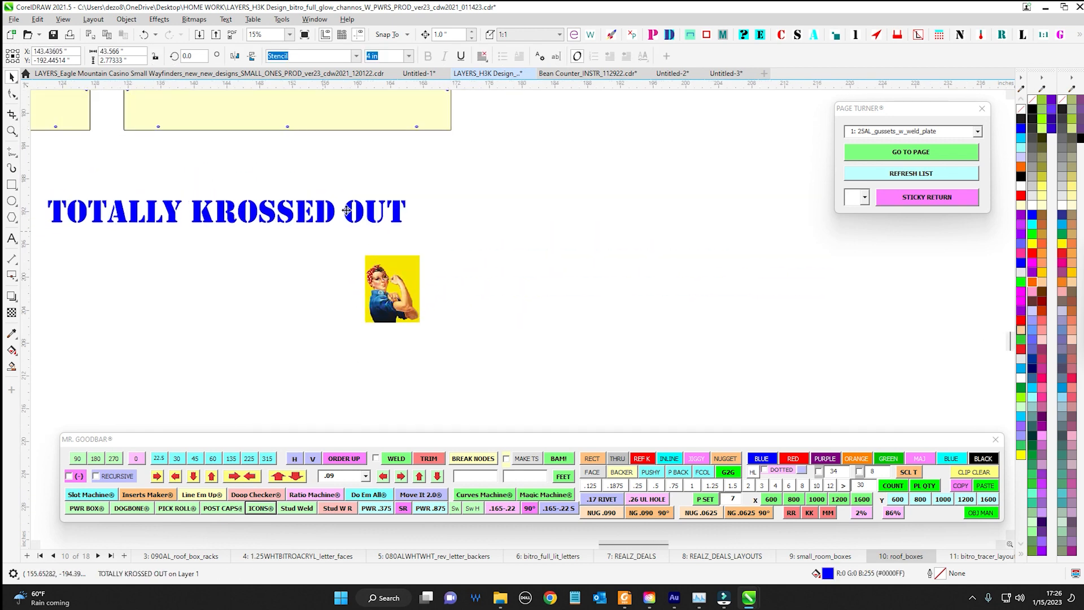
scroll(317, 307, up, 1)
drag(317, 308, 538, 304)
click(631, 290)
key(Delete)
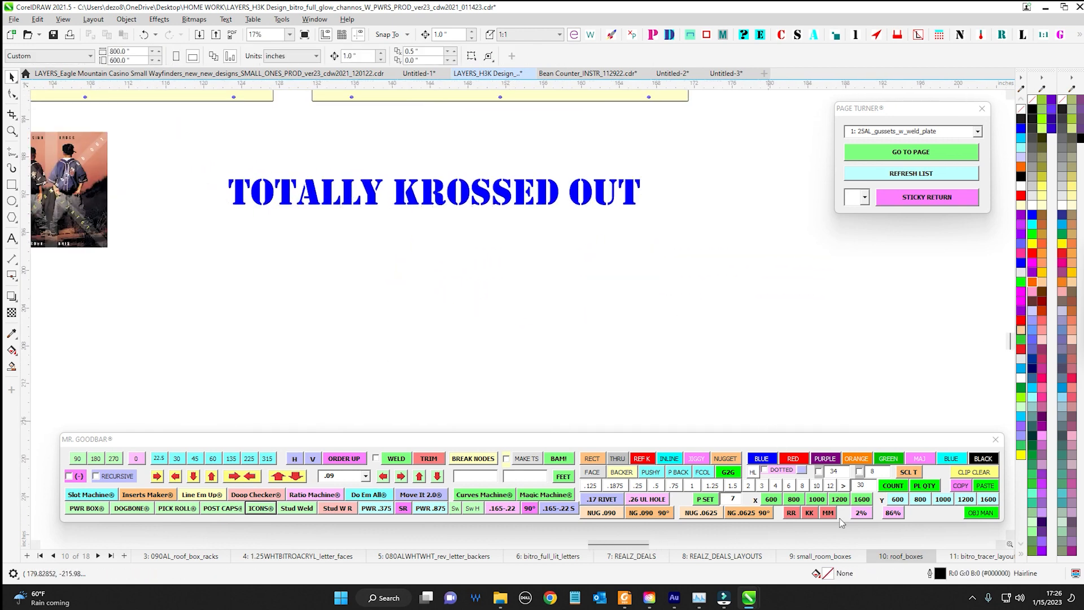
Insert the cartoon hand picture with the MM shortcut of Mr. Goodbar, placing it above the yellow roof boxes rotated 90 degrees
click(828, 513)
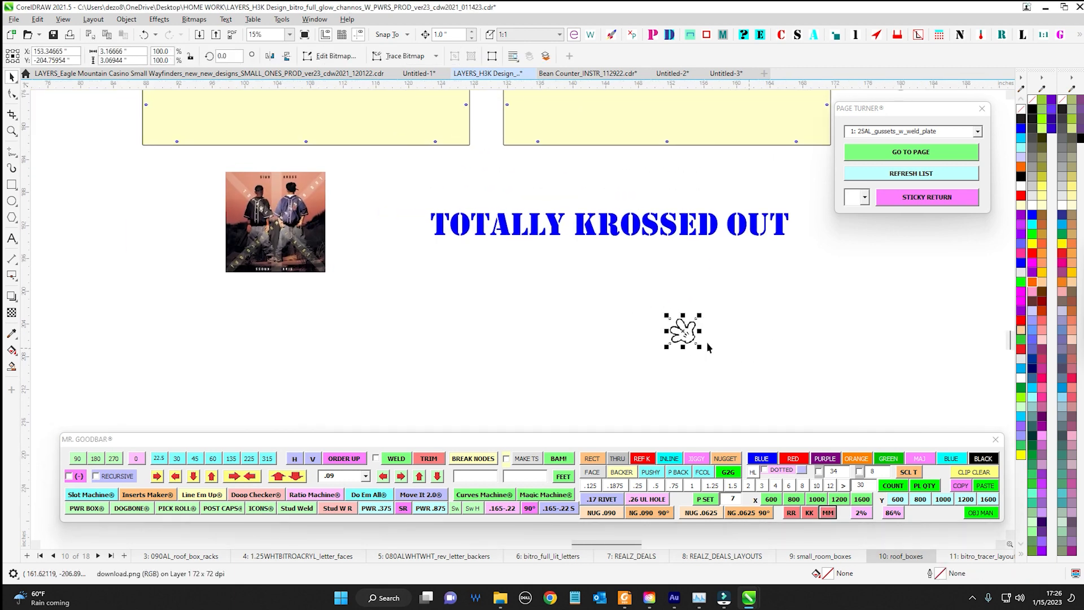
drag(696, 330, 559, 195)
scroll(347, 274, up, 1)
drag(584, 195, 369, 174)
click(77, 458)
scroll(467, 245, up, 1)
scroll(467, 244, down, 1)
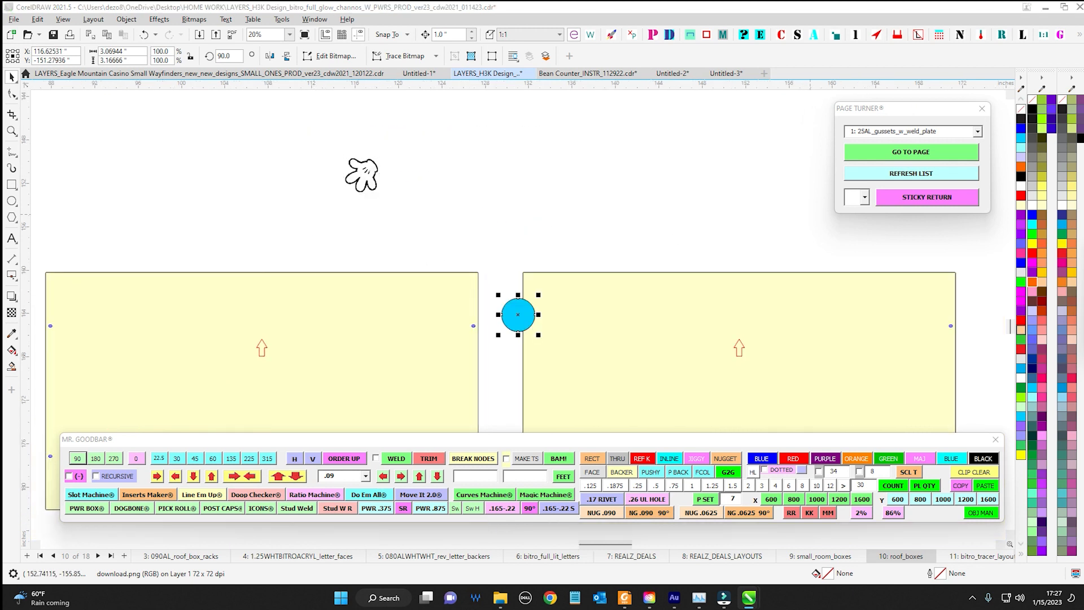
Turn the blue circle into an unfilled red ring about 6.92 inches across, centred on the hand picture
scroll(588, 138, up, 1)
drag(511, 342, 322, 229)
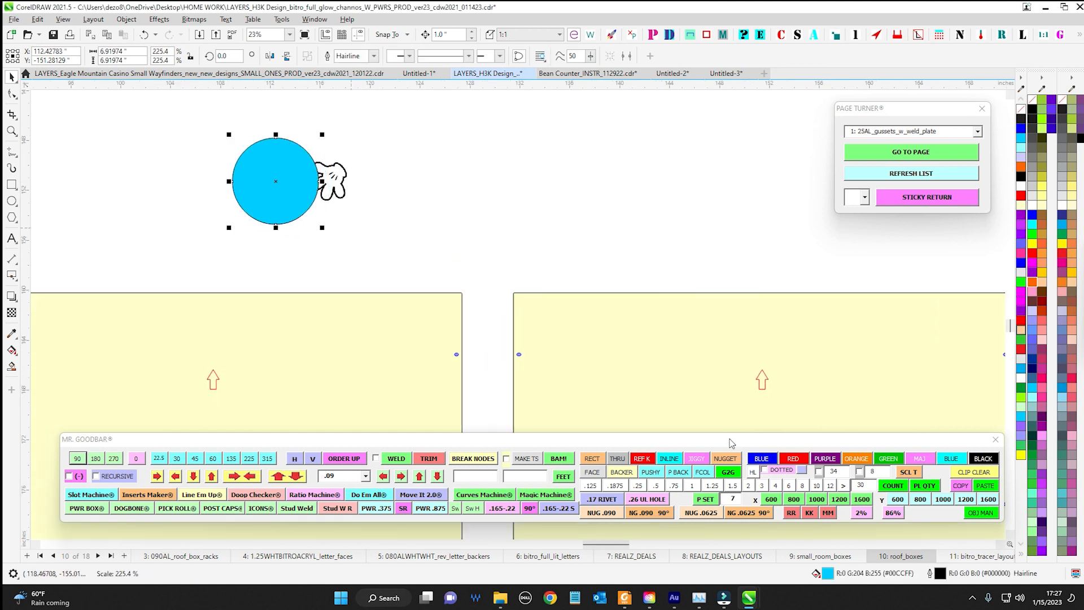
click(793, 459)
scroll(420, 199, up, 2)
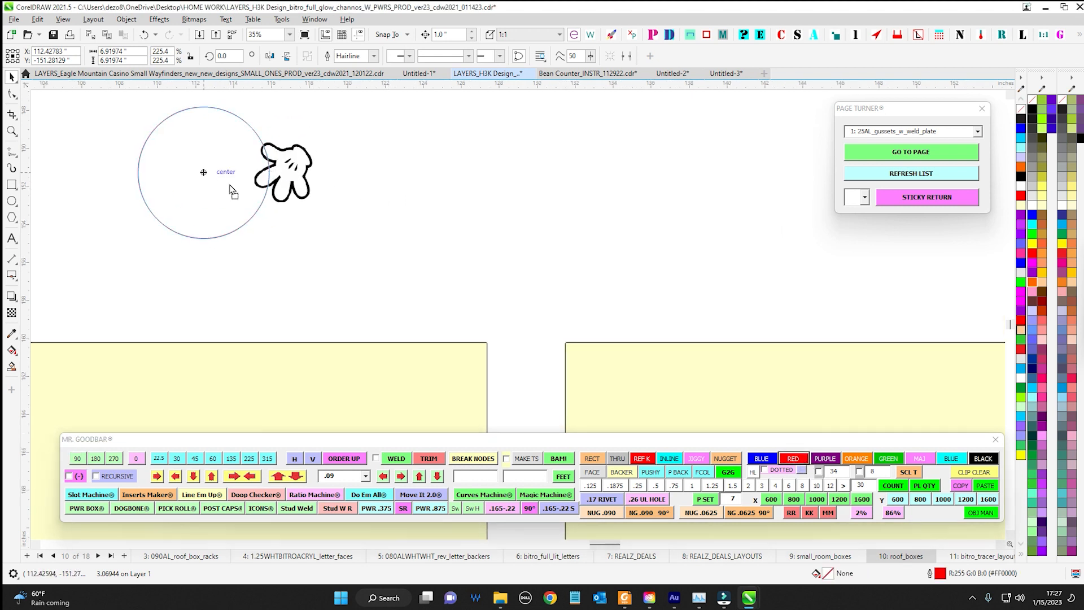
drag(202, 172, 281, 172)
Draw a diagonal line across the red circle from its upper-left edge to its lower-right edge, over the hand
click(12, 151)
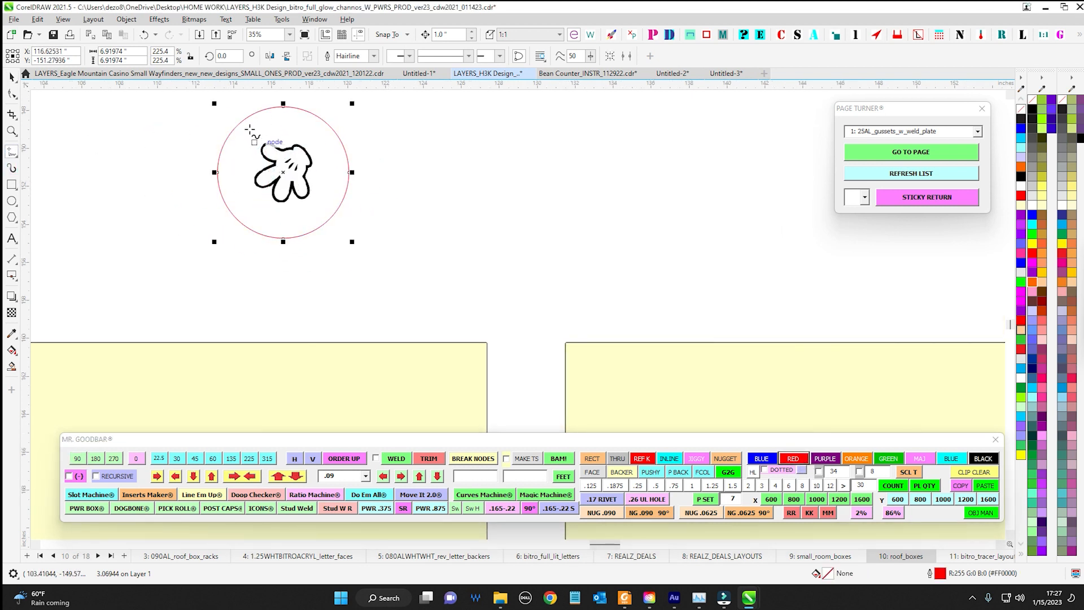
drag(237, 125, 334, 220)
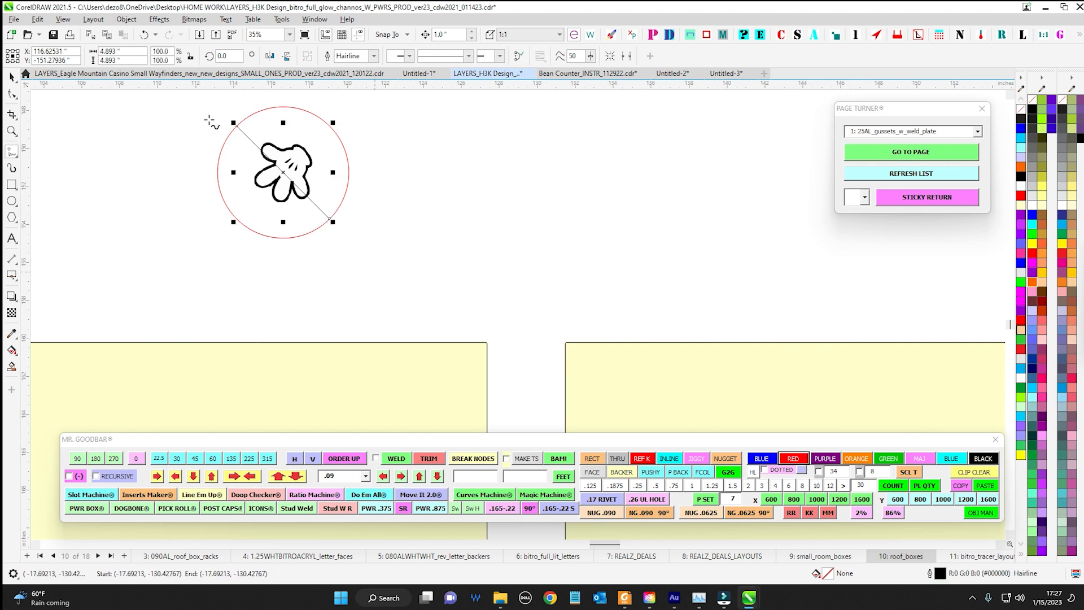
click(12, 78)
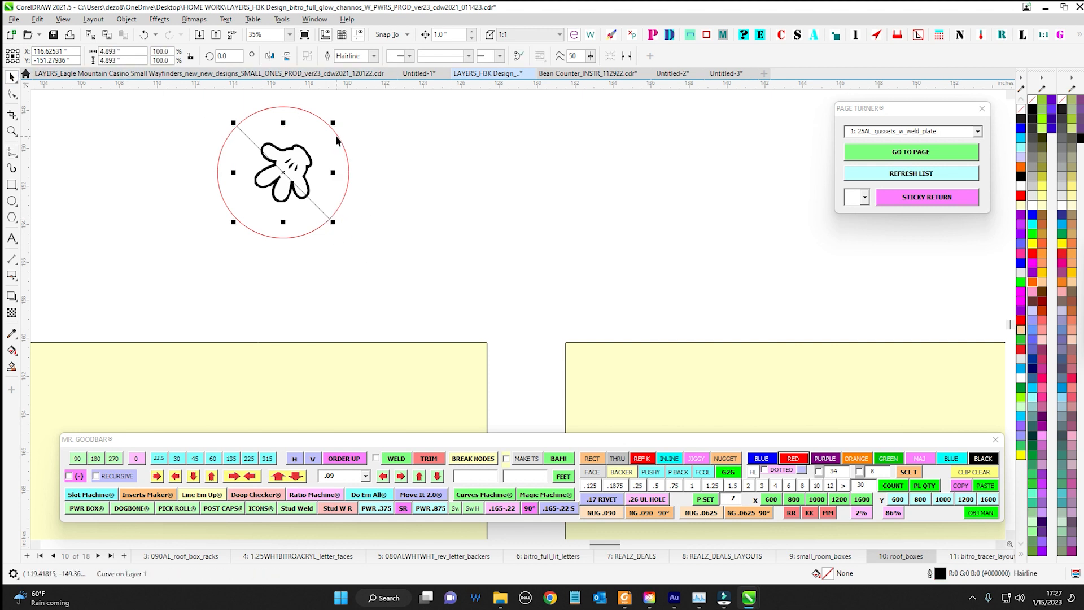
Give the circle and the diagonal line a red outline with a custom width of .5 inch using Mr. Goodbar
shift+click(337, 140)
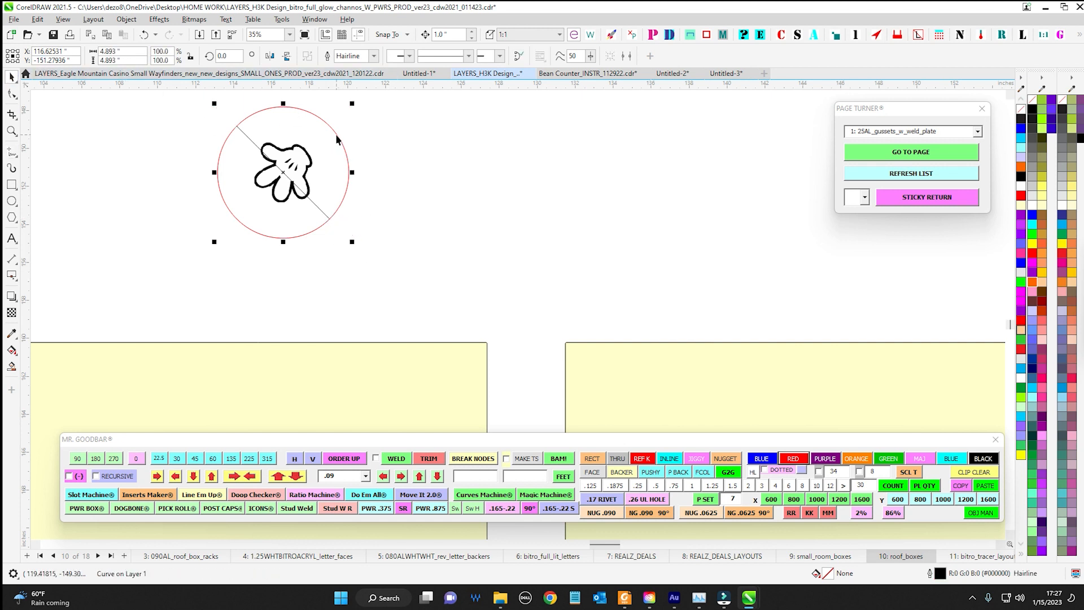
click(819, 472)
drag(839, 439, 661, 355)
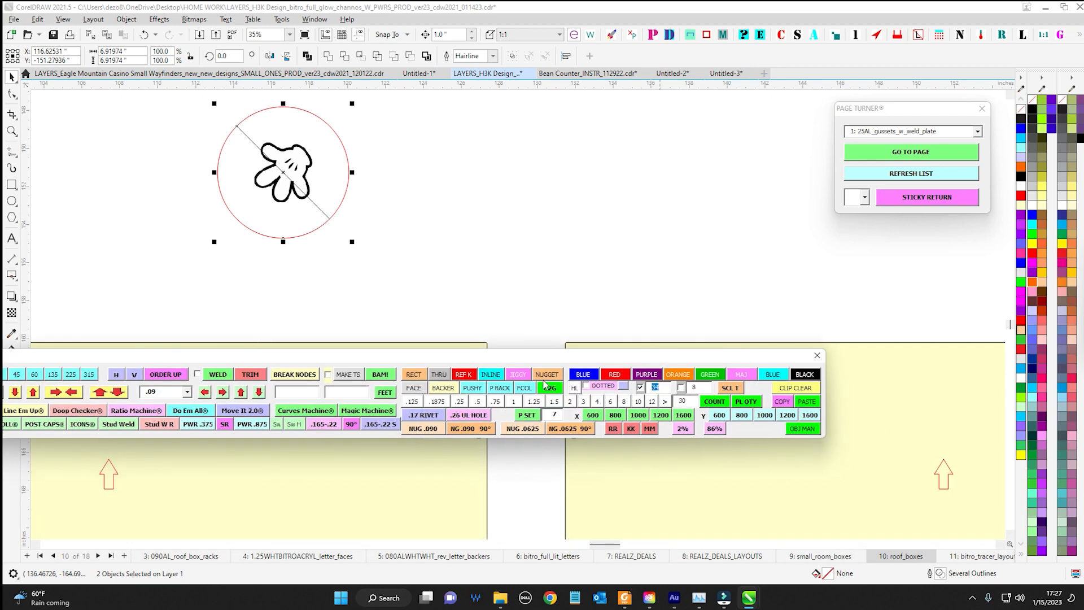
click(619, 374)
drag(513, 178, 588, 213)
scroll(565, 208, down, 5)
click(537, 208)
scroll(468, 198, up, 4)
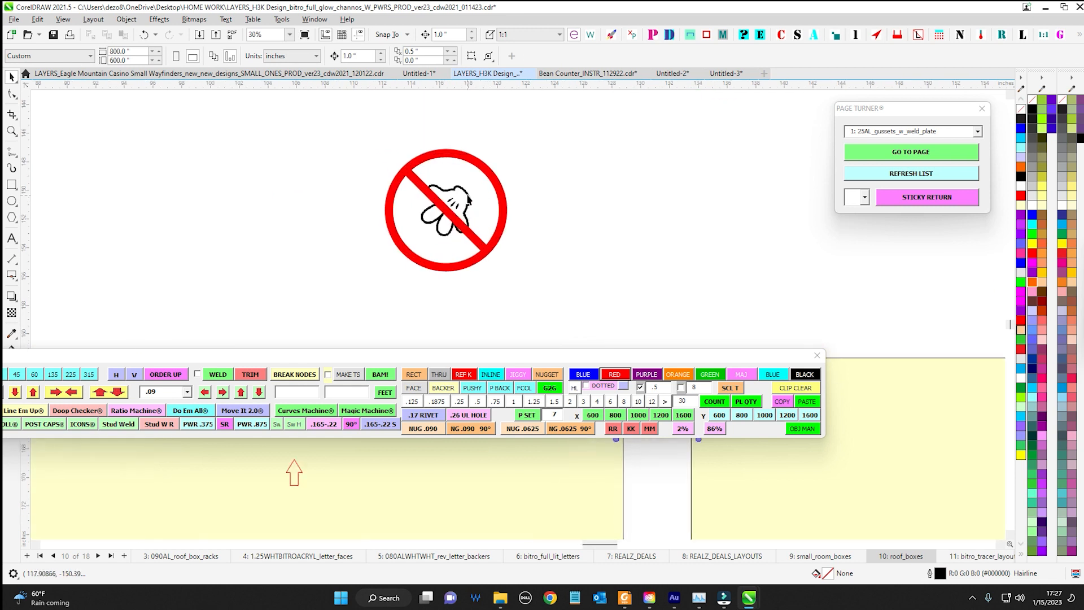
Set the red outline of the circle and the diagonal line to a custom width of .2 inch
click(433, 161)
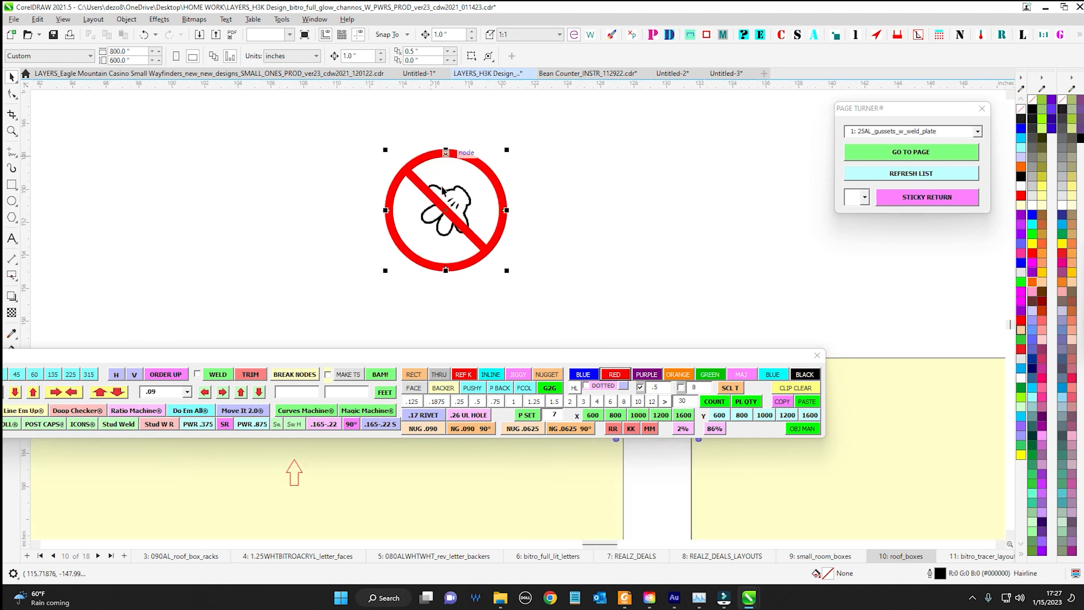
shift+click(469, 238)
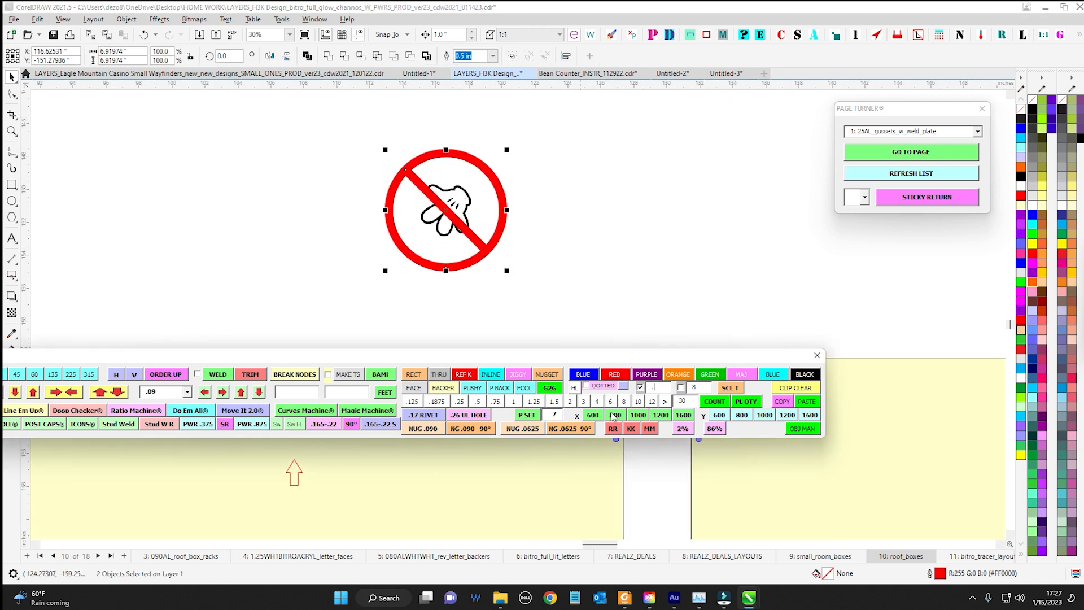
click(615, 374)
scroll(575, 193, down, 2)
Select the circle, diagonal line and hand together and move the symbol about 8.5 inches to the right
click(504, 201)
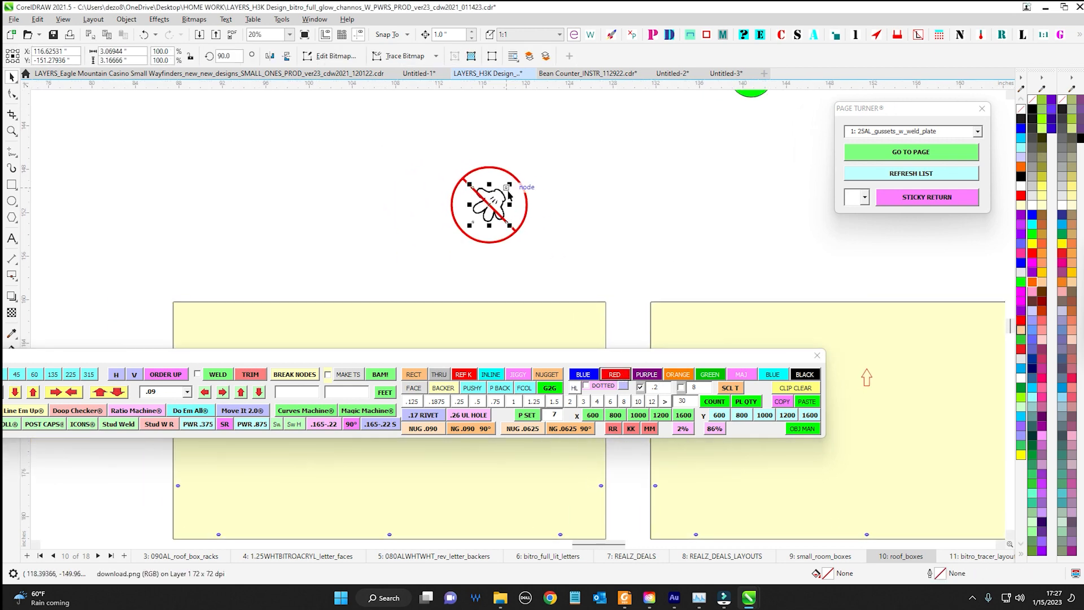
scroll(508, 209, down, 1)
drag(545, 242, 368, 141)
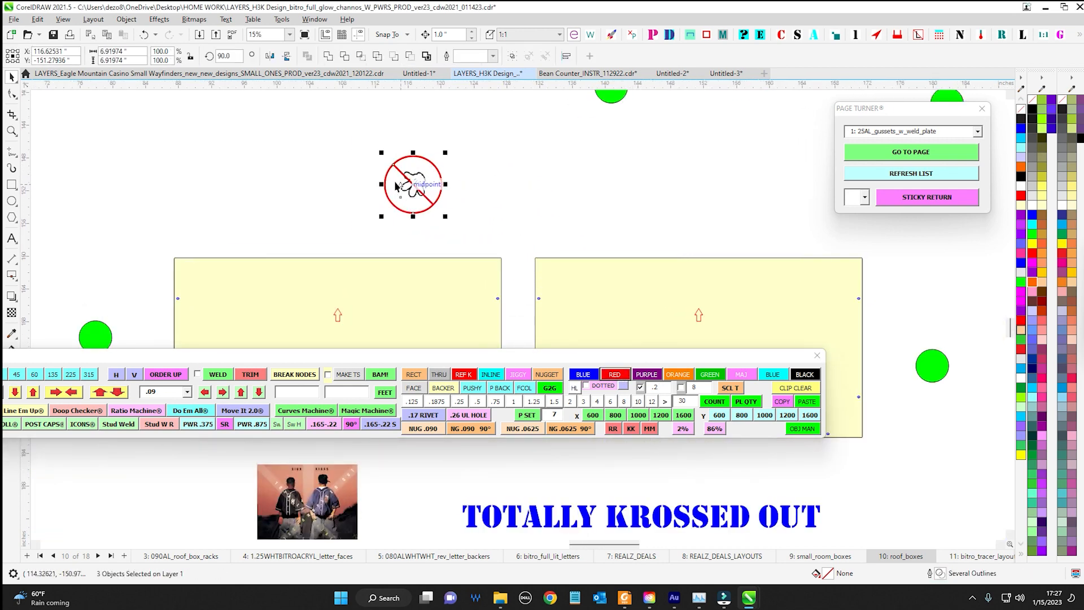
drag(400, 184, 471, 169)
scroll(476, 216, up, 2)
scroll(482, 253, down, 1)
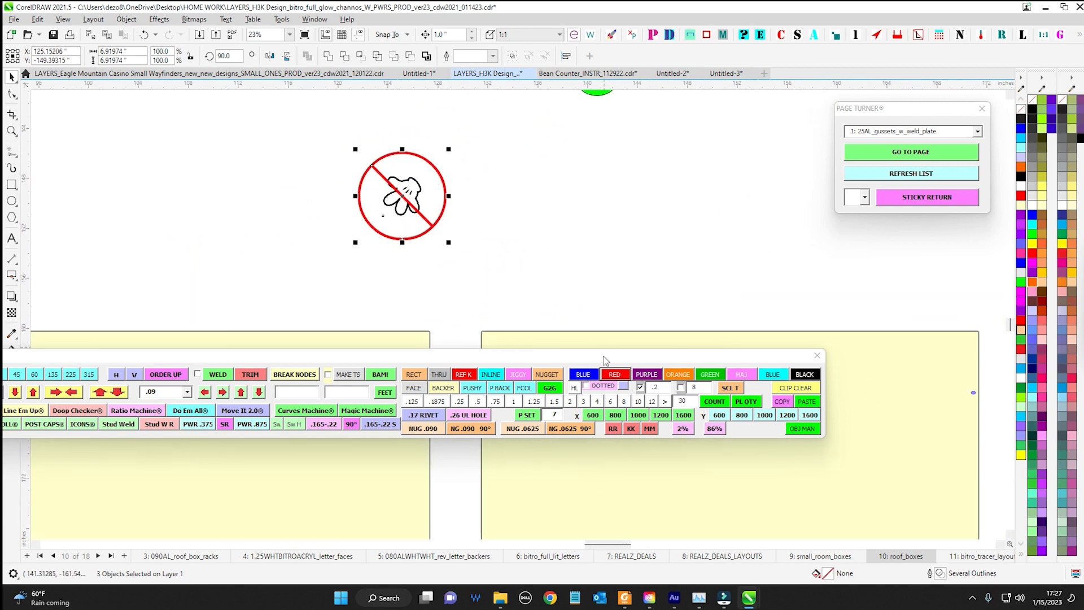
Look through the Local Symbols libraries in the Symbols docker and close the docker
drag(603, 355, 521, 220)
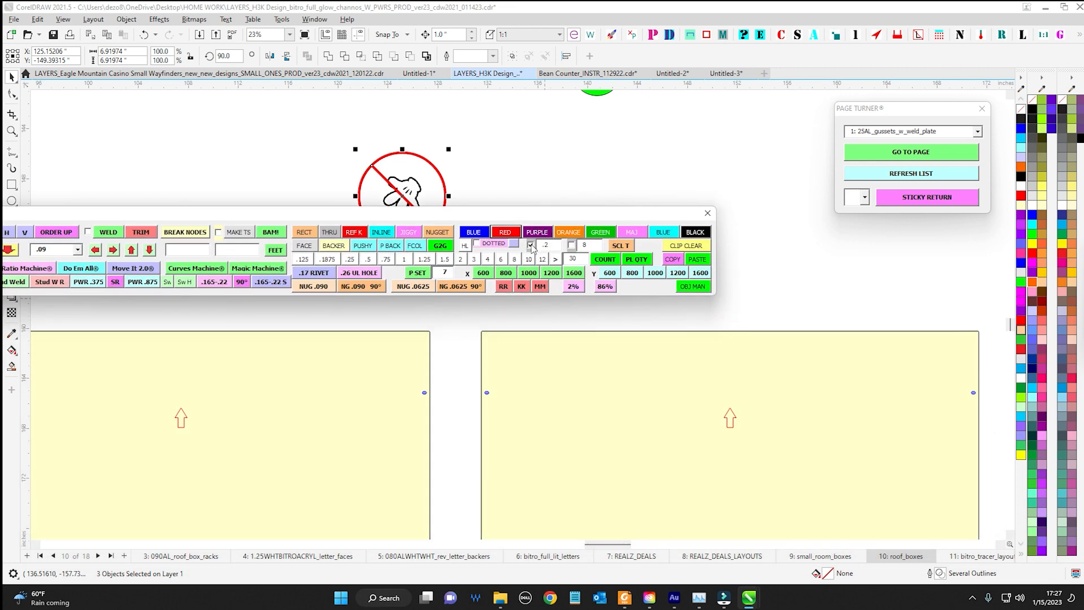
drag(1083, 105, 605, 147)
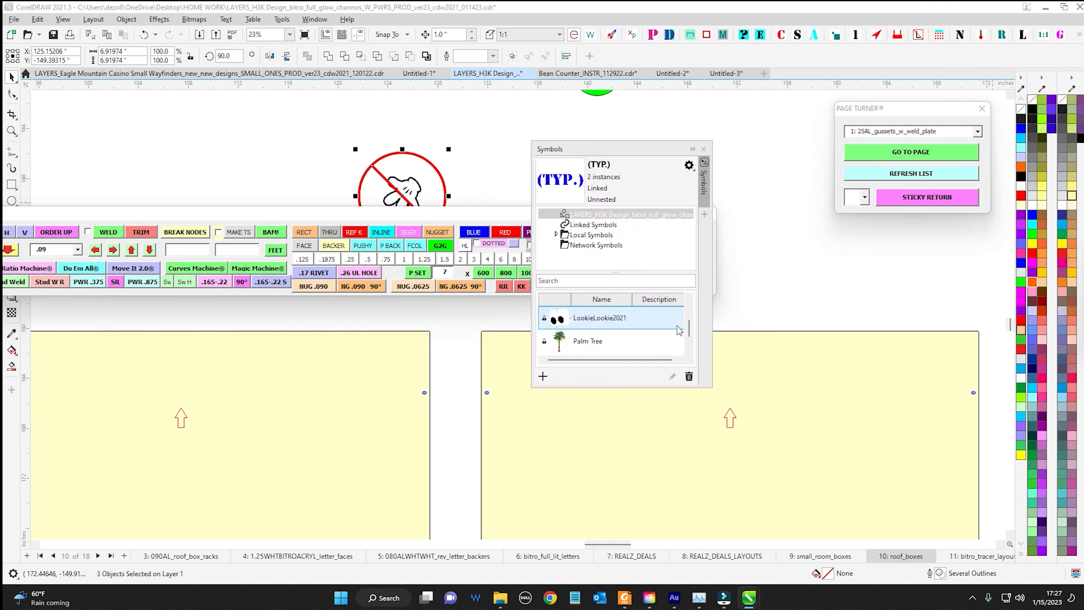
click(549, 234)
click(558, 225)
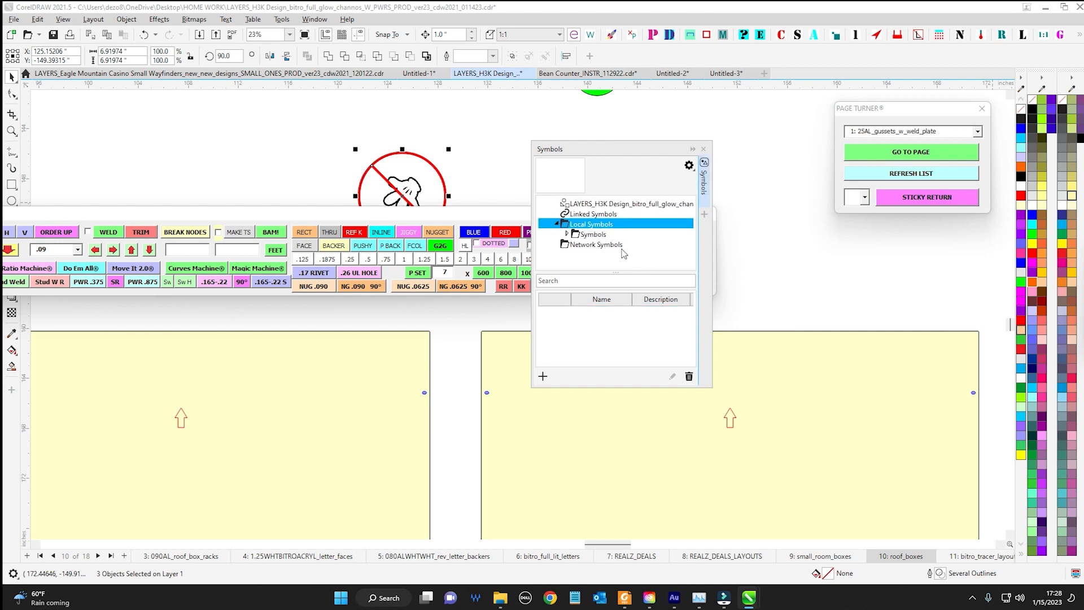
click(596, 235)
click(568, 236)
scroll(627, 233, down, 5)
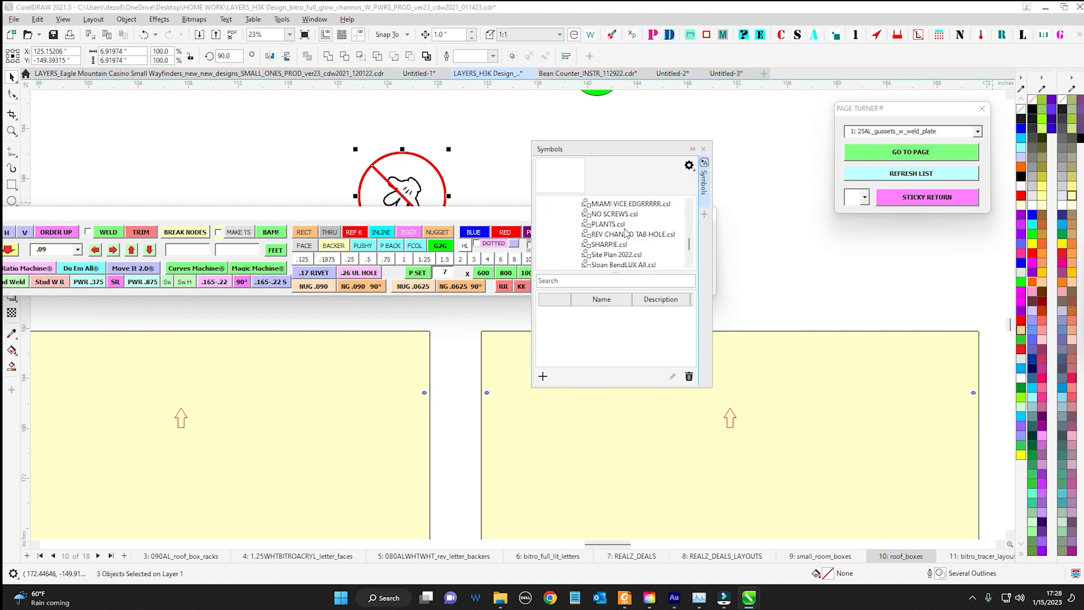
click(703, 149)
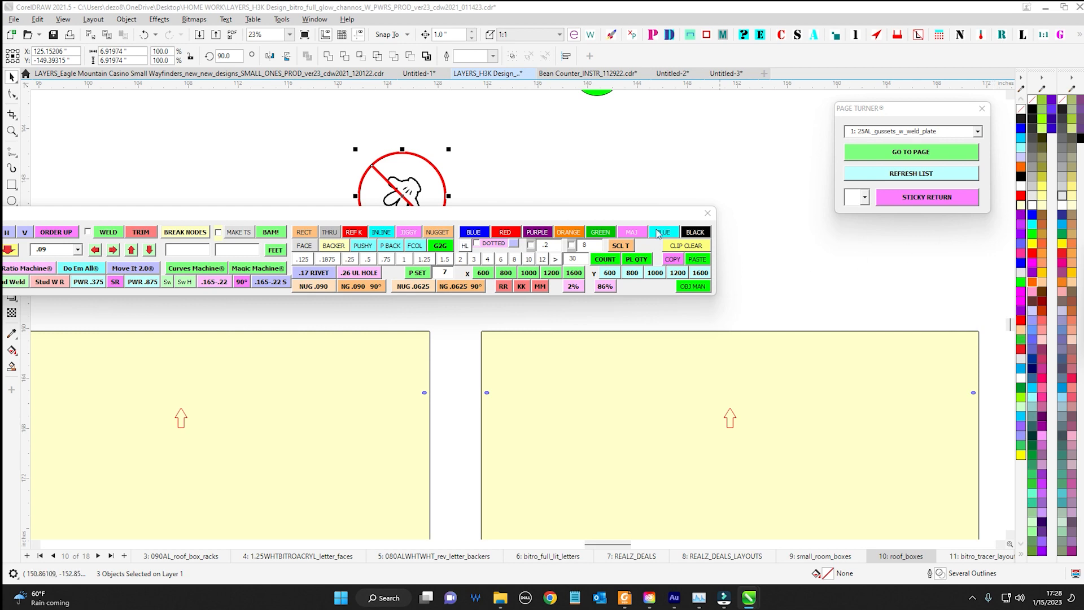
Move Mr. Goodbar clear of the crossed-out hand symbol and try its KK picture insert
drag(643, 214, 929, 446)
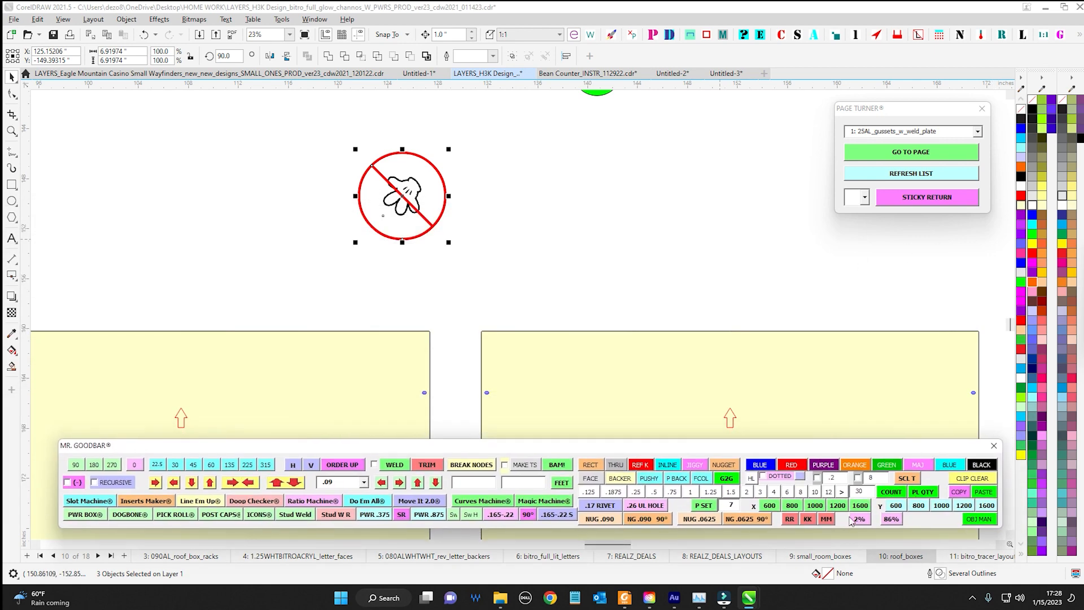
click(808, 519)
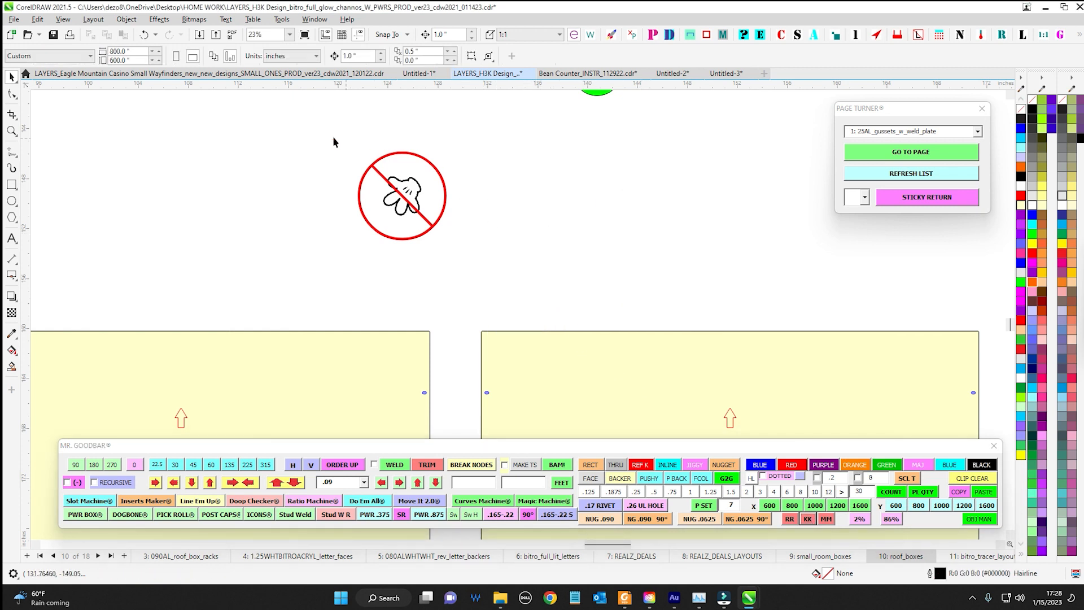
click(707, 224)
scroll(481, 202, down, 3)
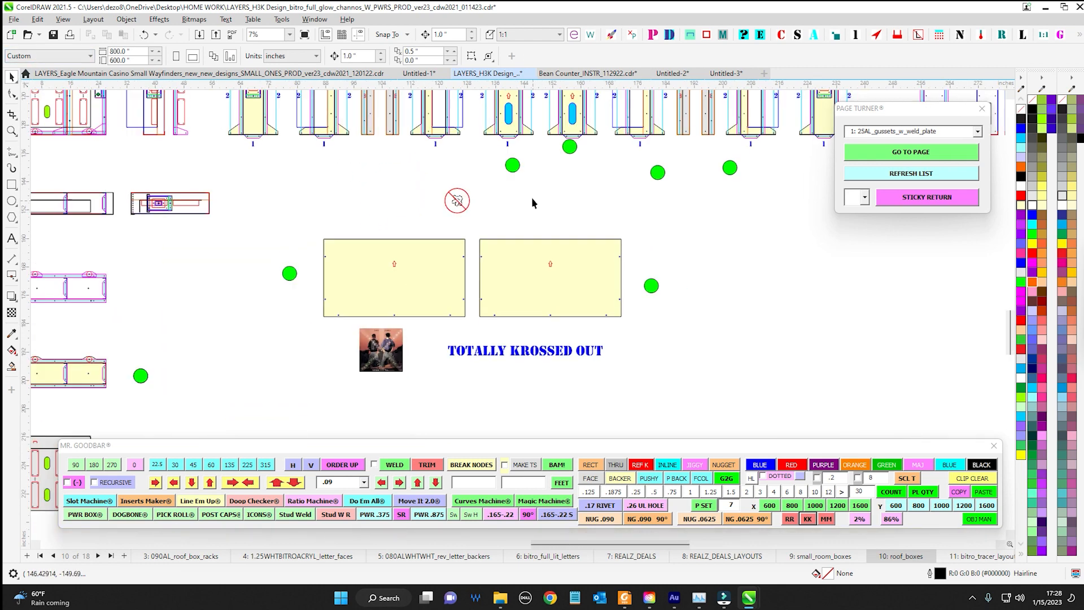
Switch to the Untitled-1 document and insert a .17 rivet circle with Mr. Goodbar
click(424, 74)
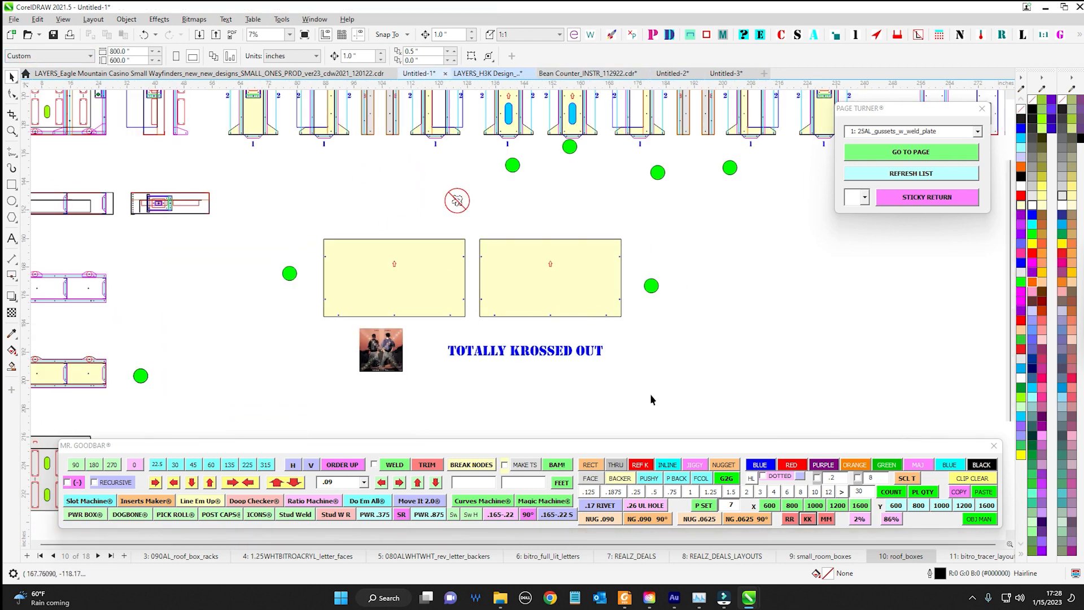
drag(693, 448, 676, 323)
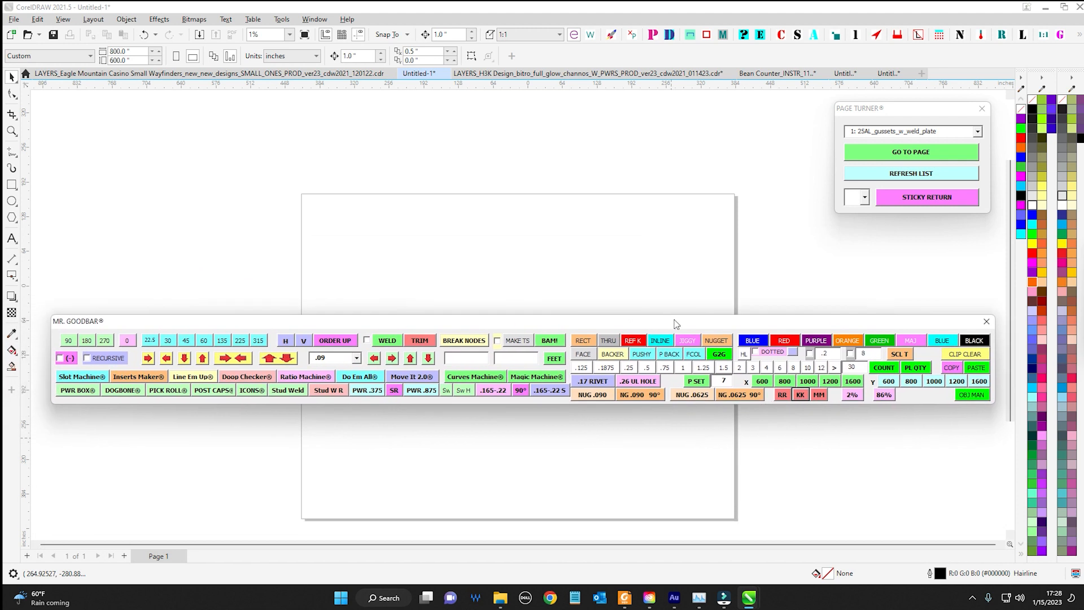
scroll(612, 276, up, 2)
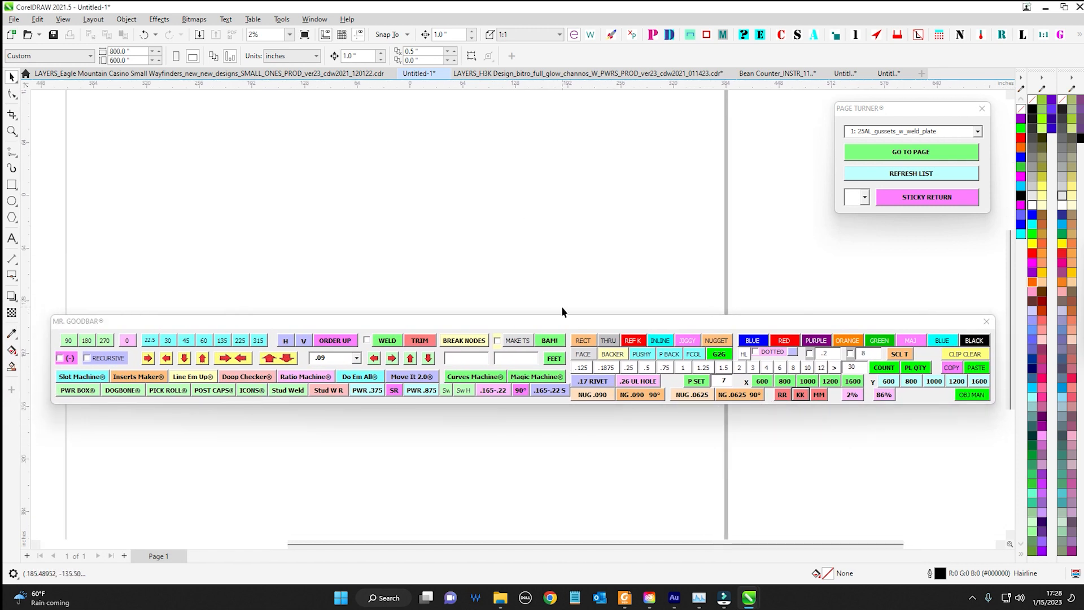
drag(560, 323, 529, 376)
click(566, 436)
scroll(538, 338, up, 3)
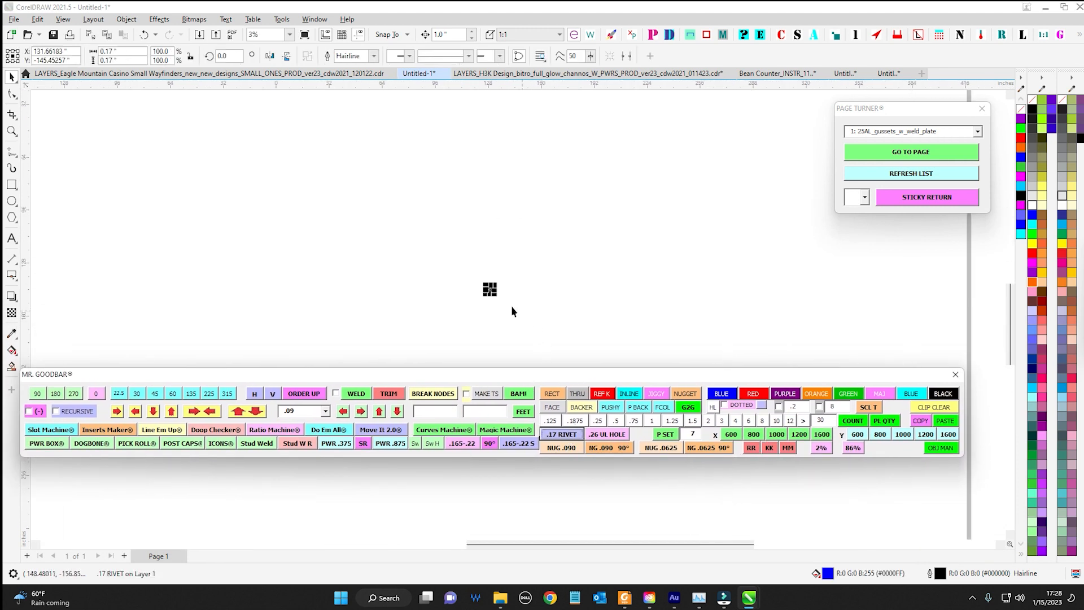
scroll(520, 283, up, 10)
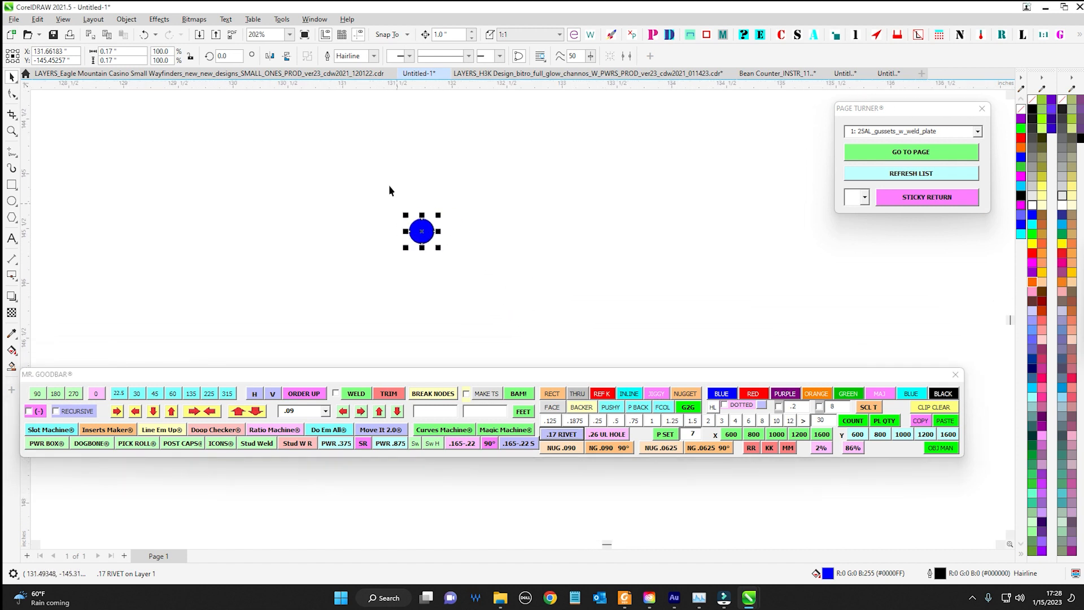
Insert two more .17 rivet circles with Mr. Goodbar and move one about 0.83 inches above the other
scroll(530, 294, up, 2)
drag(417, 182, 533, 305)
drag(368, 182, 507, 283)
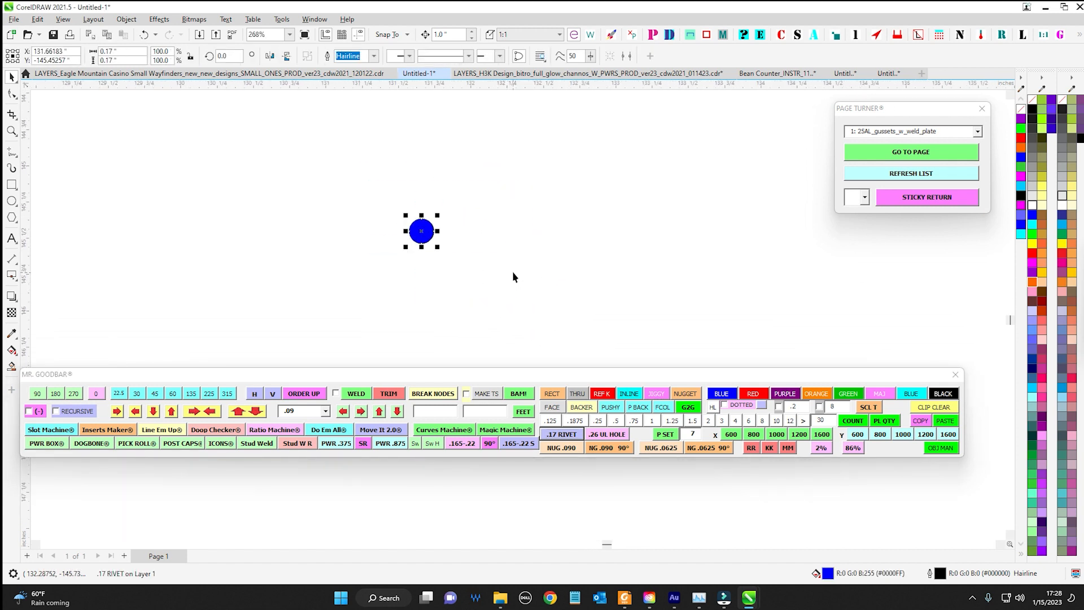
scroll(524, 257, down, 2)
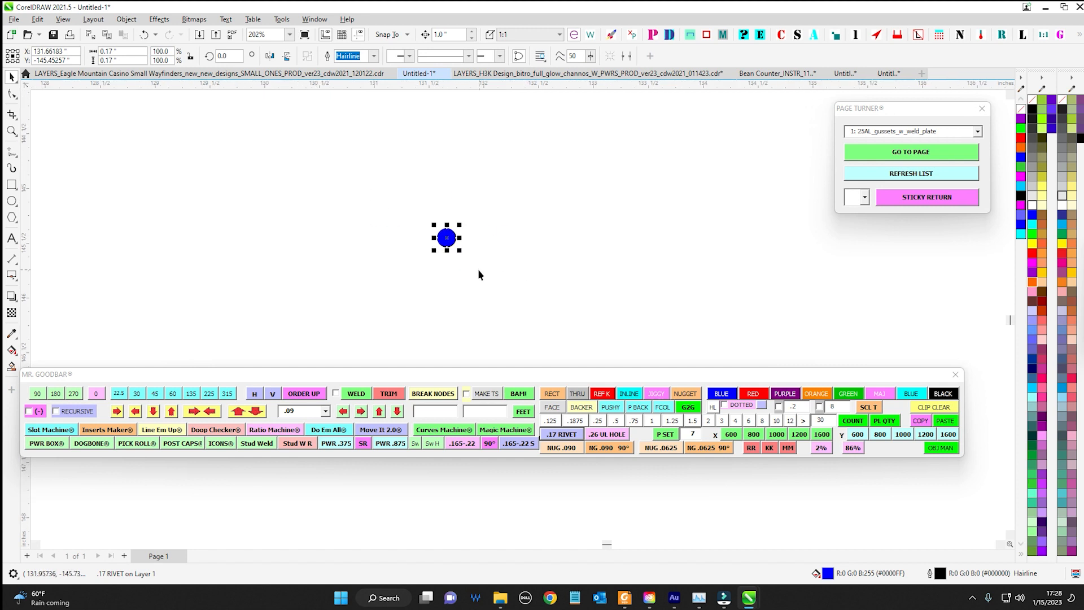
click(569, 435)
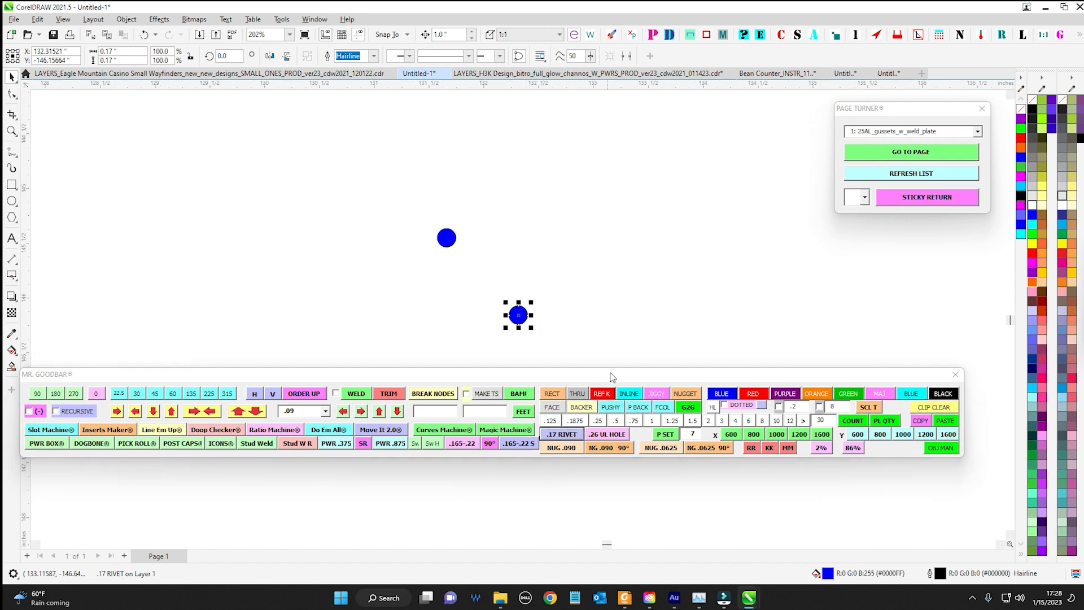
drag(517, 308, 524, 216)
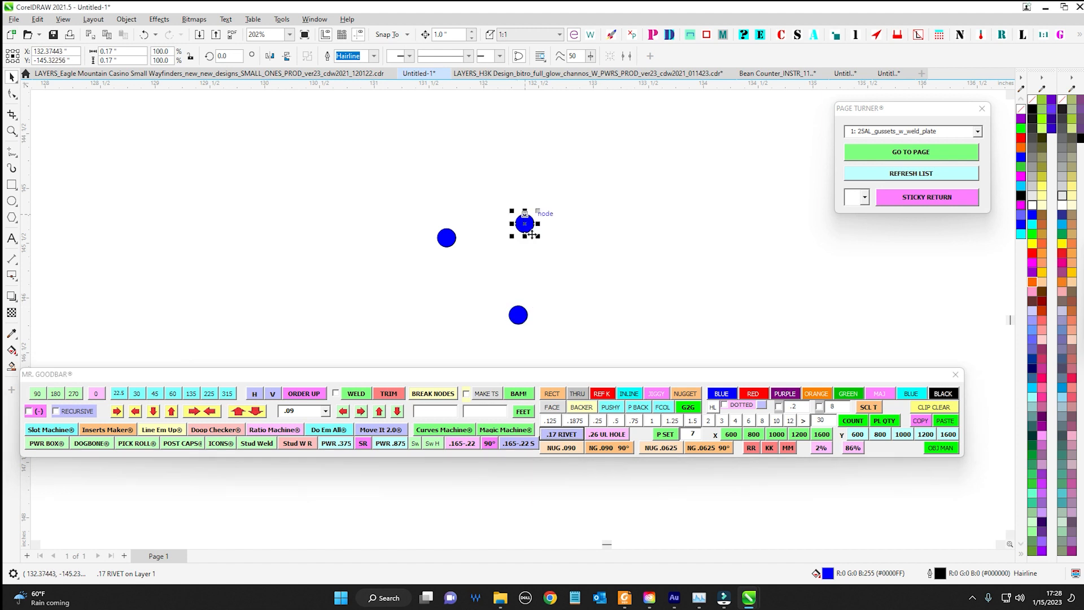
key(Escape)
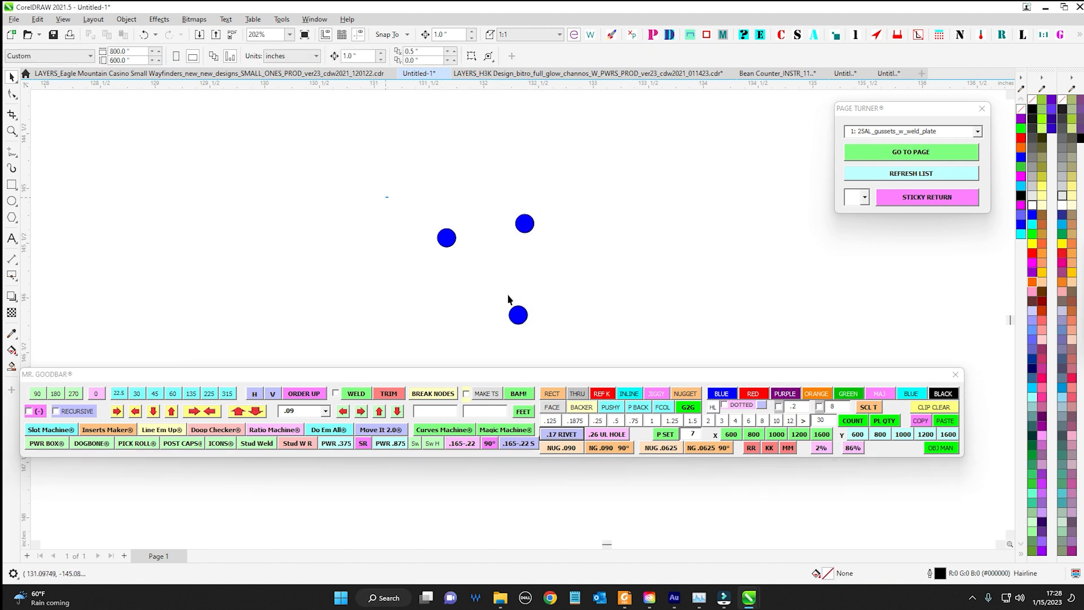
Select the leftmost rivet, the two upper rivets together and the upper-right rivet to check their object names
drag(386, 197, 508, 295)
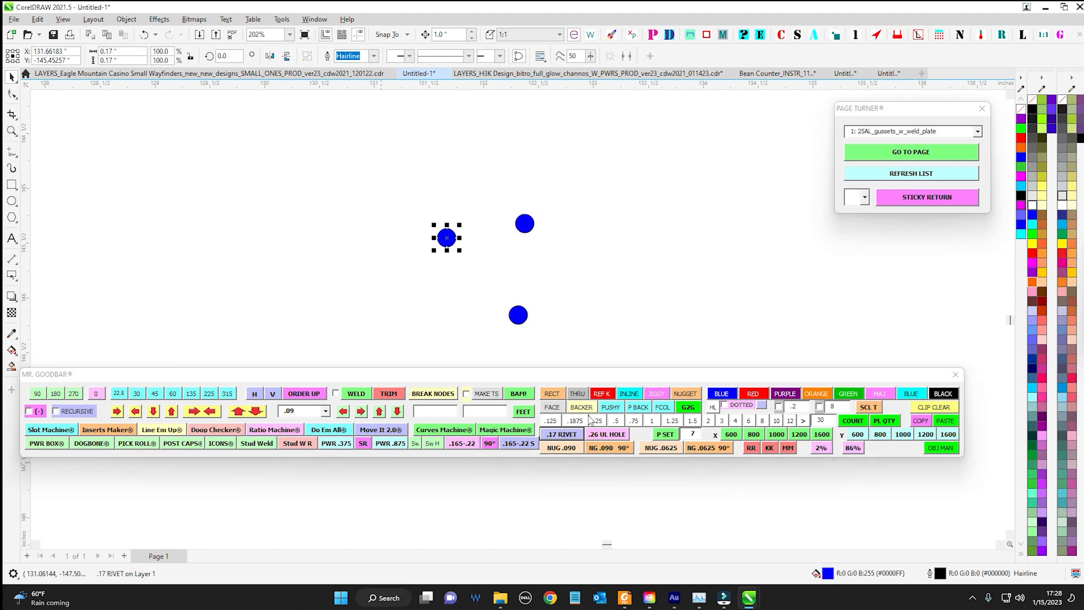
drag(417, 179, 537, 313)
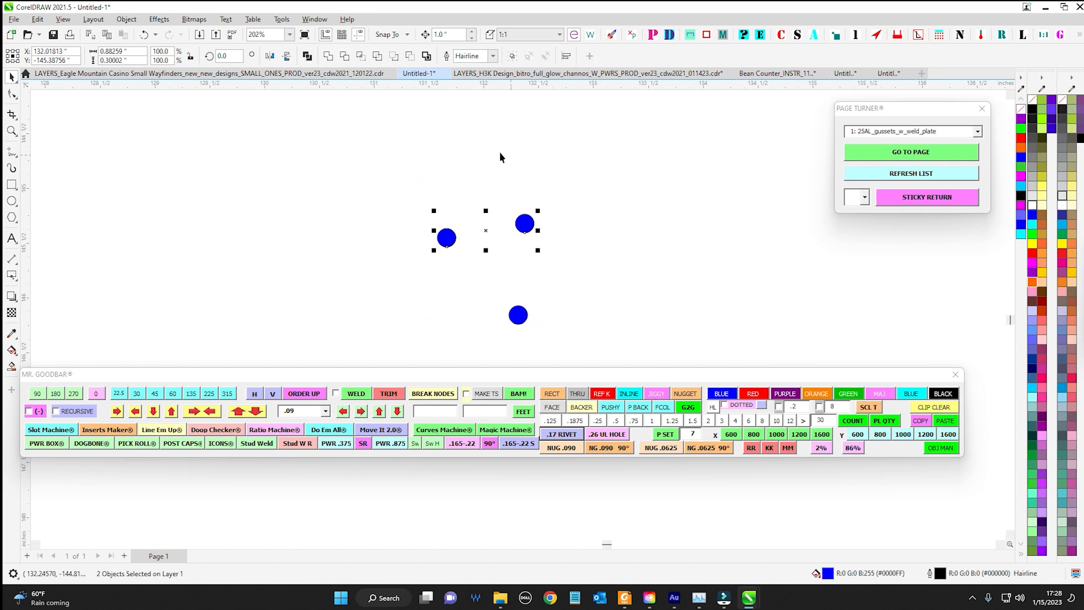
drag(499, 152, 610, 265)
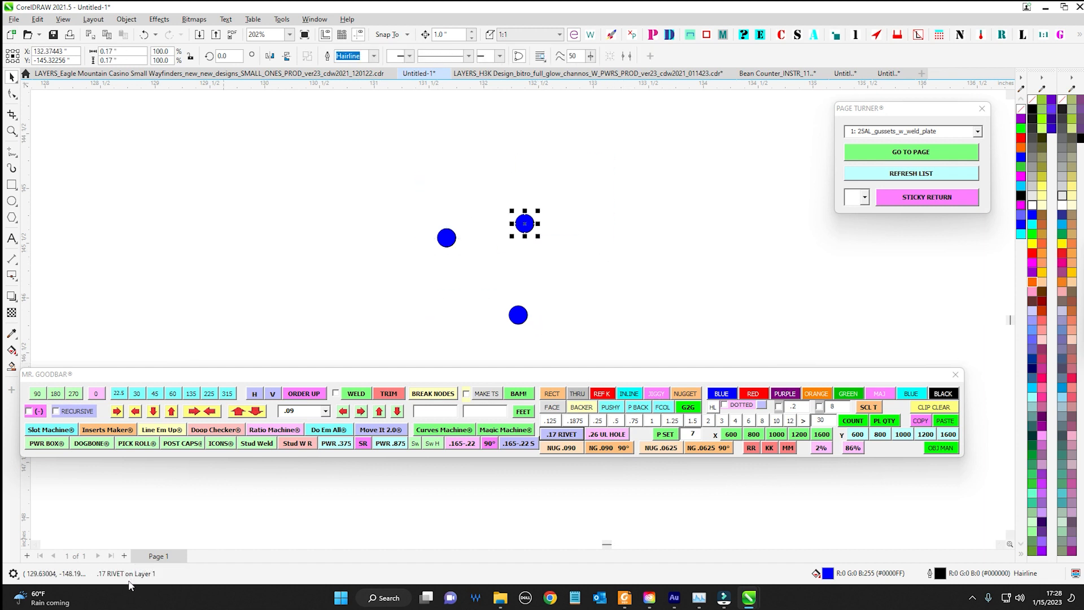
Insert a .26 UL hole circle with Mr. Goodbar and place it about 1.6 inches right of the upper-right rivet
drag(531, 227, 370, 201)
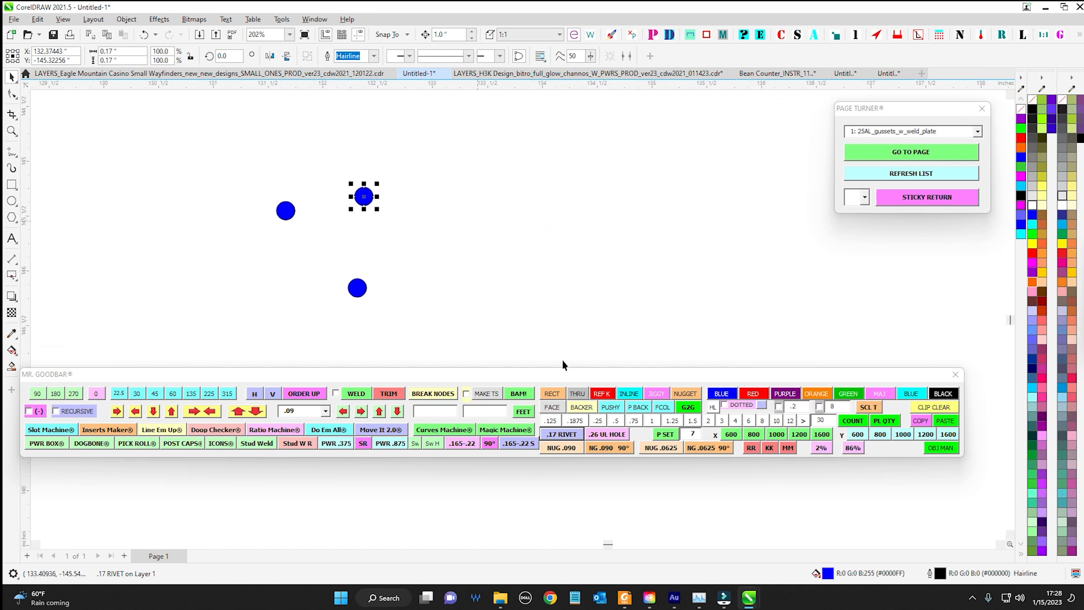
click(614, 438)
drag(517, 310, 540, 214)
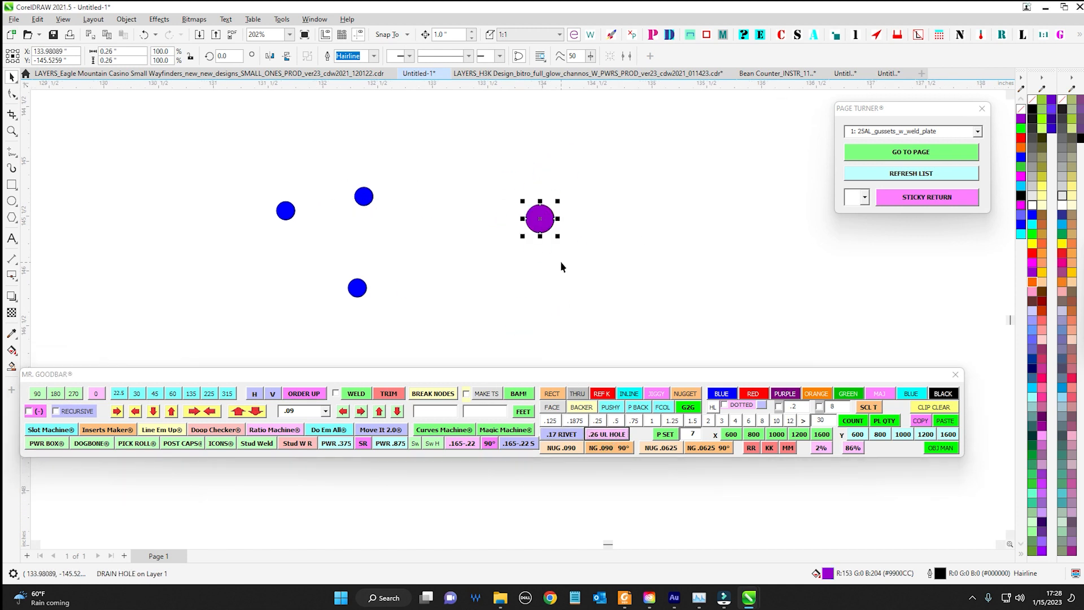
Compare the fills and names of the inserted circles by selecting all of them, a blue rivet and the purple drain hole
scroll(580, 245, down, 1)
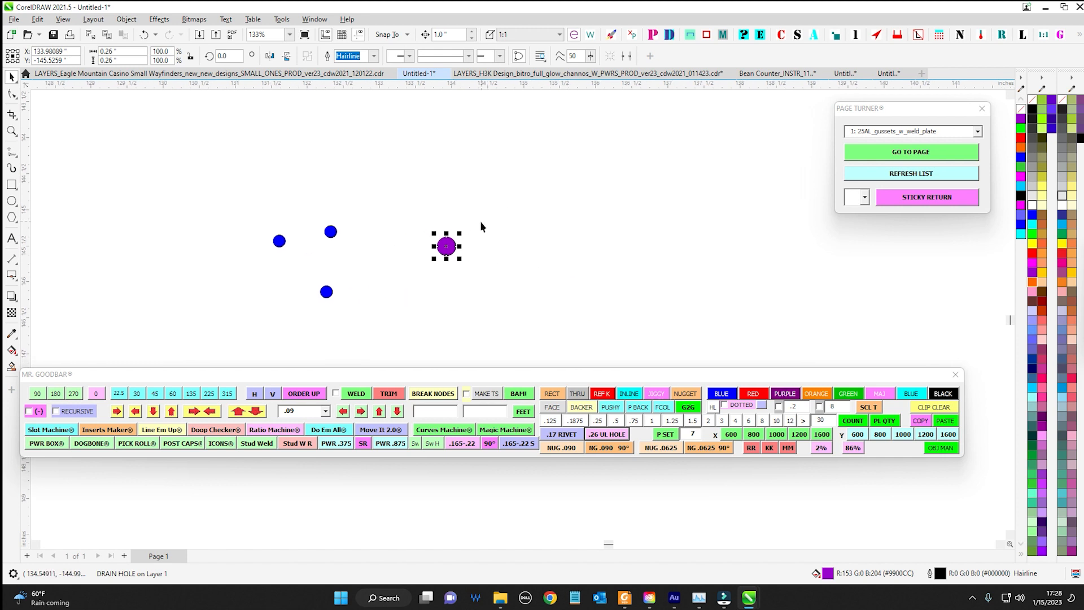
scroll(478, 231, up, 1)
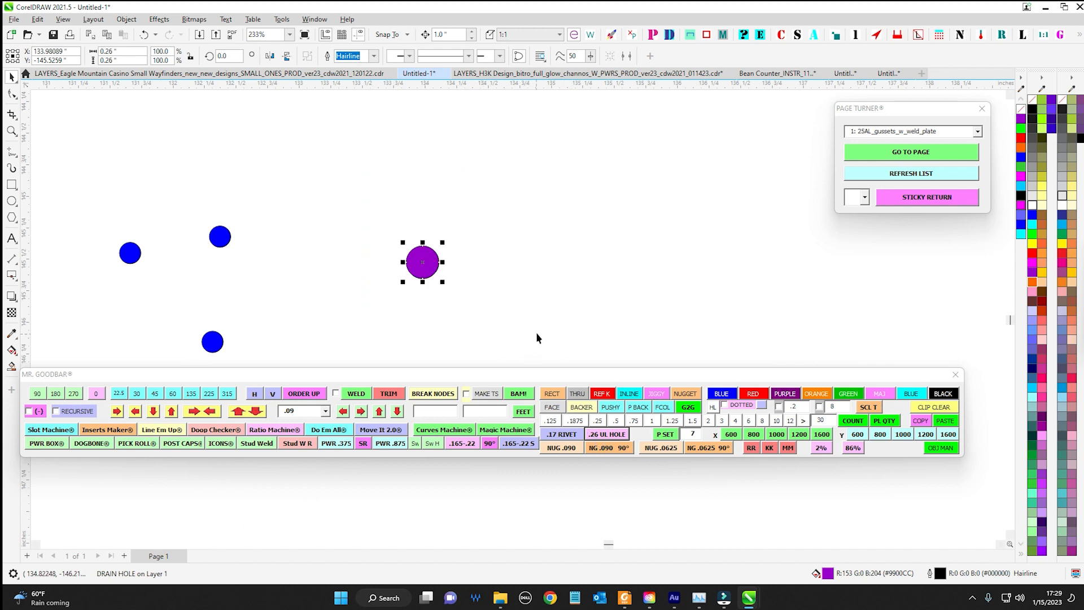
scroll(547, 305, down, 2)
key(ctrl+a)
scroll(621, 322, down, 2)
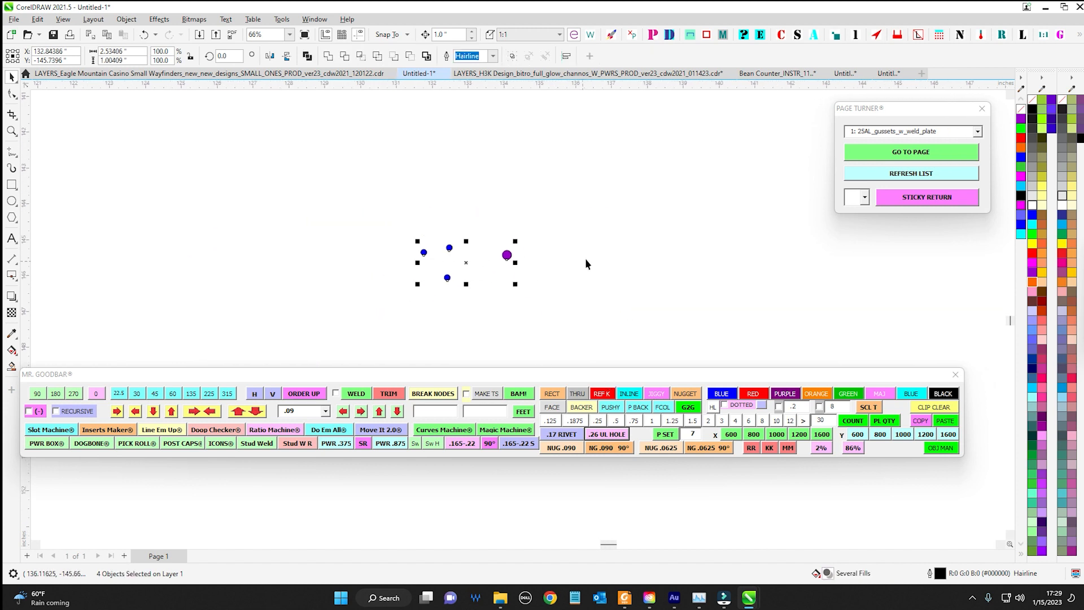
scroll(576, 260, up, 3)
click(242, 221)
scroll(330, 284, down, 2)
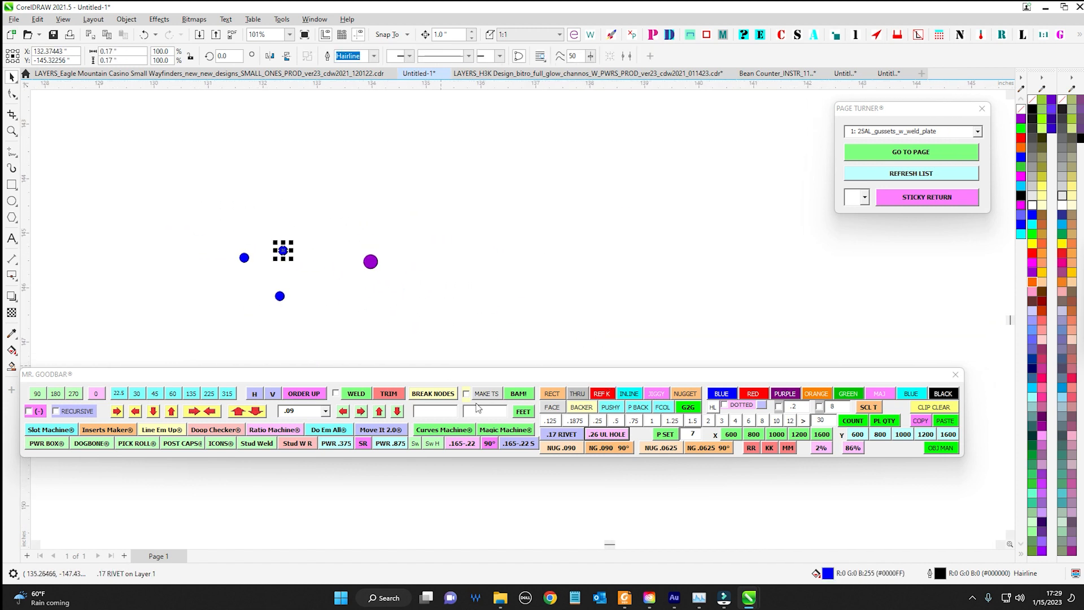
click(371, 262)
scroll(378, 277, up, 2)
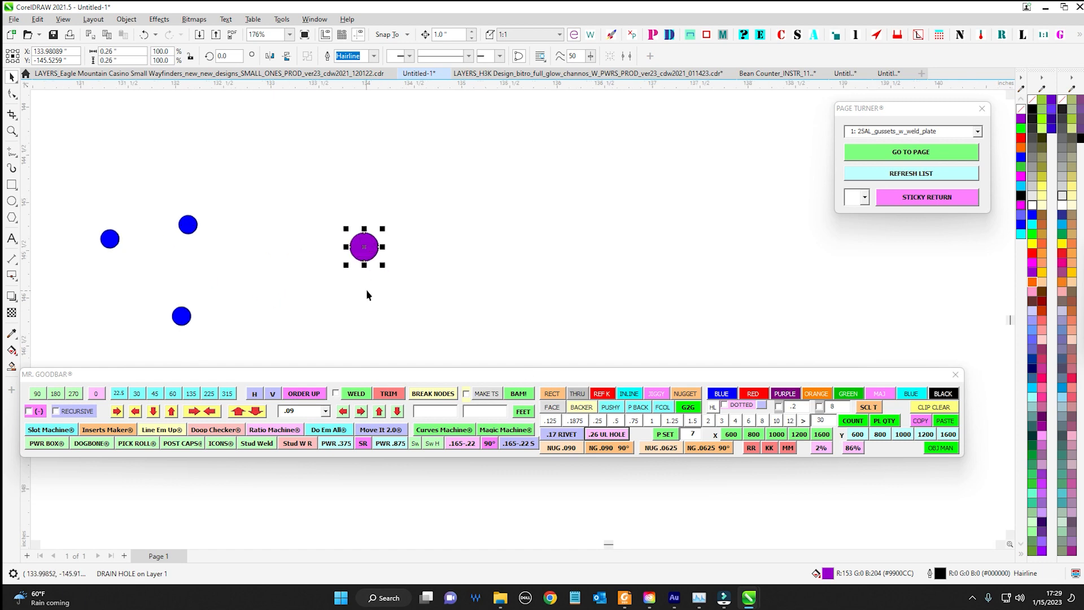
scroll(503, 292, down, 6)
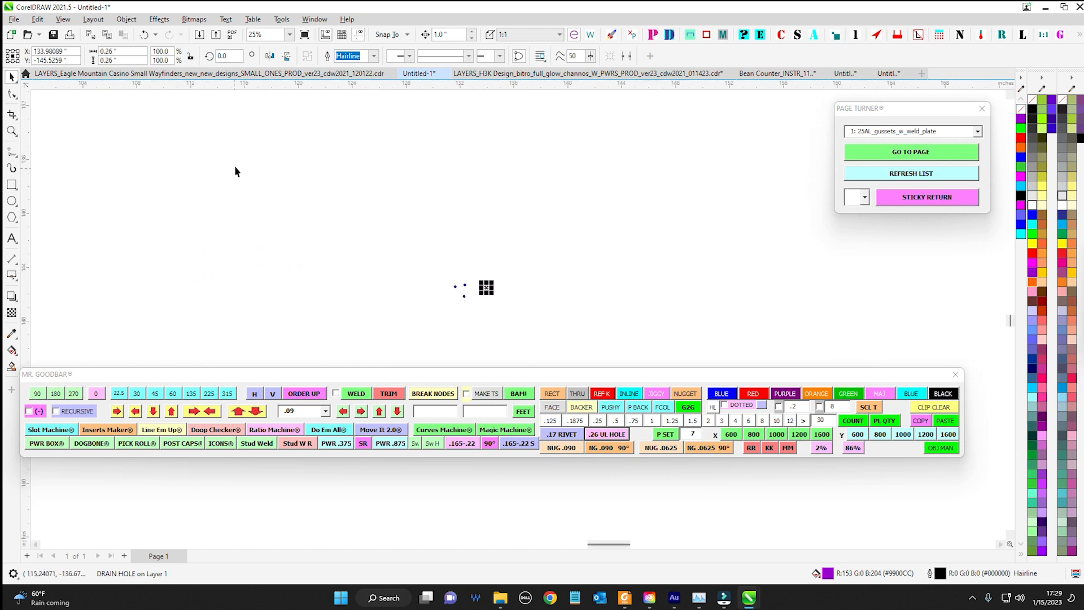
Switch to the LAYERS_H3K Design document and check a purple drain hole on the roof box frame
click(506, 76)
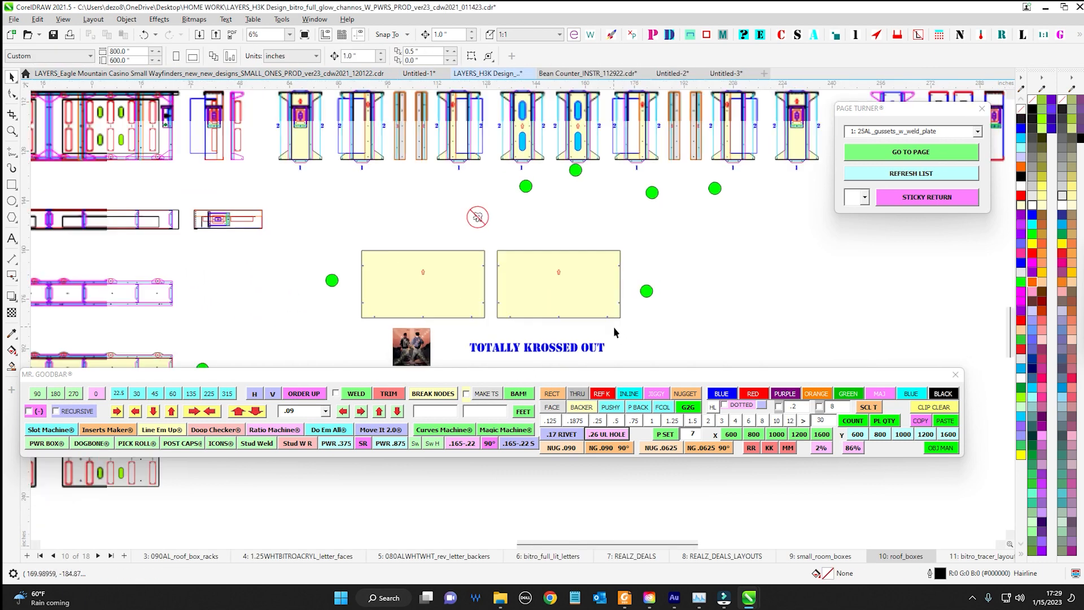
scroll(402, 291, up, 6)
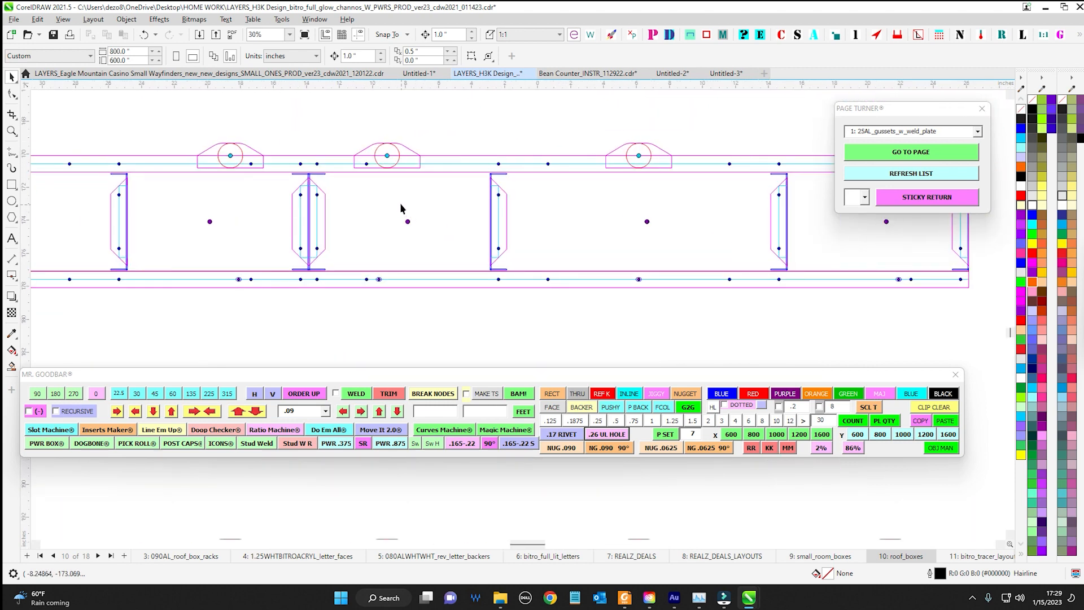
click(407, 221)
scroll(504, 271, down, 8)
scroll(489, 283, up, 7)
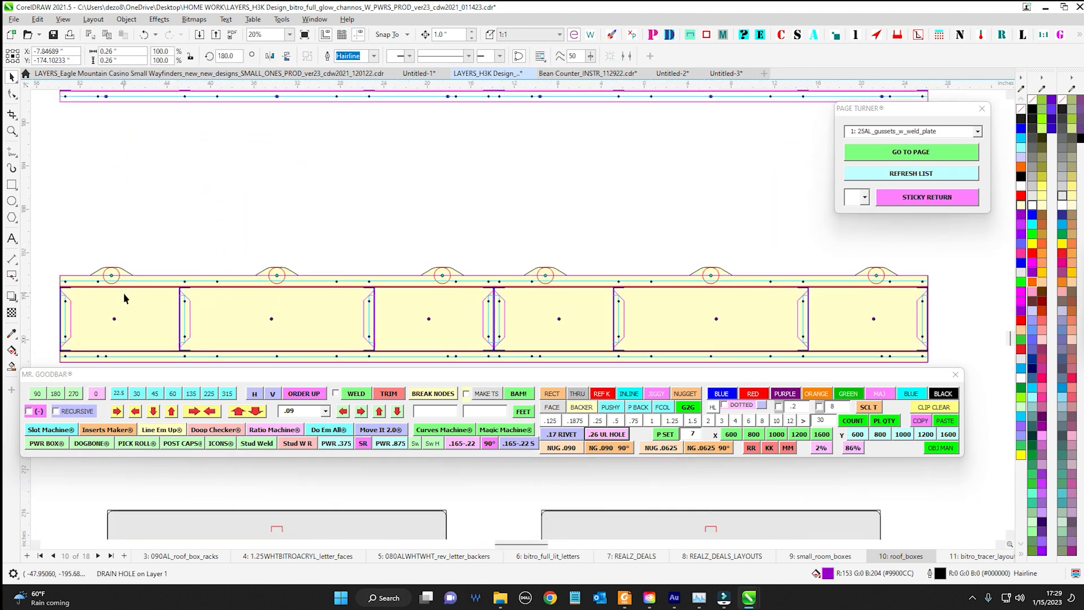
Check a blue .17 rivet on the upper flange of the roof box frame
scroll(758, 271, down, 2)
drag(691, 219, 576, 257)
scroll(602, 136, up, 8)
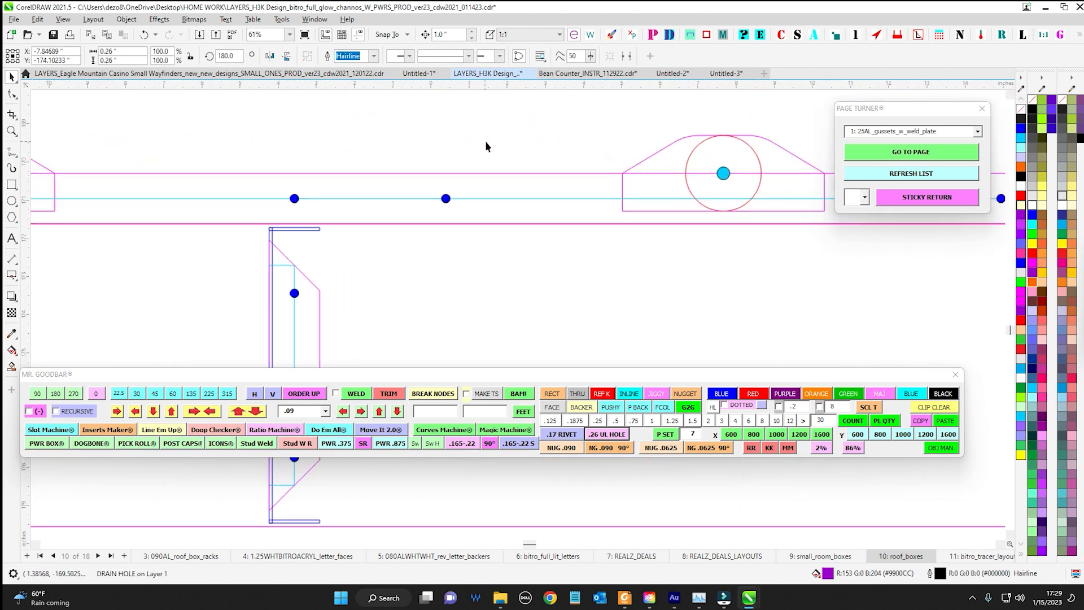
click(433, 217)
scroll(581, 305, down, 7)
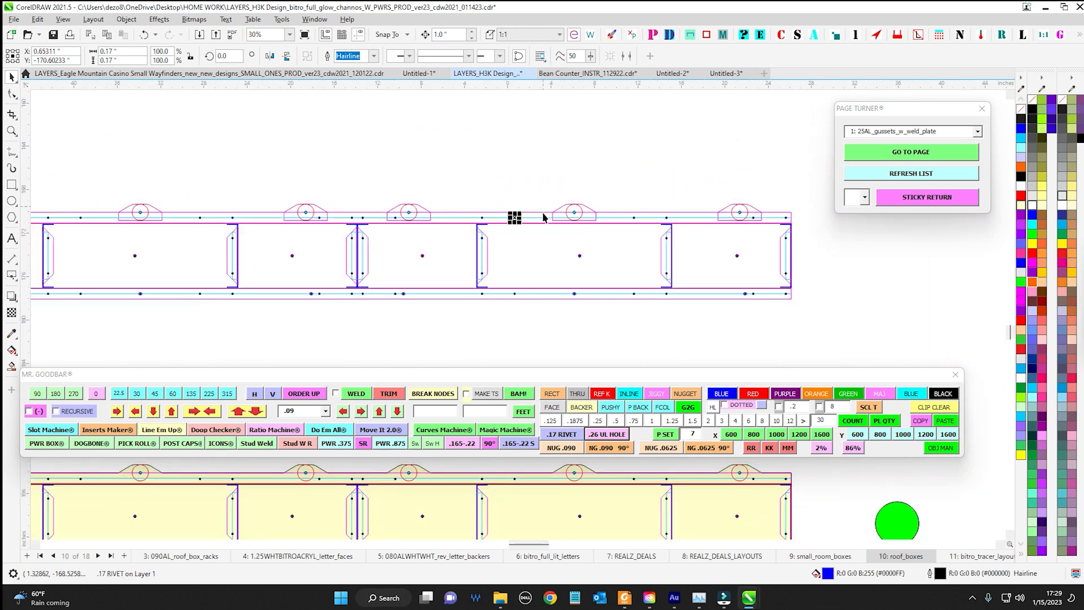
Examine the RIVET THRU BOTH label and the rivet gun icon on its left side
drag(606, 250, 592, 173)
scroll(531, 226, down, 3)
drag(533, 147, 517, 330)
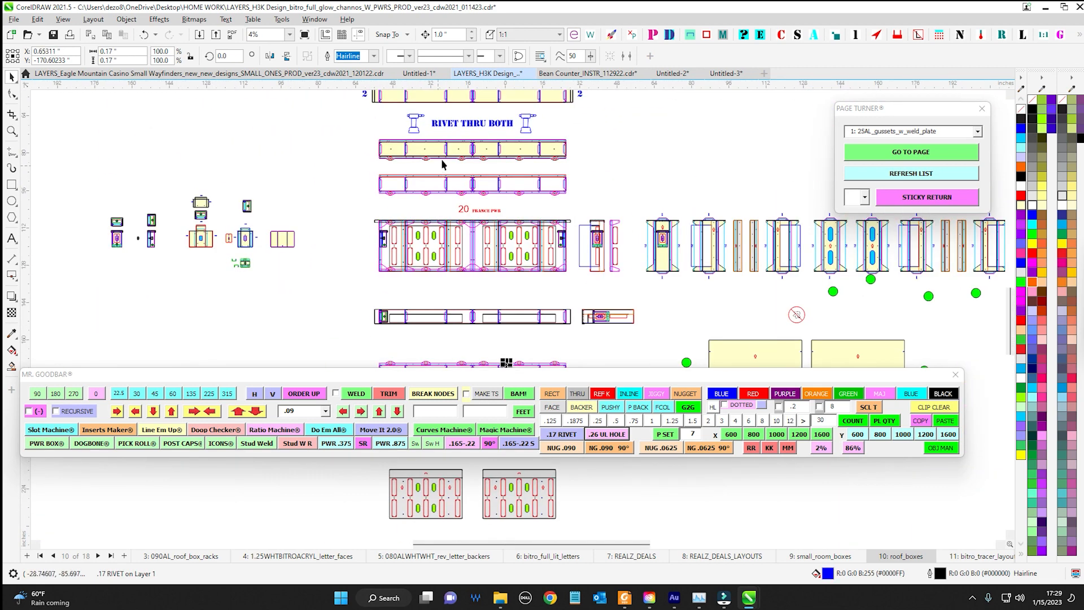
scroll(422, 118, up, 2)
scroll(422, 118, up, 3)
drag(445, 207, 448, 209)
scroll(497, 181, down, 2)
drag(508, 169, 358, 153)
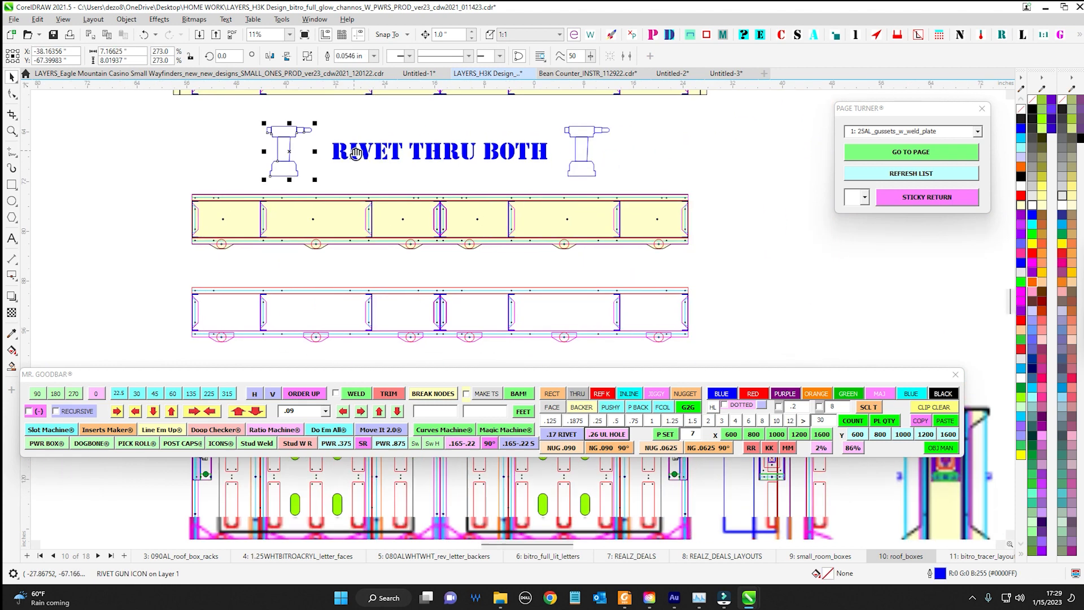
drag(232, 109, 649, 195)
Check a .17 rivet near the right end of the upper flange on the yellow panel below RIVET THRU BOTH
scroll(657, 207, up, 4)
scroll(657, 207, up, 2)
drag(646, 124, 642, 254)
scroll(514, 168, up, 3)
scroll(526, 141, down, 4)
drag(567, 125, 637, 210)
scroll(637, 210, down, 1)
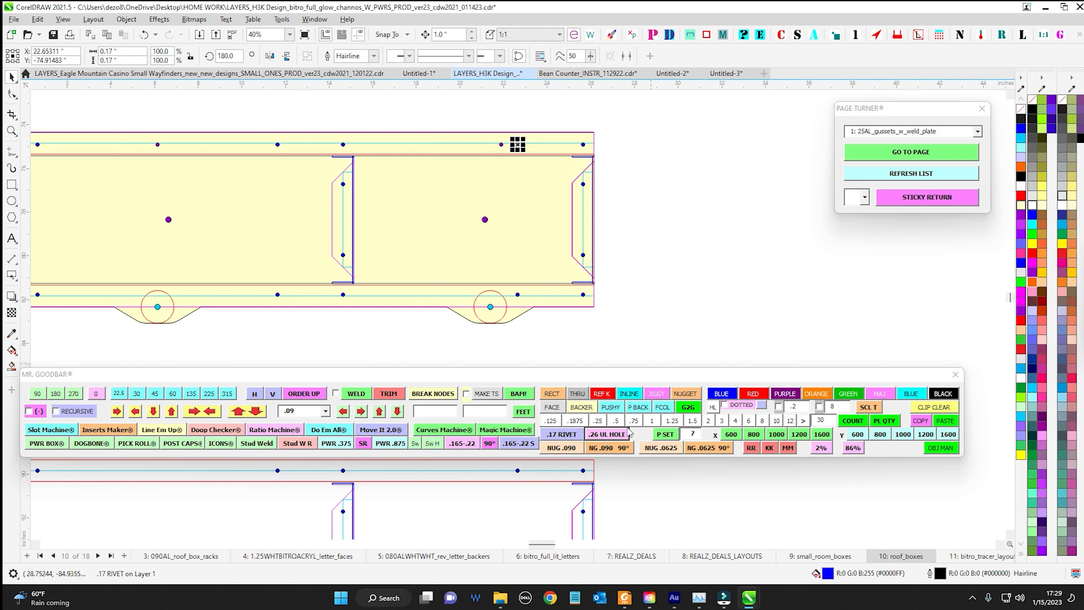
scroll(634, 266, down, 5)
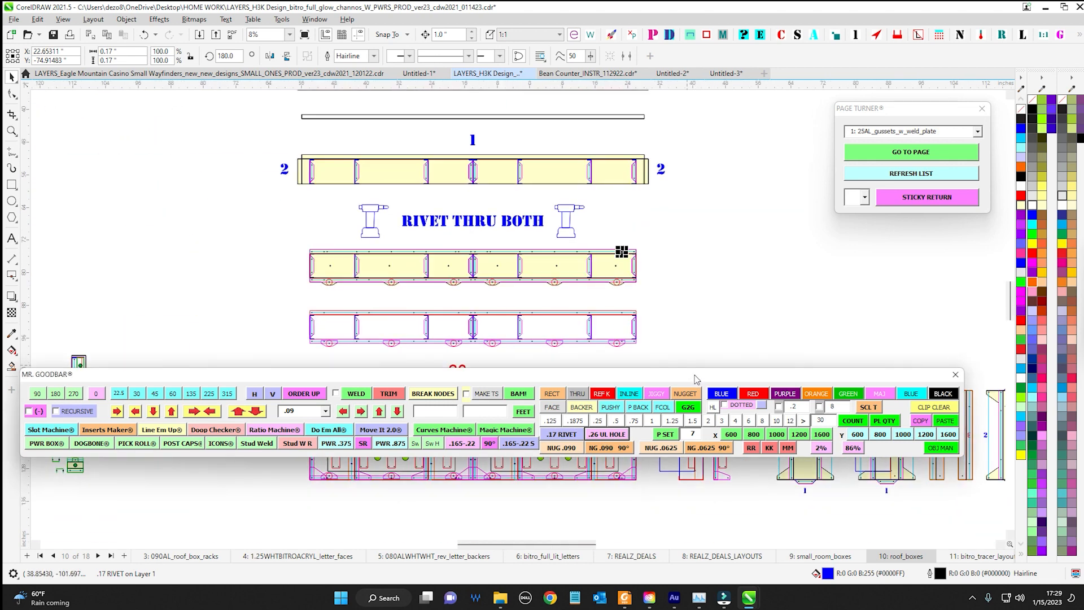
Move the Mr. Goodbar toolbar down, clear of the roof box drawings
drag(697, 378, 726, 429)
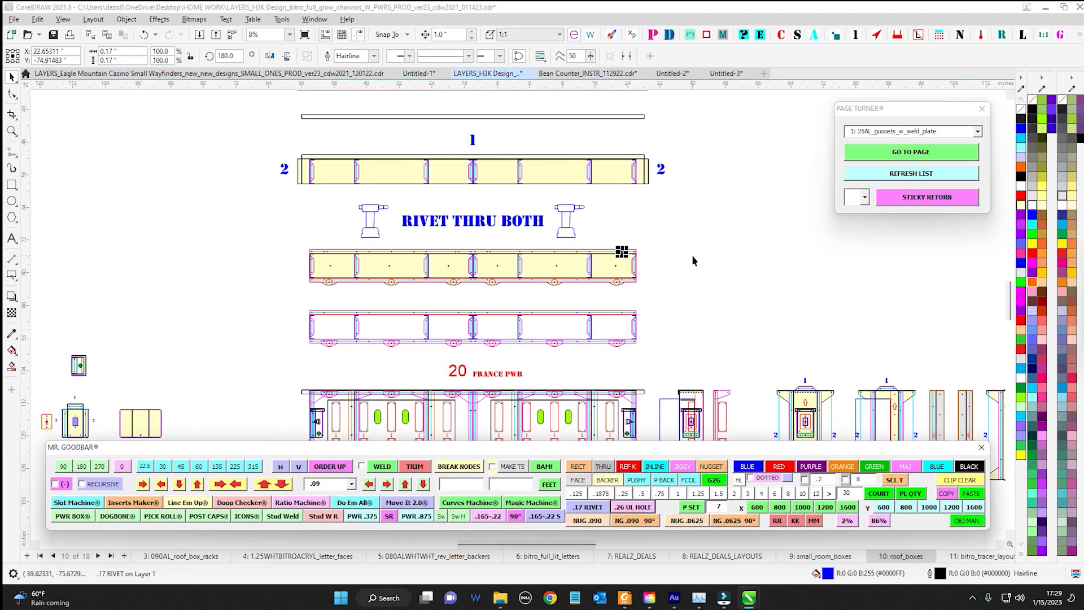
scroll(672, 257, down, 2)
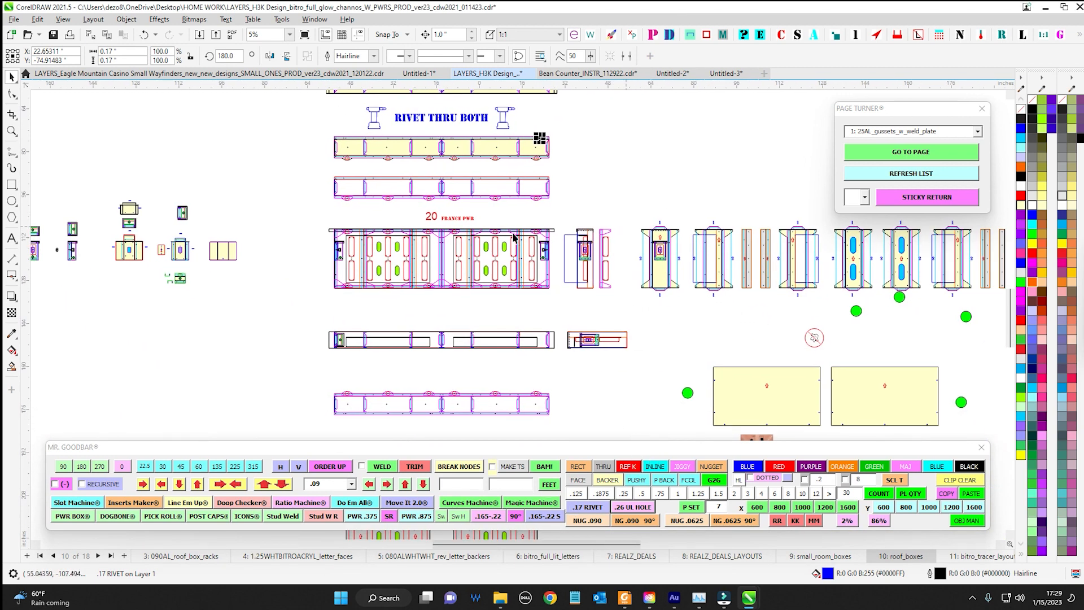
scroll(514, 238, up, 3)
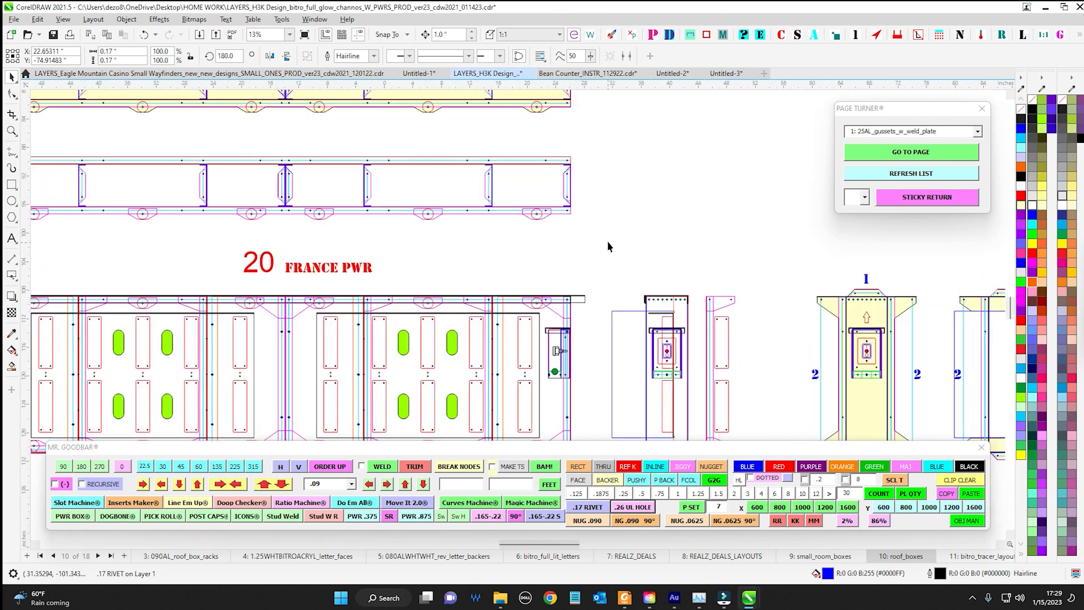
scroll(608, 243, down, 2)
scroll(551, 224, up, 1)
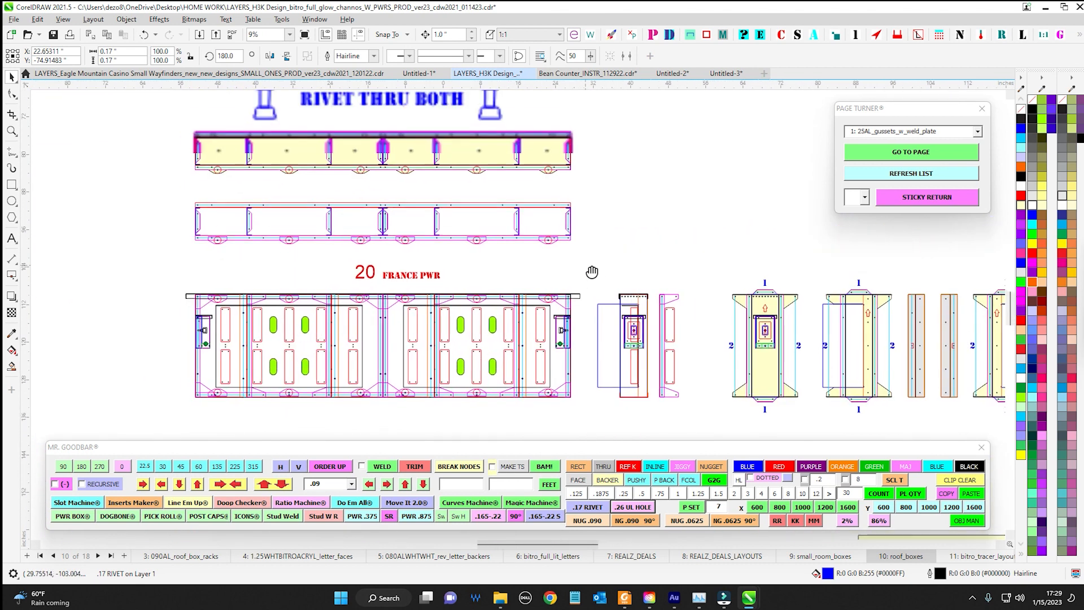
scroll(627, 226, down, 1)
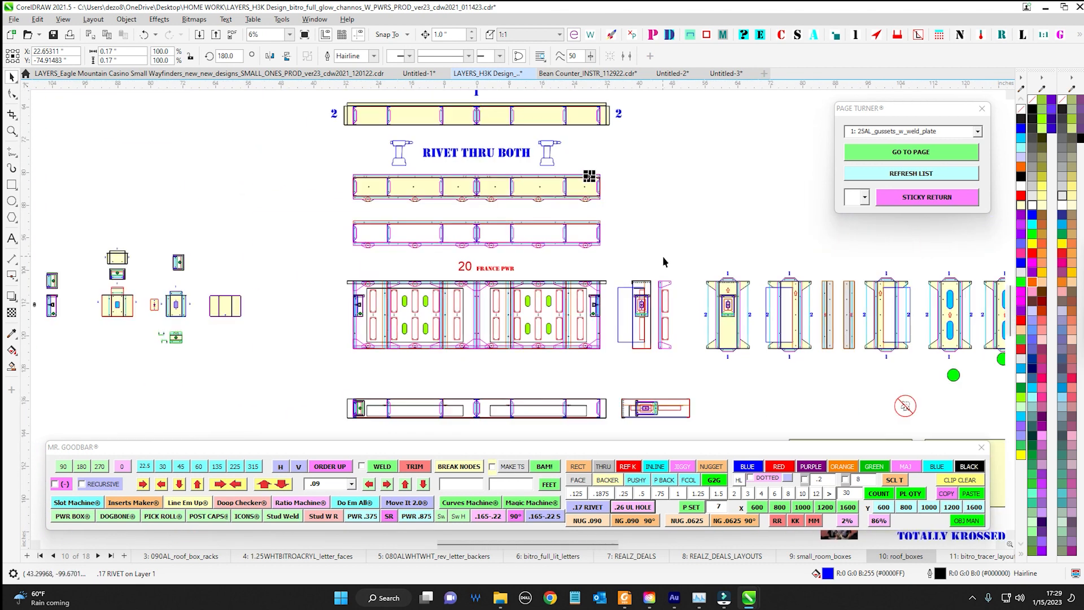
Switch to the LAYERS_Eagle Mountain Casino document and check the horizontal and vertical yellow nuggets at the green frame's upper-right corner
click(175, 77)
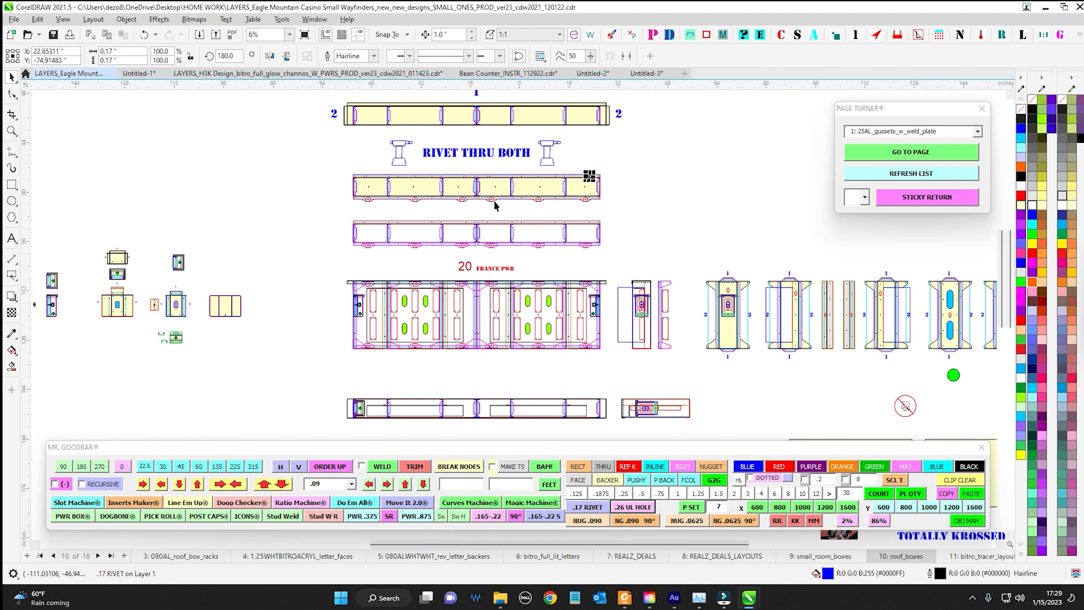
scroll(387, 308, up, 4)
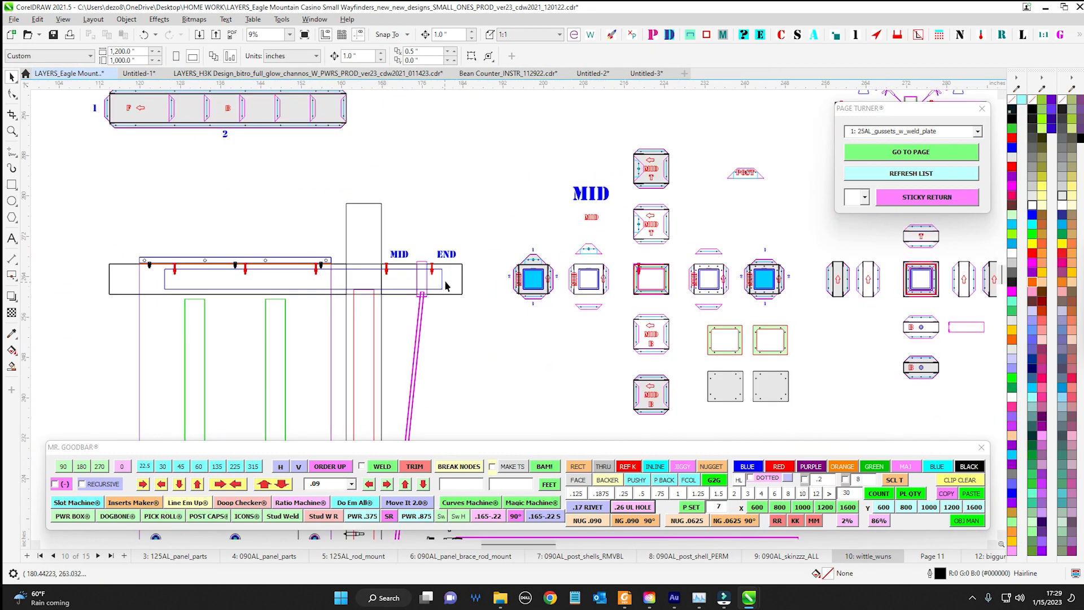
scroll(688, 271, up, 7)
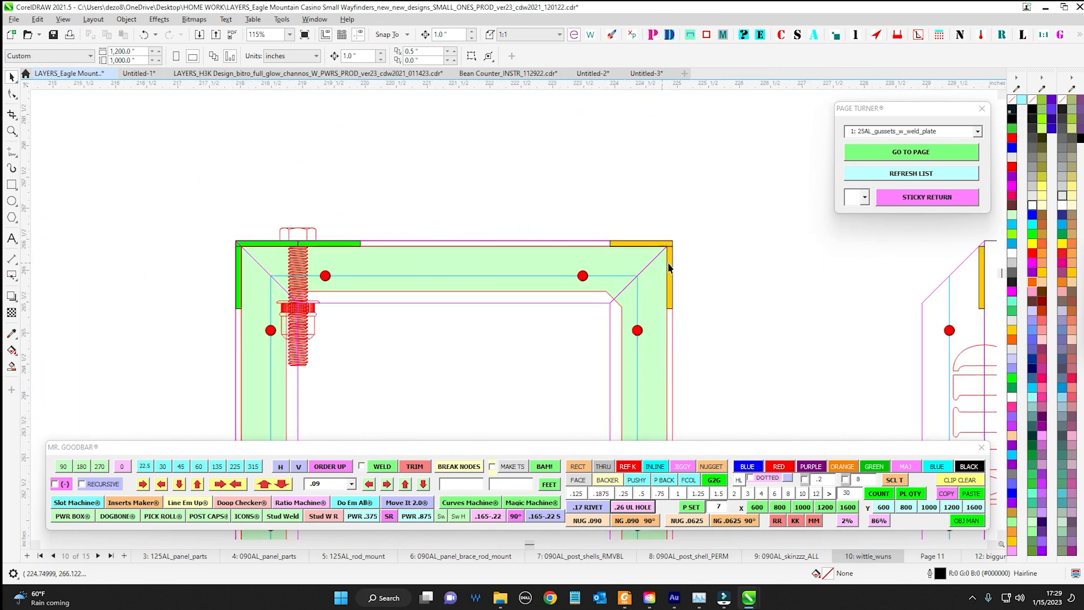
drag(509, 189, 512, 186)
drag(397, 165, 594, 216)
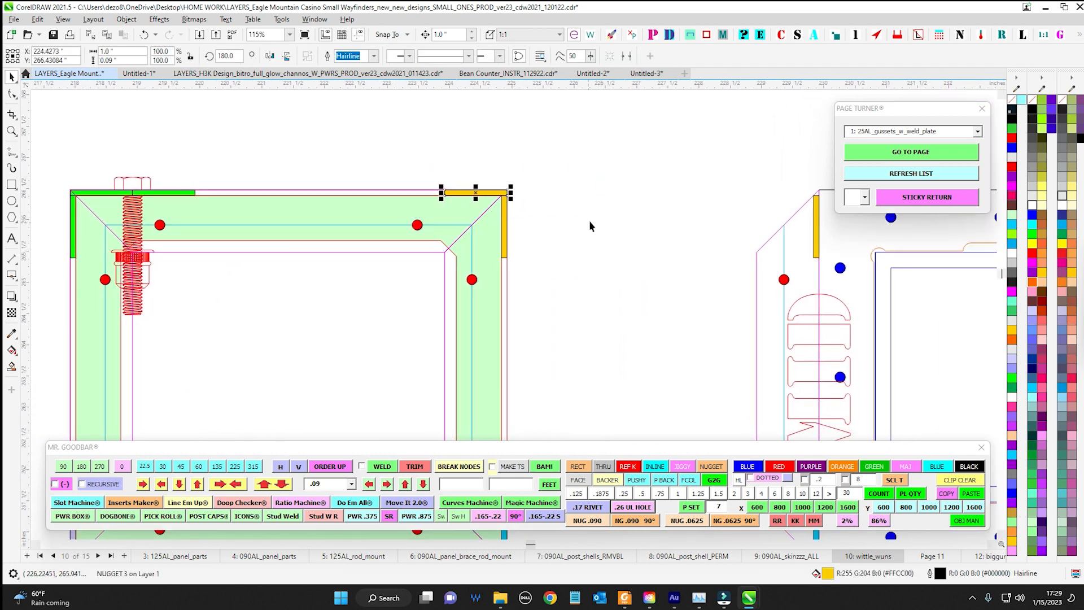
scroll(592, 217, down, 2)
drag(482, 160, 565, 250)
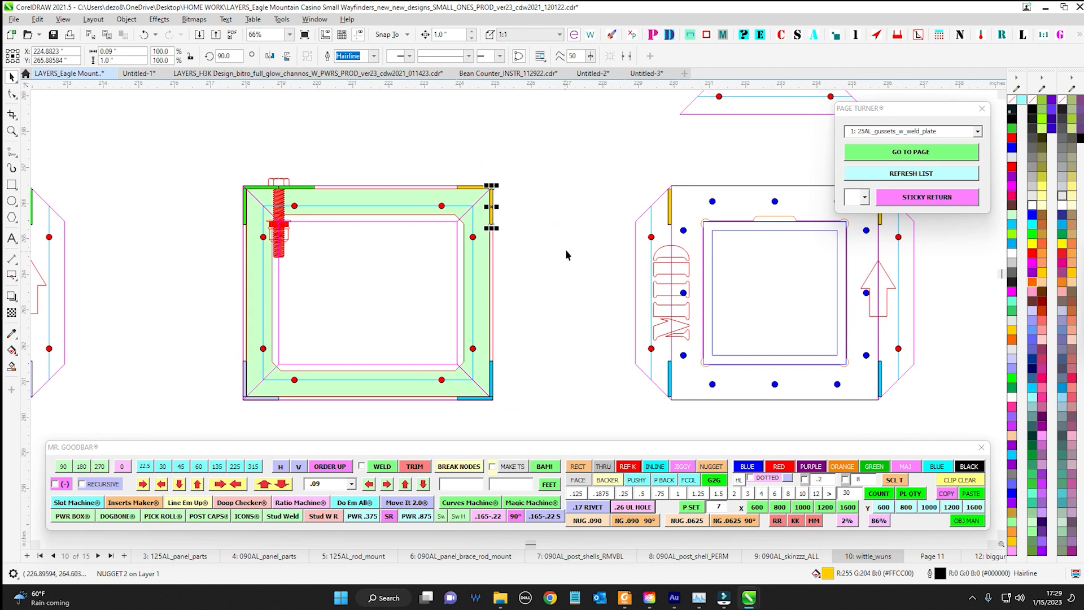
Examine the horizontal yellow nugget at the green frame's upper-right corner and the flanges around it
scroll(568, 219, down, 5)
drag(517, 113, 500, 194)
scroll(496, 195, up, 5)
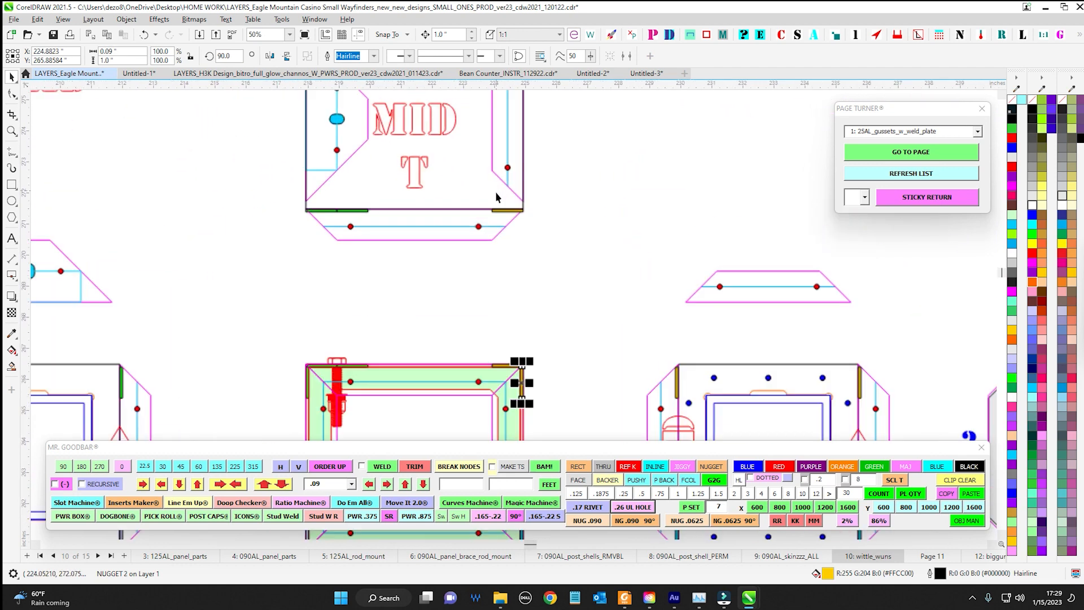
drag(550, 308, 542, 264)
scroll(539, 269, up, 1)
drag(446, 335, 585, 346)
scroll(570, 378, up, 3)
scroll(532, 313, down, 1)
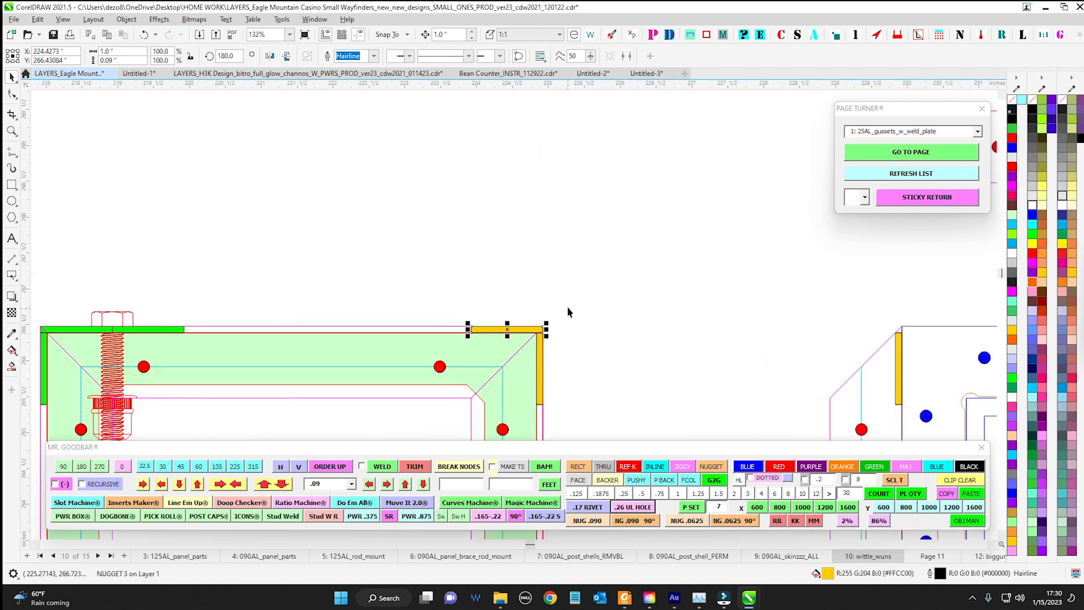
scroll(534, 332, down, 1)
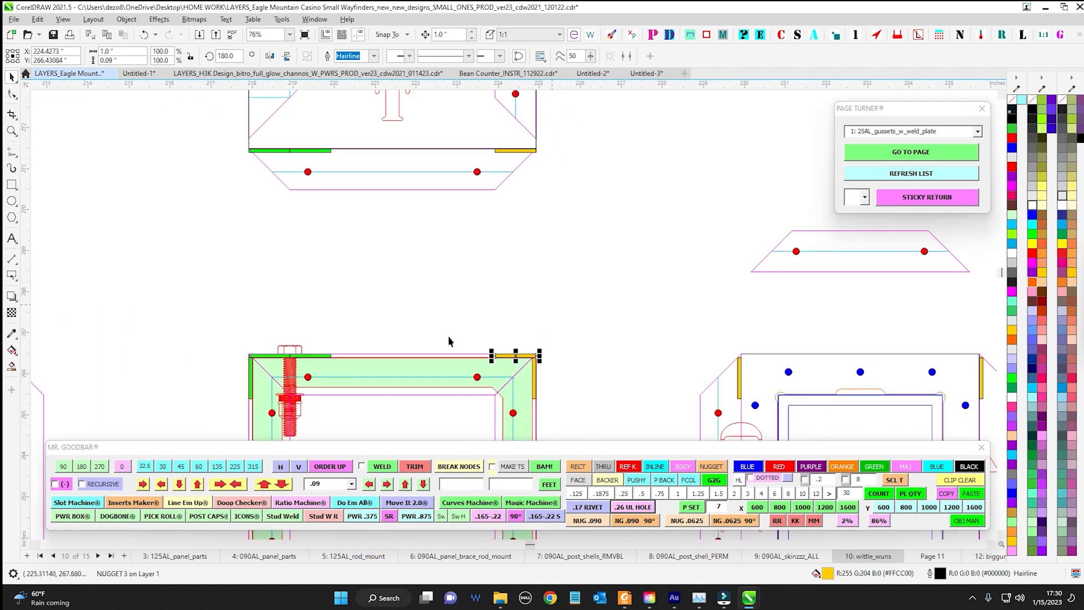
Nudge the green frame's upper flange with its nuggets and rivets up and back down
drag(198, 318, 601, 418)
key(Up)
key(Up)
key(Down)
key(Down)
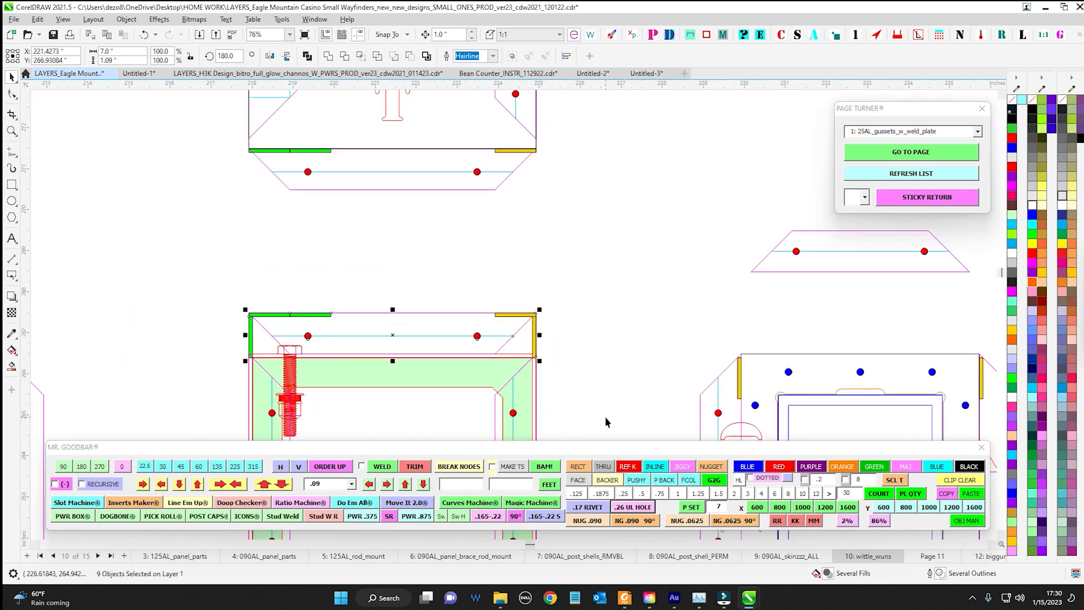
Check the yellow nuggets under the T panel's lower edge and on the upper left edge of the MID panel beside the green frame
scroll(532, 282, up, 1)
drag(533, 282, 548, 378)
scroll(502, 195, up, 4)
click(515, 166)
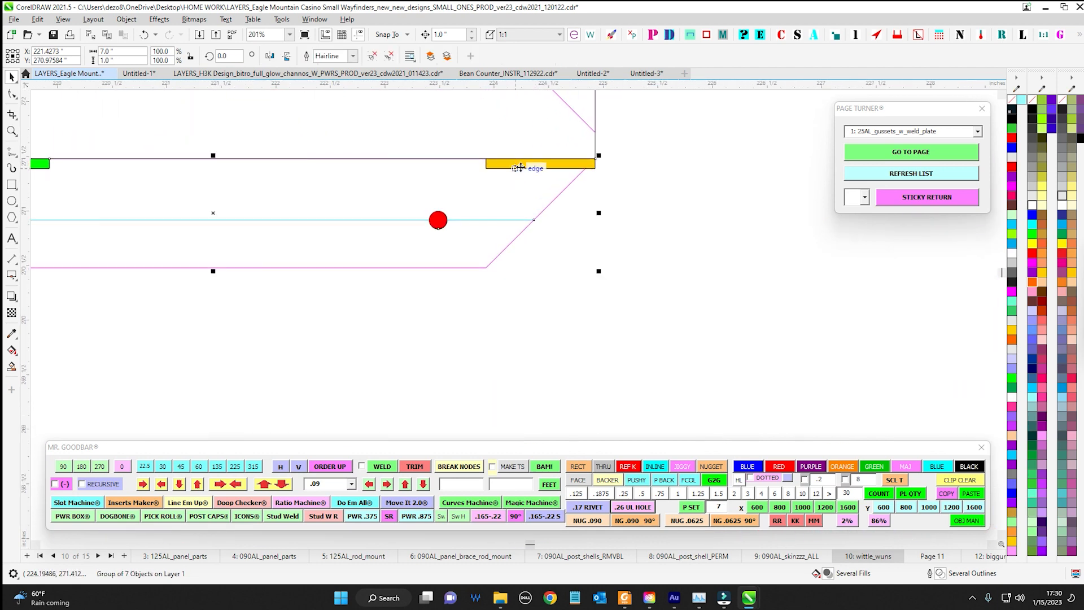
scroll(516, 170, down, 3)
click(560, 225)
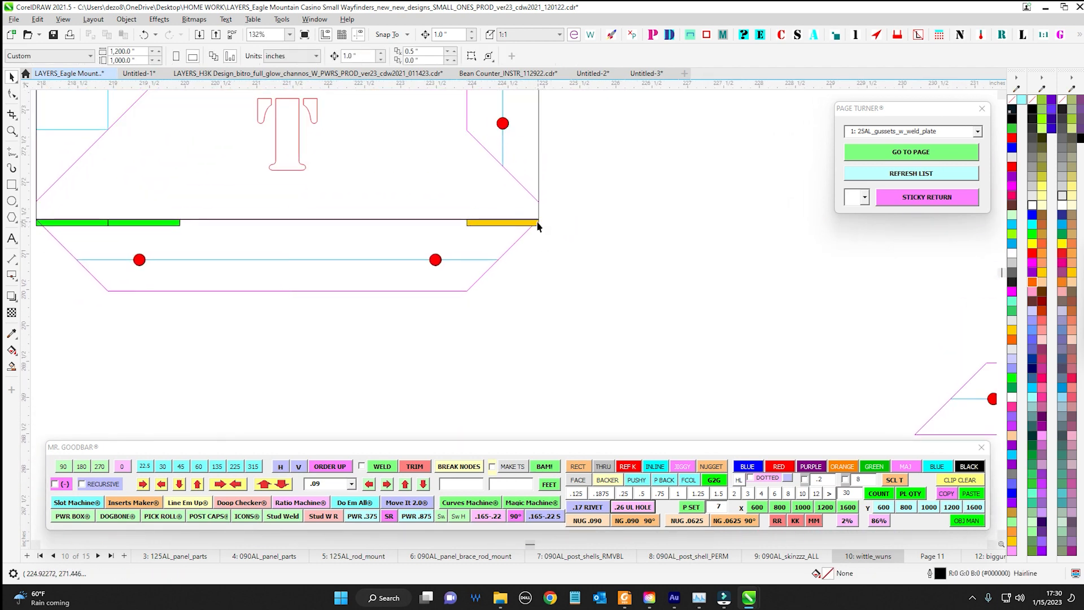
scroll(552, 284, down, 4)
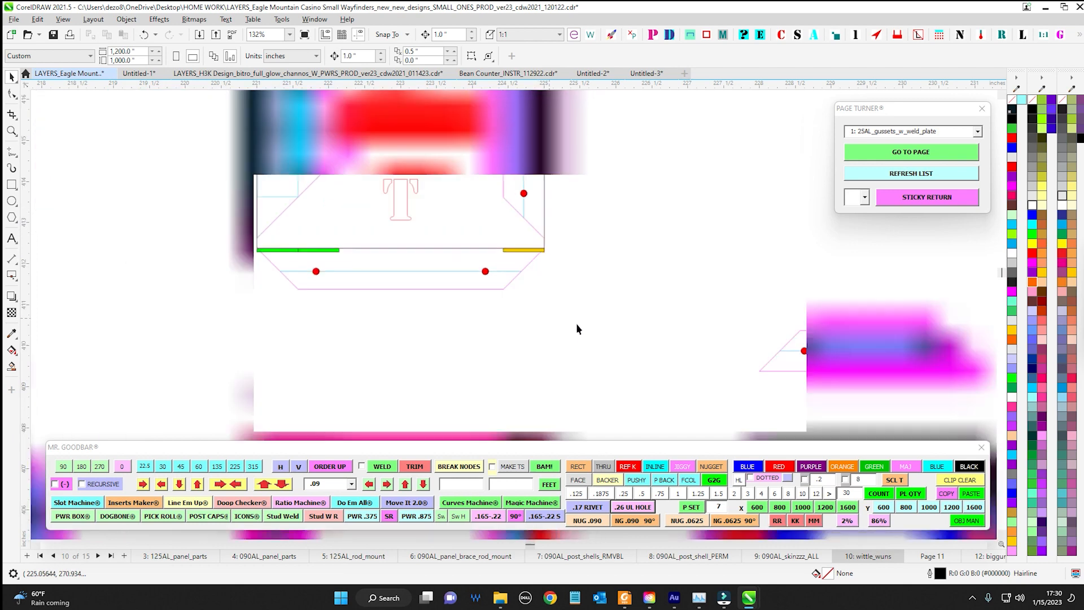
drag(632, 424, 582, 265)
drag(672, 249, 582, 164)
scroll(583, 164, up, 9)
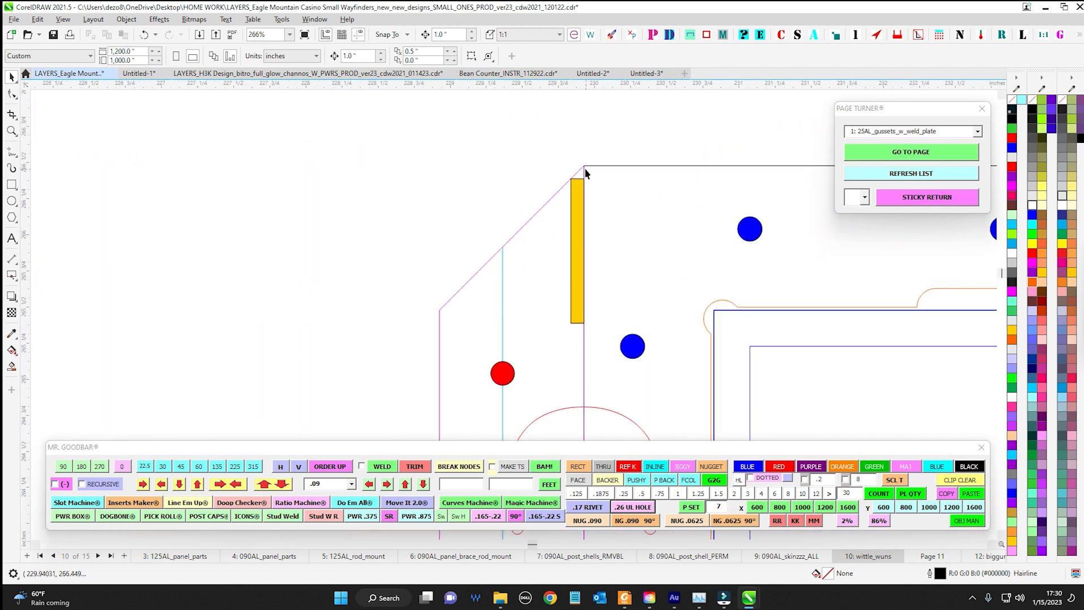
scroll(584, 183, up, 4)
click(580, 185)
scroll(628, 203, down, 12)
scroll(405, 211, up, 3)
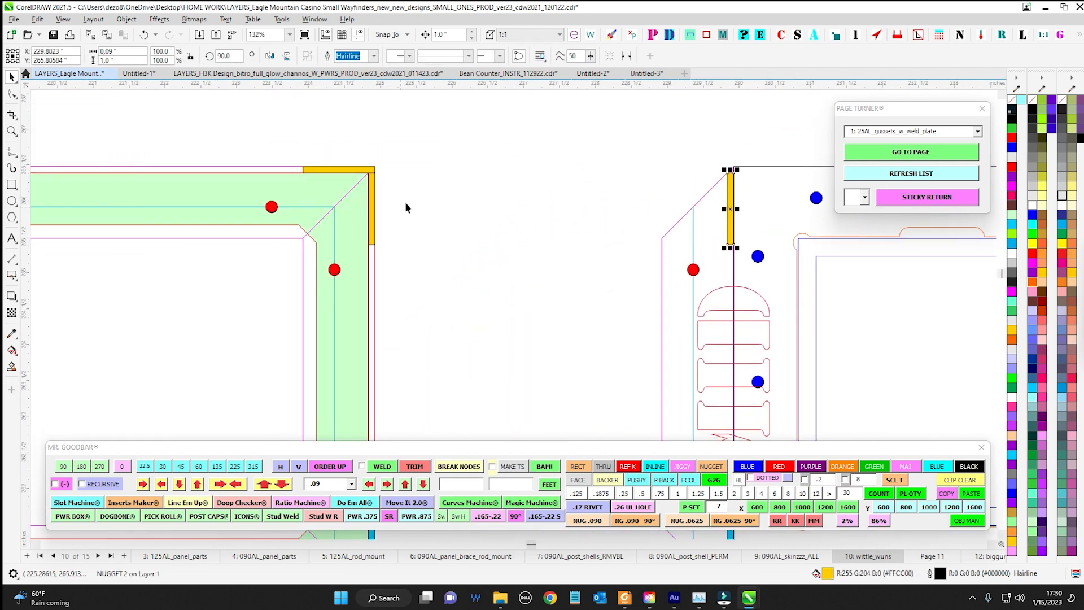
Compare the green frame's vertical yellow nugget with the one at the upper-left corner of the grey THRU SHAPE panel
click(372, 182)
drag(577, 159, 288, 171)
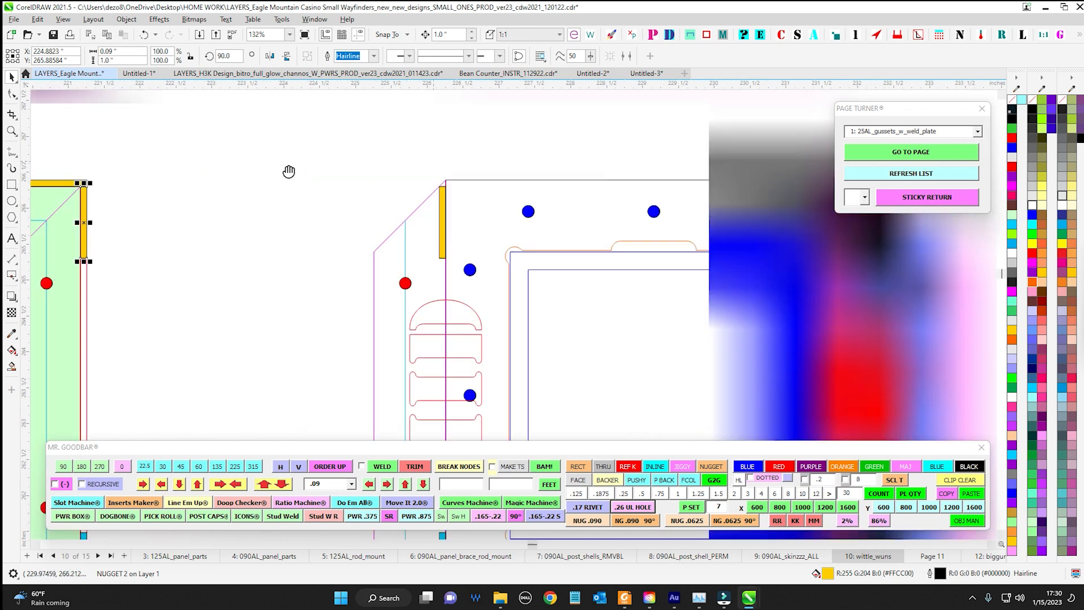
scroll(452, 215, down, 3)
scroll(652, 204, up, 9)
scroll(668, 224, down, 4)
drag(694, 235, 158, 211)
scroll(616, 178, up, 5)
drag(634, 171, 593, 186)
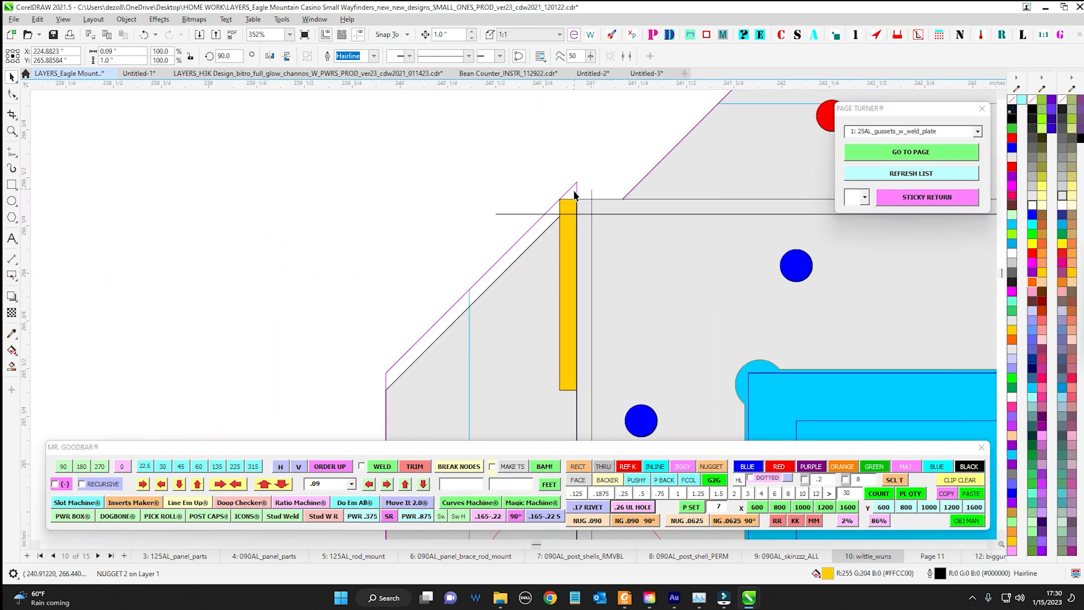
click(592, 205)
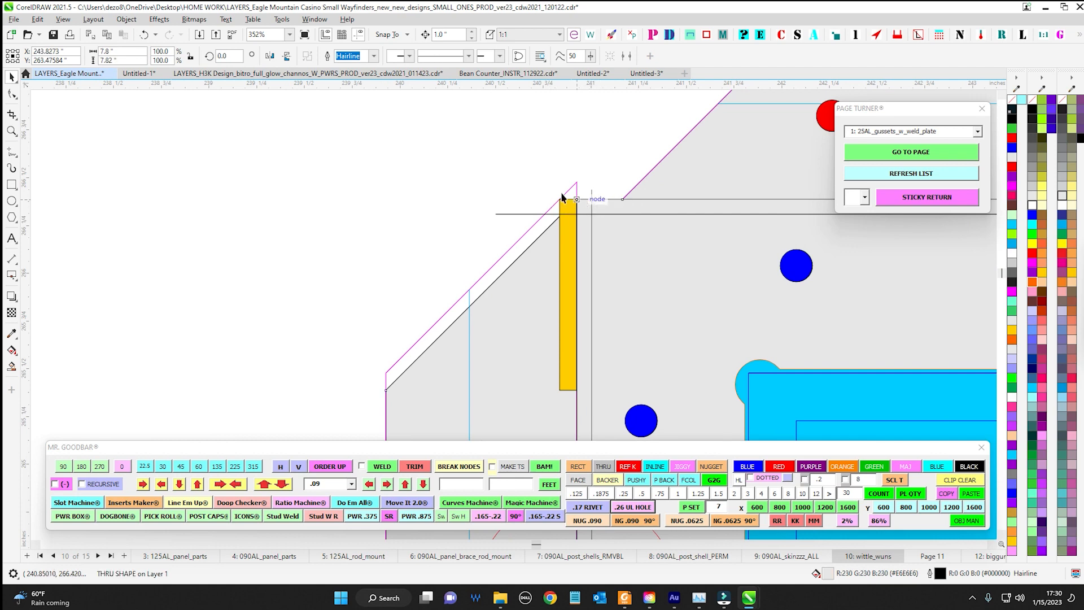
scroll(552, 186, down, 3)
scroll(561, 175, up, 4)
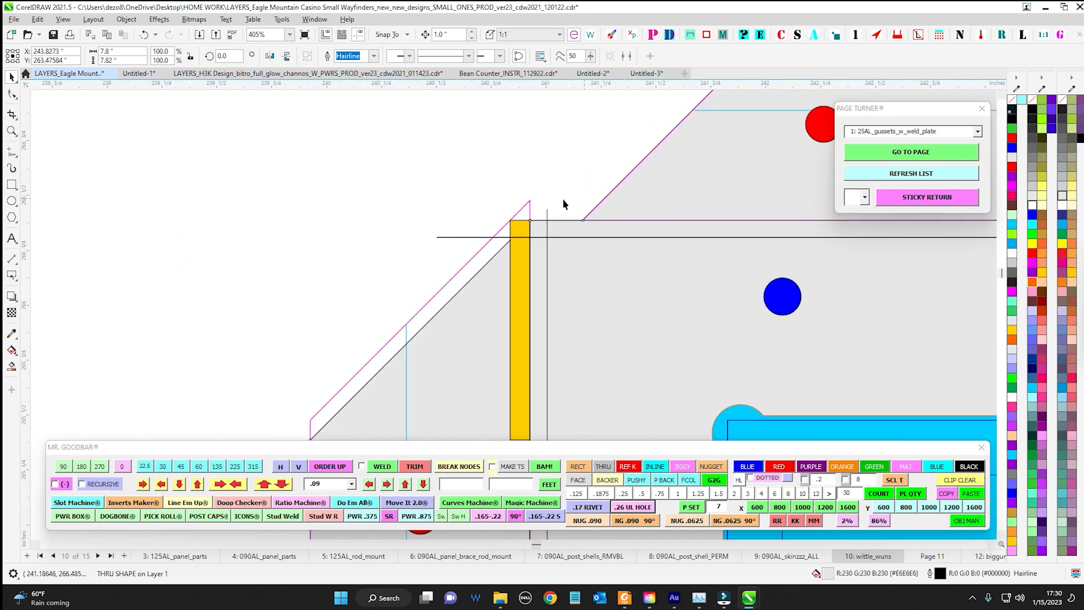
Nudge the green frame's horizontal yellow nugget sideways and its vertical yellow nugget down, returning each to its place
scroll(572, 205, down, 6)
drag(328, 156, 659, 261)
scroll(491, 170, up, 1)
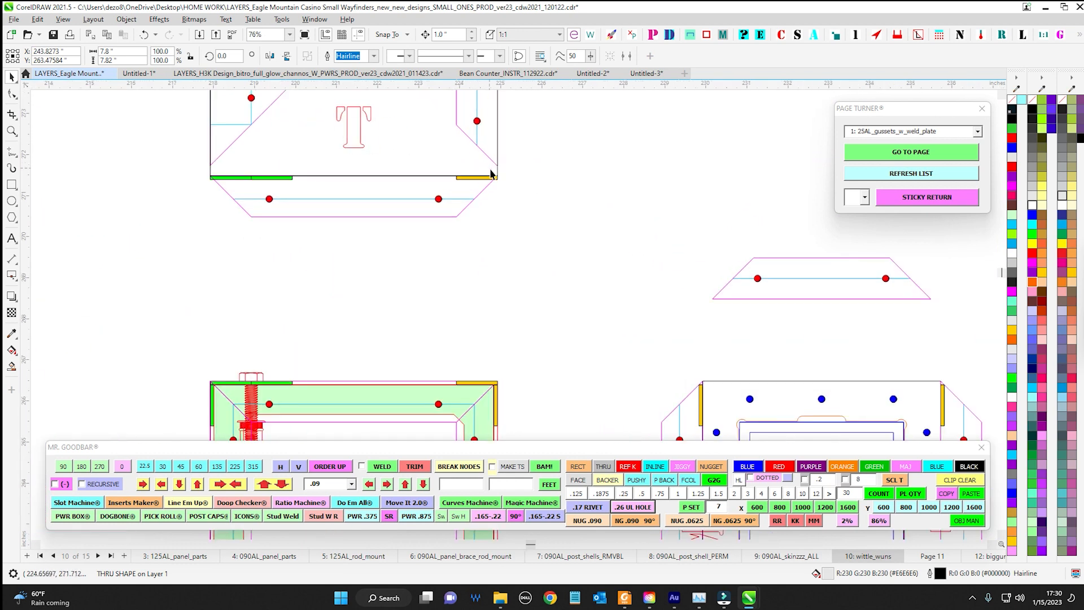
scroll(490, 172, up, 4)
scroll(522, 243, down, 6)
scroll(477, 300, up, 11)
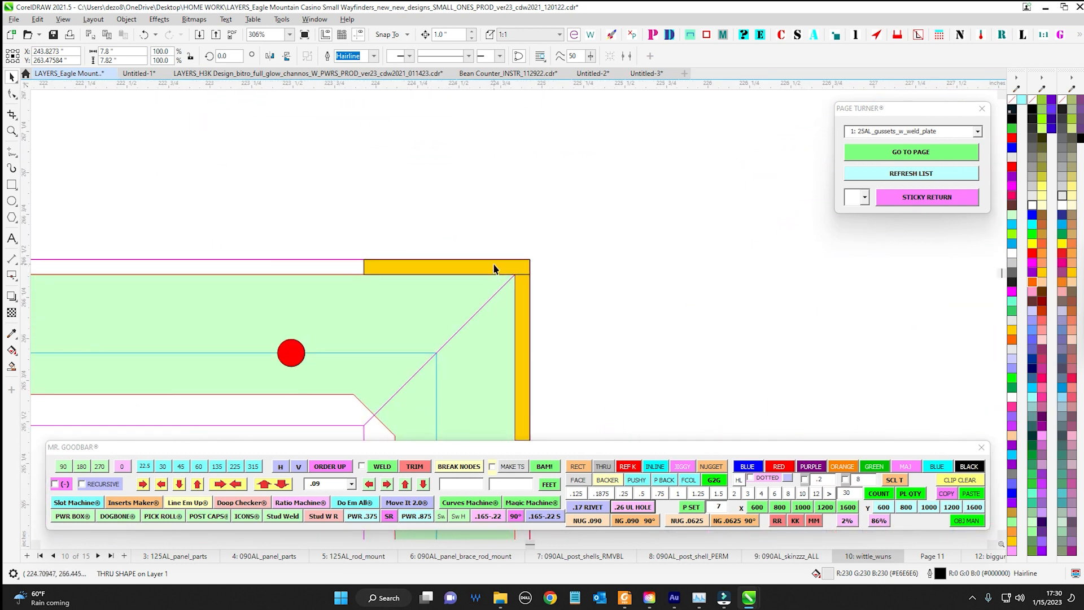
click(494, 269)
key(Right)
key(Left)
key(Left)
key(Right)
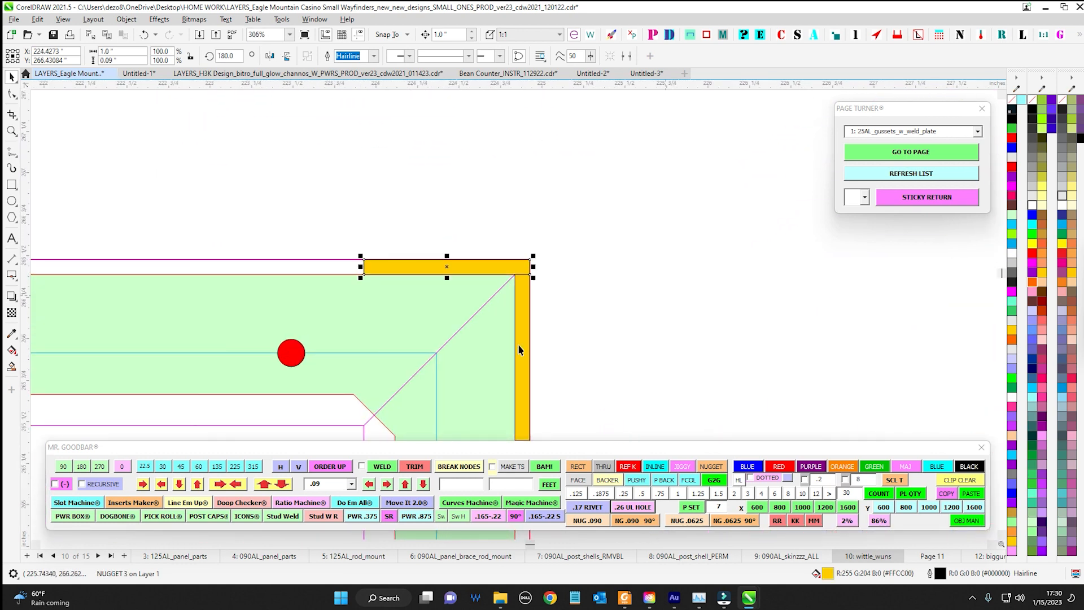
click(524, 328)
key(Down)
key(Up)
Insert a horizontal .090 nugget and a 90° .090 nugget near the green frame's lower-right corner
scroll(640, 301, down, 7)
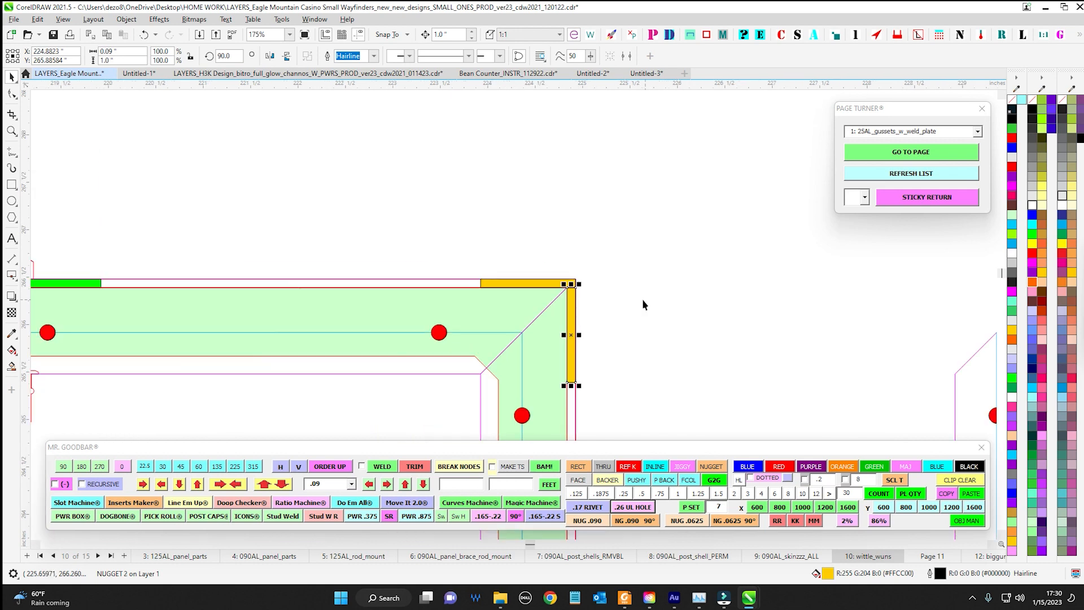
scroll(693, 298, down, 2)
click(693, 298)
scroll(547, 230, up, 2)
scroll(416, 229, down, 2)
scroll(417, 228, up, 3)
drag(606, 176, 457, 163)
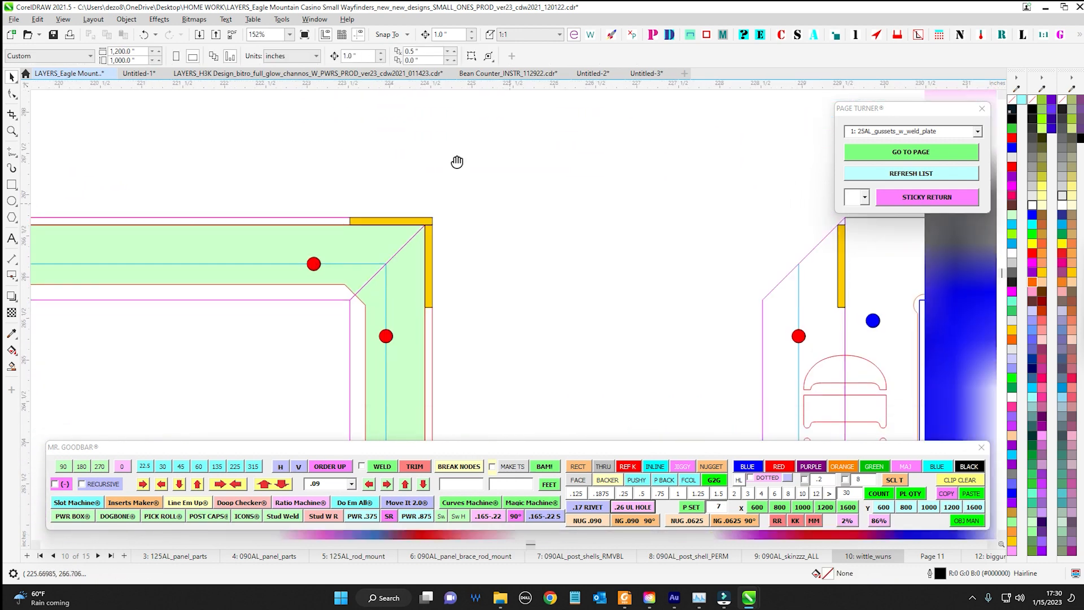
scroll(429, 170, down, 2)
scroll(429, 260, up, 3)
click(588, 520)
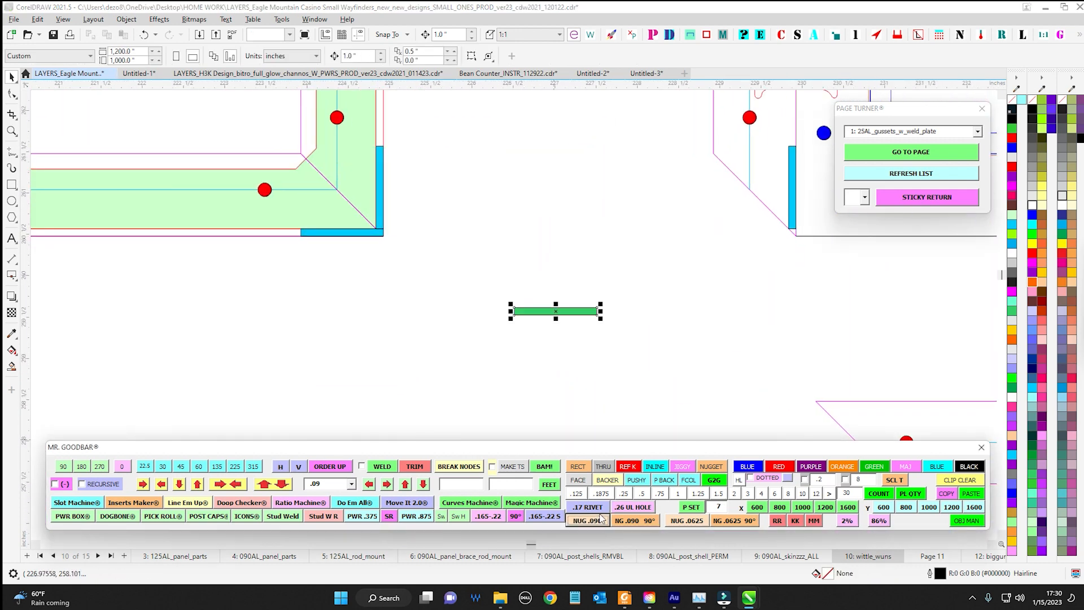
click(643, 523)
Place the vertical .090 nugget to the right of the green frame's lower-right corner and the horizontal one below it
drag(559, 311, 412, 185)
drag(477, 254, 715, 371)
drag(554, 311, 318, 262)
drag(552, 305, 427, 259)
click(426, 261)
Insert a horizontal .0625 nugget and a 90° .0625 nugget beside it, clear of the panels
click(685, 522)
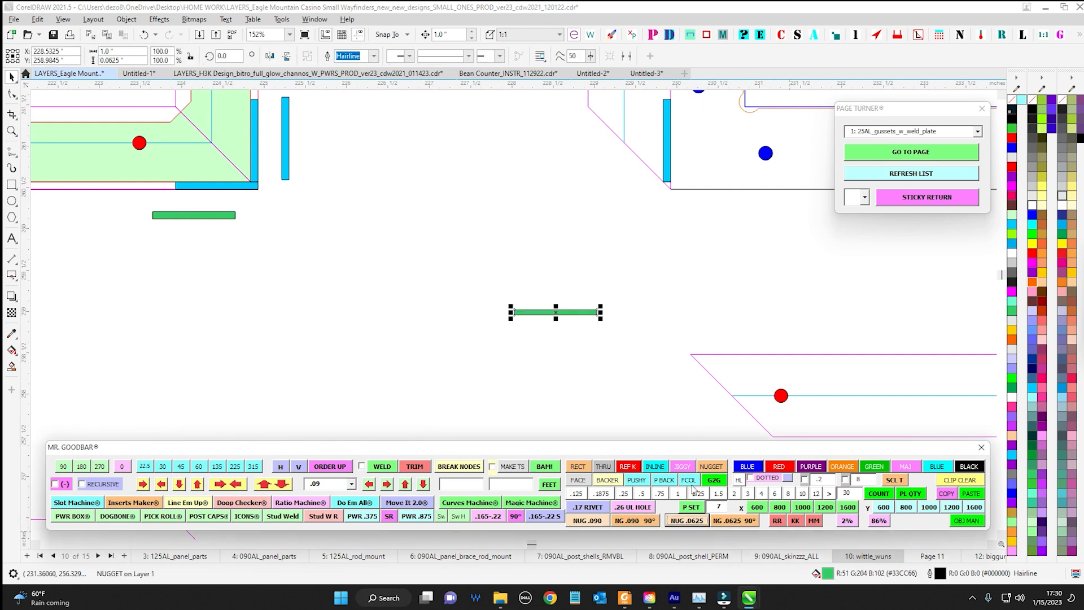
scroll(504, 278, up, 2)
drag(504, 280, 607, 347)
click(732, 522)
scroll(544, 257, down, 4)
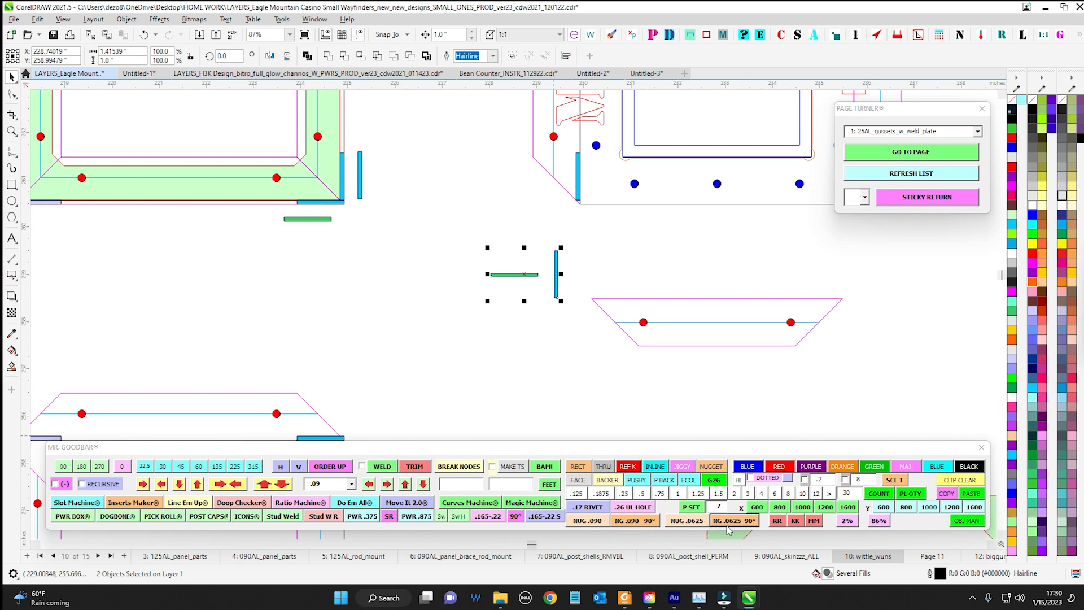
scroll(359, 160, up, 1)
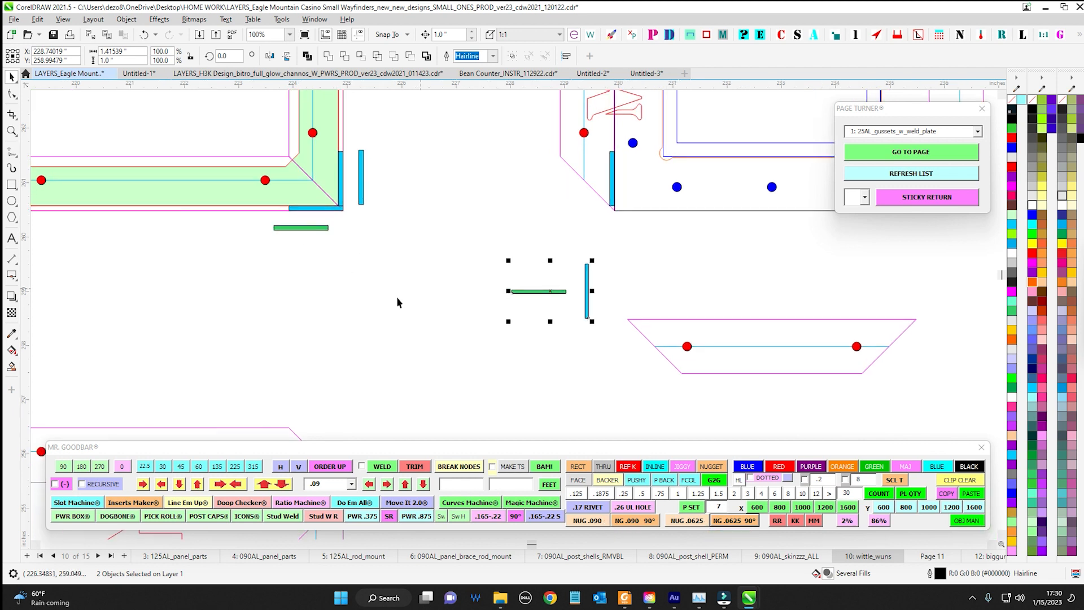
Move the Mr. Goodbar toolbar up, just below the two .0625 nuggets
drag(501, 381, 556, 361)
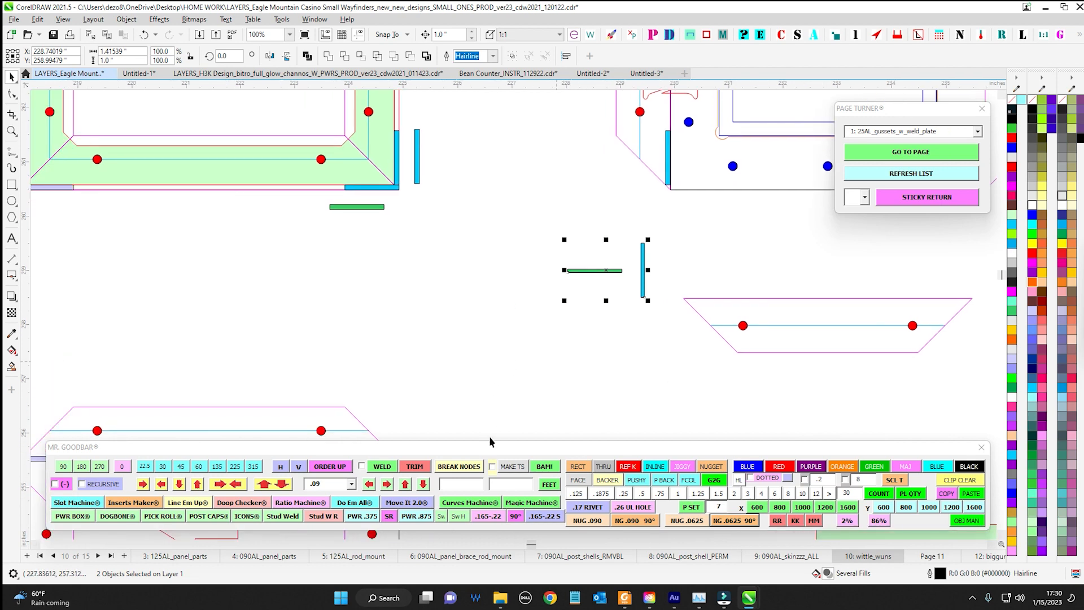
drag(490, 443, 492, 364)
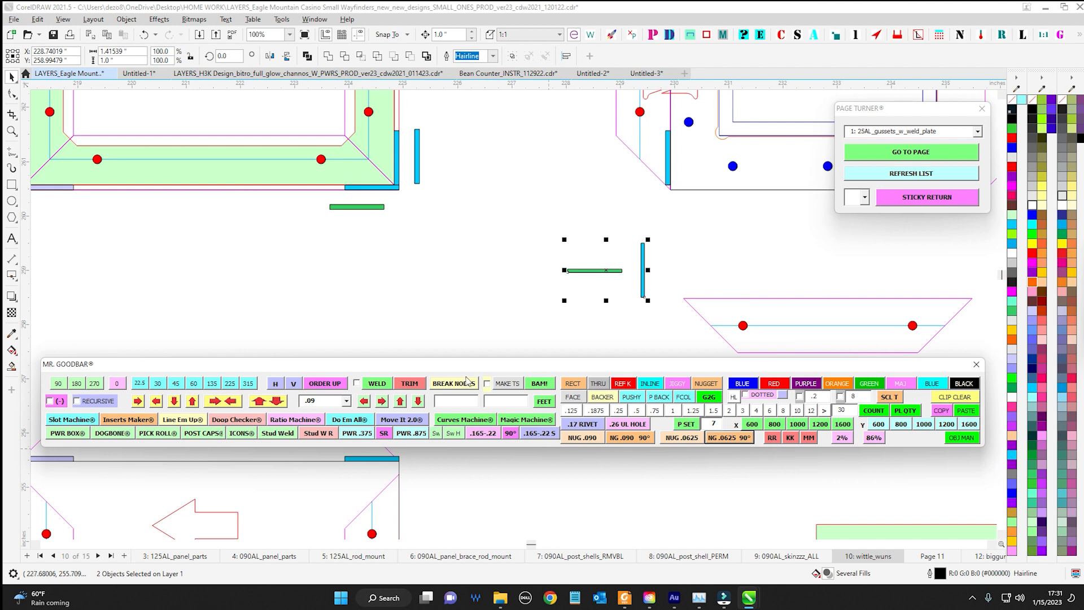
drag(451, 300, 479, 313)
drag(416, 365, 450, 360)
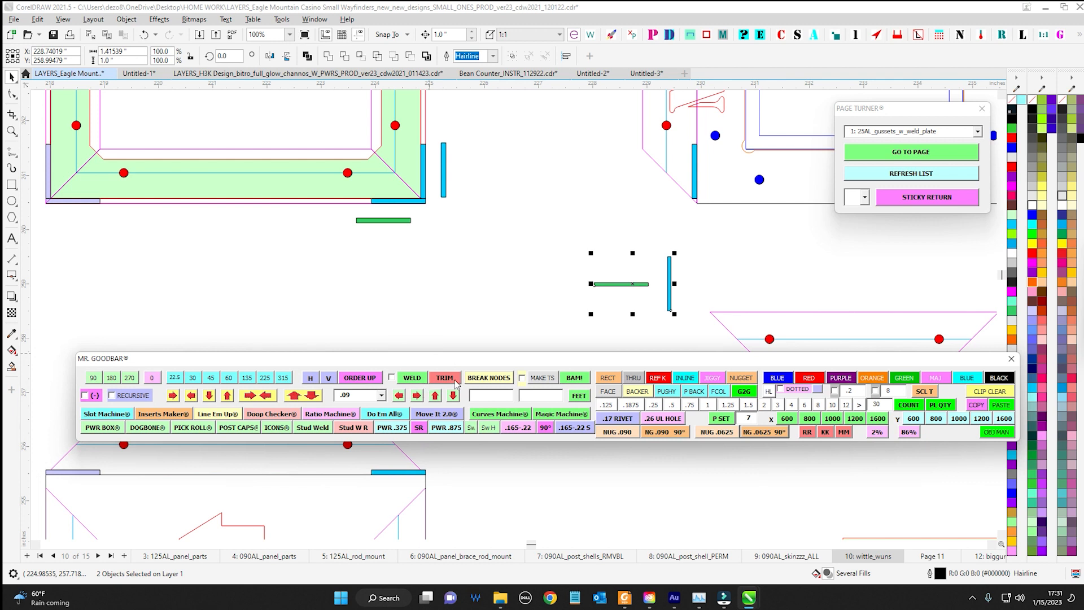
Check the horizontal .0625 nugget's size and select both .0625 nuggets together
scroll(616, 257, up, 1)
drag(615, 257, 429, 204)
scroll(429, 204, up, 1)
click(449, 203)
click(479, 261)
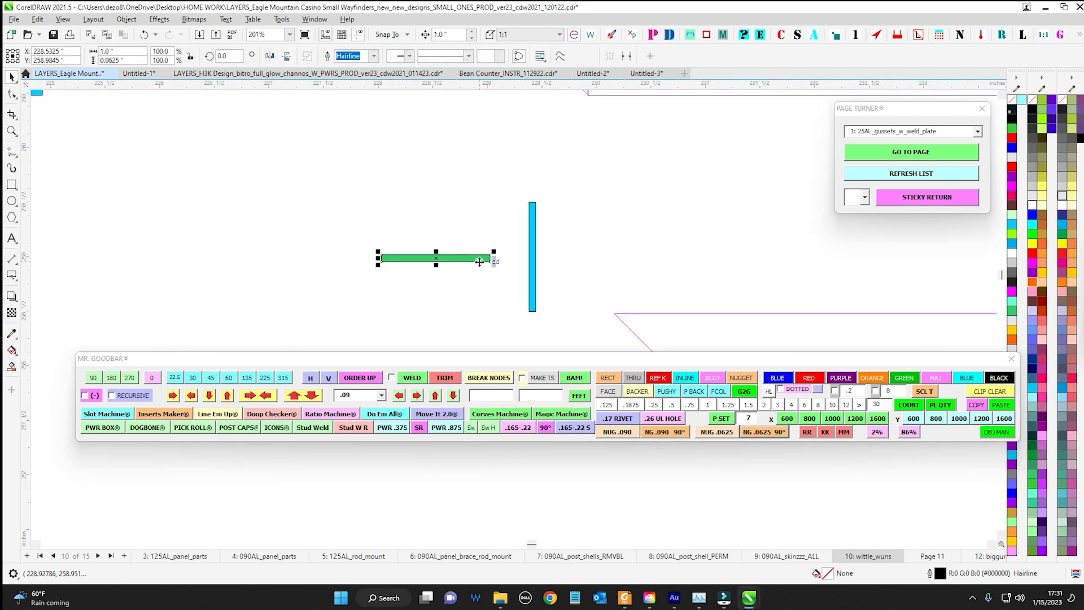
drag(325, 152, 569, 335)
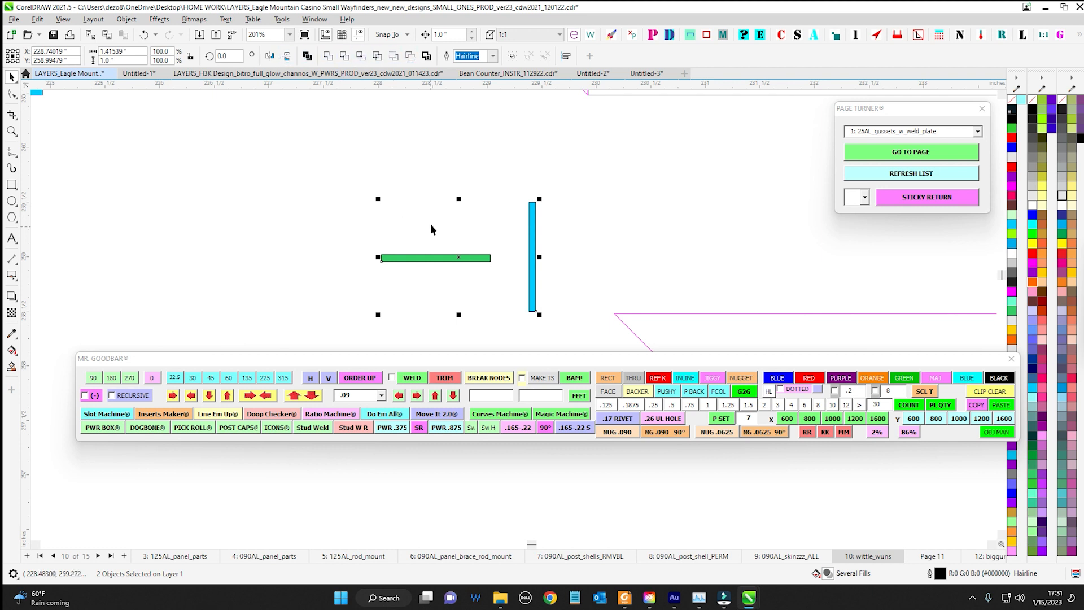
drag(356, 158, 580, 335)
click(392, 378)
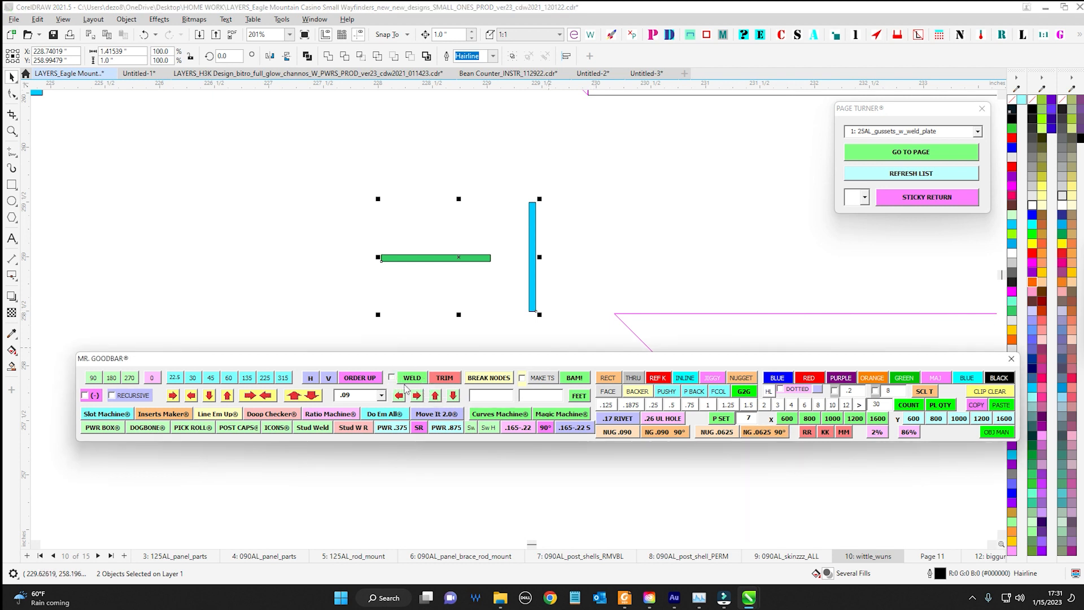
Move the vertical .0625 nugget onto the right end of the horizontal one and trim away the overlap
click(446, 378)
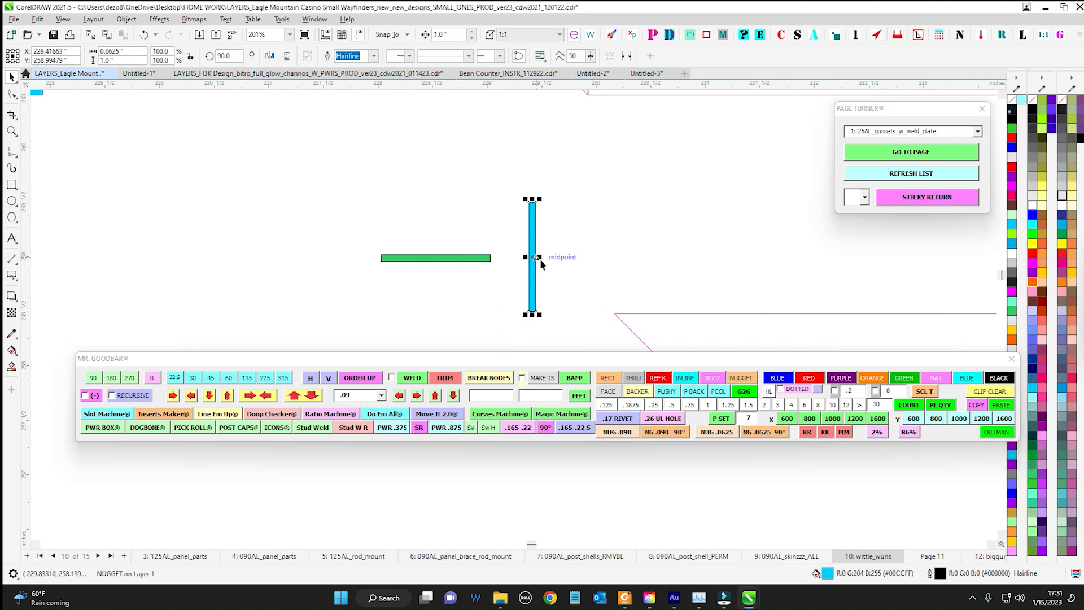
drag(495, 263, 495, 263)
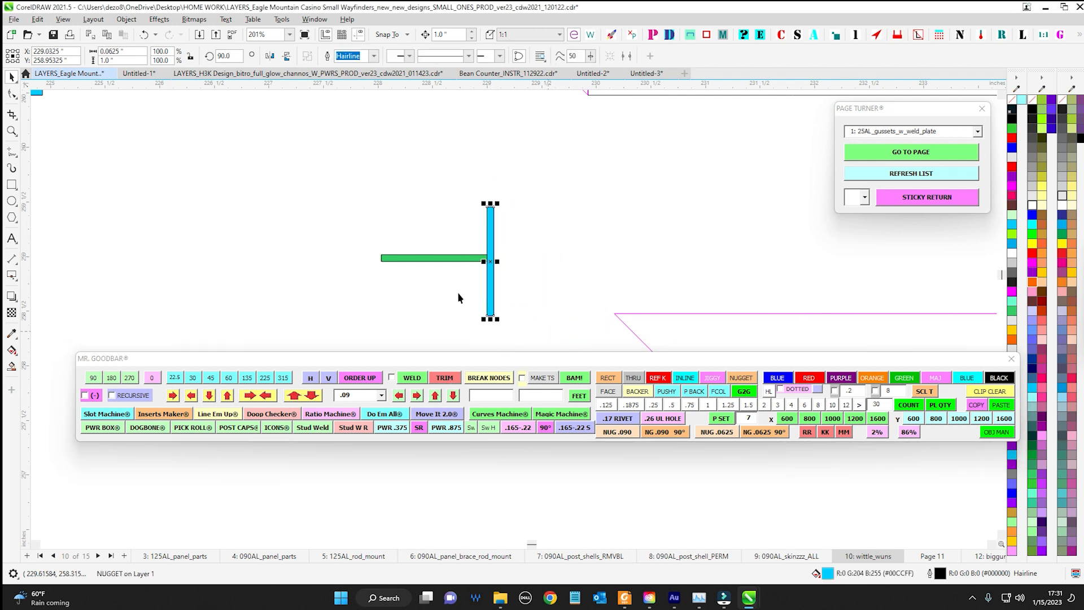
shift+click(431, 259)
click(446, 379)
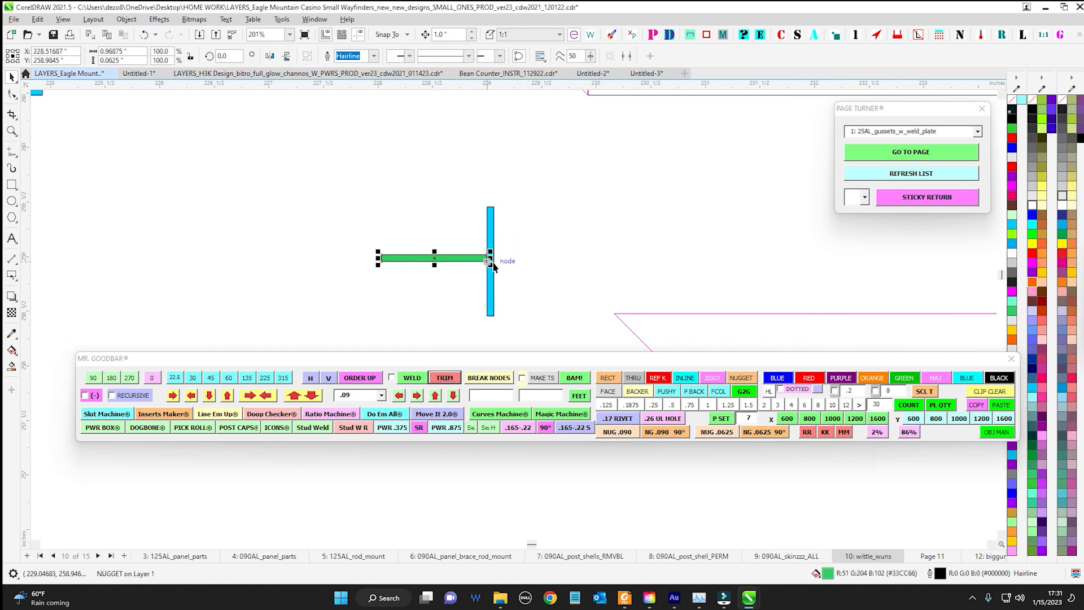
Bring the green INLINE .09 frame to the front, over its rivets and guide lines
scroll(494, 281, down, 5)
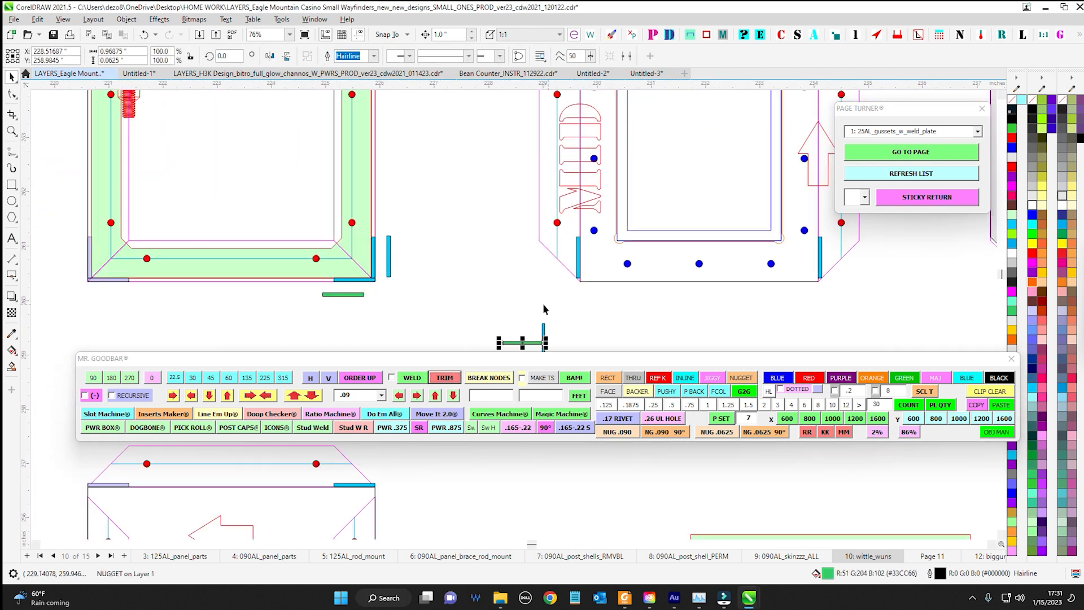
scroll(452, 291, up, 1)
click(403, 243)
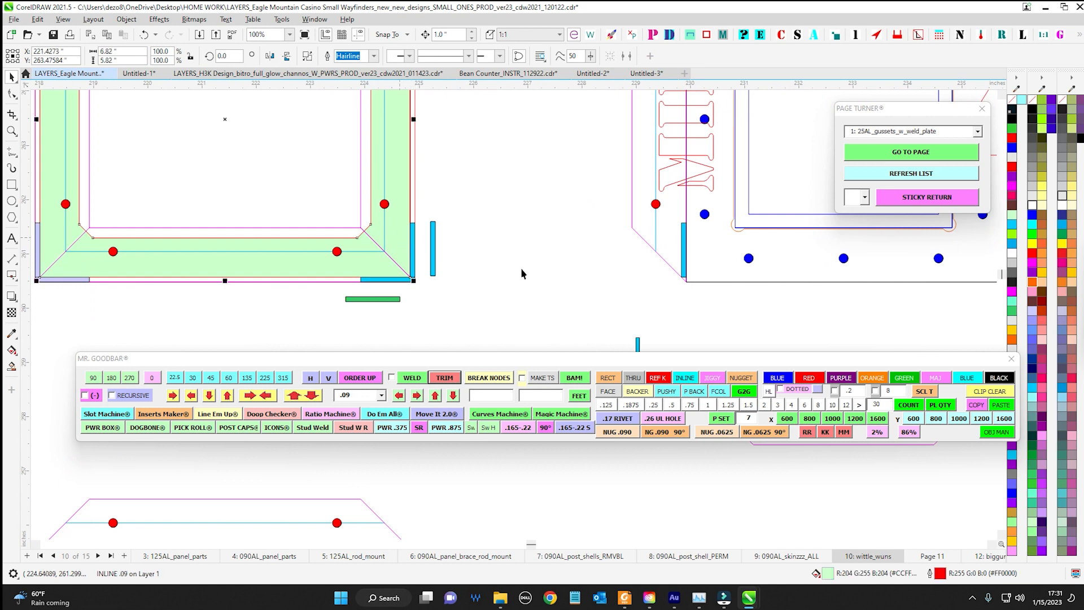
key(shift+Page_Down)
key(shift+Page_Up)
scroll(515, 270, down, 2)
drag(515, 270, 621, 319)
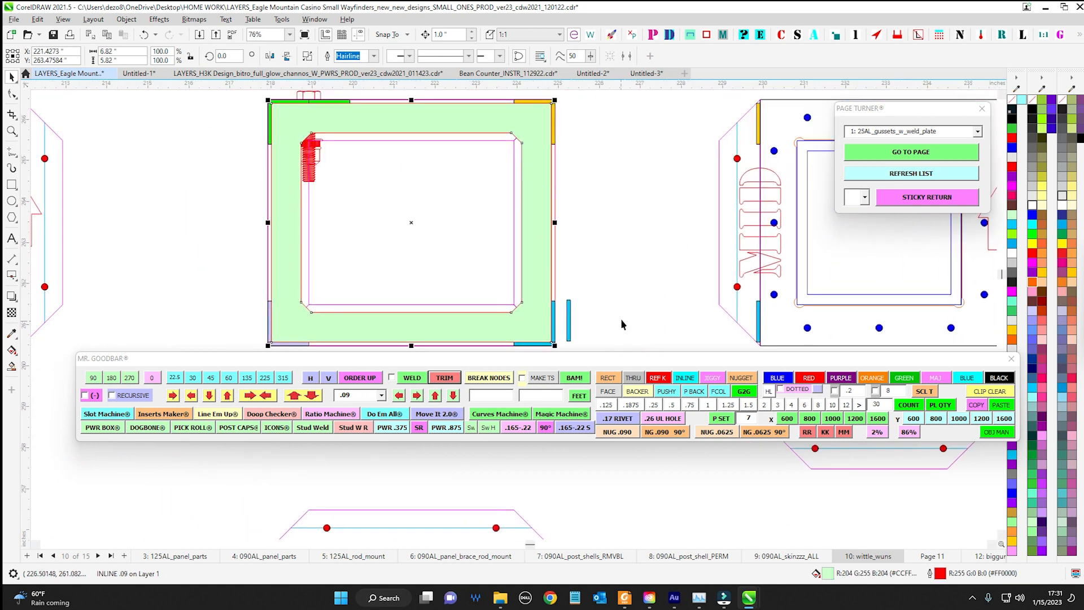
scroll(622, 318, down, 1)
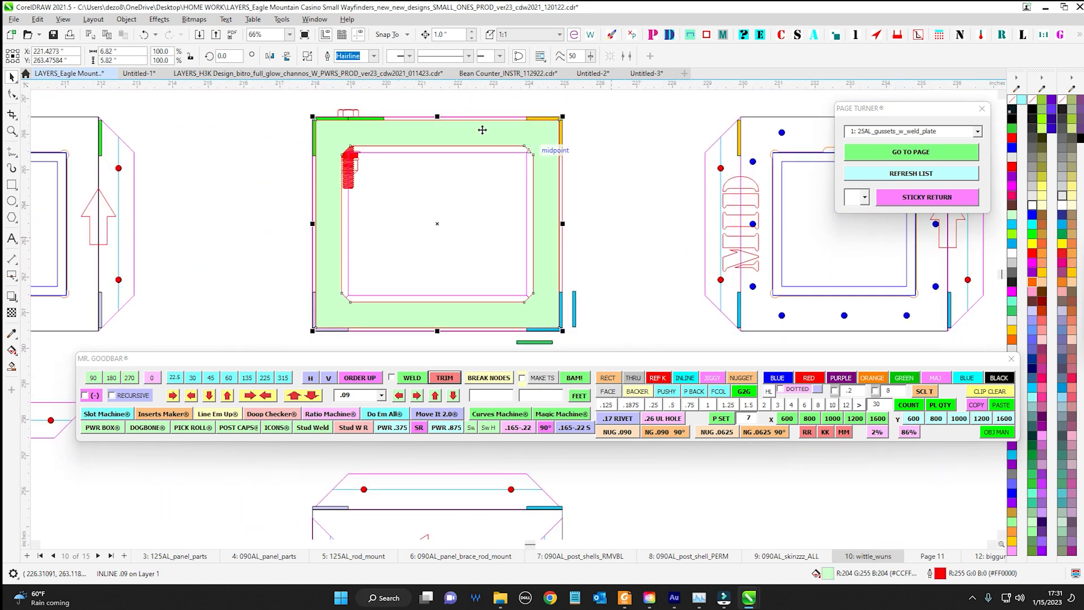
Send the green INLINE .09 frame to the back, behind its rivets and guide lines
key(shift+Page_Down)
click(642, 161)
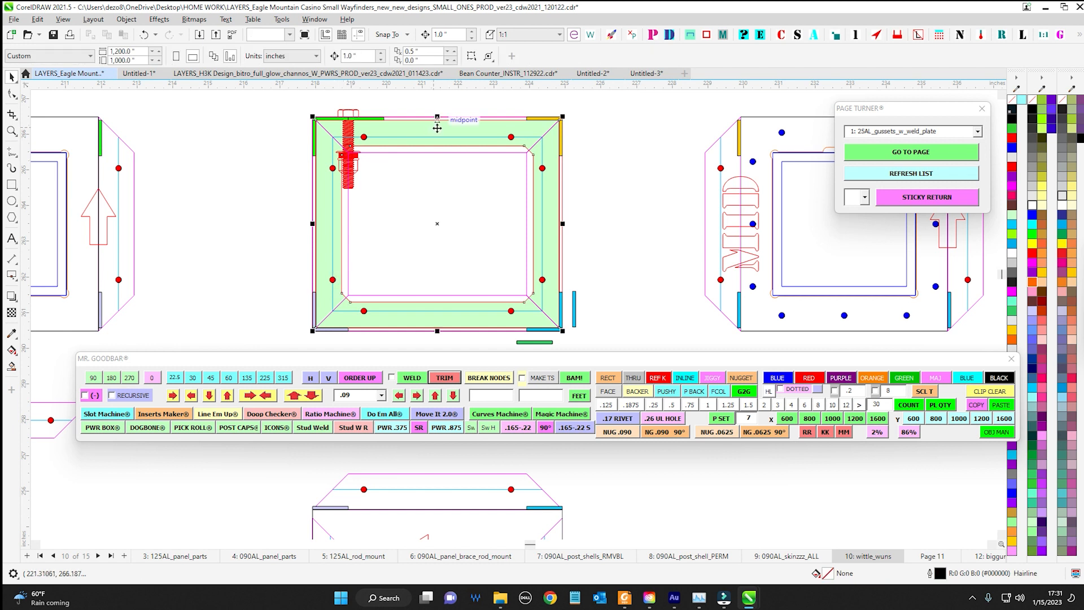
key(ctrl+z)
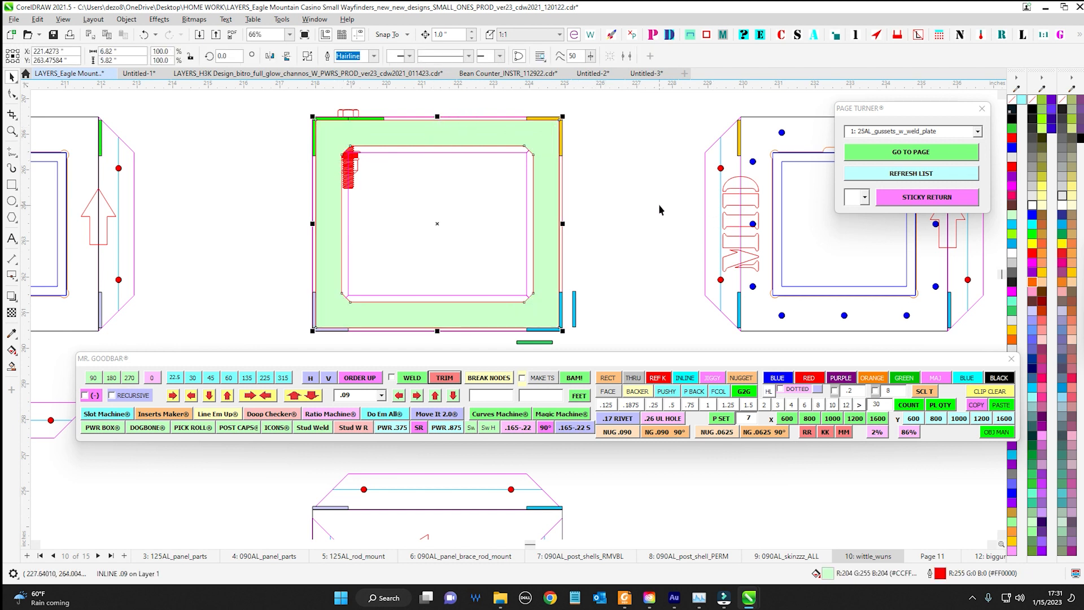
key(shift+Page_Down)
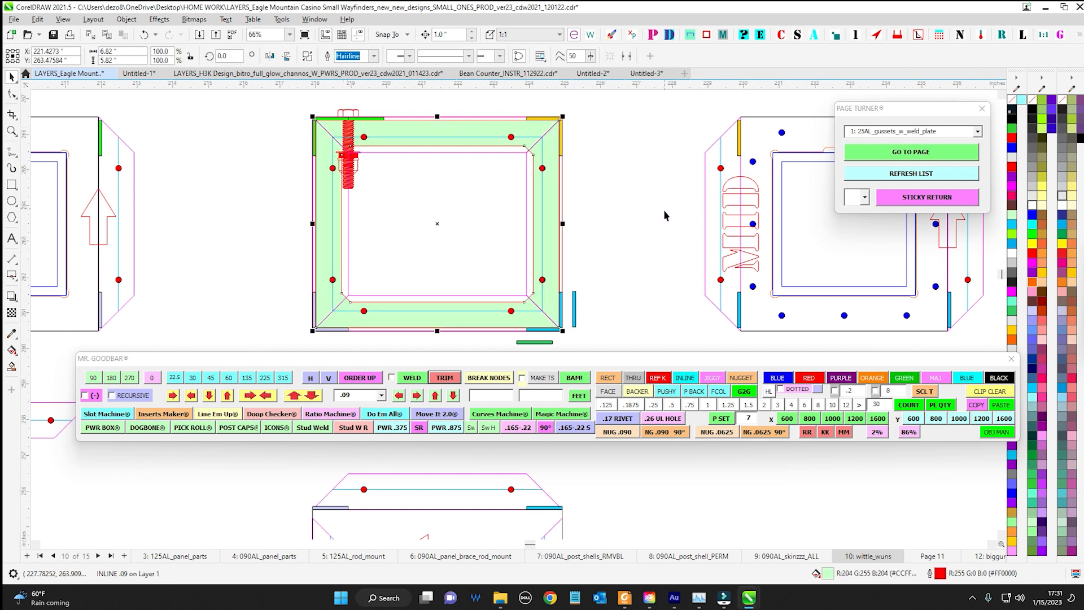
click(640, 262)
Move the Mr. Goodbar toolbar lower, clear of the nuggets, and switch to the Untitled-2 document
drag(456, 366, 468, 413)
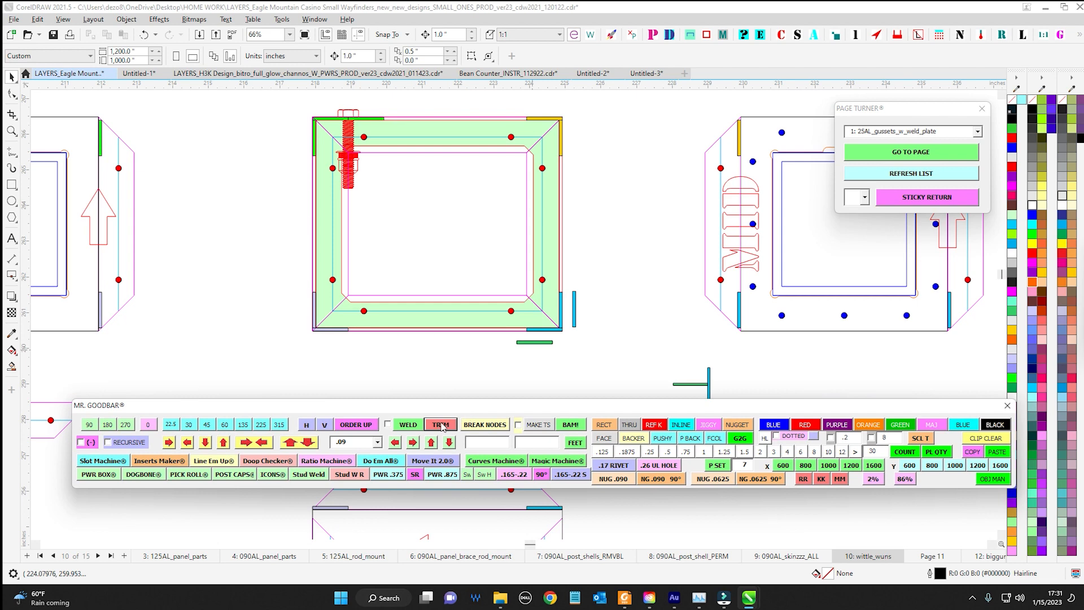
scroll(562, 373, down, 4)
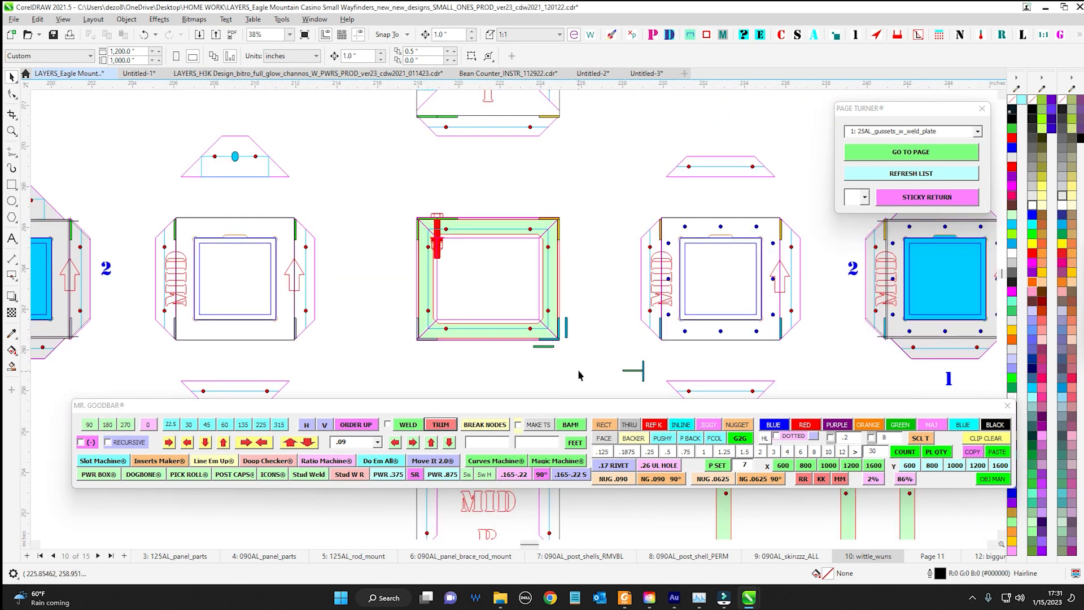
scroll(326, 324, down, 1)
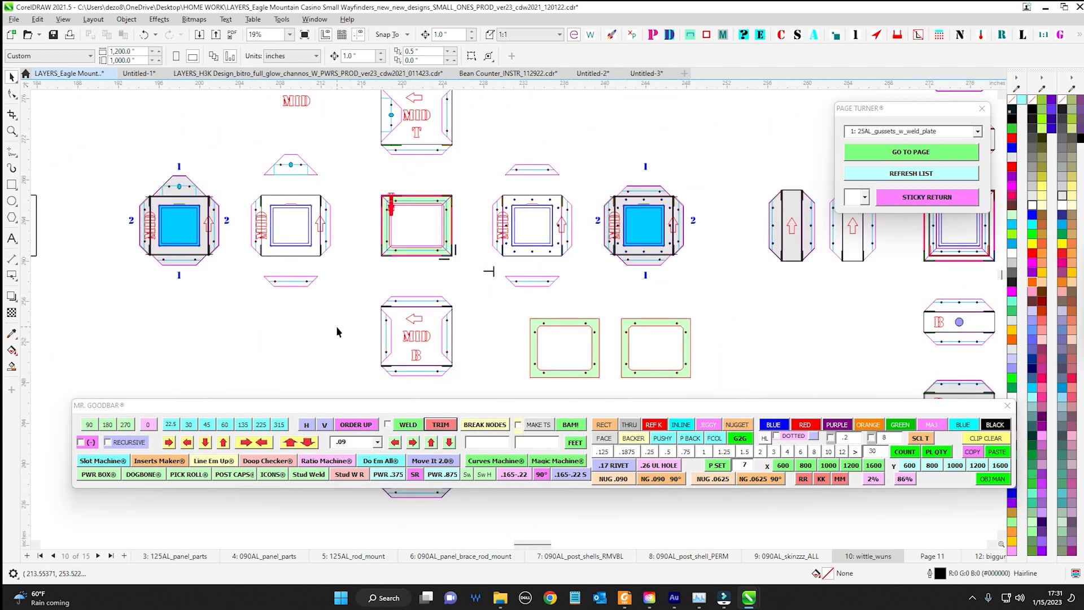
drag(337, 326, 507, 411)
drag(301, 189, 428, 342)
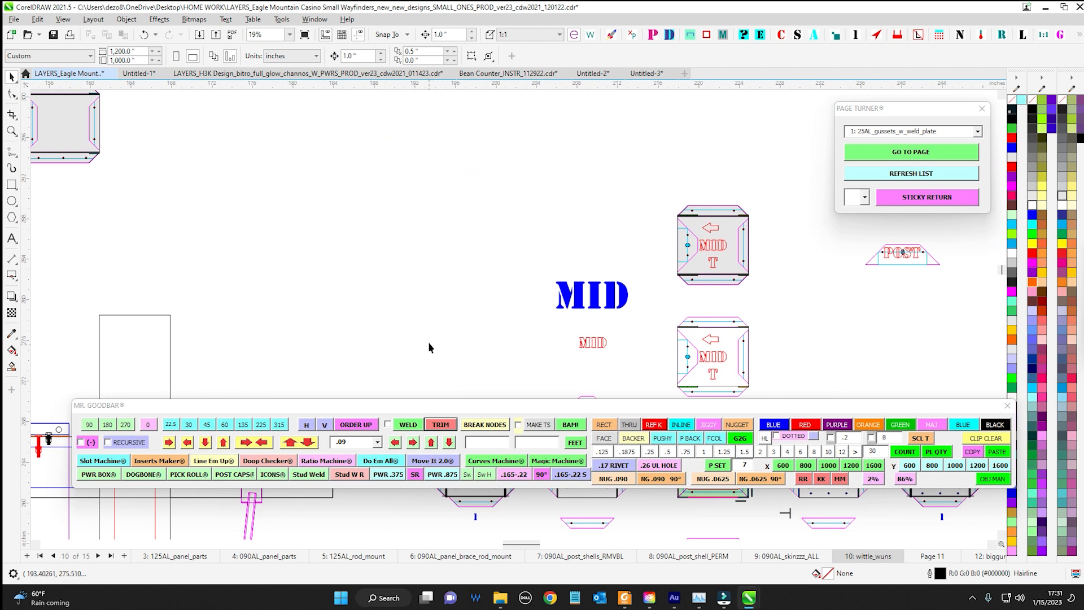
click(597, 73)
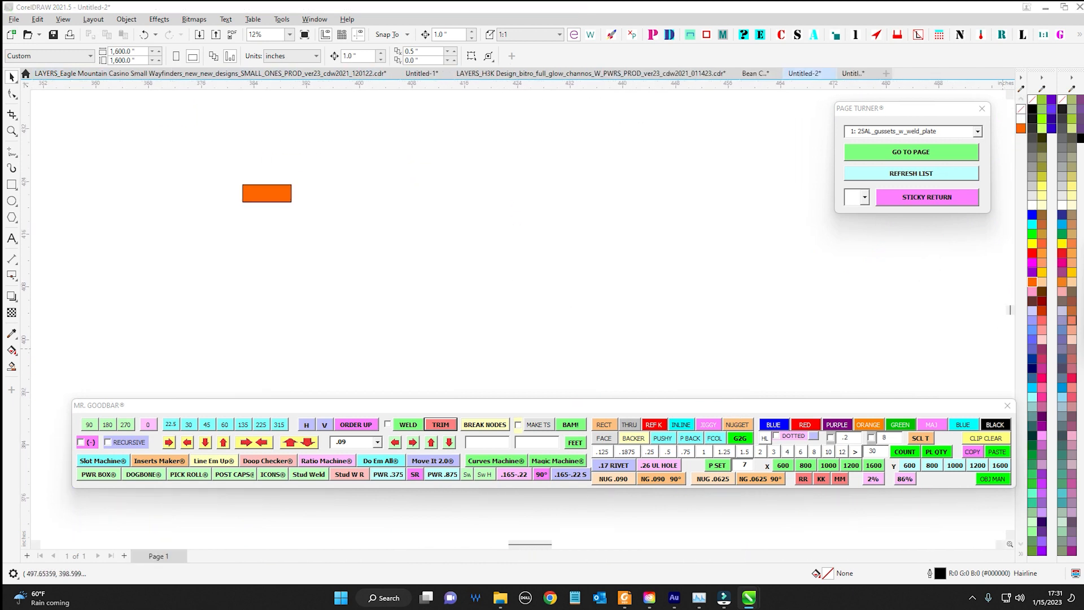
Place the Stencil text DIFF in an empty area and enlarge it to about 6.31 by 1.99 inches
scroll(541, 311, up, 4)
drag(541, 294, 639, 191)
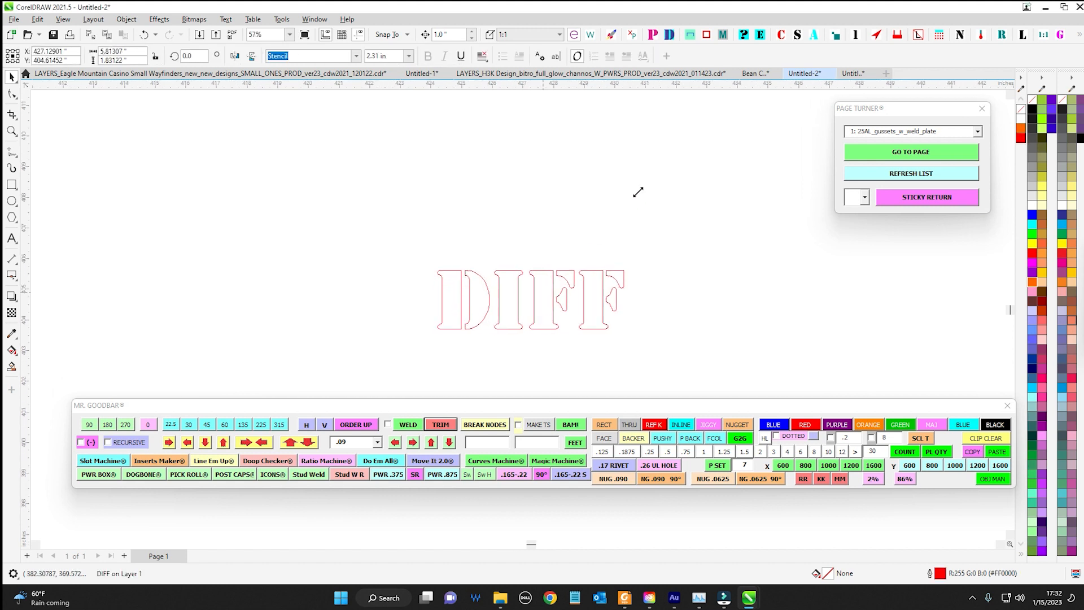
scroll(741, 248, down, 1)
drag(737, 260, 488, 223)
drag(225, 171, 458, 276)
scroll(429, 223, up, 1)
scroll(473, 215, down, 2)
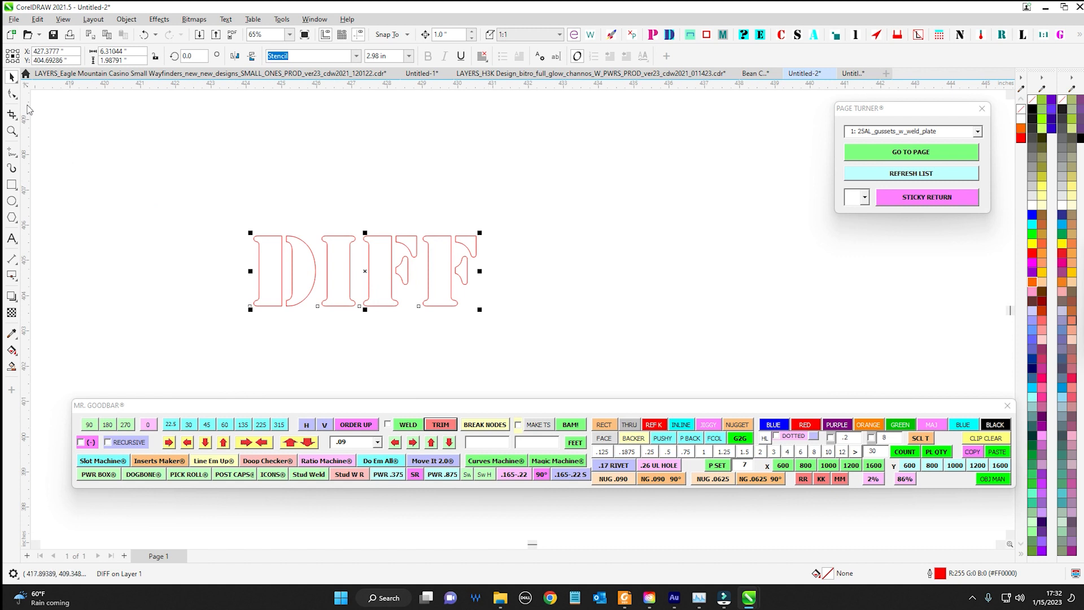
Convert the DIFF text to curves and break its outline open at every node
key(ctrl+q)
key(F10)
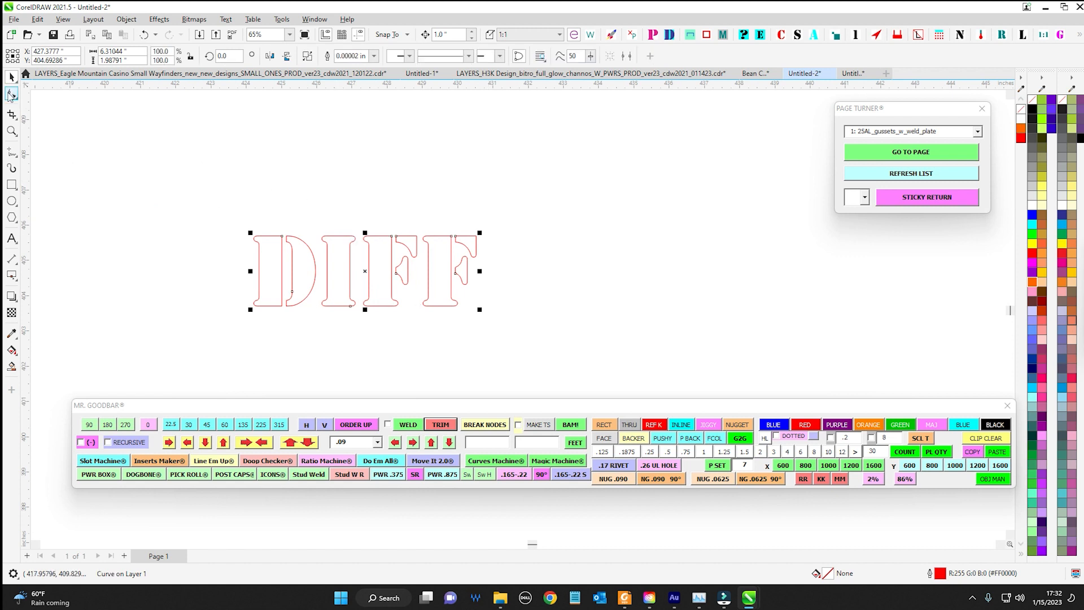
scroll(436, 249, up, 3)
scroll(381, 248, up, 3)
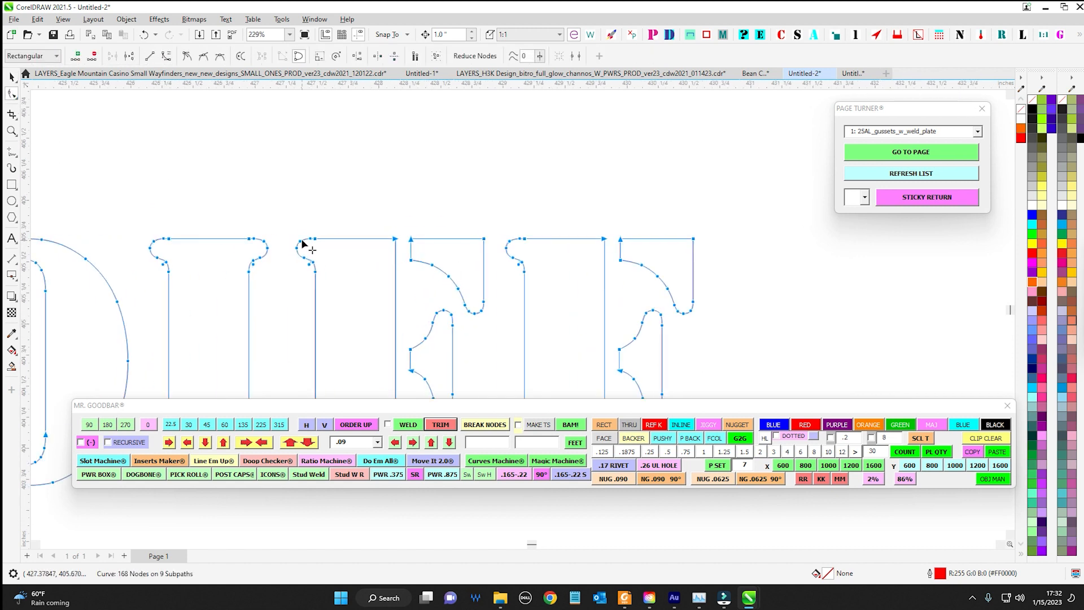
scroll(310, 266, down, 4)
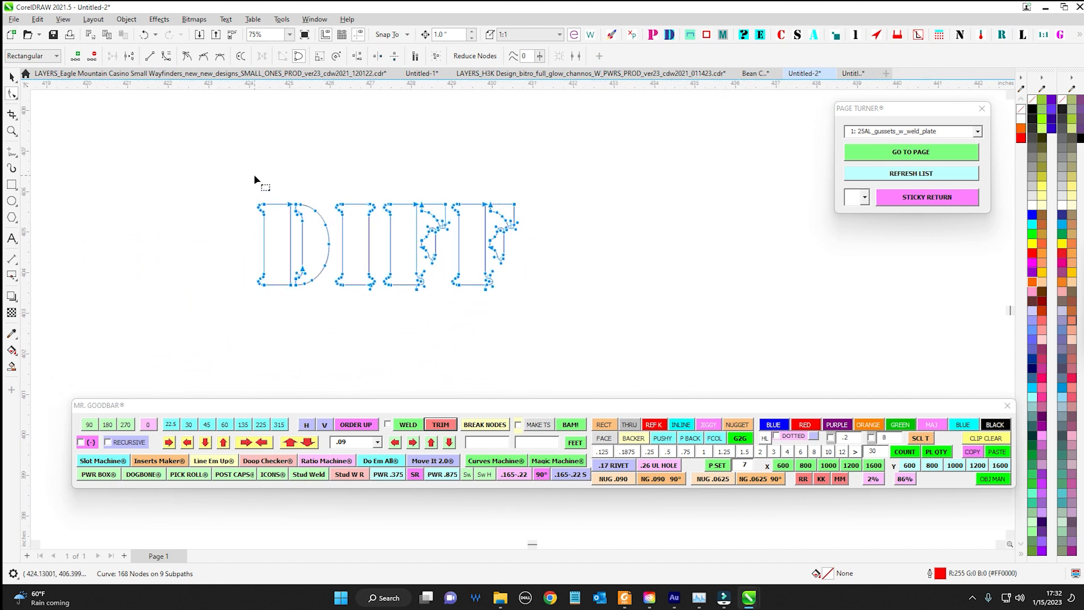
drag(208, 170, 701, 364)
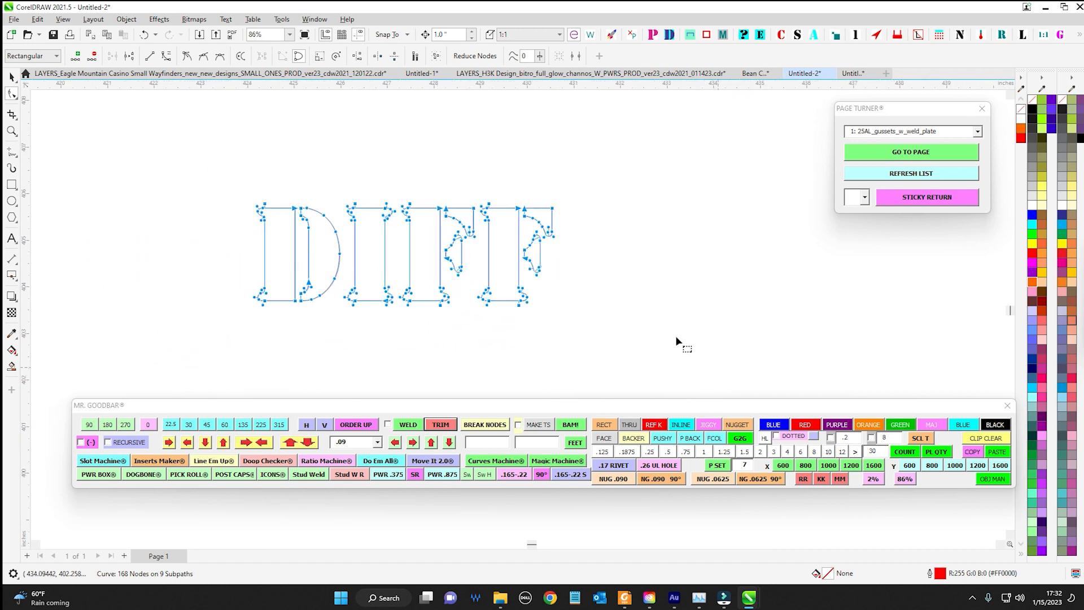
right_click(520, 208)
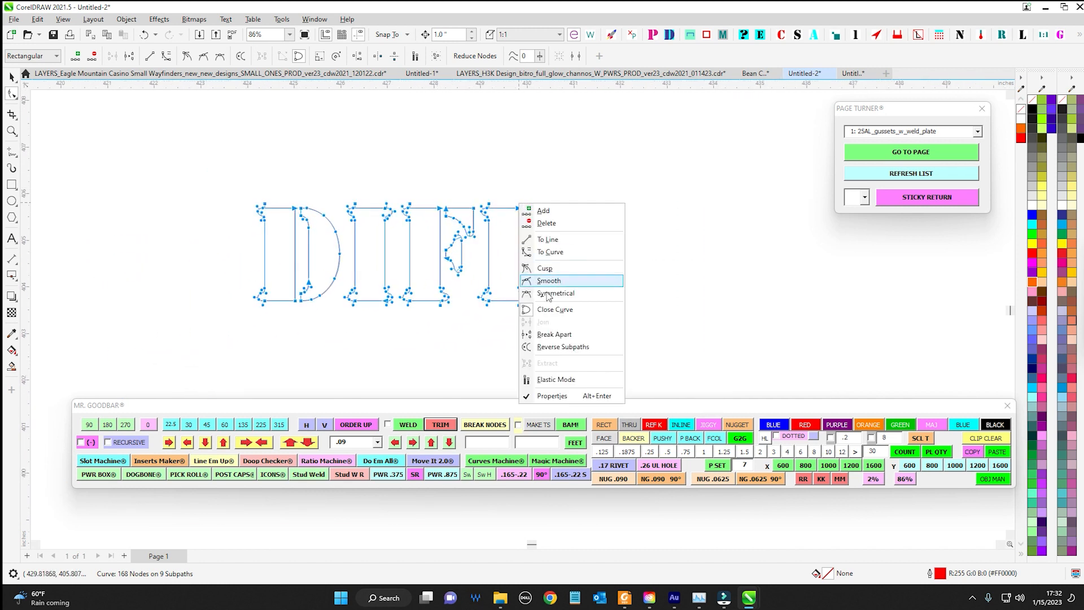
click(550, 336)
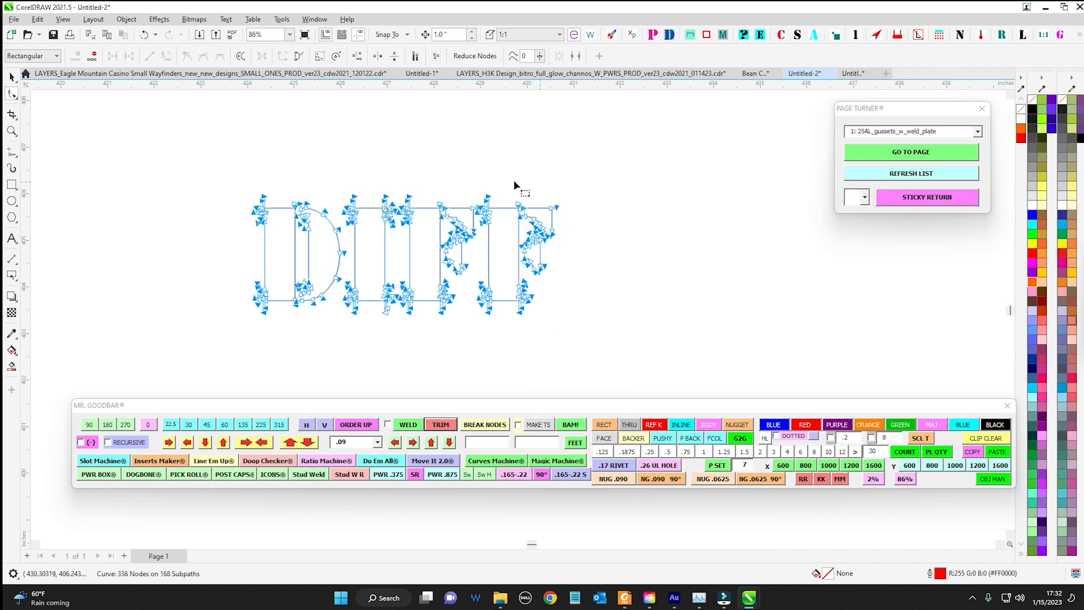
Break the DIFF curve apart into individual segment objects and deselect them
drag(226, 162, 654, 366)
key(space)
scroll(525, 226, up, 2)
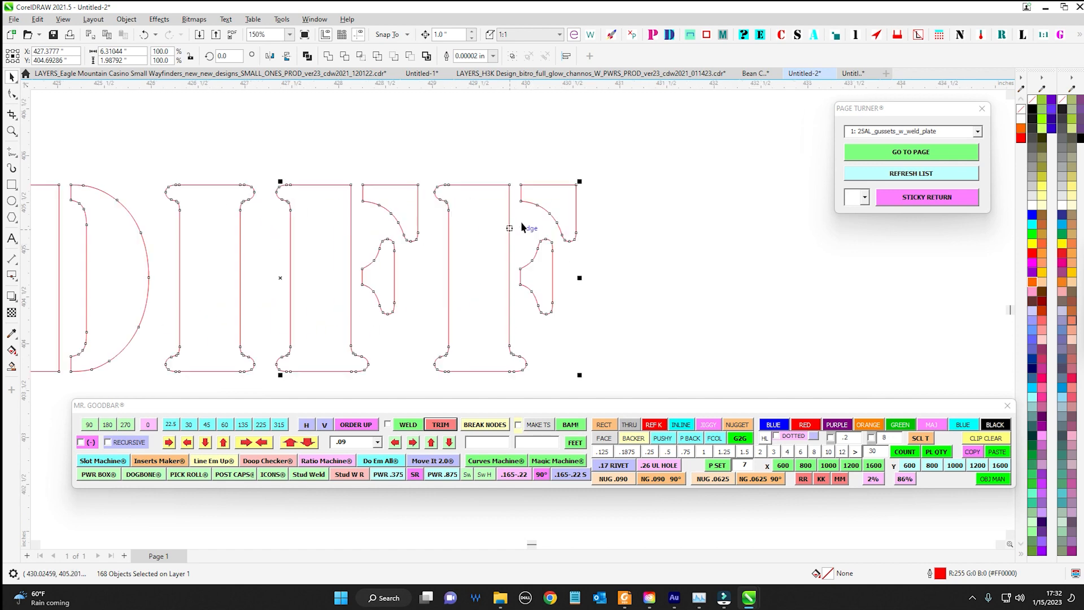
click(521, 151)
Move the top edge segment of the last F up 1 inch and select all DIFF segments
drag(530, 184, 634, 208)
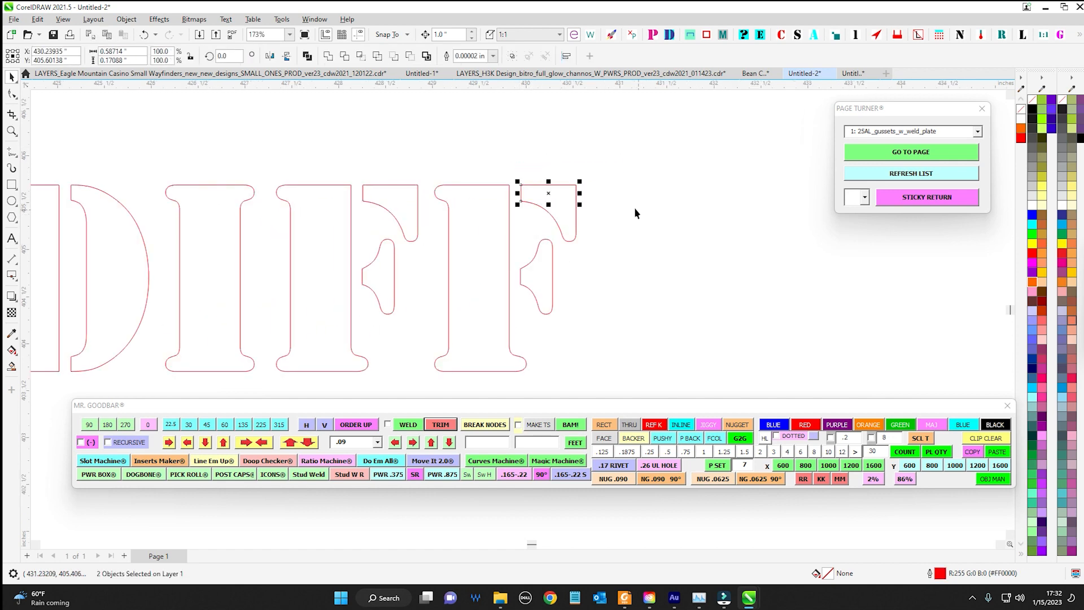
scroll(573, 183, up, 2)
drag(431, 160, 638, 217)
key(Up)
key(Up)
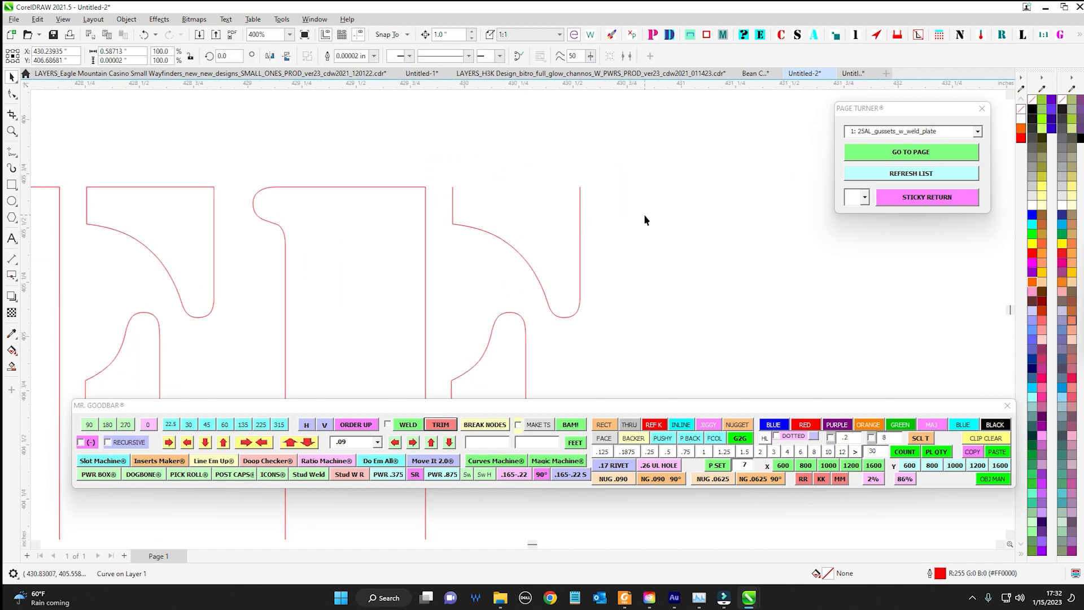
scroll(643, 218, down, 5)
click(702, 224)
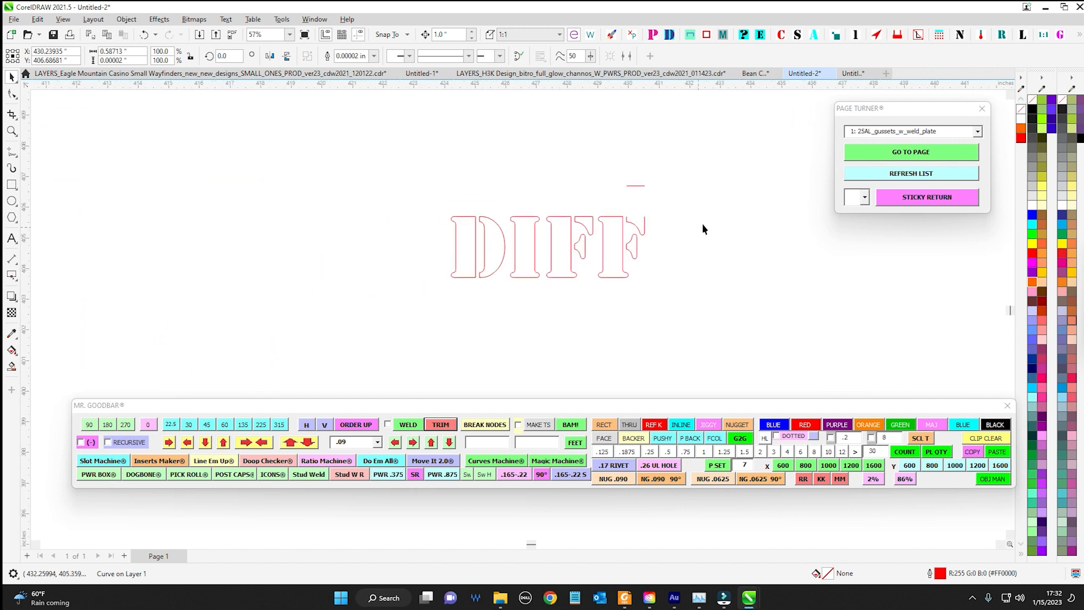
drag(468, 153, 711, 314)
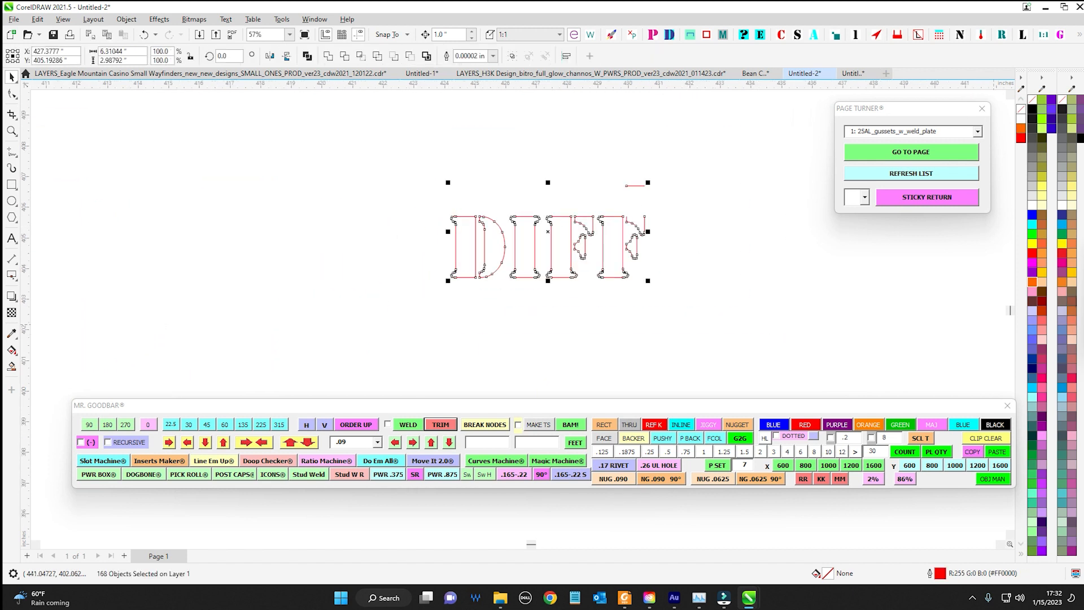
Paste the Stencil text BTM, place it to the left of DIFF and convert it to curves
click(998, 451)
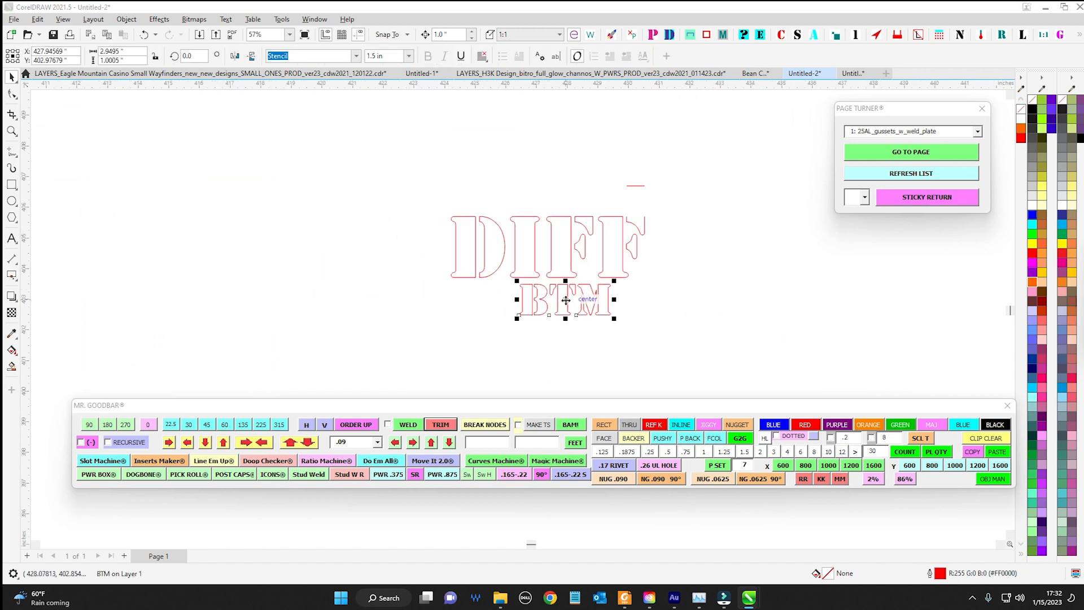
drag(577, 301, 283, 240)
key(ctrl+q)
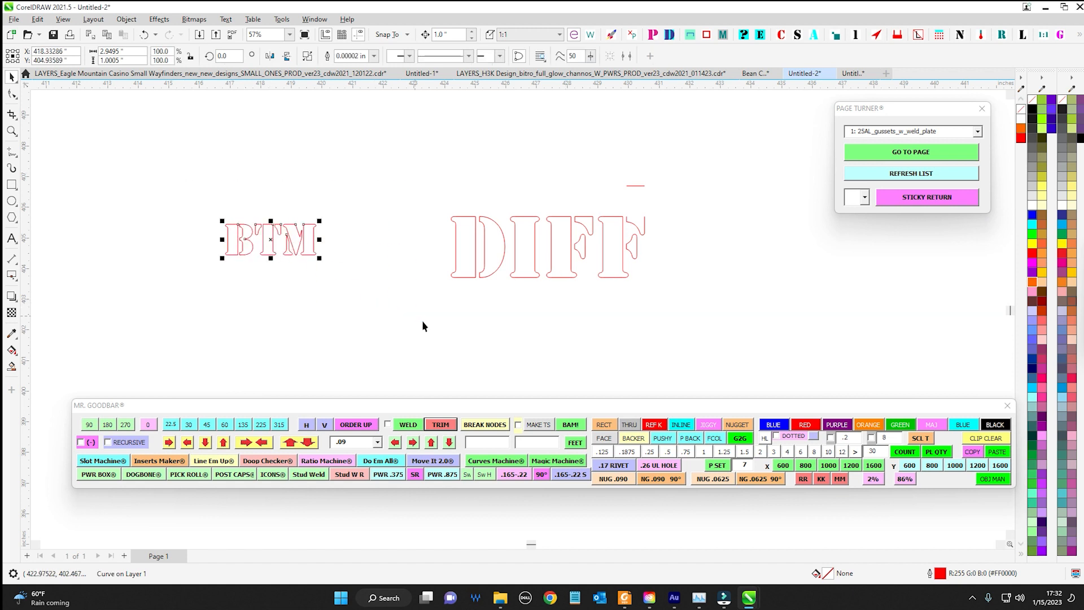
Split the BTM curve into separate segments with Break Nodes and deselect them
click(489, 426)
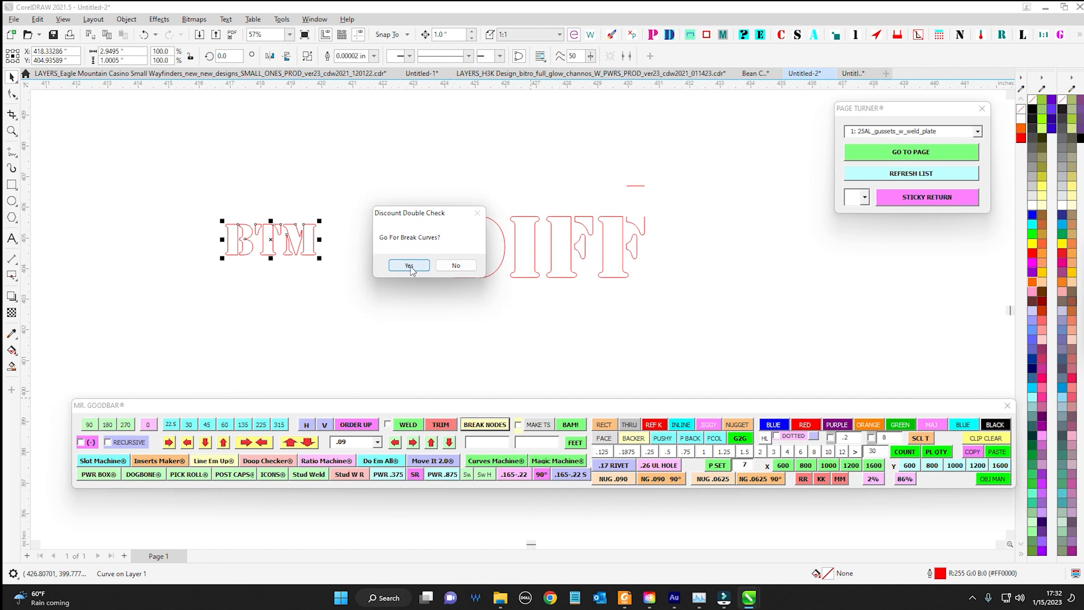
click(409, 265)
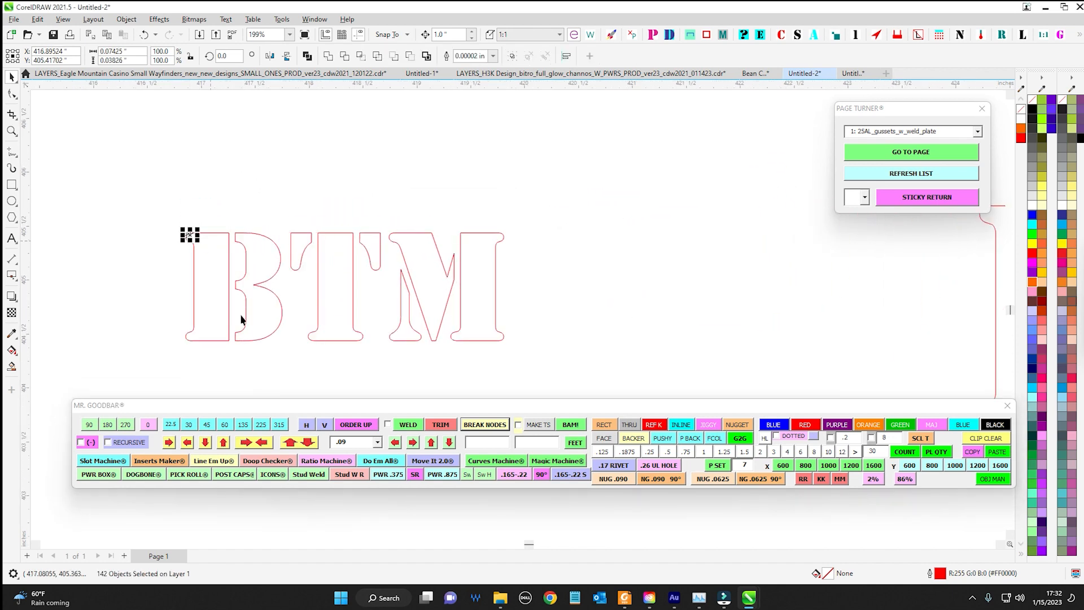
scroll(413, 175, down, 4)
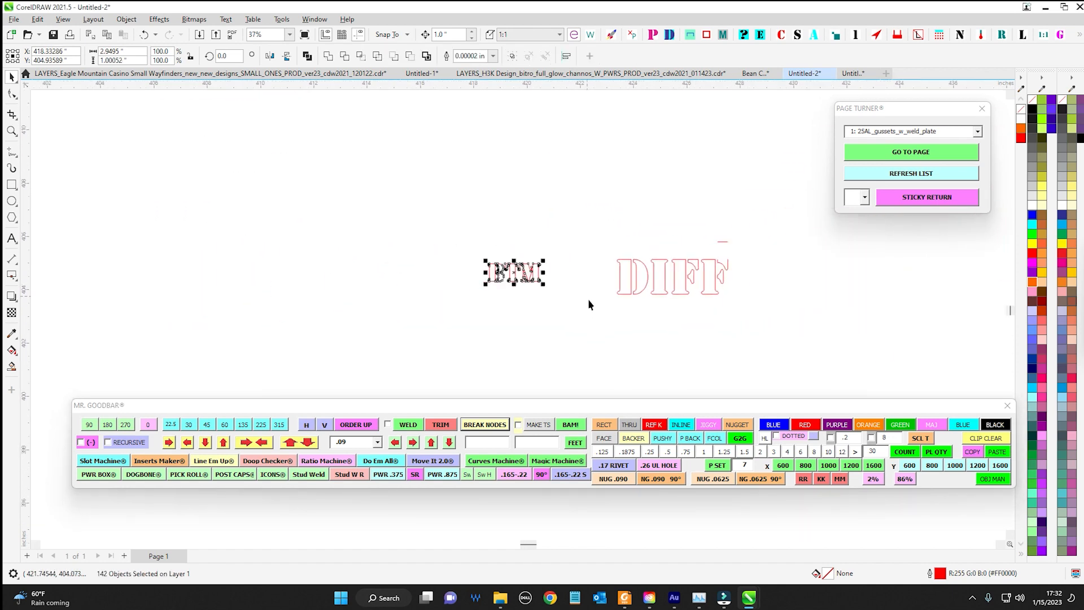
drag(589, 320, 491, 283)
click(489, 284)
scroll(460, 292, down, 1)
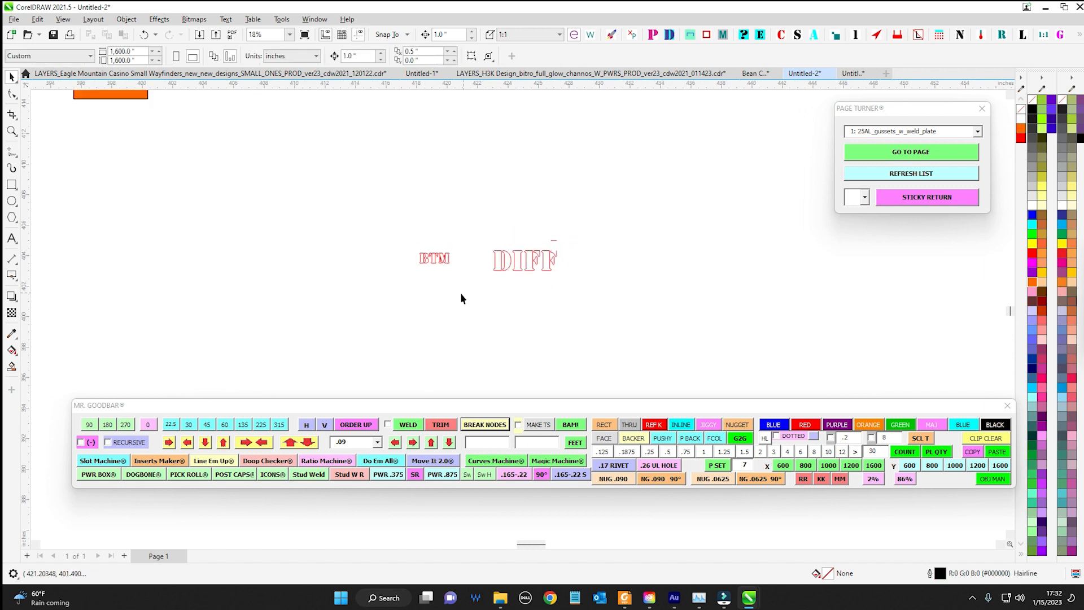
key(F6)
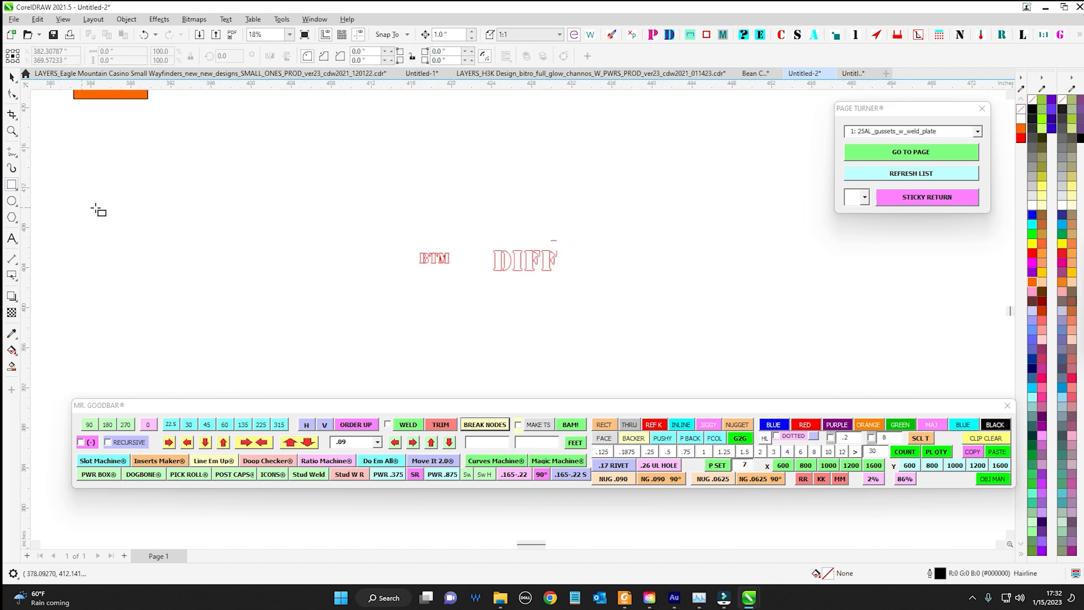
drag(191, 206, 238, 265)
key(Escape)
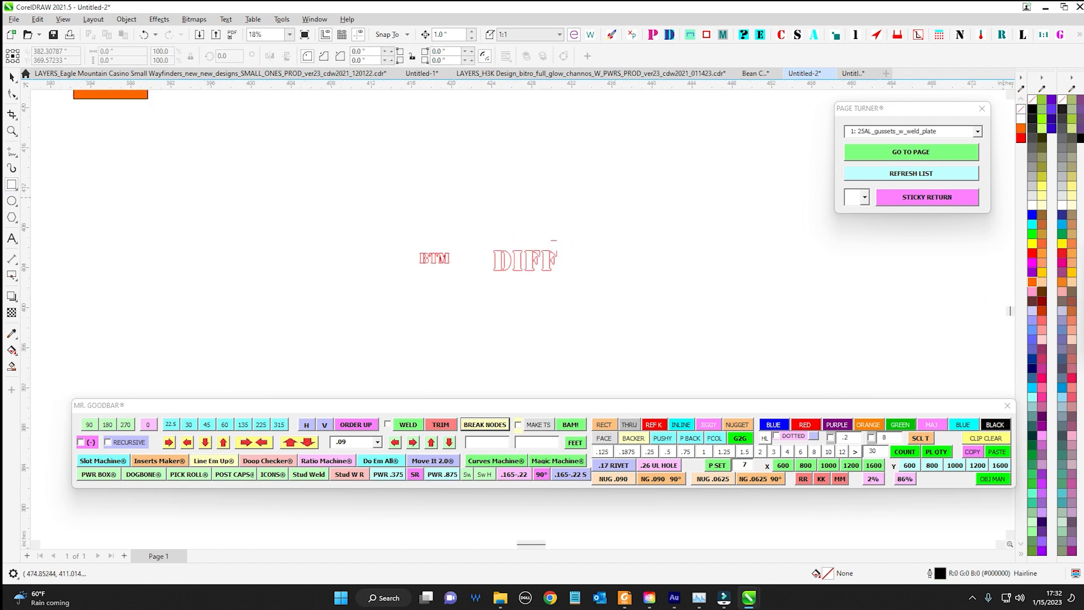
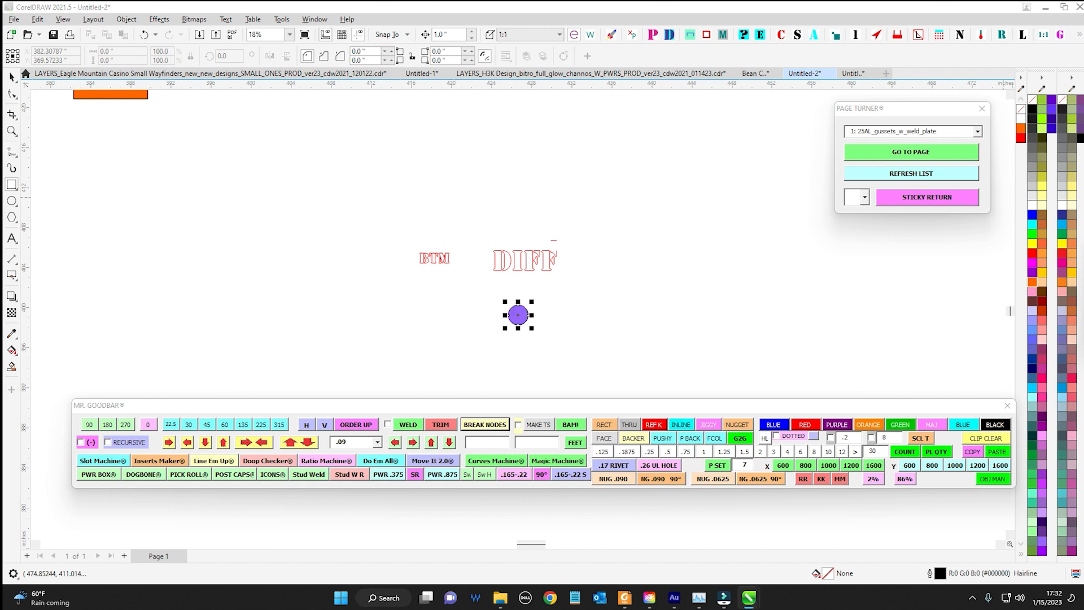
Duplicate the purple circle, then duplicate that pair below it to form four circles, and select all four
click(12, 77)
scroll(506, 337, up, 2)
drag(506, 337, 531, 289)
right_click(531, 289)
drag(326, 221, 616, 319)
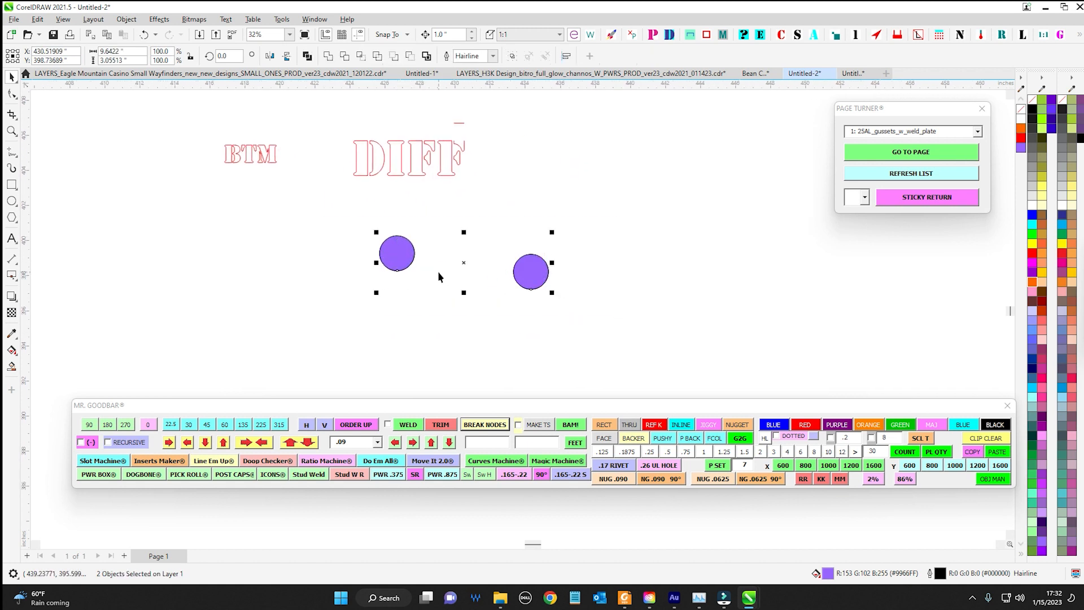
drag(464, 263, 448, 357)
right_click(449, 358)
drag(572, 282, 414, 184)
drag(89, 112, 390, 291)
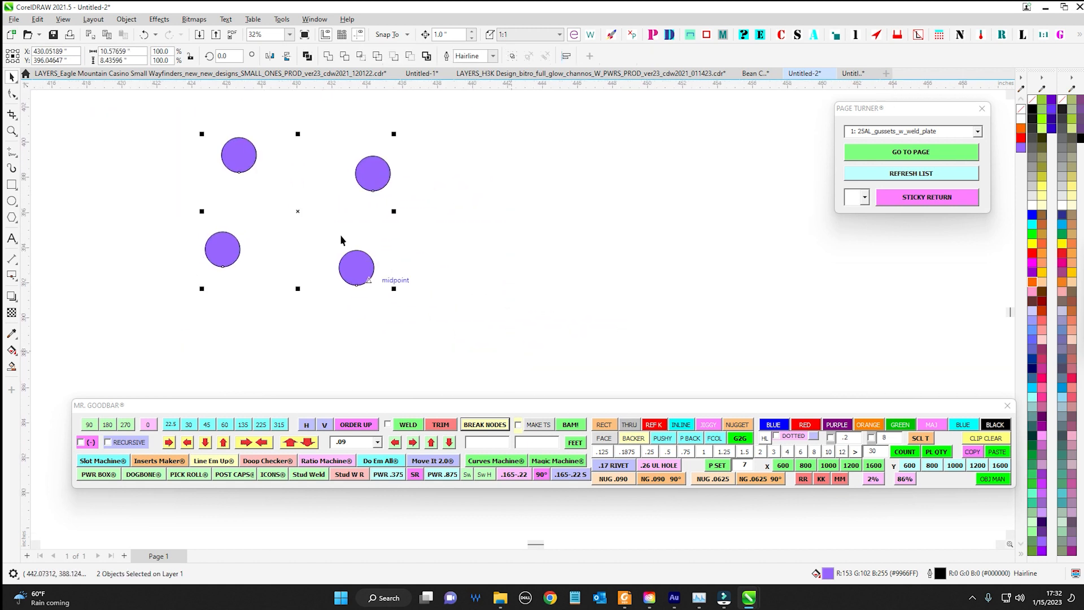
Copy the set of four purple circles beside the originals and select all eight
drag(297, 210, 641, 264)
right_click(642, 264)
drag(160, 116, 744, 346)
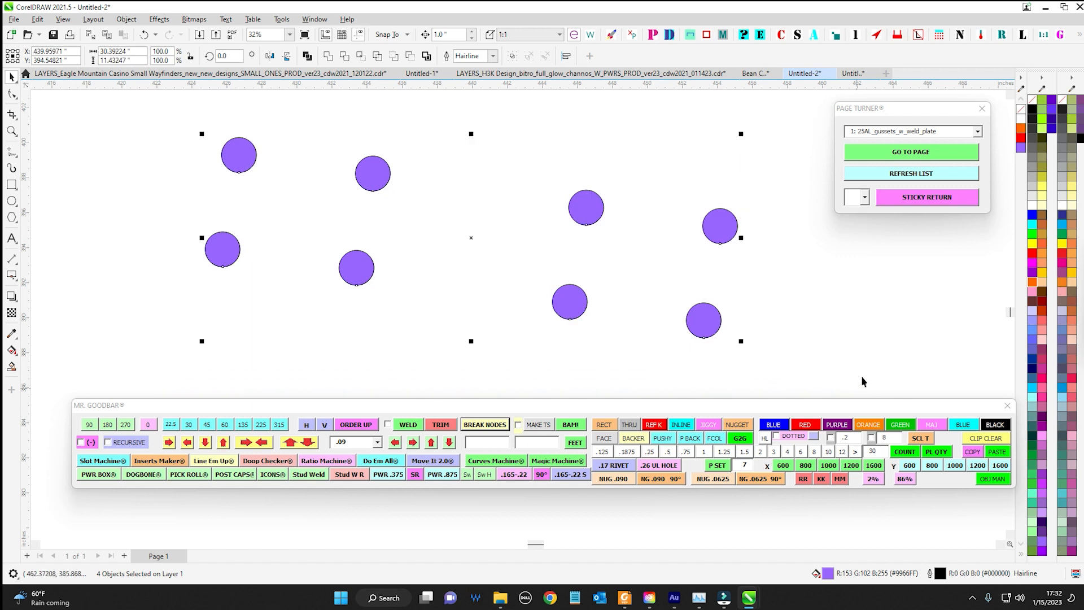
scroll(642, 313, down, 1)
drag(678, 286, 775, 298)
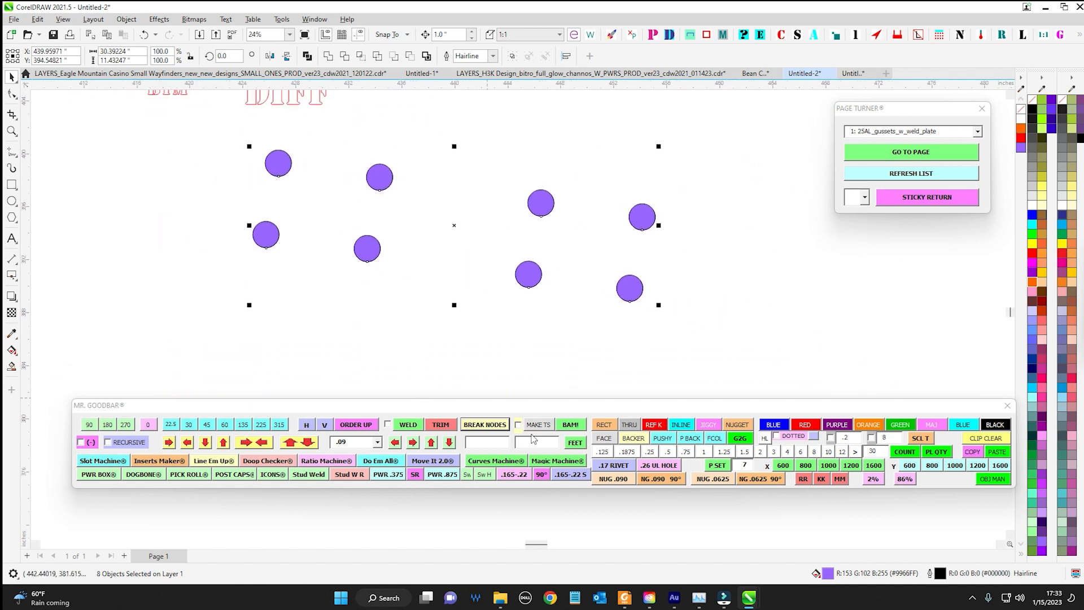
Change the eight purple circles to orange outlines and split them into segments with Break Nodes
click(868, 425)
drag(194, 134, 732, 352)
click(485, 424)
click(534, 313)
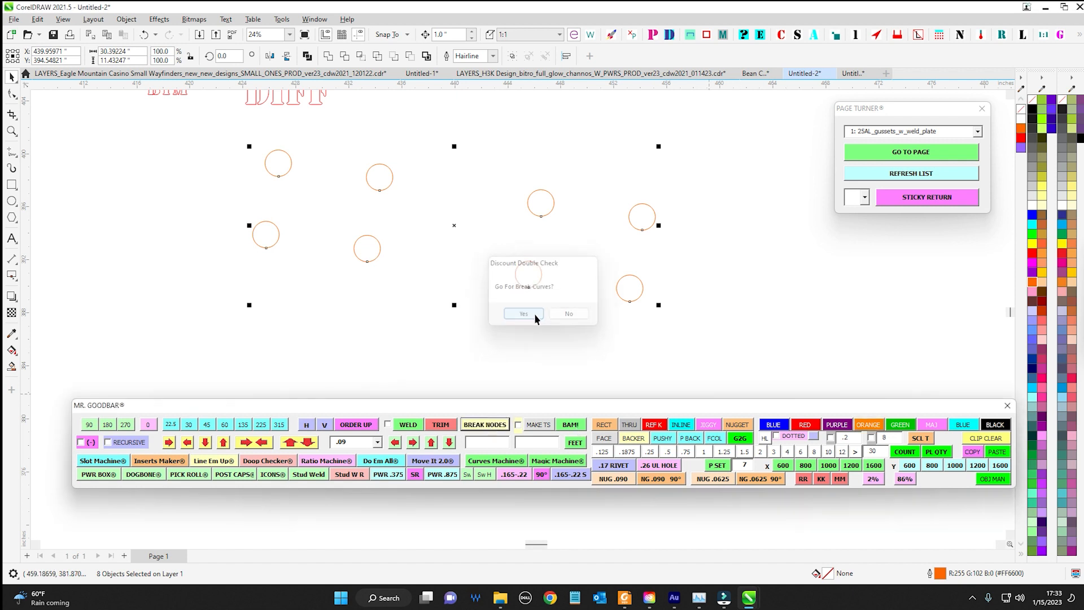
Select segments of several broken circles, and those of all eight together, to check the object counts
scroll(678, 255, up, 1)
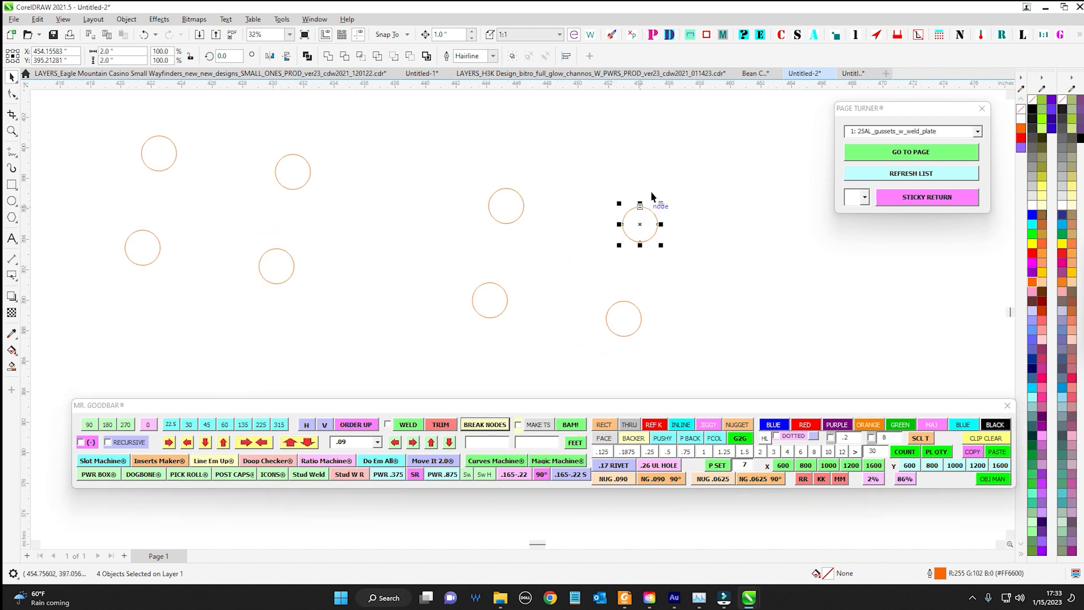
drag(405, 163, 645, 255)
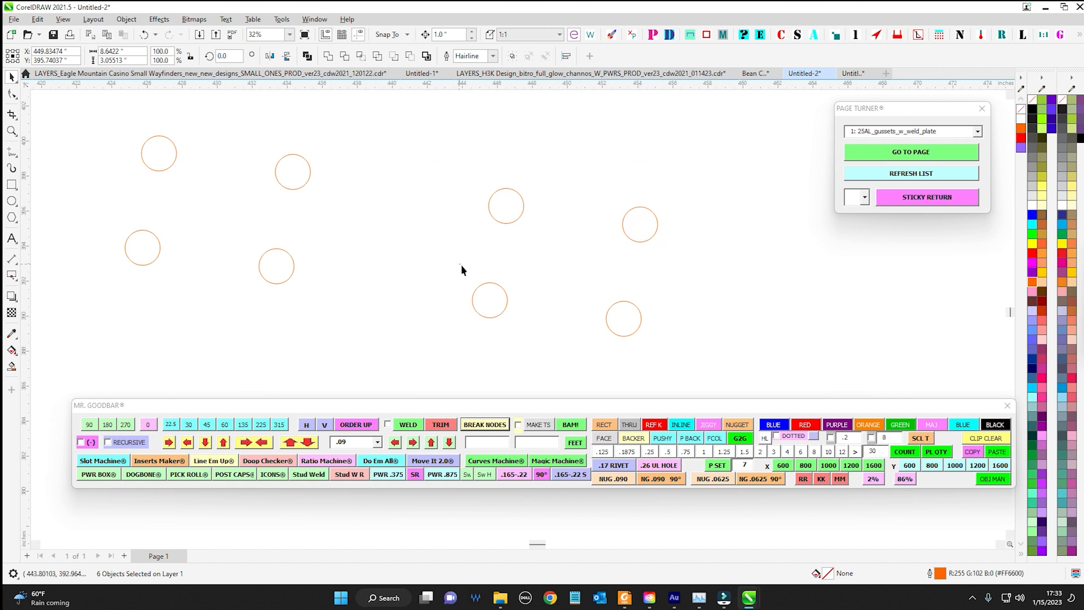
drag(461, 265, 561, 351)
scroll(525, 339, left, 3)
drag(351, 145, 501, 226)
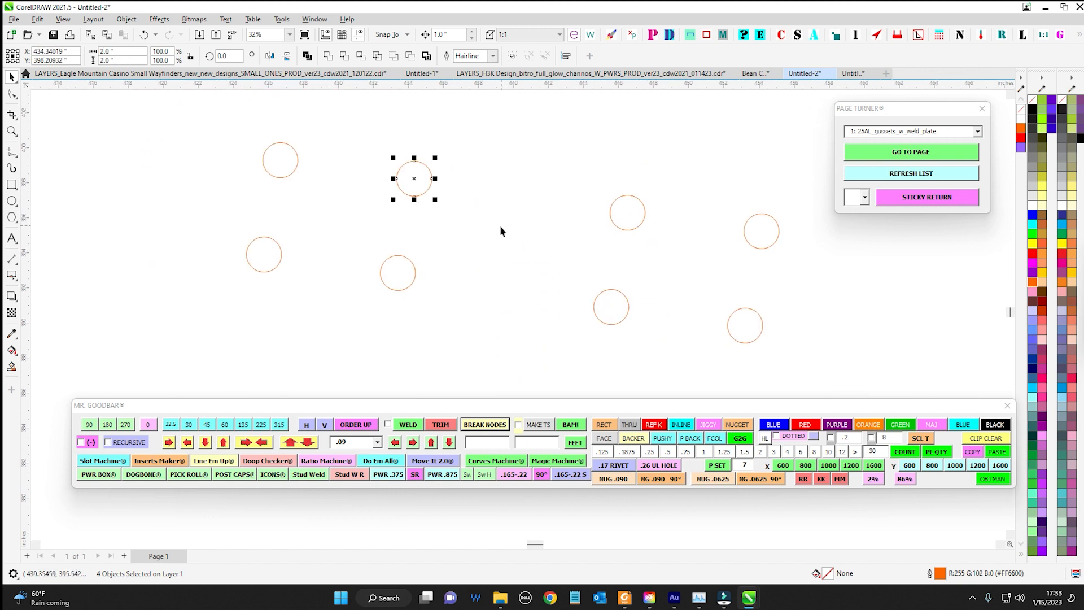
drag(113, 146, 793, 356)
scroll(497, 235, down, 3)
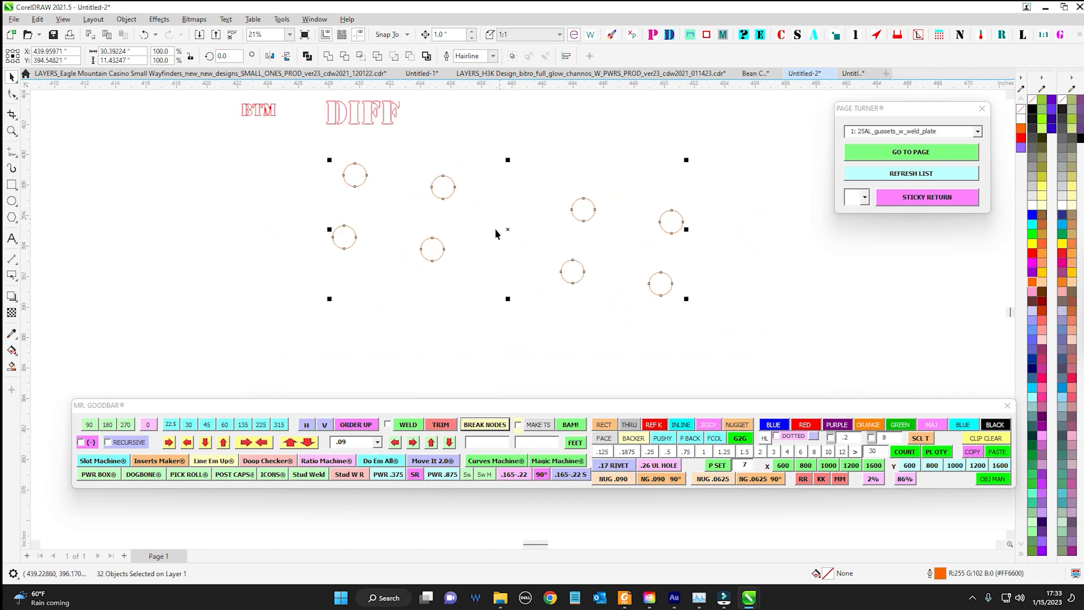
Inspect individual broken circles and a single arc, and select the segments of all eight circles again
click(500, 259)
scroll(408, 215, up, 1)
drag(441, 182, 508, 248)
right_click(466, 230)
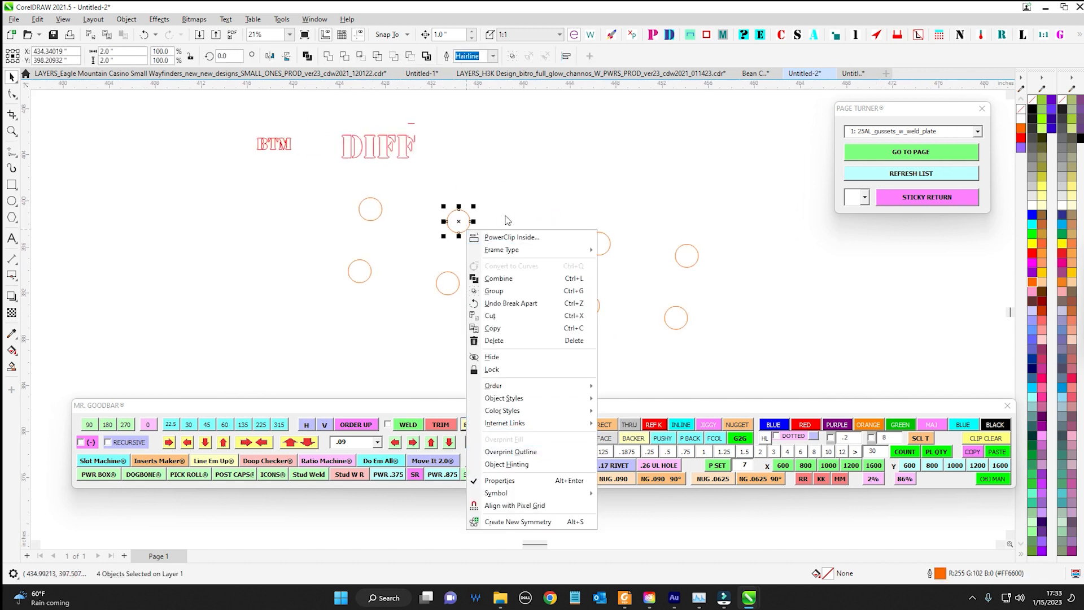
click(533, 199)
drag(559, 191, 626, 311)
right_click(599, 243)
click(631, 168)
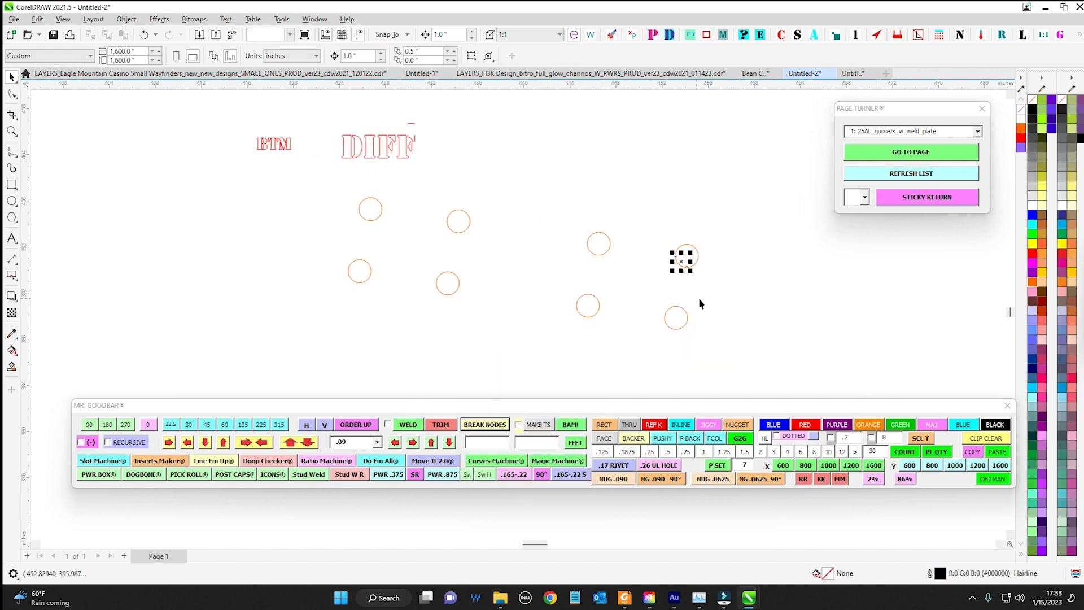
scroll(699, 297, down, 2)
drag(764, 354, 761, 357)
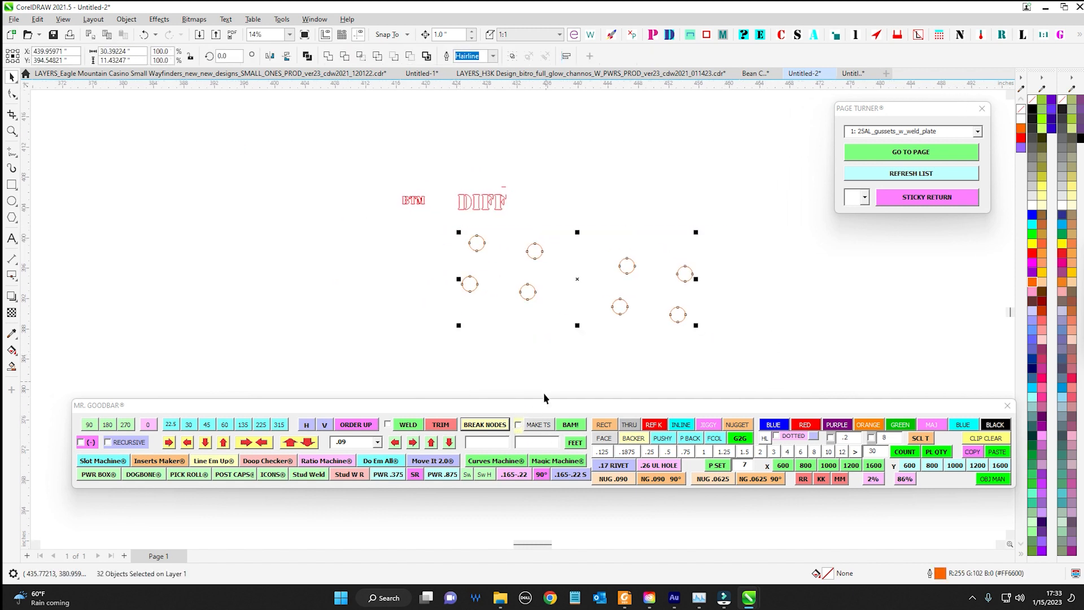
Change the orange-filled rectangle above BTM and DIFF to an unfilled orange hairline outline
click(645, 202)
scroll(645, 202, down, 1)
drag(649, 210, 754, 367)
drag(437, 233, 626, 275)
drag(401, 219, 729, 368)
click(874, 429)
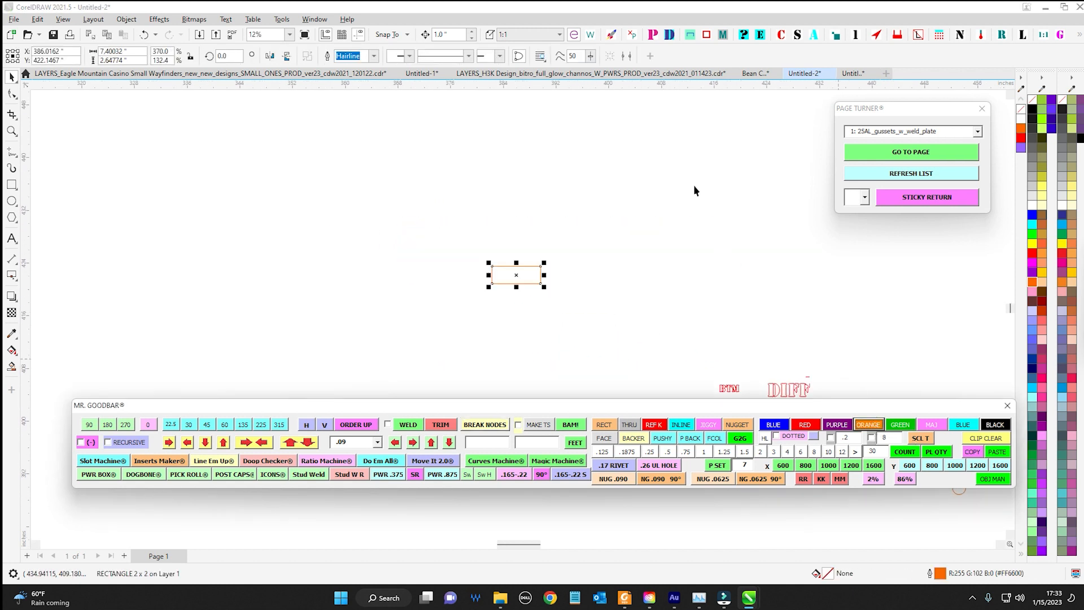
scroll(367, 300, up, 1)
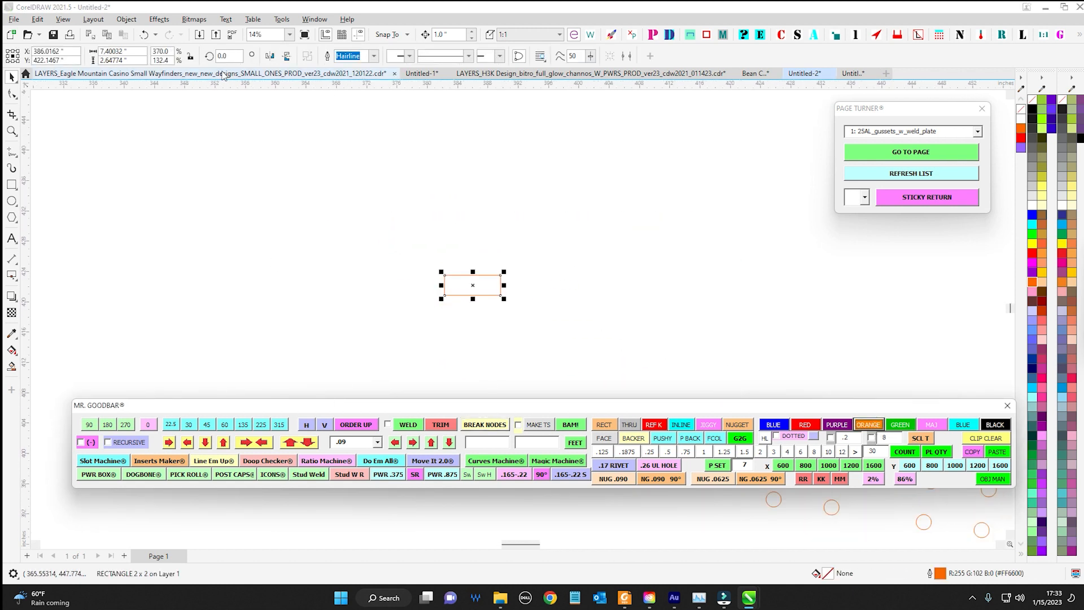
Switch to the LAYERS_H3K Design document and examine the box part drawings on its roof_boxes page
click(590, 73)
scroll(664, 282, up, 5)
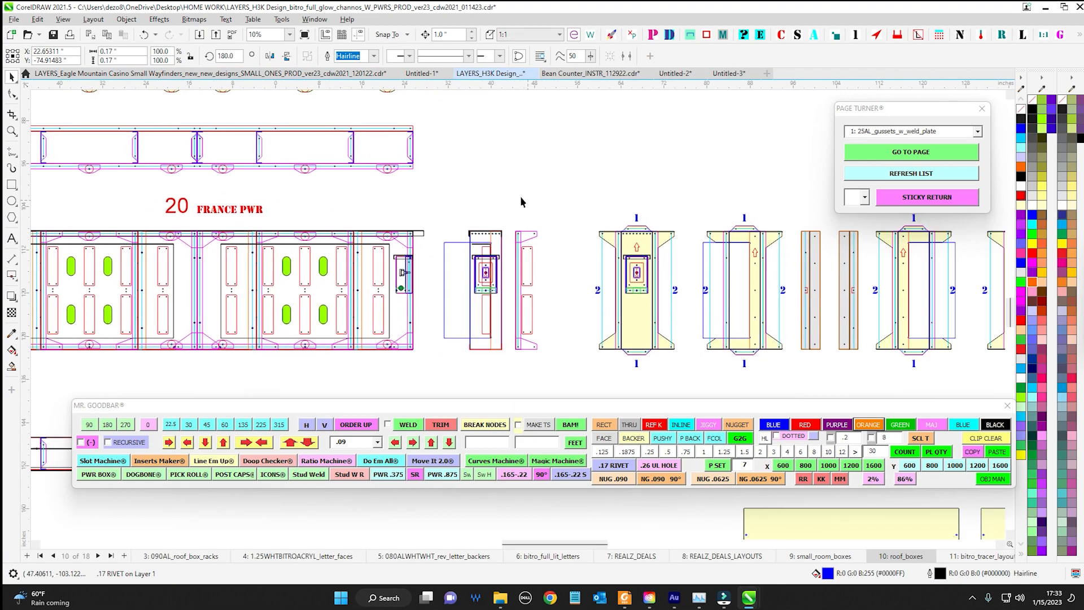
drag(999, 218, 496, 191)
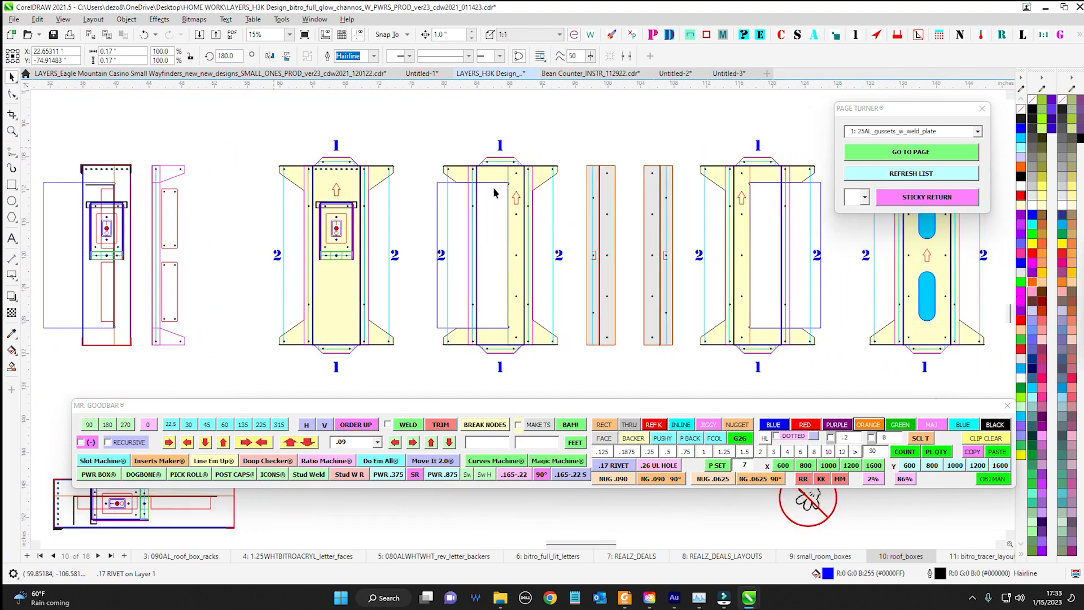
scroll(496, 191, up, 2)
drag(531, 161, 293, 154)
scroll(294, 153, down, 2)
scroll(441, 198, down, 5)
scroll(470, 229, down, 3)
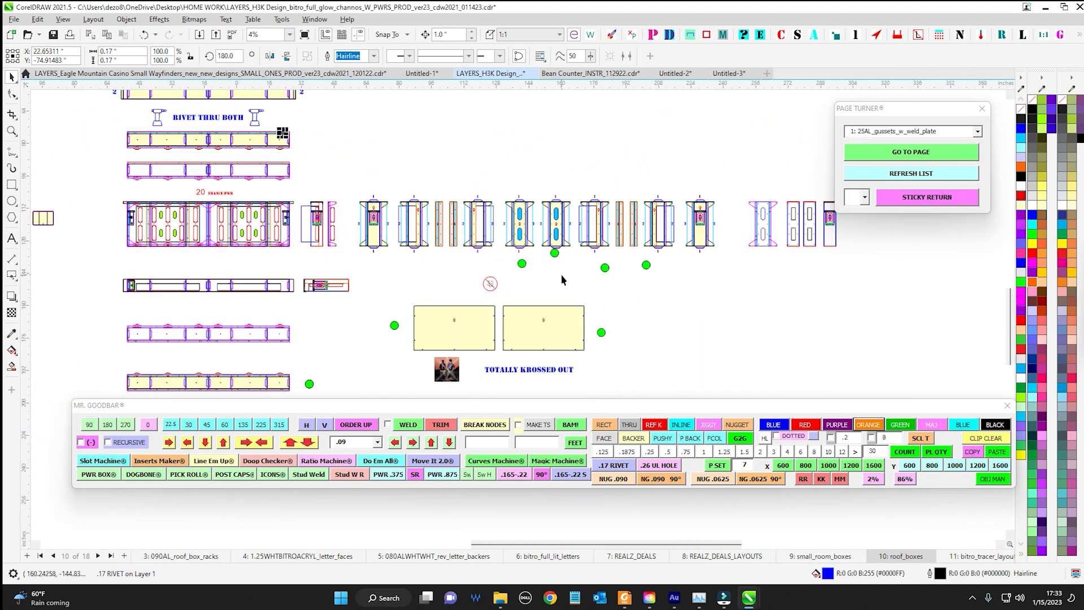
drag(394, 252, 830, 257)
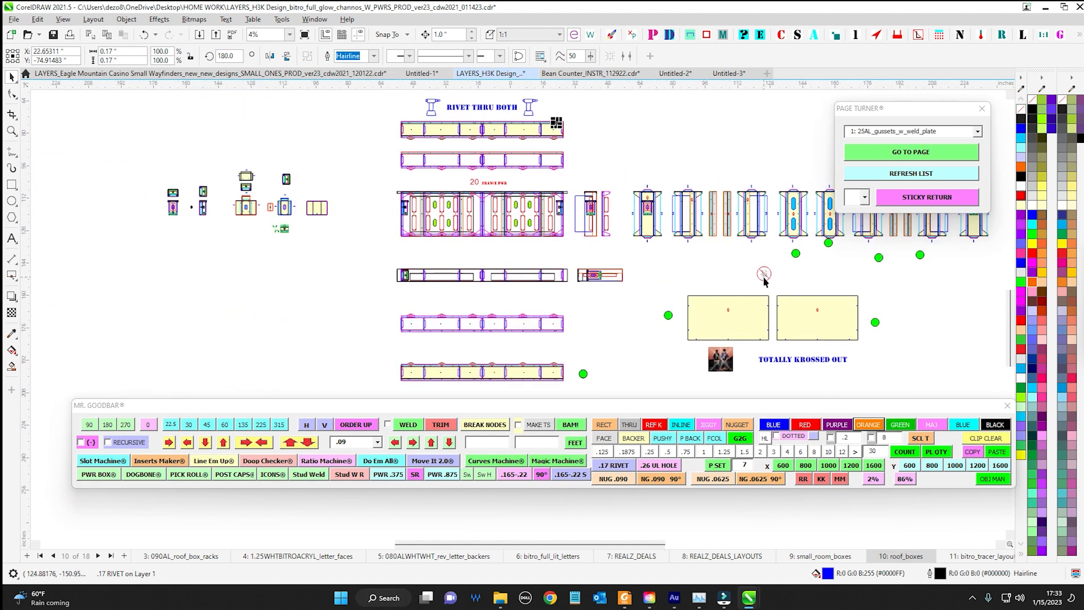
Open the small_room_boxes page and examine the grey-filled thru shape on the tall panel
click(808, 557)
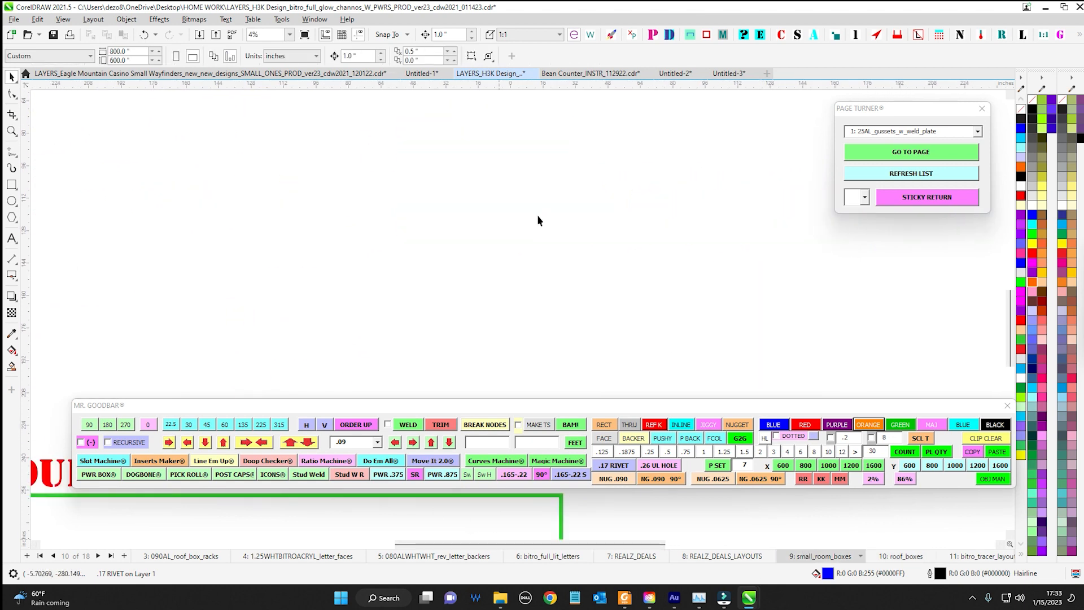
scroll(677, 237, down, 3)
scroll(536, 279, up, 4)
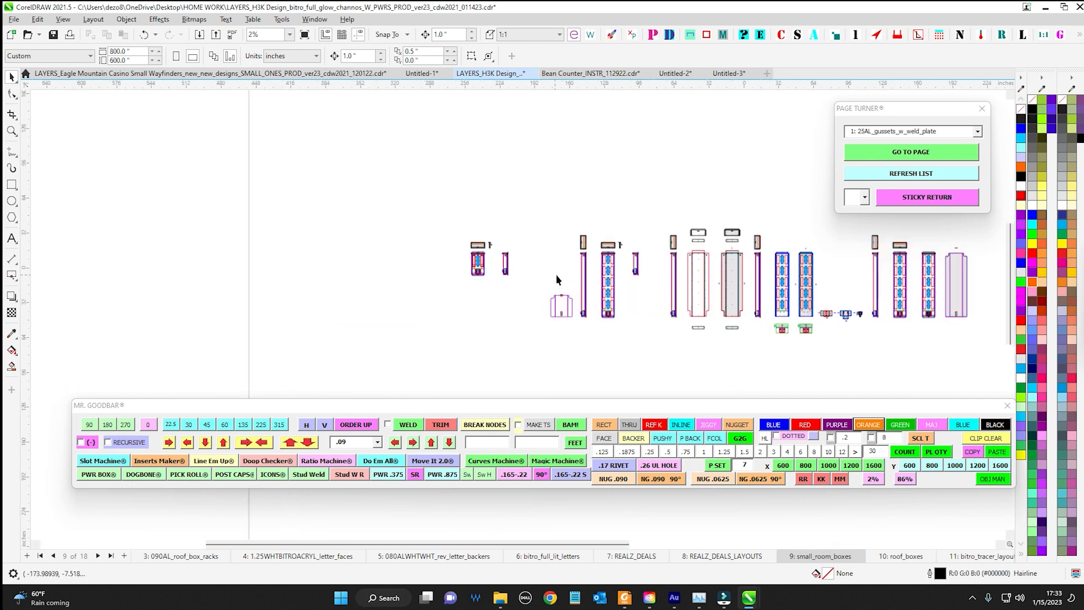
scroll(334, 237, up, 2)
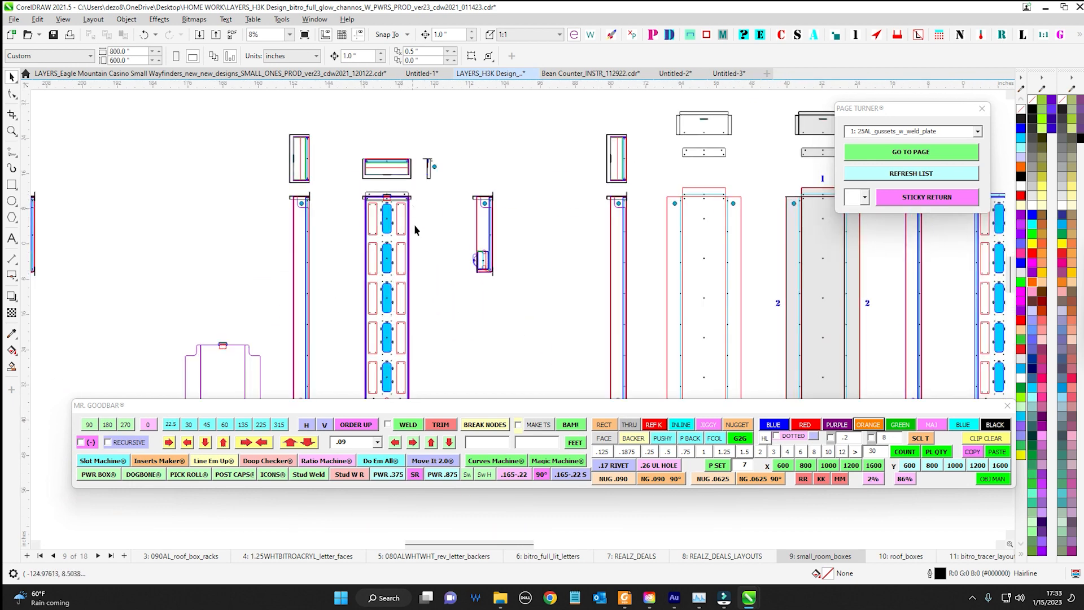
scroll(414, 225, right, 6)
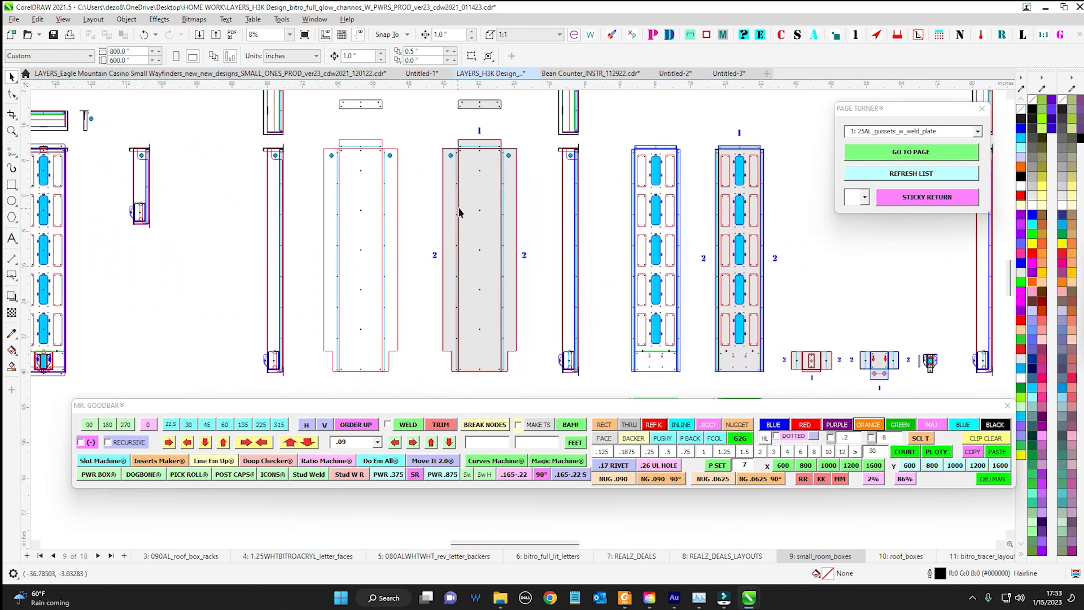
click(459, 212)
scroll(546, 172, up, 2)
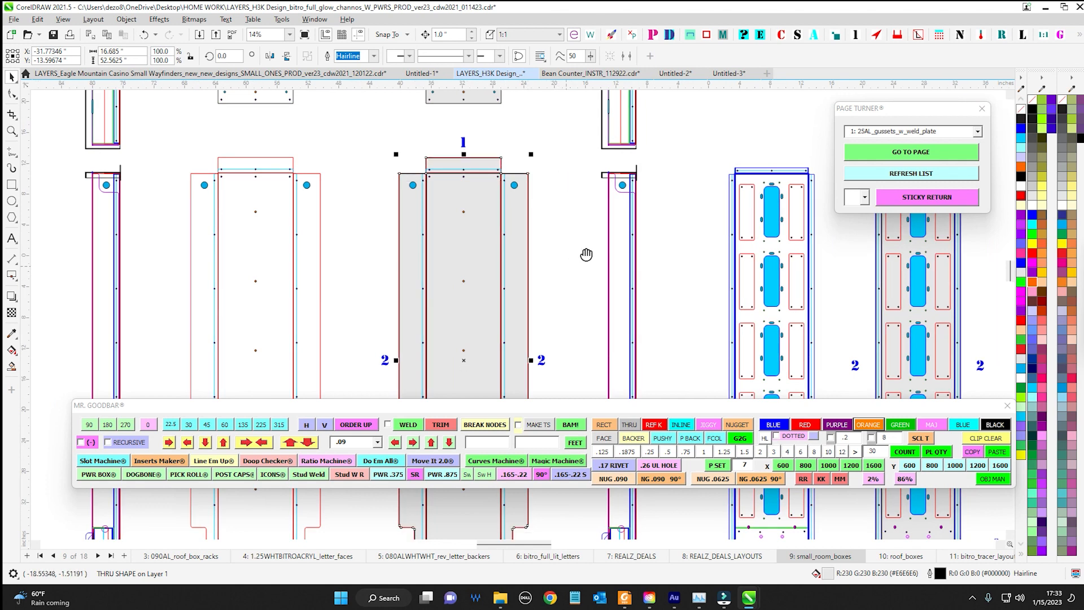
scroll(588, 252, down, 1)
scroll(691, 229, down, 2)
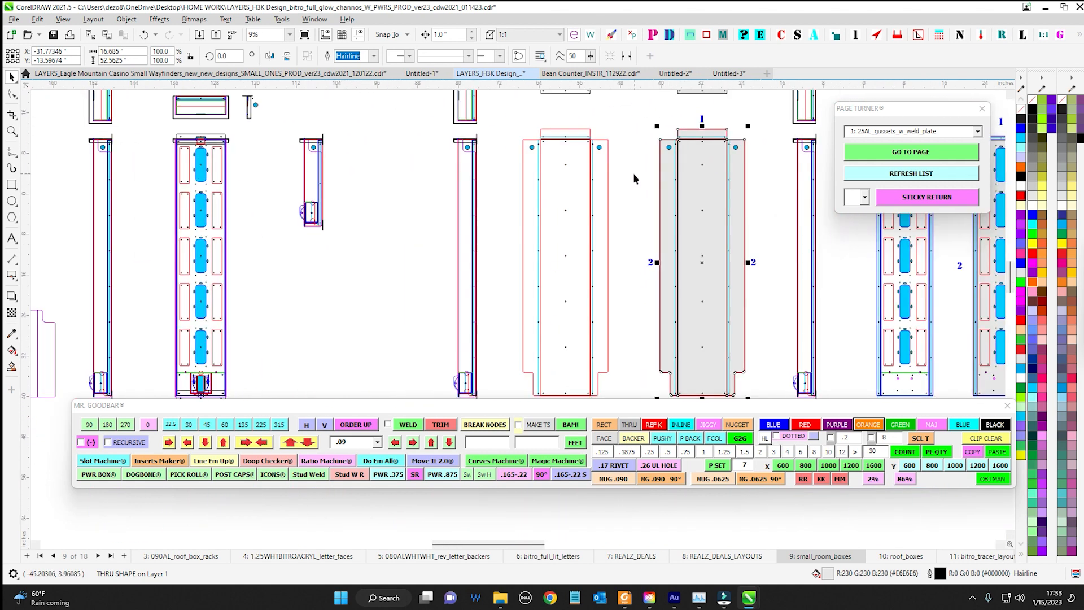
Create a thru shape with Make TS from the 9.75 by 2 inch outer box atop the unfilled panel
click(633, 173)
click(603, 190)
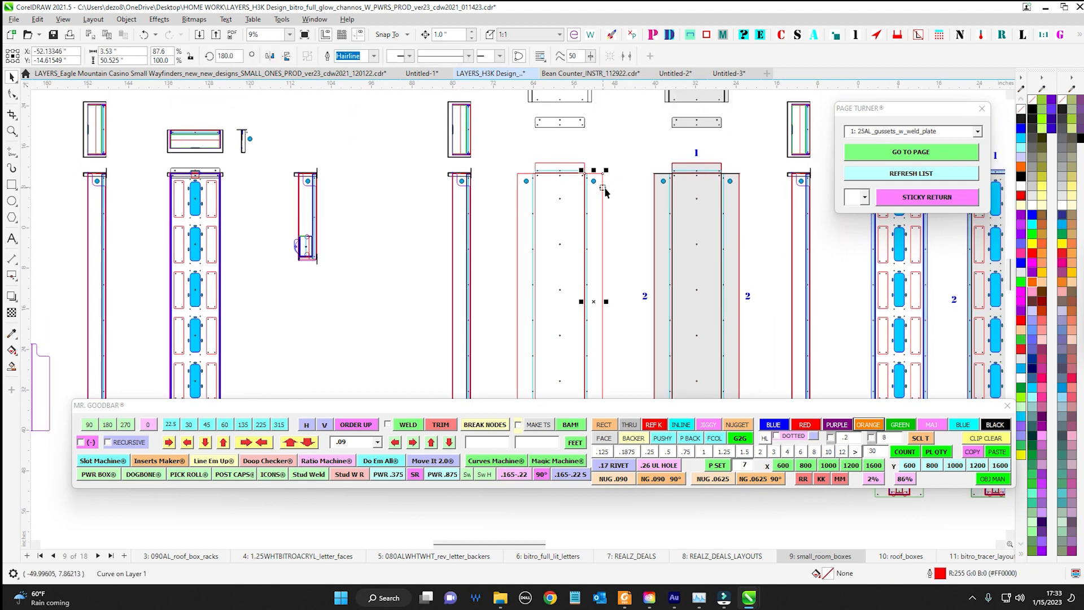
scroll(584, 150, up, 3)
click(578, 177)
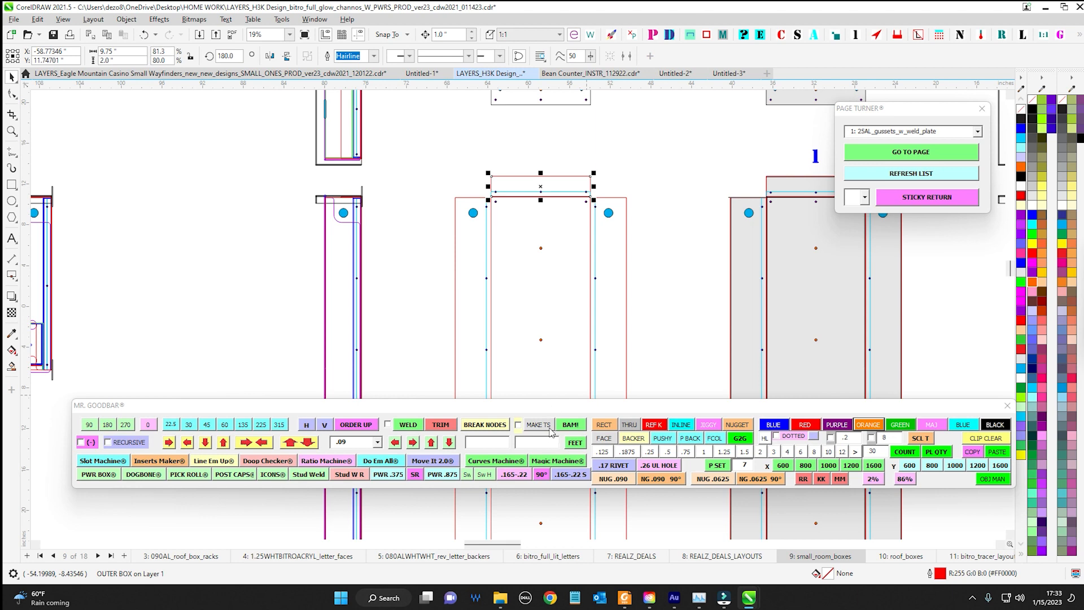
drag(557, 408, 535, 432)
click(532, 454)
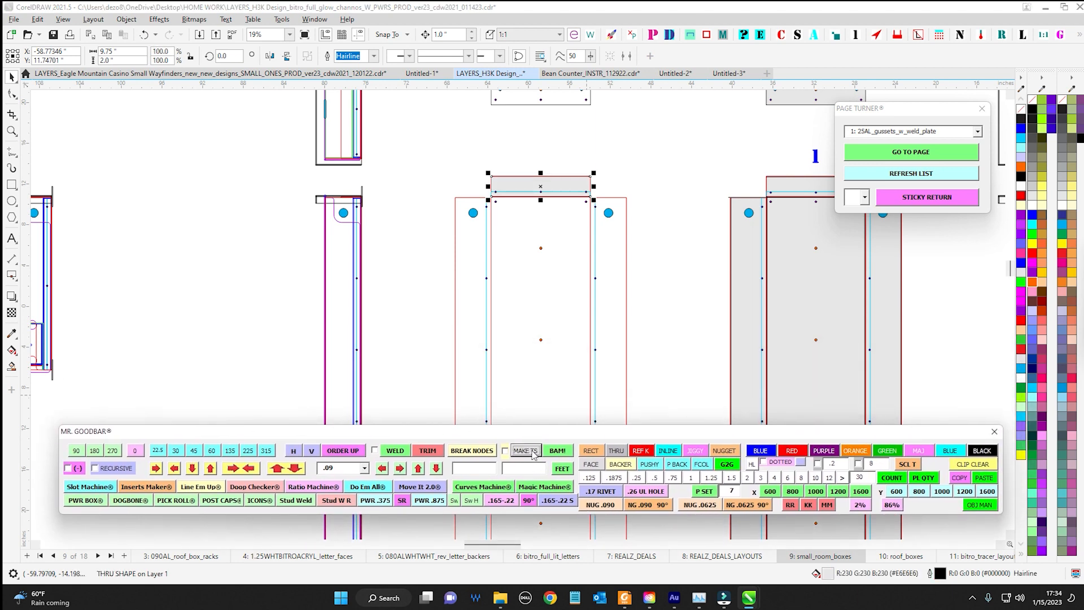
Nudge the flange's grey thru shape up 2 inches and return it to its original position
scroll(563, 151, up, 3)
key(Up)
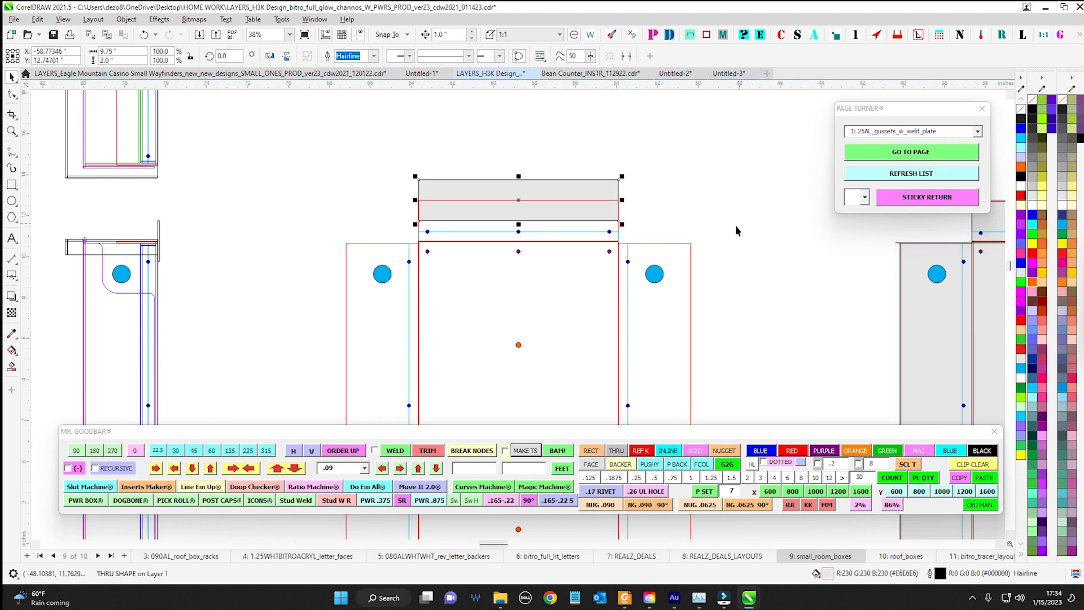
key(Up)
key(Down)
key(Up)
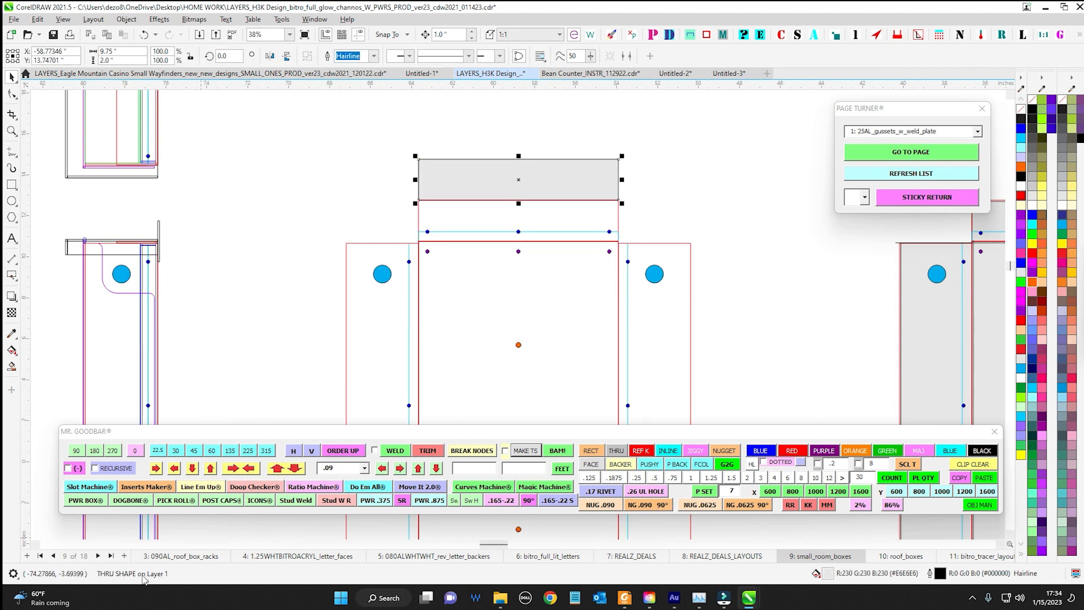
key(Down)
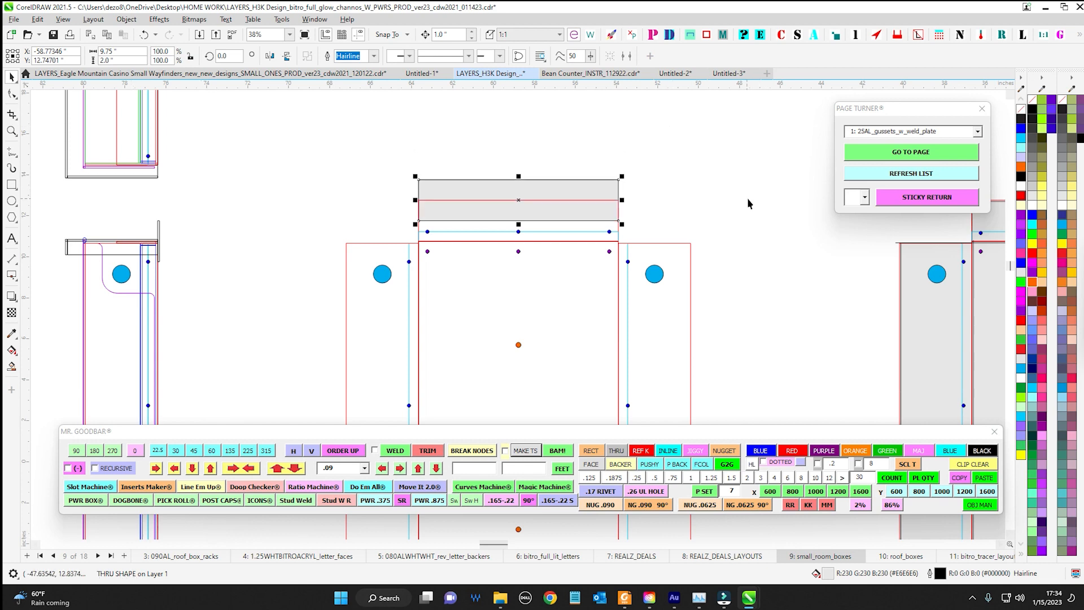
key(Down)
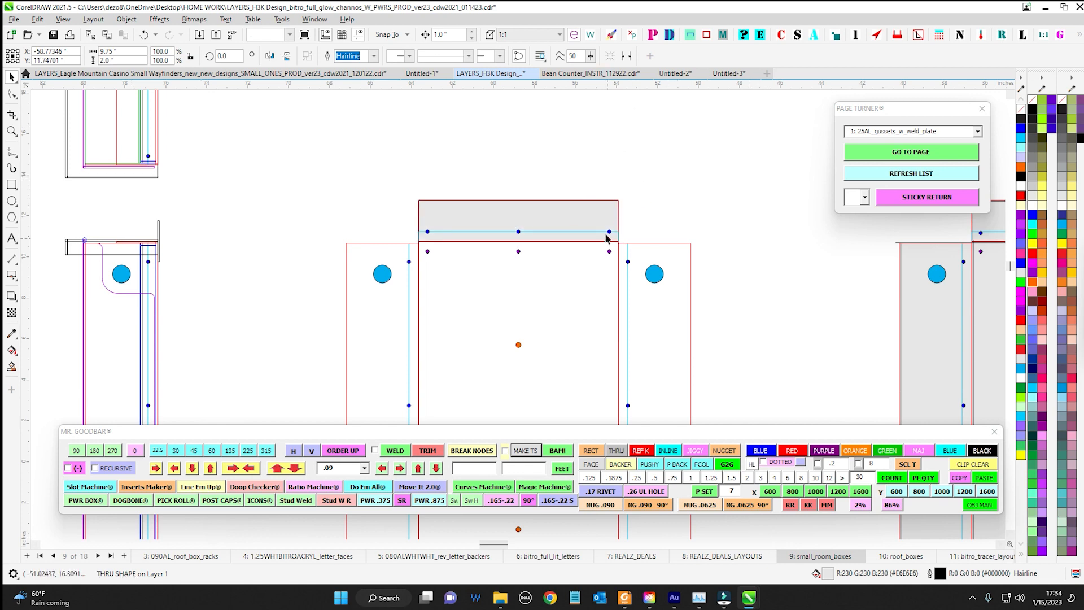
Nudge the grey thru shape of the adjacent tall panel to the left and return it to its original position
scroll(625, 206, down, 1)
drag(715, 238, 346, 173)
click(476, 180)
key(Left)
key(Left)
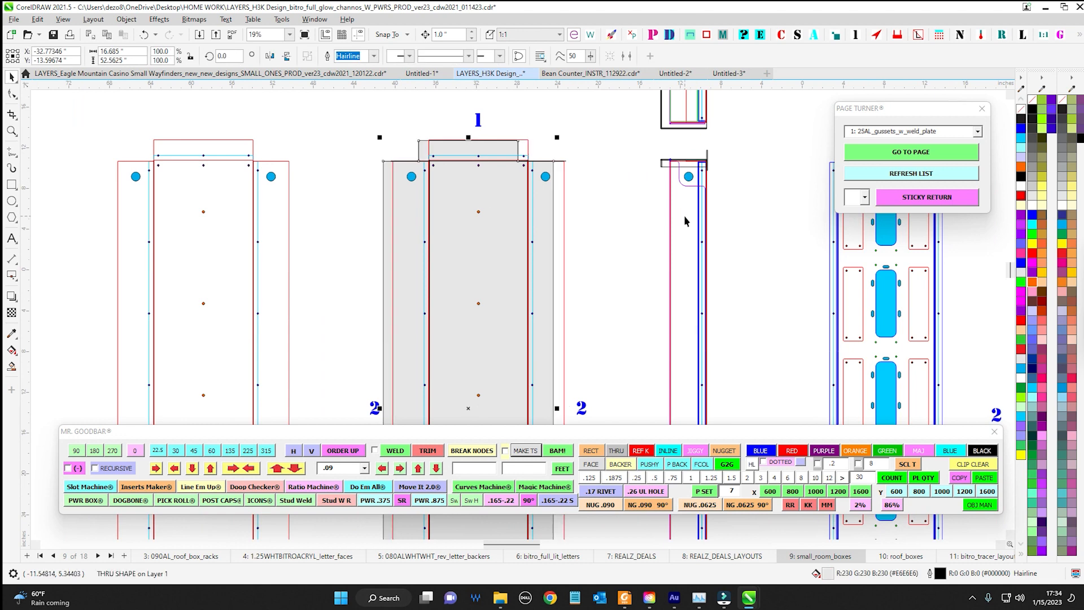
key(Right)
key(Right)
Select the range of parts from the unfilled panel's side view to the last tall panel and create one thru shape around them
scroll(625, 130, down, 4)
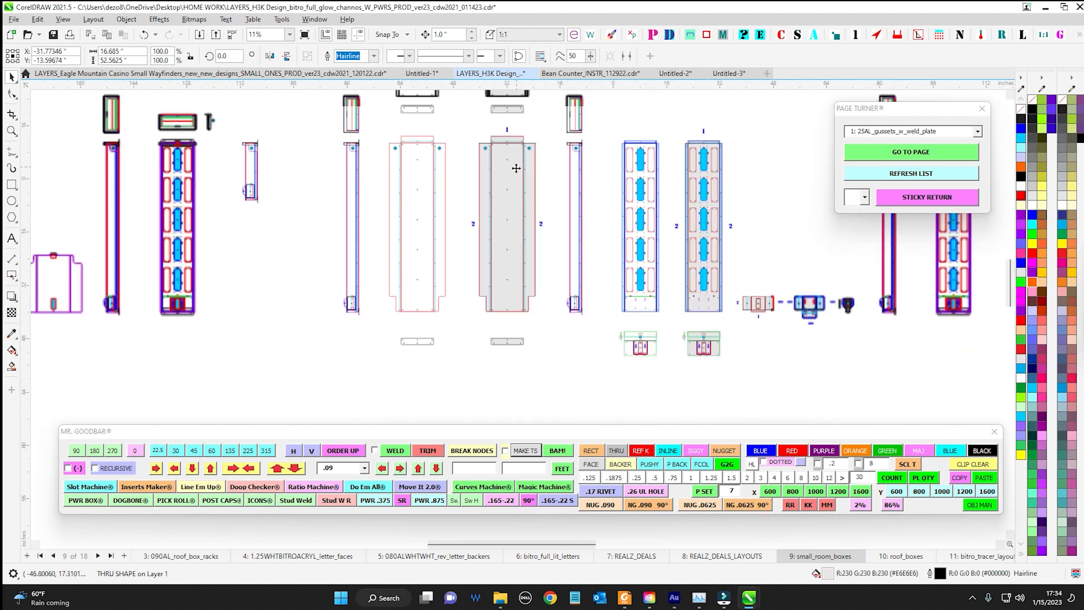
scroll(543, 343, down, 2)
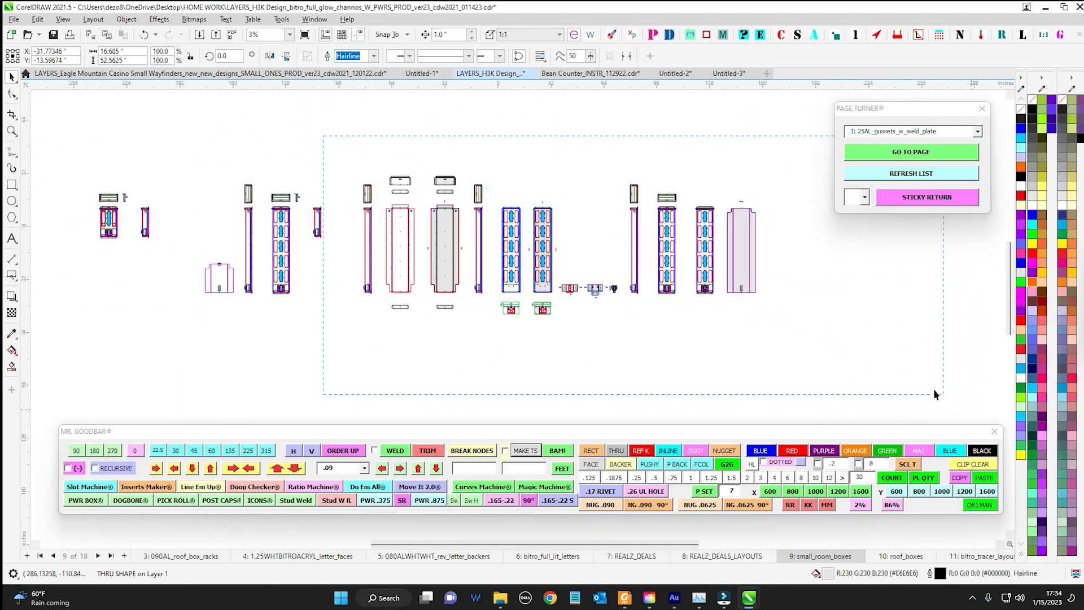
drag(934, 394, 929, 391)
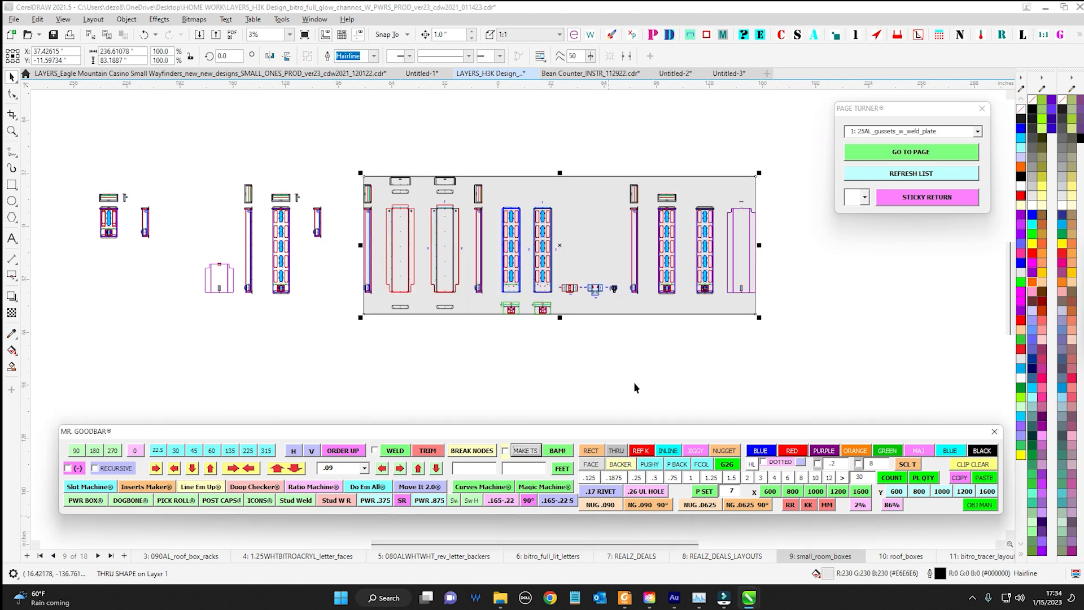
Delete the large grey thru shape that surrounds the range of parts
click(634, 382)
drag(598, 257, 413, 199)
key(Delete)
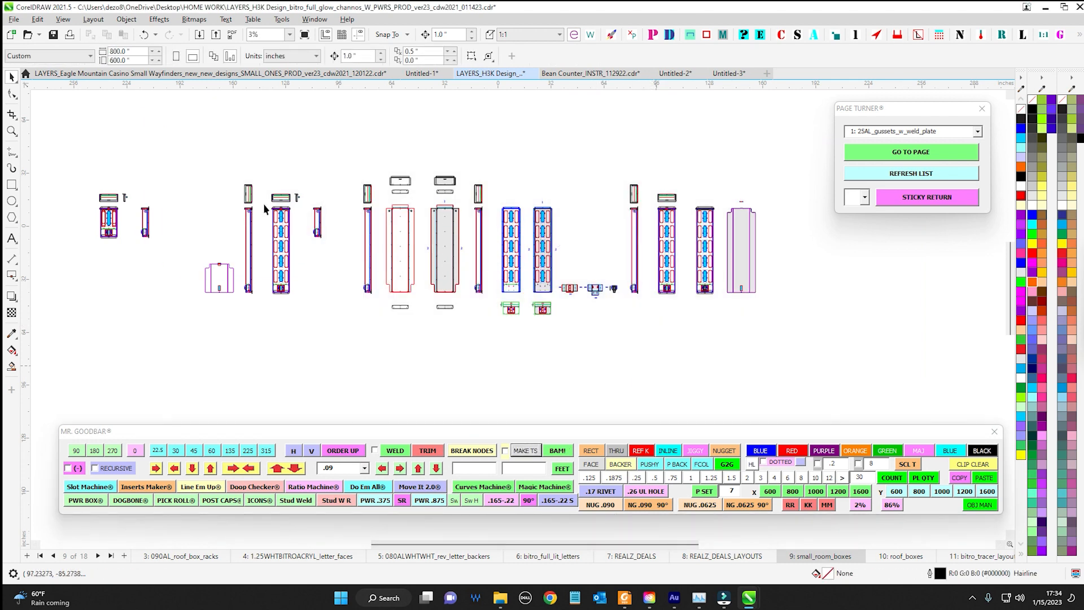
Create a thru shape with Make TS from the upright end box above the side view, pull it aside and delete it
scroll(265, 208, up, 6)
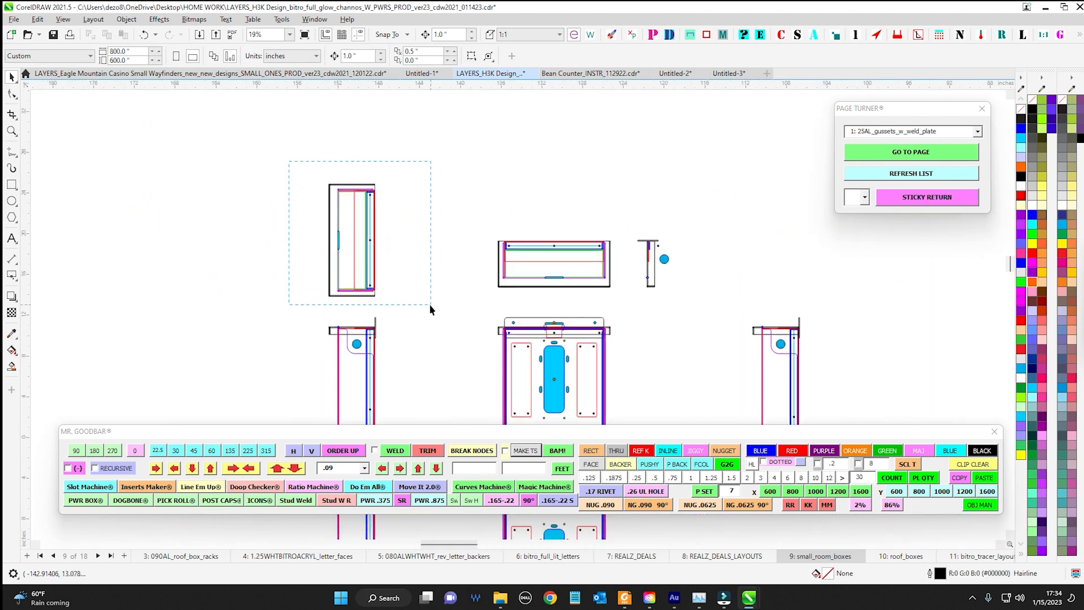
drag(430, 306, 431, 306)
click(517, 450)
click(432, 209)
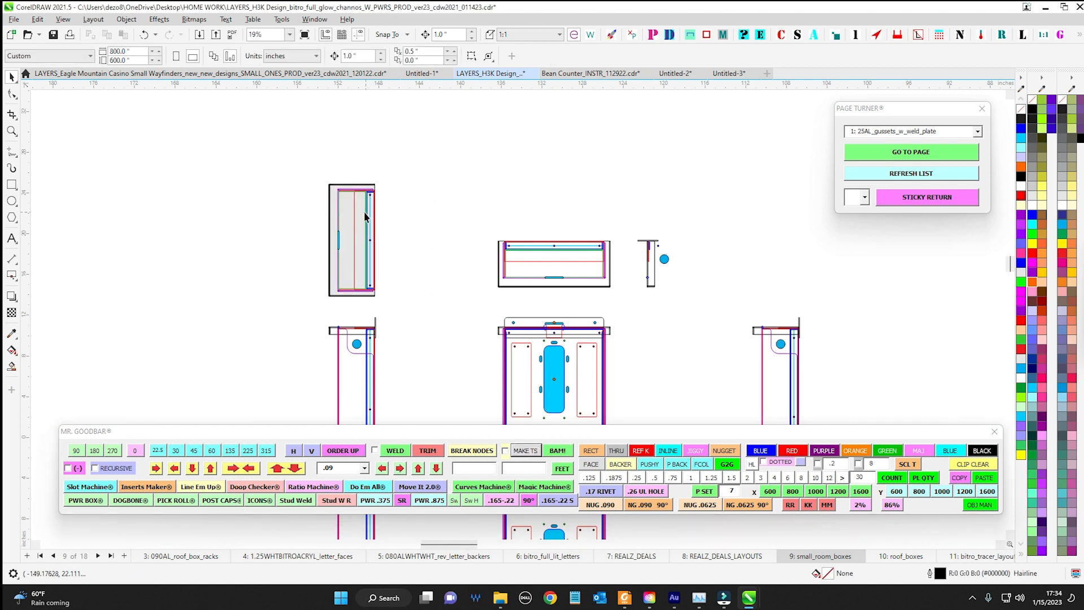
drag(366, 216, 194, 179)
key(Delete)
Create a thru shape with Make TS from the horizontal top box and its small side profile together, and delete it
drag(609, 201, 503, 130)
drag(350, 137, 700, 262)
drag(628, 227, 629, 228)
click(525, 451)
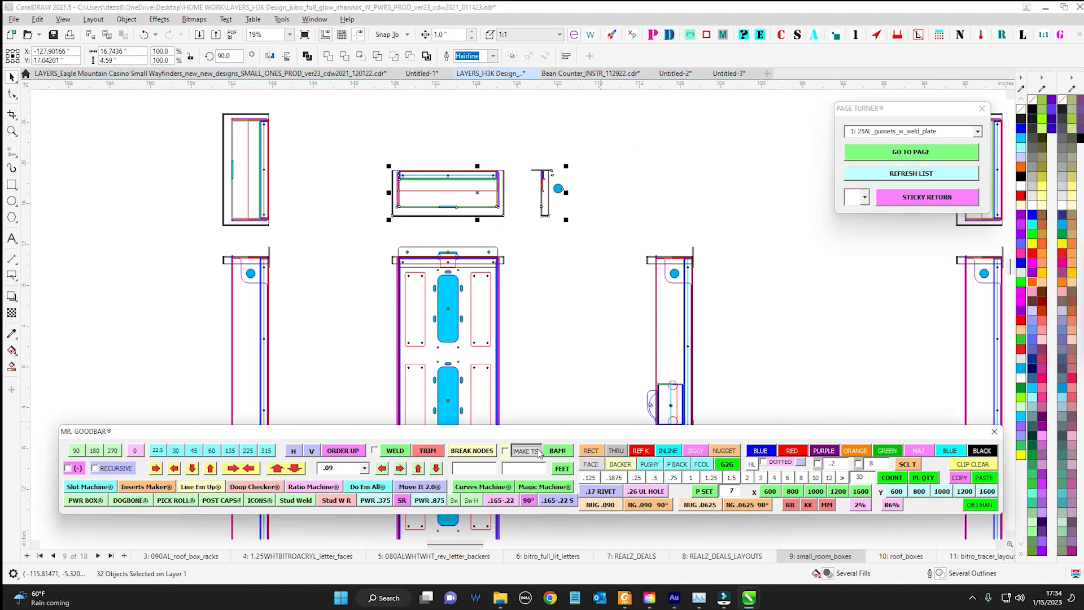
click(556, 210)
key(Delete)
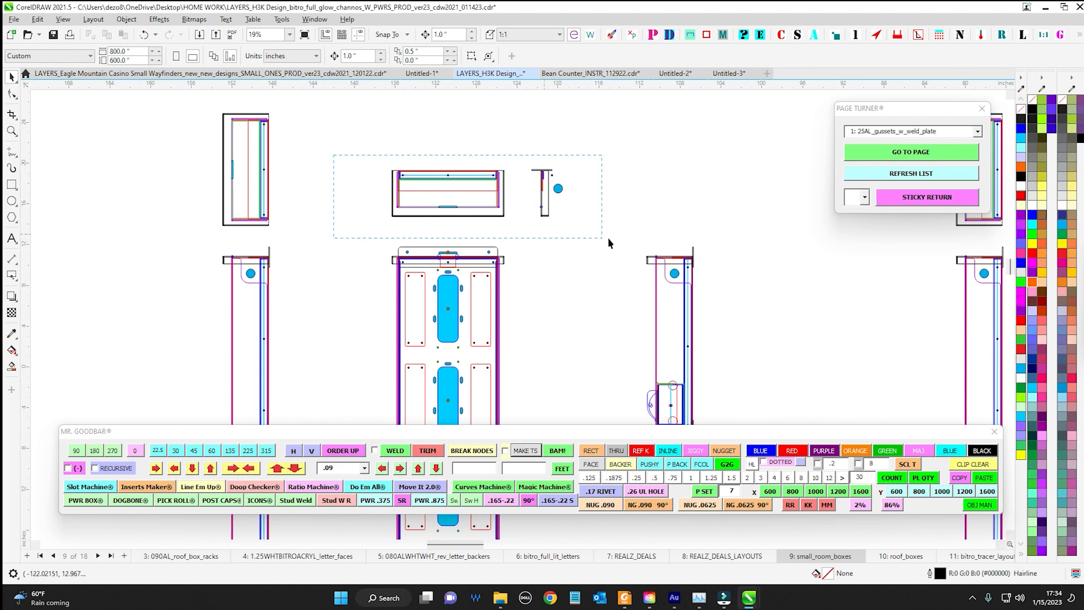
Draw a 16.7436 by 4.59 inch bounding rectangle with BAM! around the top box and its side profile, and move it above them
drag(608, 237, 612, 237)
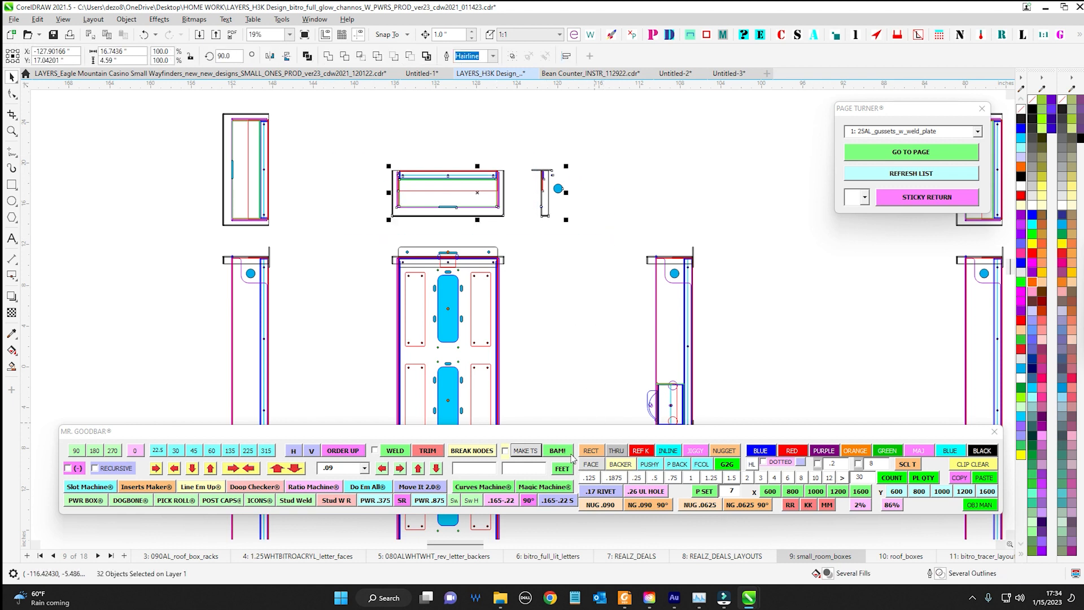
click(571, 454)
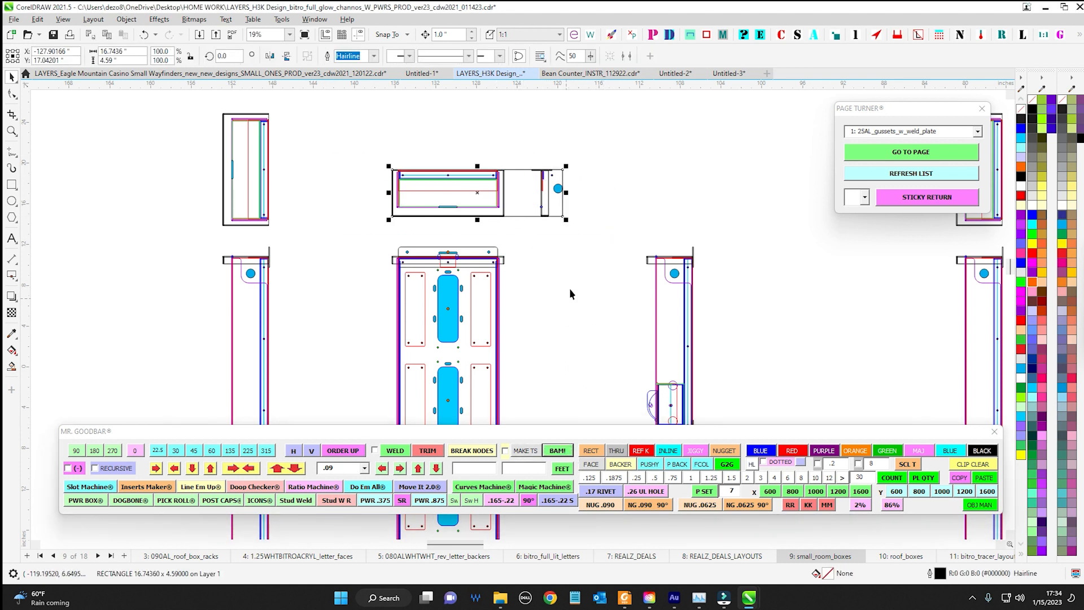
key(Up)
key(Up)
key(Up)
key(Up)
key(Up)
key(Up)
key(Up)
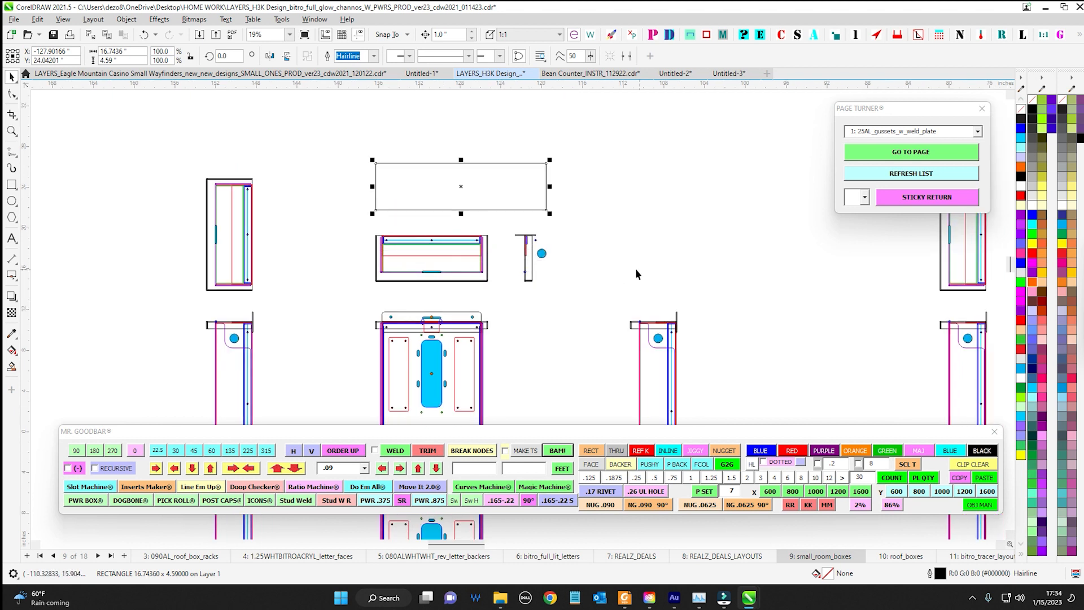
drag(636, 269, 709, 229)
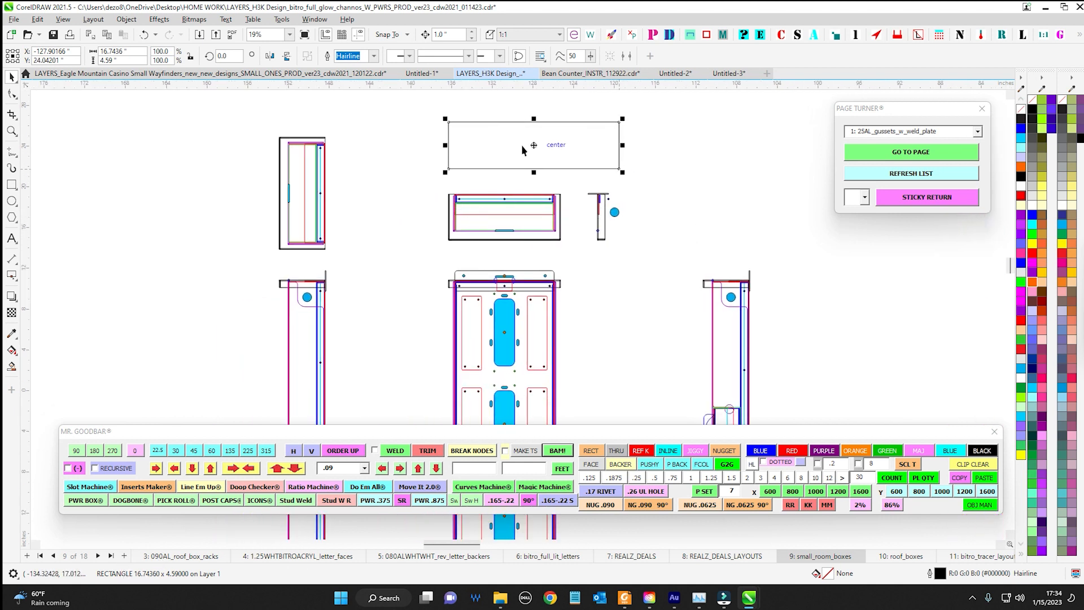
drag(535, 145, 471, 147)
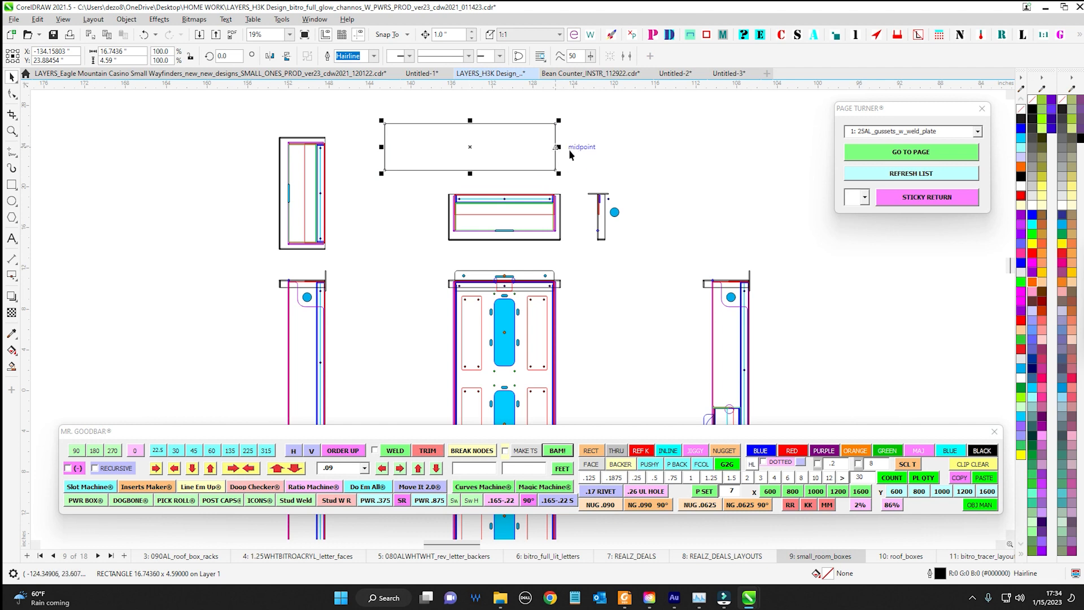
Draw a 3.0375 by 4.59 inch bounding rectangle with BAM! around the small side profile alone, pull it aside and delete it
scroll(573, 148, down, 2)
drag(455, 231, 586, 195)
scroll(567, 255, up, 4)
drag(610, 377, 614, 379)
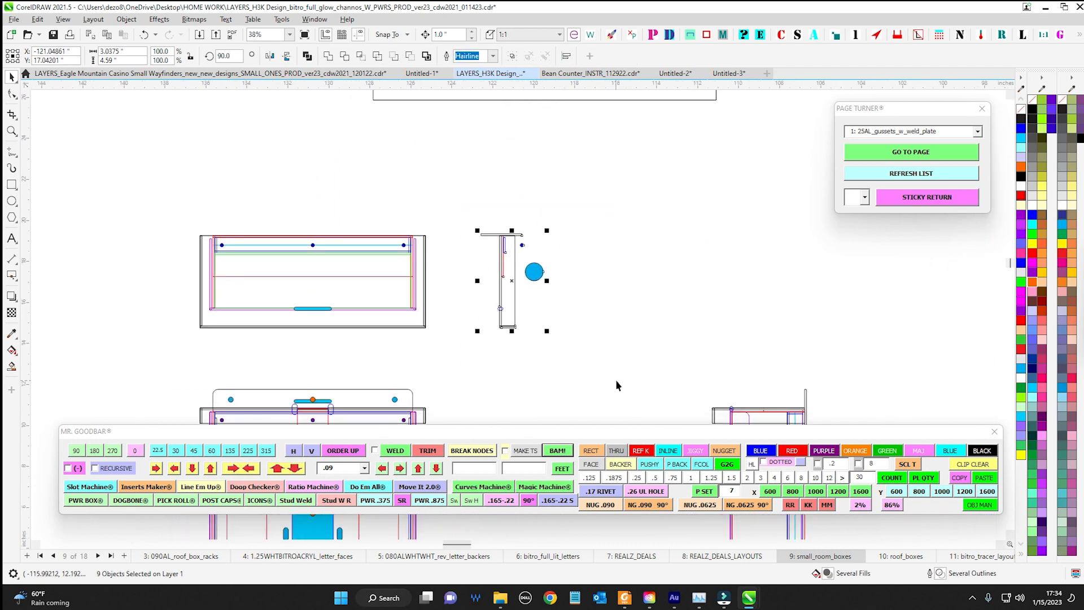
drag(544, 317, 757, 267)
key(Delete)
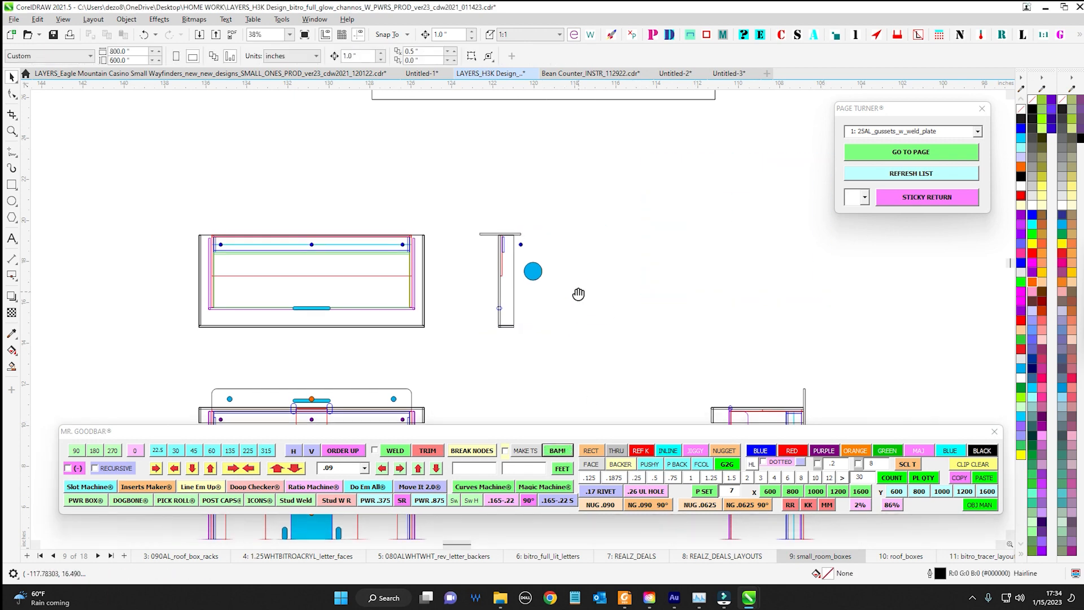
Draw a 1.9375 by 7.25 inch bounding rectangle with BAM! over the uppermost red box right of the blue cutouts on the tall panel
drag(578, 295, 528, 176)
scroll(529, 176, down, 2)
drag(671, 310, 544, 211)
scroll(530, 181, up, 2)
scroll(530, 187, down, 3)
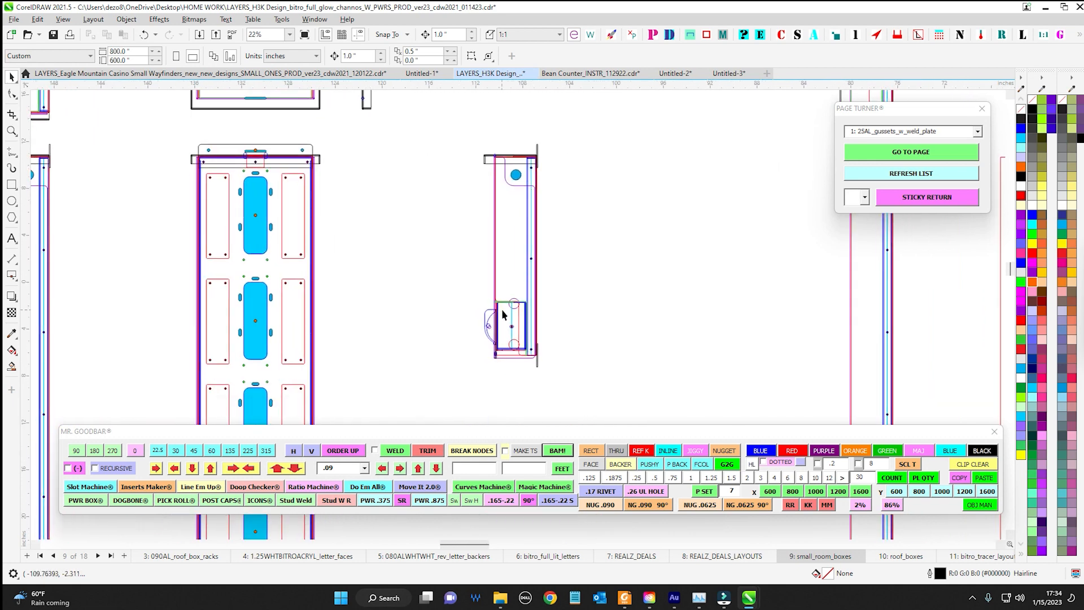
scroll(503, 315, up, 2)
scroll(490, 247, down, 2)
scroll(412, 249, up, 3)
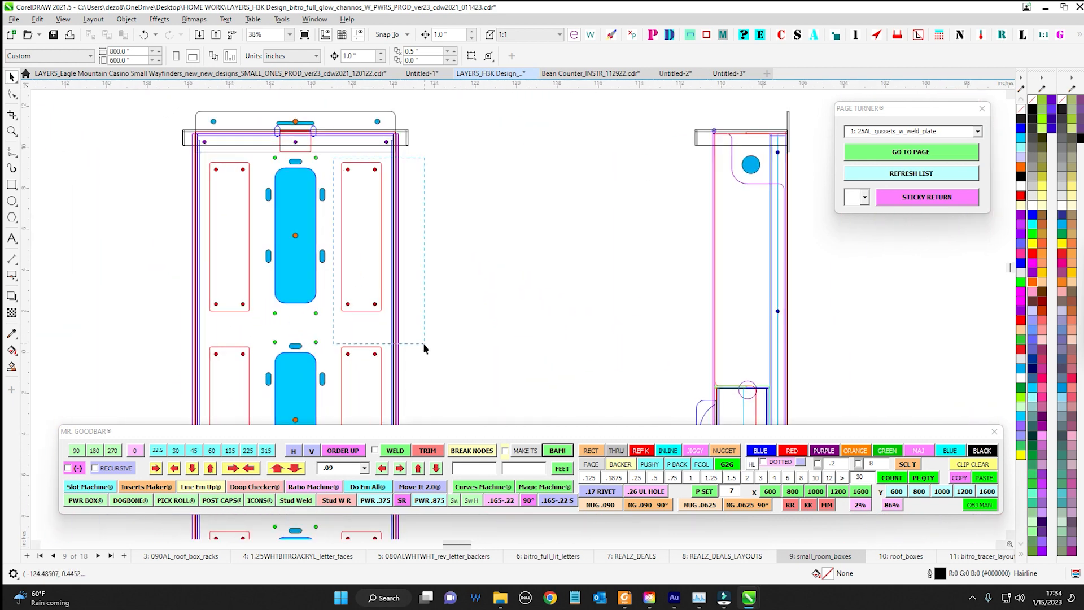
drag(424, 345, 409, 328)
click(561, 452)
click(485, 289)
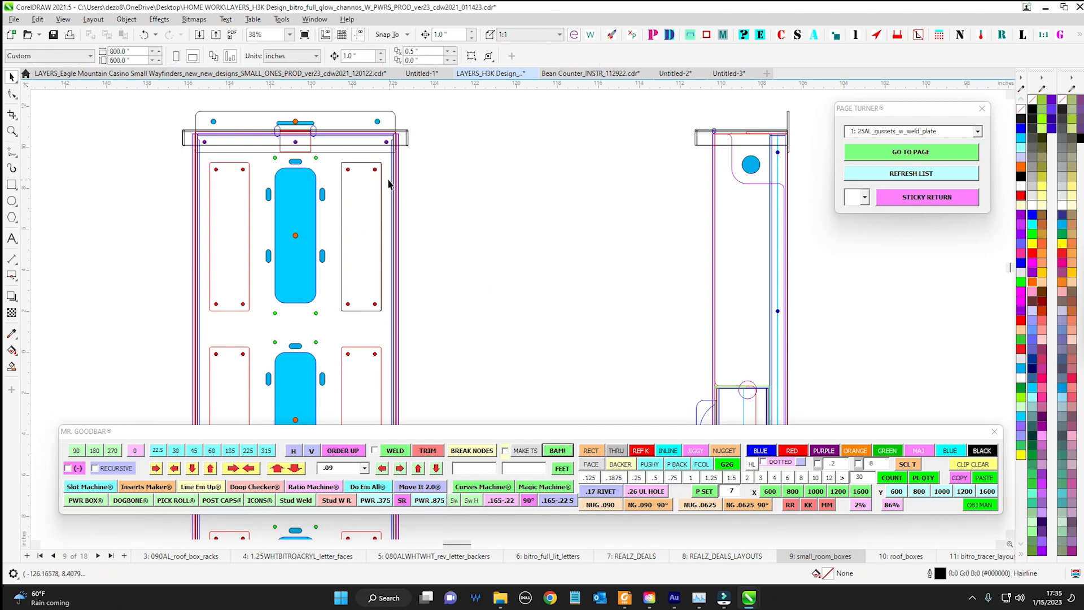
Move the small bounding rectangle out into the empty space beside the tall panel and delete it
scroll(389, 167, up, 2)
drag(389, 172, 631, 300)
scroll(630, 300, down, 2)
drag(582, 178, 710, 413)
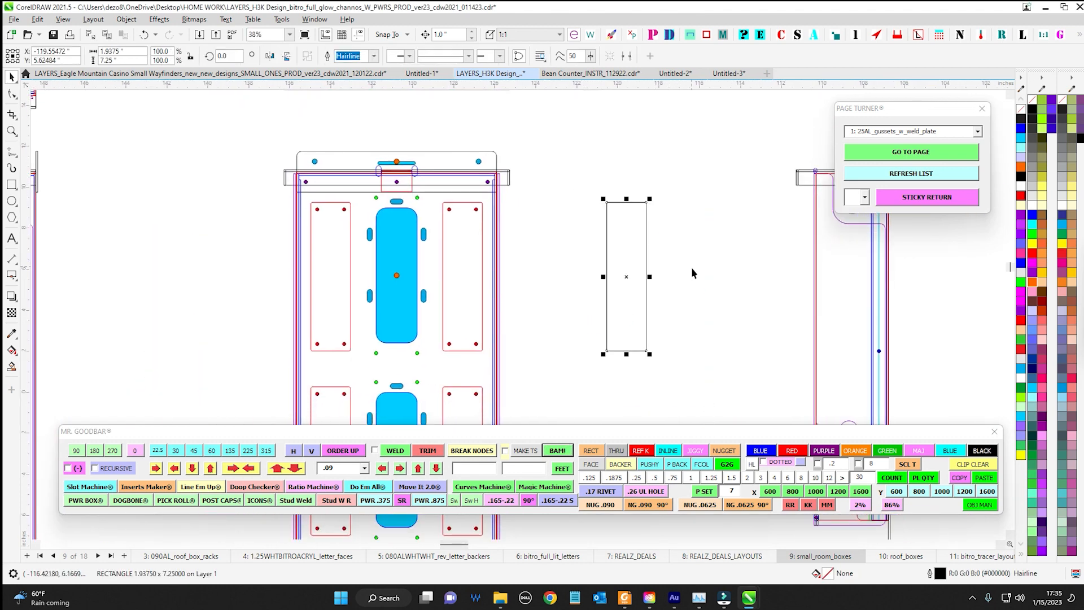
scroll(568, 309, down, 1)
key(Delete)
scroll(631, 236, down, 2)
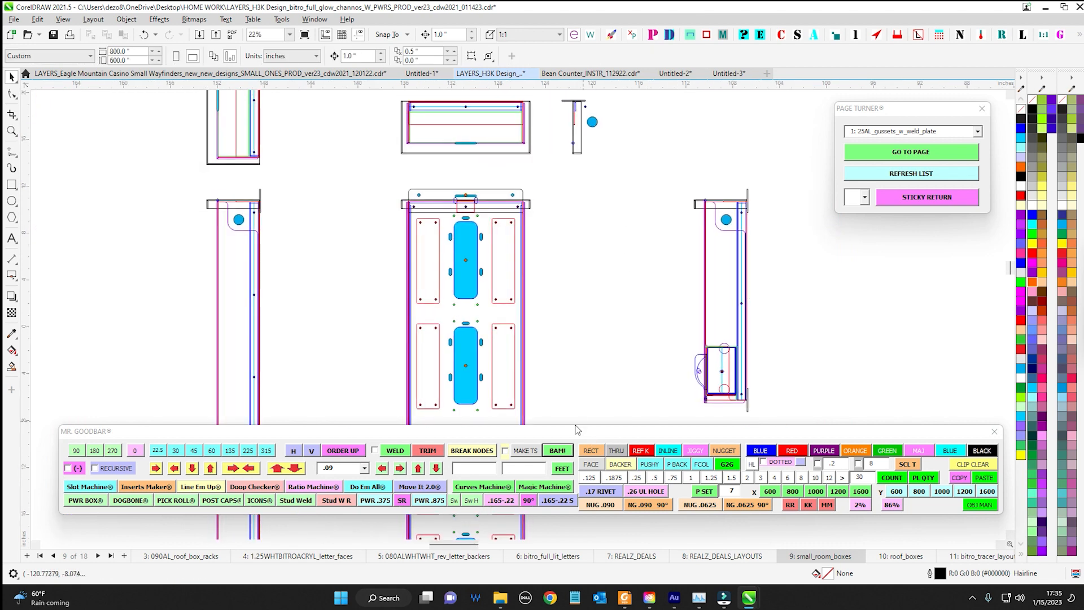
Move the Mr. Goodbar toolbar slightly higher over the drawing
drag(579, 430, 597, 412)
drag(601, 306, 642, 255)
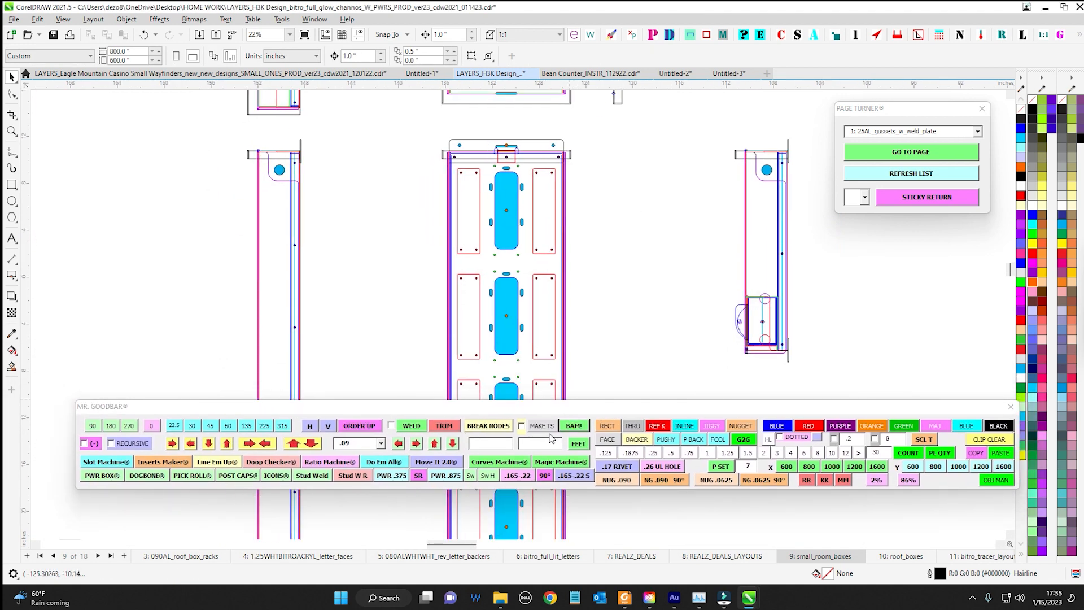
drag(386, 368, 500, 350)
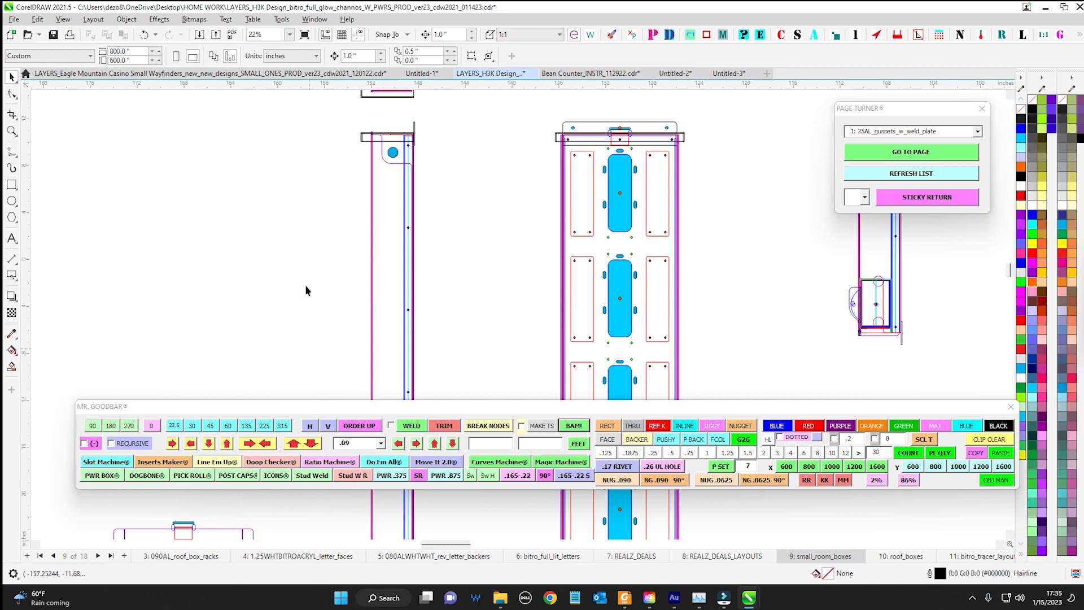
scroll(469, 351, down, 6)
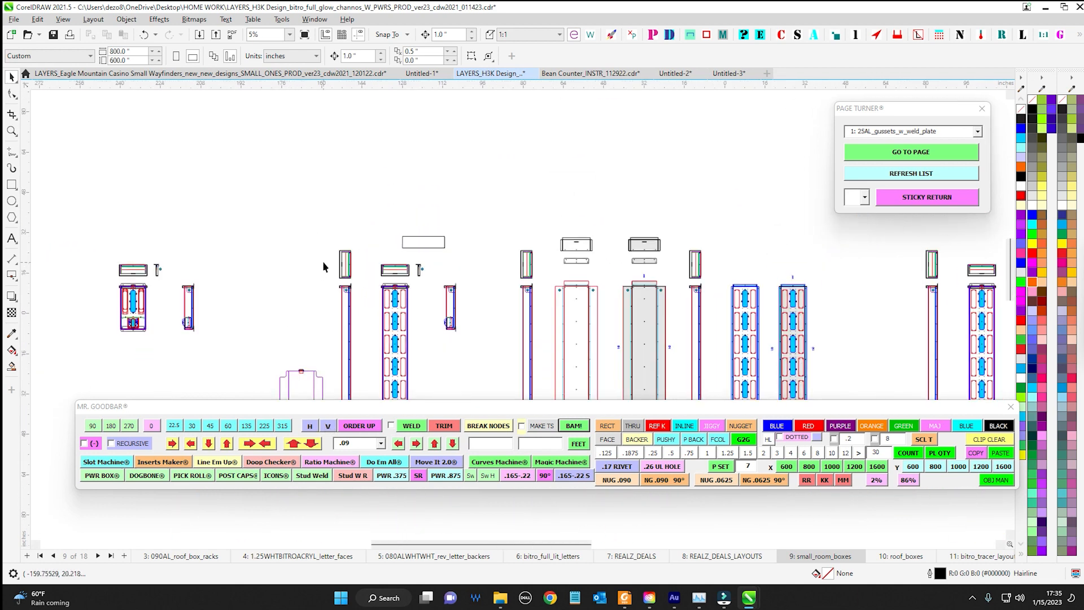
Mirror the six blue number labels around the two grey-filled tall panels horizontally as one selection, and mirror them back
scroll(670, 323, up, 10)
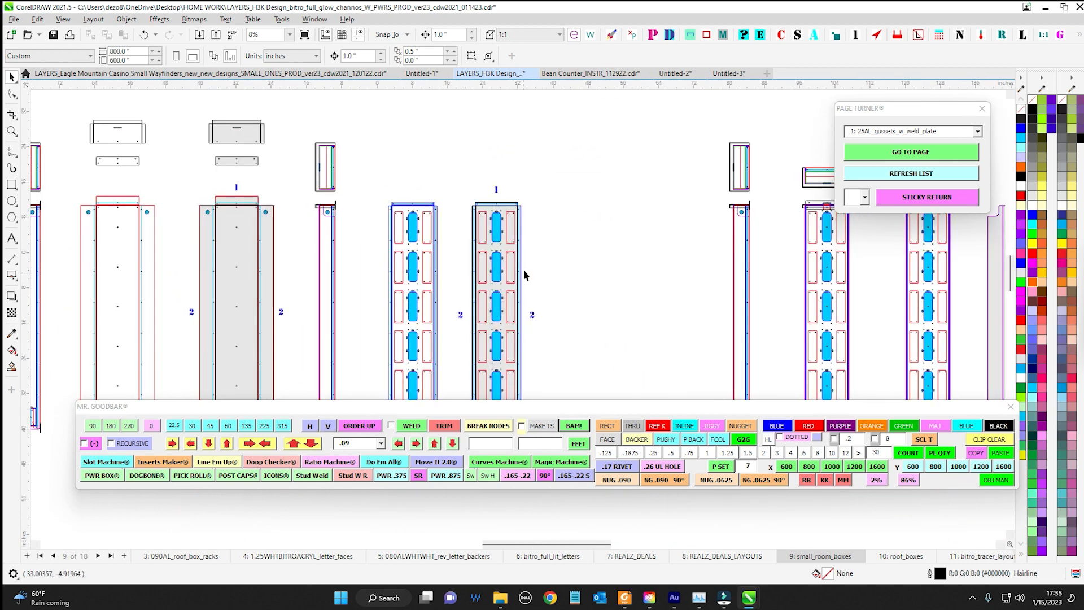
drag(531, 269, 726, 206)
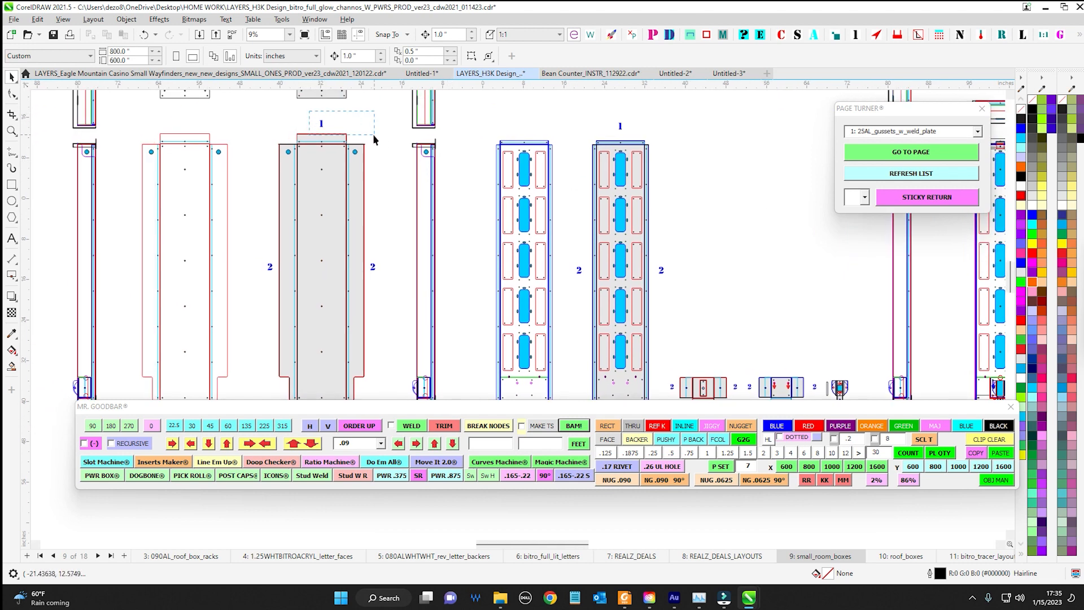
click(372, 135)
scroll(371, 292, up, 2)
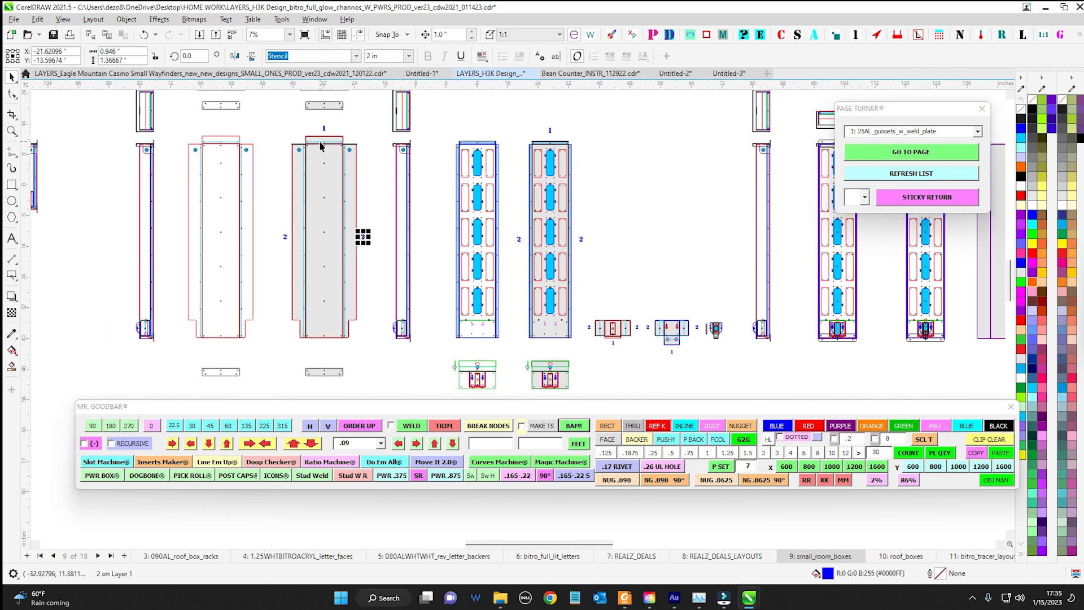
key(Tab)
shift+click(268, 287)
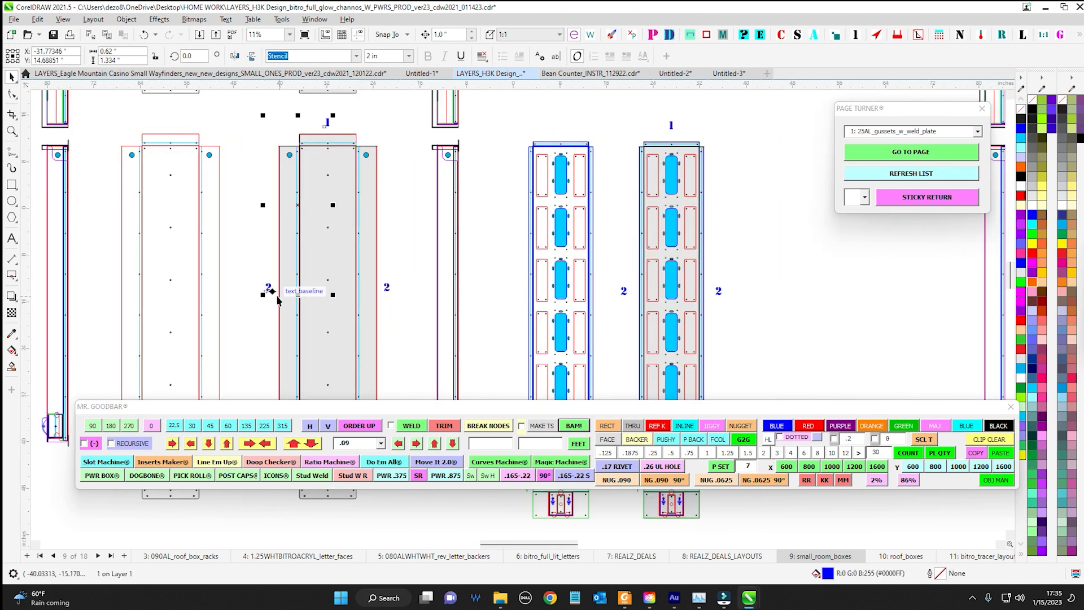
shift+click(386, 288)
shift+click(626, 294)
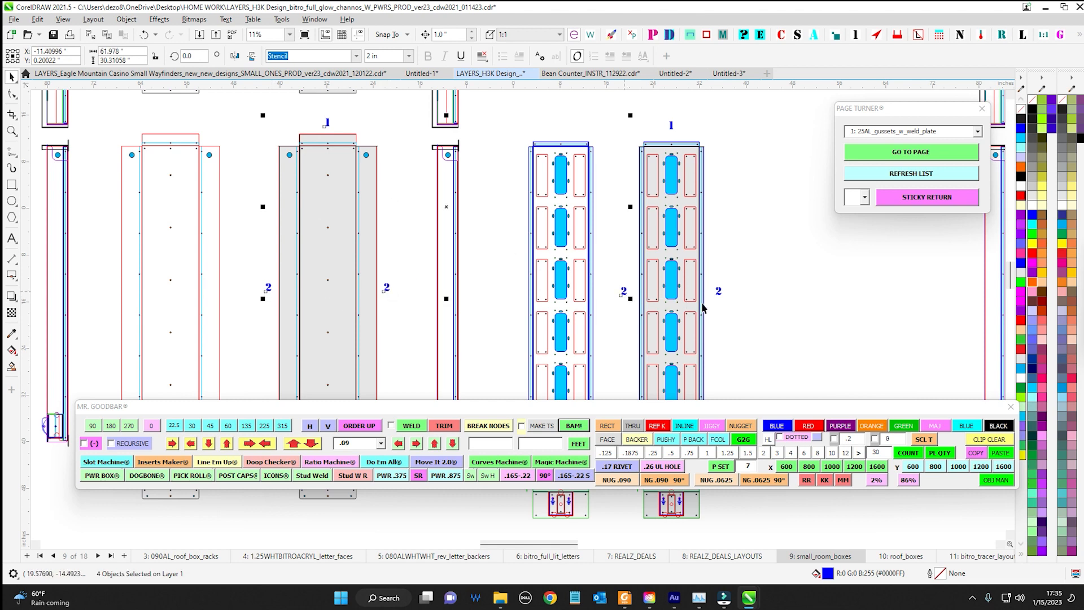
shift+click(720, 293)
shift+click(672, 125)
scroll(416, 143, down, 1)
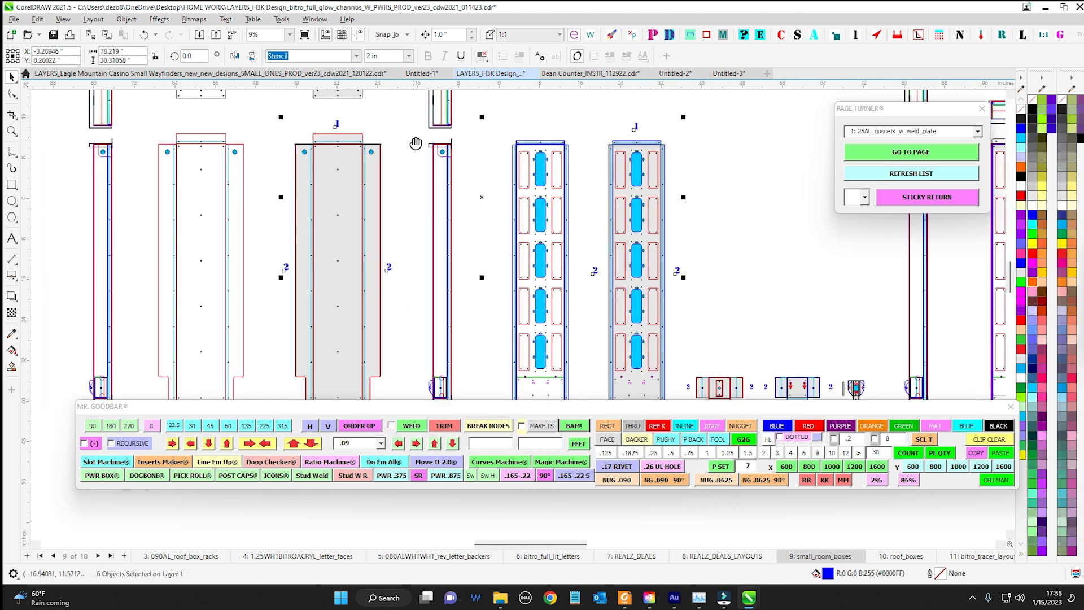
drag(416, 142, 328, 144)
scroll(307, 134, up, 1)
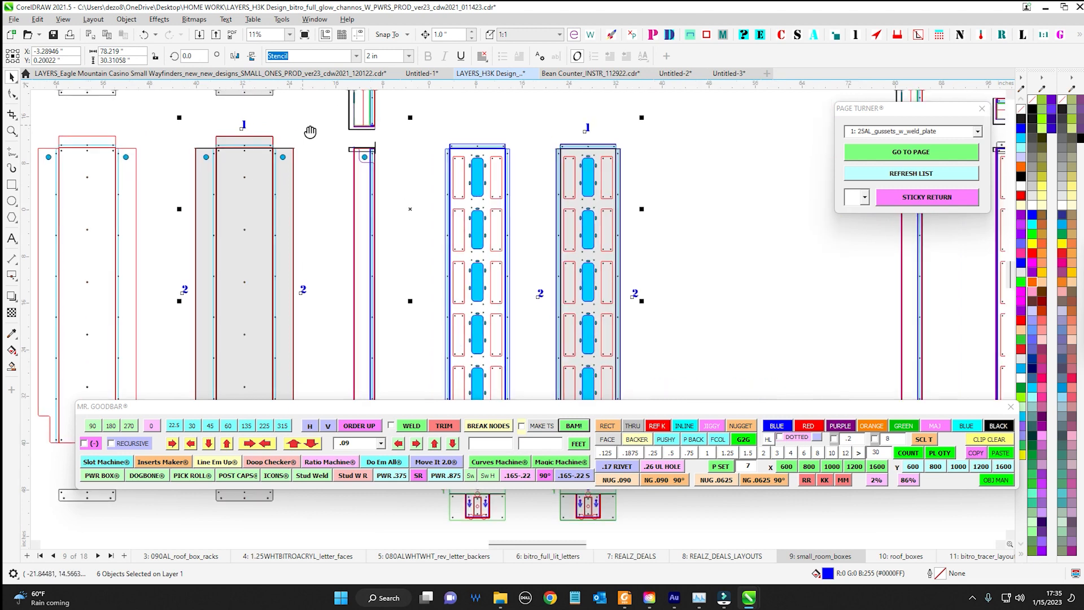
click(236, 57)
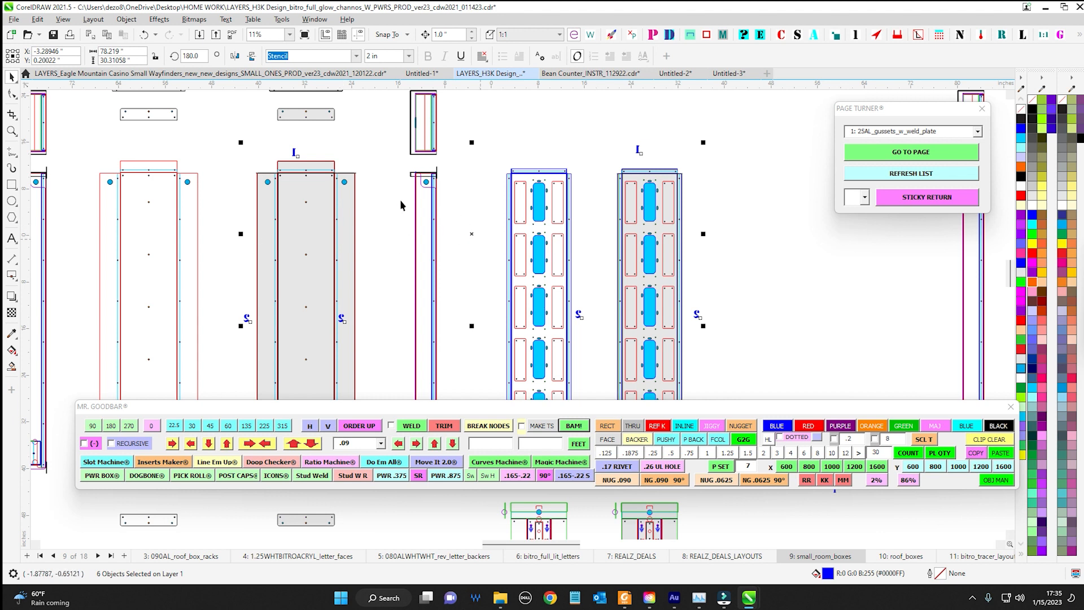
click(236, 57)
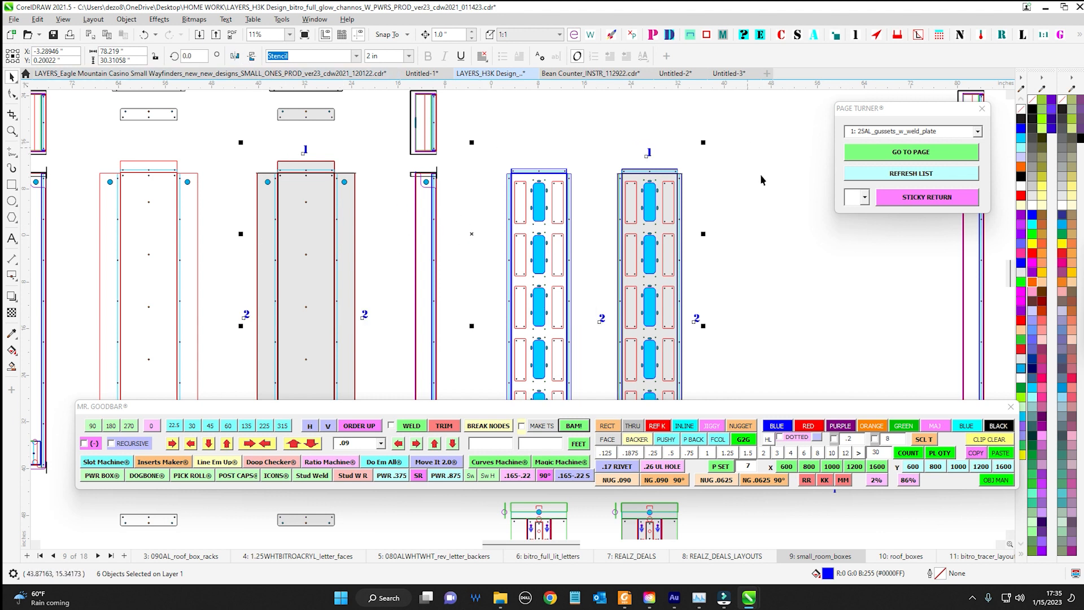
Mirror the plain grey panel's labels 1, 2 and 2 individually in place with H and V, and return them to their original orientation
click(235, 145)
click(305, 150)
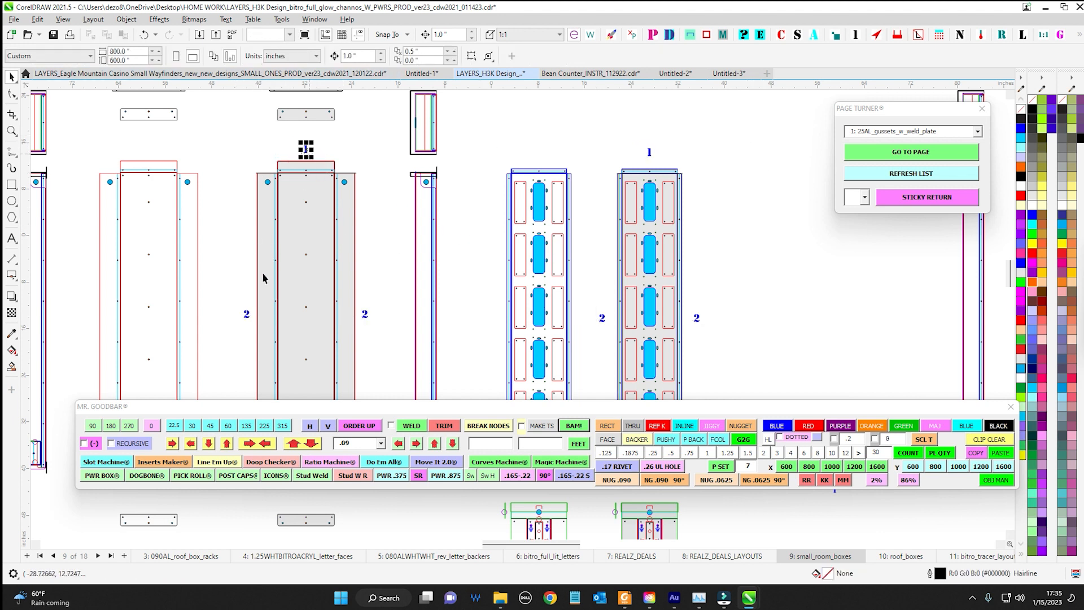
shift+click(246, 315)
shift+click(365, 315)
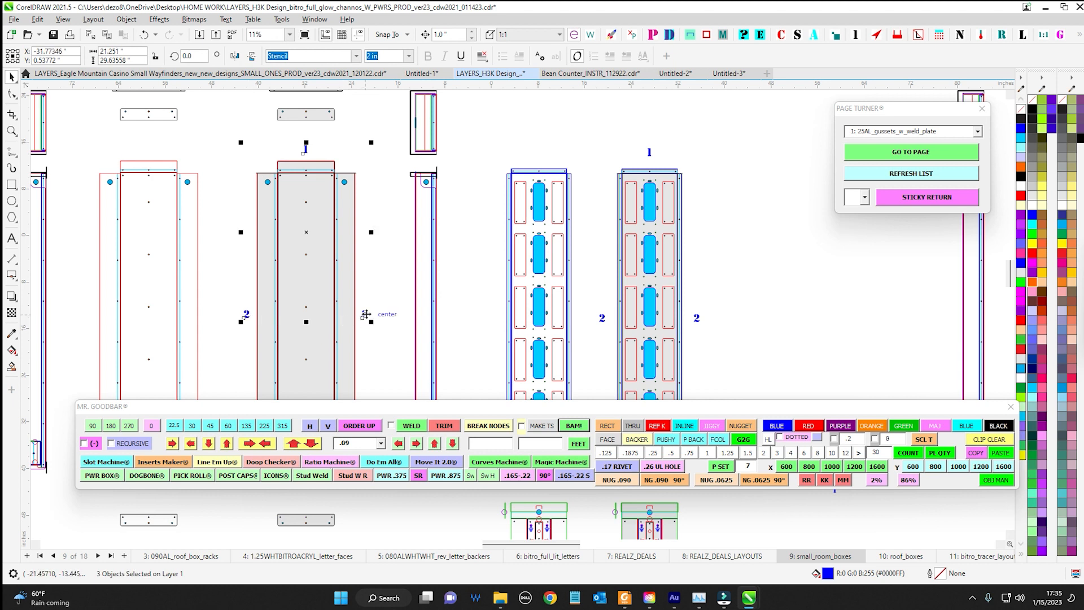
click(310, 426)
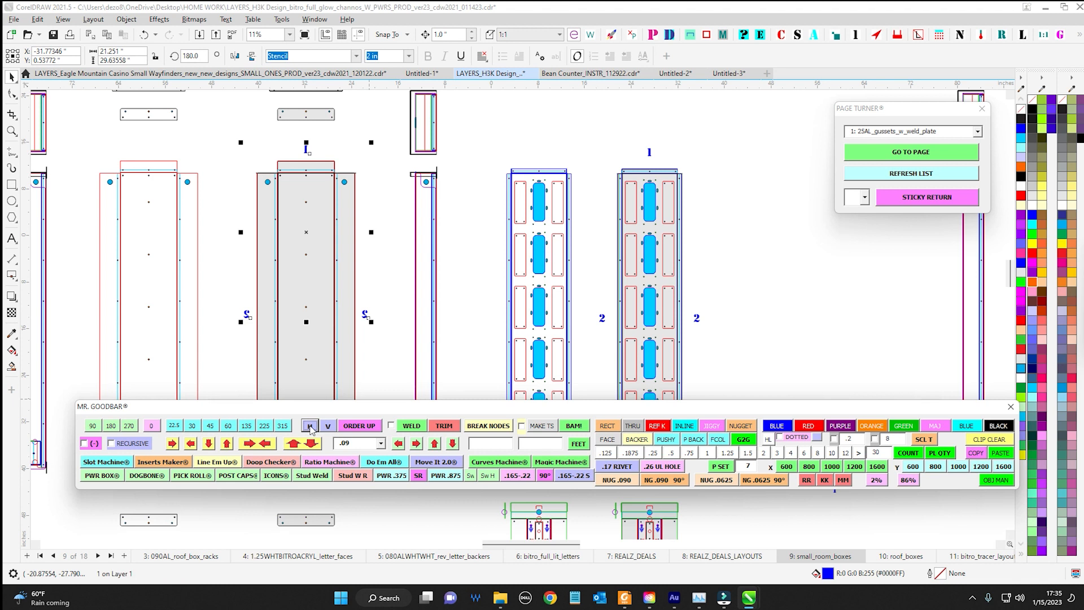
click(328, 427)
click(318, 429)
scroll(346, 178, down, 1)
mouse_move(345, 178)
mouse_down()
mouse_move(302, 198)
mouse_move(351, 233)
mouse_up()
click(244, 104)
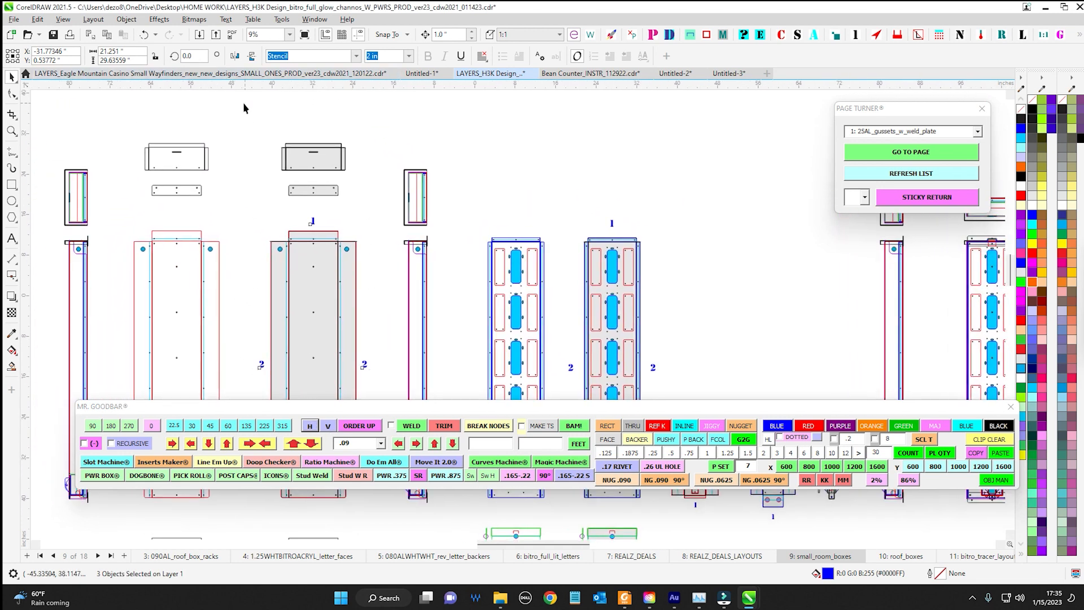
scroll(343, 174, down, 1)
scroll(343, 171, down, 1)
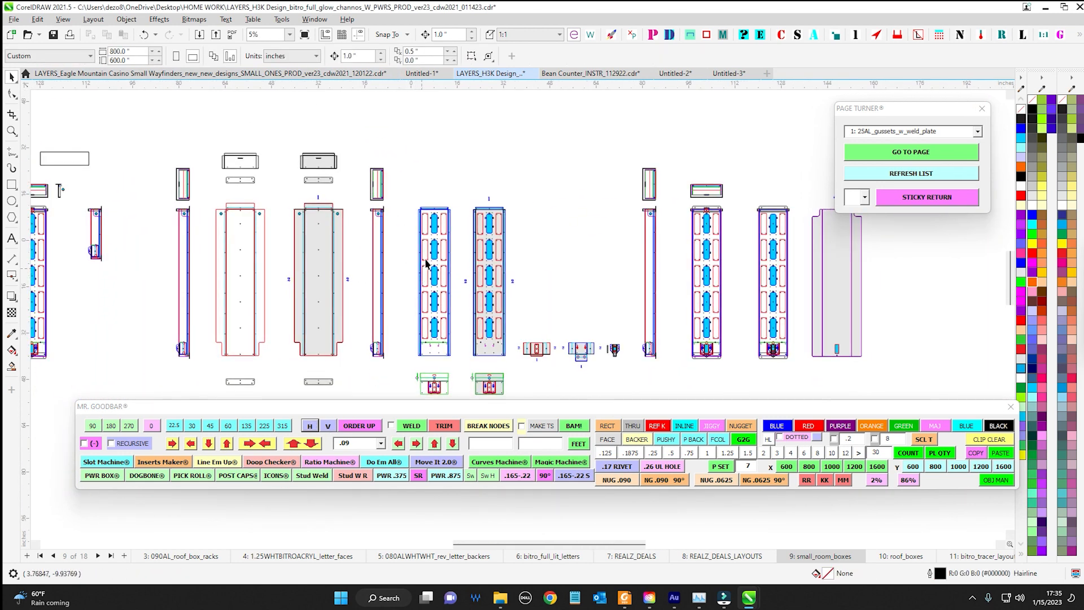
scroll(434, 243, up, 4)
drag(441, 154, 356, 130)
scroll(390, 144, down, 4)
drag(456, 178, 388, 167)
scroll(427, 197, down, 1)
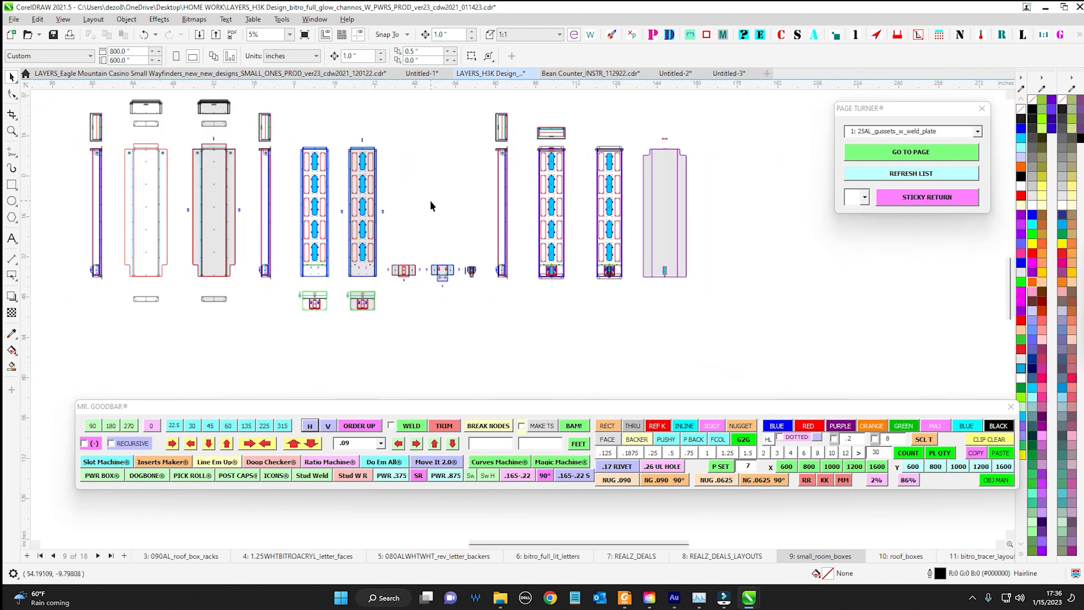
Duplicate the two small grey-filled parts with their blue labels into the empty space below, and mirror the copies horizontally as one selection
scroll(405, 291, up, 7)
drag(339, 211, 570, 328)
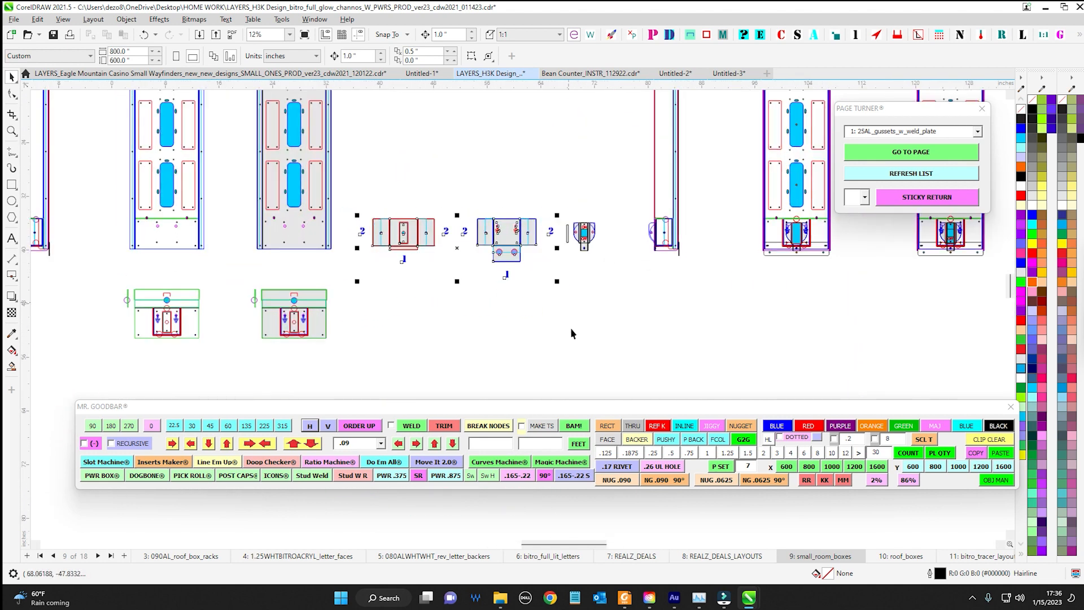
scroll(438, 215, down, 2)
scroll(439, 214, up, 1)
drag(367, 133, 549, 306)
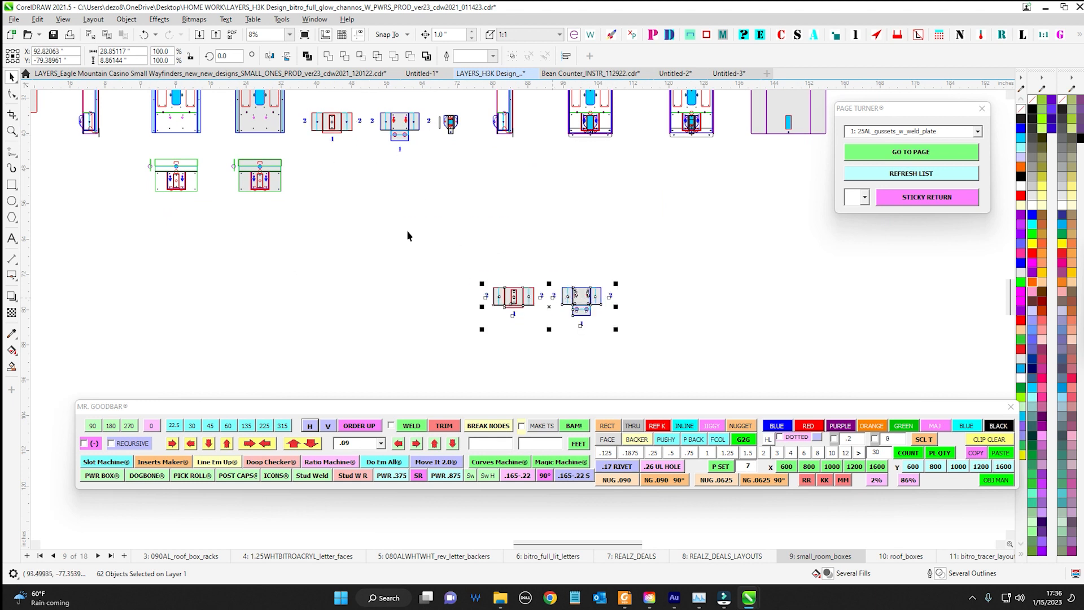
click(270, 56)
key(Escape)
Isolate the blue number labels of the two copied parts with Send It's ALPHAS finder and mirror them individually with H
scroll(529, 296, up, 6)
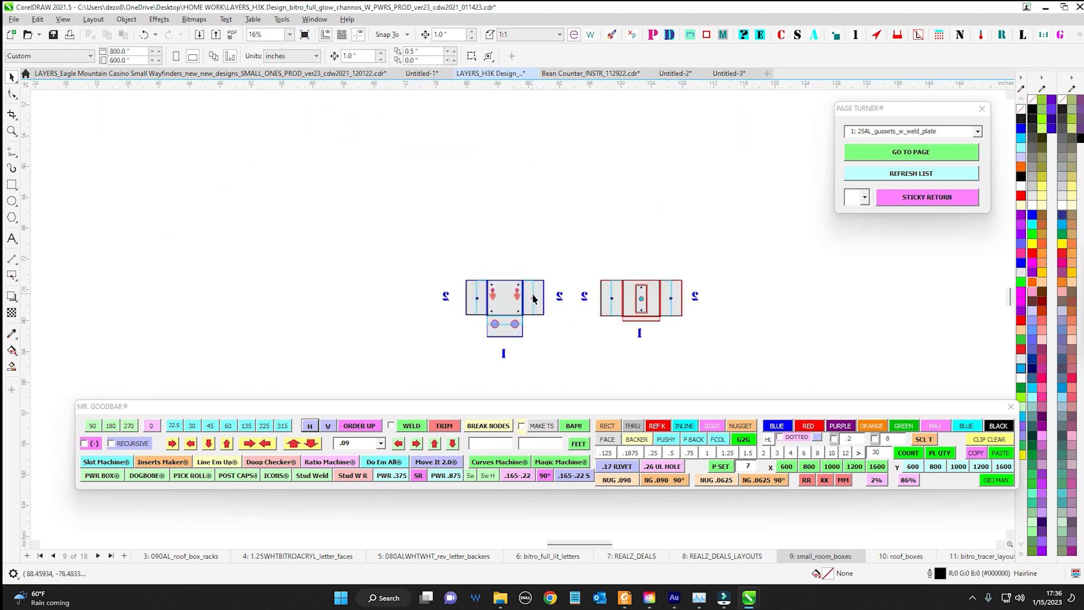
drag(521, 271, 438, 245)
scroll(313, 242, down, 2)
drag(279, 230, 681, 352)
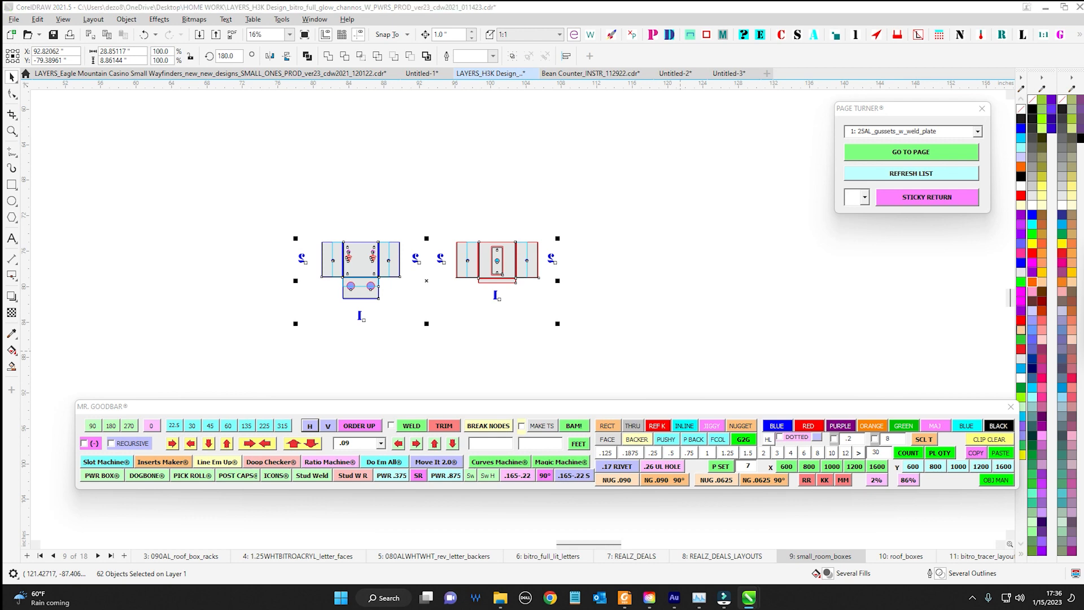
click(798, 35)
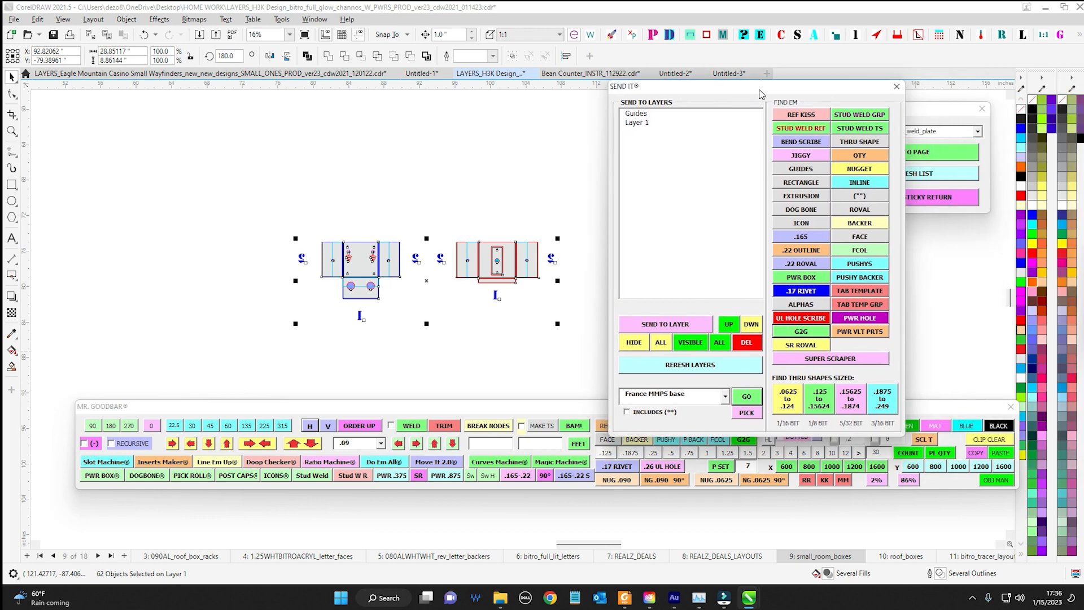
click(802, 304)
click(312, 427)
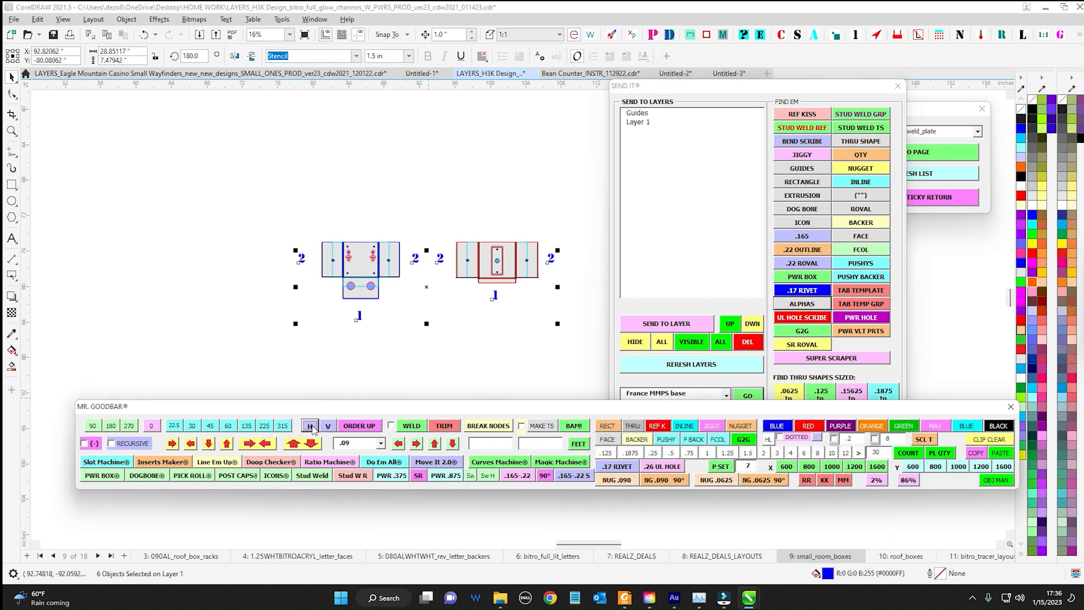
click(414, 186)
Inspect the labels around the two copied parts and move the Send It window off the drawing
scroll(371, 249, up, 2)
drag(377, 238, 242, 191)
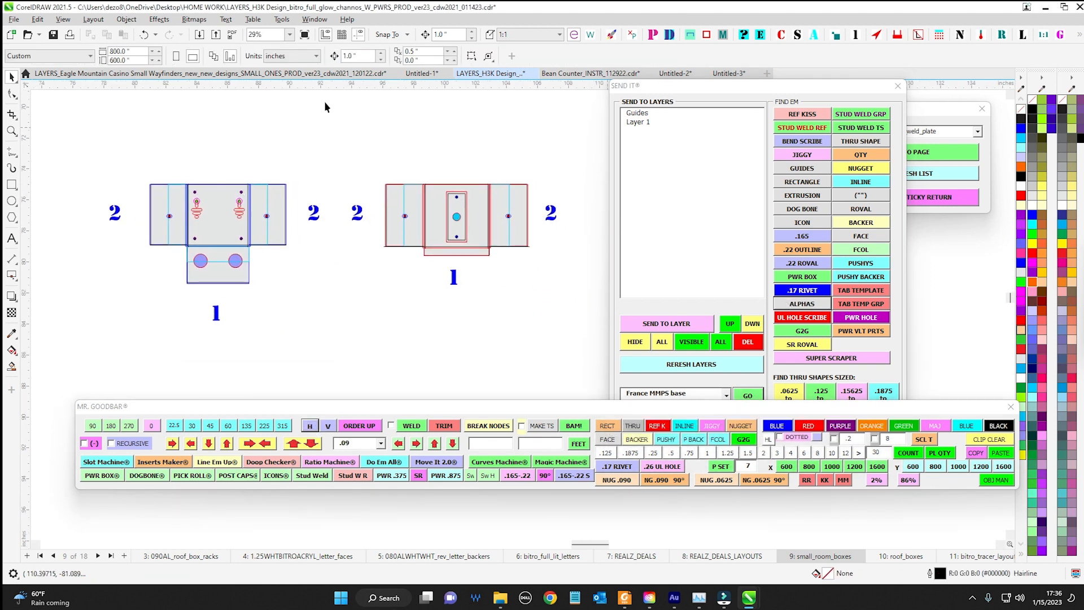
drag(710, 84, 710, 0)
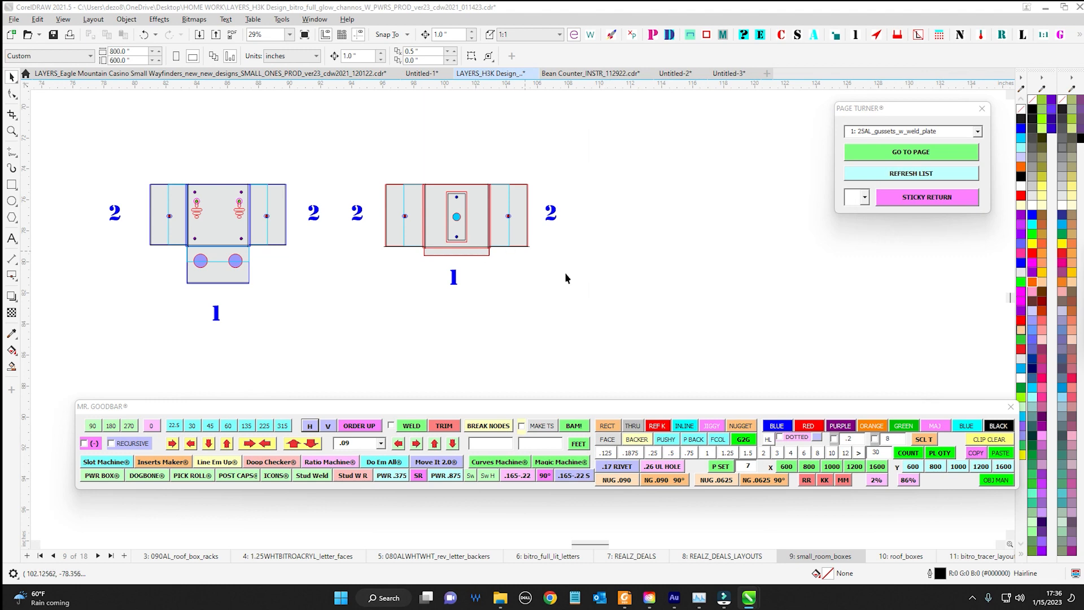
scroll(565, 272, down, 5)
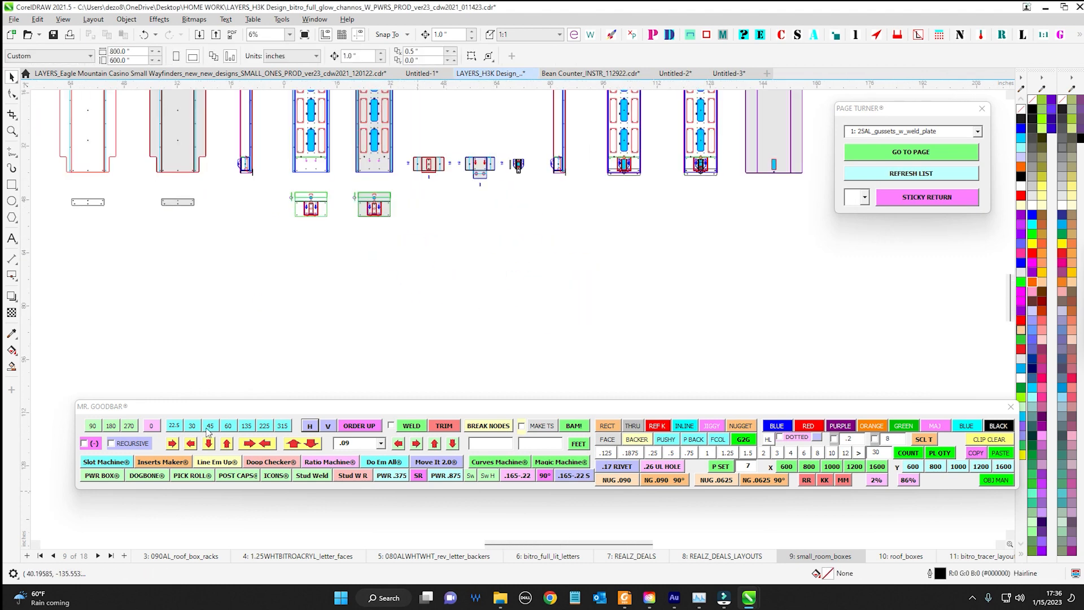
Run ORDER UP on the small_room_boxes page, review the object order in the Objects docker, and move the docker away
click(359, 428)
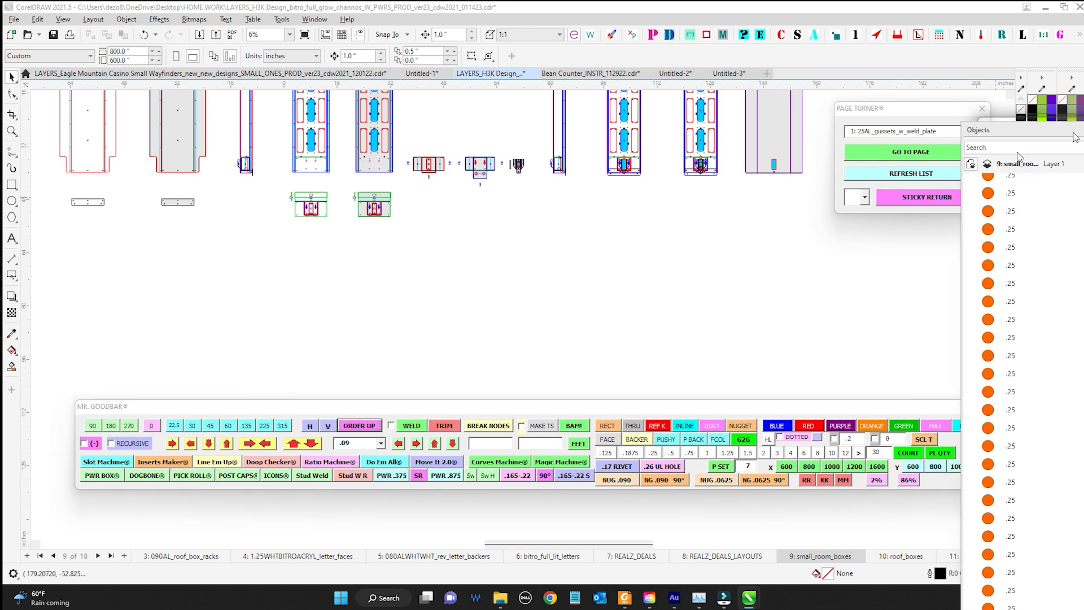
drag(1075, 137, 652, 110)
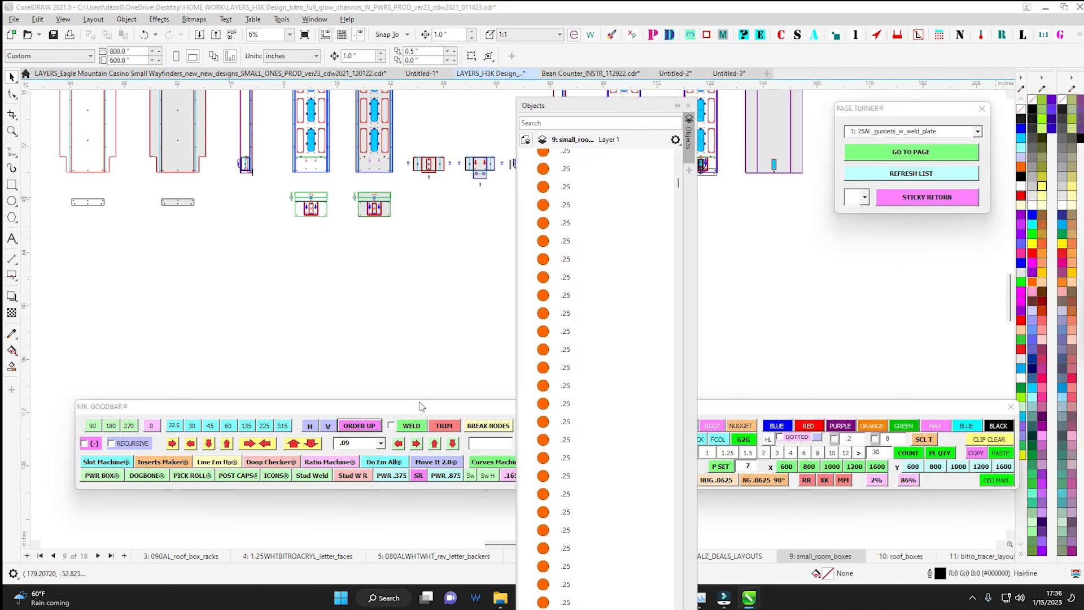
drag(421, 407, 392, 448)
scroll(460, 226, down, 1)
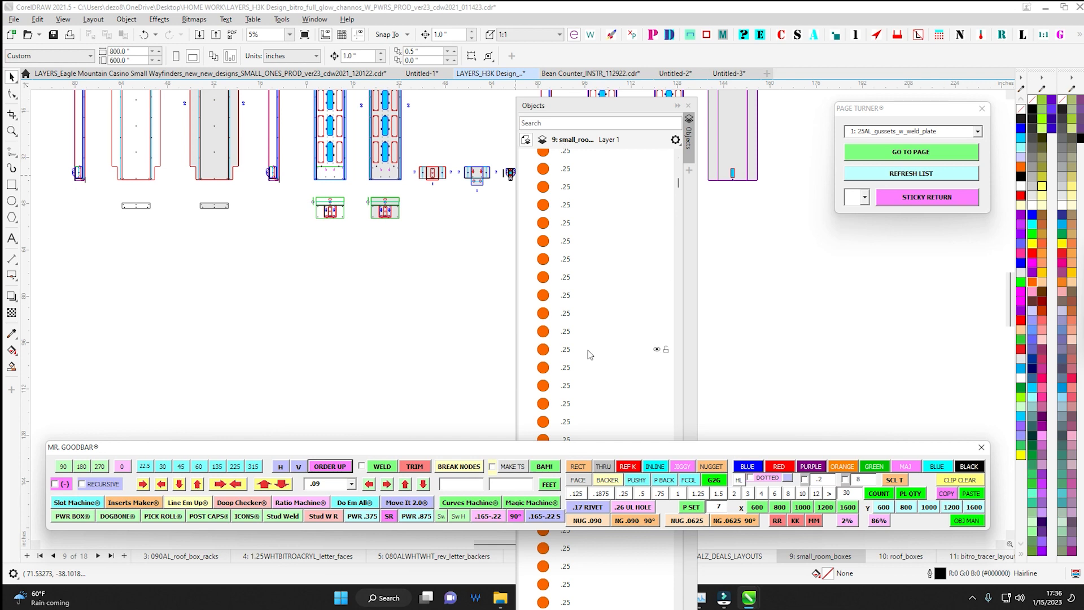
mouse_move(678, 185)
mouse_down()
mouse_move(678, 224)
mouse_move(676, 194)
mouse_up()
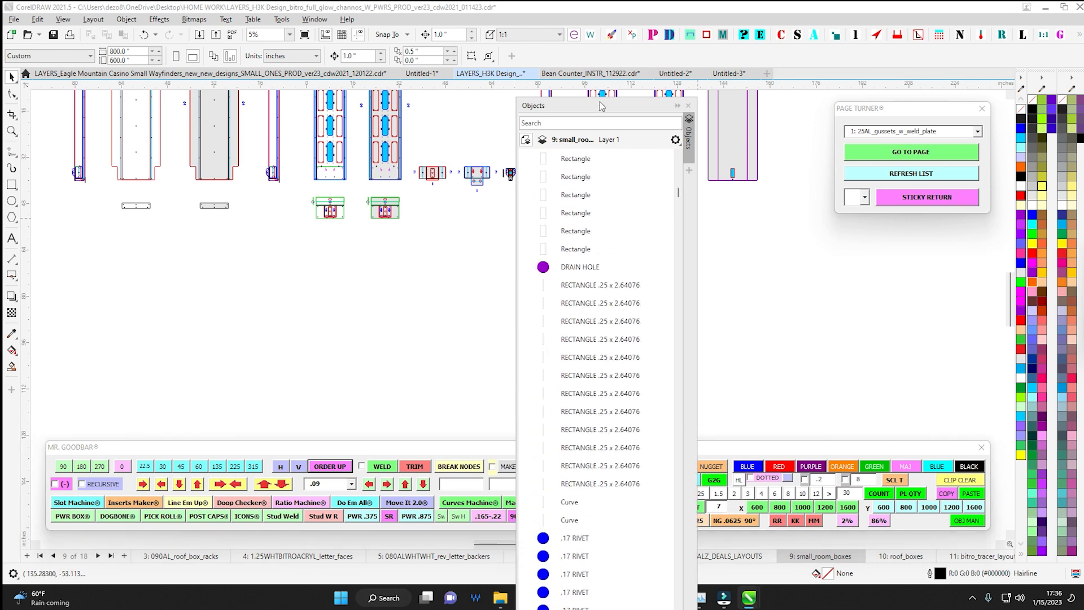
drag(600, 103, 1083, 130)
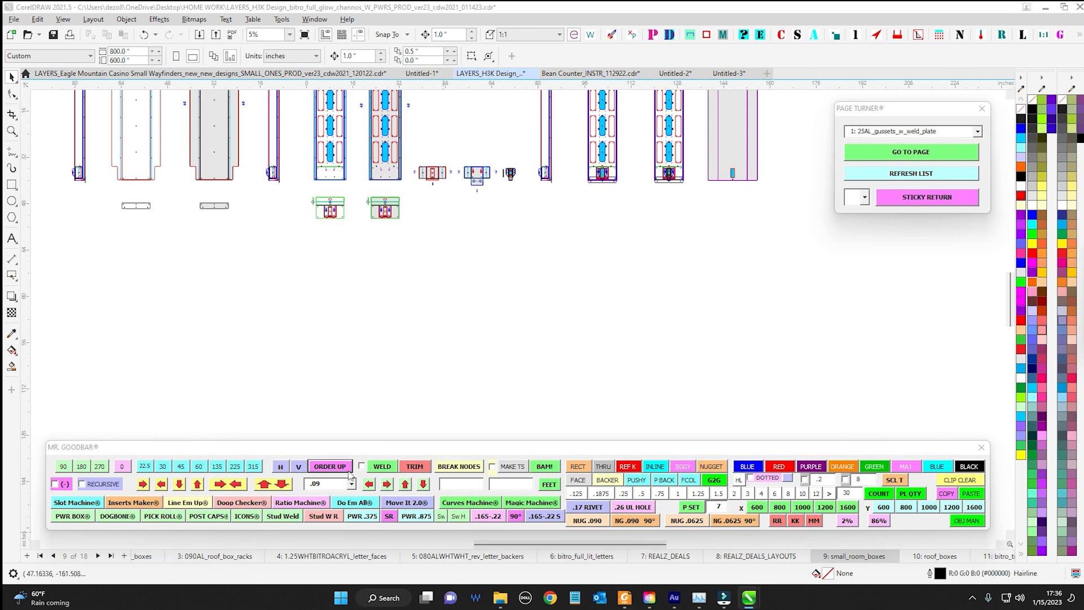
Move the Mr. Goodbar toolbar up into the empty area below the panel drawings
scroll(363, 367, up, 1)
scroll(506, 293, down, 1)
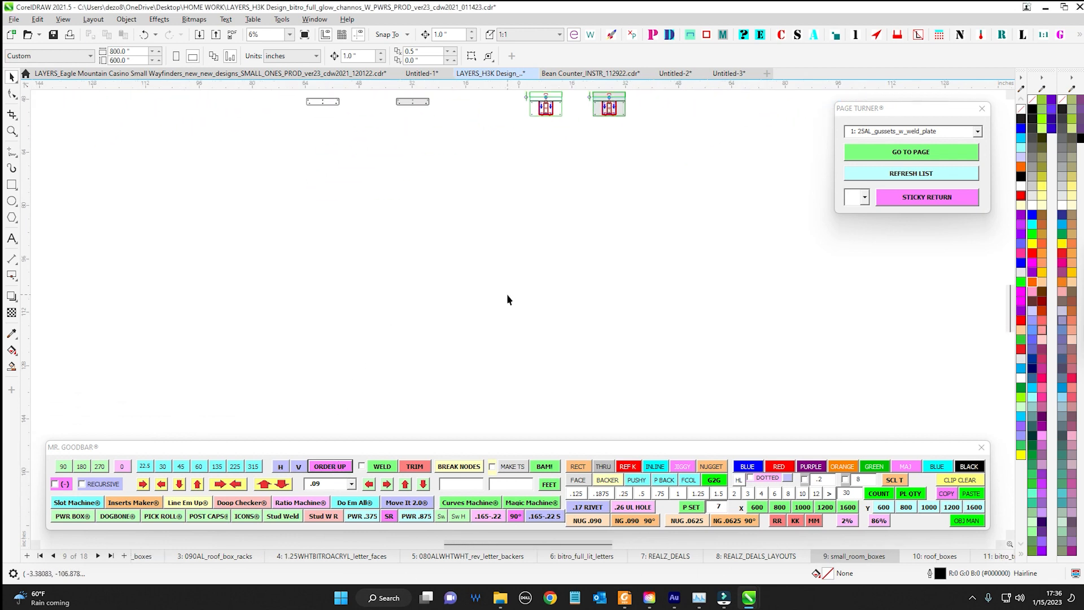
drag(292, 447, 336, 289)
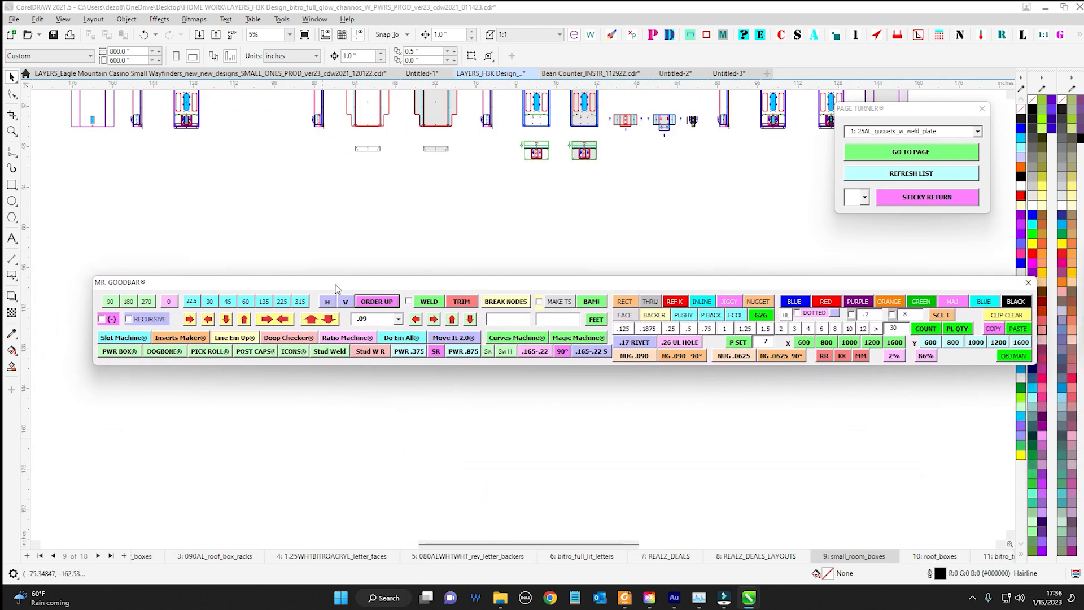
drag(260, 281, 293, 266)
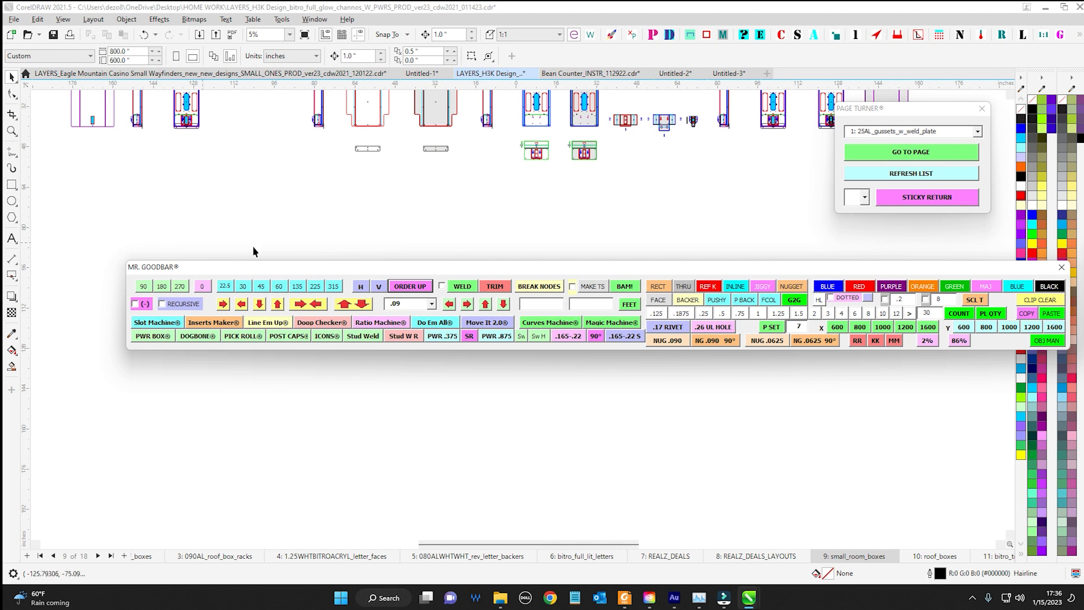
drag(258, 267, 236, 304)
Switch to the Untitled-1 document and delete the small blue and purple circles
click(422, 74)
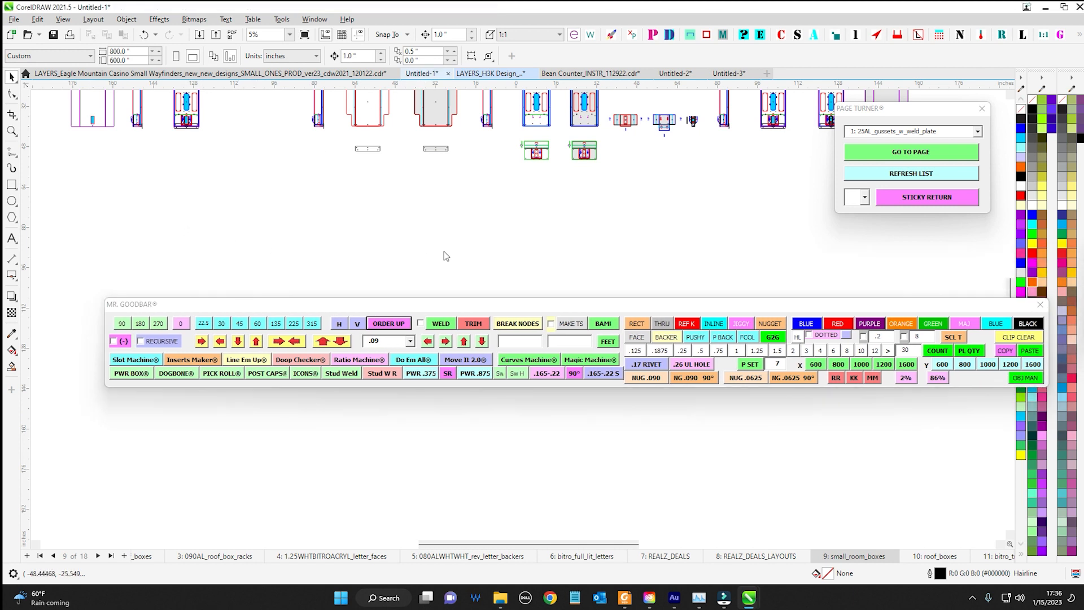
drag(523, 262, 535, 226)
scroll(495, 247, up, 2)
drag(351, 181, 567, 300)
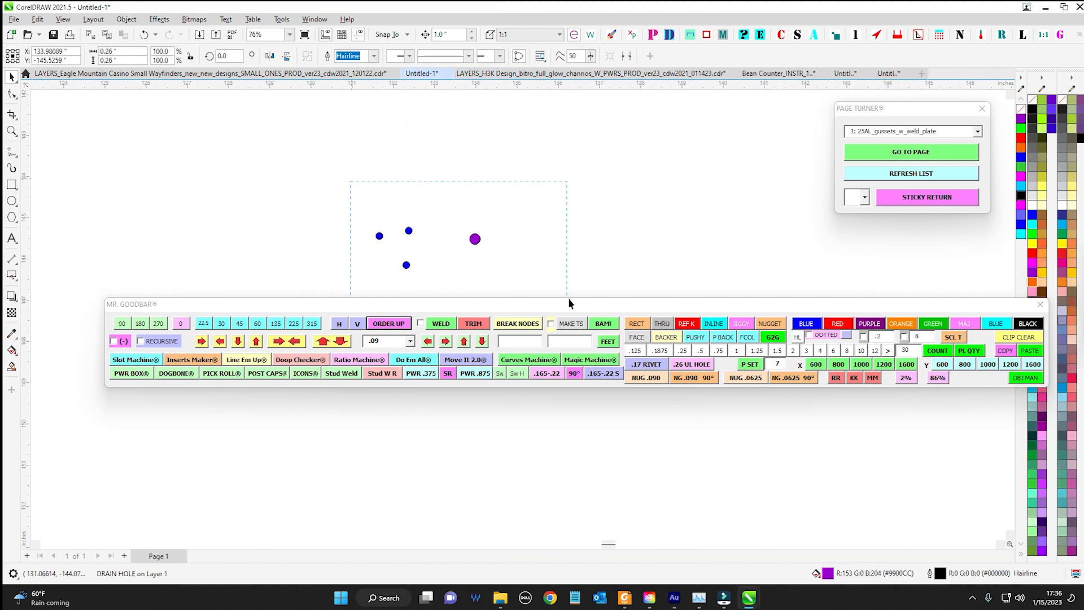
key(Delete)
Create a 2 x 2 inch square at 0° with Rectangler, place it in open space, and fill it bright green
click(1001, 35)
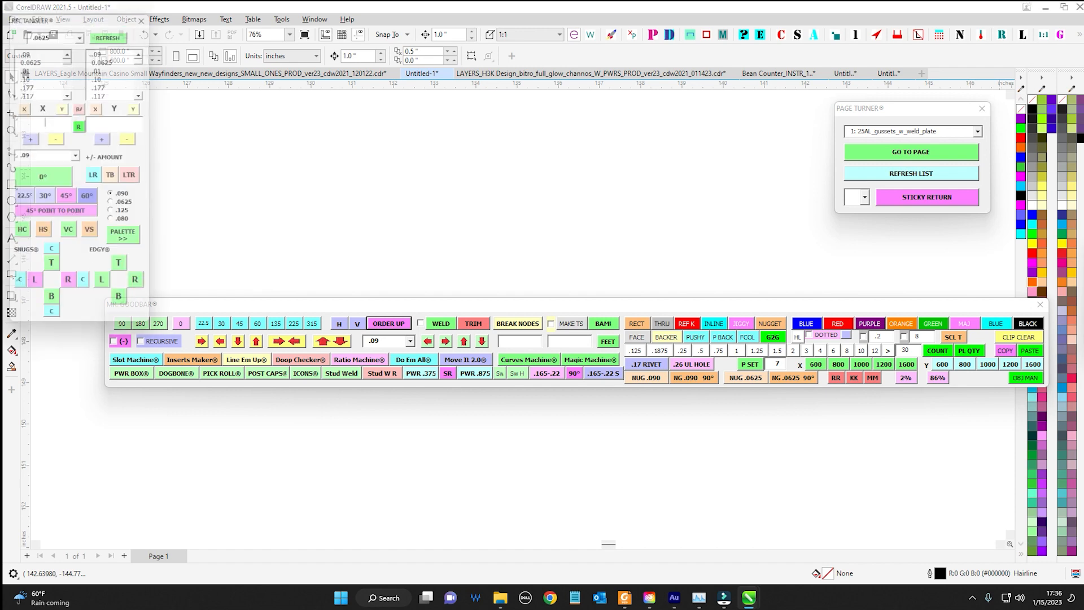
drag(119, 16, 889, 110)
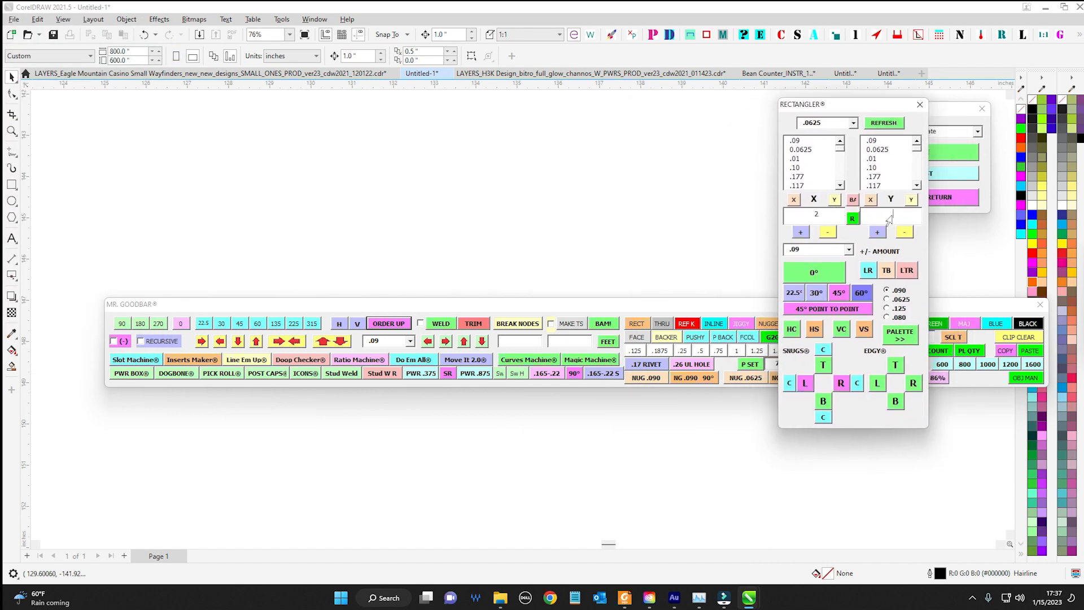
click(831, 276)
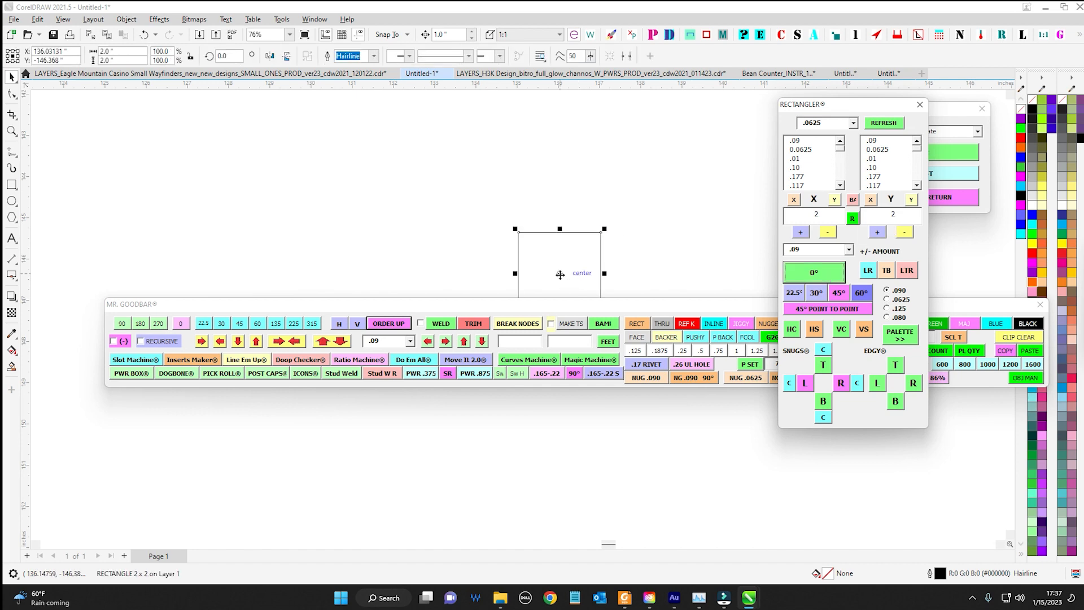
drag(566, 272, 356, 216)
drag(659, 306, 652, 344)
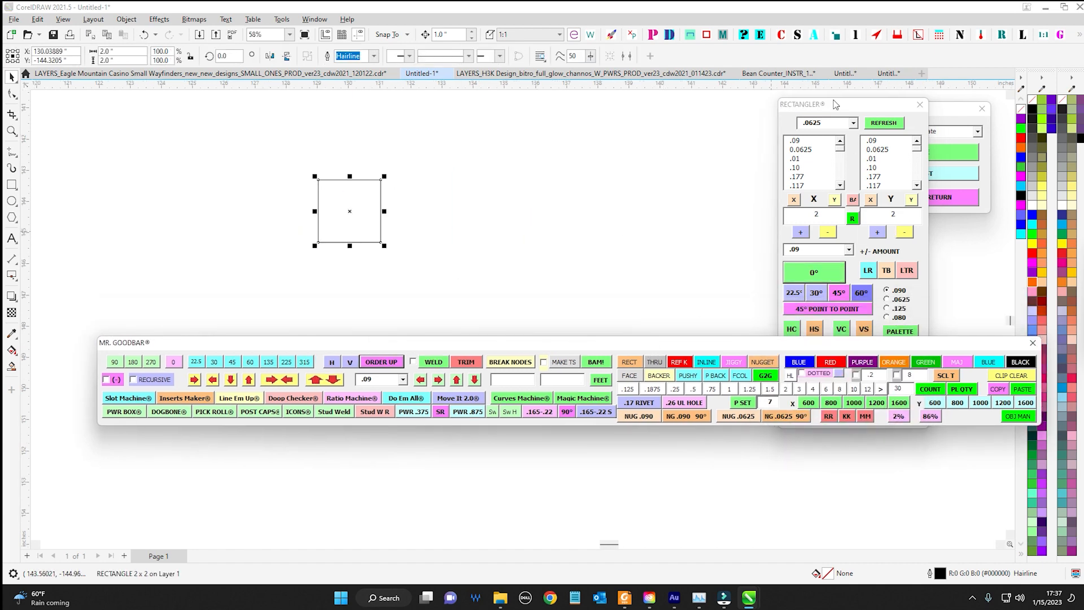
drag(834, 102, 1083, 169)
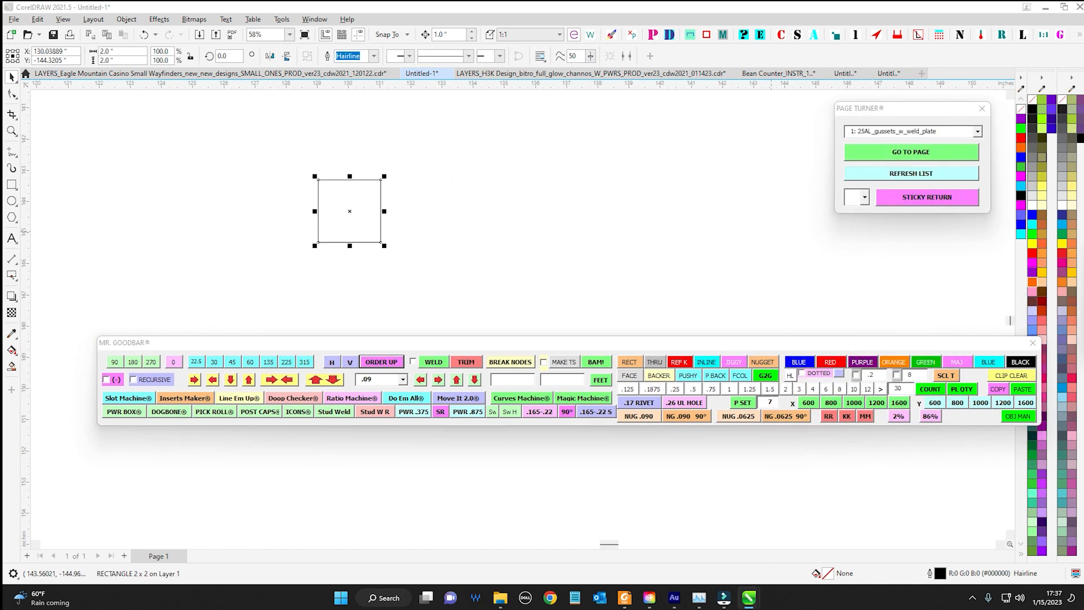
click(1032, 233)
drag(627, 345, 582, 440)
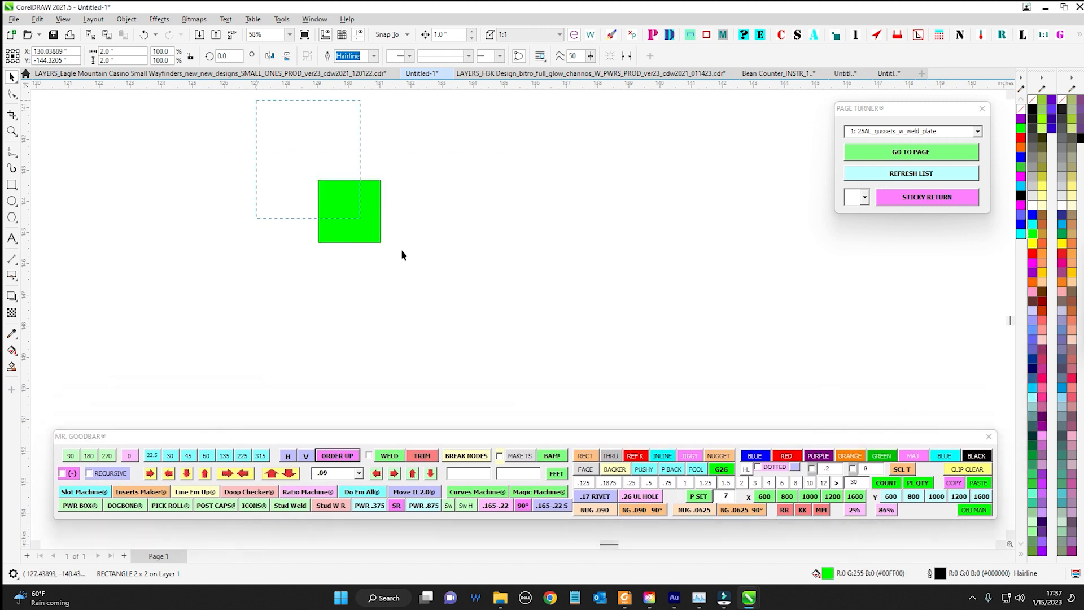
Duplicate the green square beside itself, and copy the pair above and below to form three staggered rows
drag(358, 215, 590, 246)
drag(271, 146, 709, 340)
scroll(528, 296, down, 2)
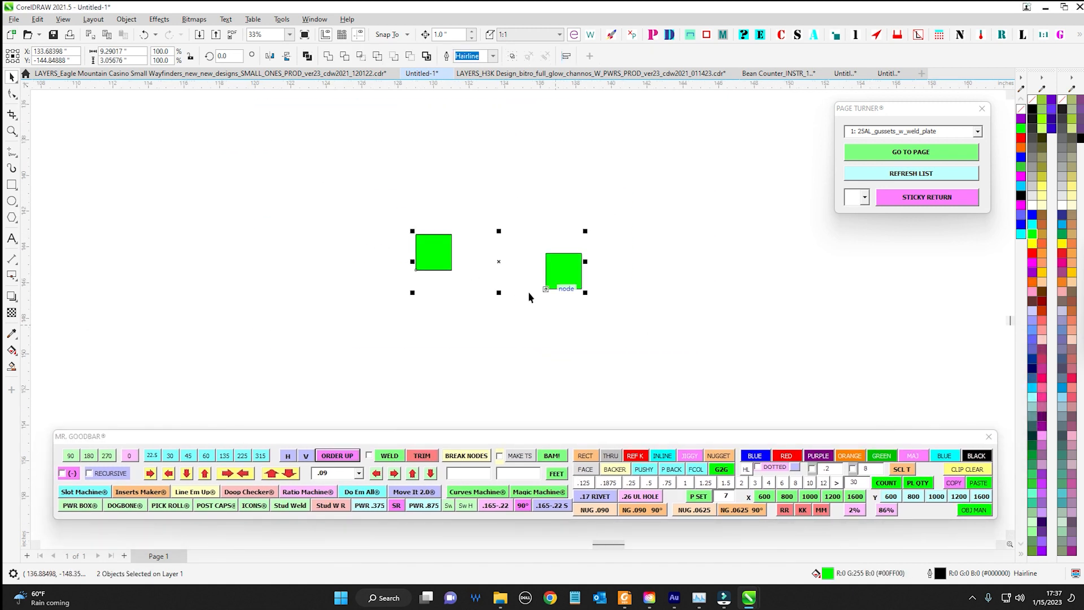
drag(500, 257, 474, 371)
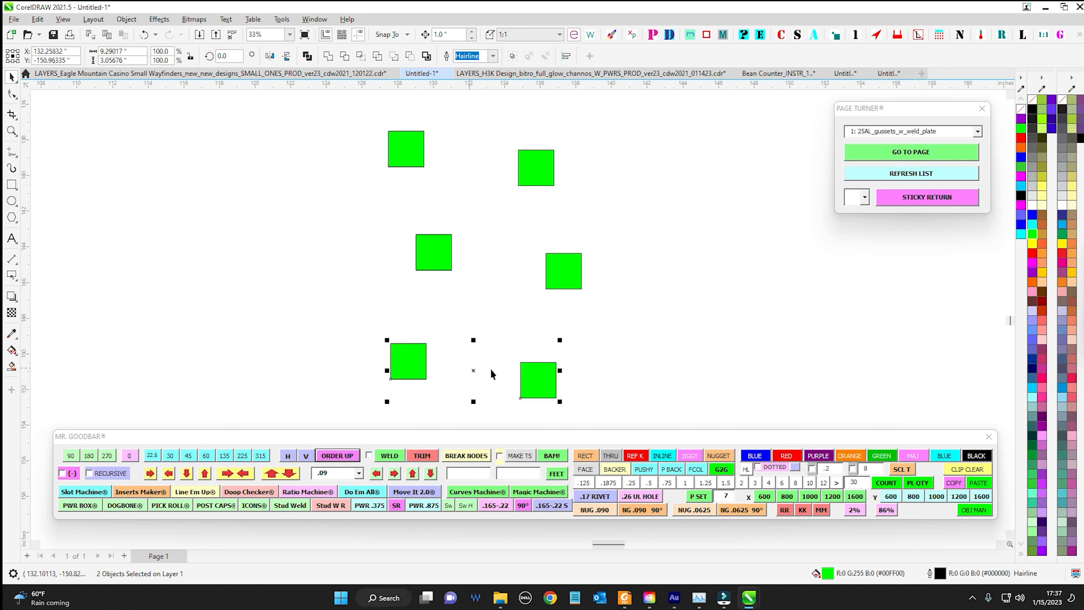
drag(573, 240, 461, 182)
scroll(353, 101, down, 1)
scroll(377, 166, up, 1)
Duplicate the second column of three green squares twice to form four unevenly spaced columns
drag(388, 128, 579, 440)
drag(453, 281, 752, 281)
scroll(555, 248, down, 1)
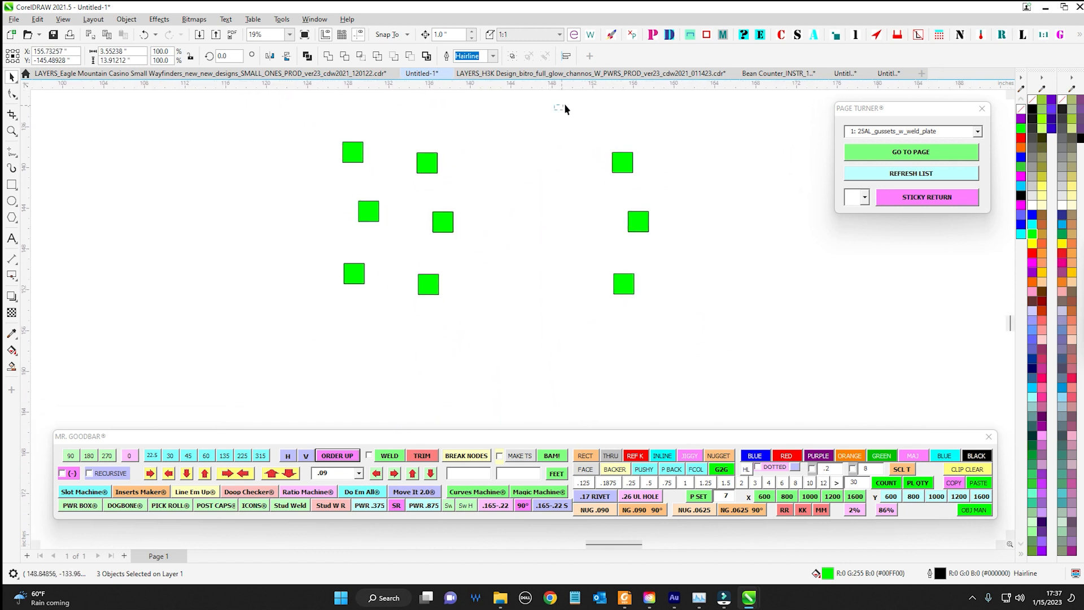
drag(636, 221, 527, 220)
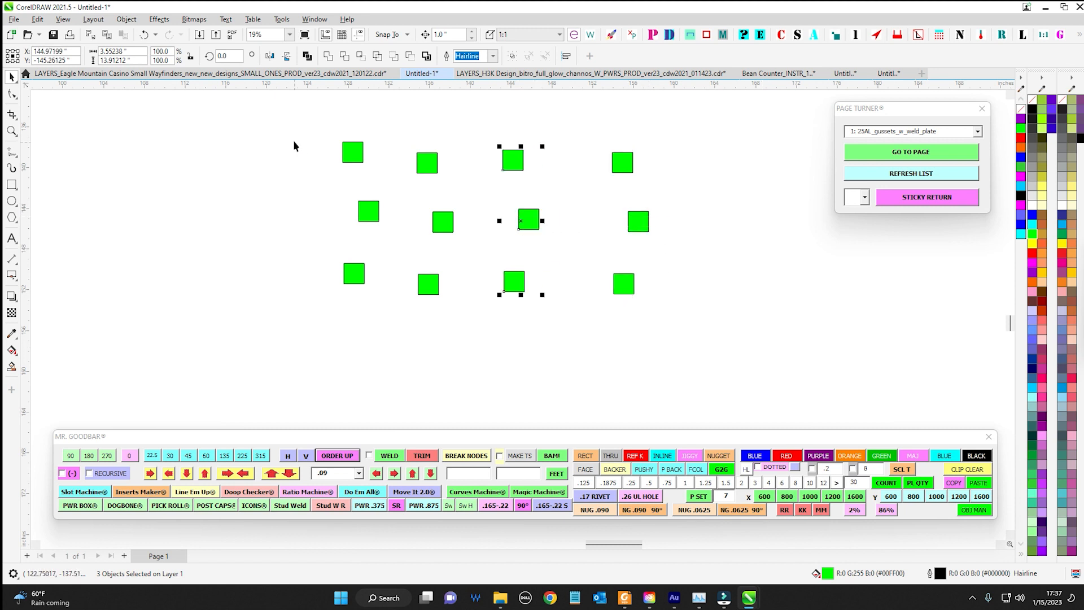
Rotate all twelve green squares 45° as one selection, and undo the rotation
drag(288, 100, 721, 350)
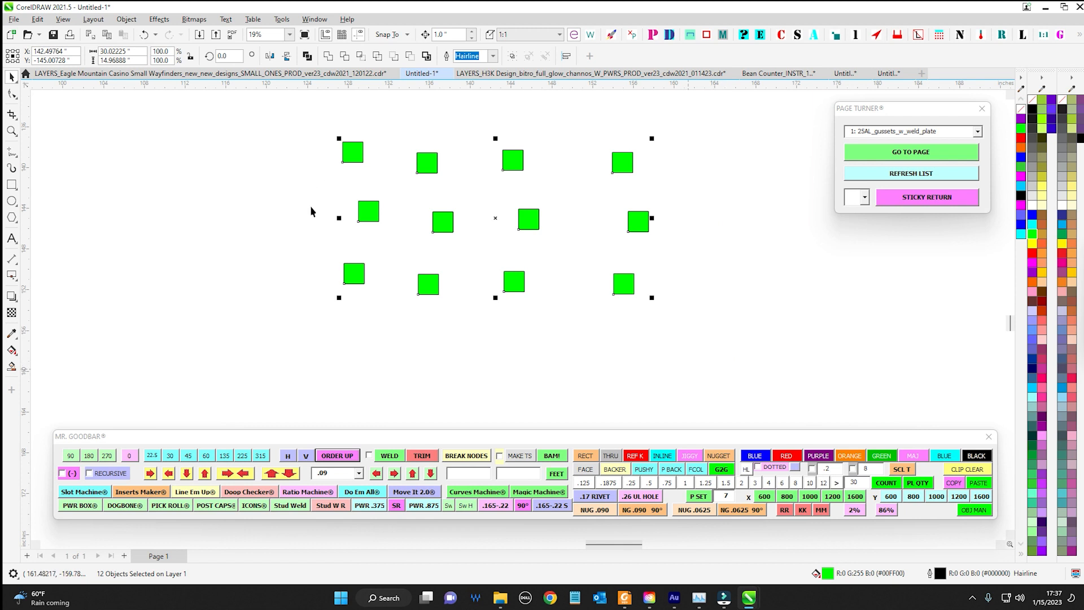
click(222, 56)
double_click(221, 56)
text(9)
double_click(232, 56)
text(45)
key(Return)
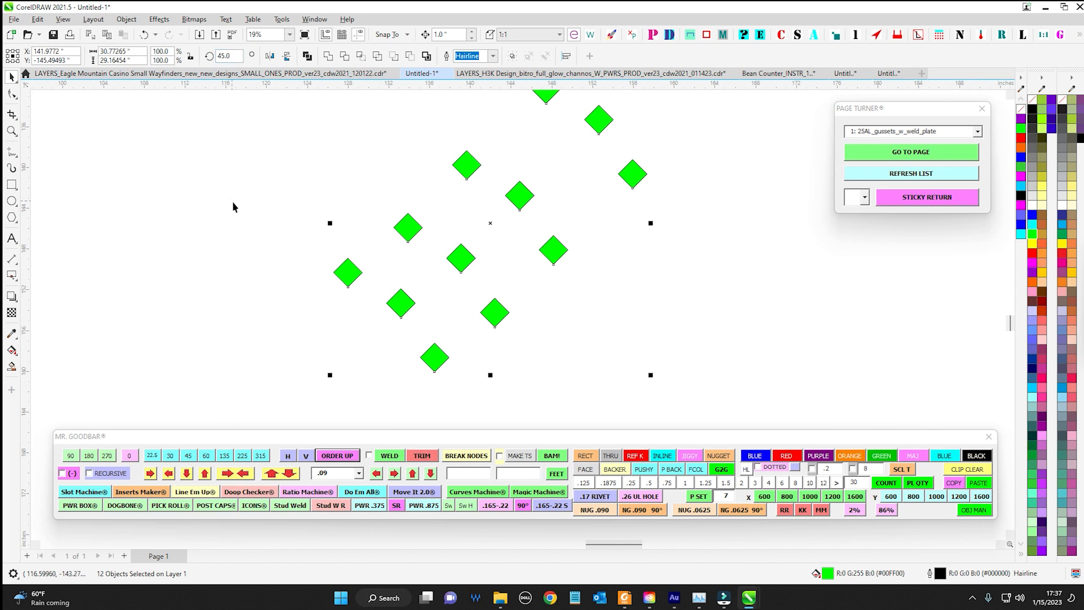
key(ctrl+z)
Rotate the twelve squares 45° individually with RECURSIVE enabled, and reset them to 0° and turn RECURSIVE off
drag(324, 107, 734, 351)
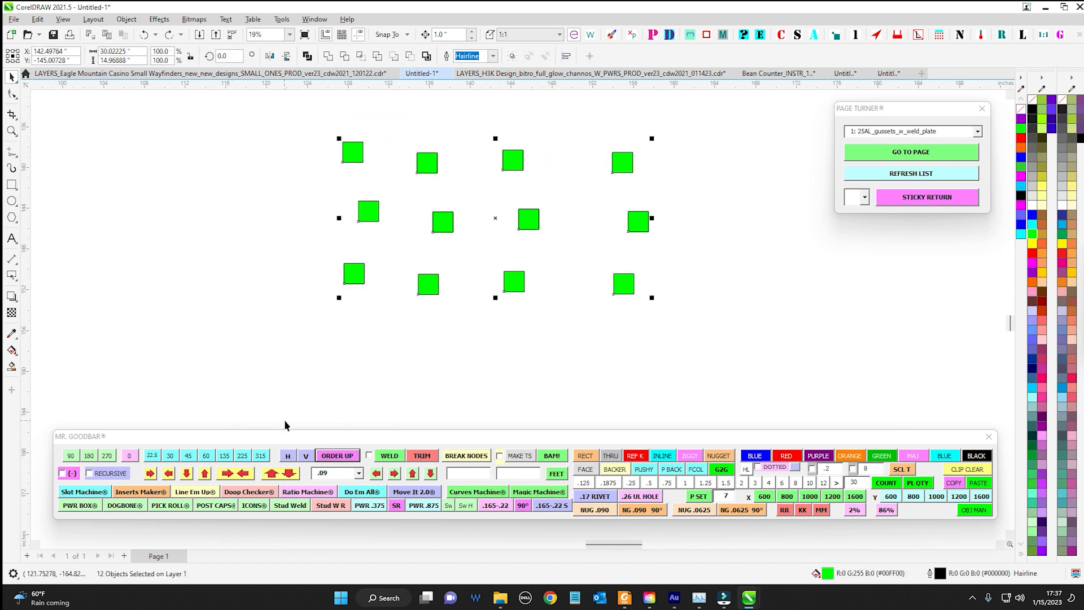
click(112, 478)
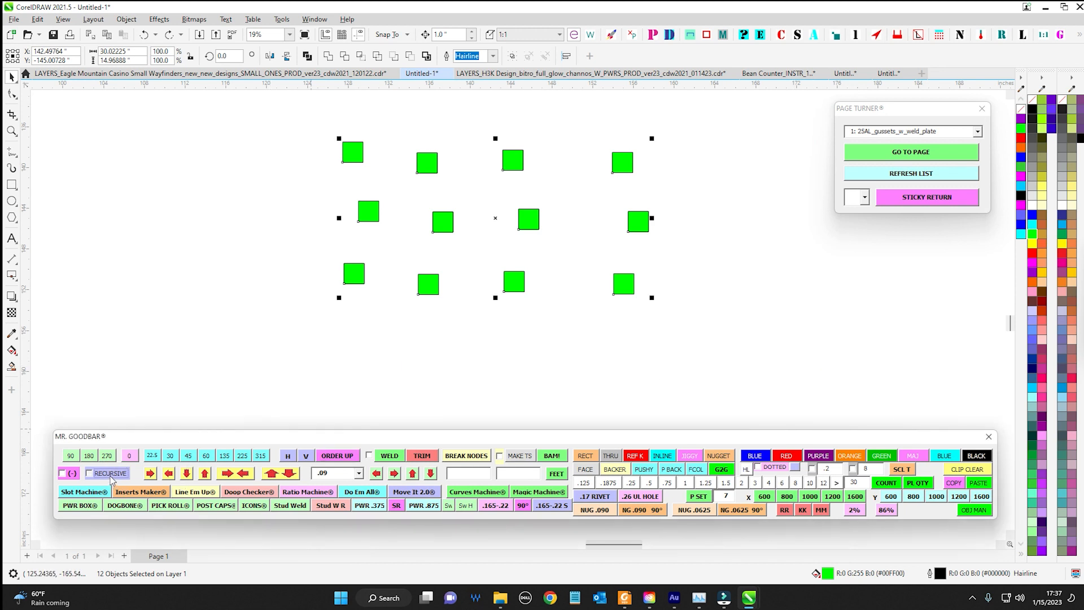
click(188, 456)
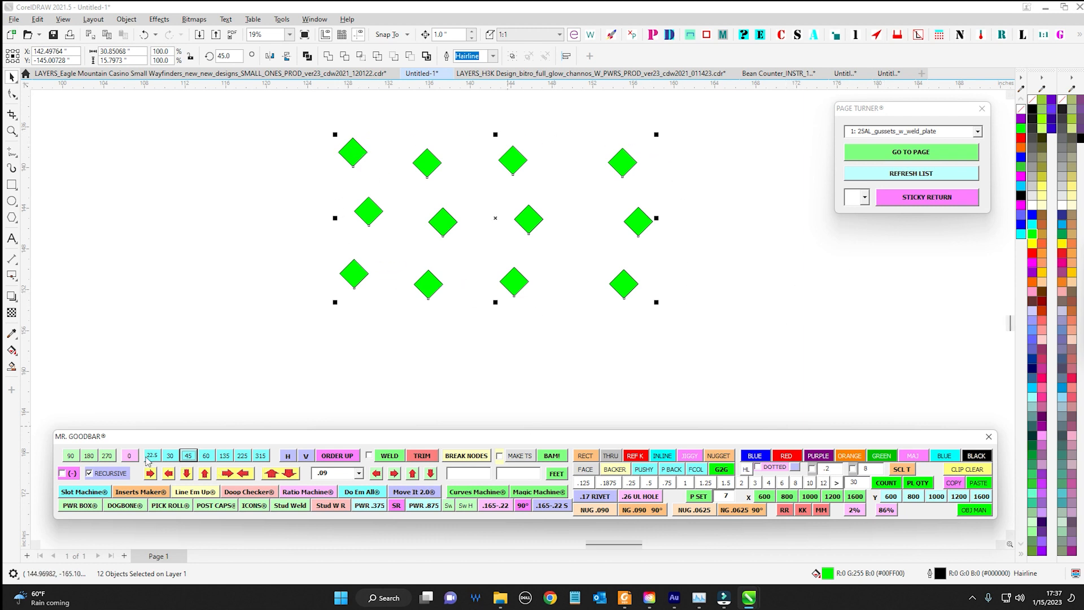
click(128, 456)
click(121, 474)
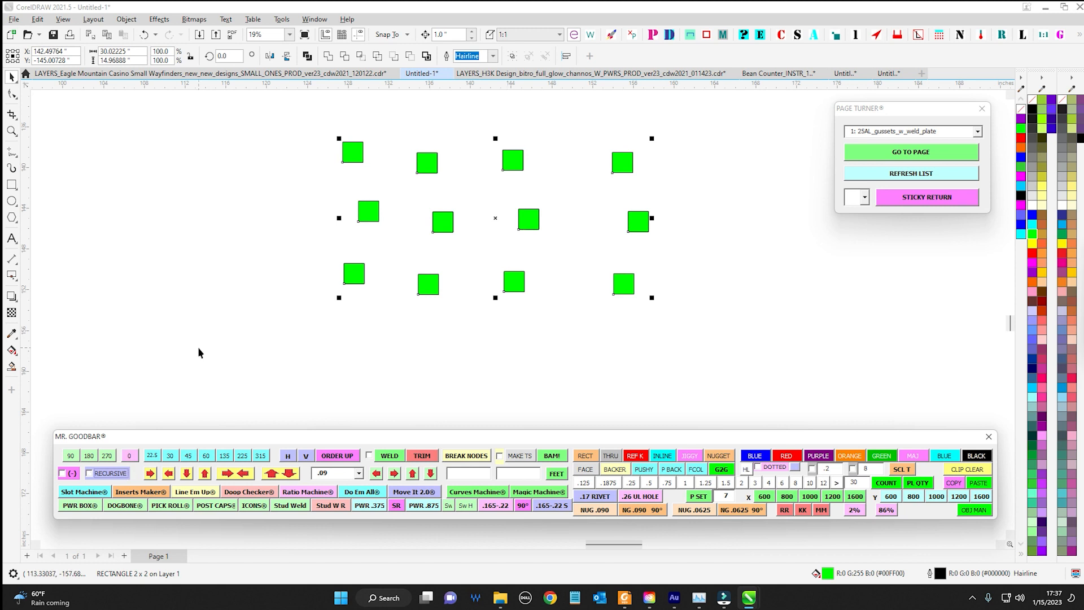
Rotate all twelve squares together 45° and reset them to 0°, and set their rotation to 315° and undo it
click(190, 456)
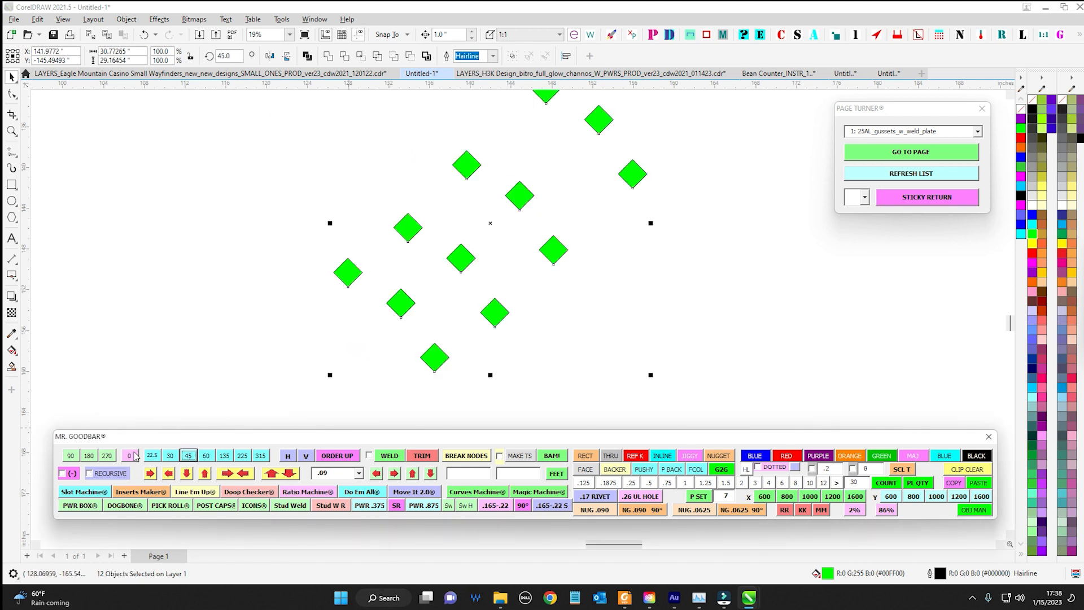
click(134, 455)
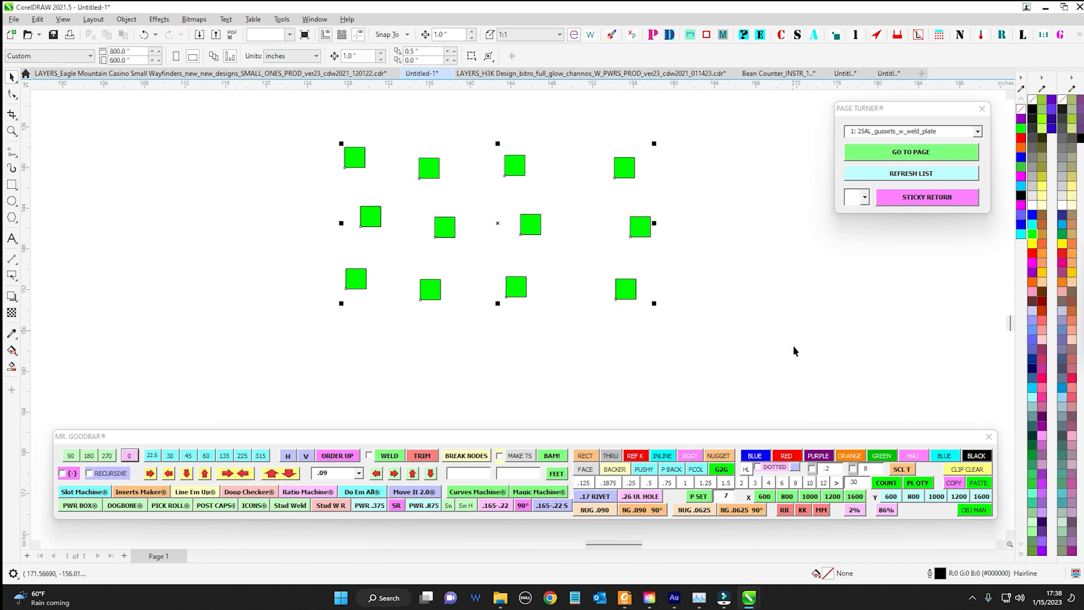
click(236, 57)
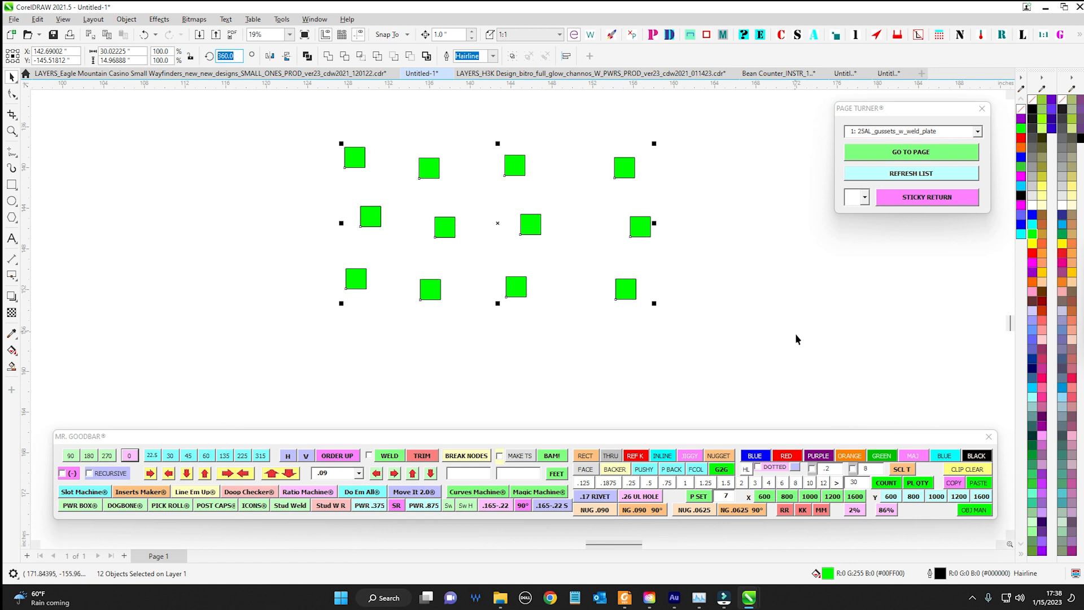
text(-45)
key(Return)
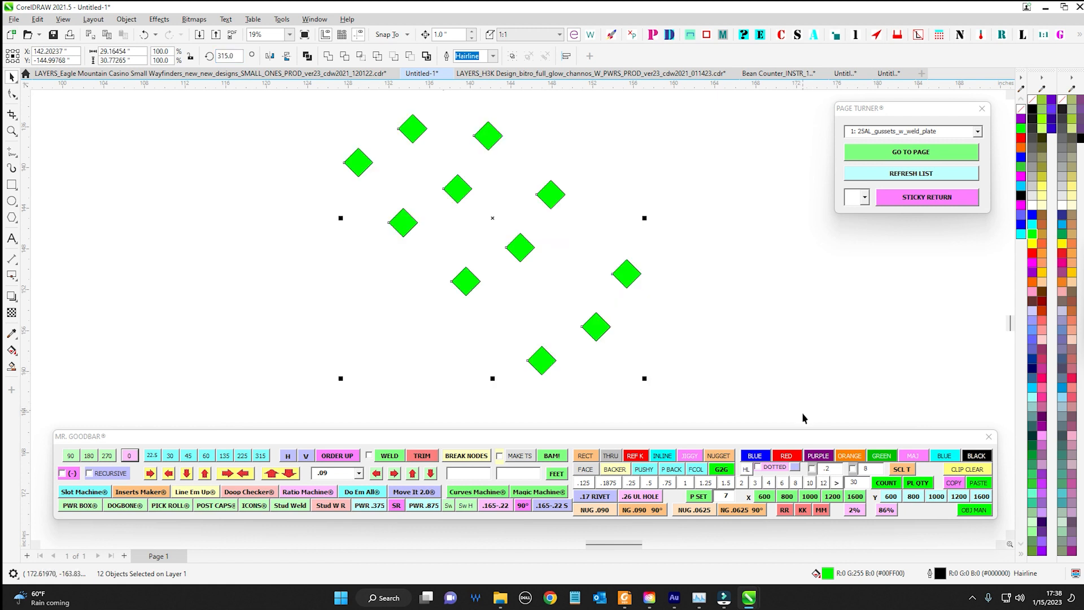
key(ctrl+z)
key(Escape)
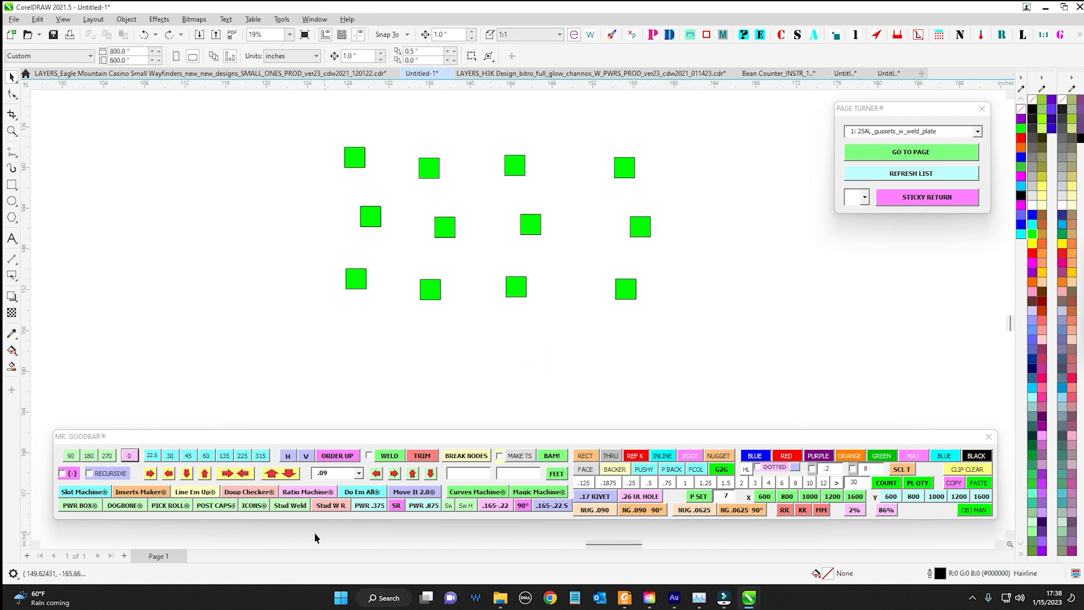
Rotate the upper-left green square successively by the 22.5, 30, 45, 60, 135, 225 and 315 degree presets
scroll(272, 198, down, 1)
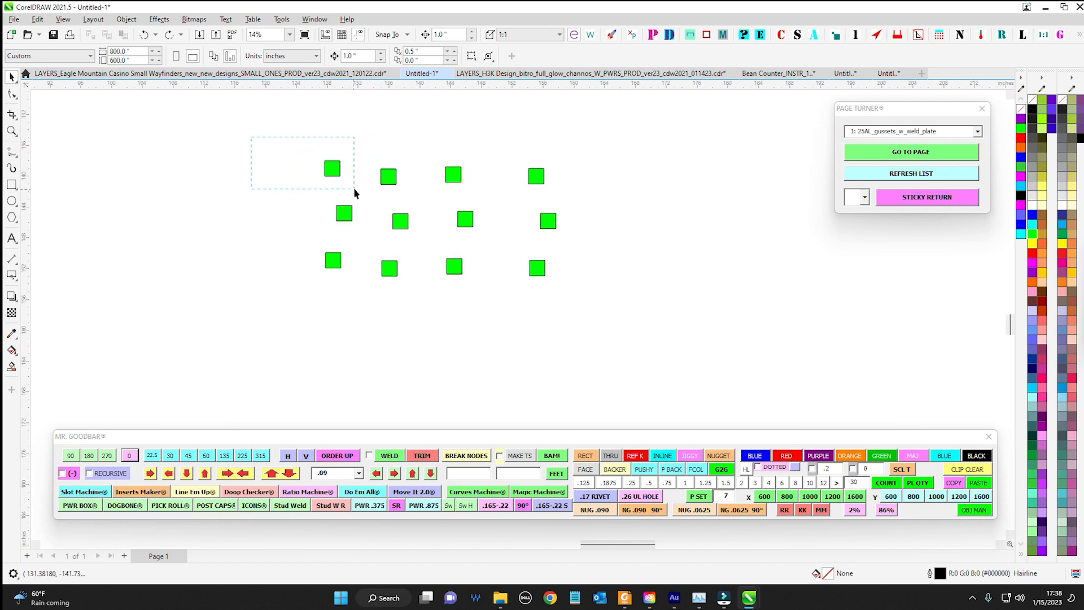
drag(355, 192, 357, 189)
scroll(359, 185, up, 3)
click(151, 456)
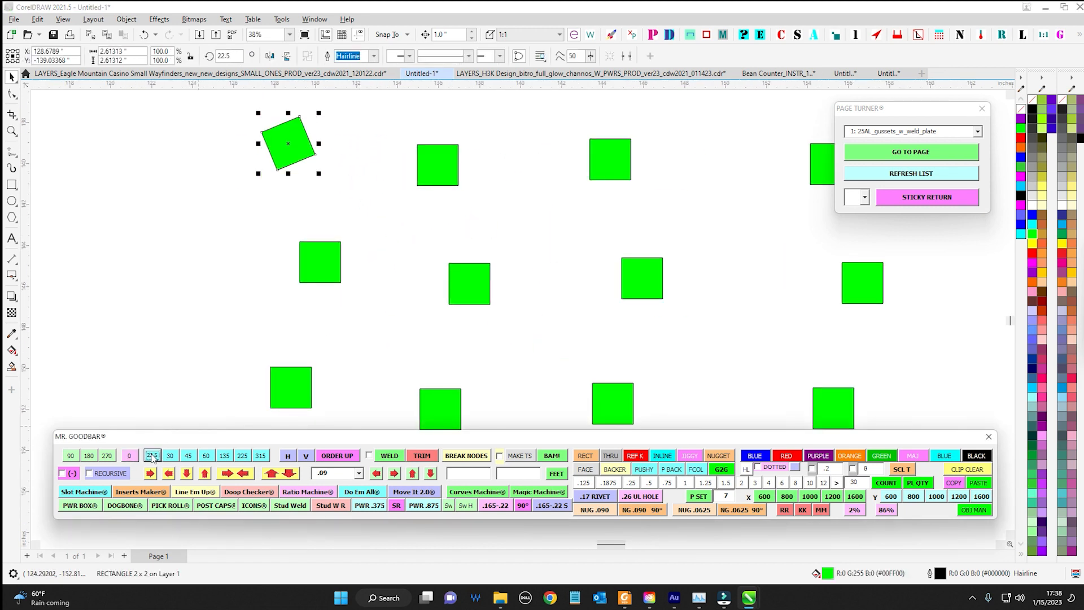
click(169, 457)
click(188, 458)
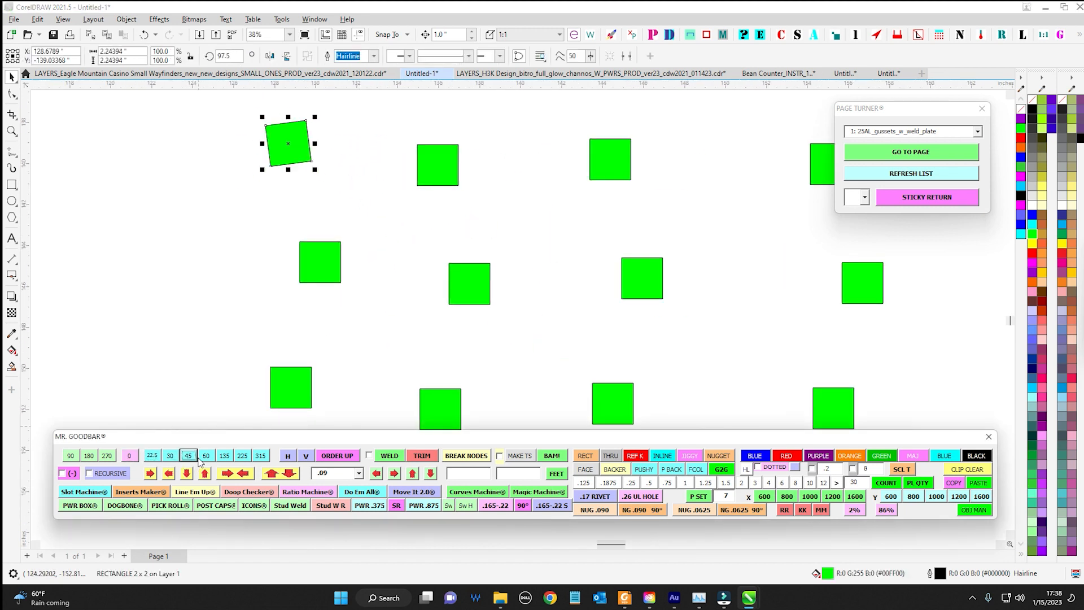
click(204, 458)
click(224, 455)
click(242, 455)
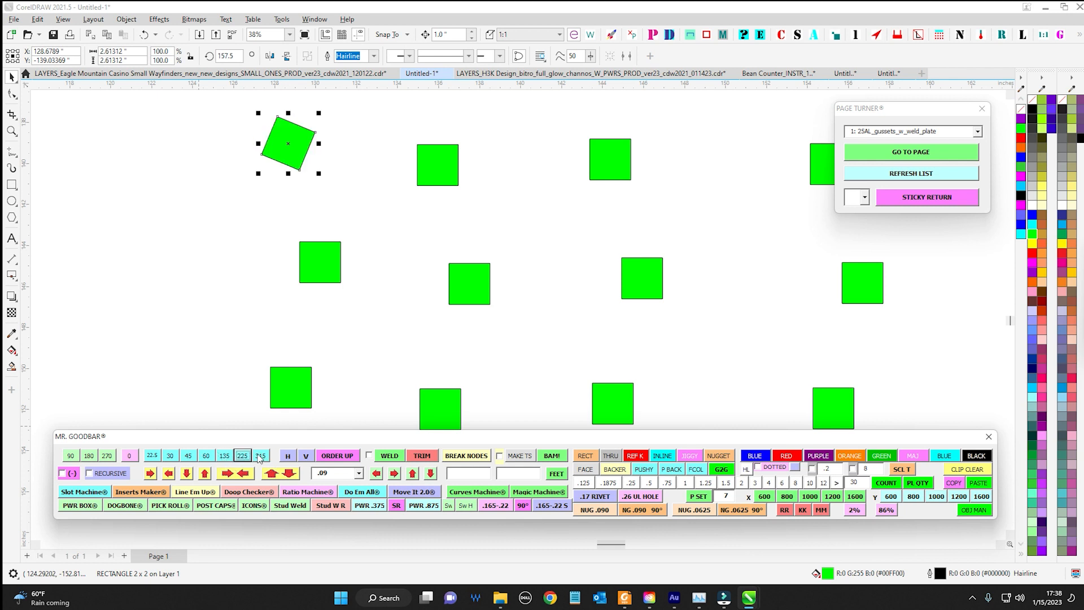
click(260, 455)
Rotate all twelve squares as one selection by 270° and 180°, and undo both rotations
scroll(426, 209, down, 2)
key(ctrl+a)
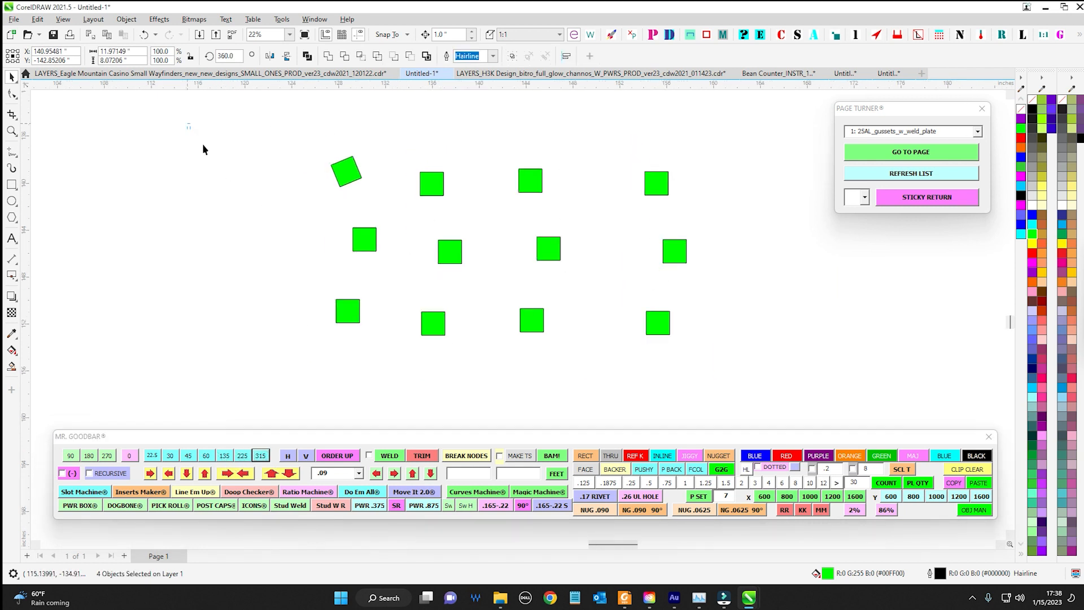
click(107, 456)
click(89, 456)
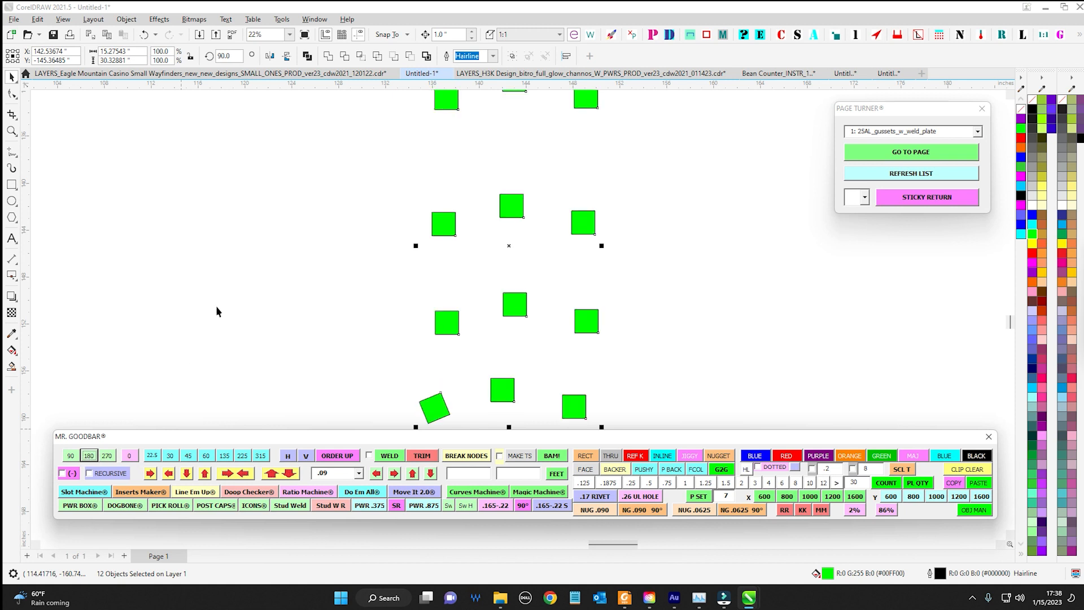
scroll(218, 307, down, 3)
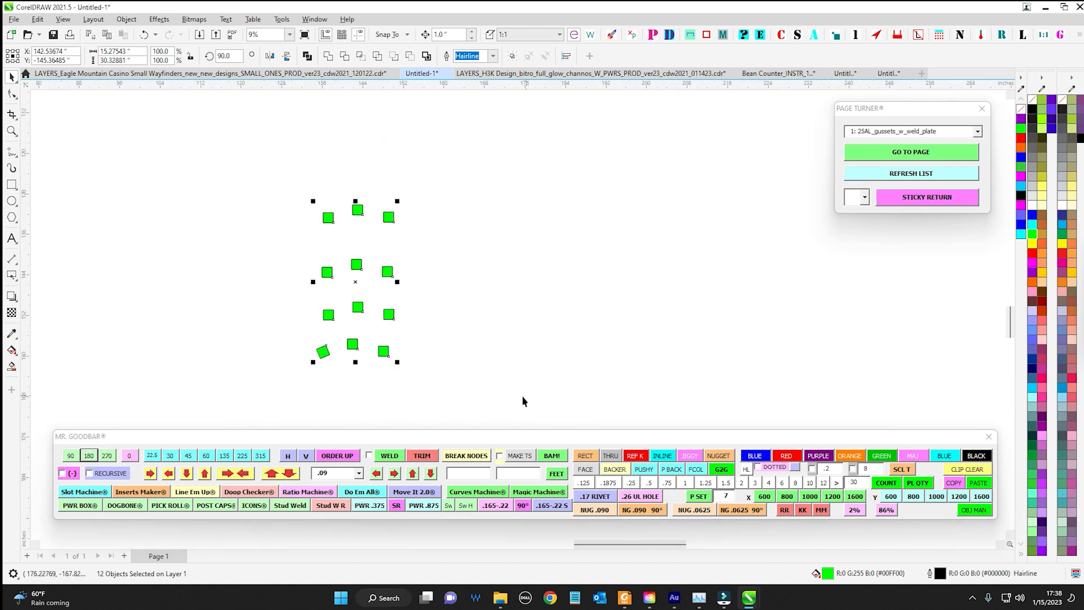
key(ctrl+z)
key(ctrl+z)
key(Escape)
Reset the upper-left square's rotation to 0°
scroll(199, 232, up, 1)
scroll(199, 232, up, 1)
drag(259, 216, 390, 292)
click(133, 453)
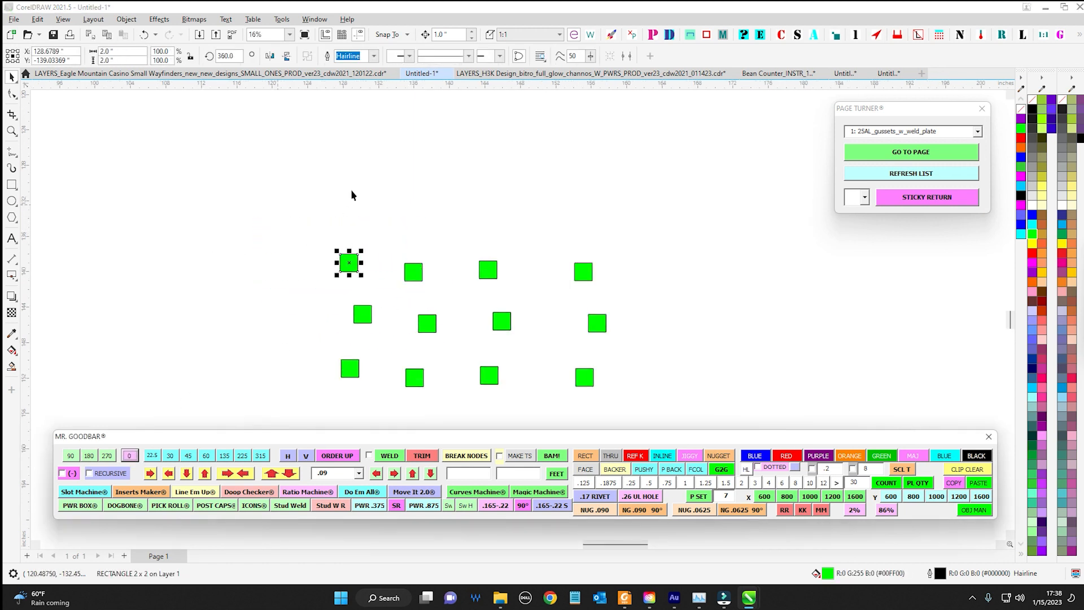
Select all twelve squares and examine the available Mr. Goodbar distance values, keeping .09
scroll(354, 192, down, 1)
key(ctrl+a)
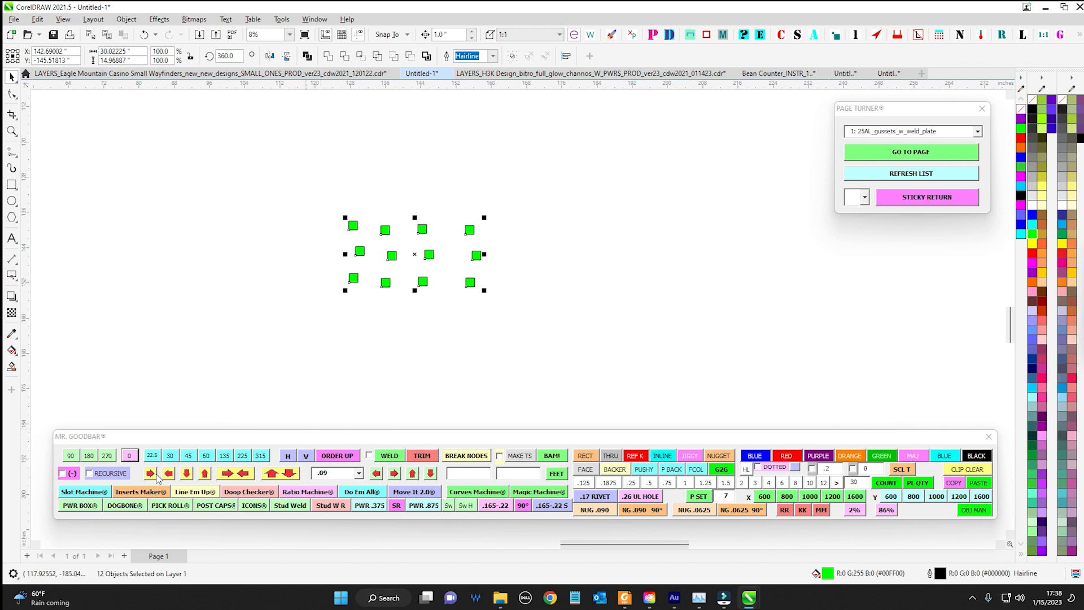
click(359, 473)
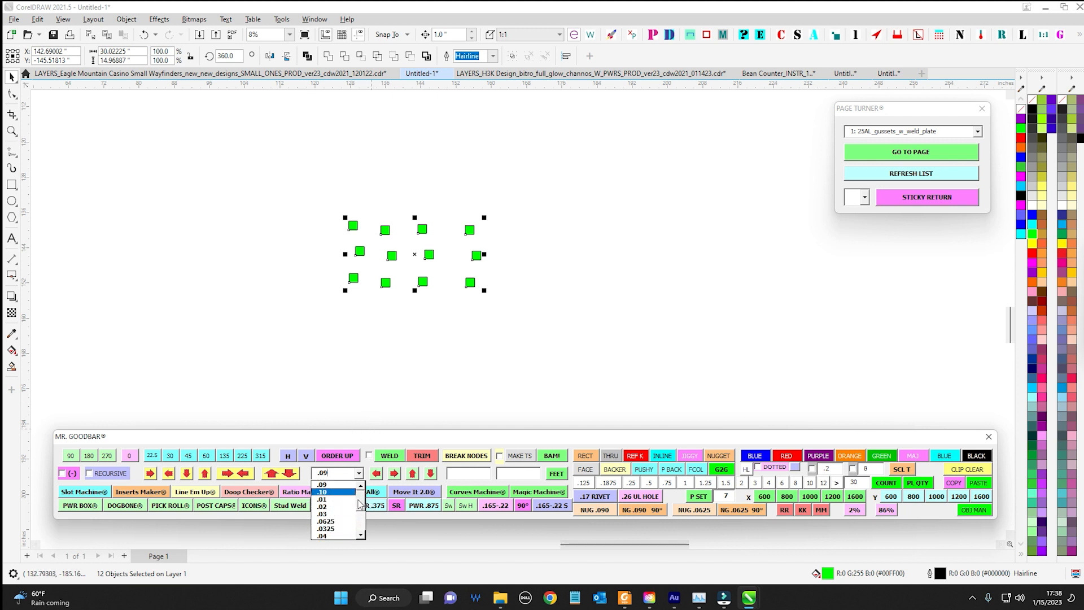
click(323, 485)
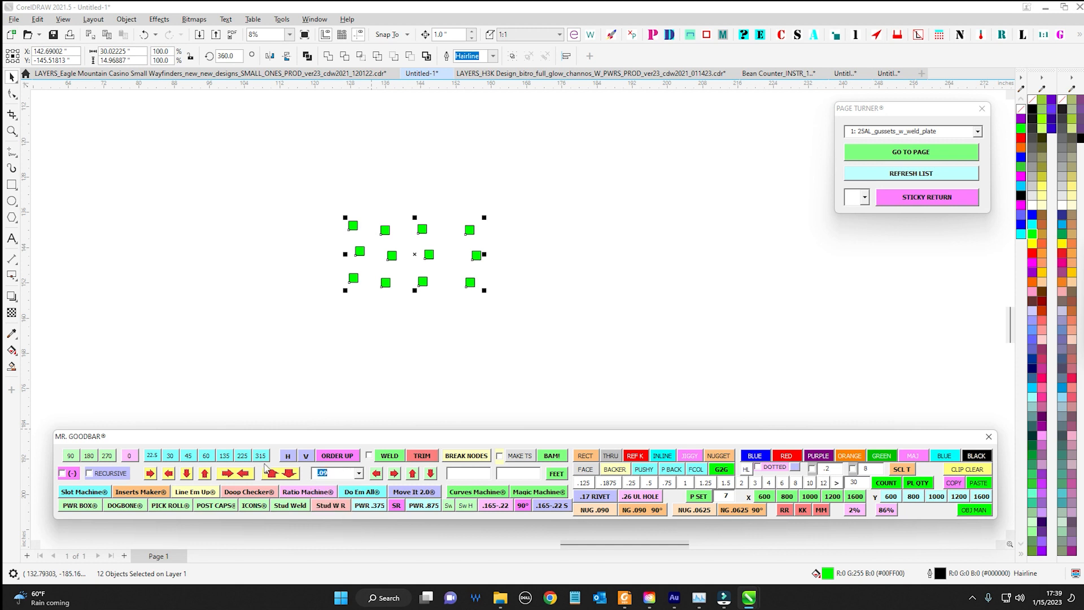
click(359, 474)
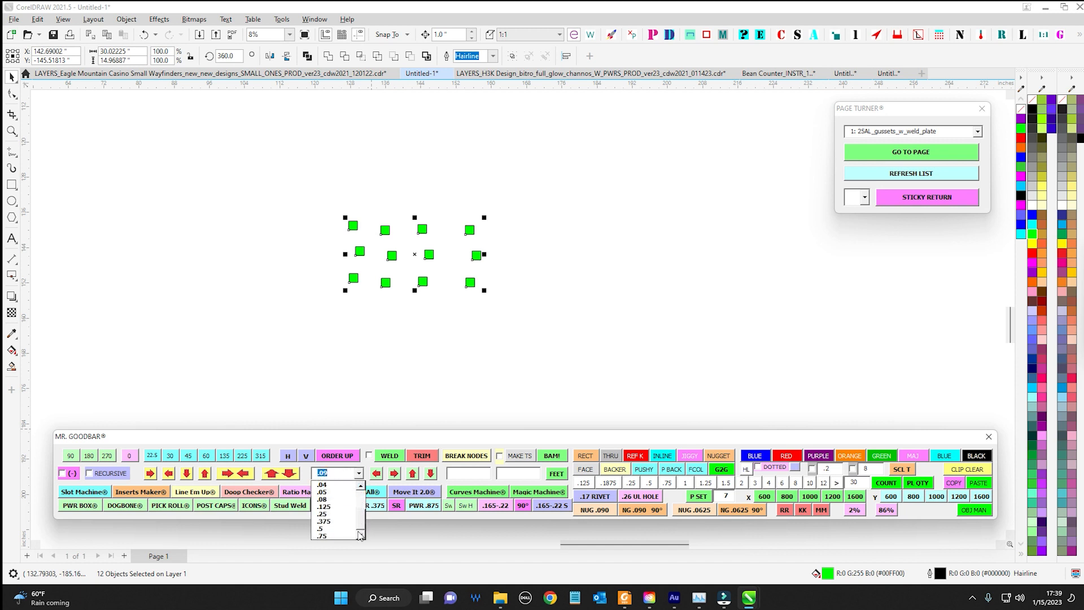
scroll(363, 510, down, 1)
click(331, 419)
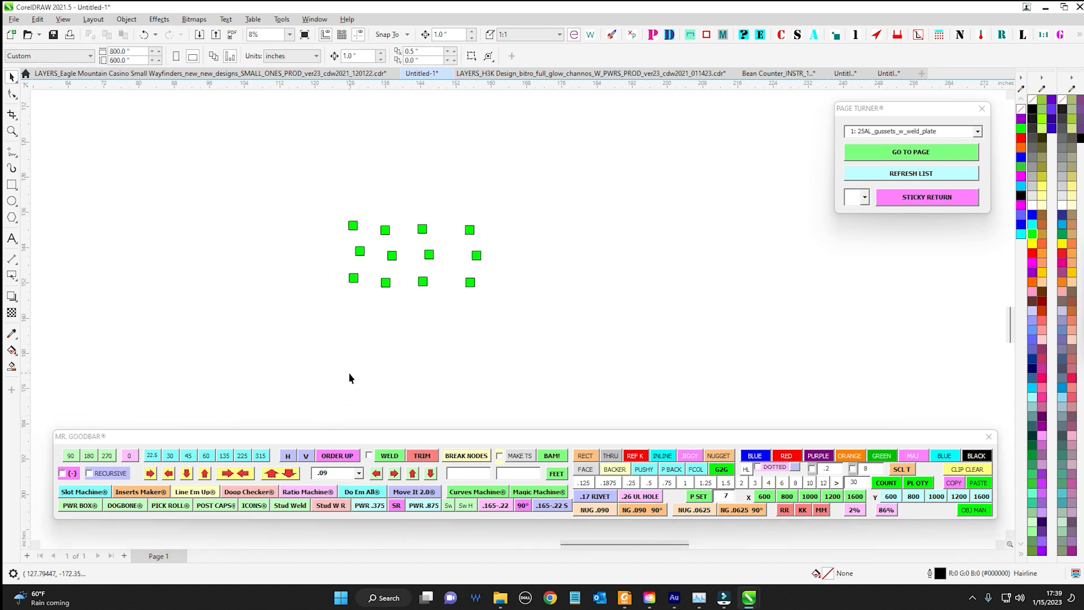
Fill the second square of the upper row red and center it behind the upper-left green square
scroll(375, 240, up, 5)
drag(279, 194, 444, 325)
scroll(506, 243, up, 2)
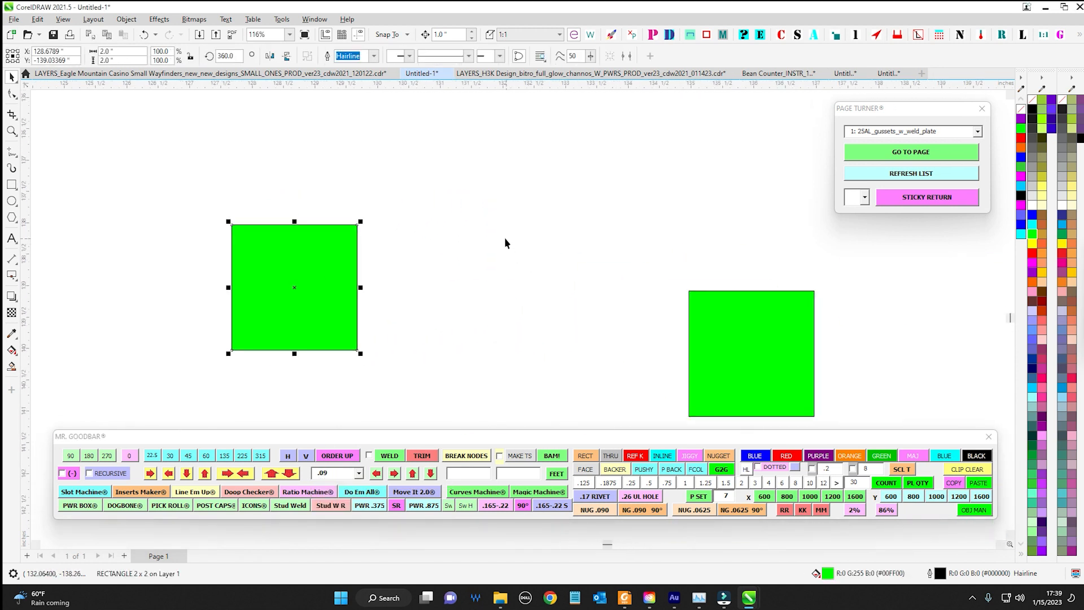
scroll(488, 218, down, 1)
click(685, 266)
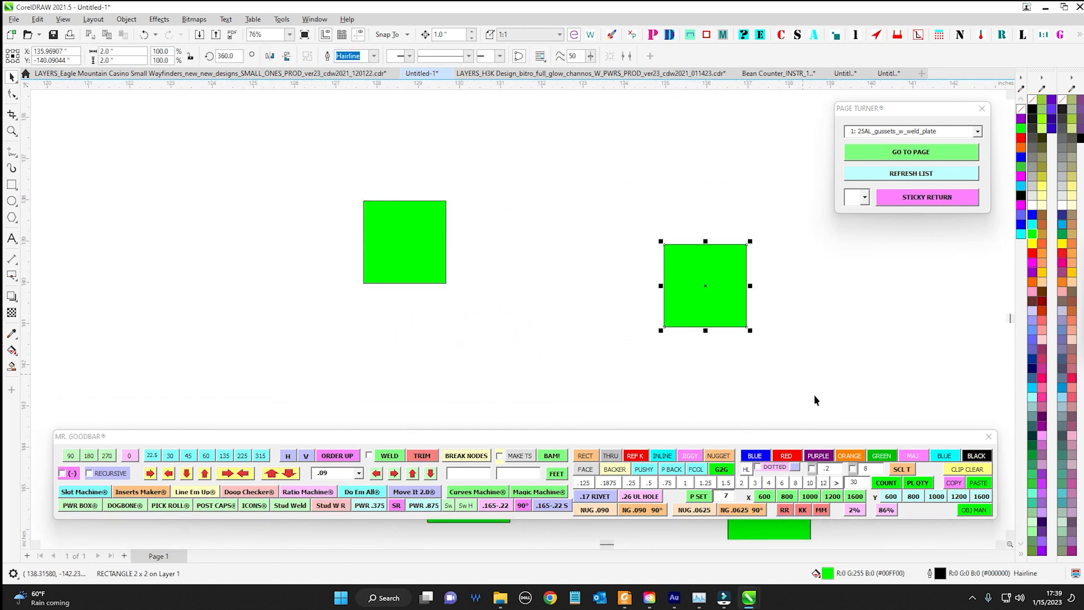
click(1034, 254)
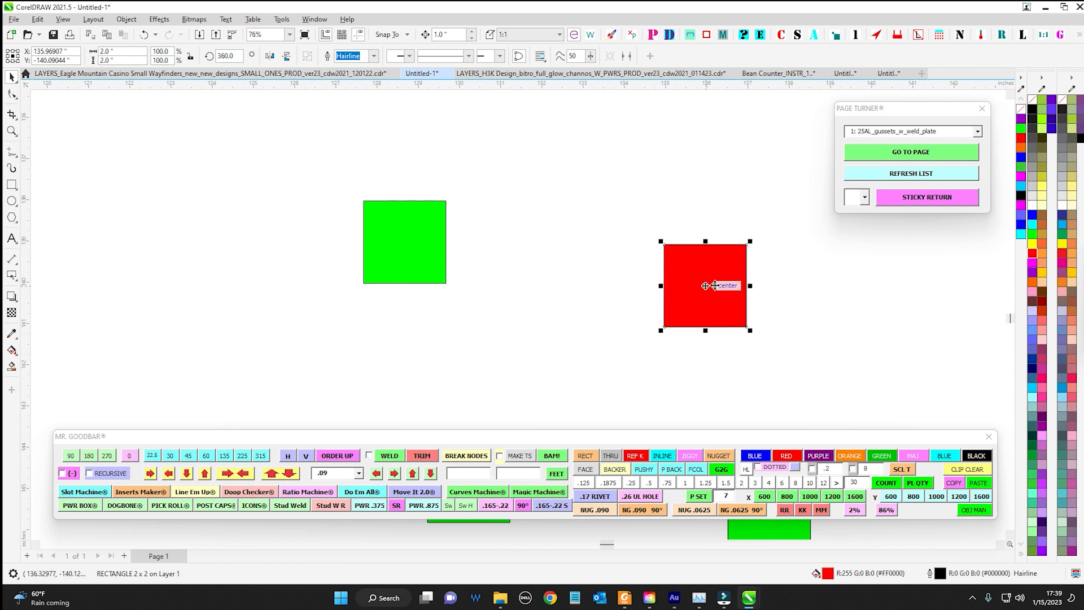
drag(706, 286, 393, 243)
key(Delete)
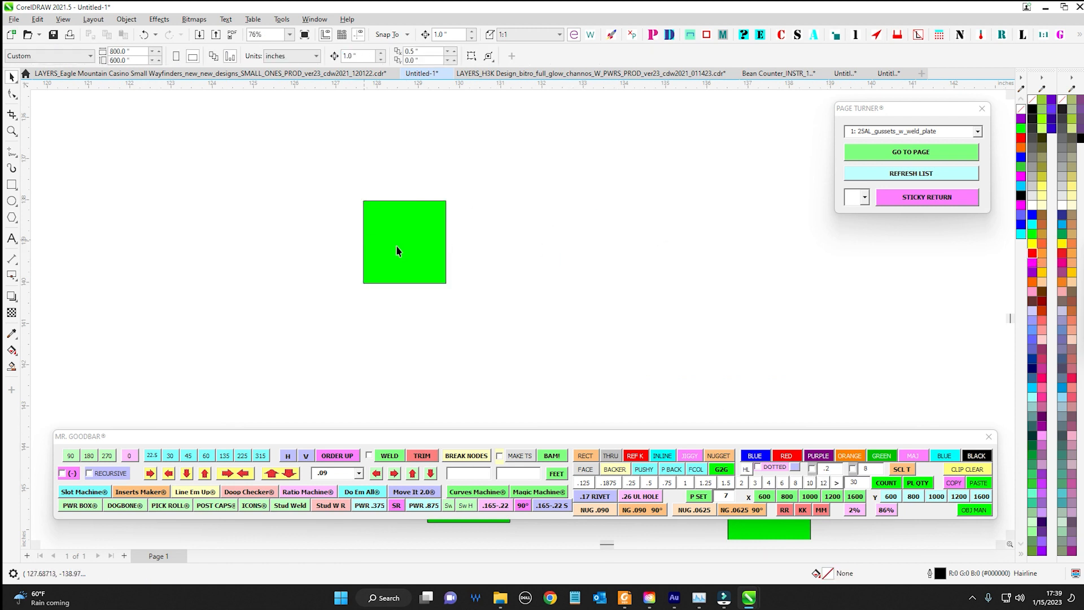
Set the resize distance to .125 and shrink the green square inward by that amount on all four sides
click(403, 201)
scroll(404, 201, up, 1)
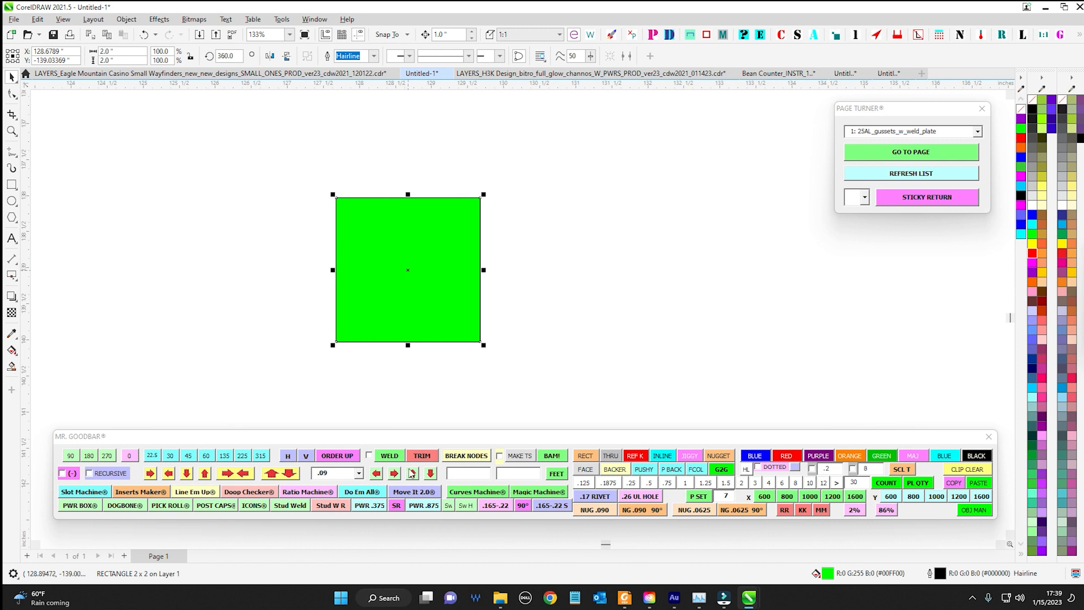
click(360, 474)
scroll(362, 509, down, 2)
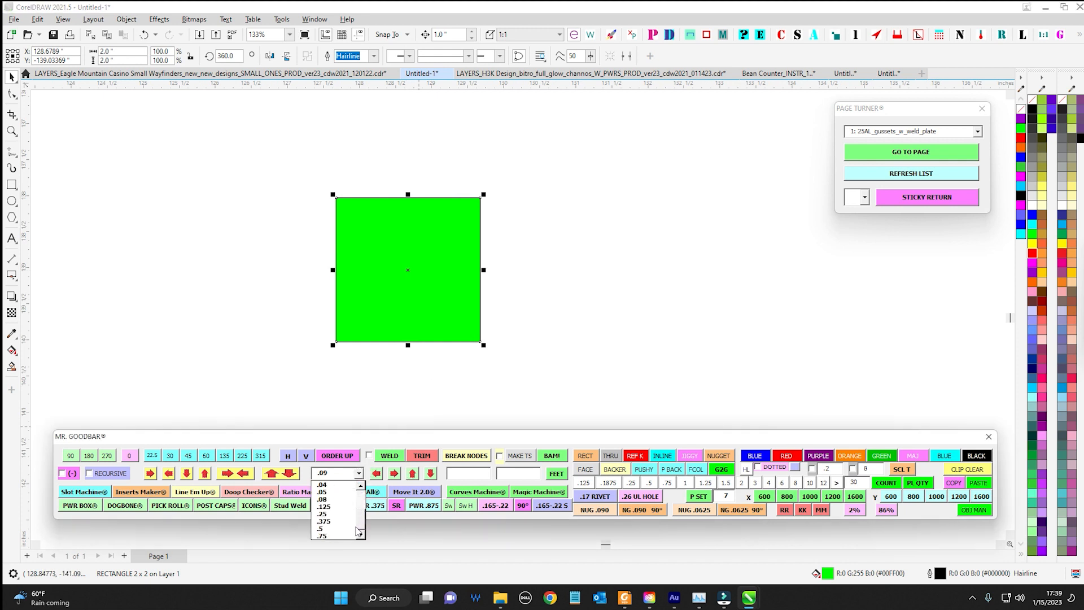
click(325, 498)
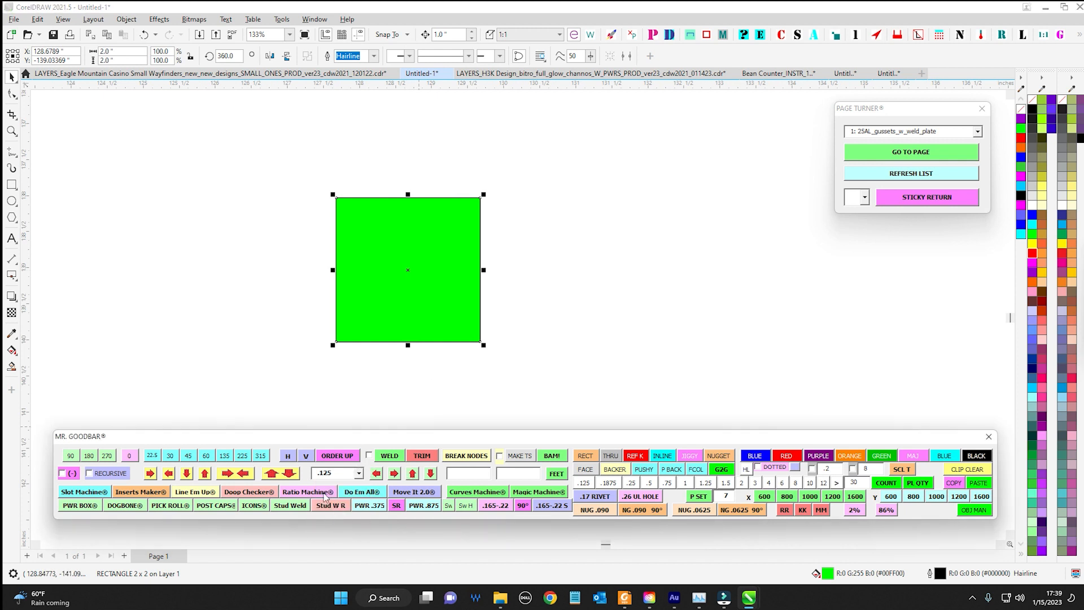
click(286, 478)
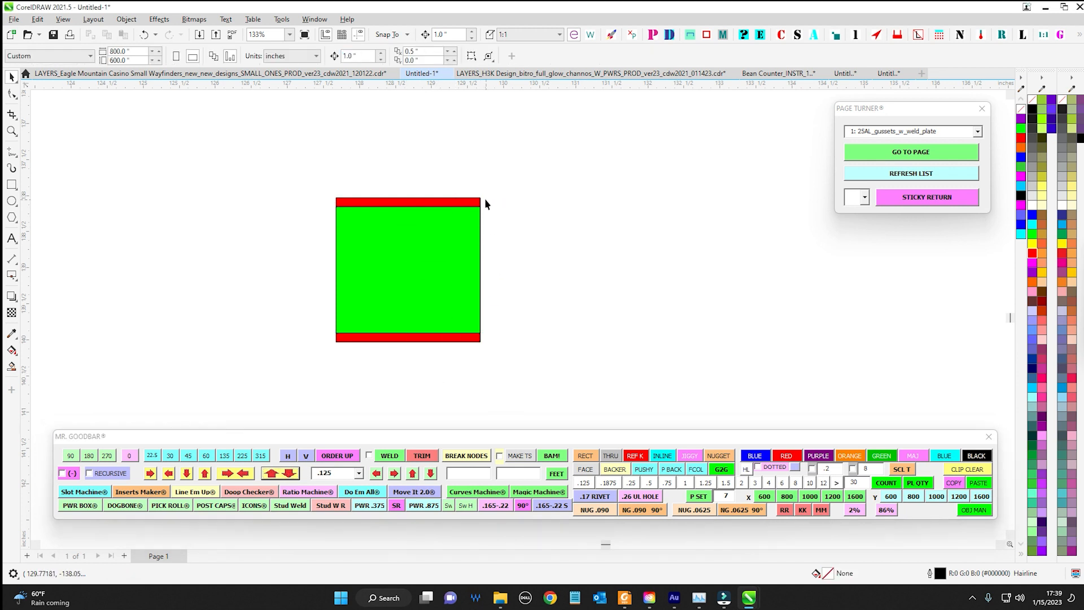
click(474, 201)
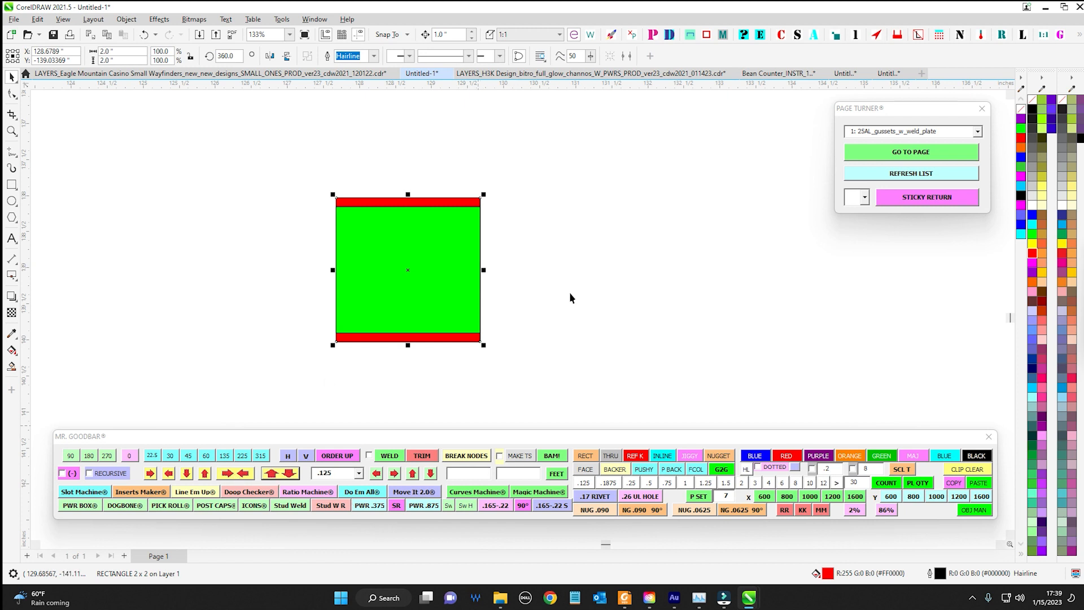
click(244, 476)
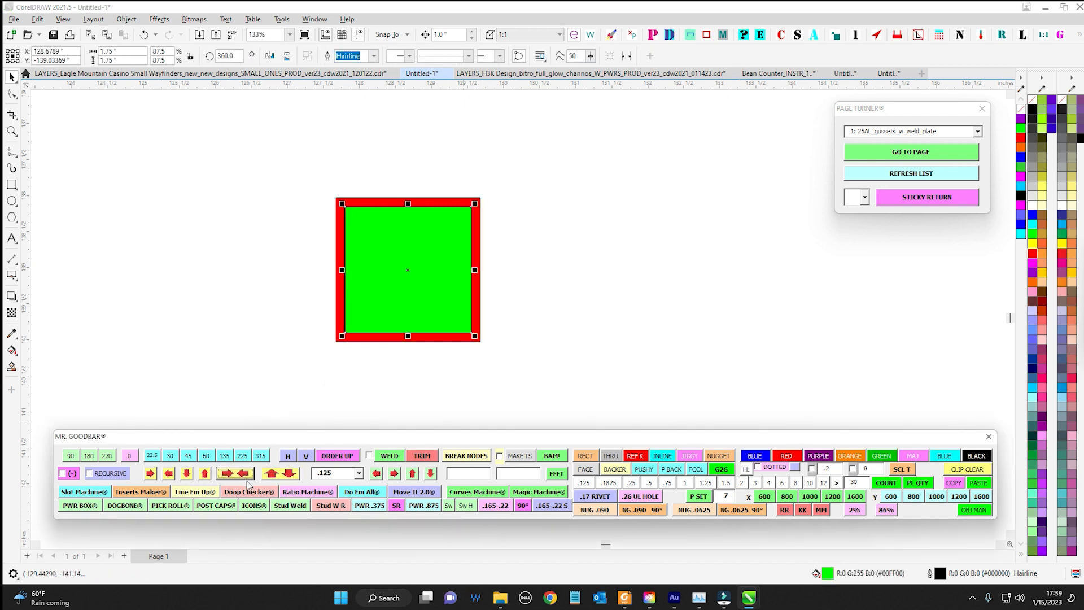
click(500, 272)
Move the green square off the red square, and undo the move
drag(442, 253, 208, 213)
key(ctrl+z)
click(560, 293)
Narrow the green square by .125 three times from its right edge and three times from its left edge
click(425, 250)
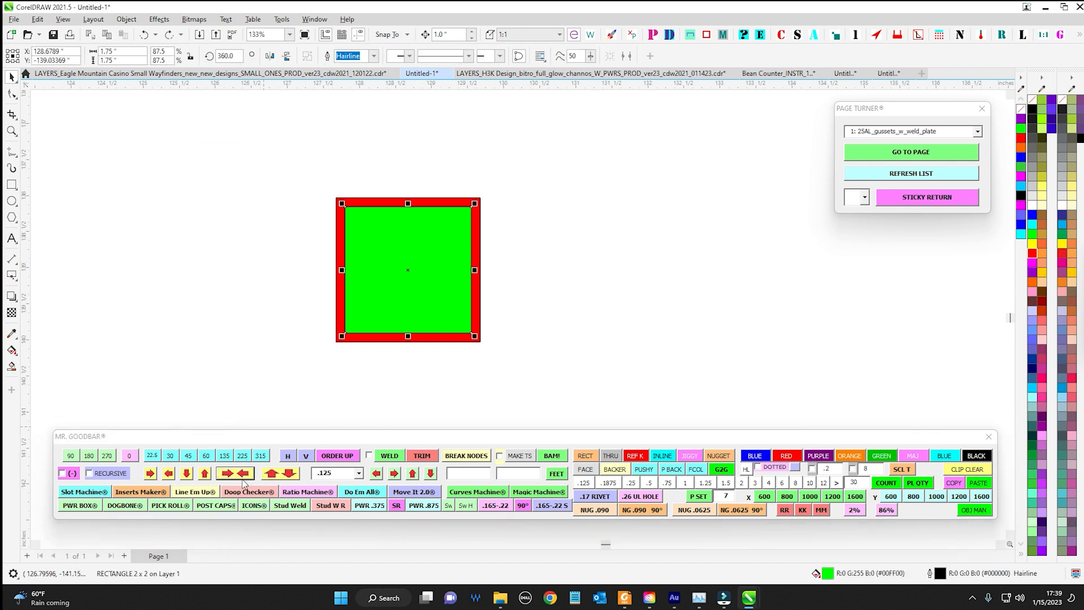
click(168, 474)
click(169, 474)
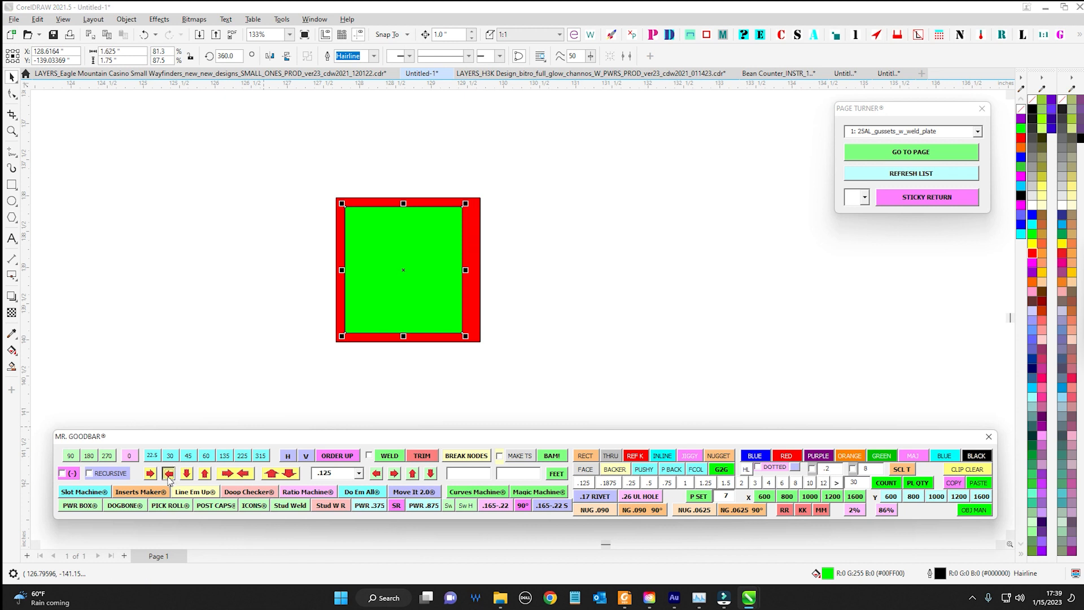
click(172, 474)
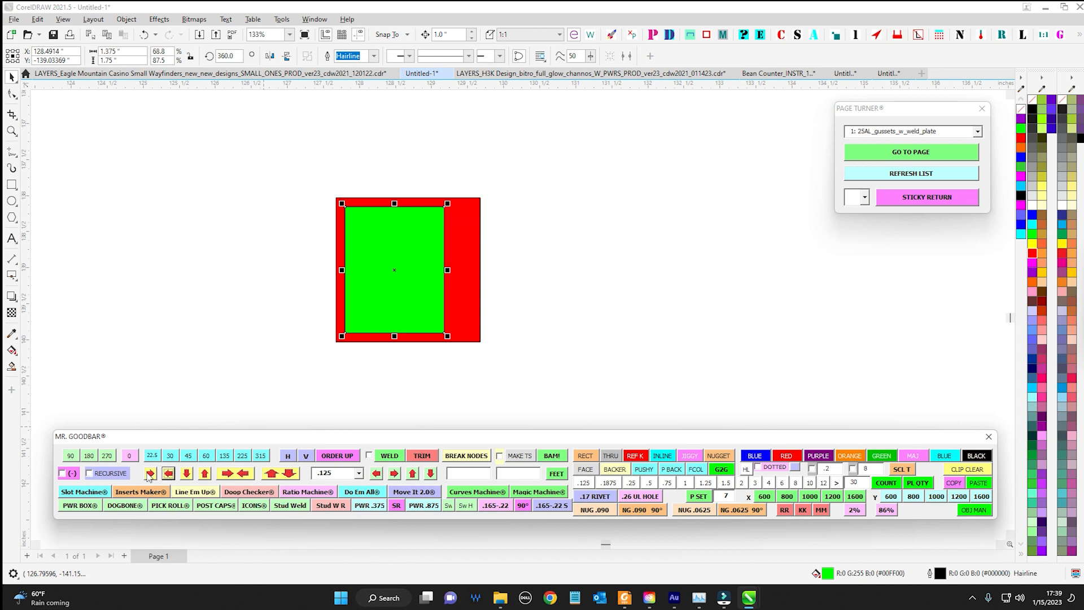
click(150, 474)
click(151, 475)
click(151, 475)
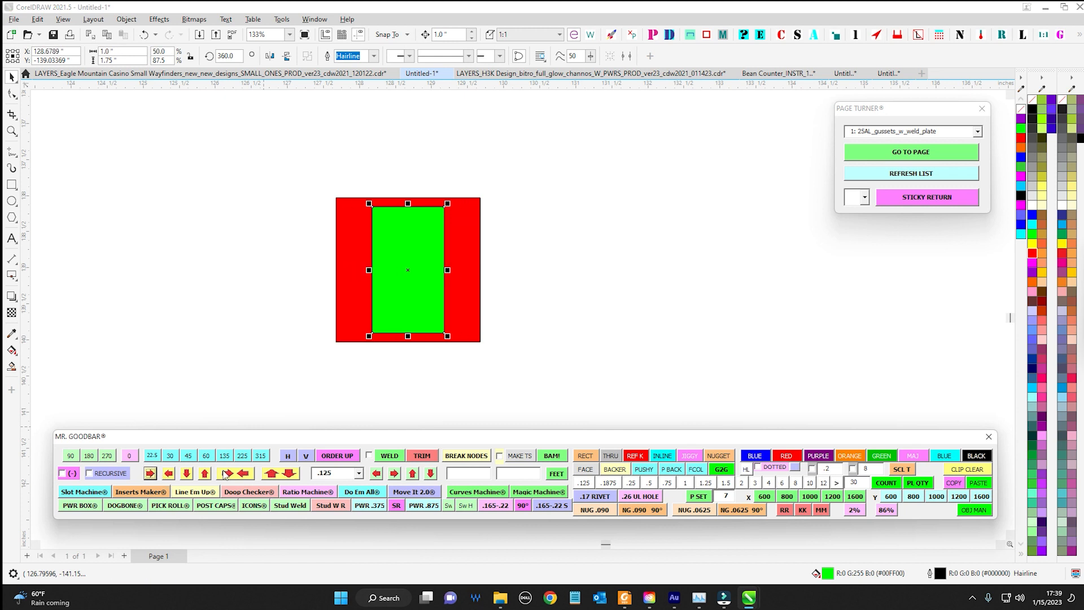
Shorten the green rectangle by .125 from its upper edge and .125 from its lower edge
click(187, 473)
click(205, 473)
click(561, 363)
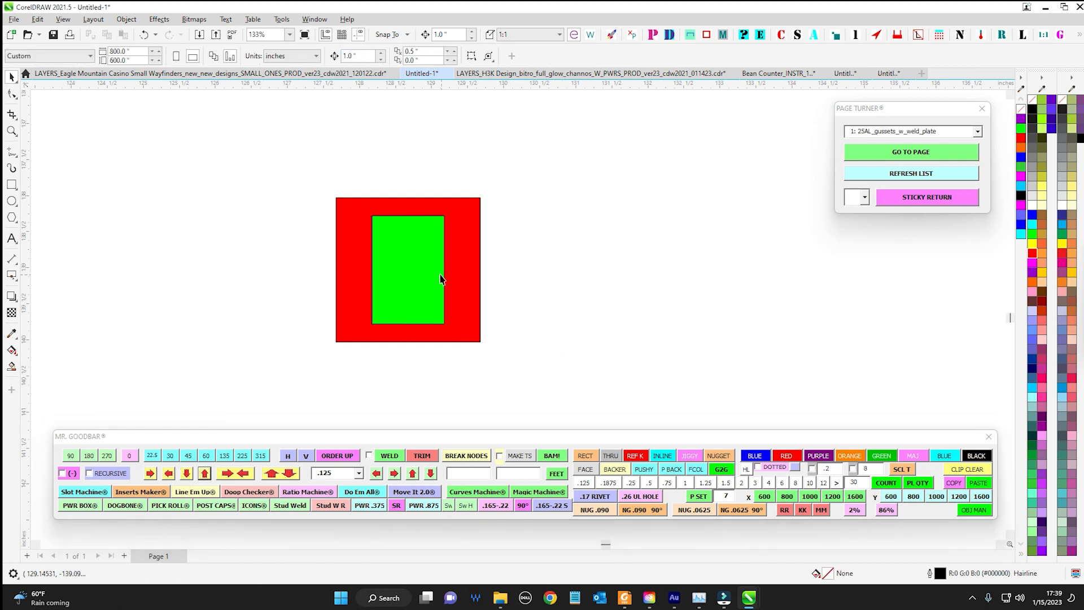
click(441, 279)
click(359, 474)
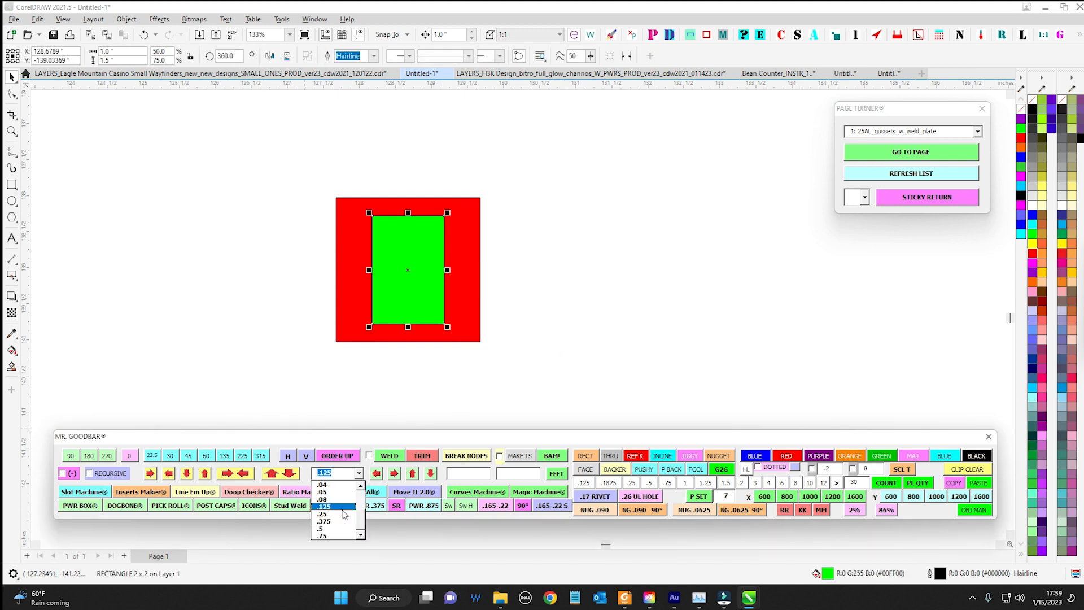
click(370, 418)
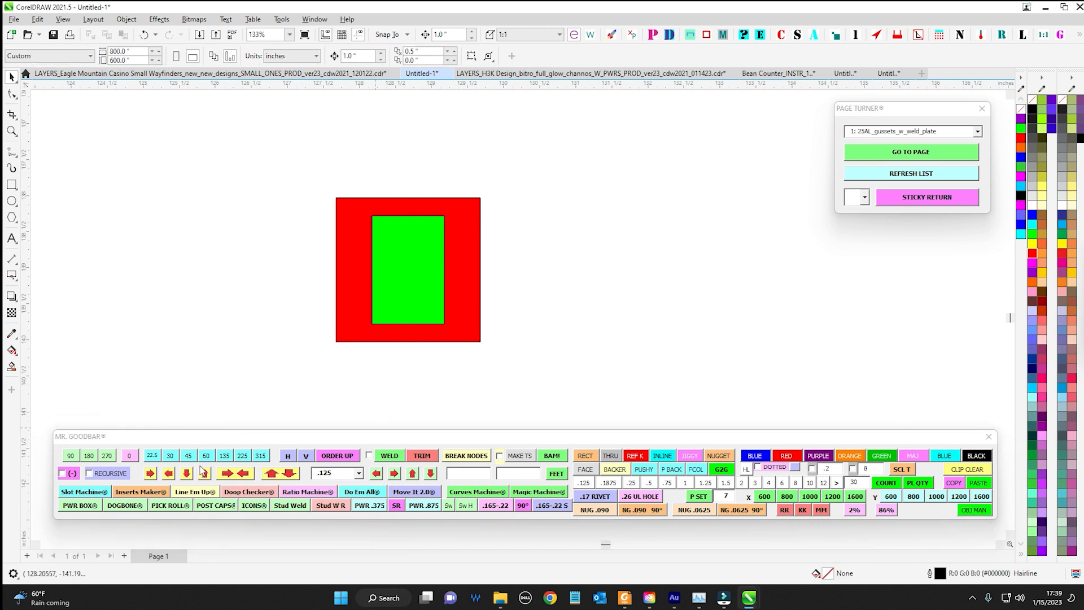
Widen the green rectangle in .125 increments from its left and right edges until it is 2.25 wide
click(420, 283)
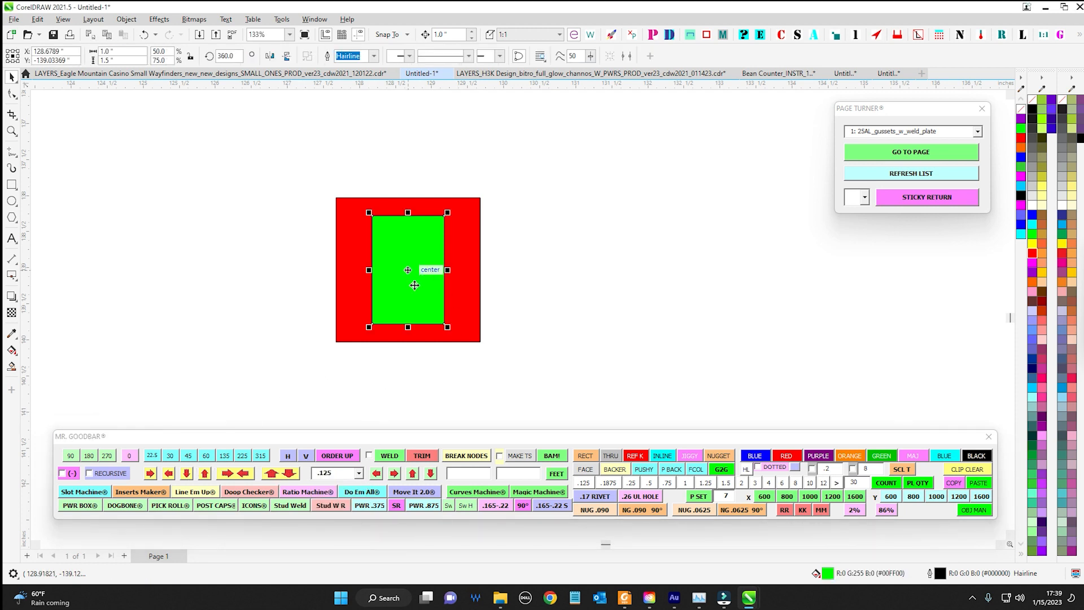
click(377, 475)
click(377, 474)
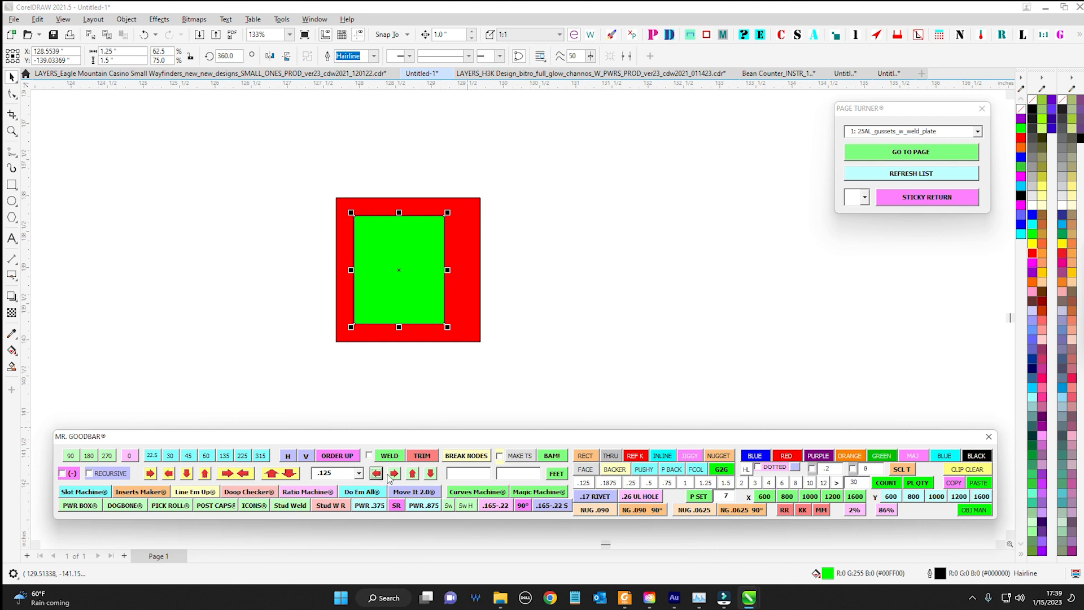
click(395, 474)
click(395, 474)
click(395, 475)
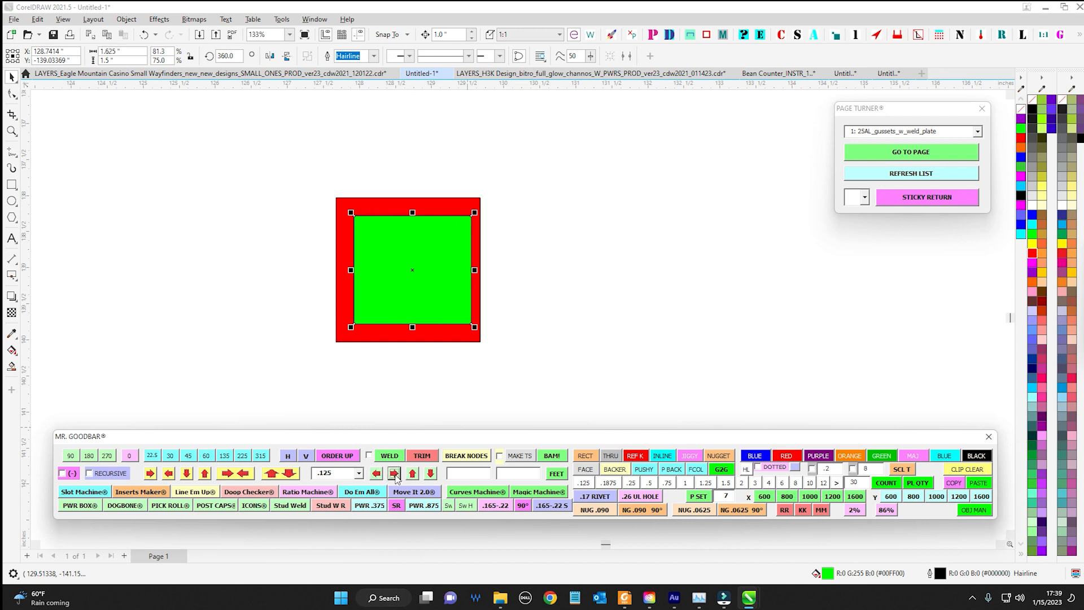
click(375, 474)
click(376, 474)
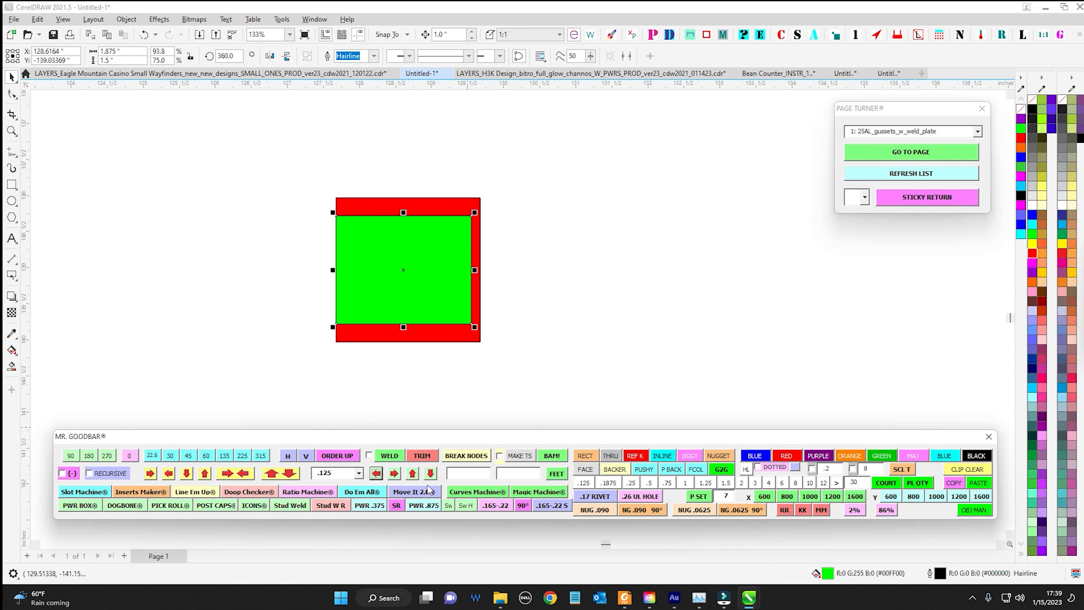
click(395, 477)
click(396, 477)
click(377, 475)
Extend the green rectangle's upper and lower edges in .125 increments until they line up with the red square's edges
click(413, 474)
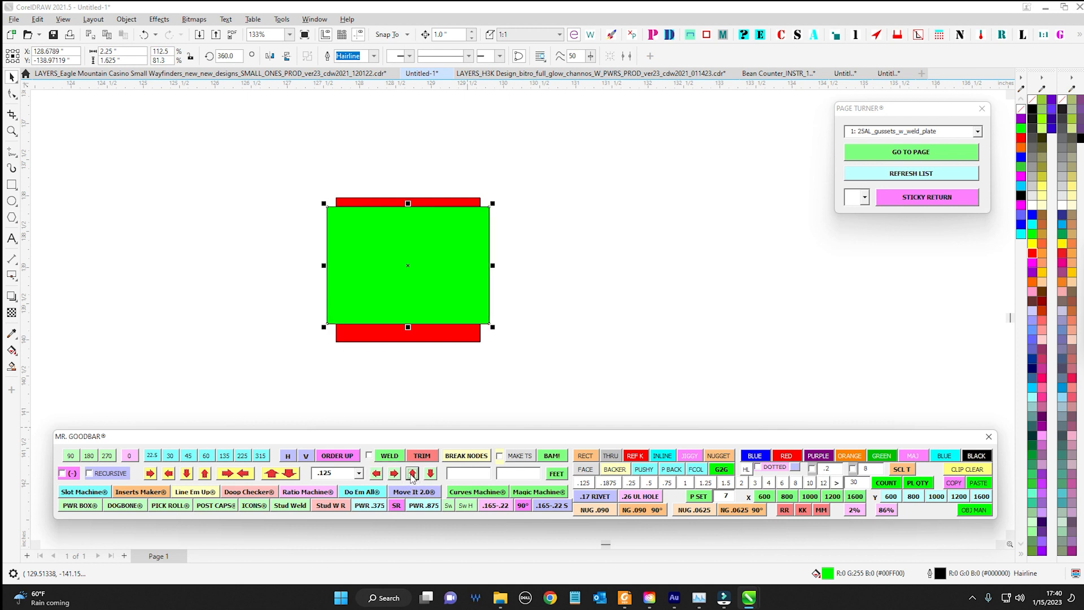
click(413, 474)
click(428, 477)
click(428, 477)
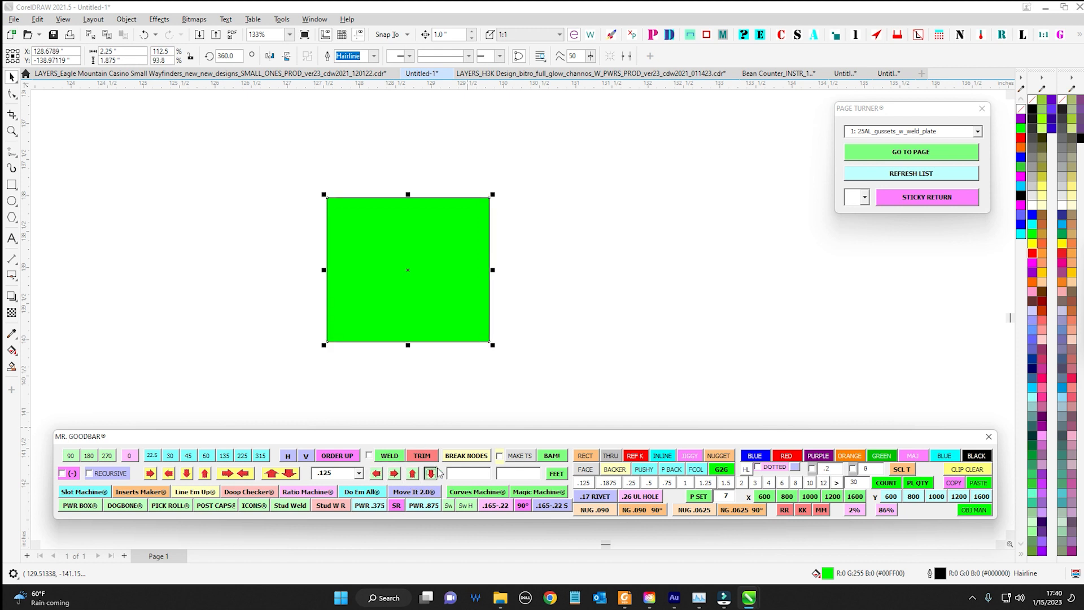
key(Escape)
Look through the preset resize distances and set the distance to .09
click(358, 473)
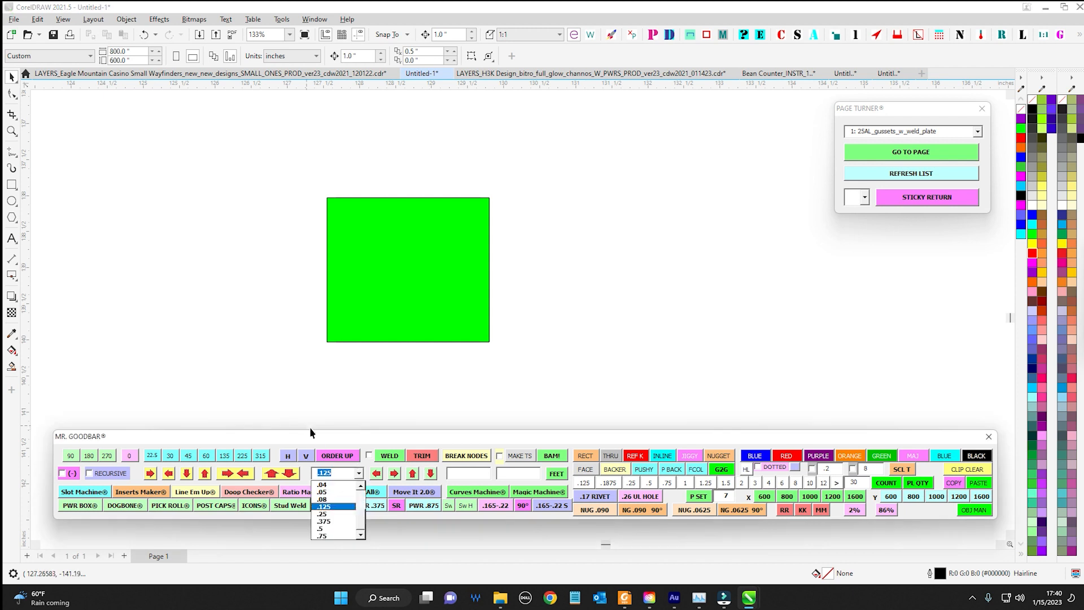
click(347, 475)
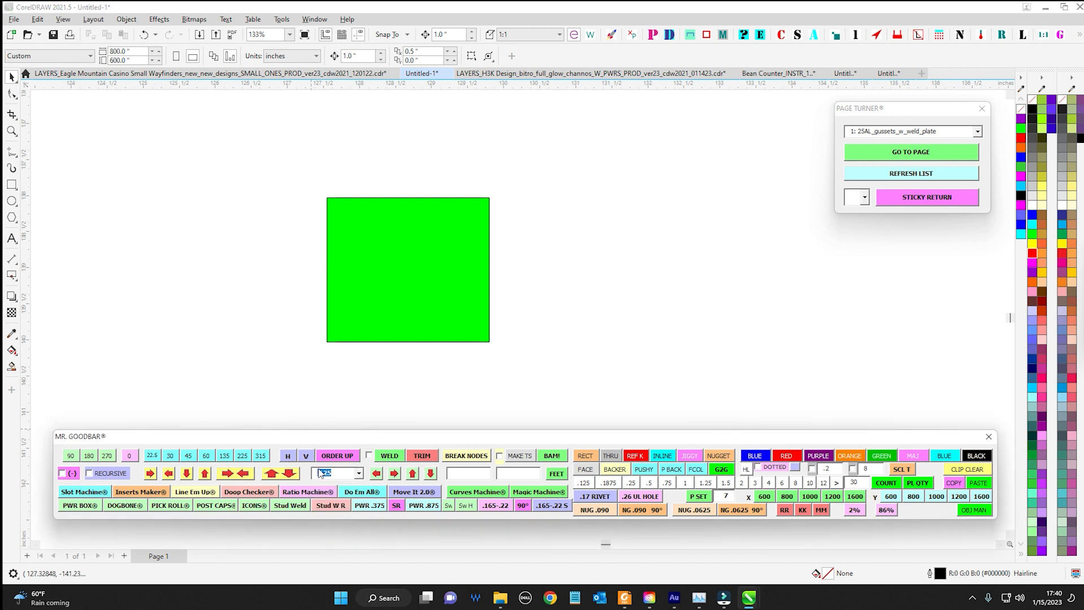
click(358, 473)
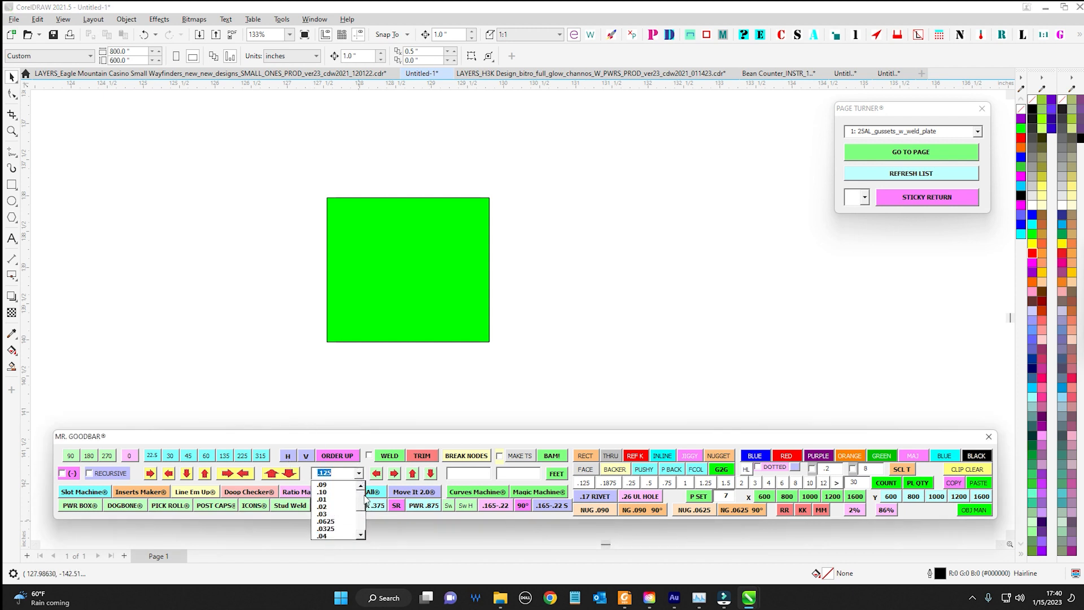
click(344, 492)
click(358, 473)
click(350, 487)
Switch to the Eagle Mountain Casino layers document and select the vertical yellow nugget at the green MID frame's upper corner
click(247, 74)
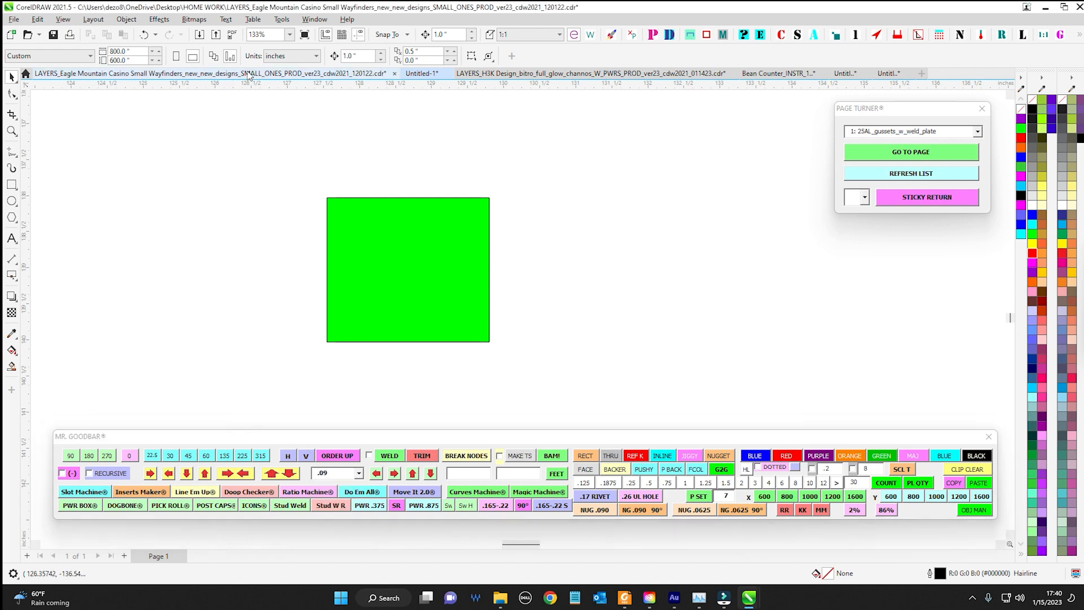
scroll(550, 307, up, 5)
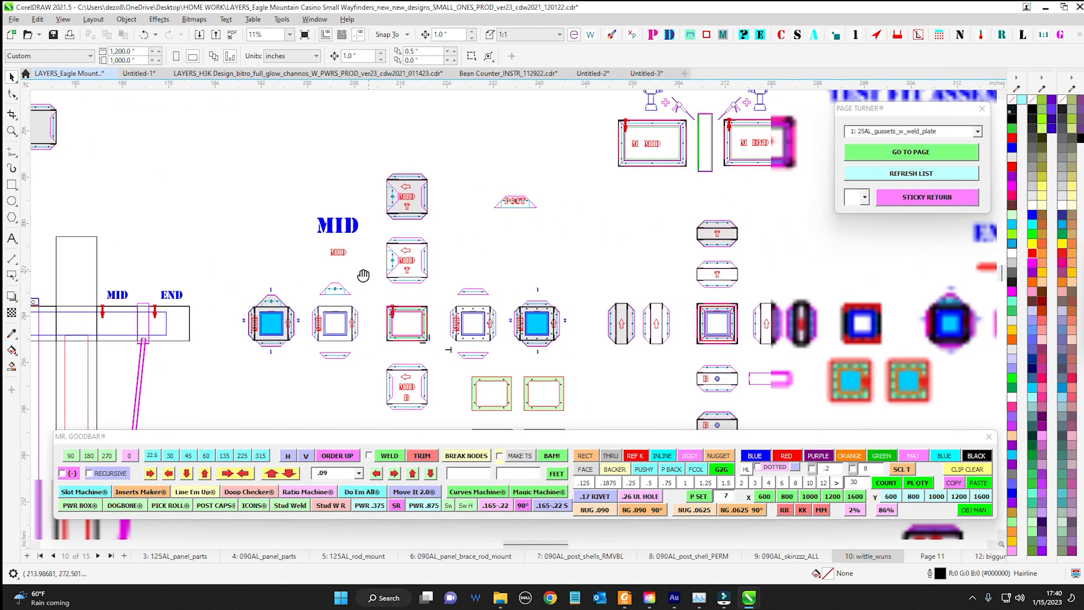
scroll(418, 191, up, 2)
drag(434, 209, 479, 199)
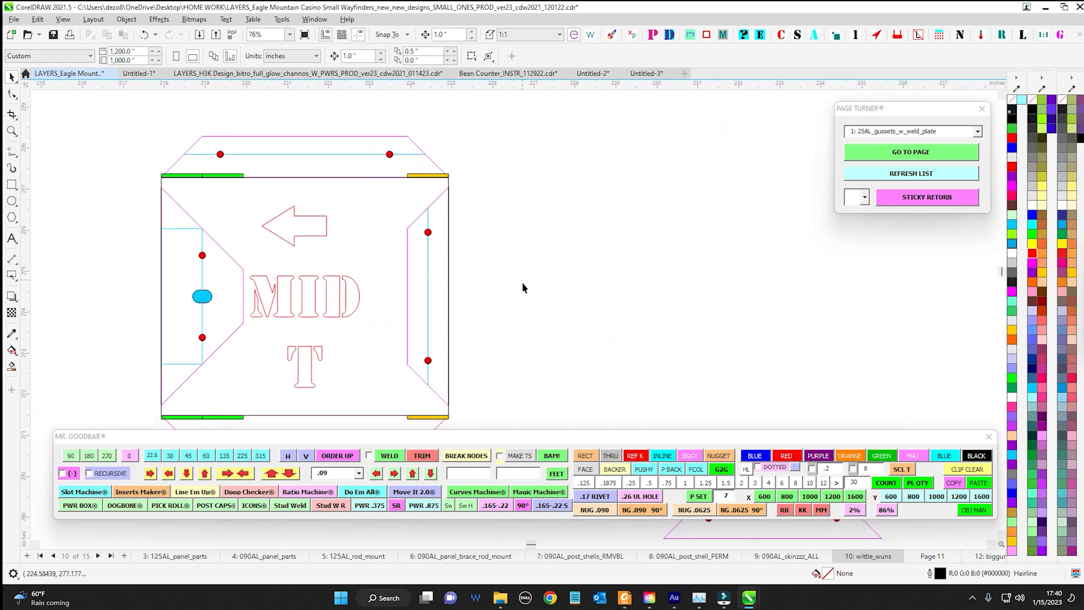
drag(522, 283, 542, 181)
scroll(524, 308, down, 1)
drag(527, 319, 477, 212)
scroll(443, 373, up, 4)
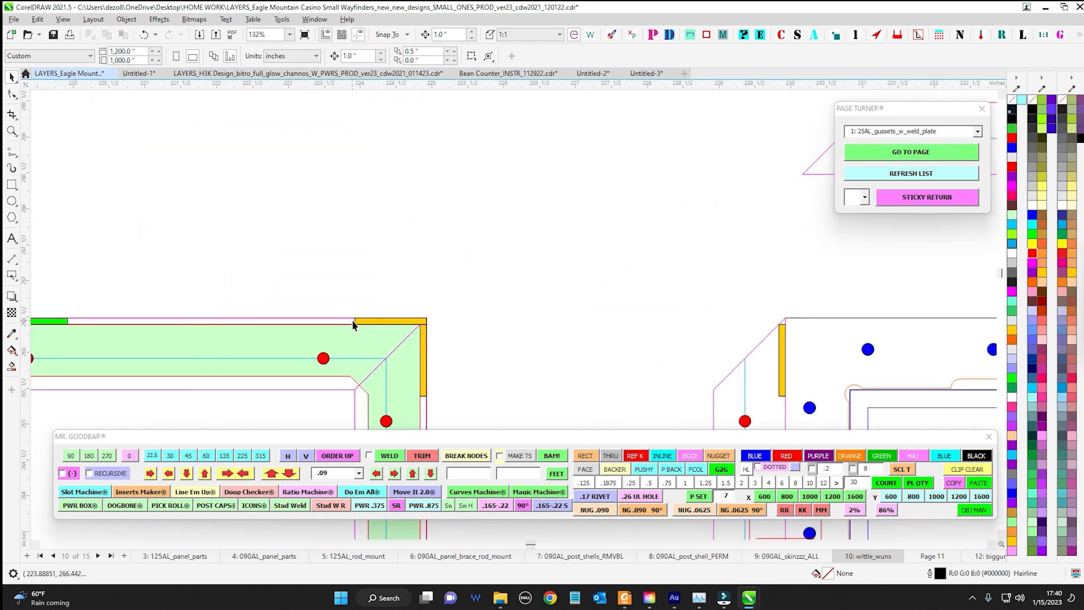
scroll(409, 296, up, 1)
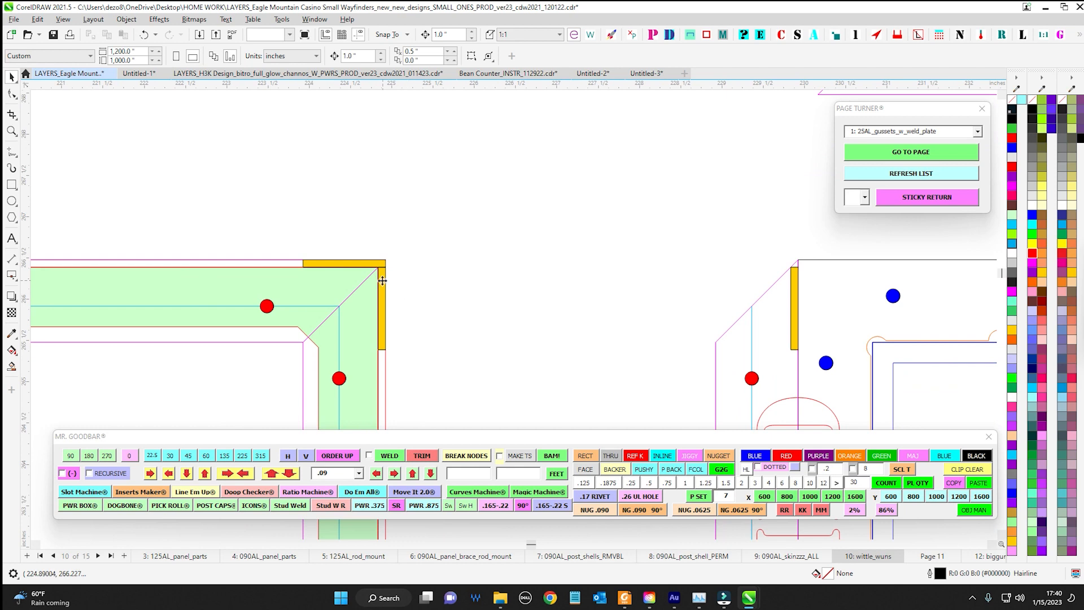
click(382, 281)
Examine the yellow corner nuggets and the grey through shape on the assembled MID part
scroll(400, 327, down, 5)
drag(407, 343, 232, 270)
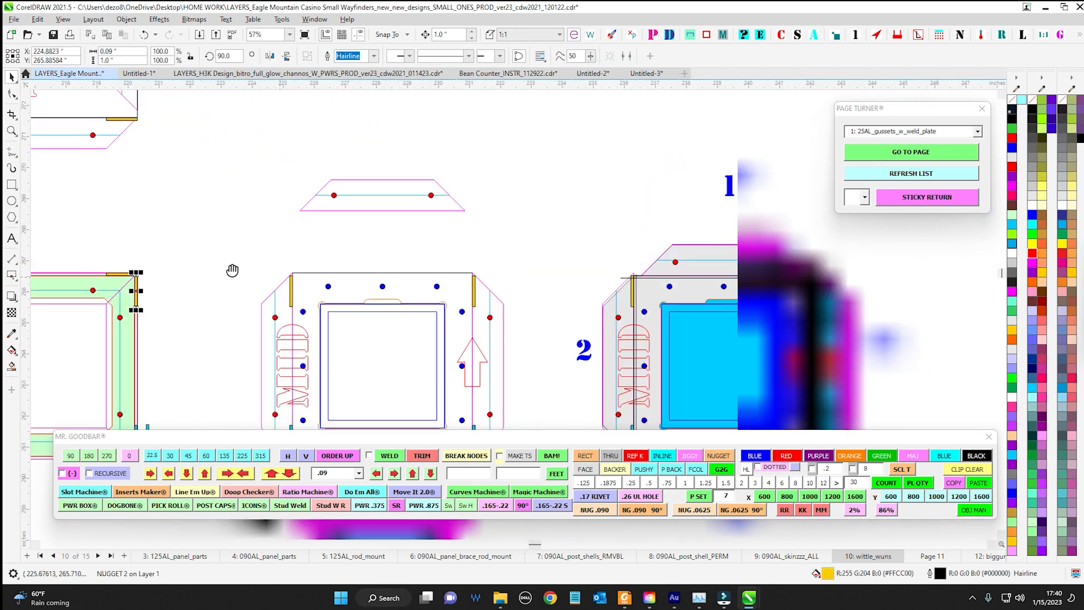
scroll(606, 257, up, 3)
scroll(477, 231, up, 6)
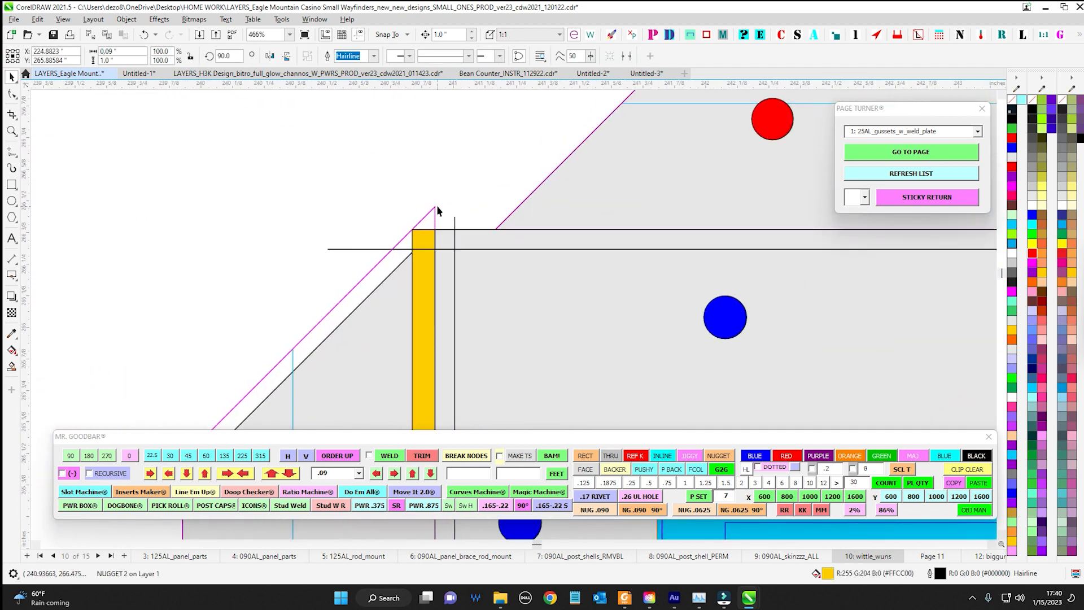
click(467, 282)
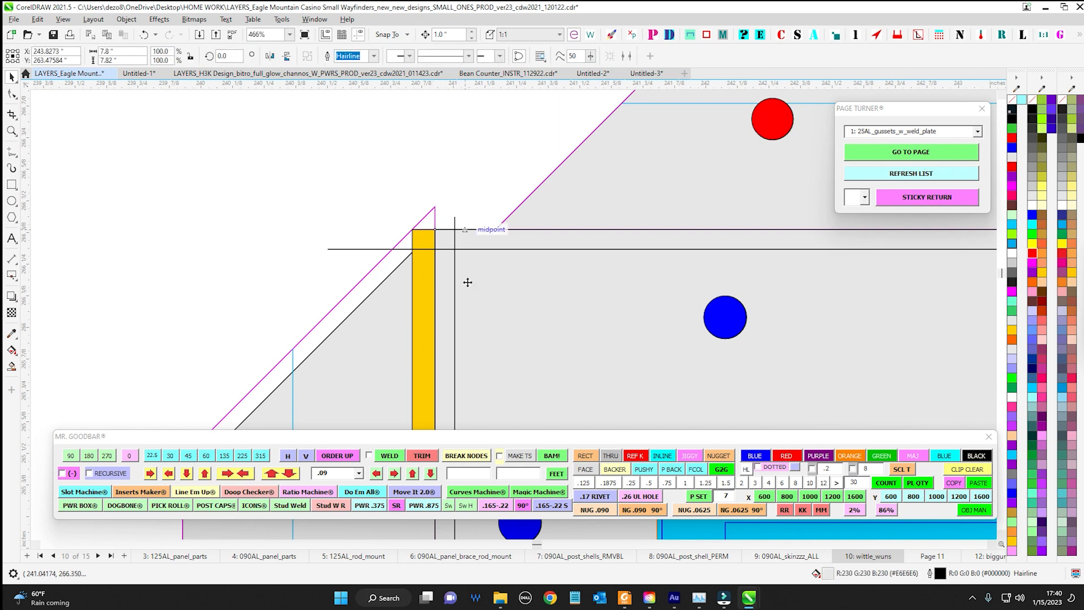
click(332, 475)
scroll(263, 281, down, 3)
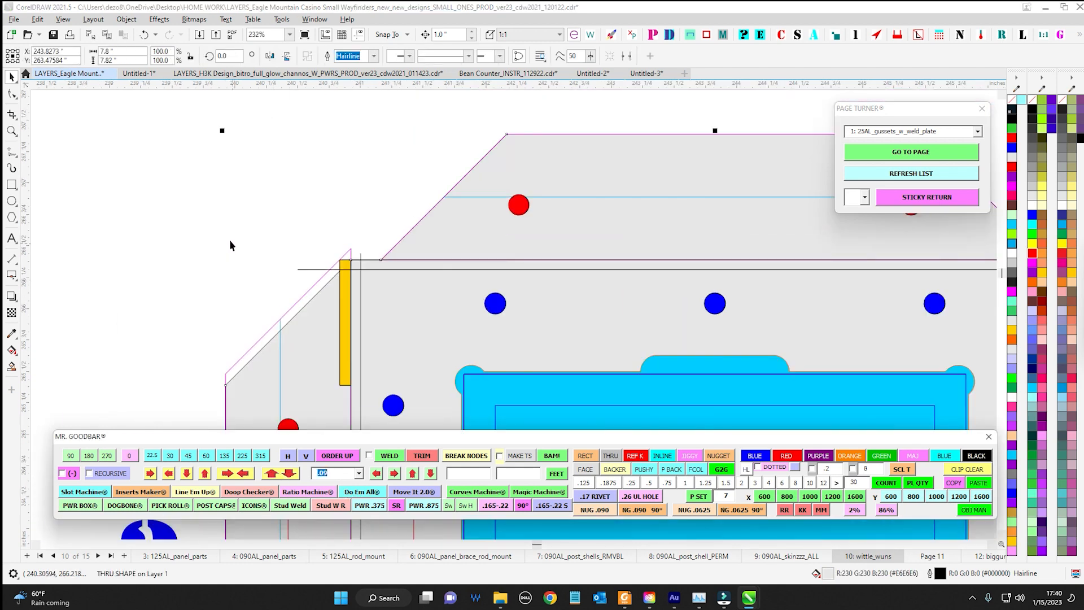
click(230, 241)
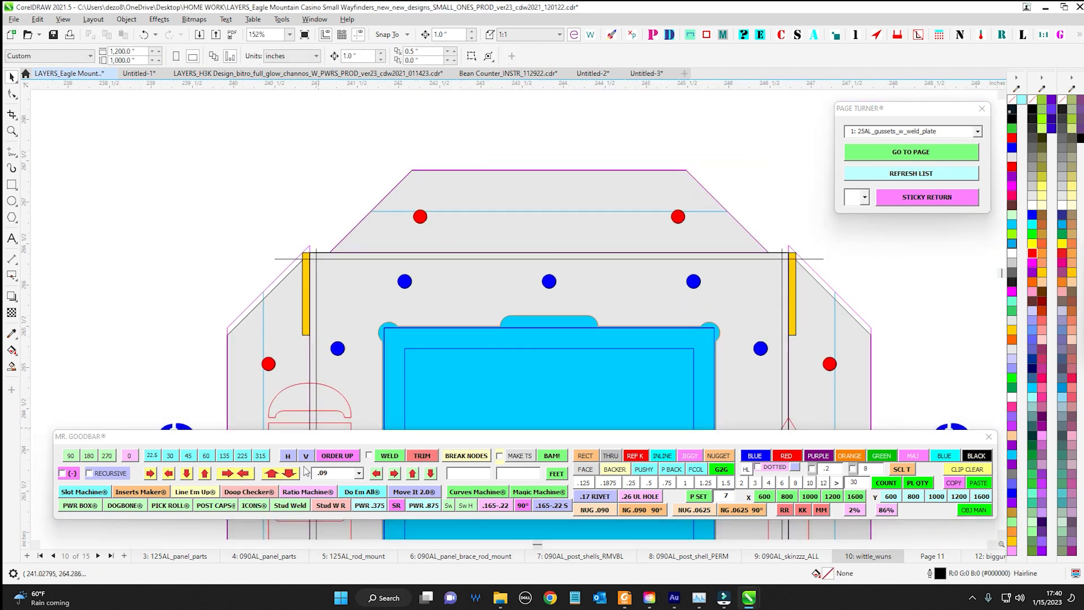
scroll(322, 326, down, 3)
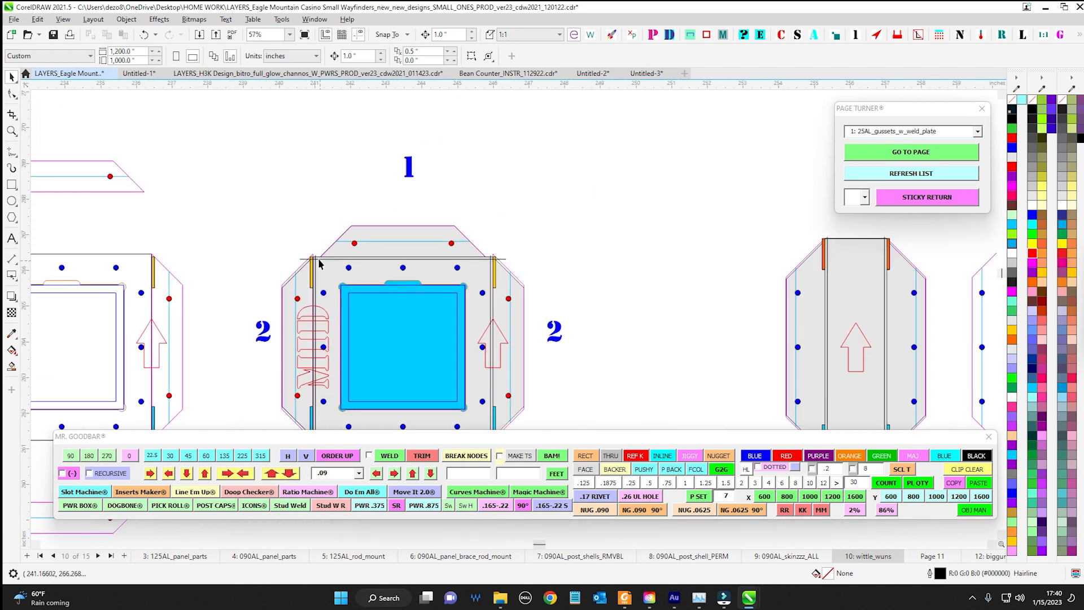
Shrink the 5.8 by 6.0 rectangle of the unfilled MID part by .09 at both its upper and lower edges
scroll(232, 205, up, 4)
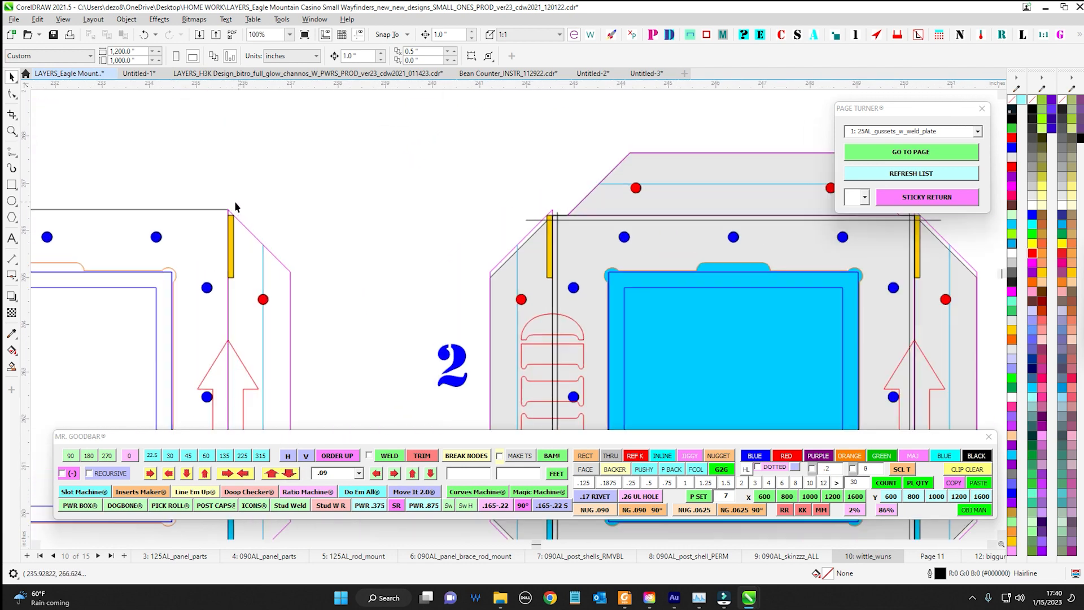
scroll(214, 214, up, 2)
click(290, 211)
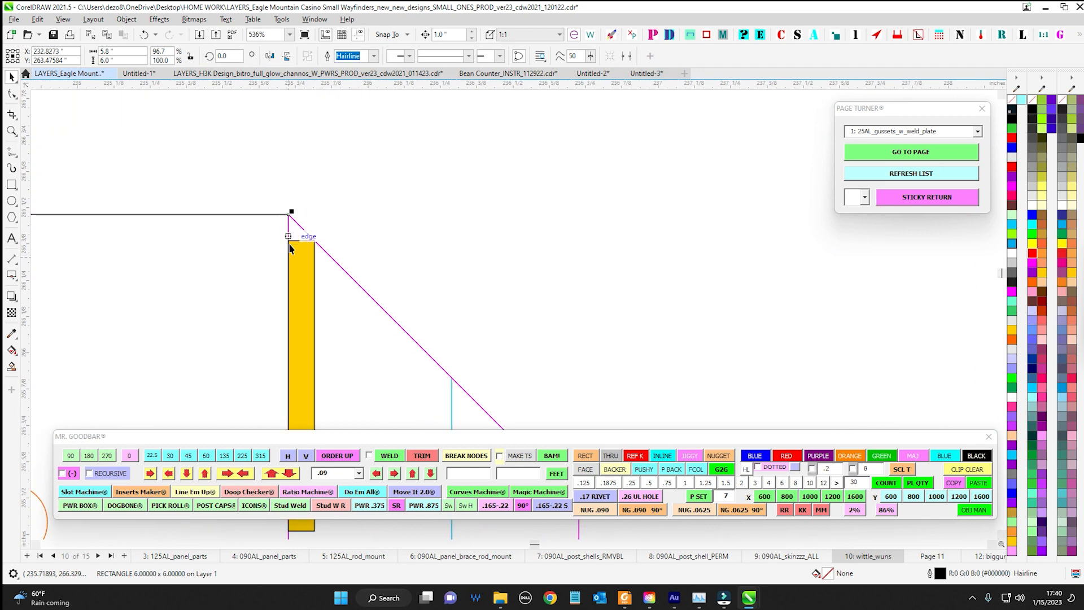
click(291, 474)
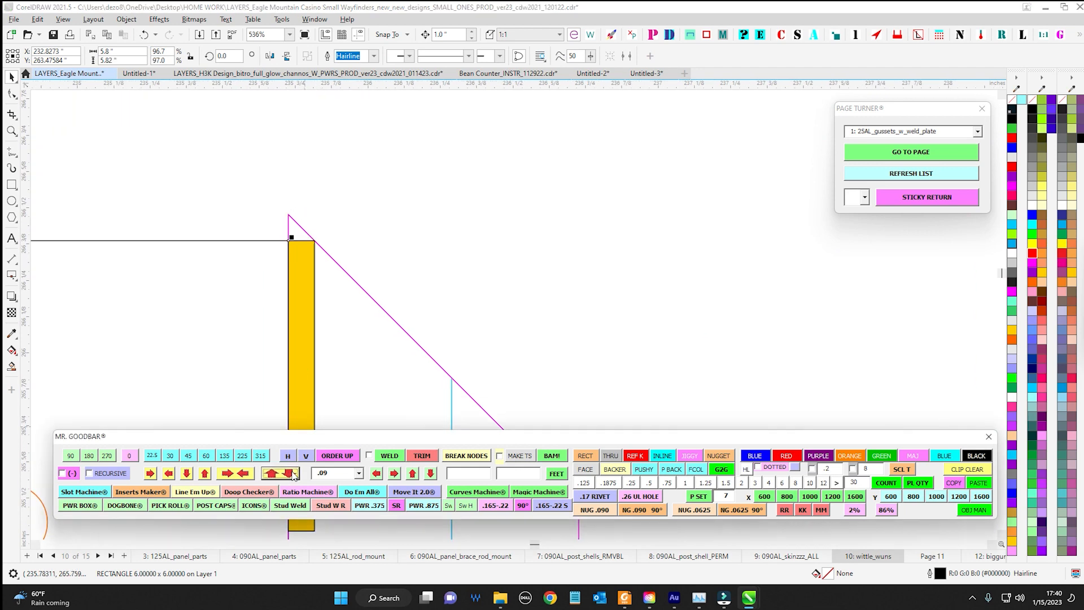
Compare the shortened rectangle's upper edge with the corner nuggets on the neighbouring green frame and grey MID part
scroll(417, 211, down, 3)
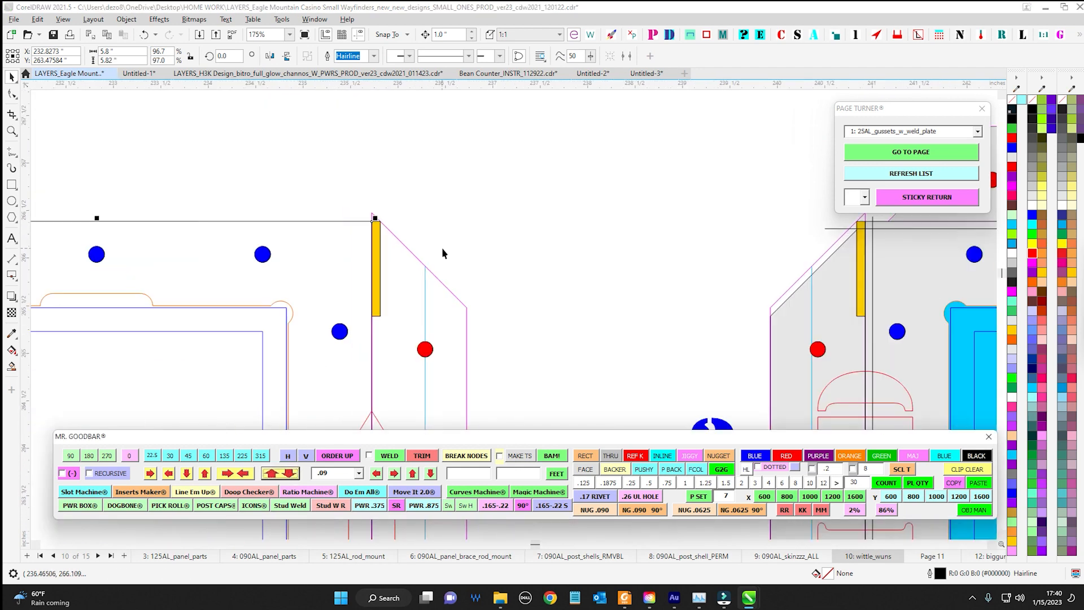
scroll(451, 237, down, 3)
scroll(318, 236, up, 3)
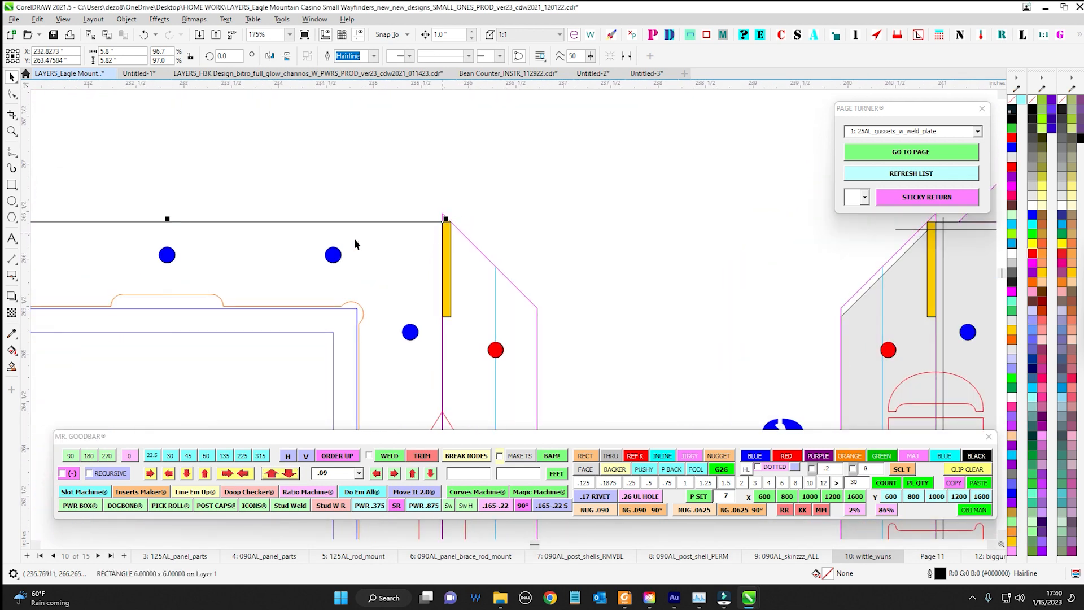
scroll(418, 242, down, 3)
drag(180, 225, 554, 262)
drag(237, 266, 514, 240)
scroll(795, 266, up, 2)
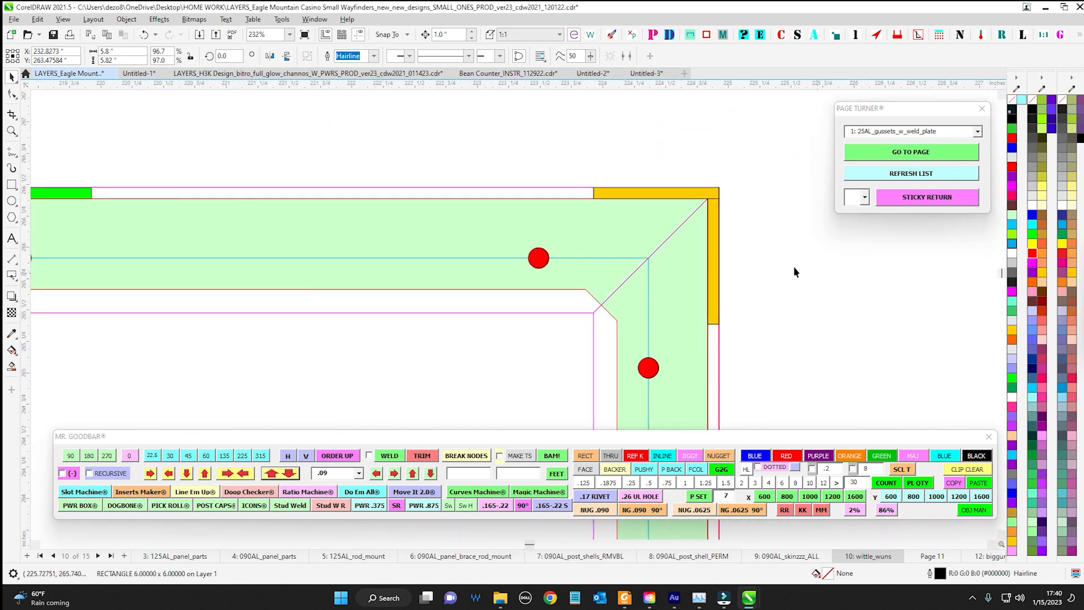
scroll(626, 218, down, 9)
scroll(827, 367, down, 3)
drag(831, 339, 361, 325)
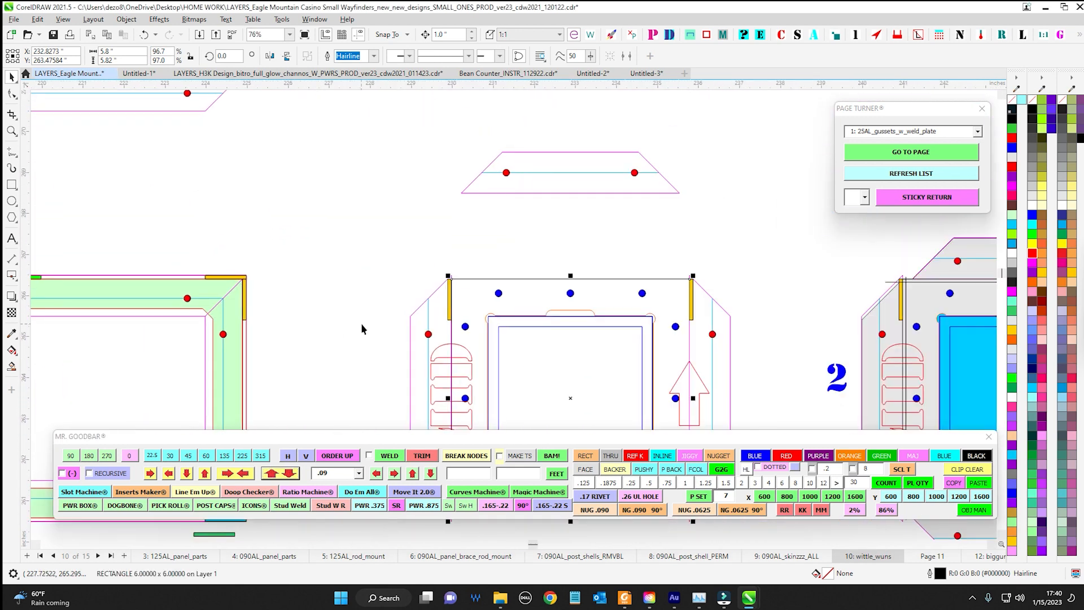
drag(582, 266, 400, 228)
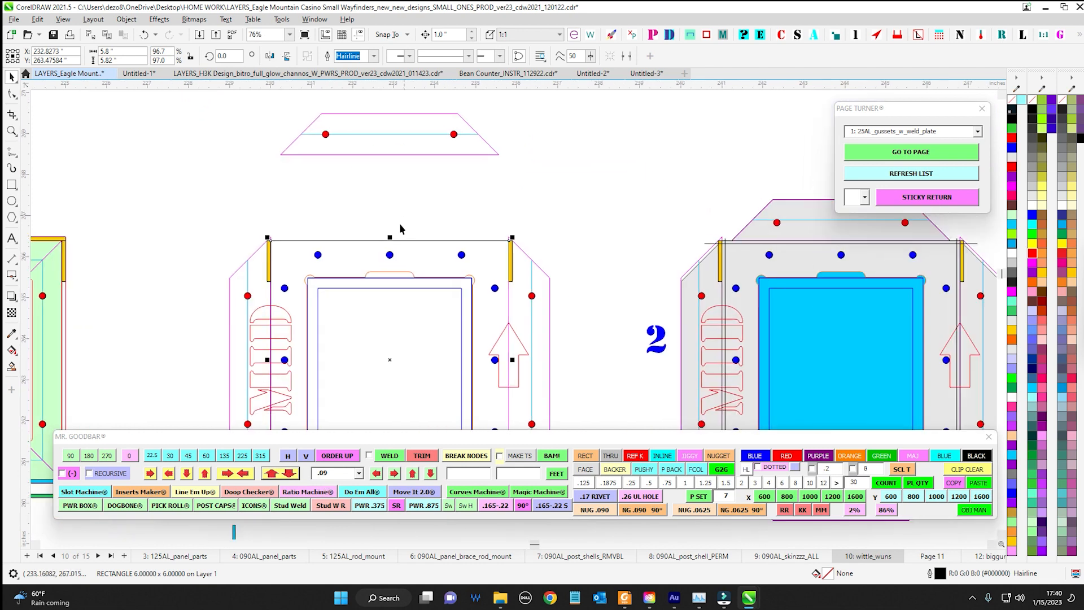
Extend the unfilled MID part's rectangle upward by .09 and deselect it
scroll(397, 228, up, 3)
click(413, 473)
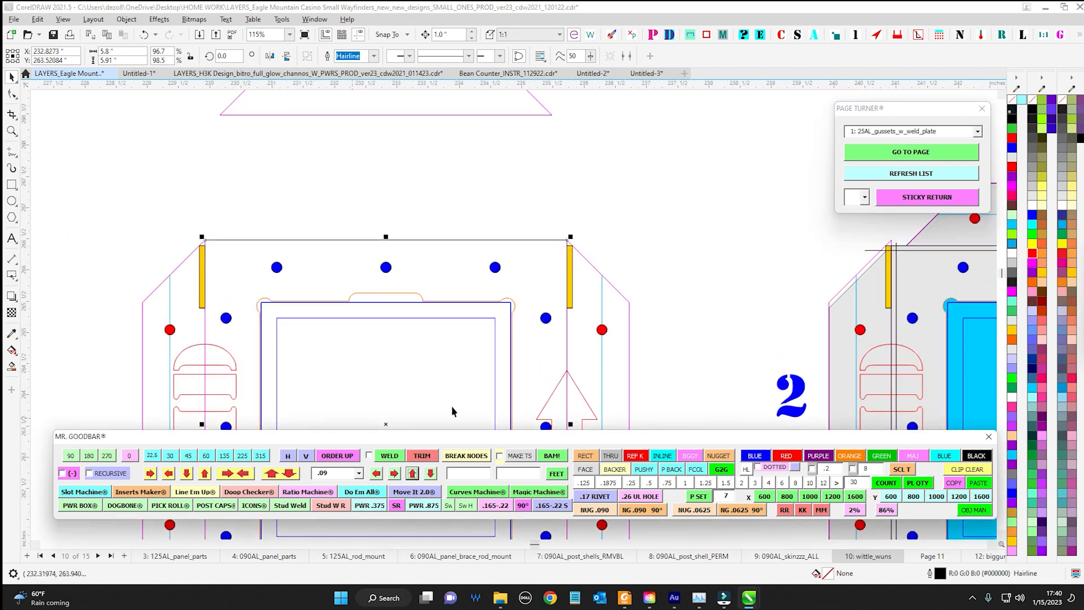
scroll(658, 235, down, 2)
click(688, 257)
drag(689, 257, 600, 226)
scroll(680, 265, down, 1)
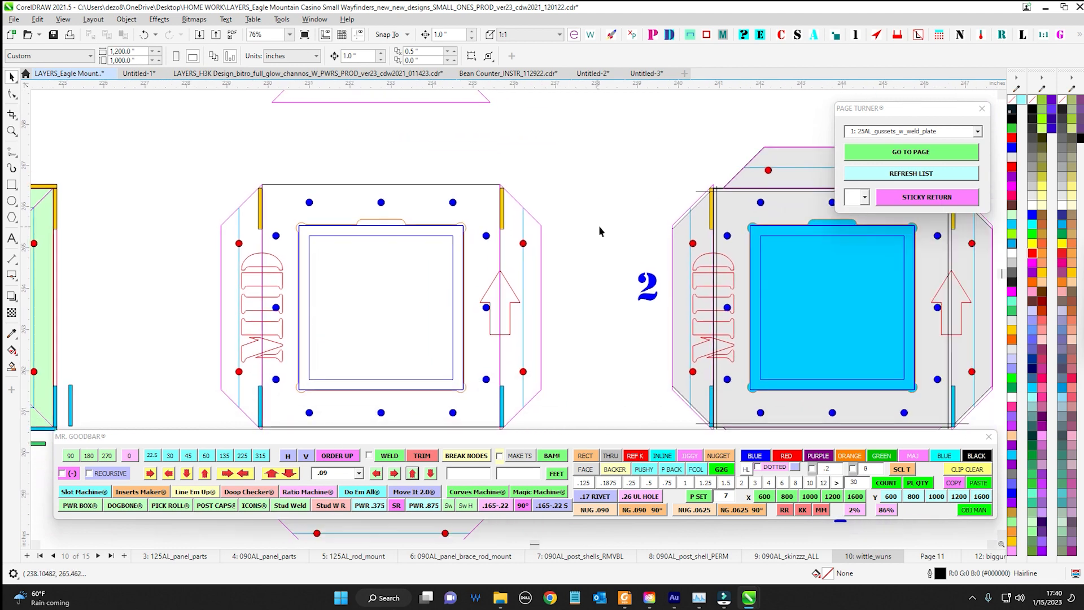
drag(646, 339, 636, 328)
scroll(635, 332, down, 3)
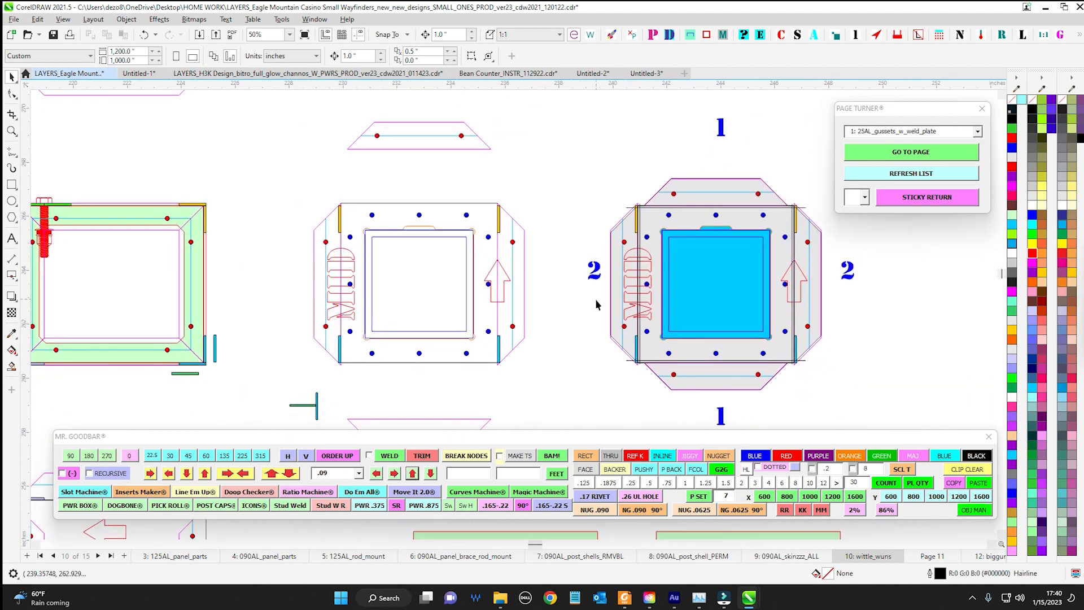
Switch to Foxit PDF Reader to view the Agua Caliente Cultural Plaza signage drawing's feet-and-inch dimensions
click(522, 475)
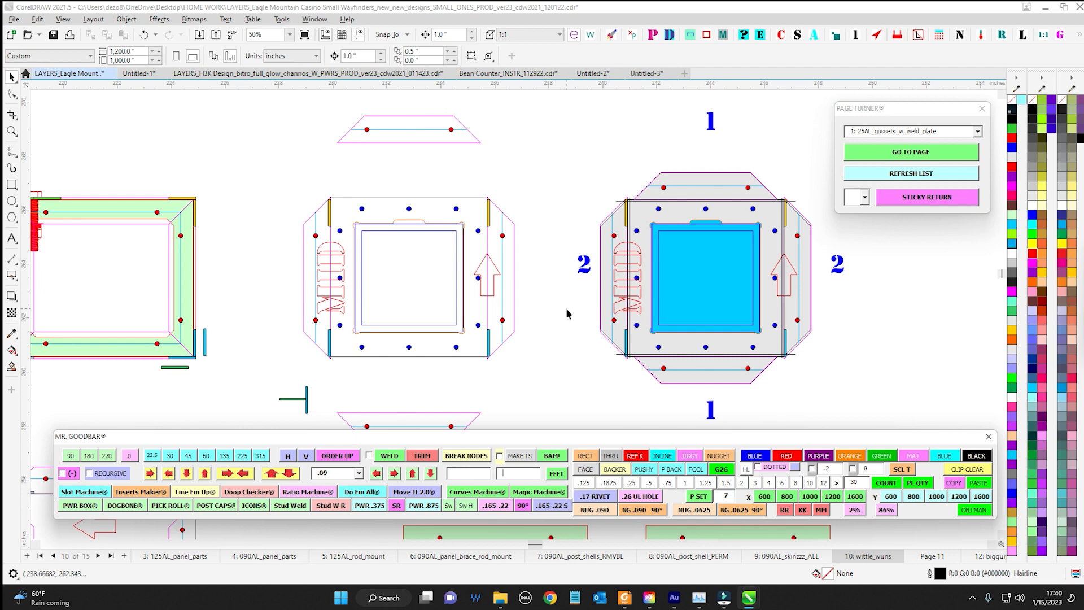
drag(569, 312, 557, 341)
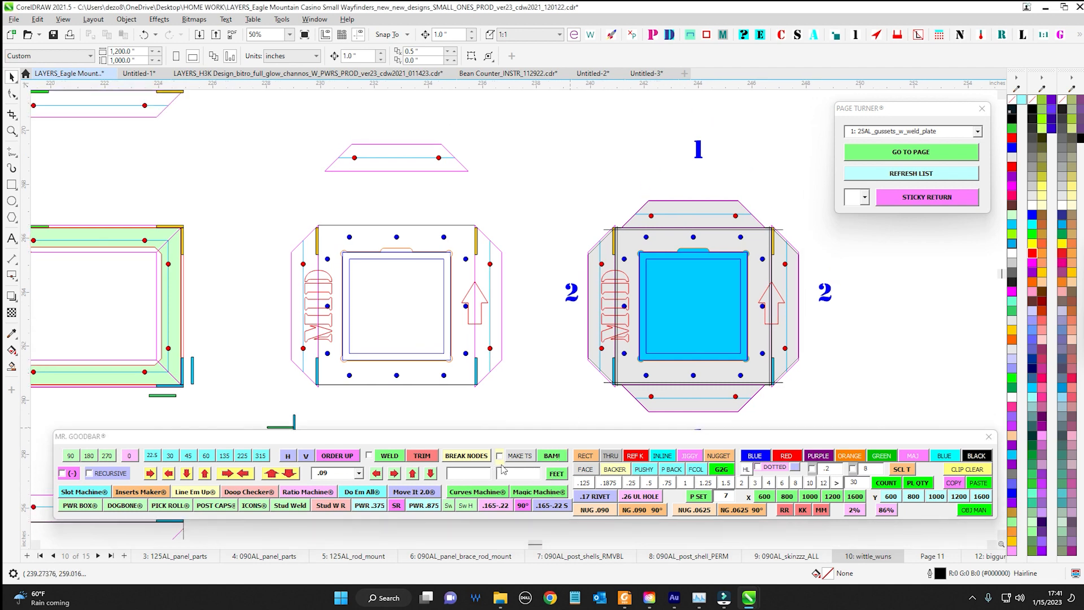
scroll(533, 346, down, 1)
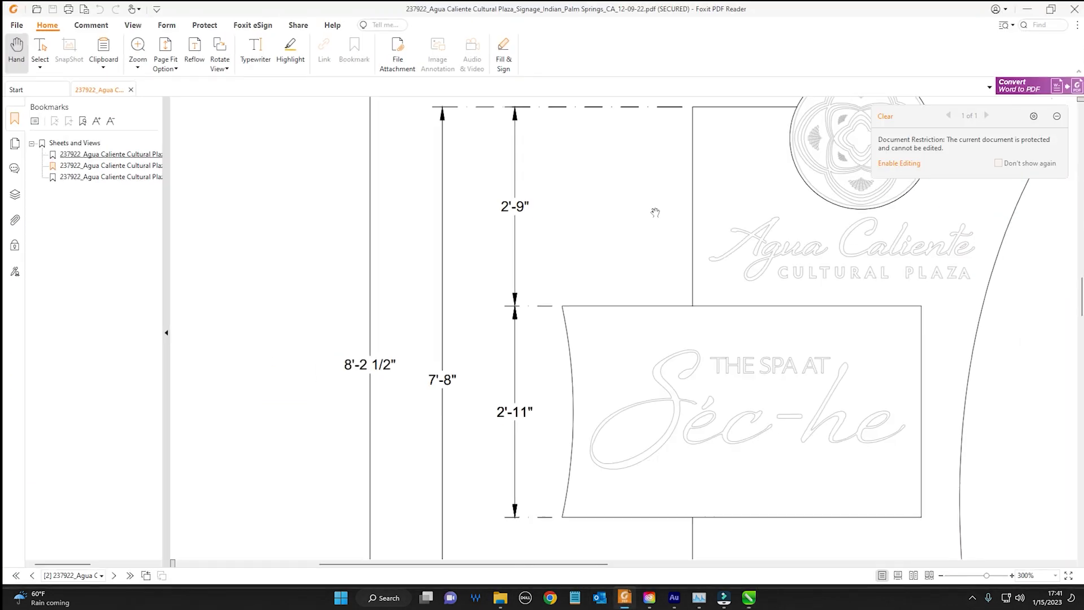
click(625, 597)
Look over the height dimensions beside the spa sign elevation in the PDF and switch back to CorelDRAW
scroll(642, 216, down, 3)
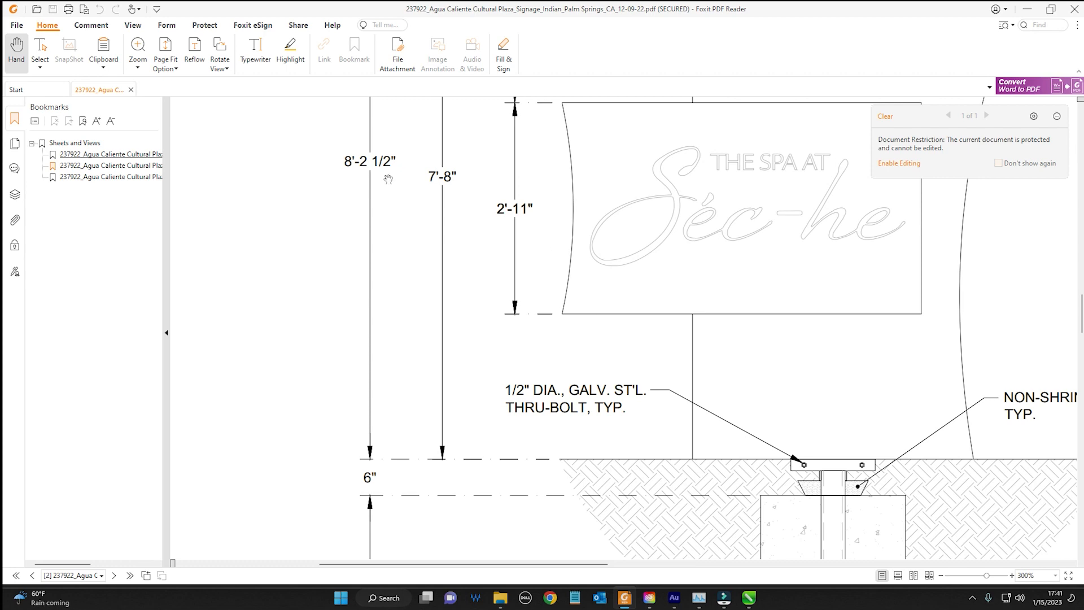
scroll(389, 179, up, 2)
scroll(455, 345, down, 1)
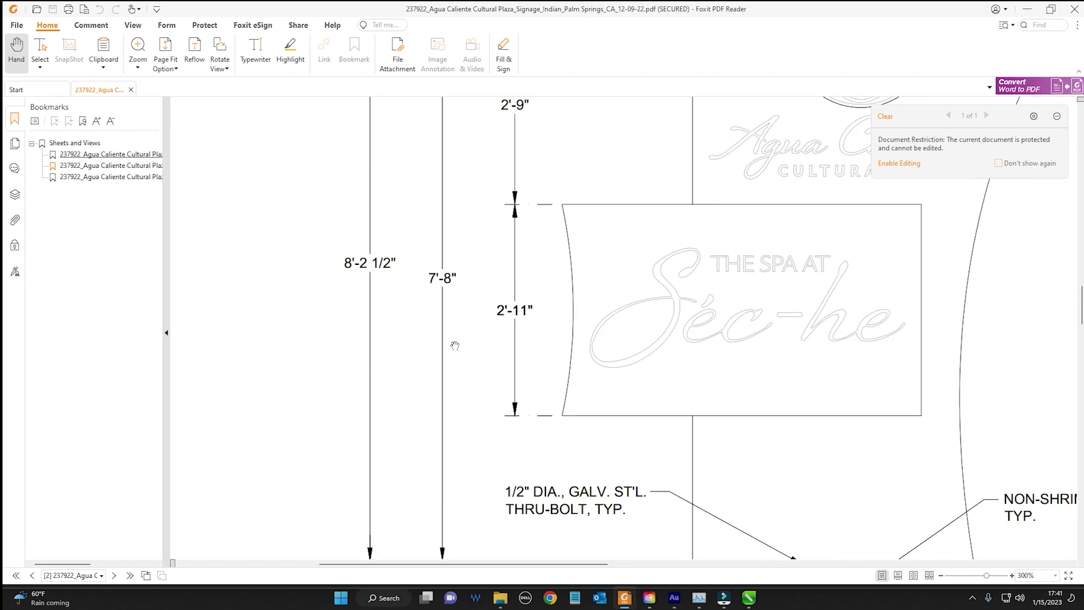
click(1028, 9)
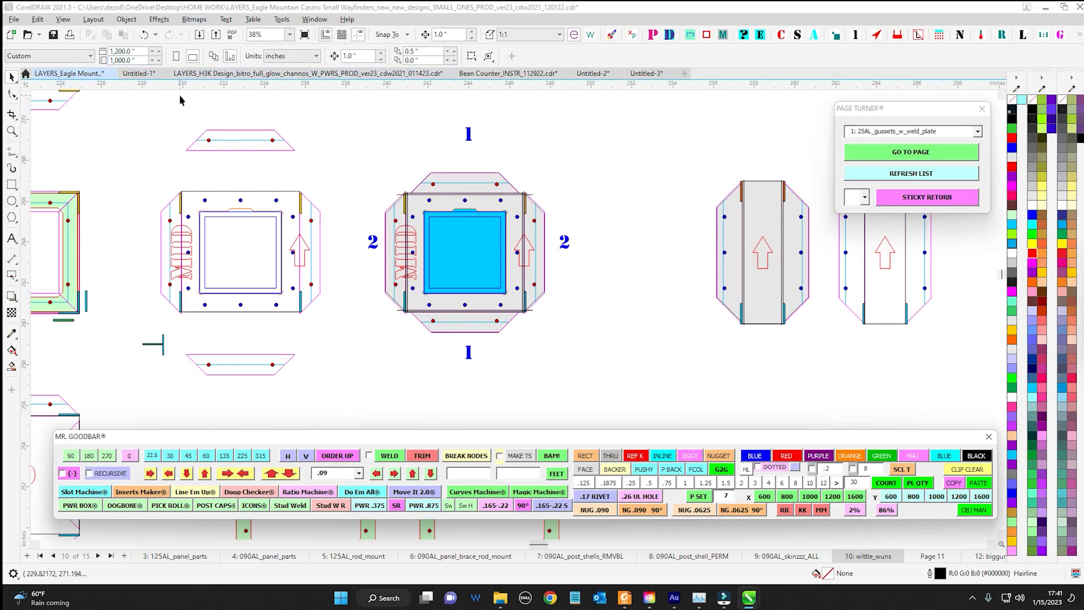
Select the grey MID part's shape and inspect its width in inches
scroll(409, 220, up, 2)
click(426, 205)
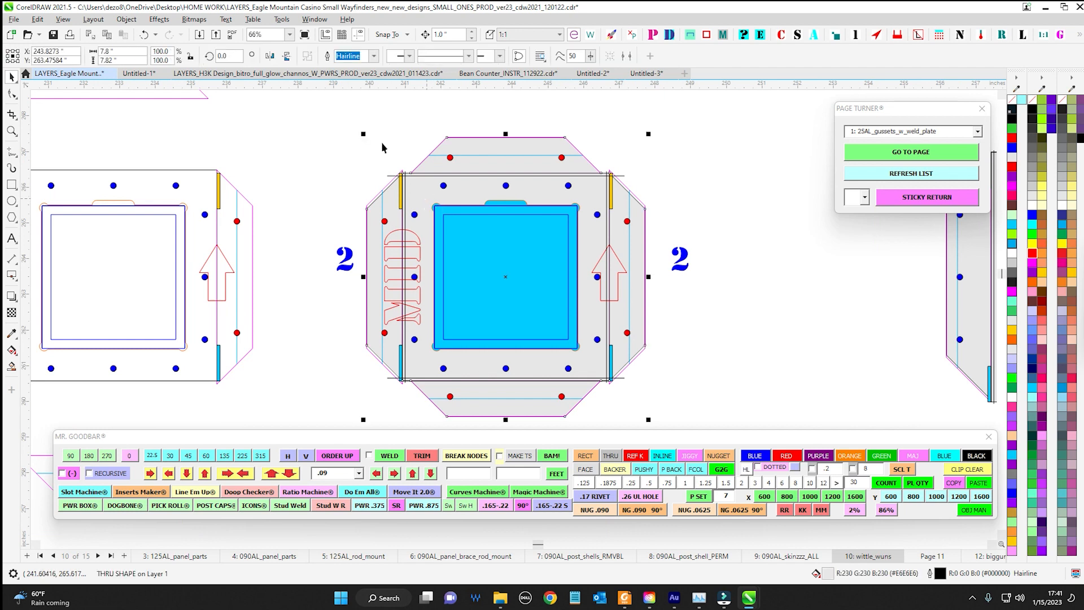
scroll(382, 148, up, 1)
drag(115, 51, 84, 53)
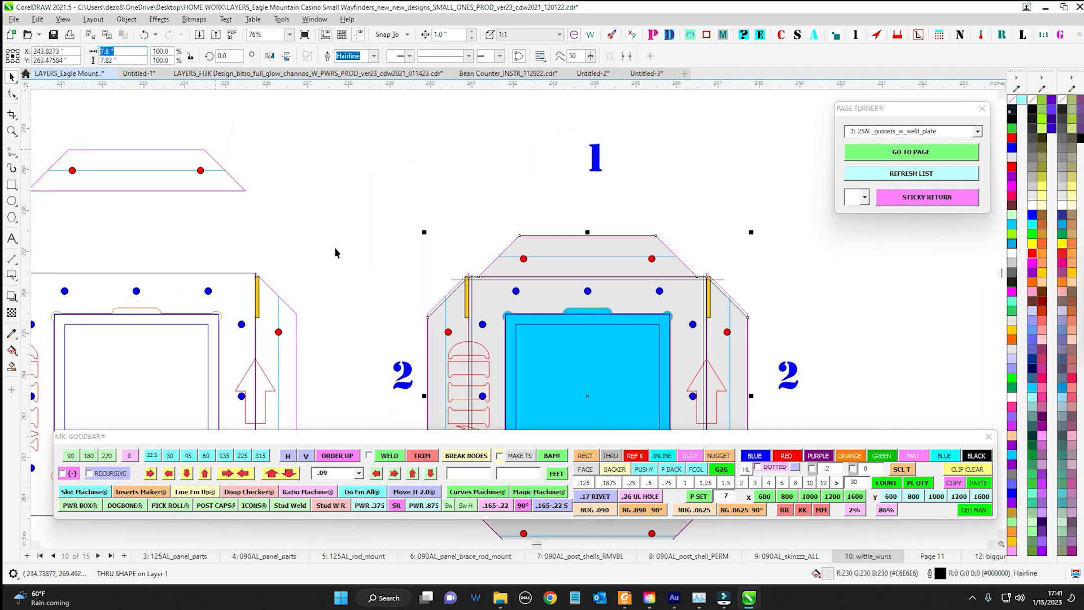
scroll(359, 238, down, 1)
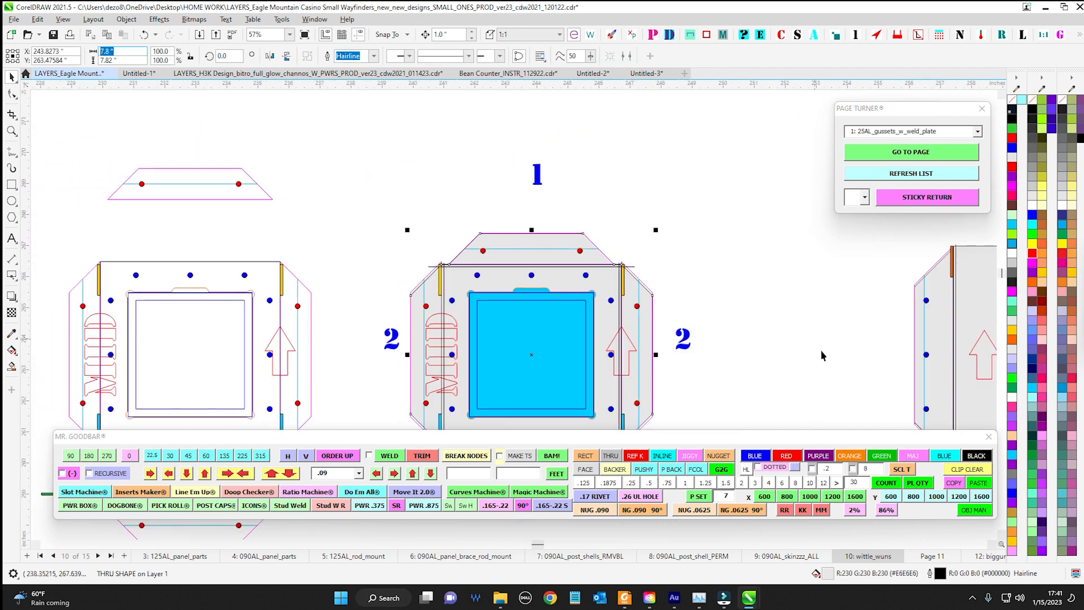
drag(803, 356, 644, 270)
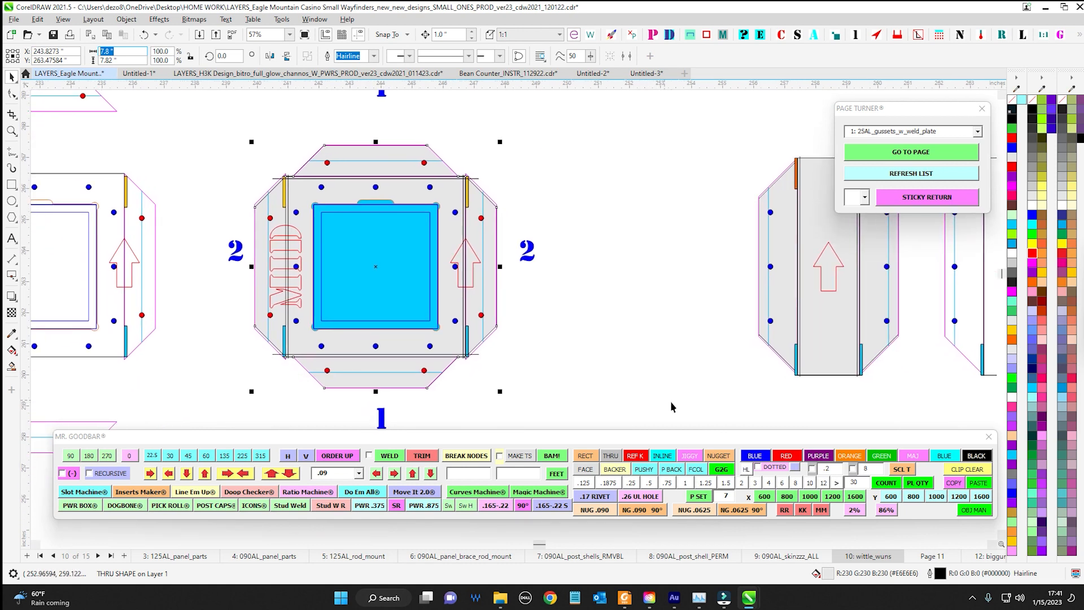
Switch to Foxit PDF Reader, examine the footing and sign height dimensions, and return to CorelDRAW
click(624, 600)
scroll(459, 372, down, 10)
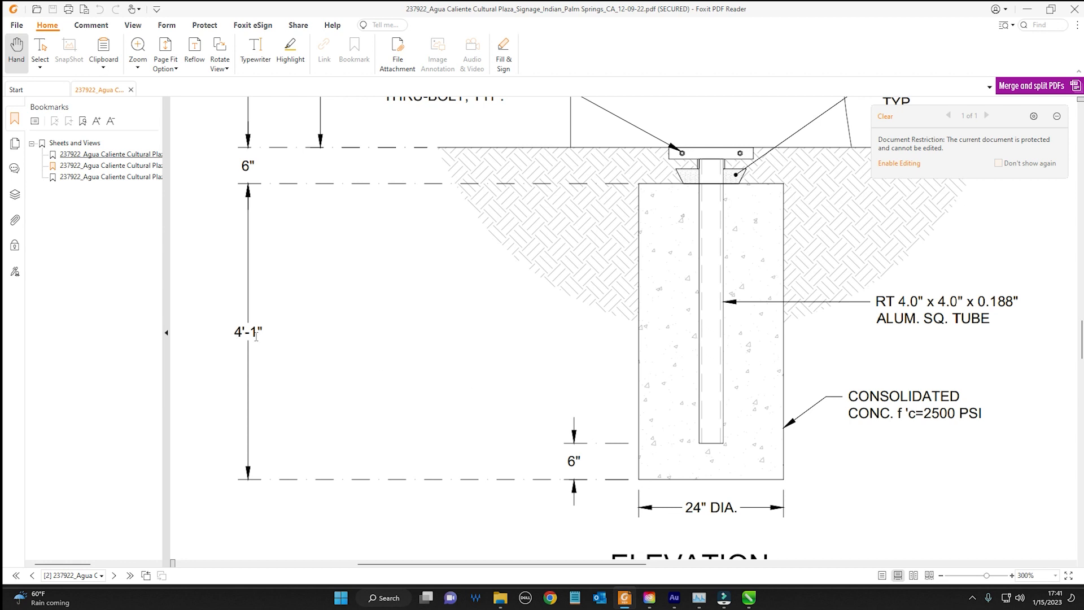
scroll(514, 271, up, 10)
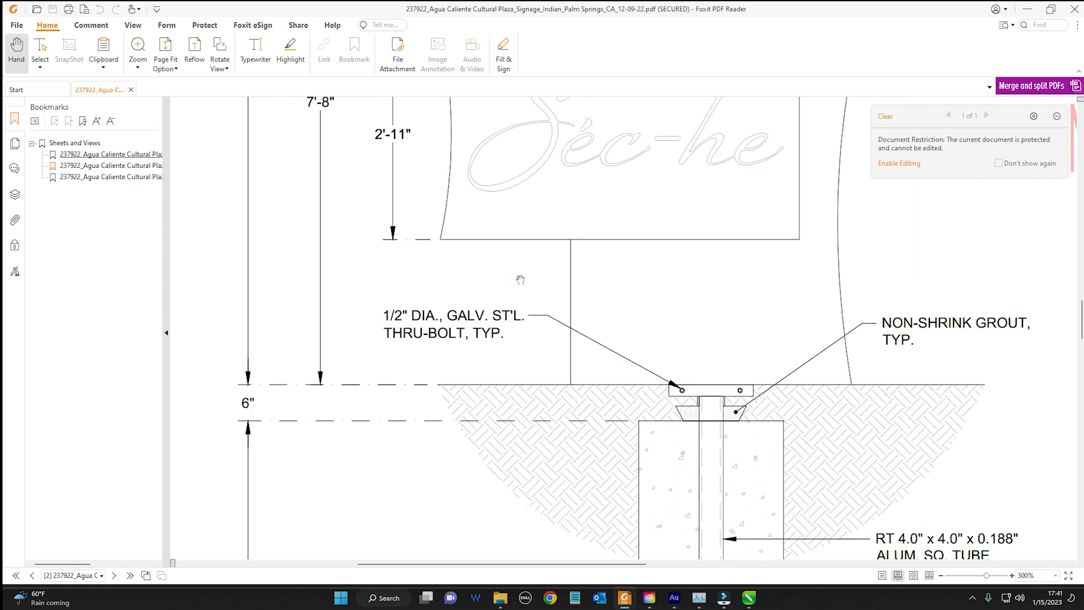
scroll(505, 277, down, 1)
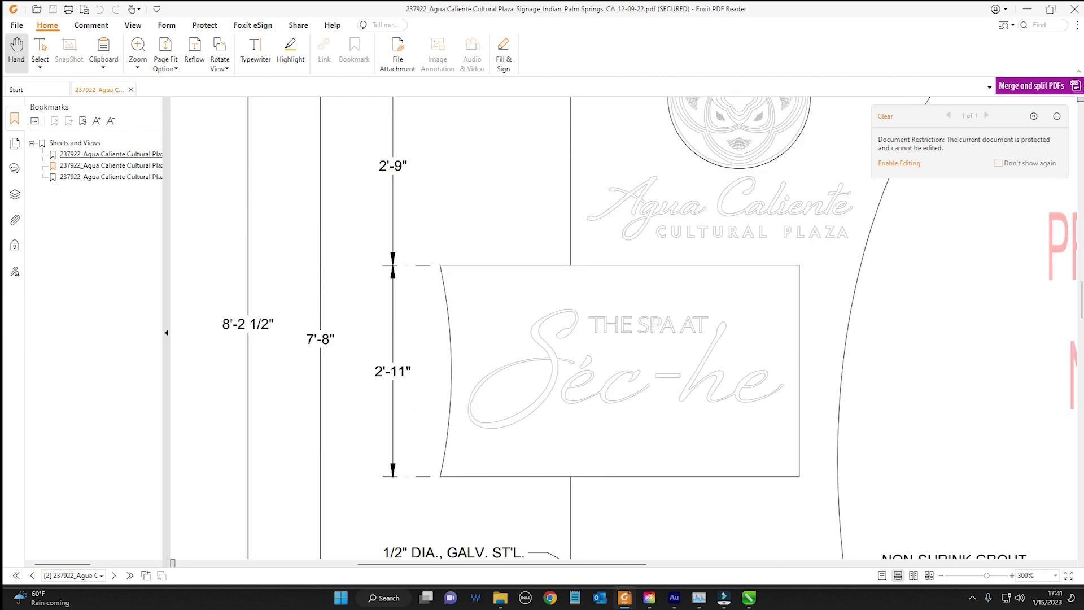
click(1027, 10)
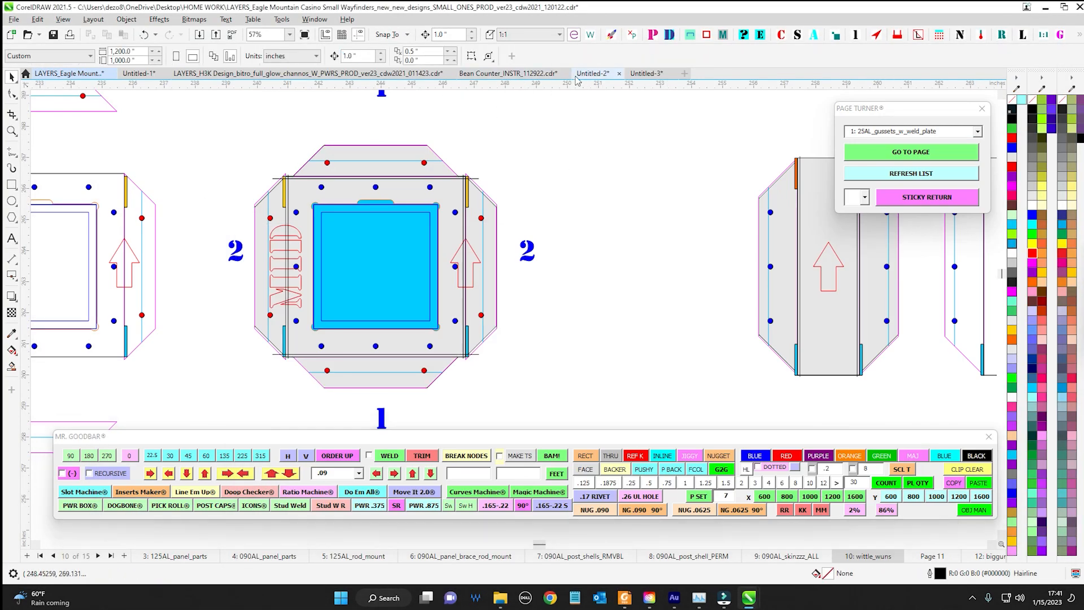
Switch to the Untitled-2 document and delete the leftover red text and orange circles
click(578, 76)
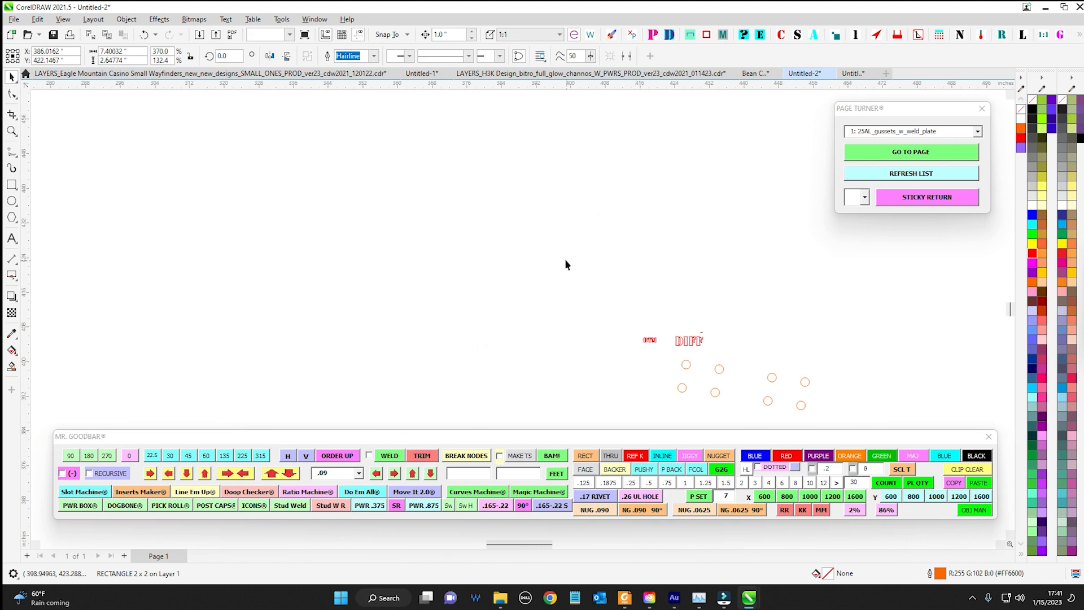
drag(567, 264, 860, 428)
key(Delete)
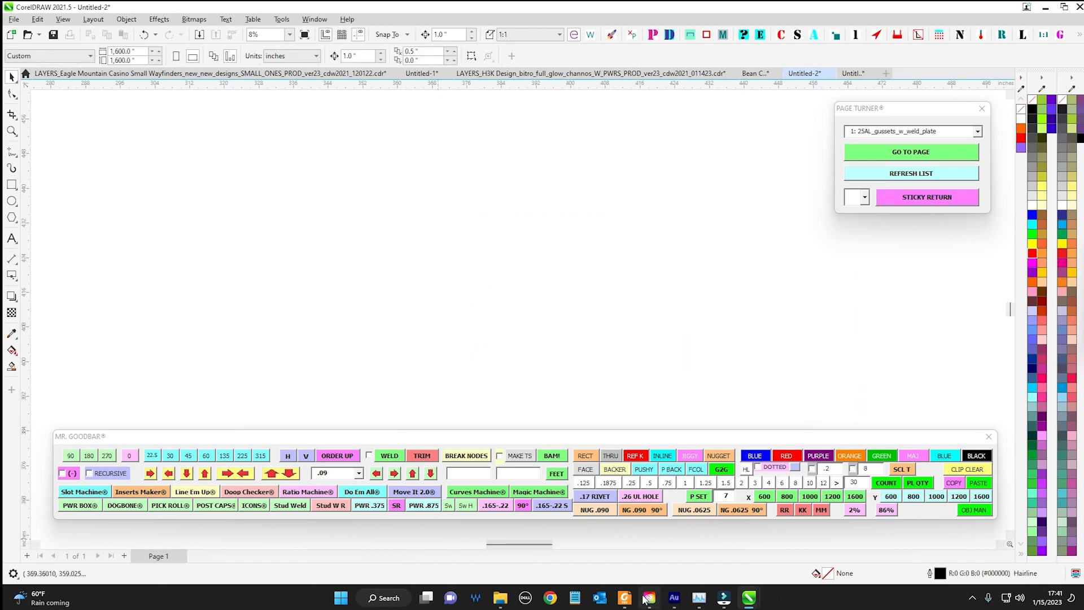
Check the concrete footing's height and diameter in Foxit PDF Reader and return to CorelDRAW
click(625, 598)
scroll(299, 315, down, 10)
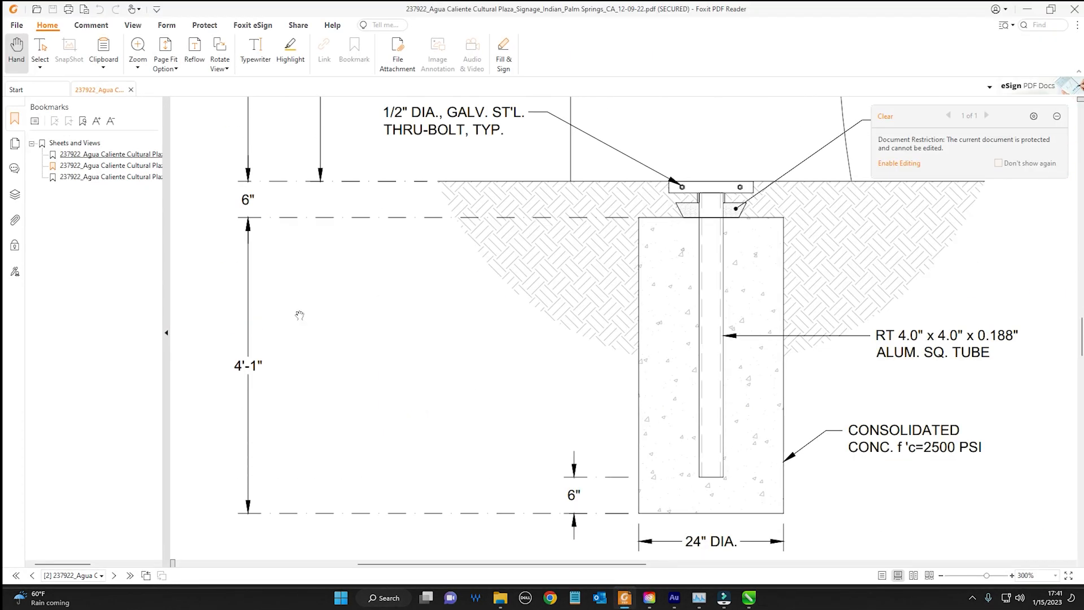
click(1028, 9)
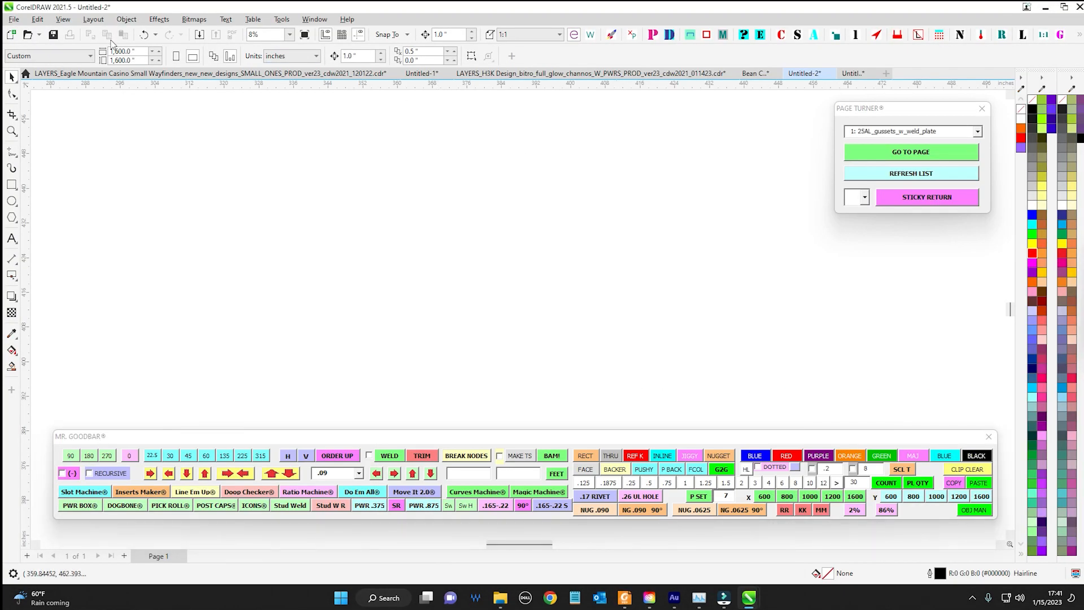
Draw a rectangle about 21.9 inches wide on the empty page and set its height to 4' 1"
key(F6)
drag(384, 194, 480, 305)
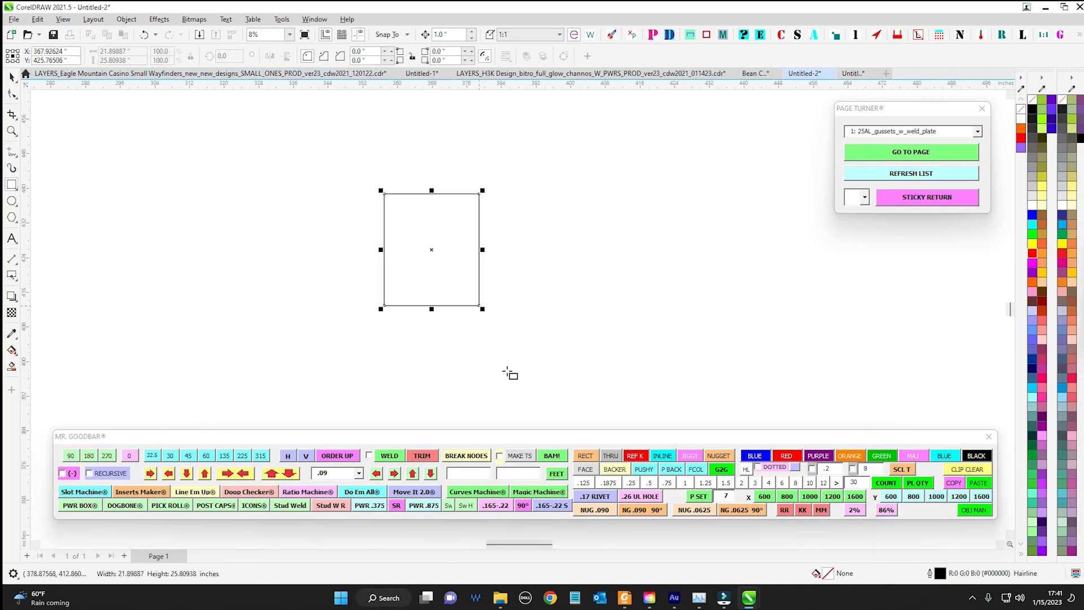
click(137, 58)
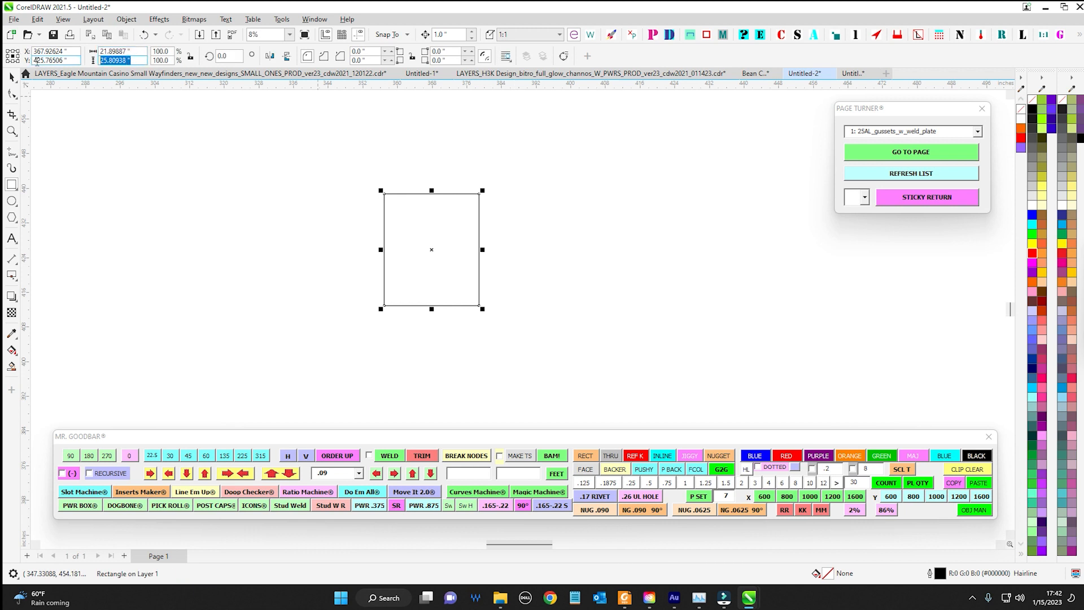
text(4' 1)
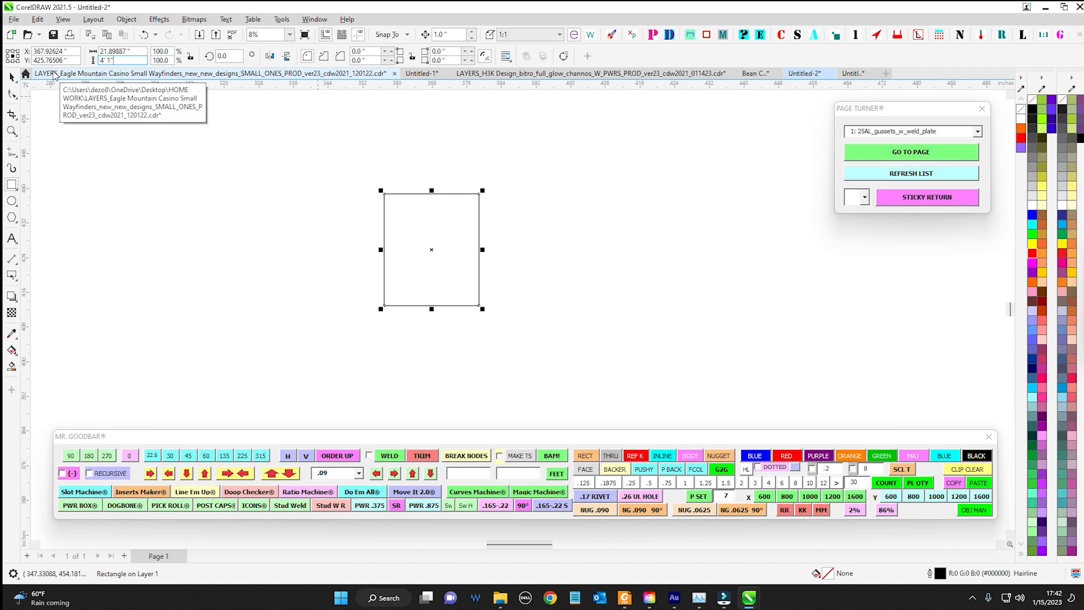
text(")
key(Return)
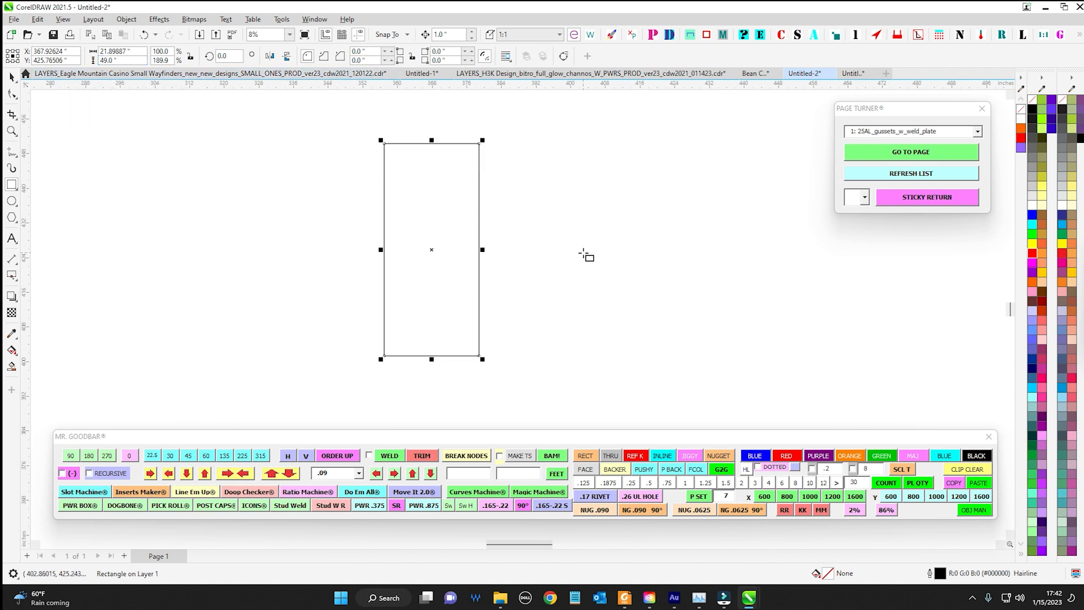
Set the selected rectangle's width to 24 inches
click(11, 78)
drag(356, 117, 595, 407)
drag(145, 52, 5, 23)
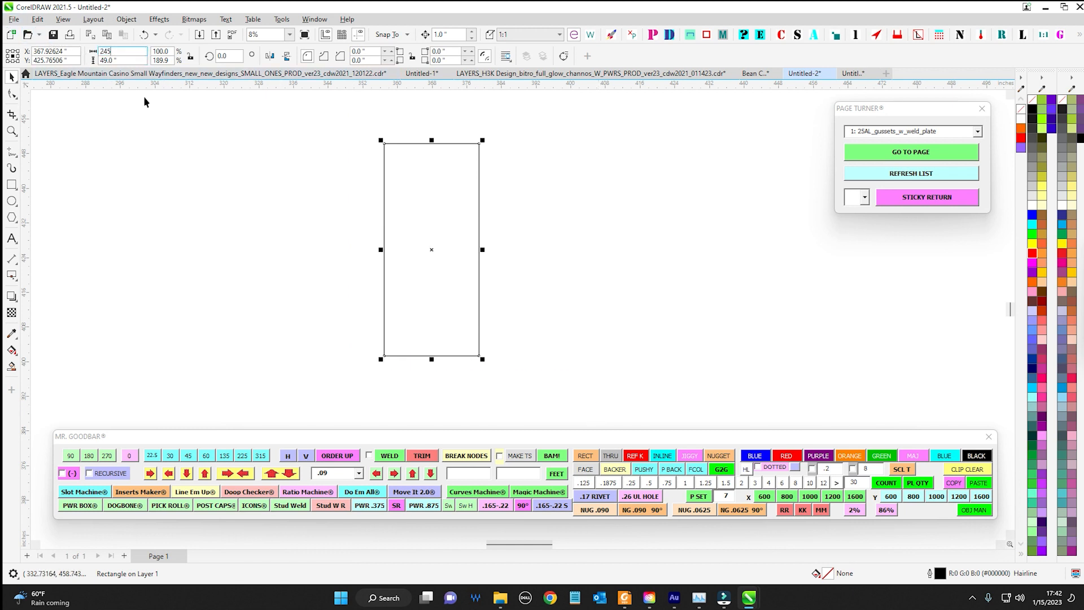
drag(135, 52, 23, 42)
text(24)
key(Return)
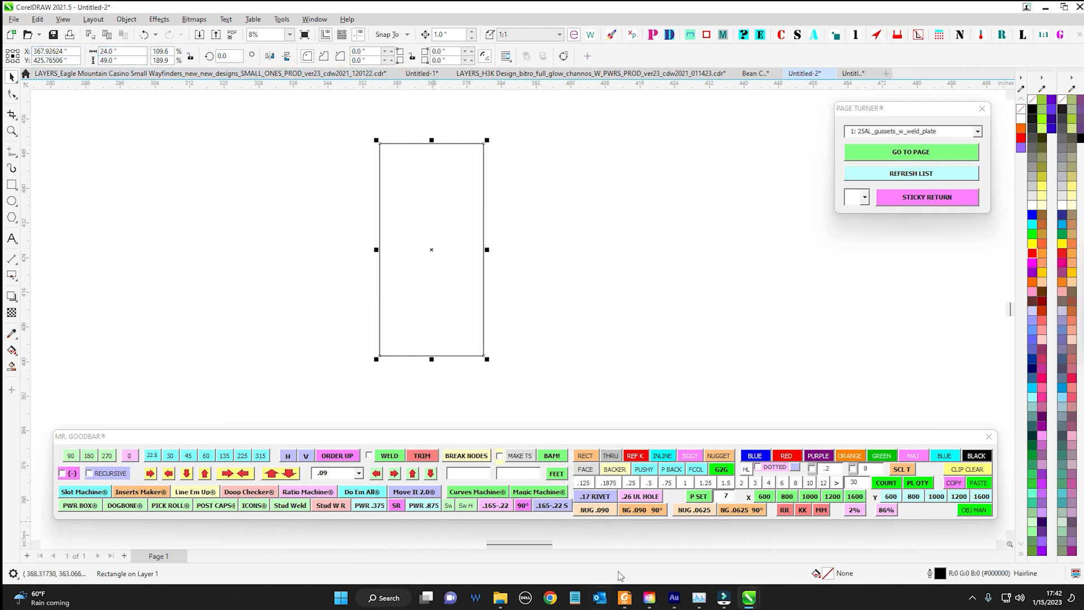
Compare the rectangle's size with the footing dimensions in Foxit PDF Reader and return to CorelDRAW
click(625, 597)
scroll(492, 315, down, 3)
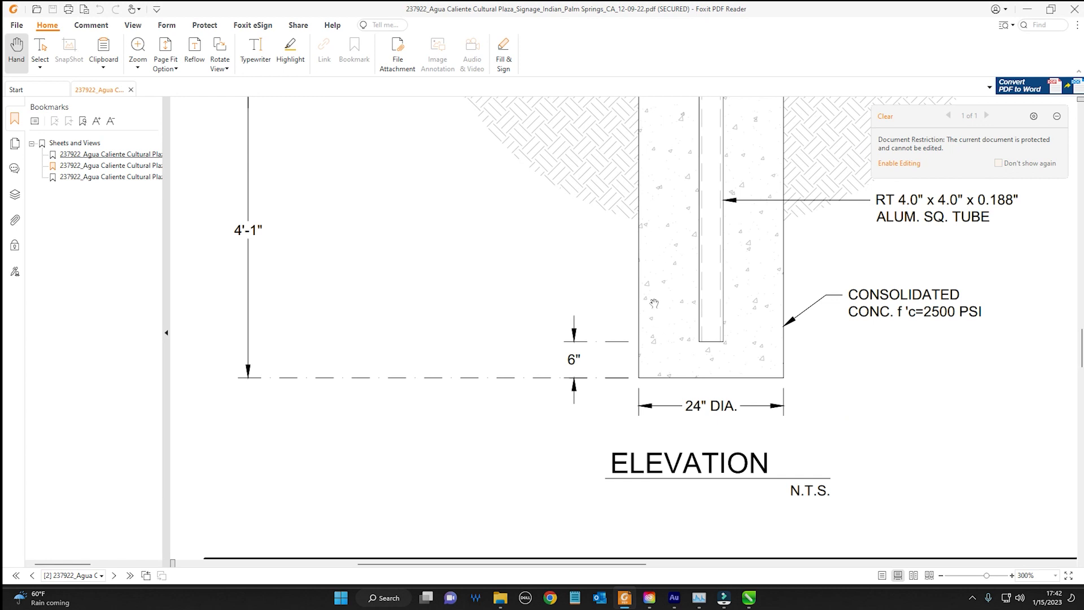
scroll(654, 304, up, 3)
click(1027, 9)
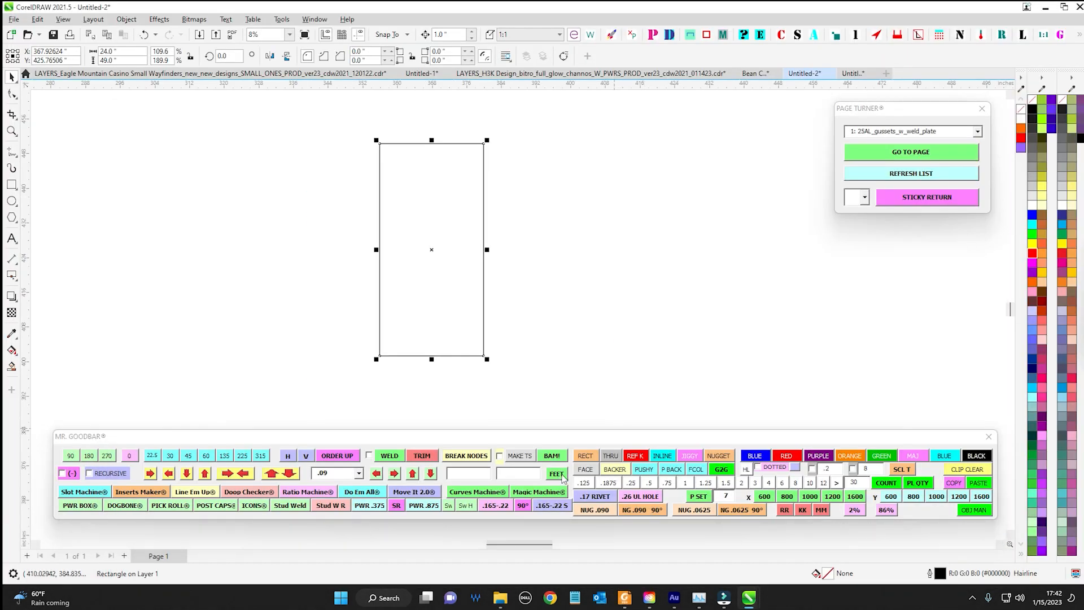
Convert the 24 by 49 inch rectangle's width and height to feet and inches with Mr. Goodbar's FEET function
click(562, 476)
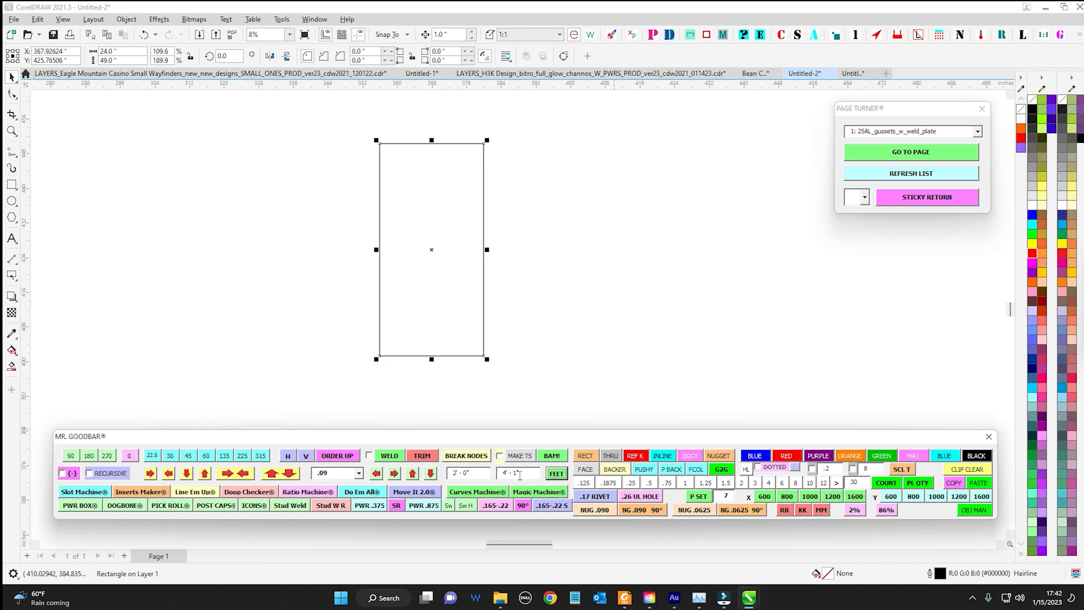
drag(519, 475, 499, 474)
drag(547, 447, 538, 310)
drag(463, 339, 444, 337)
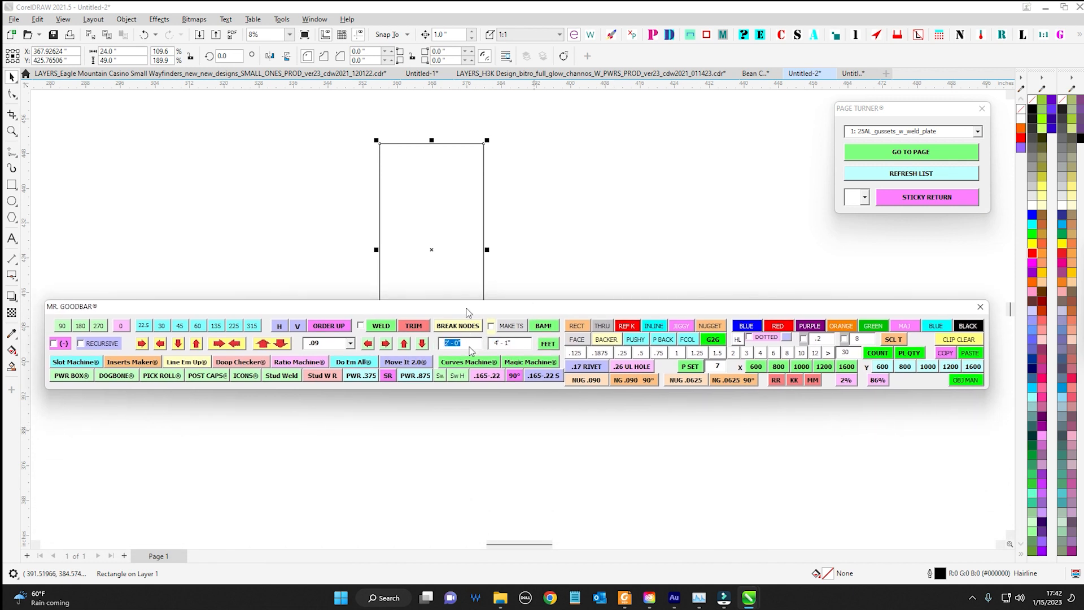
scroll(506, 310, down, 2)
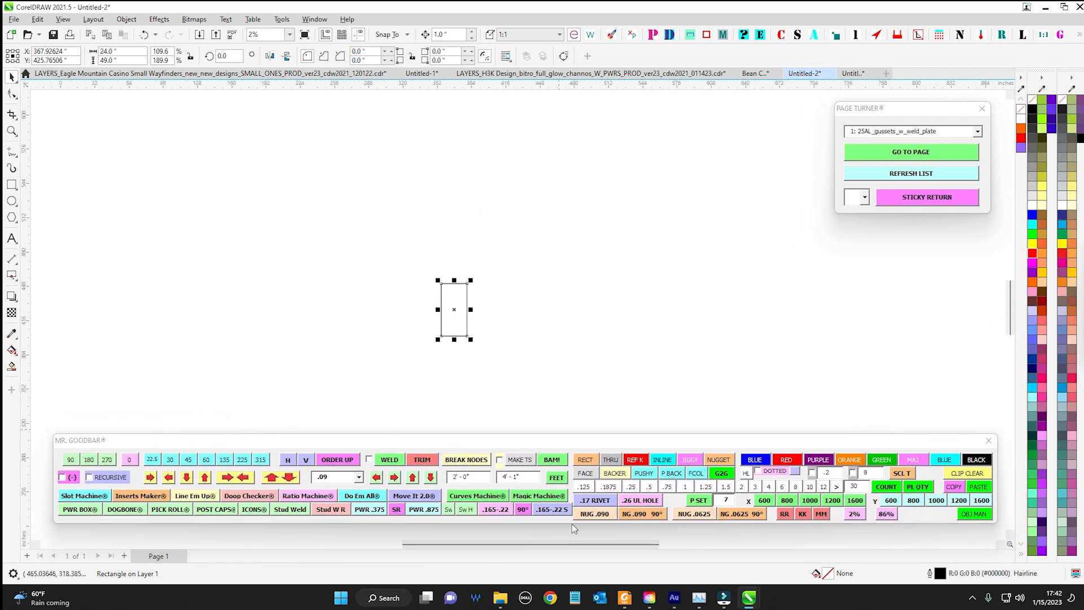
Review the upper sign's overall width and height dimensions in Foxit PDF Reader and return to CorelDRAW
click(625, 598)
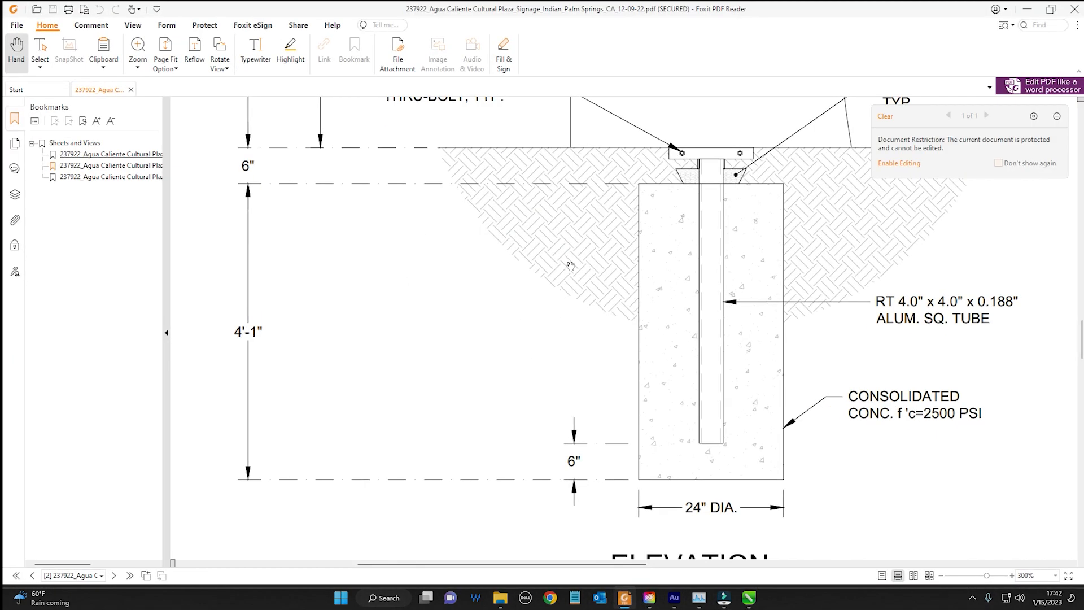
scroll(565, 277, up, 7)
scroll(569, 296, down, 3)
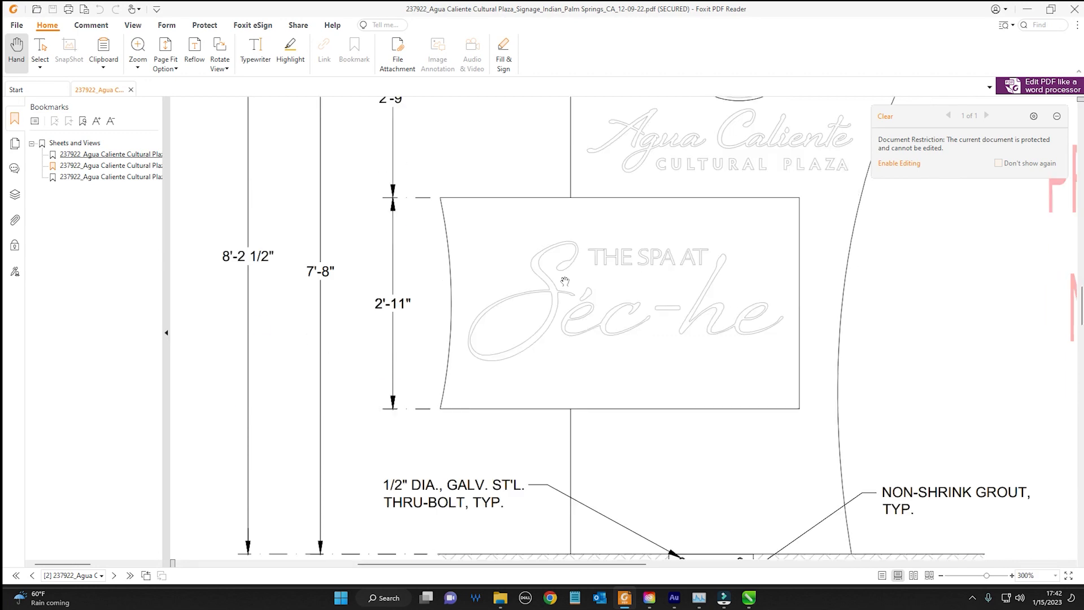
scroll(291, 330, up, 7)
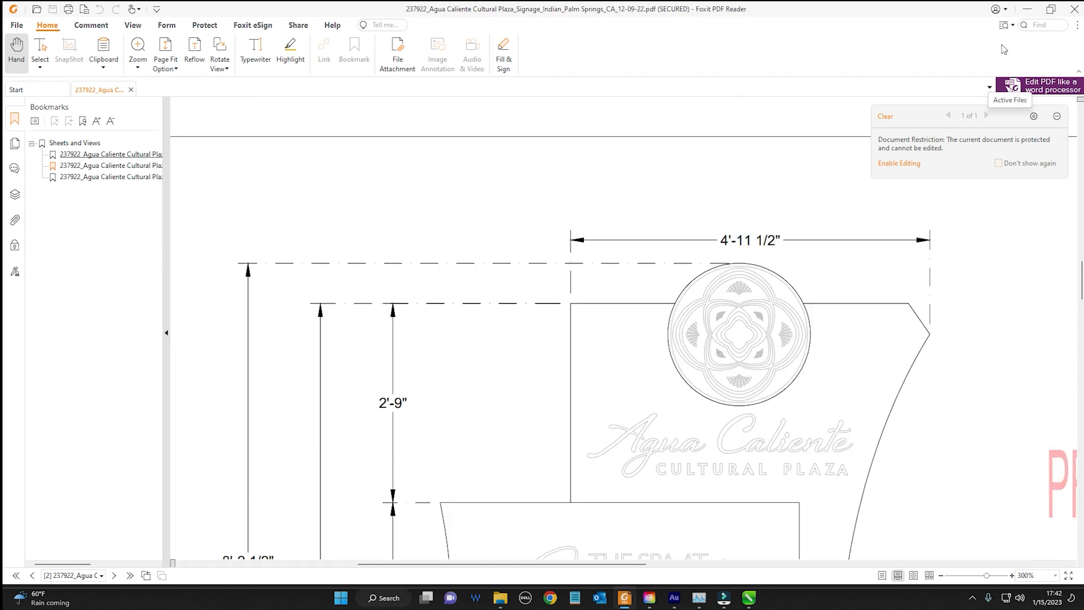
click(1027, 9)
Stretch the rectangle to about 205.1 by 117.0 inches and convert its size to feet and inches
click(458, 247)
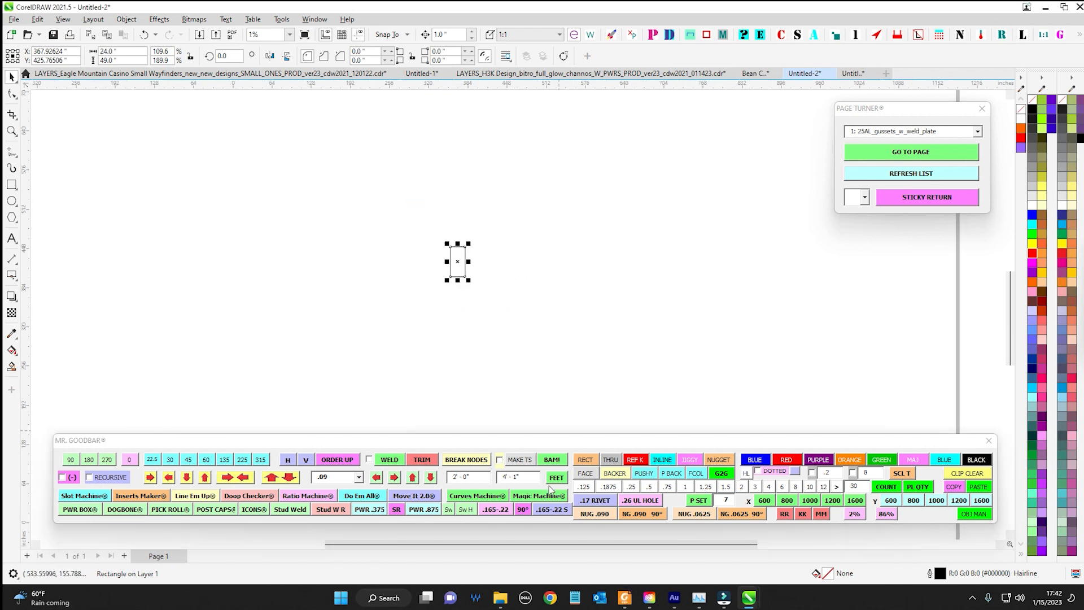
scroll(459, 282, up, 1)
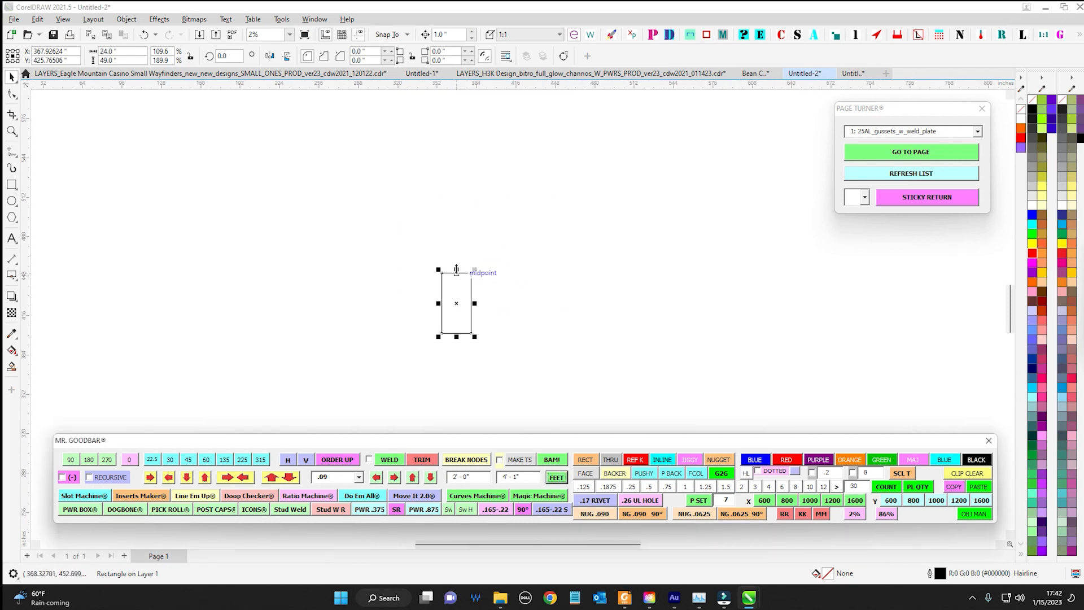
drag(456, 270, 219, 243)
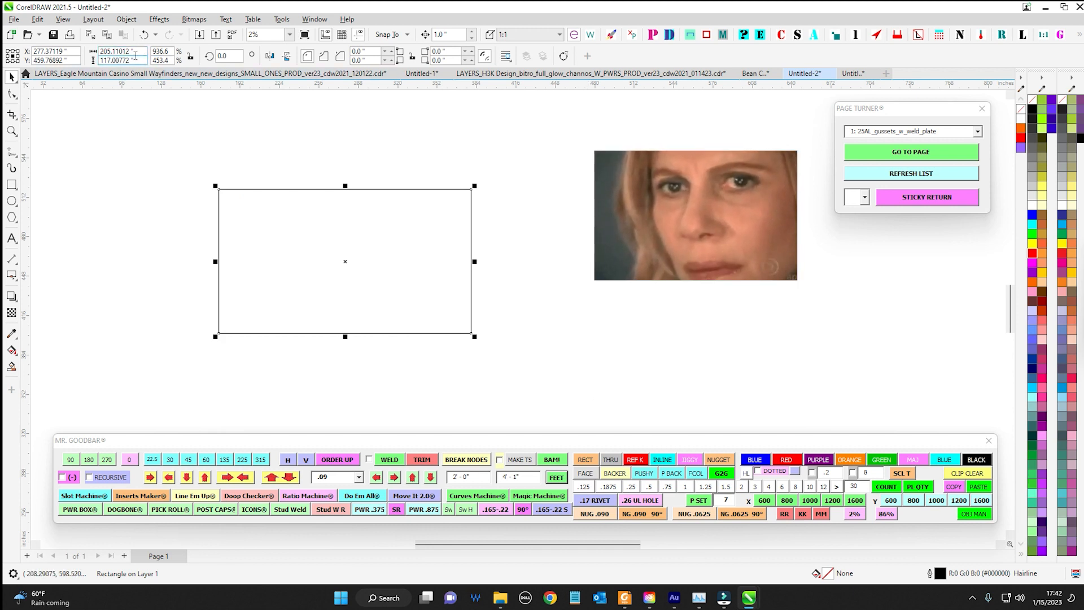
click(554, 479)
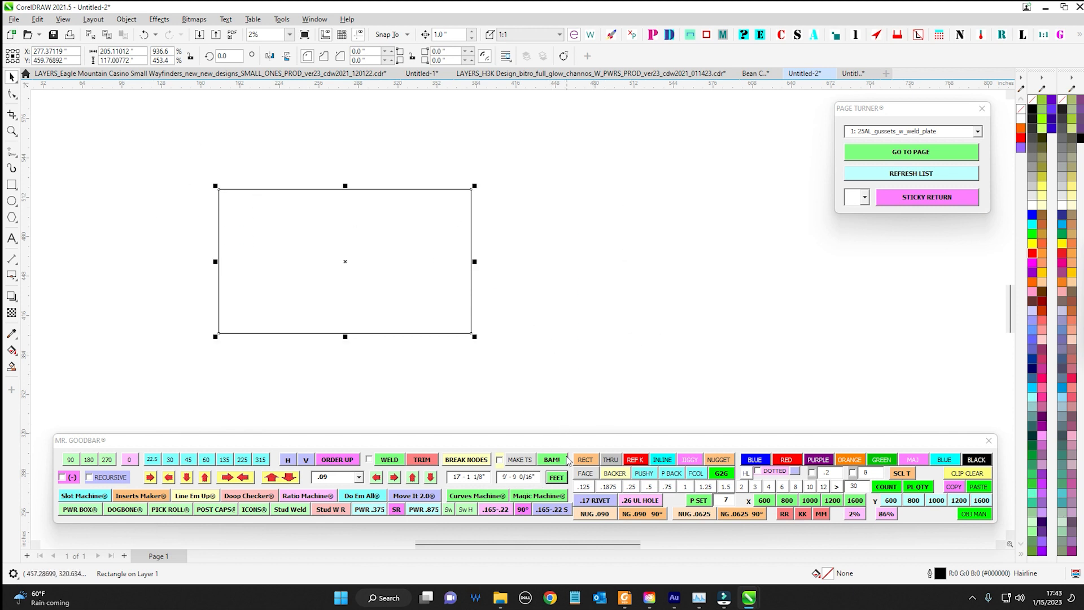
Delete the rectangle used for the feet conversion from the page
drag(170, 134, 587, 341)
key(Delete)
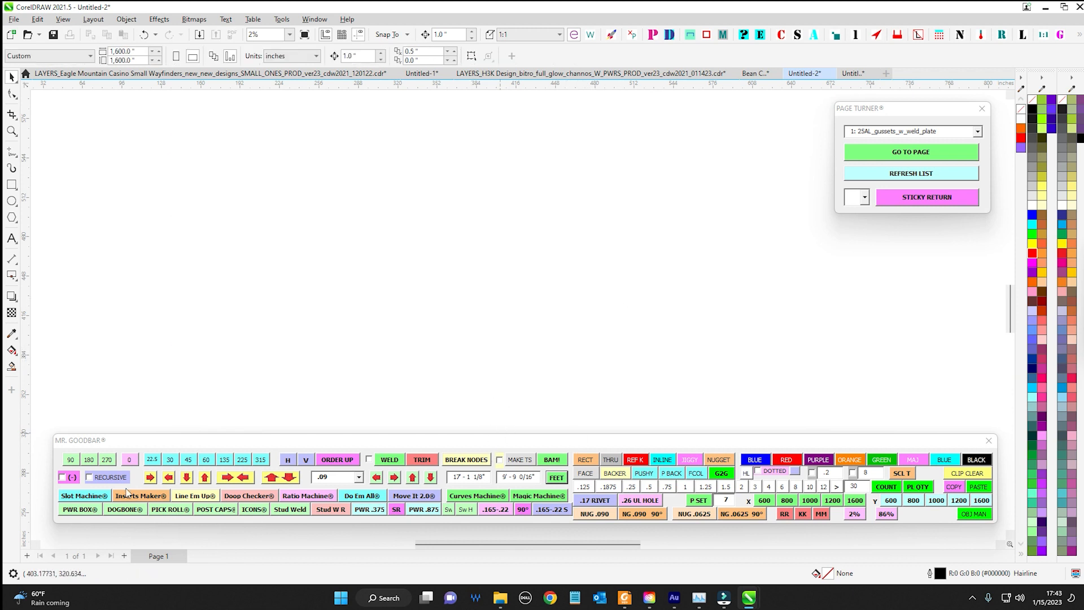
Open the Curves Machine and Magic Machine tools for a brief look and close both
click(459, 496)
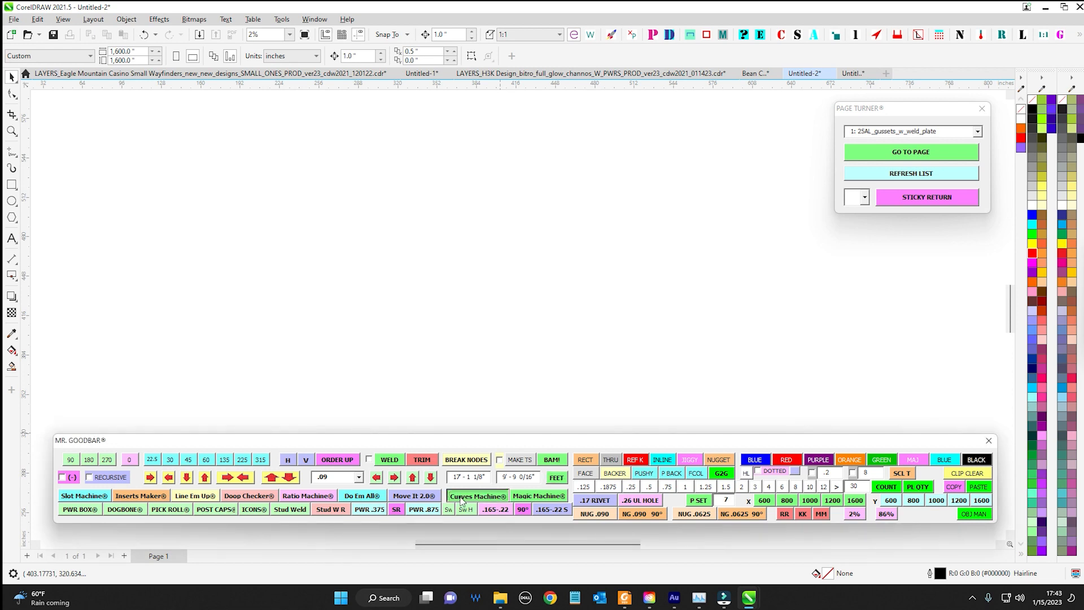
click(533, 495)
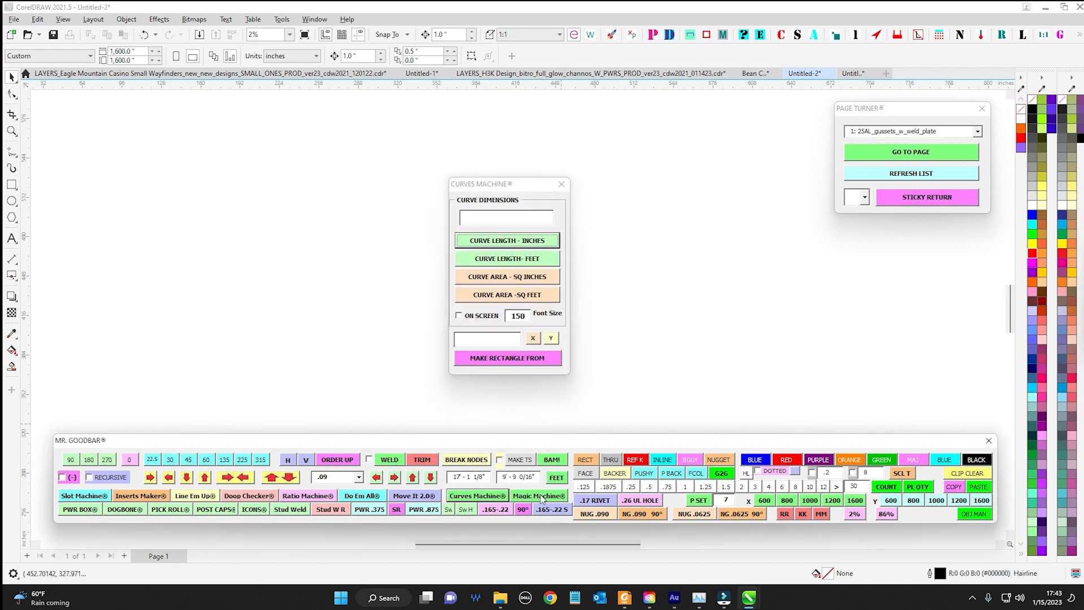
click(562, 184)
click(828, 126)
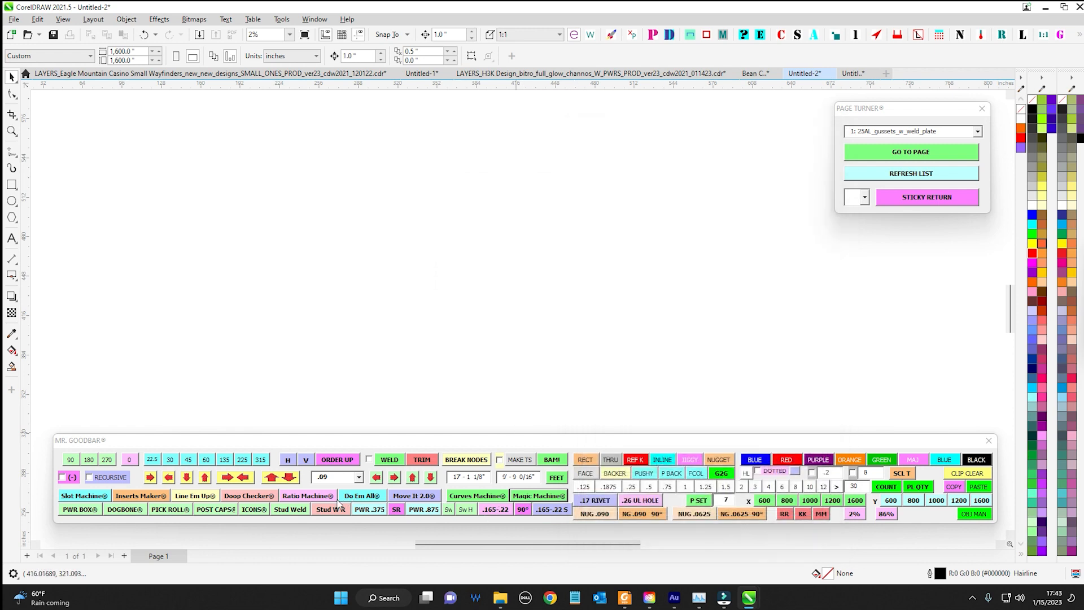
Create a horizontal slot for a .165 fastener diameter with Slot Machine, replacing the first trial slot
click(82, 497)
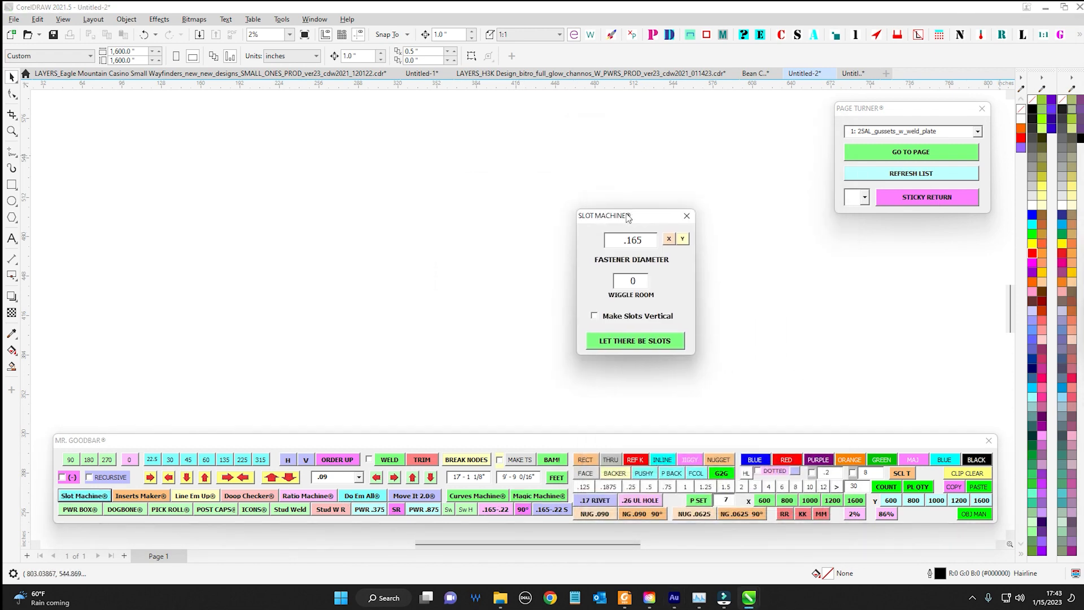
click(628, 341)
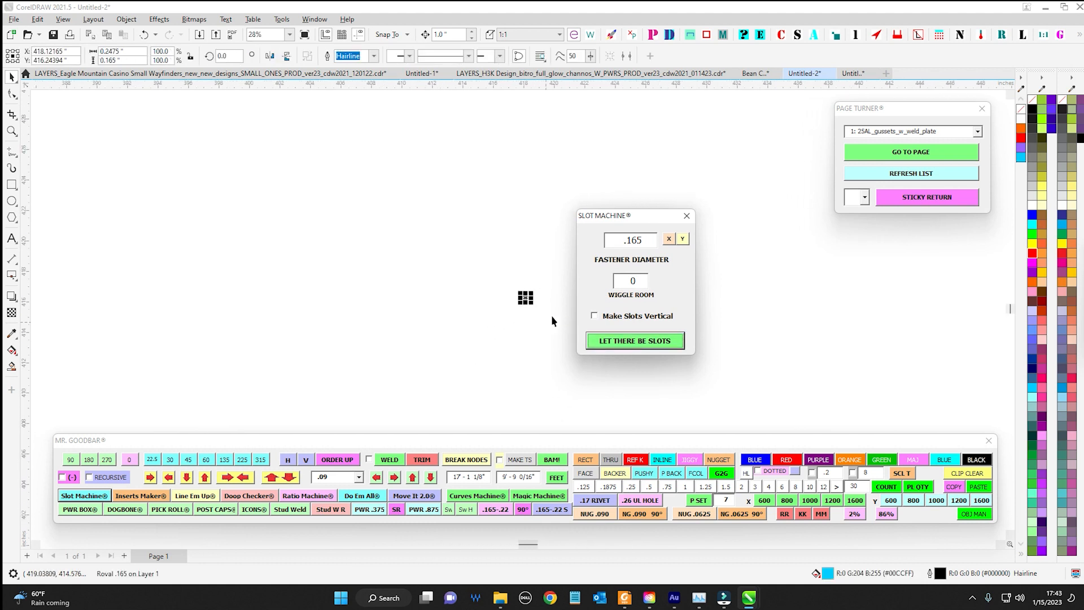
scroll(500, 290, up, 2)
drag(551, 251, 416, 237)
scroll(429, 231, up, 1)
drag(243, 179, 308, 276)
key(Delete)
click(644, 341)
click(453, 246)
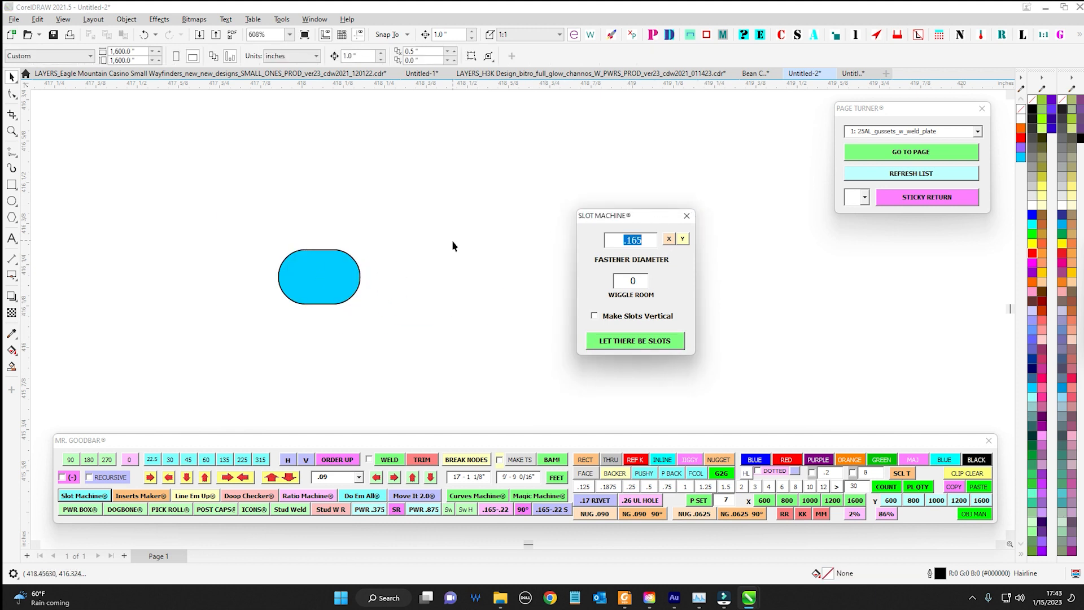
Create a horizontal slot for a .5 fastener diameter with Slot Machine, and delete both slots from the page
text(.)
drag(647, 215, 865, 237)
click(852, 362)
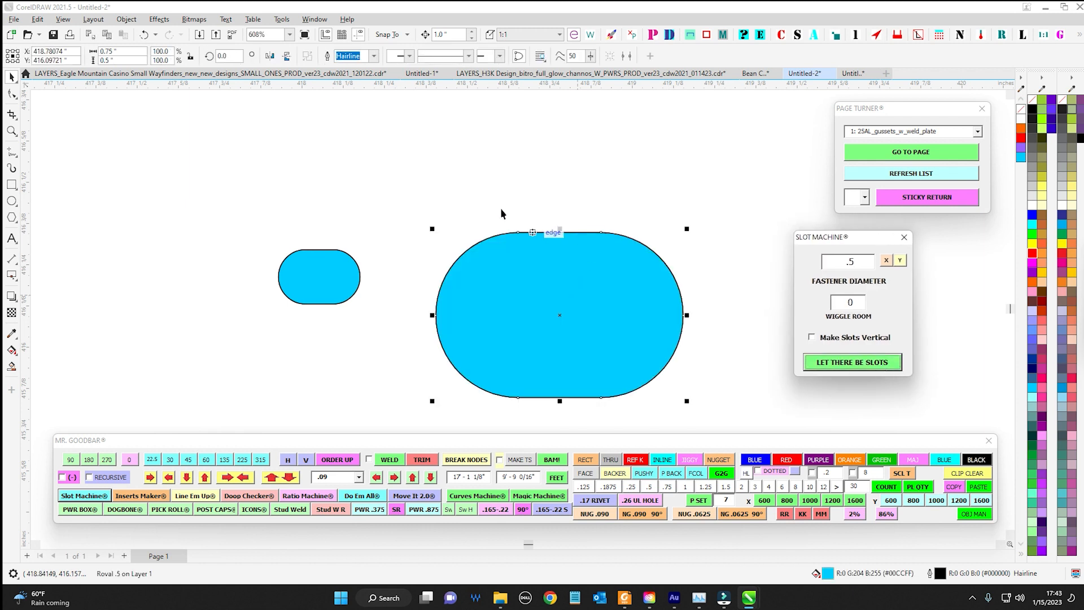
drag(538, 167, 417, 163)
mouse_move(223, 181)
mouse_down()
mouse_move(230, 233)
mouse_move(552, 373)
mouse_up()
key(Delete)
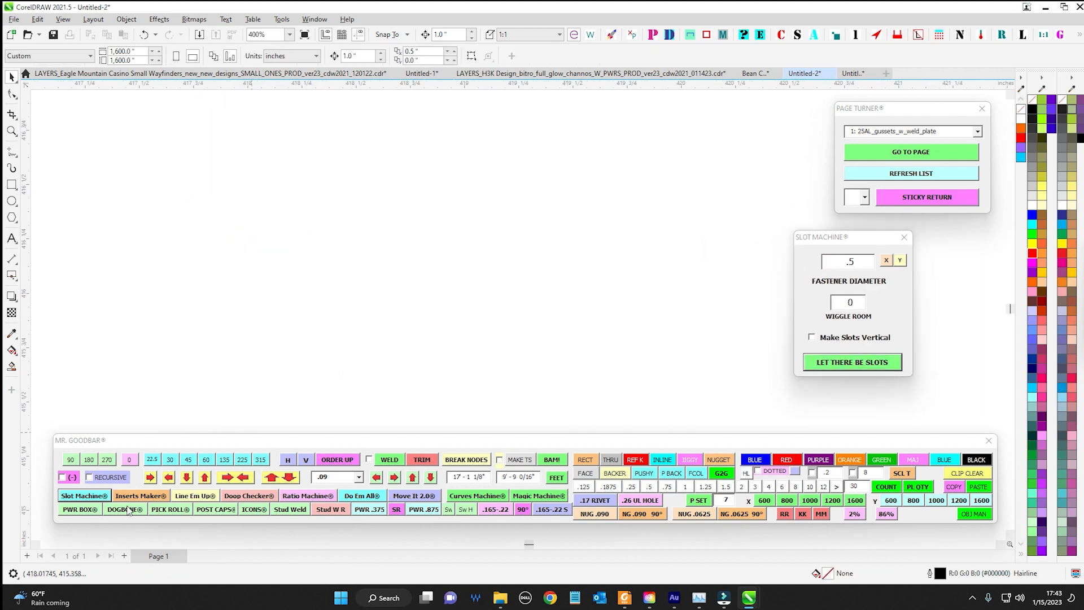
Open Inserts Machine, review its brass inserts and riv-nuts options, and place it beside Slot Machine
click(141, 496)
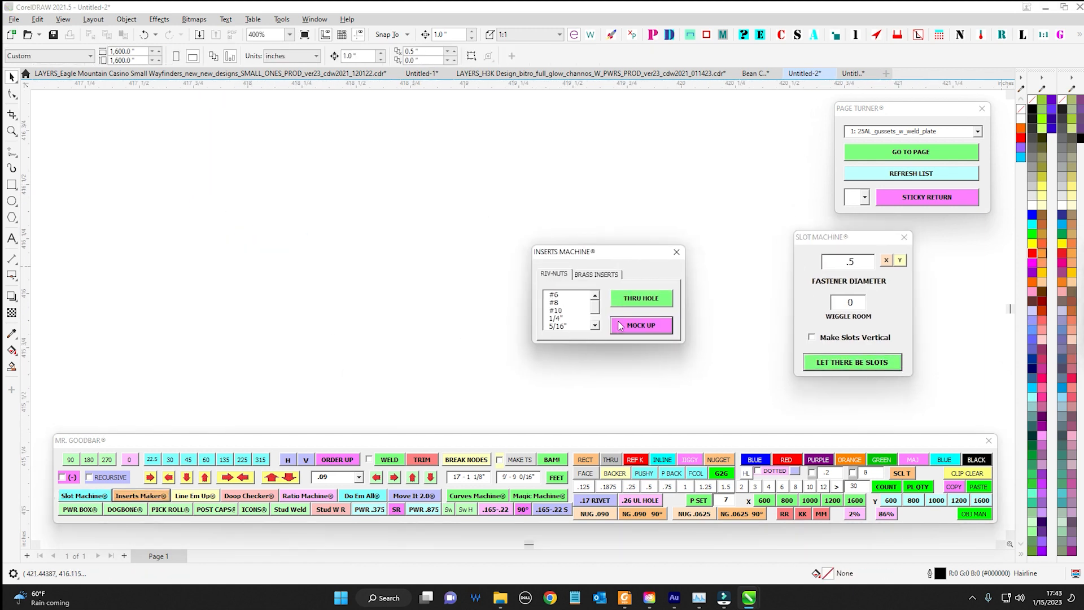
click(593, 274)
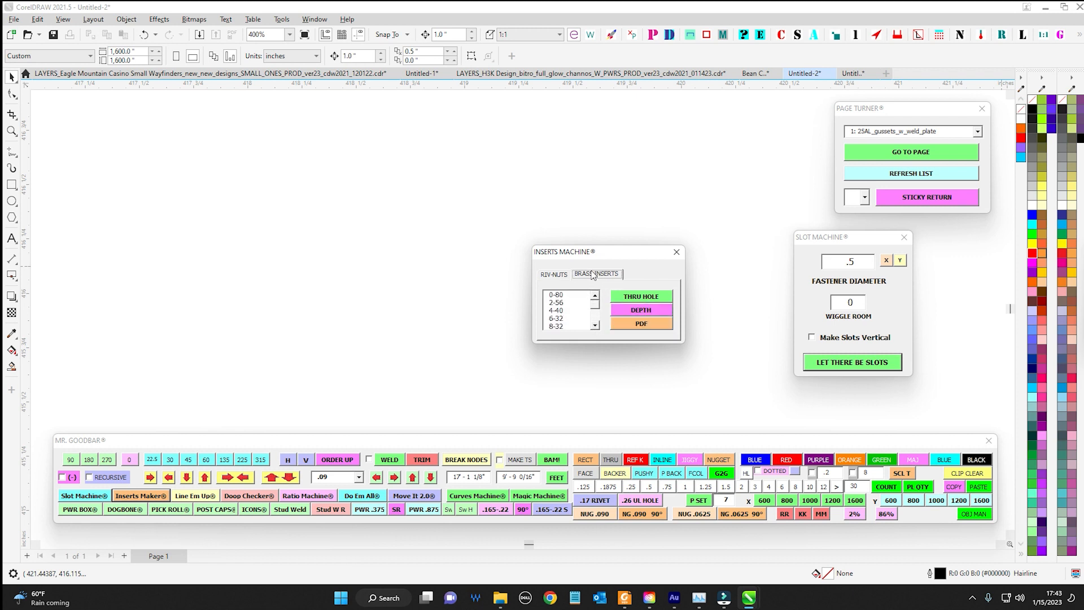
click(555, 274)
drag(596, 250, 695, 229)
Open the Line Em Up and Doop Checker tools from Mr. Goodbar
click(186, 497)
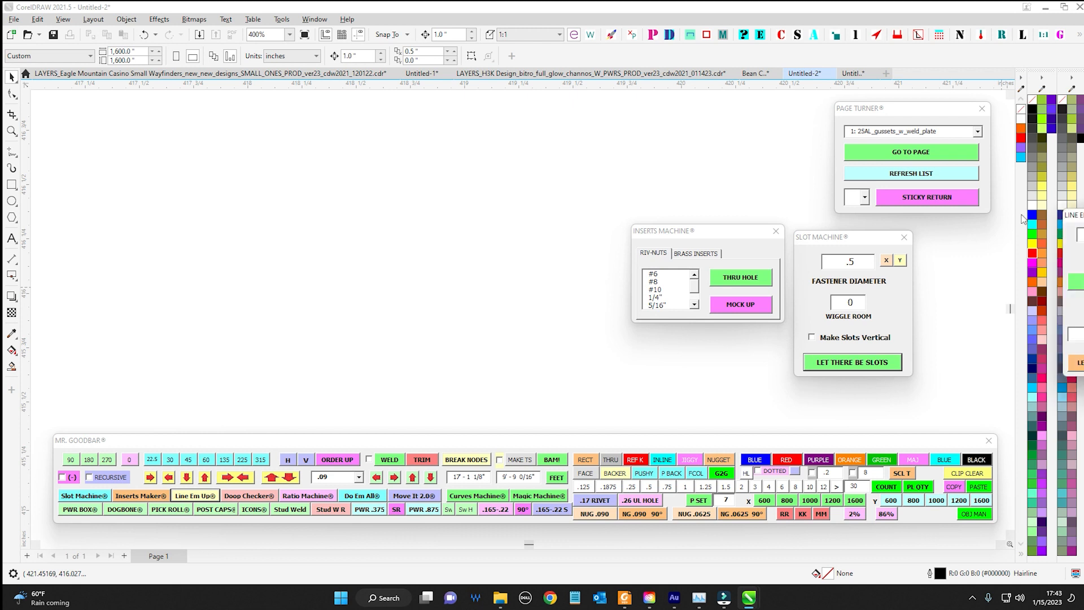
click(264, 498)
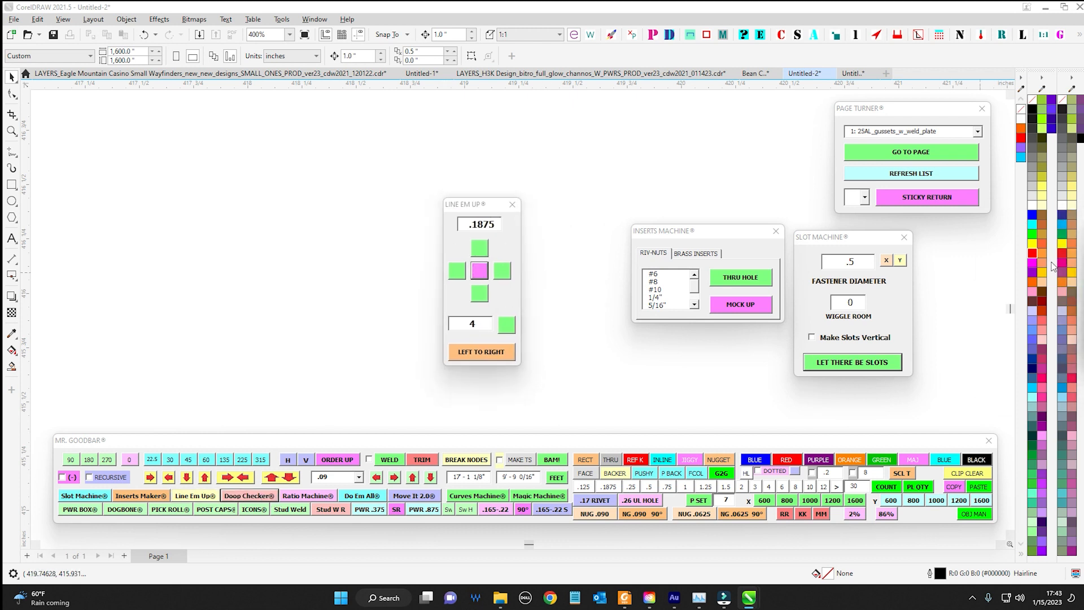
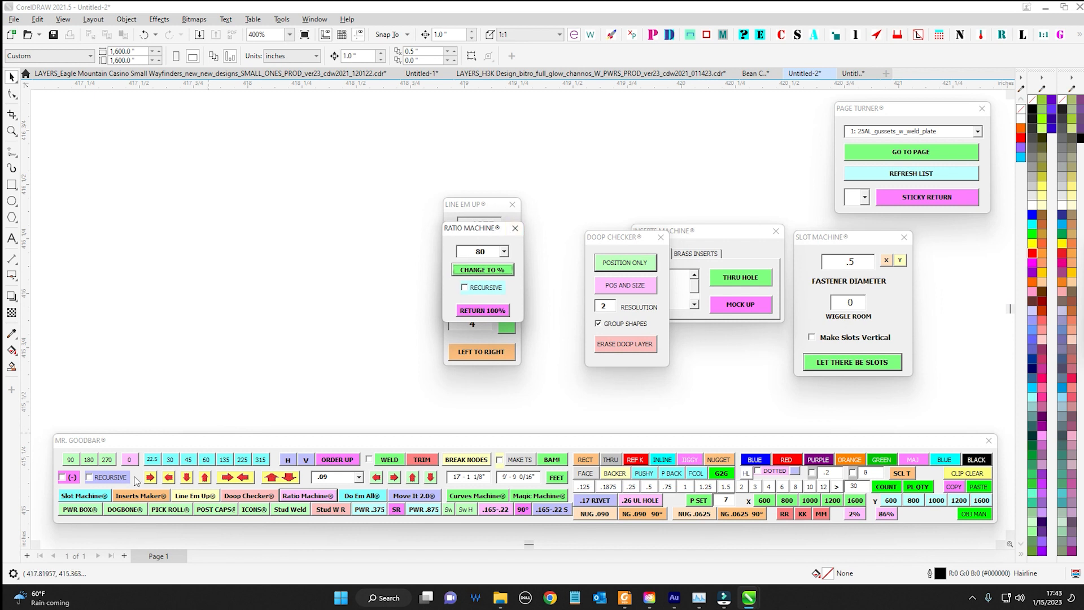
Try out the Dogbone Machine window and a stud weld symbol, deleting the symbol and closing the window
click(120, 510)
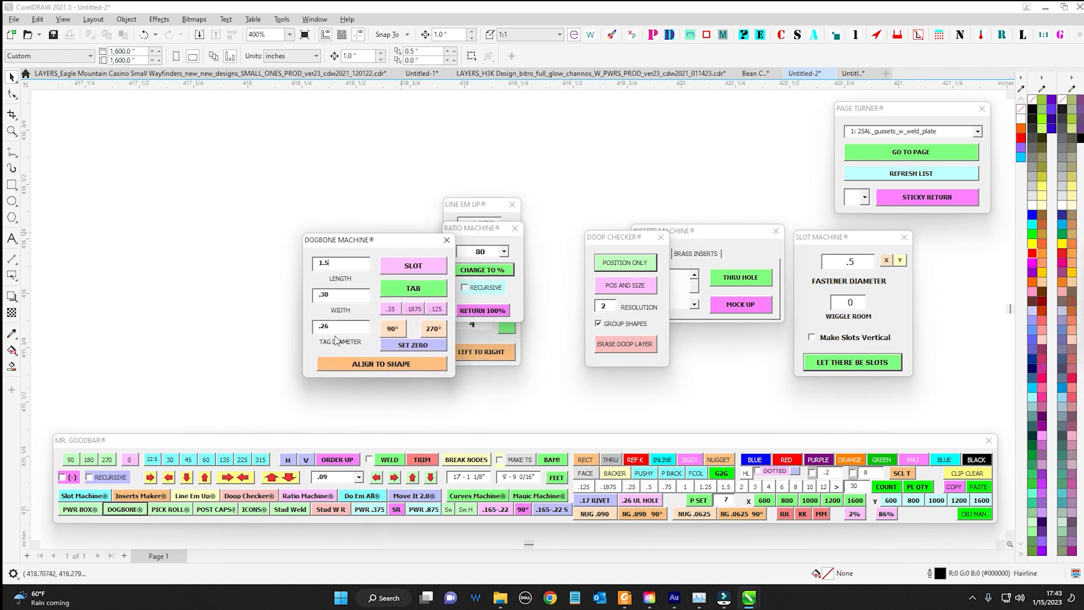
click(290, 510)
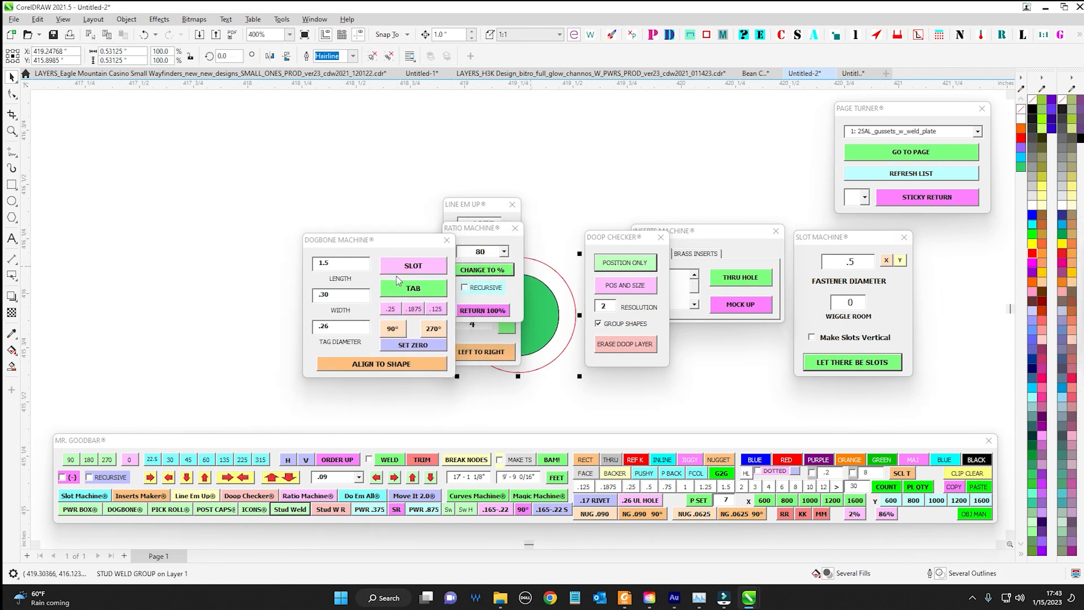
click(633, 264)
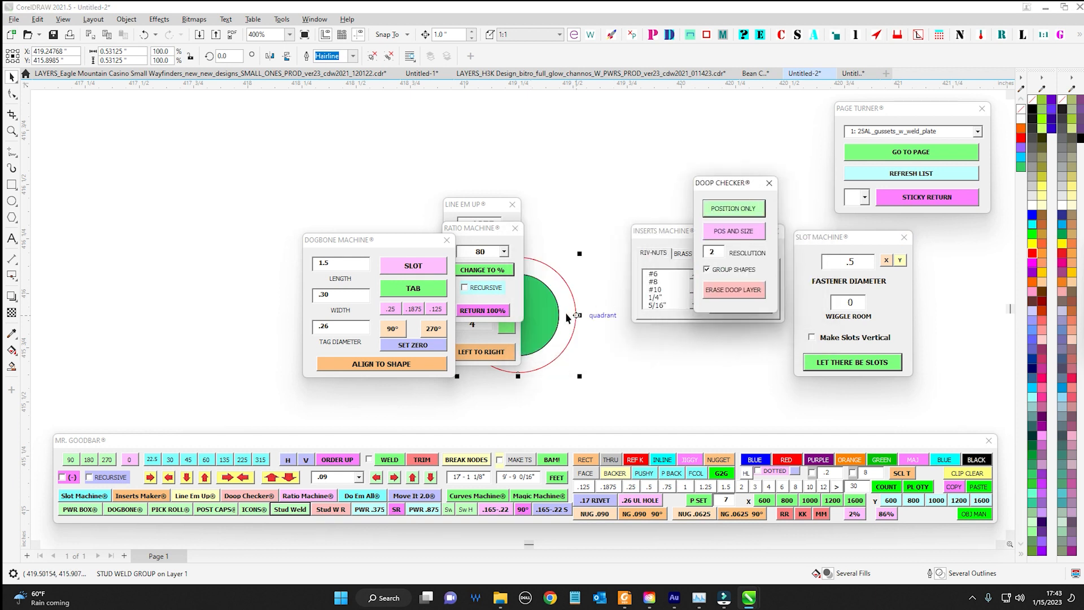
key(Delete)
click(447, 241)
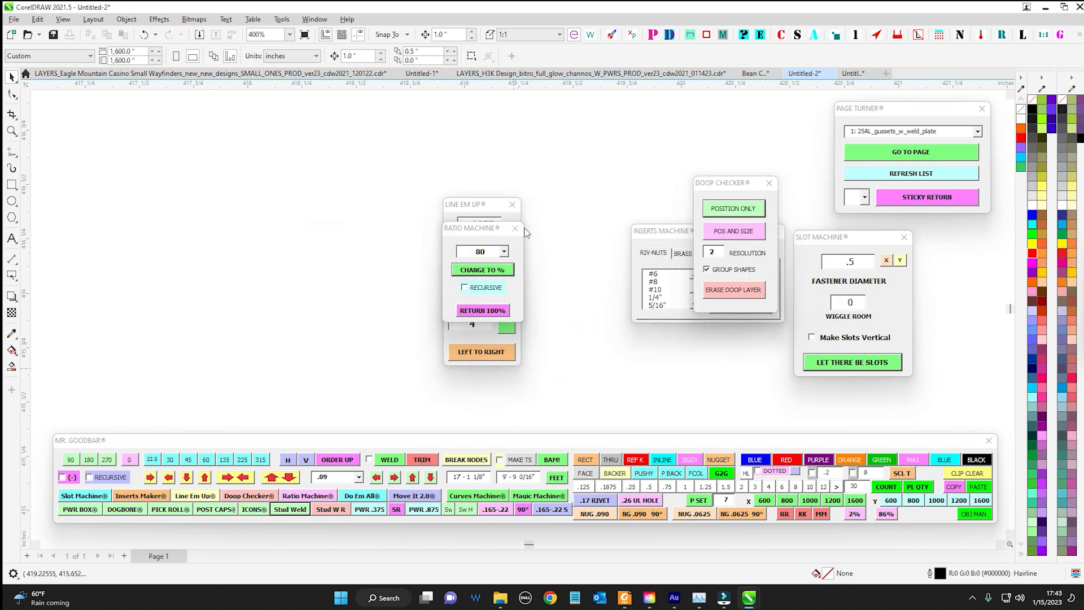
Close the Ratio Machine and Line Em Up windows and move the Mr. Goodbar macro window slightly higher
click(515, 228)
click(513, 205)
scroll(557, 350, down, 2)
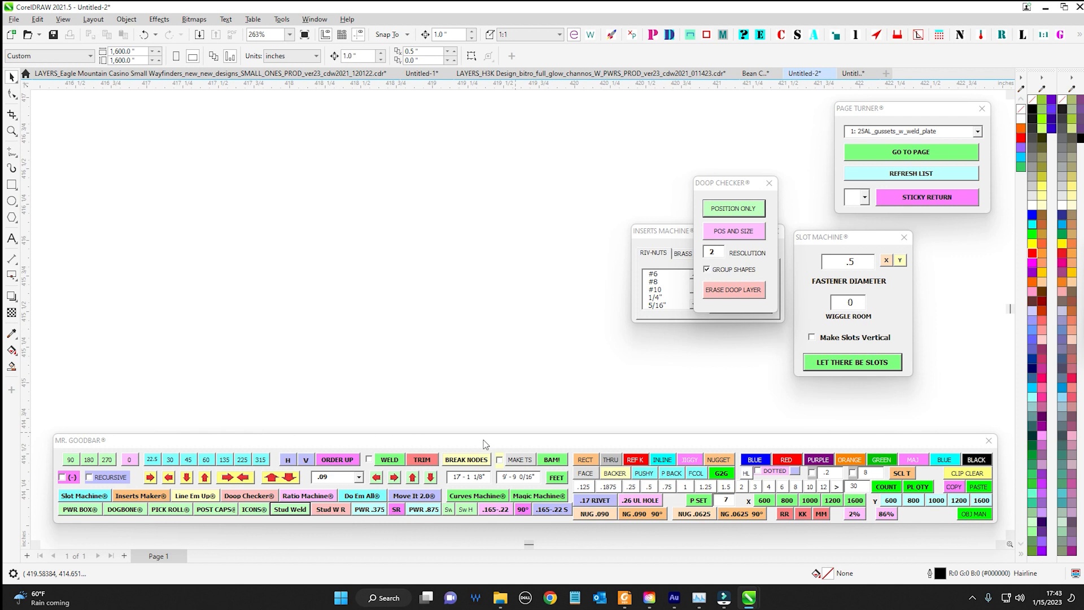
drag(484, 444, 485, 419)
Insert the set of switch views into the drawing and close the Slot Machine, Doop Checker and Inserts Machine windows
click(457, 479)
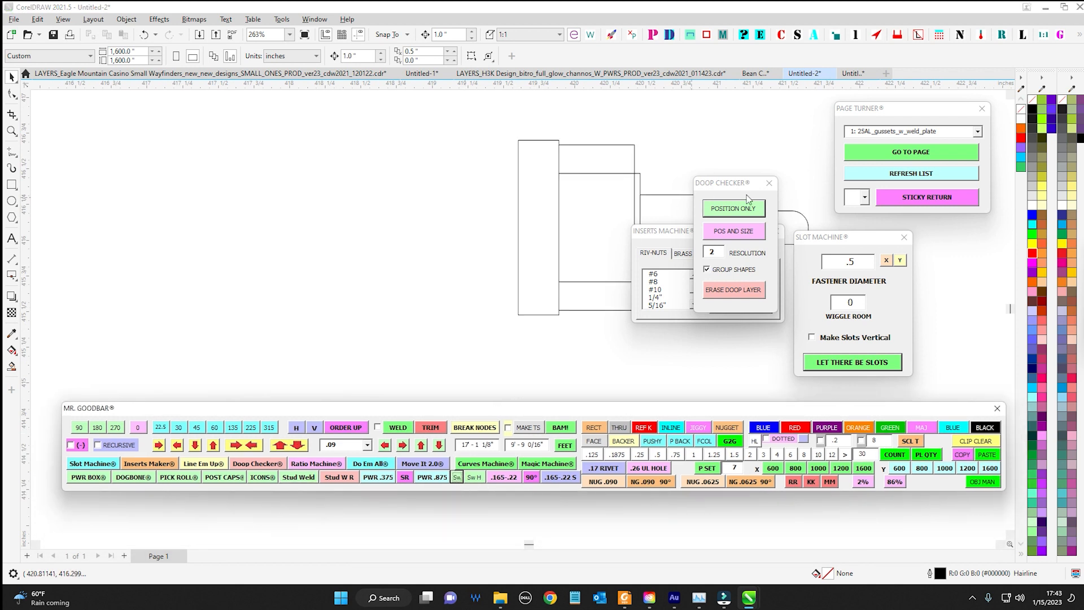
scroll(509, 257, down, 5)
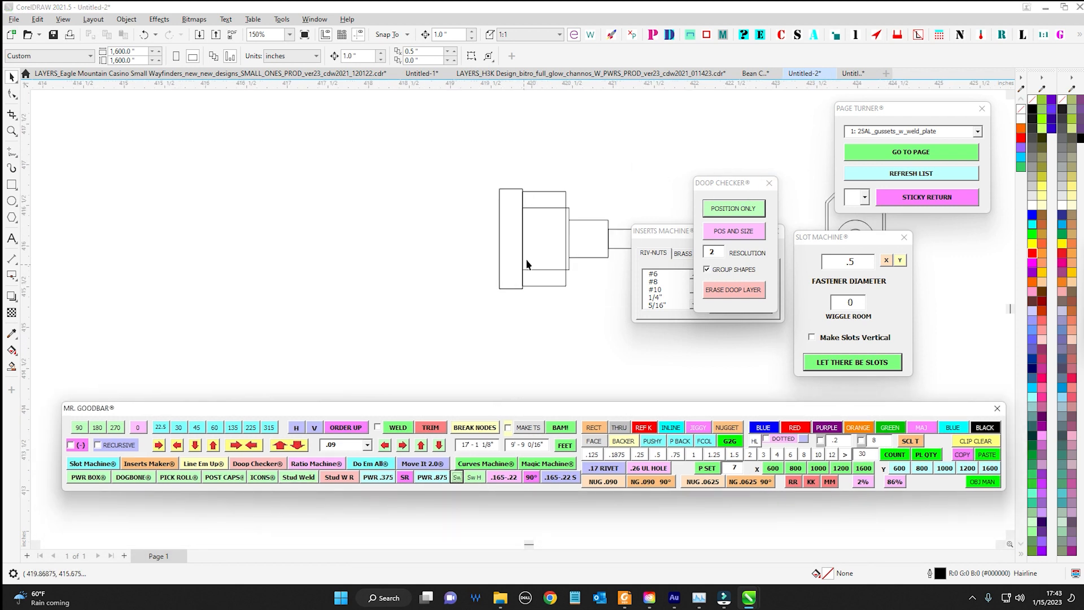
click(905, 238)
click(769, 183)
click(777, 231)
scroll(469, 164, down, 3)
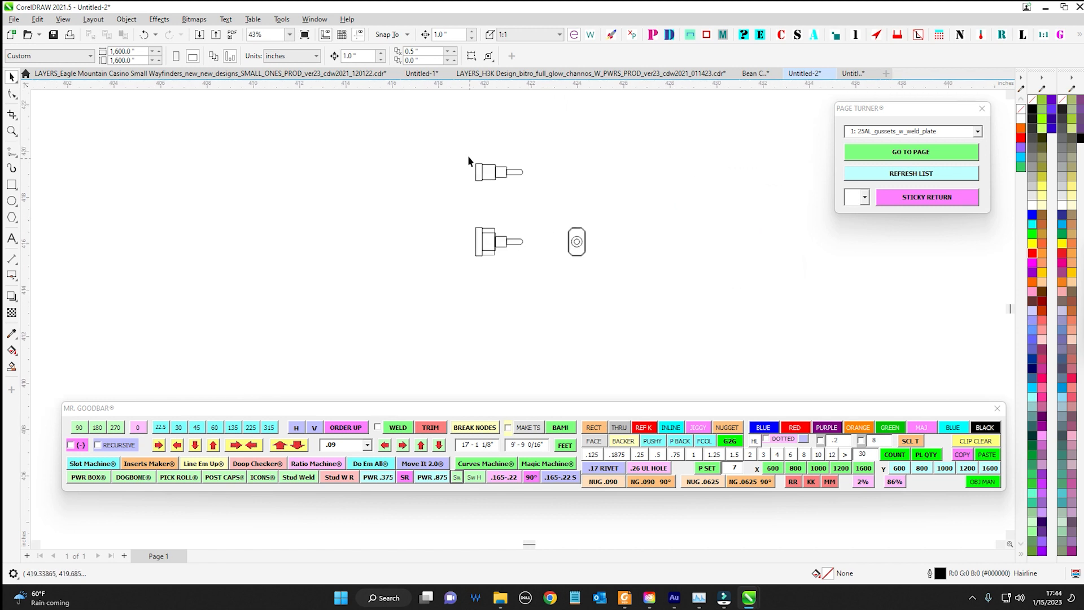
Inspect the inserted switch views up close and delete all of them from the page
click(473, 168)
scroll(608, 193, up, 3)
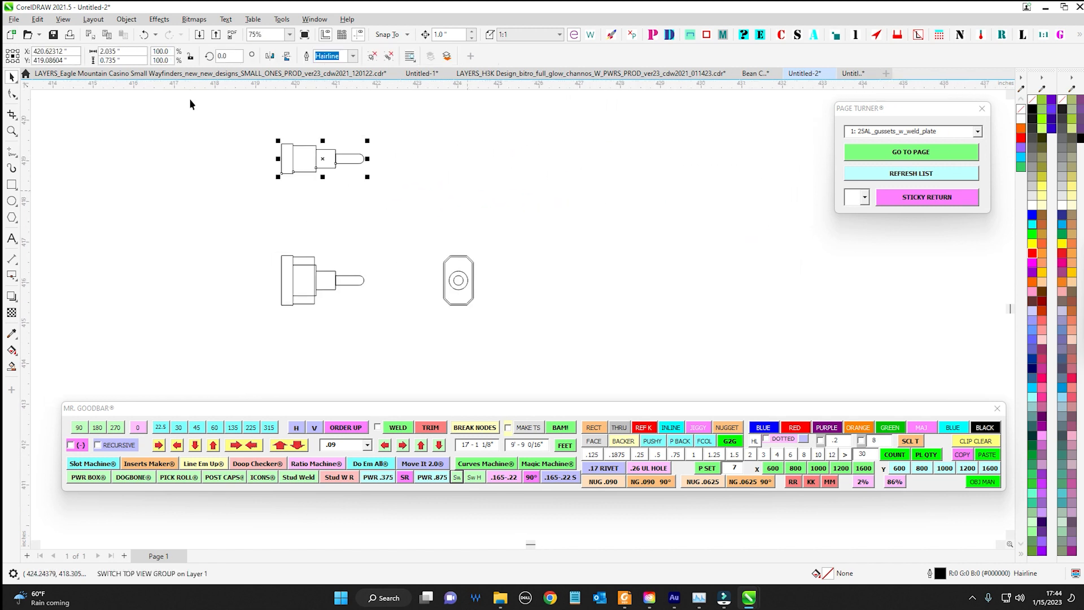
drag(191, 104, 552, 384)
scroll(437, 225, up, 2)
drag(436, 225, 548, 220)
scroll(537, 219, up, 1)
drag(387, 257, 565, 312)
scroll(455, 262, down, 3)
scroll(622, 369, down, 1)
key(Delete)
scroll(555, 294, down, 4)
Switch to the LAYERS_H3K Design document and bring up the switch inside the power box on the roof_boxes page
click(477, 74)
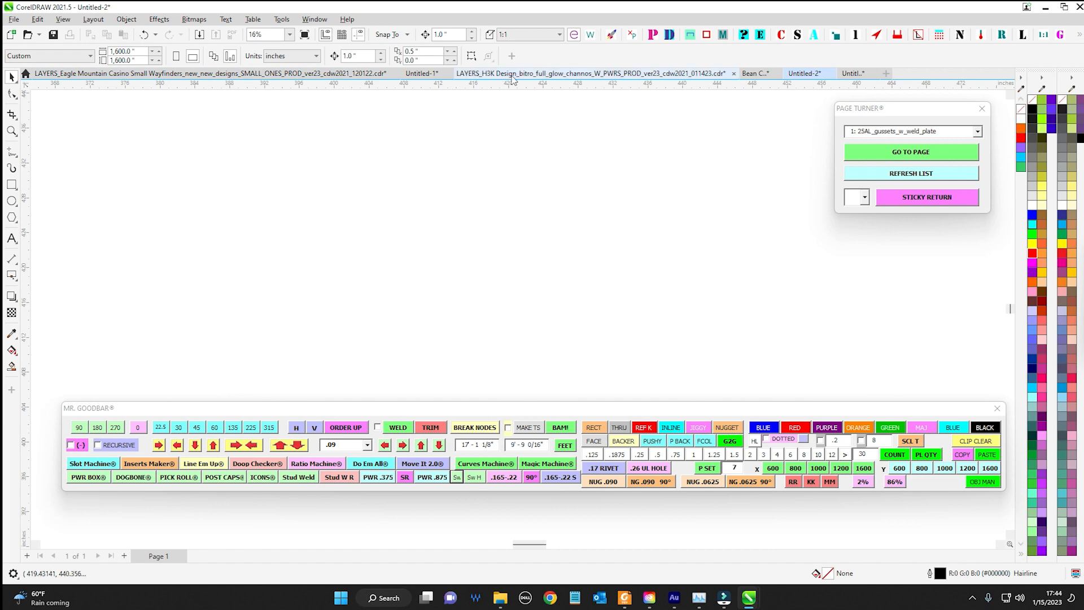
scroll(536, 209, down, 2)
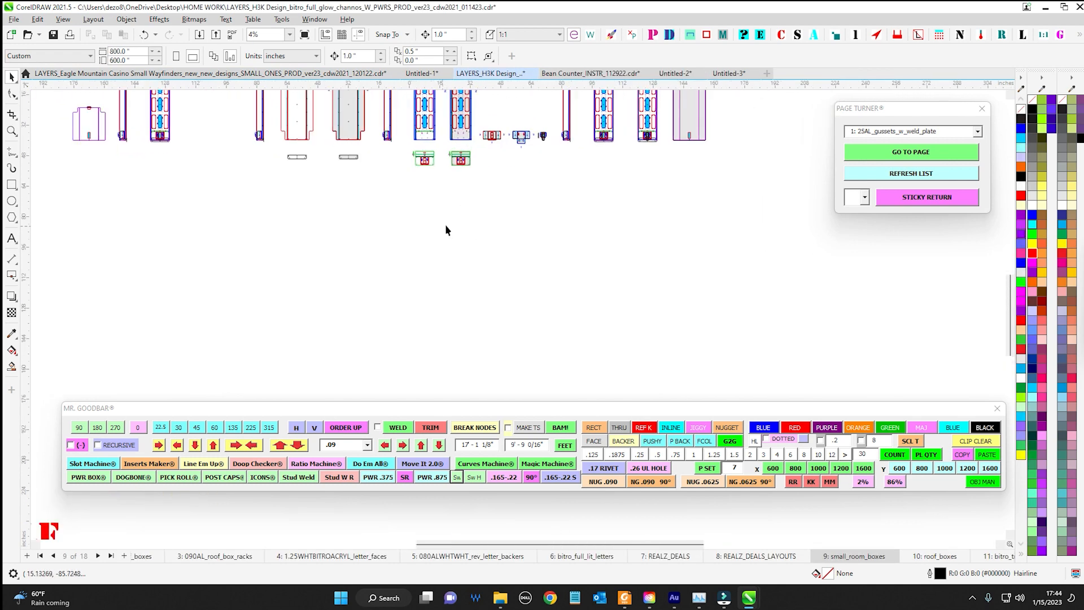
click(921, 557)
scroll(508, 226, up, 6)
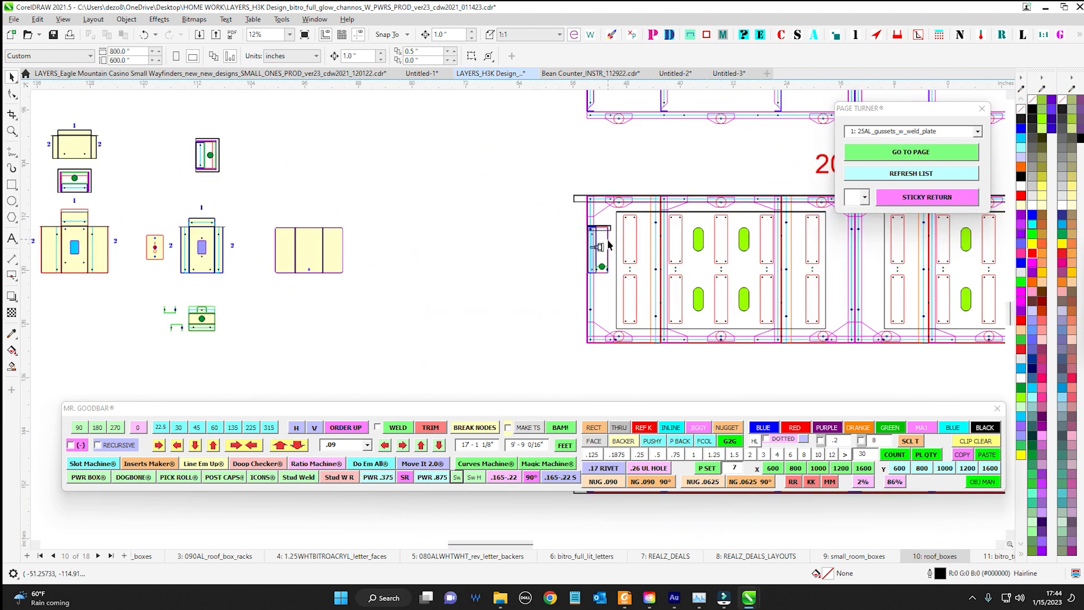
scroll(503, 238, up, 2)
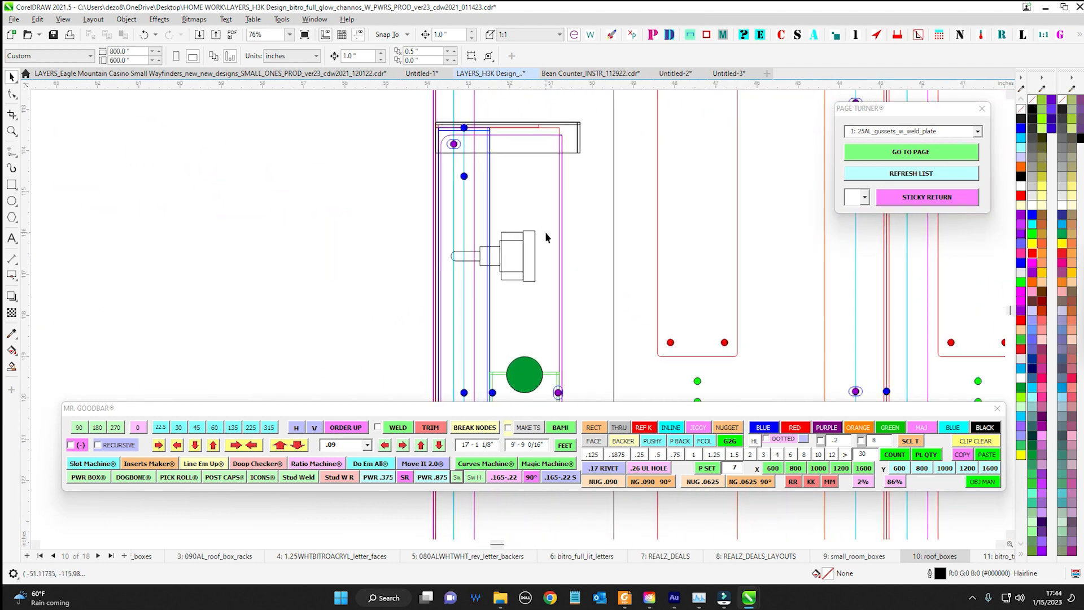
Examine the switch and its fit inside the small power box at the end of the roof box assembly
drag(429, 318, 431, 316)
scroll(563, 314, down, 2)
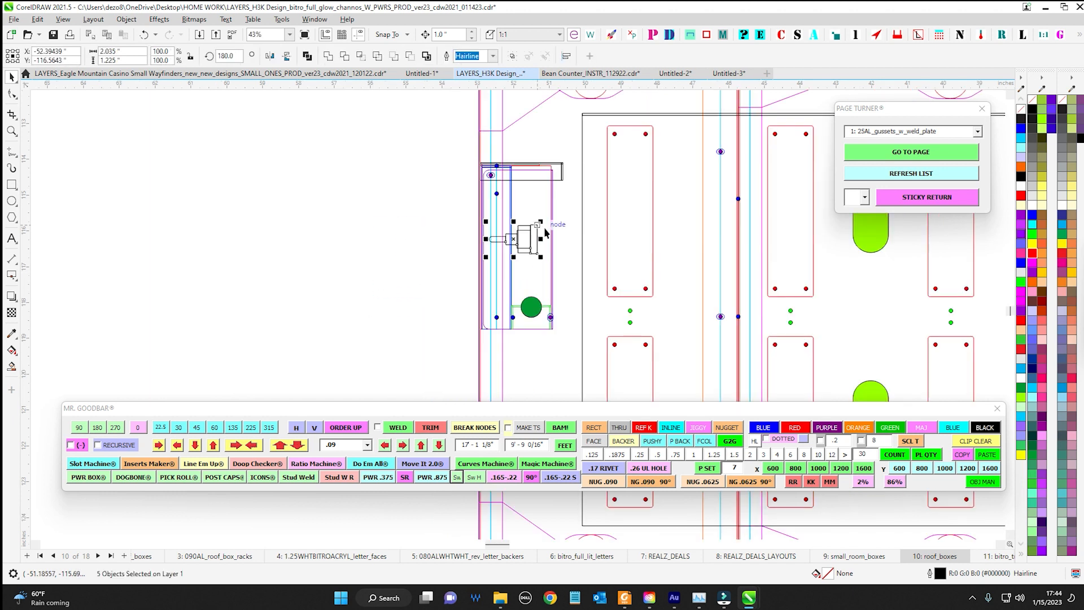
drag(383, 161, 609, 378)
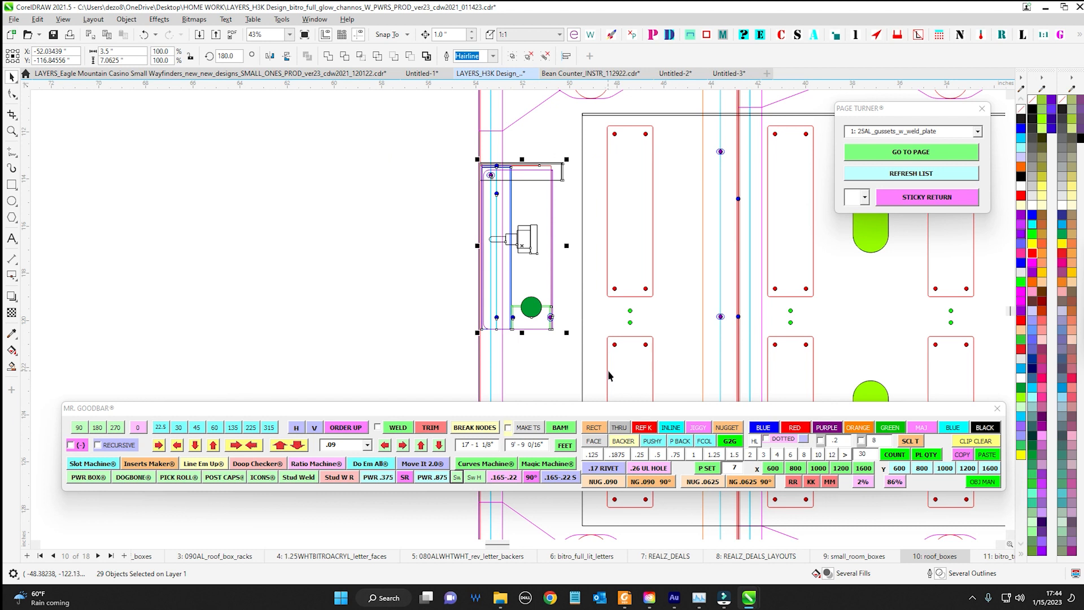
click(334, 200)
drag(558, 275, 552, 278)
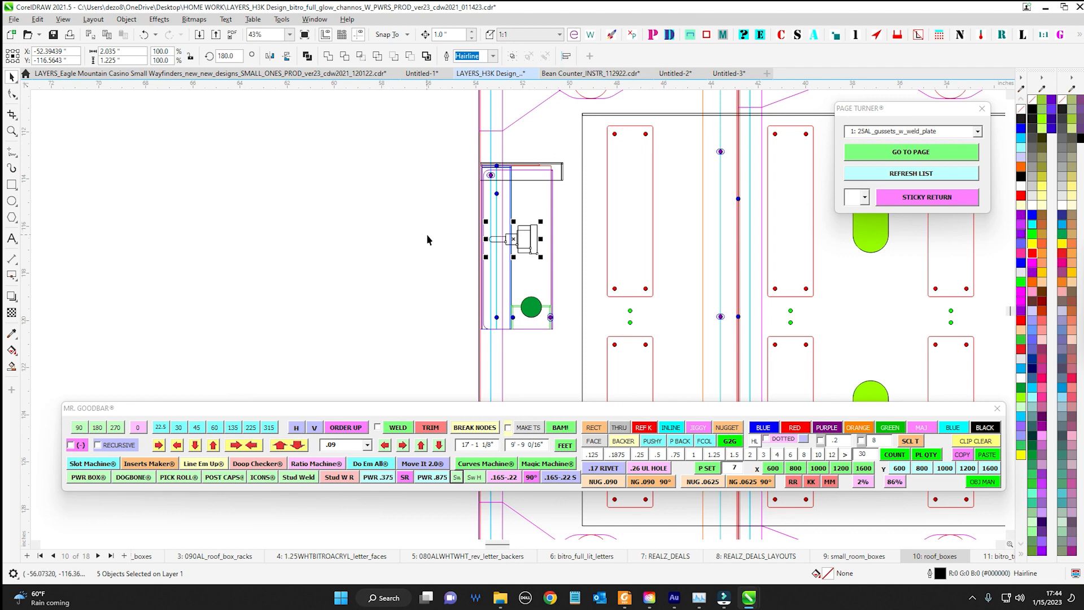
scroll(430, 235, down, 1)
drag(434, 238, 579, 308)
scroll(455, 236, up, 1)
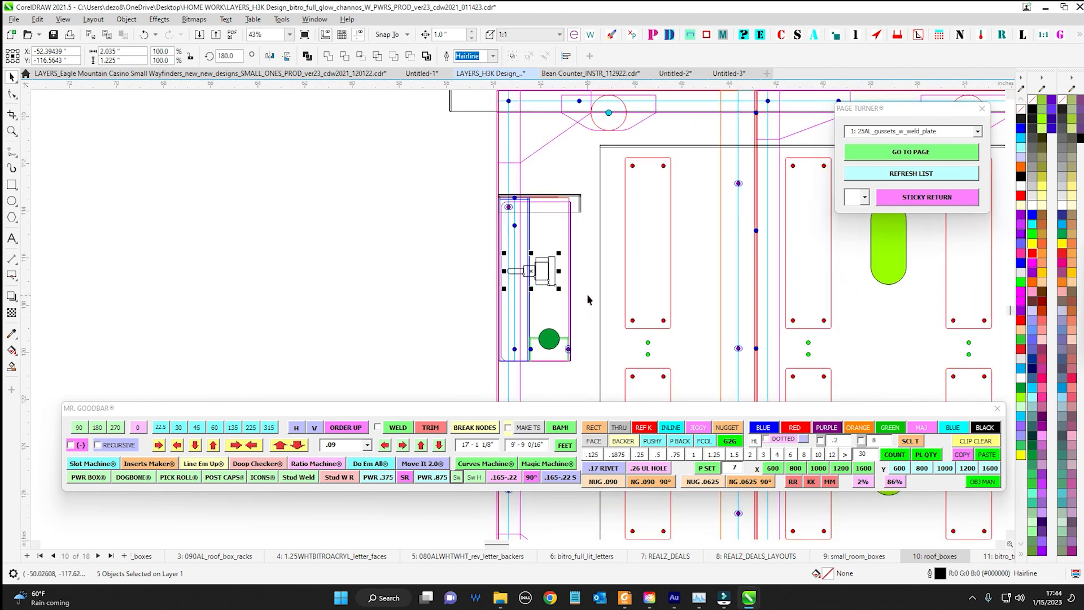
Examine the power box's flat patterns and separate views, comparing them with the box placed in the roof box assembly
scroll(588, 295, down, 1)
drag(476, 288, 670, 287)
drag(586, 293, 774, 301)
drag(292, 232, 434, 221)
drag(331, 212, 523, 260)
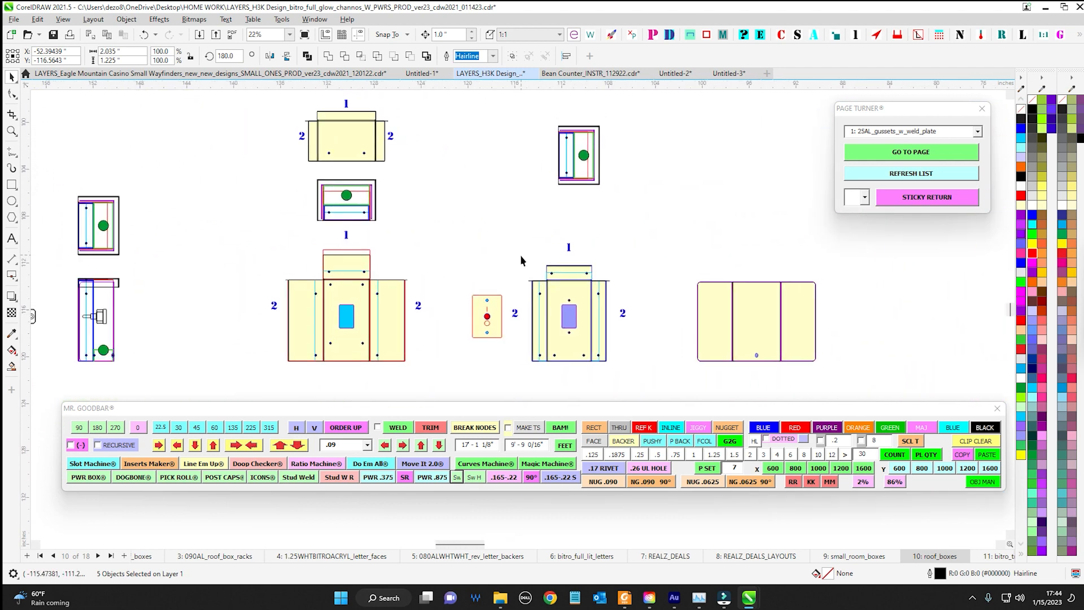
drag(281, 213, 443, 206)
mouse_move(354, 307)
mouse_down()
mouse_move(468, 266)
mouse_move(102, 217)
mouse_up()
scroll(468, 264, down, 1)
drag(751, 257, 290, 222)
scroll(496, 191, up, 2)
scroll(344, 132, up, 1)
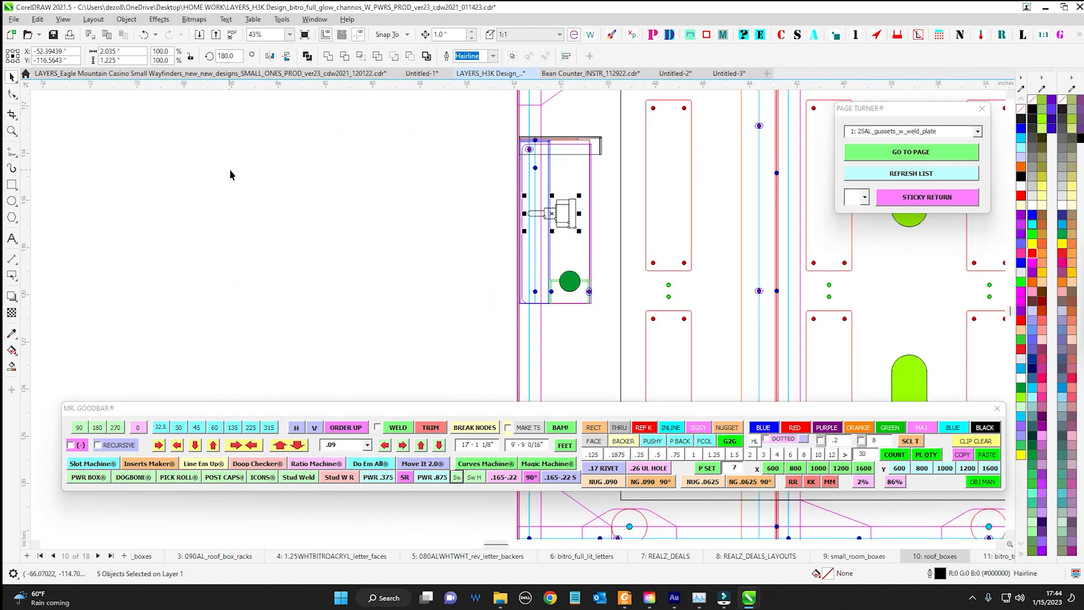
Examine the power box's position in the roof box frame and select the whole box with its switch
click(229, 168)
drag(343, 196, 165, 220)
scroll(237, 189, down, 1)
drag(269, 197, 238, 220)
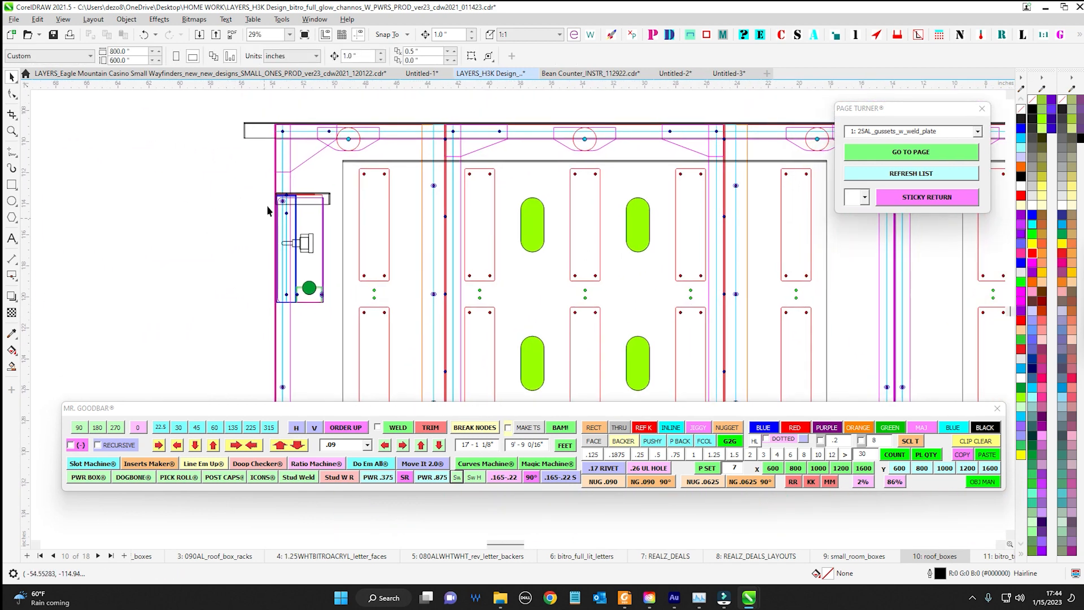
scroll(333, 257, up, 2)
drag(246, 272, 209, 277)
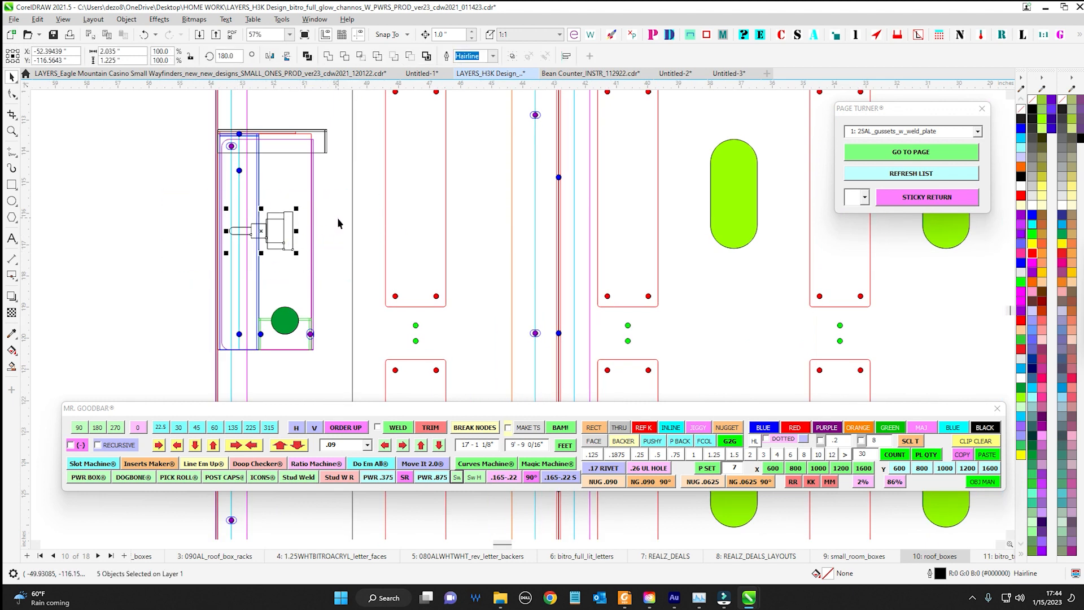
scroll(343, 240, down, 3)
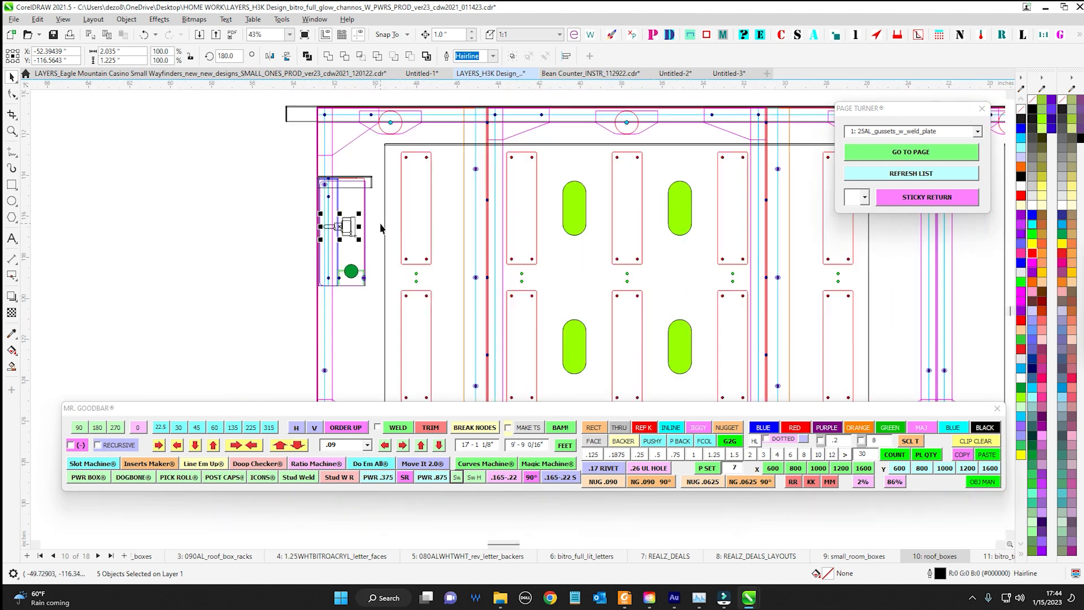
scroll(300, 243, down, 2)
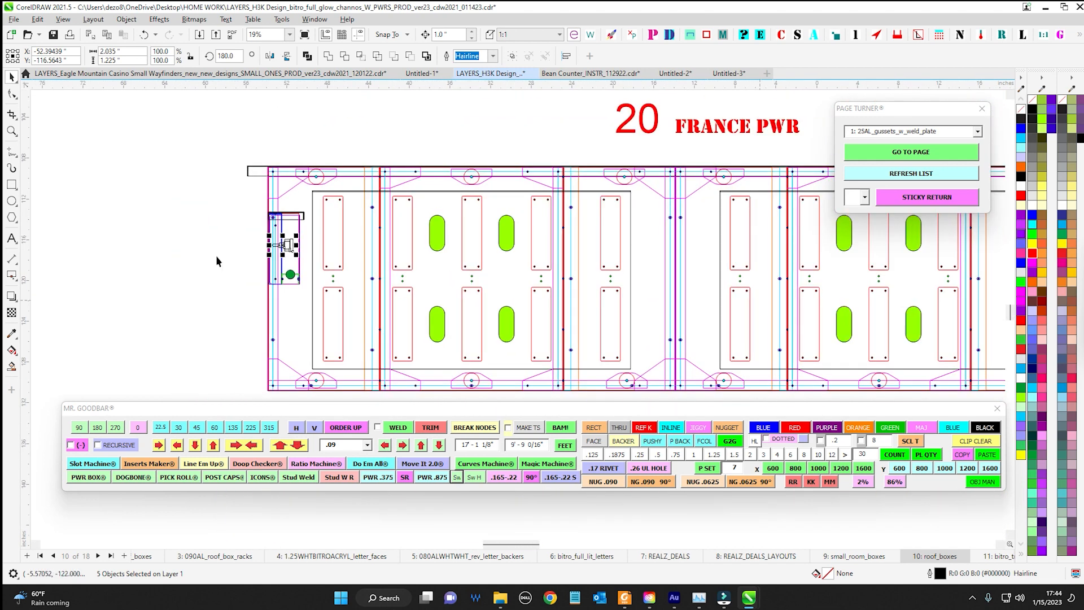
click(227, 230)
scroll(248, 222, up, 2)
drag(243, 185, 373, 353)
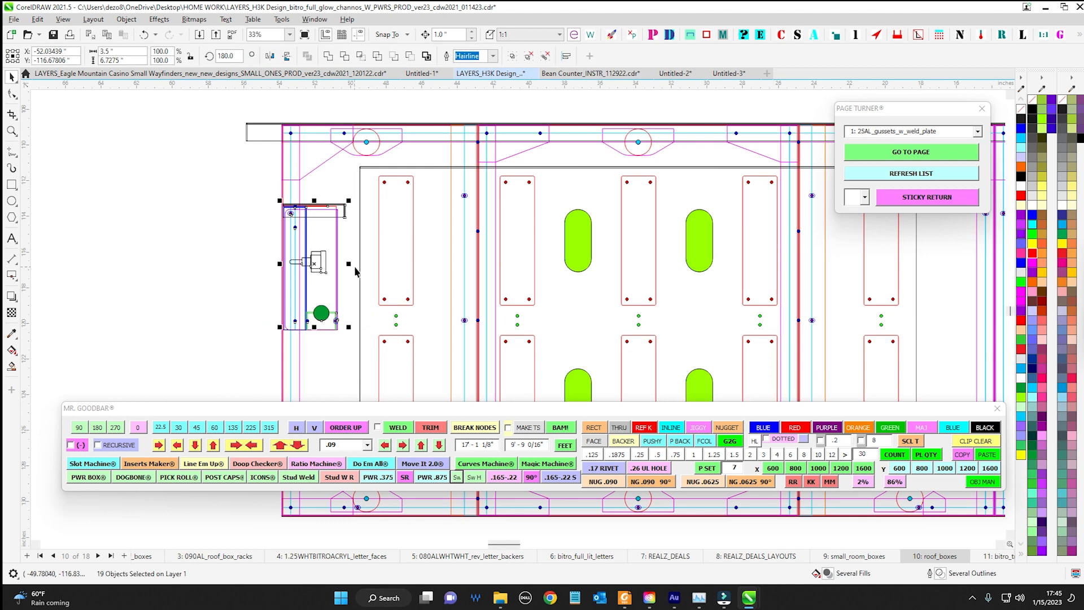
Insert the set of switch views between the power box's side view and its flat patterns
scroll(217, 249, down, 1)
drag(217, 249, 649, 293)
scroll(470, 282, down, 1)
drag(447, 309, 674, 283)
scroll(349, 233, up, 1)
drag(323, 205, 634, 212)
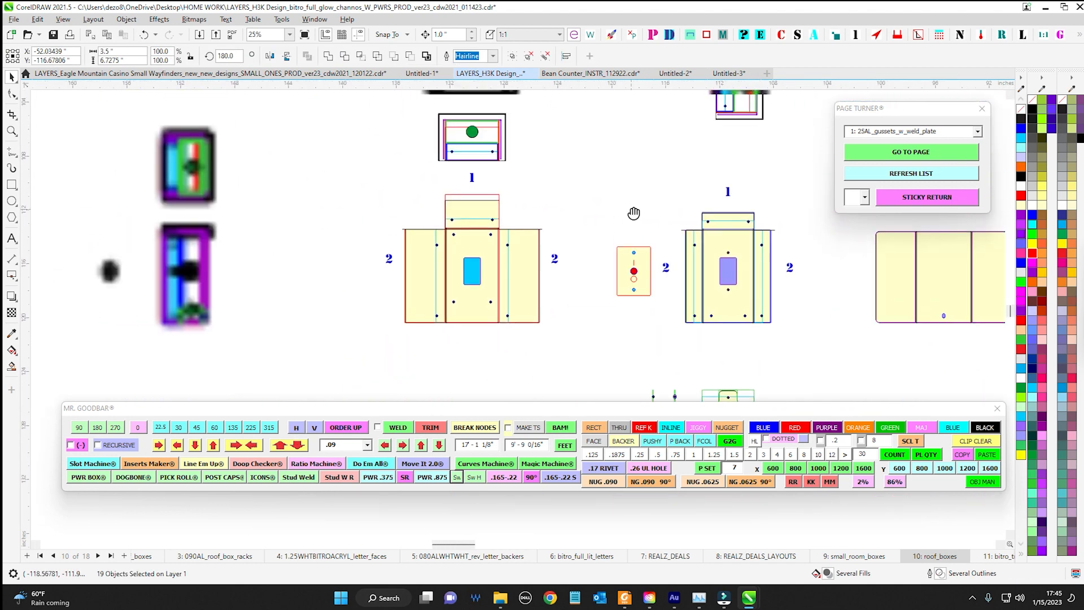
drag(305, 281, 499, 286)
drag(344, 222, 357, 262)
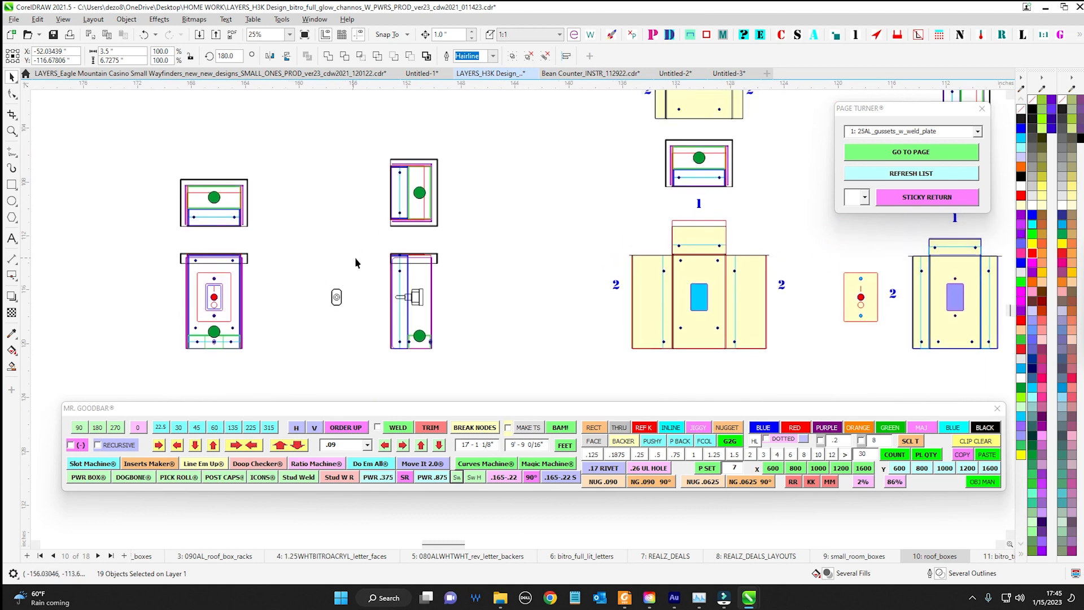
click(440, 480)
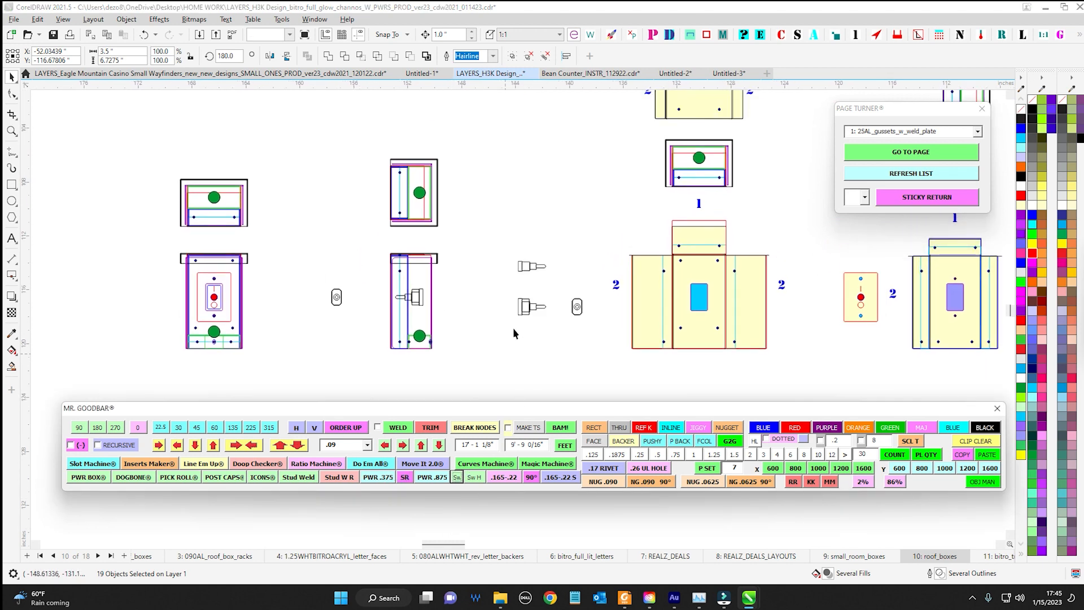
scroll(581, 285, up, 3)
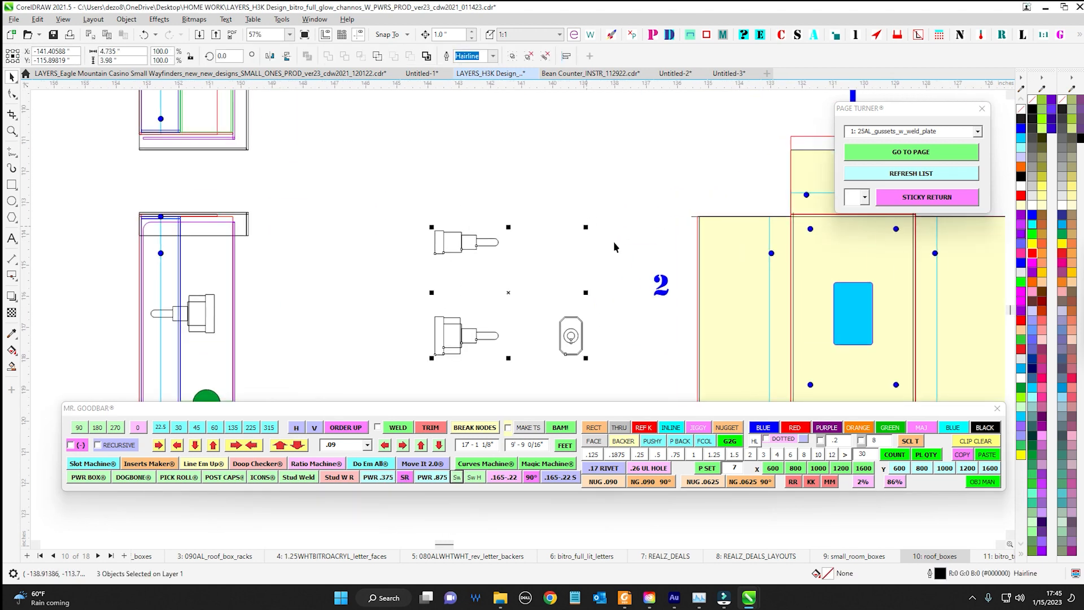
Examine the inserted switch views alongside the power box's side views, cover plate and flat patterns
drag(615, 274, 398, 249)
scroll(404, 223, down, 1)
drag(411, 177, 441, 235)
scroll(460, 202, down, 2)
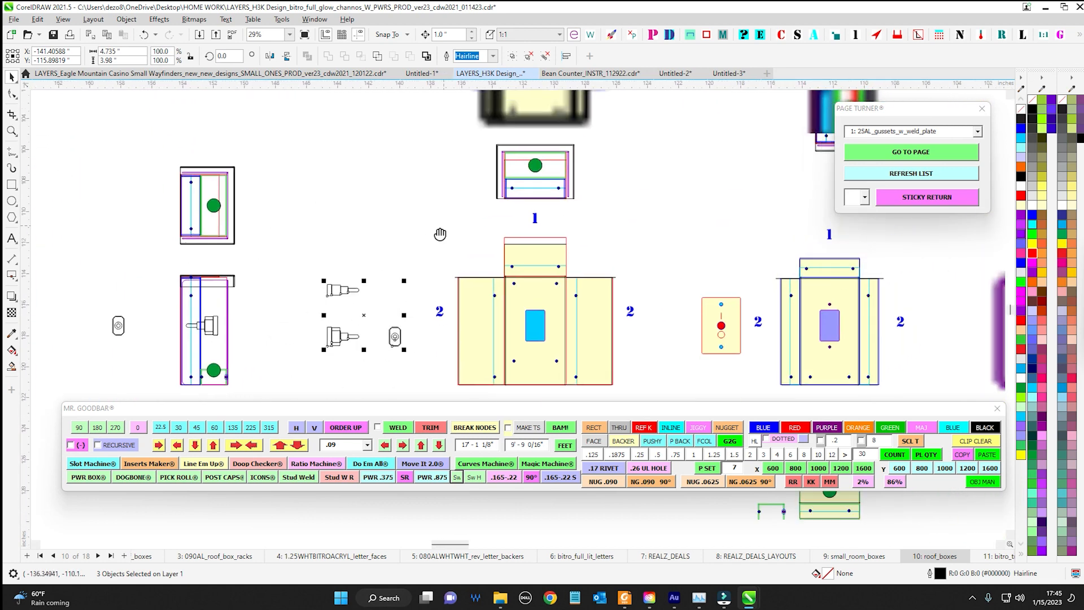
scroll(497, 220, up, 1)
drag(705, 227, 607, 205)
drag(621, 265, 496, 200)
scroll(527, 161, down, 1)
drag(485, 245, 514, 233)
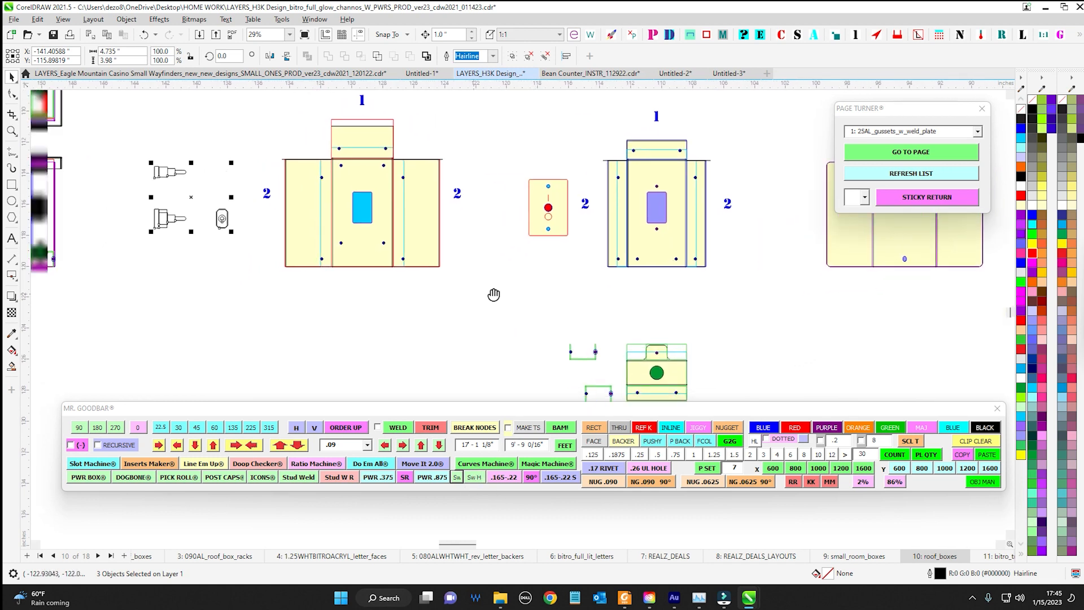
Move the three inserted switch views about 6.5 inches up, beside the power box's upper side view
drag(493, 296, 693, 312)
drag(343, 147, 449, 300)
scroll(455, 302, down, 1)
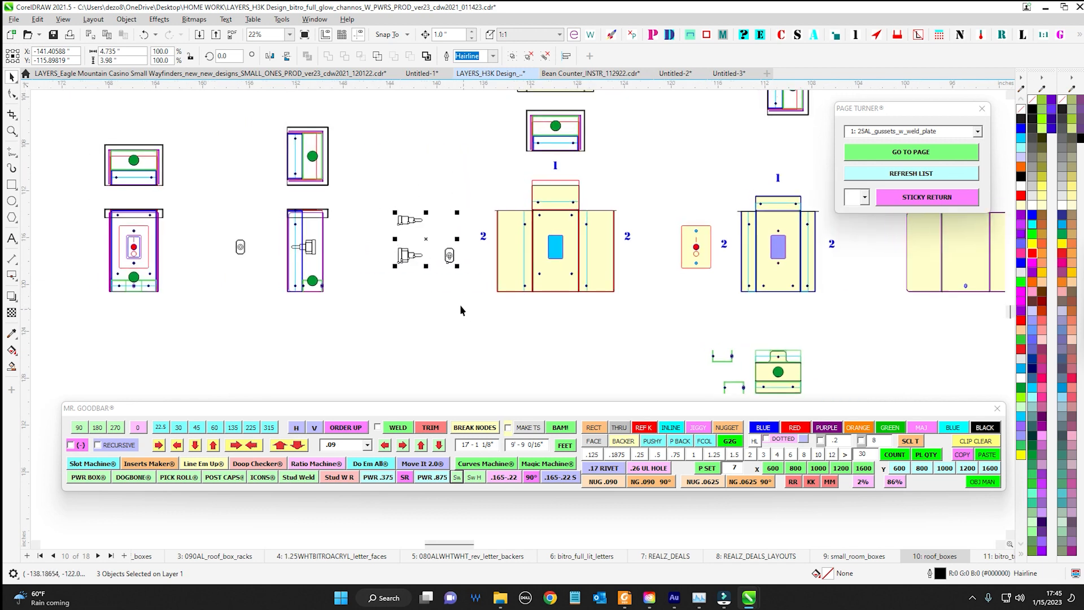
drag(426, 239, 426, 163)
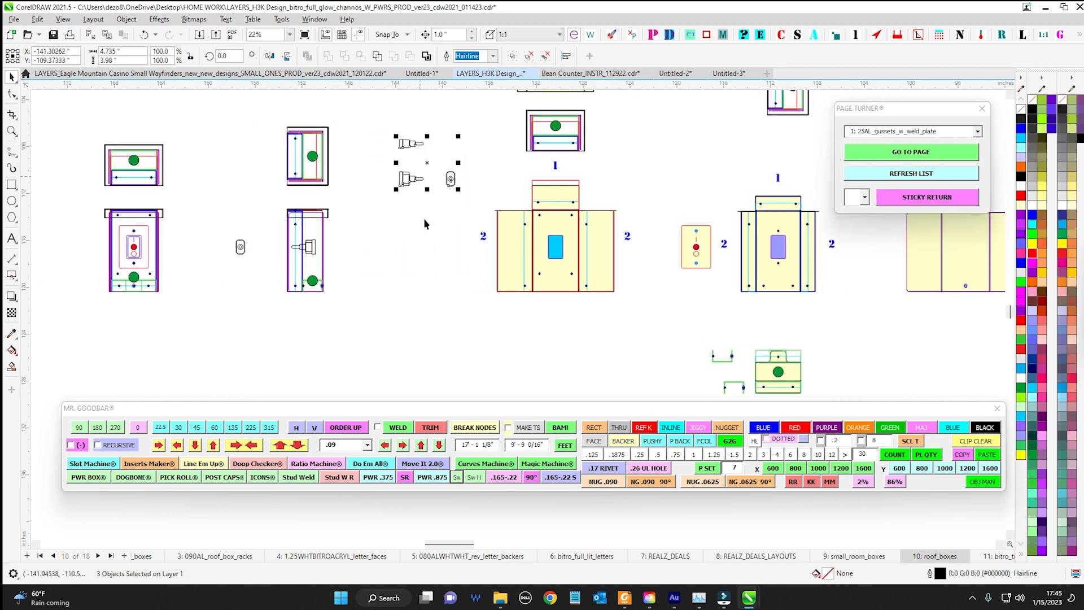
scroll(424, 218, up, 2)
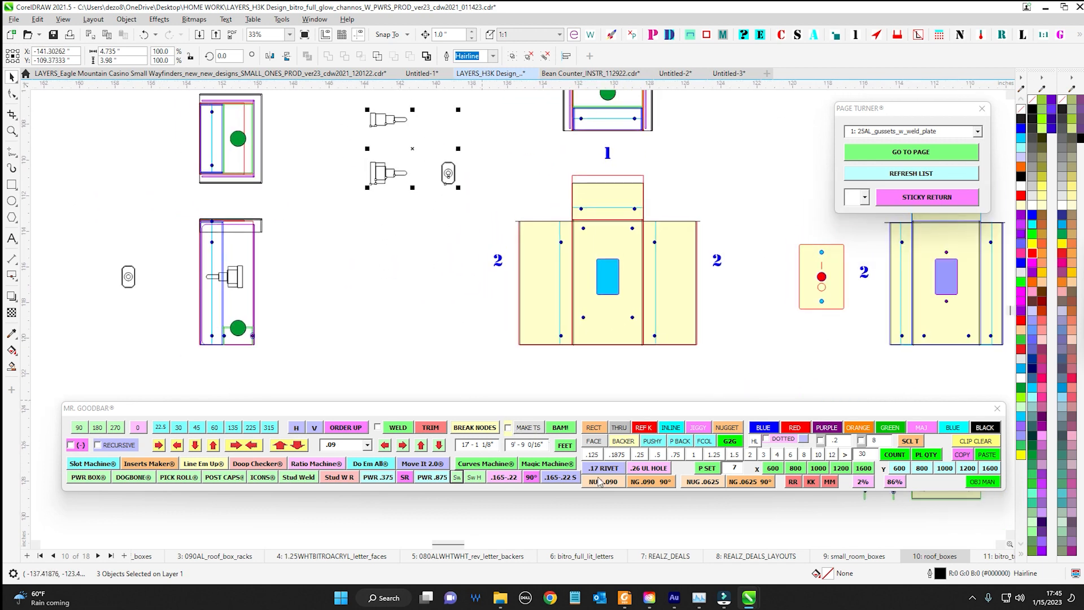
drag(549, 235, 501, 252)
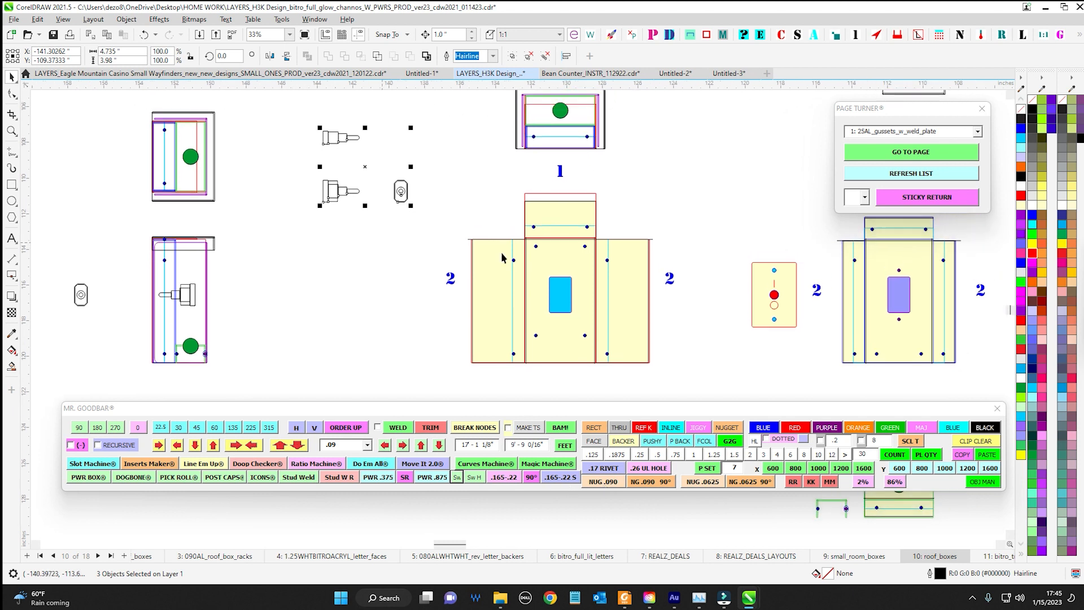
drag(704, 258, 628, 254)
drag(363, 224, 485, 236)
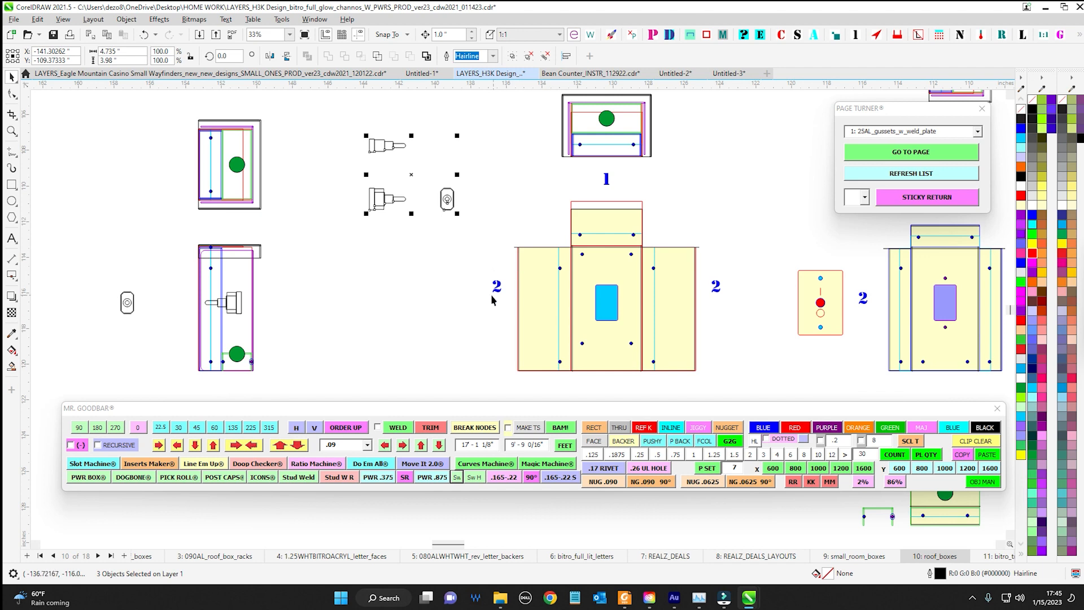
Insert the Sw H full switch group and move it beneath the inserted switch side views beside the power box
click(470, 477)
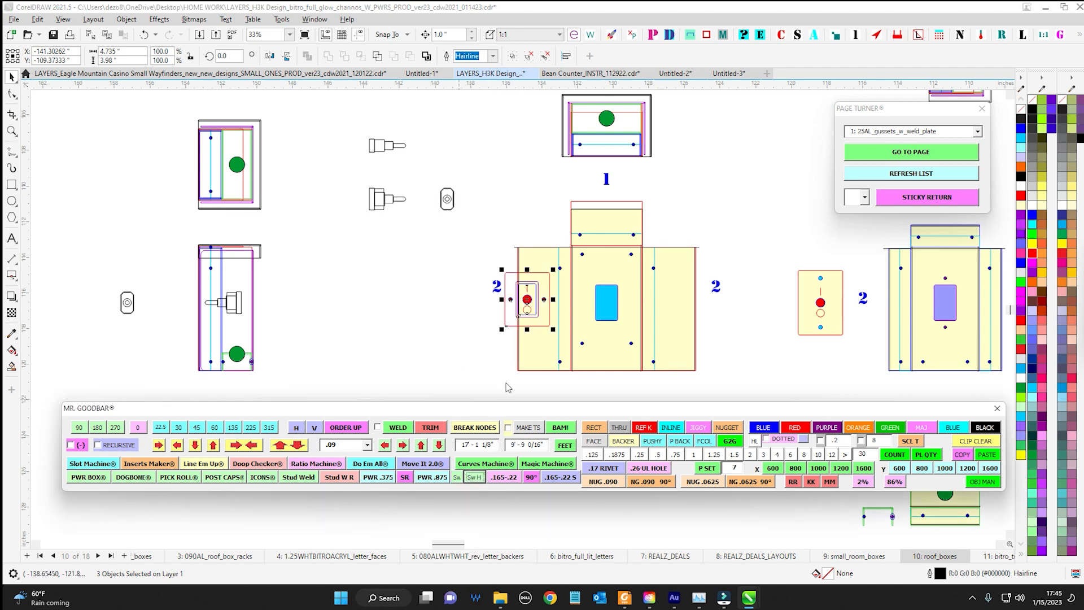
drag(529, 300, 379, 290)
scroll(379, 290, up, 4)
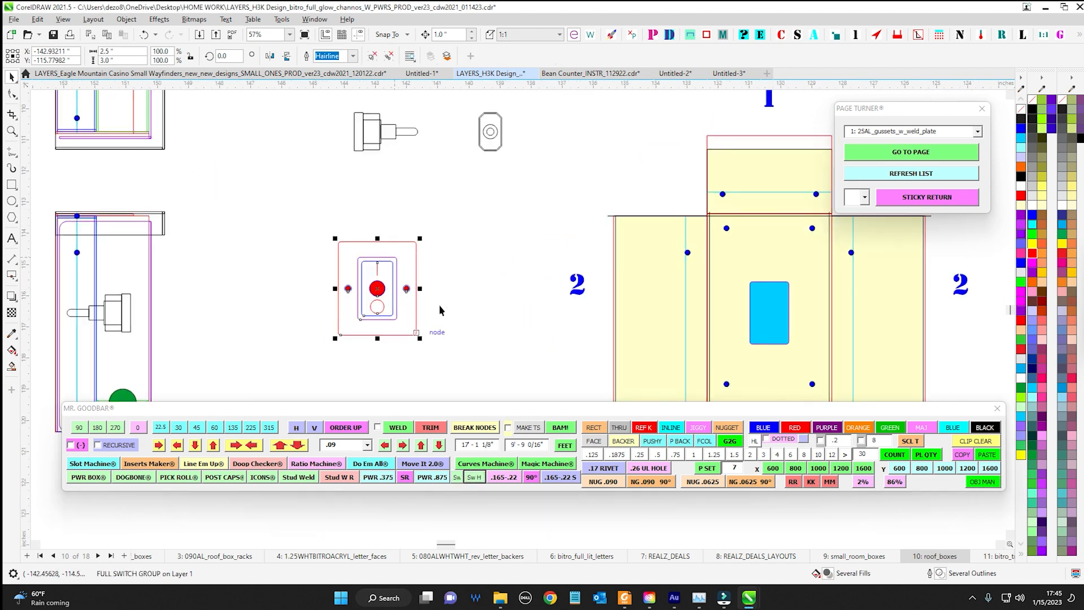
scroll(501, 291, down, 2)
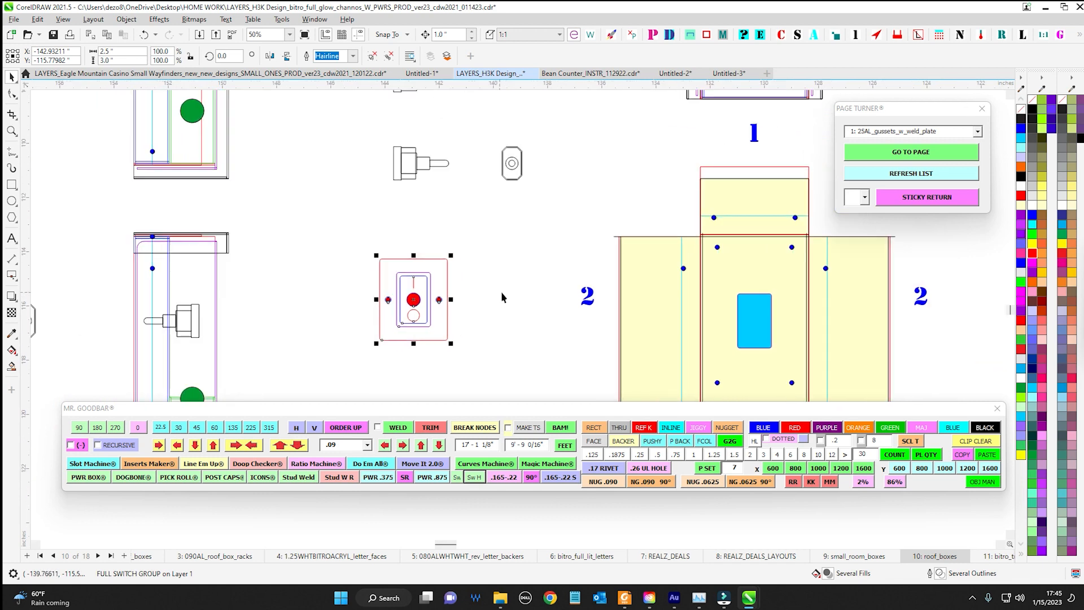
Select the yellow switch cover plate and compare its screw holes with the switch cutouts in the neighbouring flat patterns
scroll(467, 339, down, 5)
drag(771, 310, 598, 339)
scroll(643, 305, up, 4)
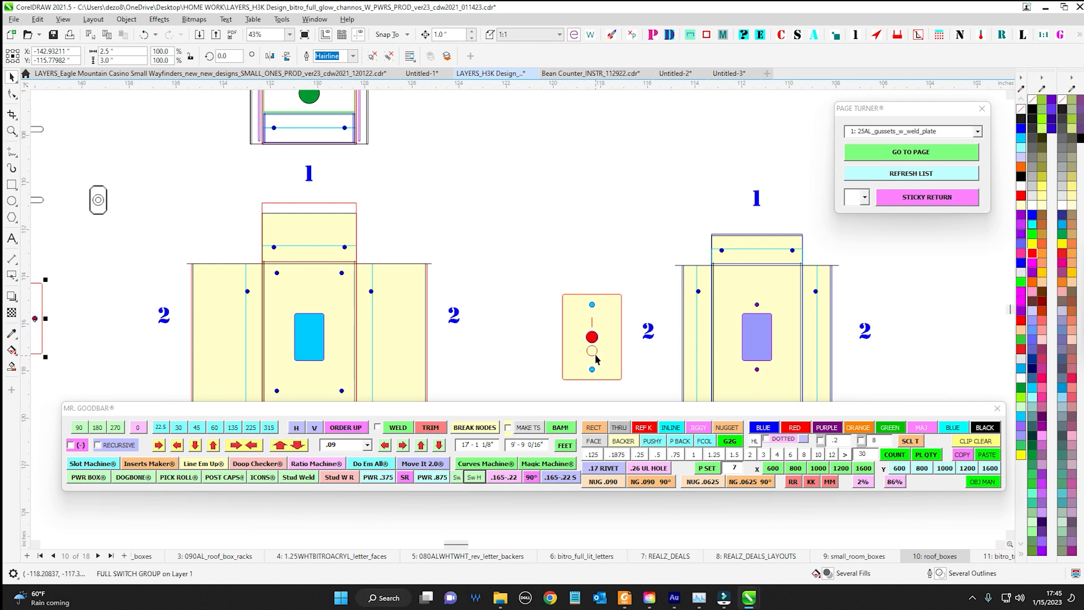
scroll(596, 357, down, 2)
drag(491, 270, 562, 375)
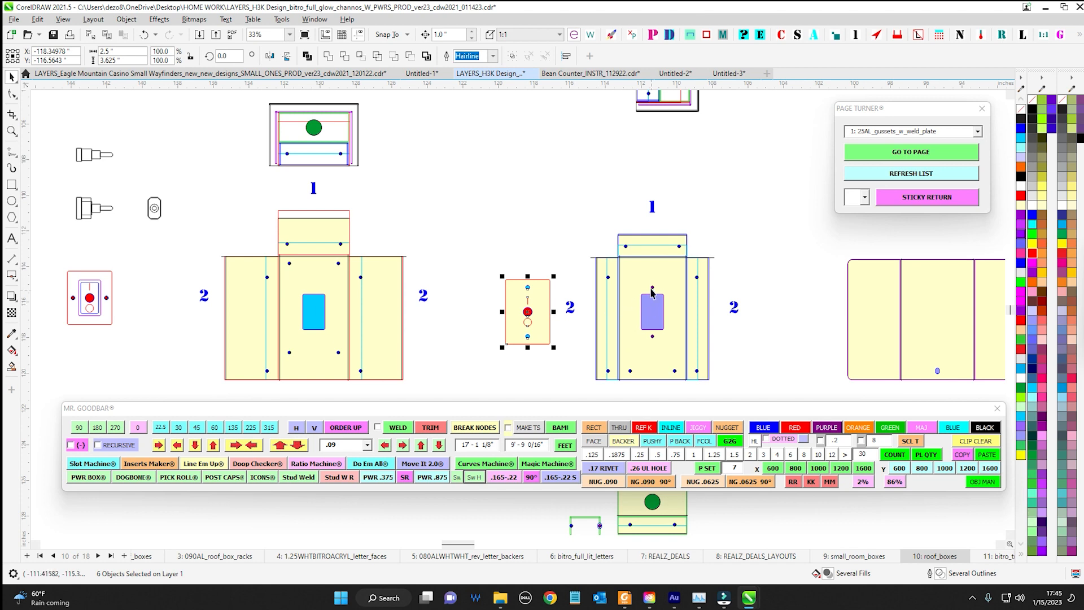
scroll(652, 291, up, 2)
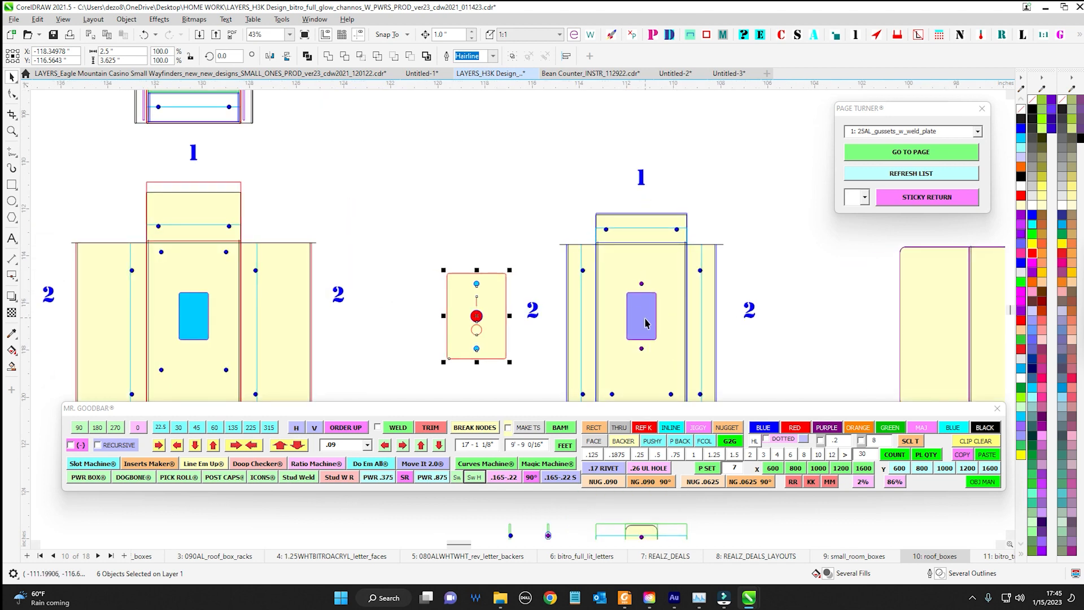
scroll(646, 323, down, 1)
drag(398, 176, 620, 218)
scroll(474, 198, down, 1)
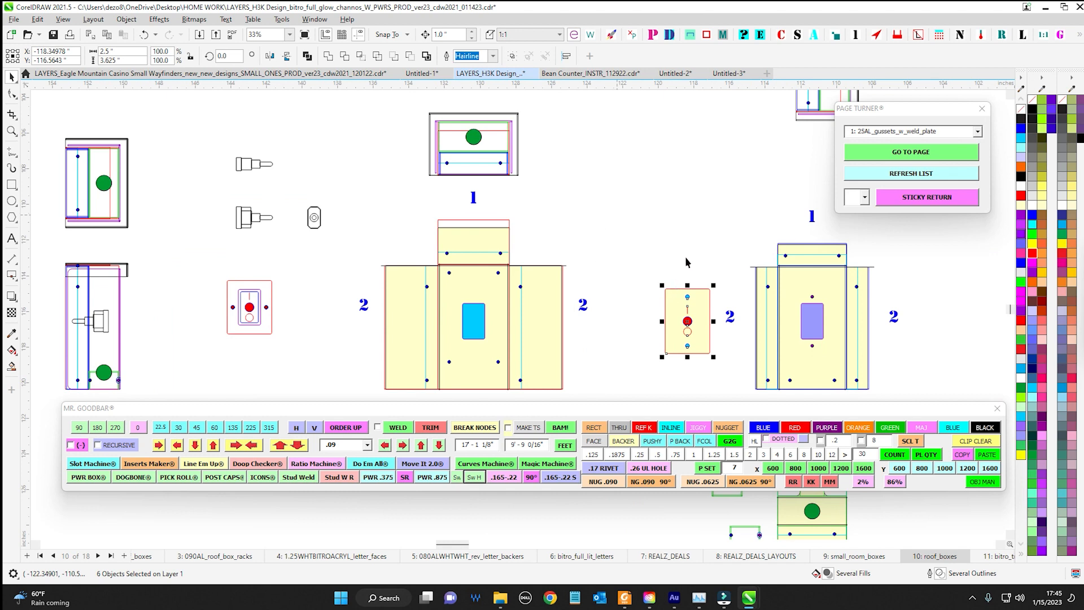
Examine the switch's fit in the roof box frame and compare it with the cover plate and inserted switch views
drag(300, 228, 274, 228)
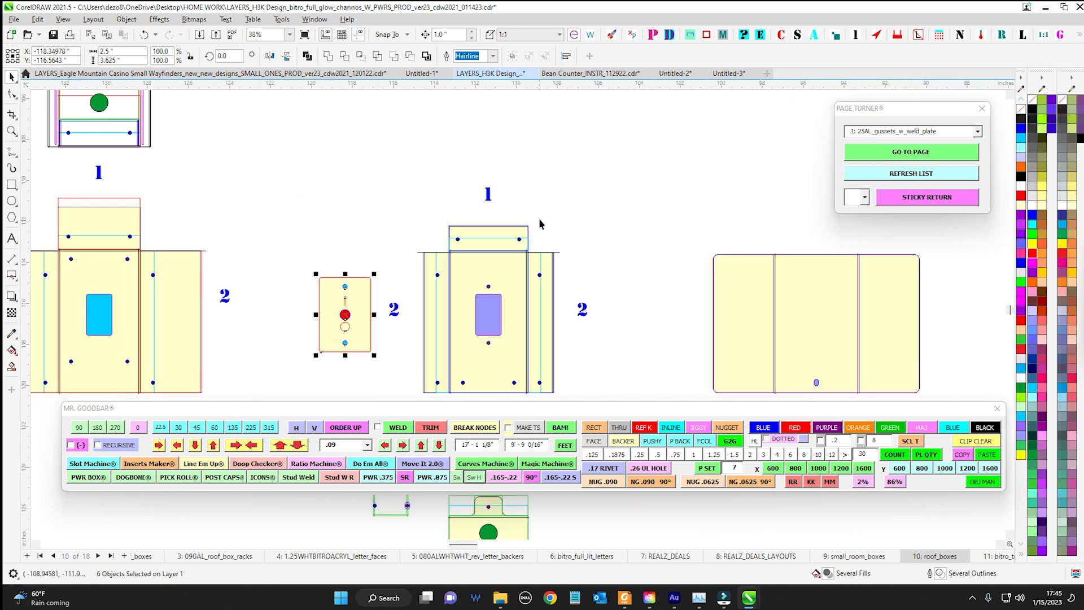
scroll(734, 219, down, 3)
drag(802, 220, 62, 231)
scroll(599, 282, up, 9)
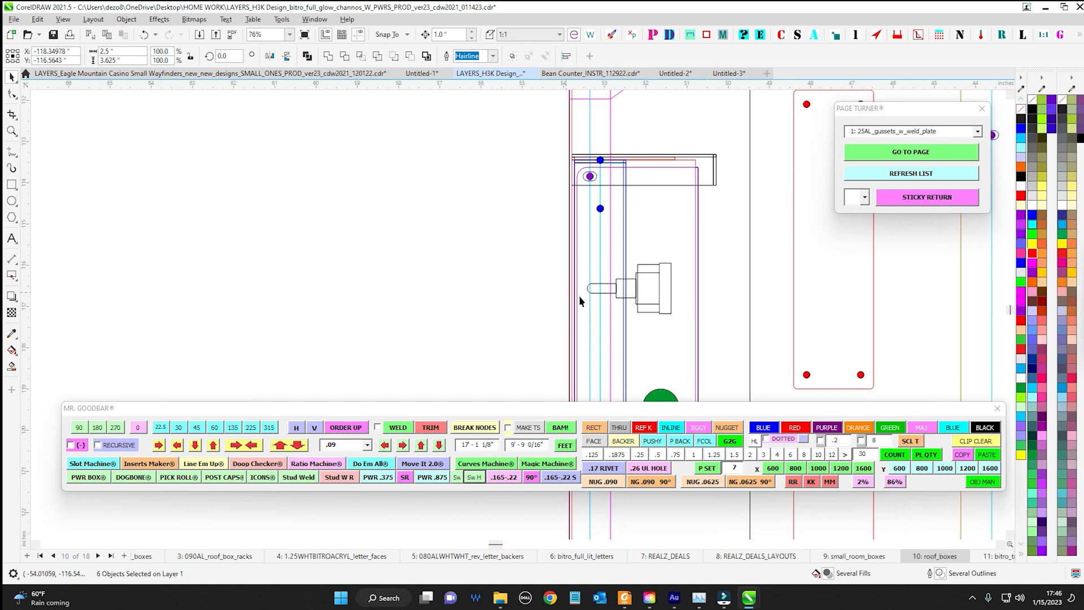
scroll(649, 294, down, 5)
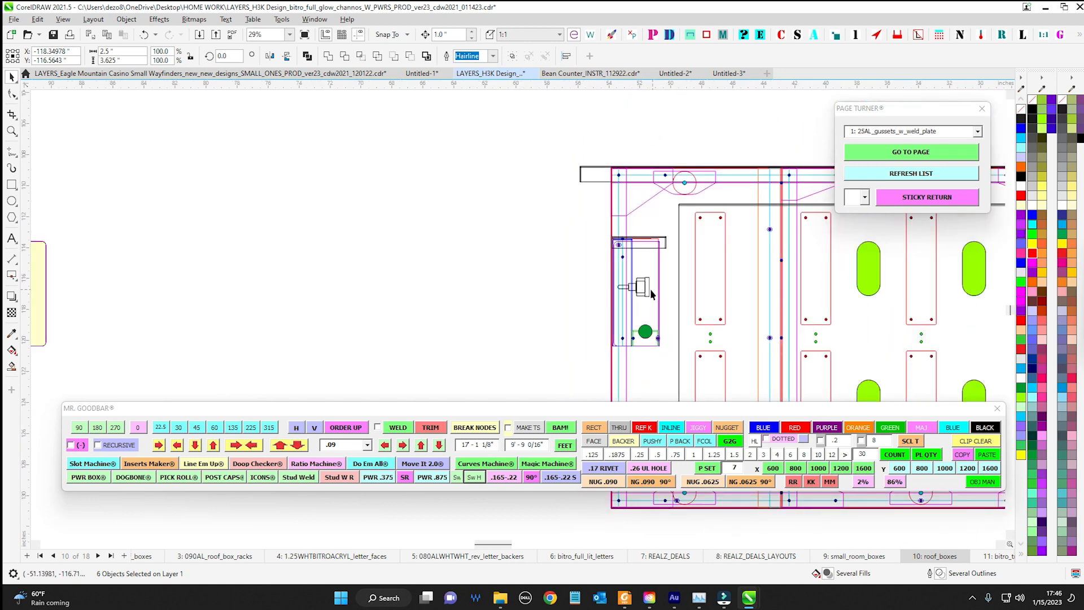
scroll(578, 284, down, 5)
drag(578, 284, 793, 291)
drag(311, 248, 455, 252)
scroll(456, 261, up, 3)
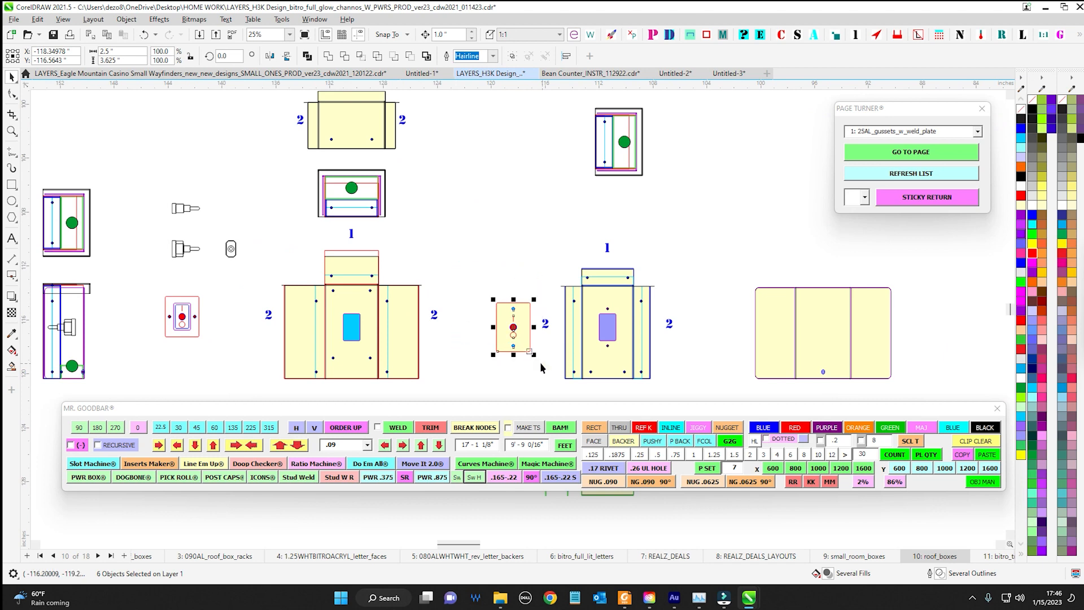
drag(161, 244, 294, 255)
scroll(340, 321, up, 3)
drag(359, 292, 466, 289)
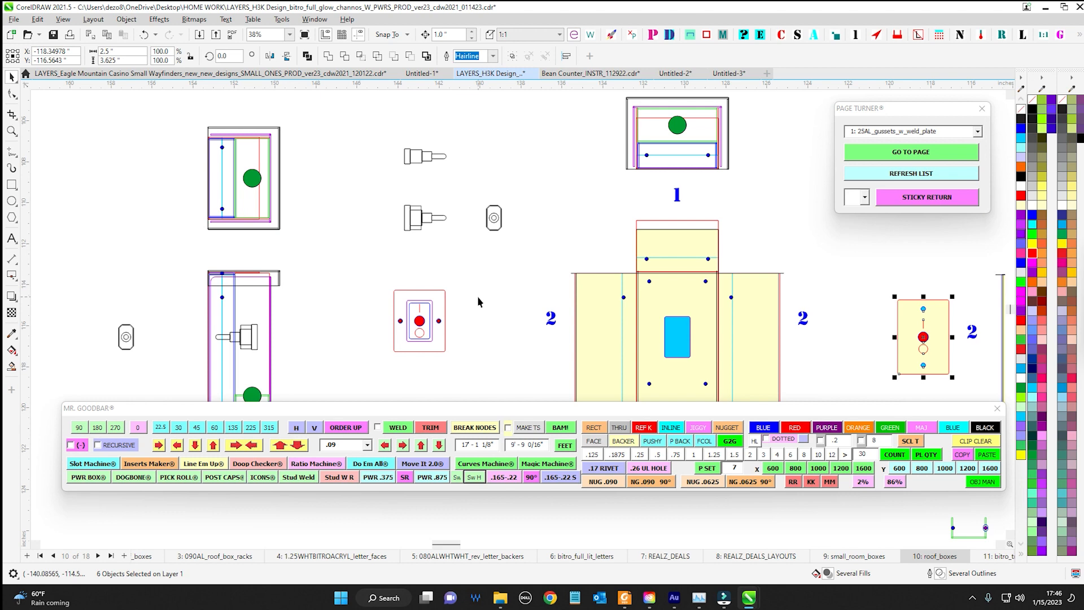
scroll(476, 296, down, 3)
click(702, 257)
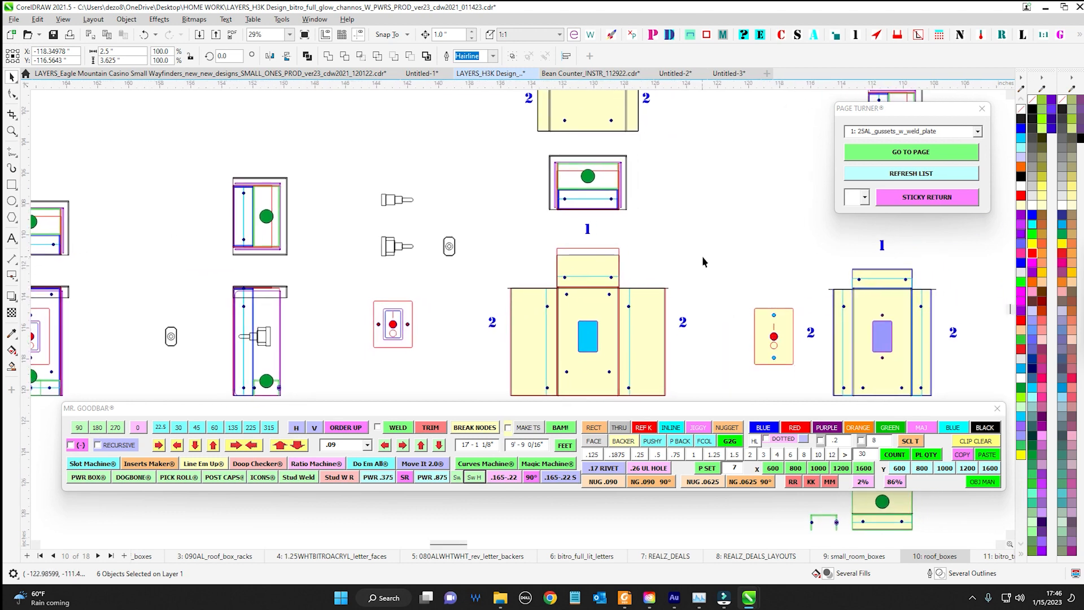
Select the two inserted switch side views together with the full switch group beneath them
drag(421, 250, 460, 240)
drag(381, 115, 467, 377)
drag(490, 365, 405, 312)
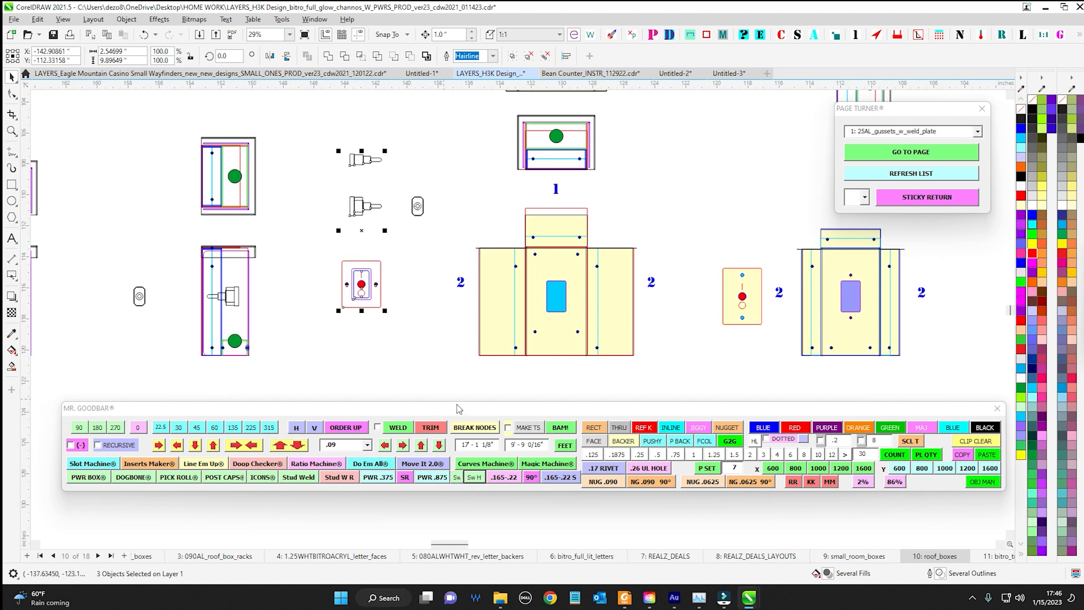
Select the side view's green power hole and try the PWR .875, PWR .375 and Stud W R inserts near it
drag(415, 332, 431, 232)
scroll(274, 240, up, 4)
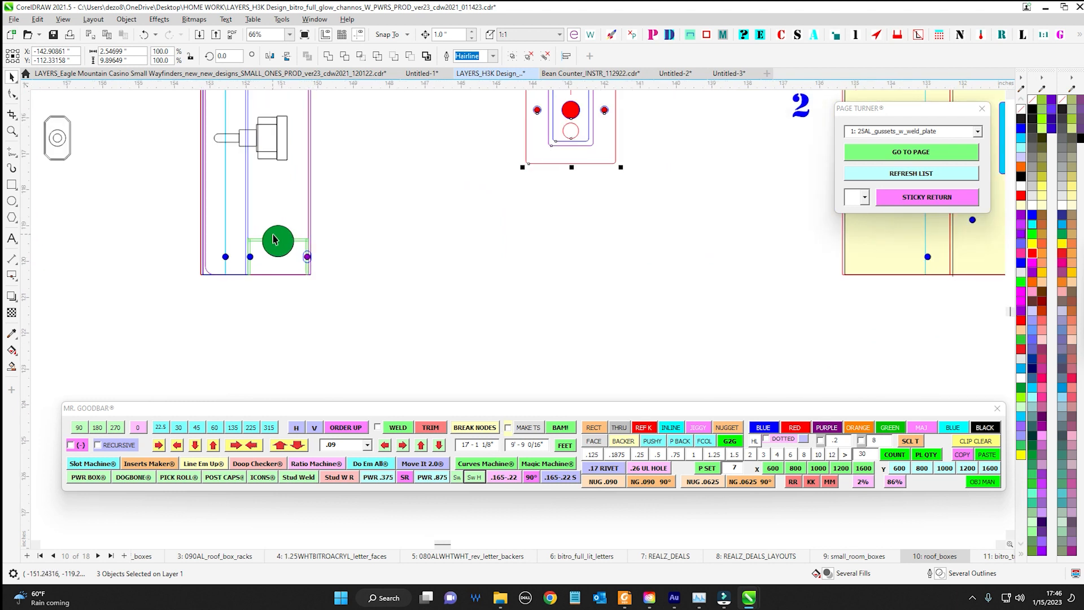
click(273, 240)
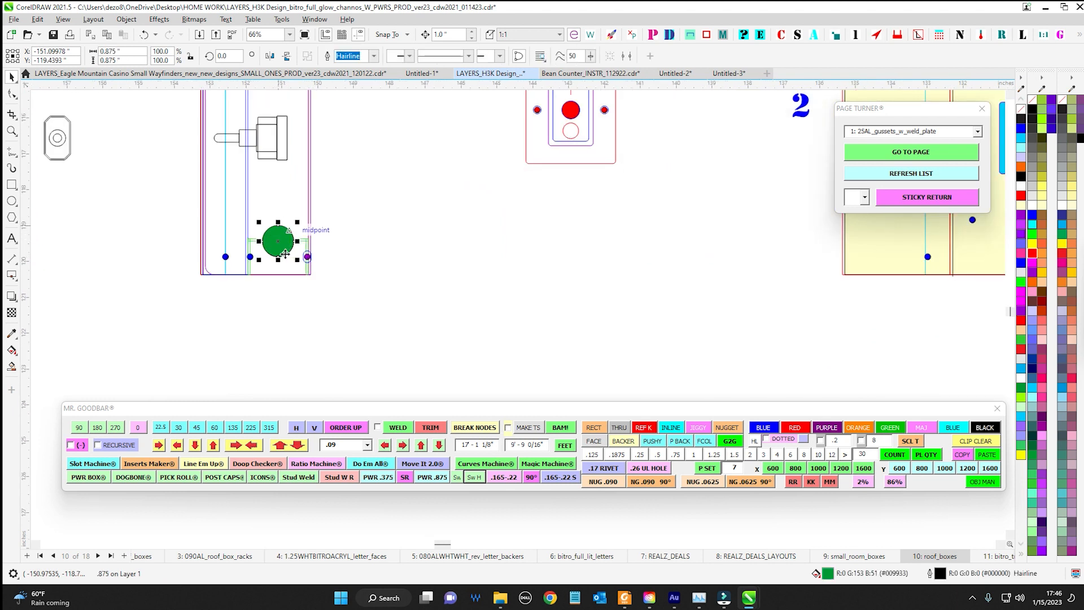
click(437, 477)
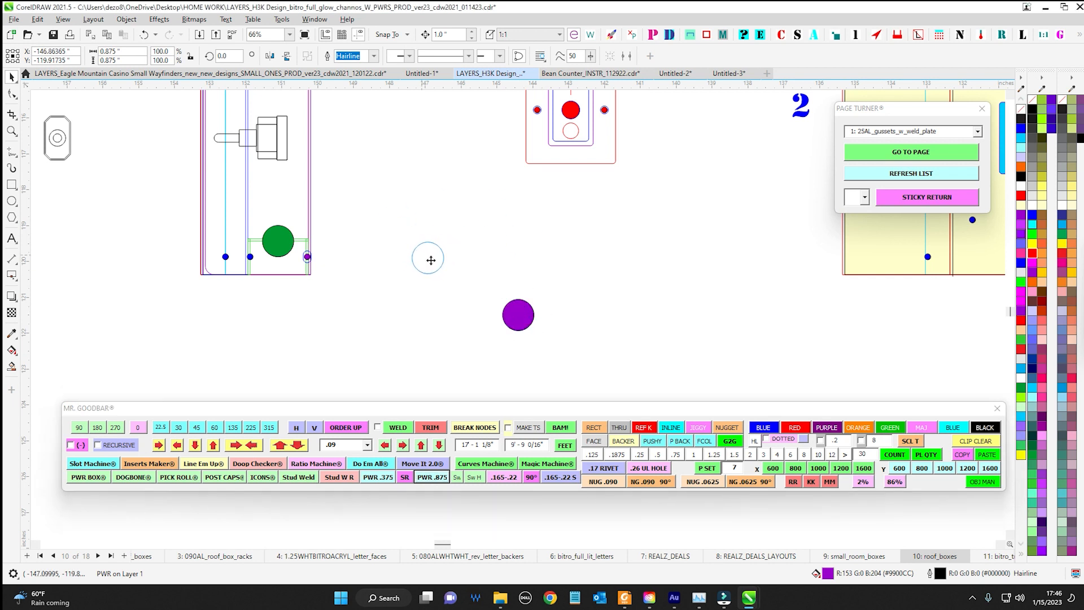
drag(431, 260, 430, 258)
drag(377, 200, 505, 339)
drag(428, 260, 453, 346)
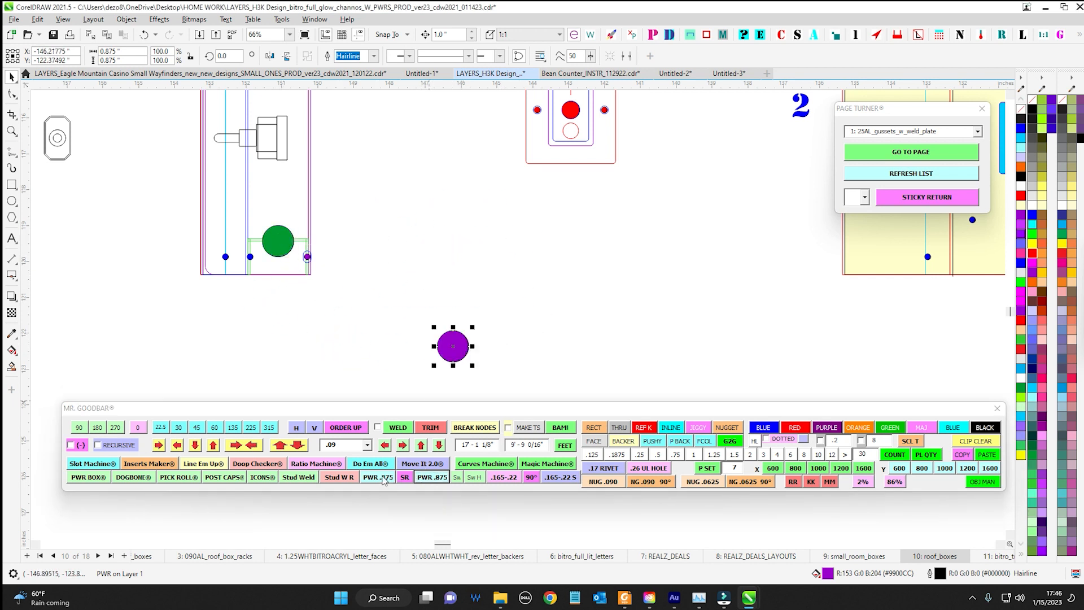
click(390, 477)
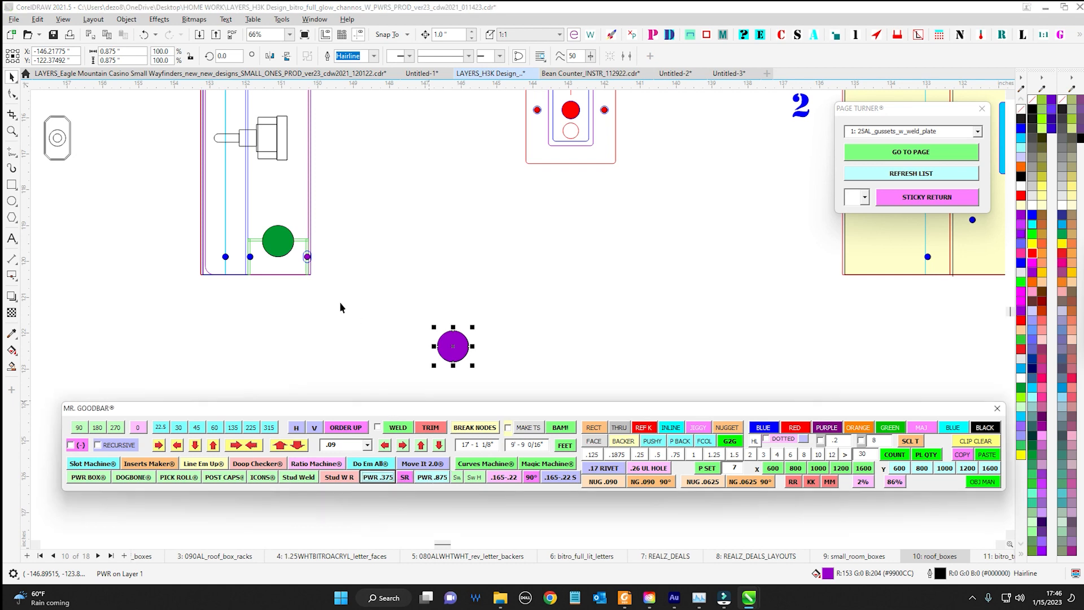
click(342, 477)
Delete the trial inserts below the power box's side view and the green power hole inside that view
scroll(534, 308, down, 2)
scroll(402, 324, up, 2)
drag(558, 314, 280, 391)
key(Delete)
click(166, 275)
key(Delete)
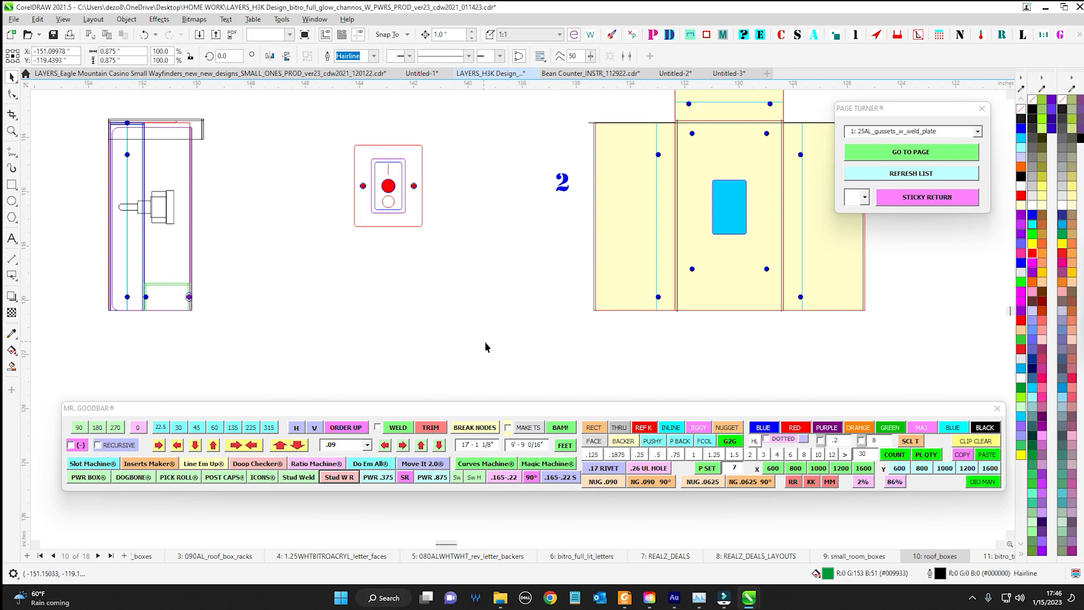
Select and examine the small .22 roval slot near the lower edge of the wide rounded flat pattern
drag(492, 339, 347, 321)
drag(593, 398, 535, 369)
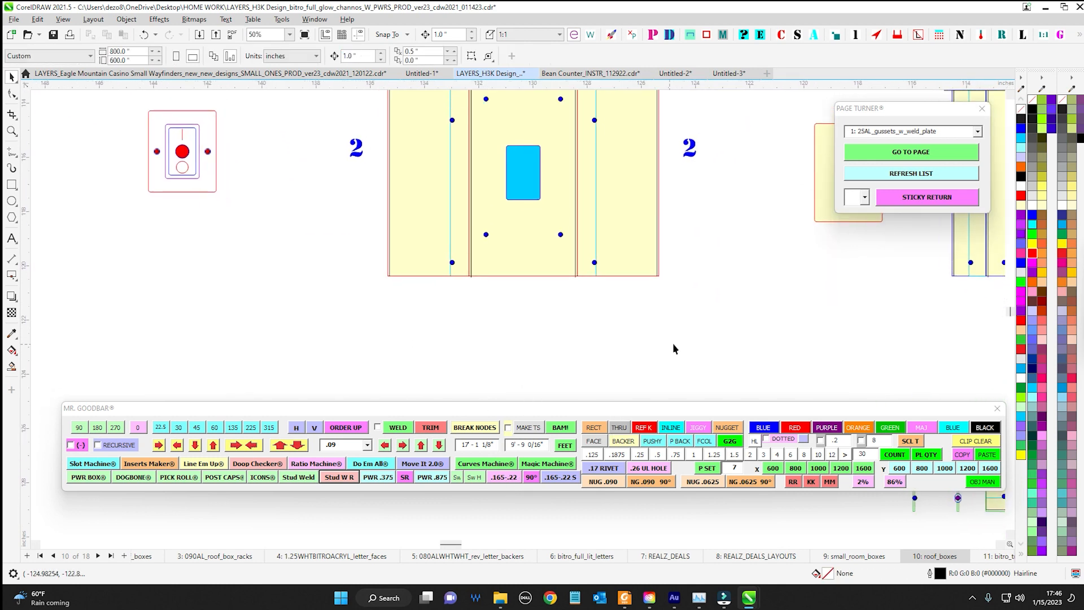
scroll(549, 333, down, 3)
scroll(551, 271, up, 3)
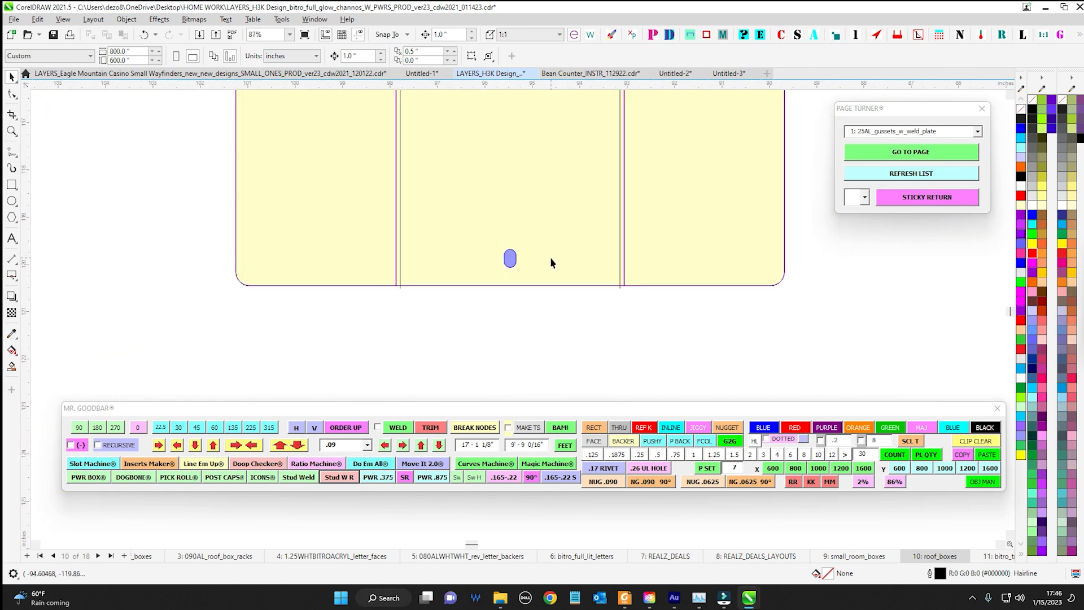
click(508, 256)
scroll(497, 252, up, 1)
scroll(540, 330, down, 4)
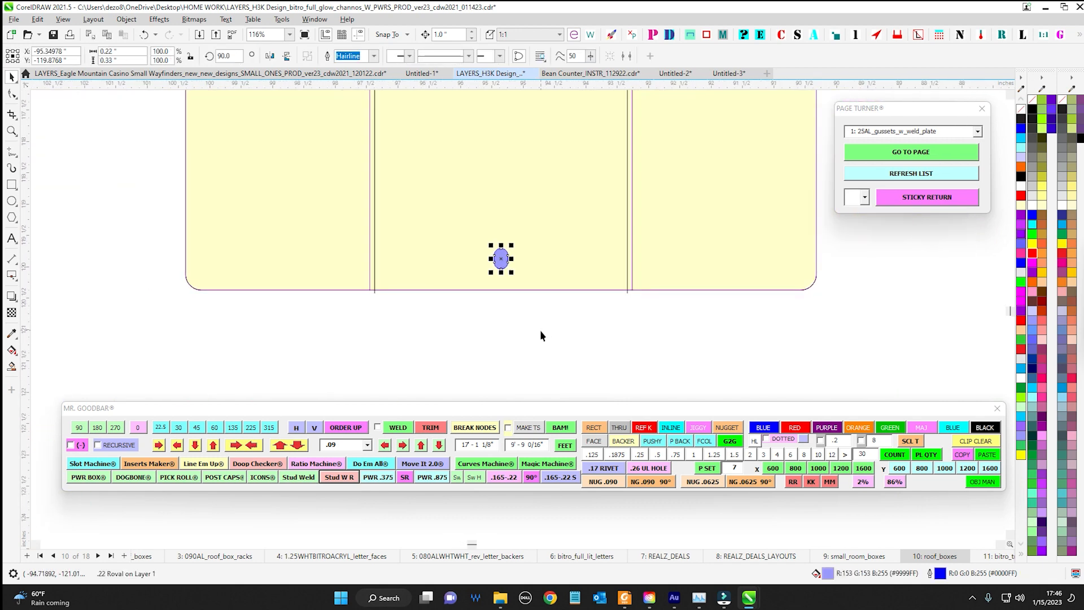
drag(528, 328, 473, 300)
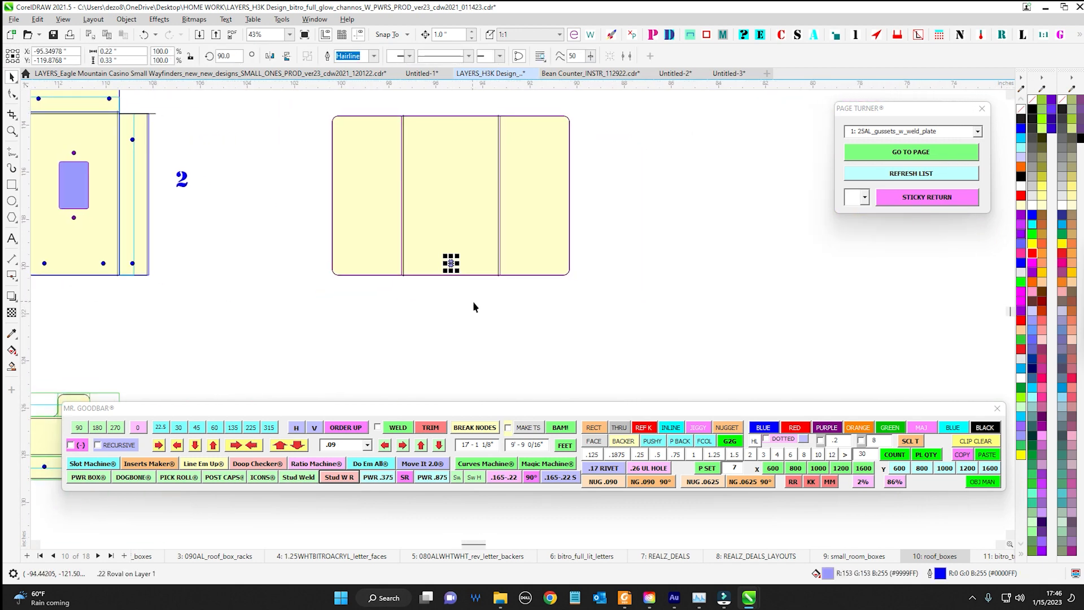
Examine the matching slot and screw hole at the base of the power box's front view
scroll(472, 301, down, 1)
drag(371, 306, 677, 313)
drag(207, 329, 726, 334)
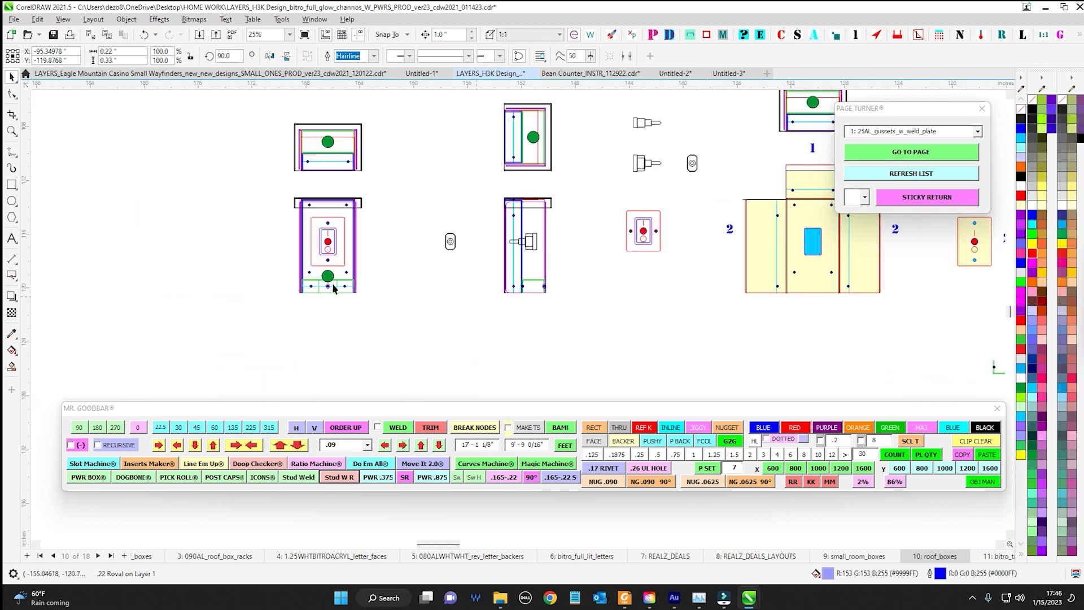
scroll(334, 288, up, 4)
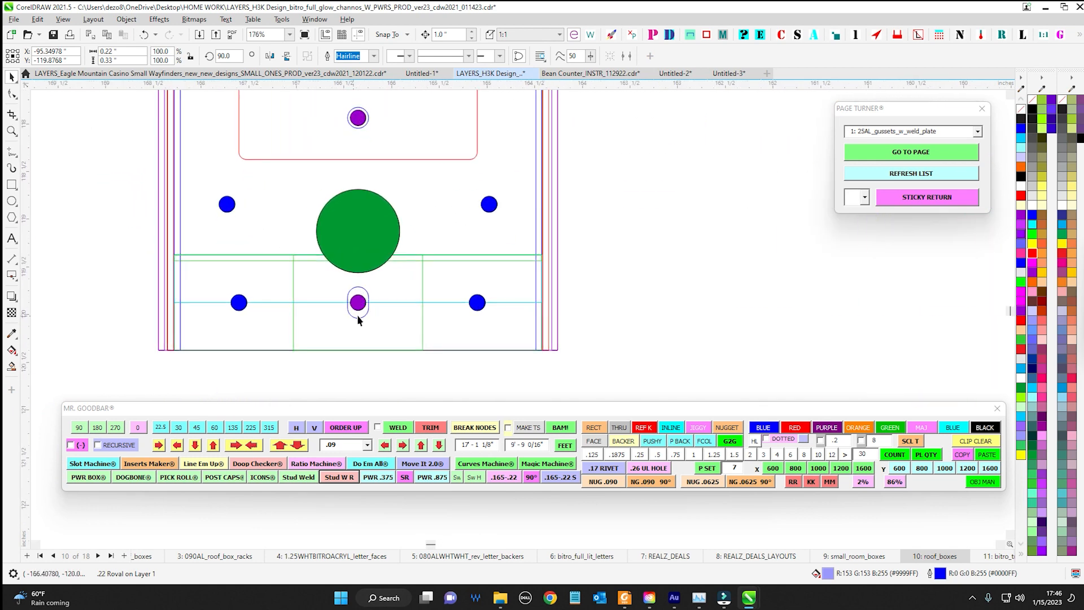
scroll(360, 313, down, 1)
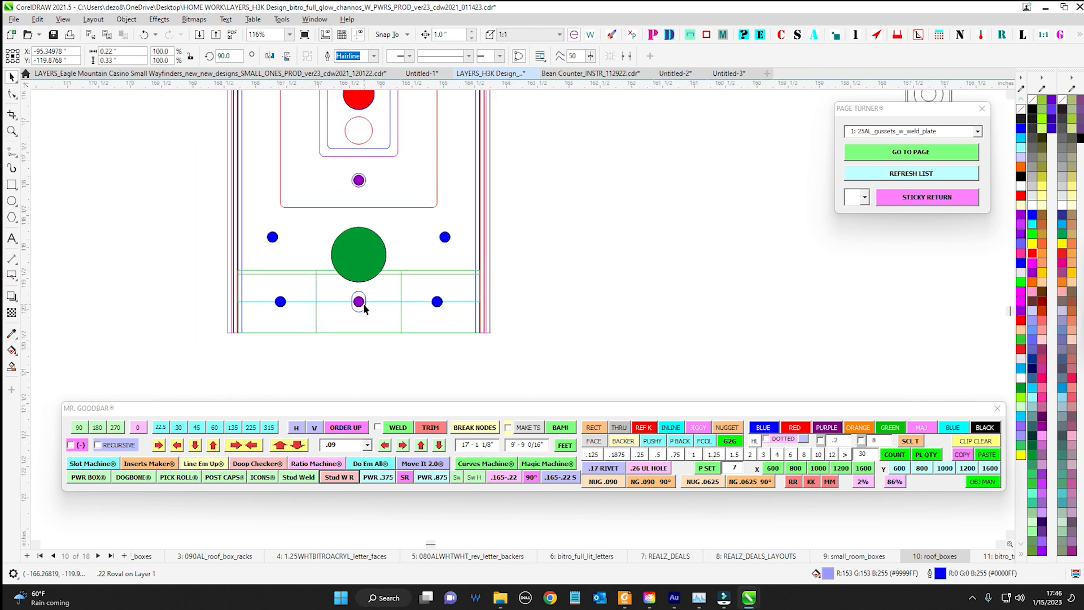
scroll(362, 306, down, 1)
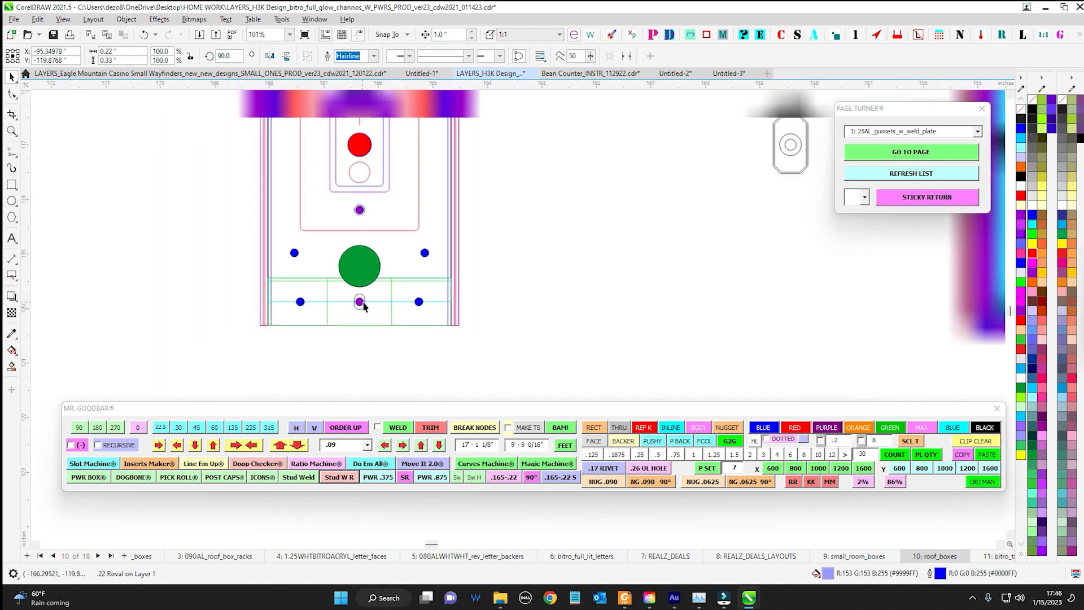
Insert the .165-.22 slot-and-hole group beside the power box's front view and select its inner .165 circle
click(519, 481)
scroll(531, 313, up, 2)
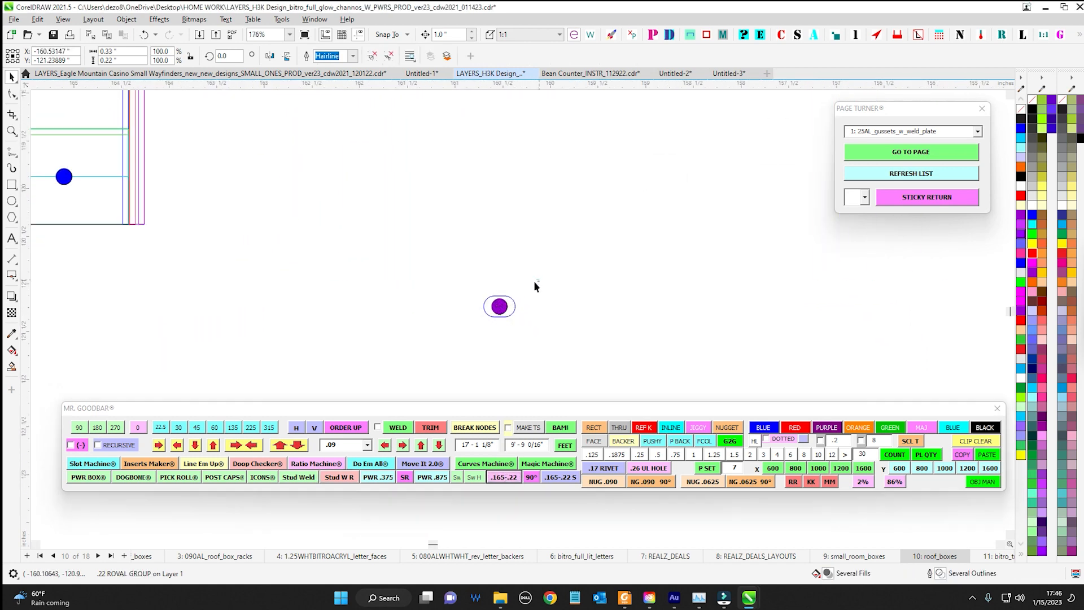
click(508, 295)
scroll(508, 303, up, 1)
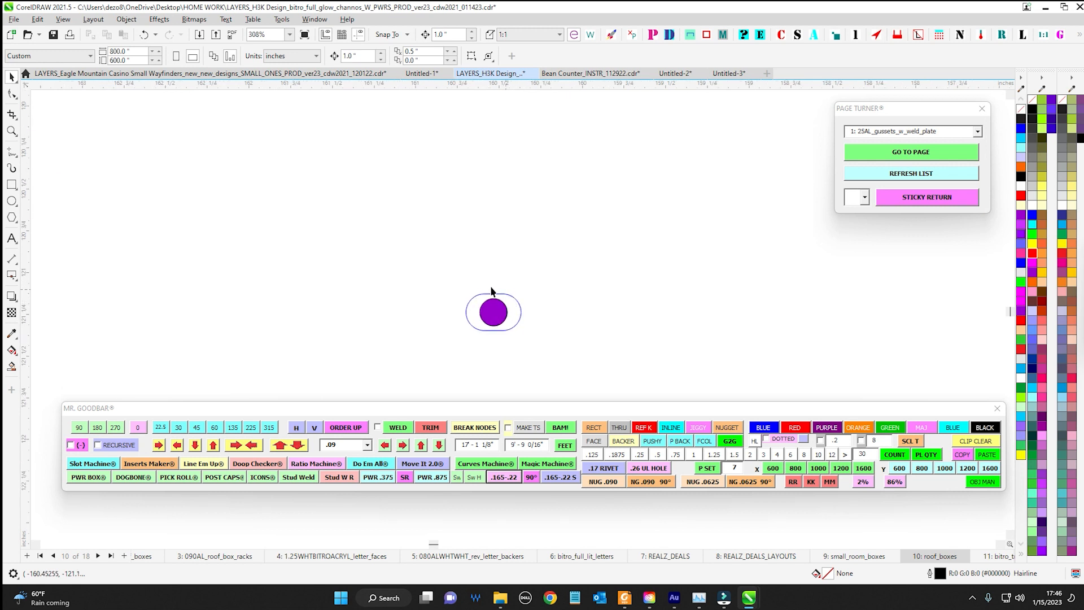
scroll(532, 326, down, 1)
ctrl+click(503, 315)
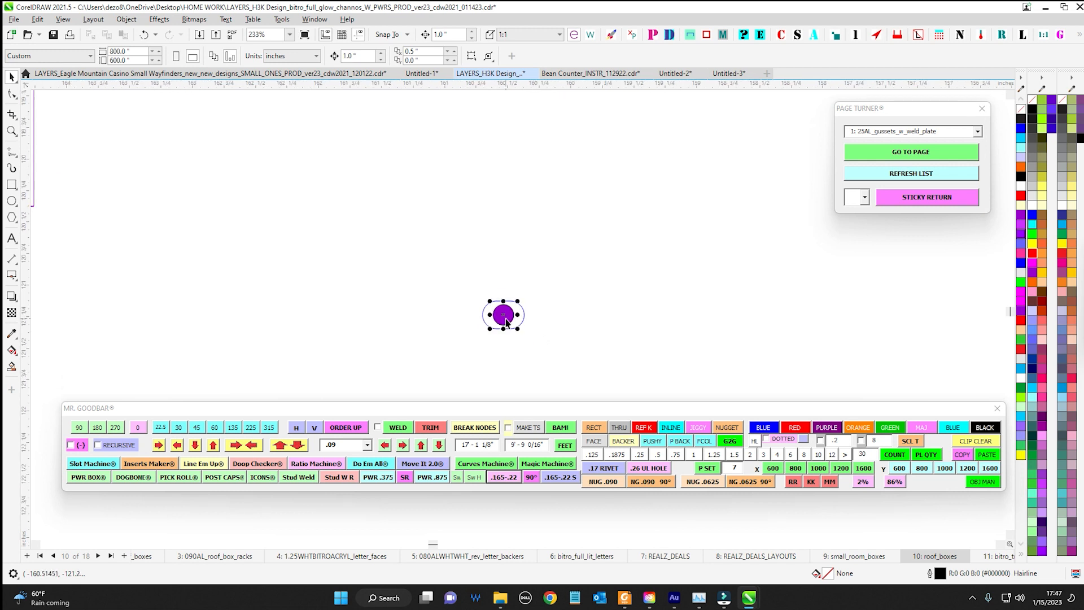
key(Up)
key(Down)
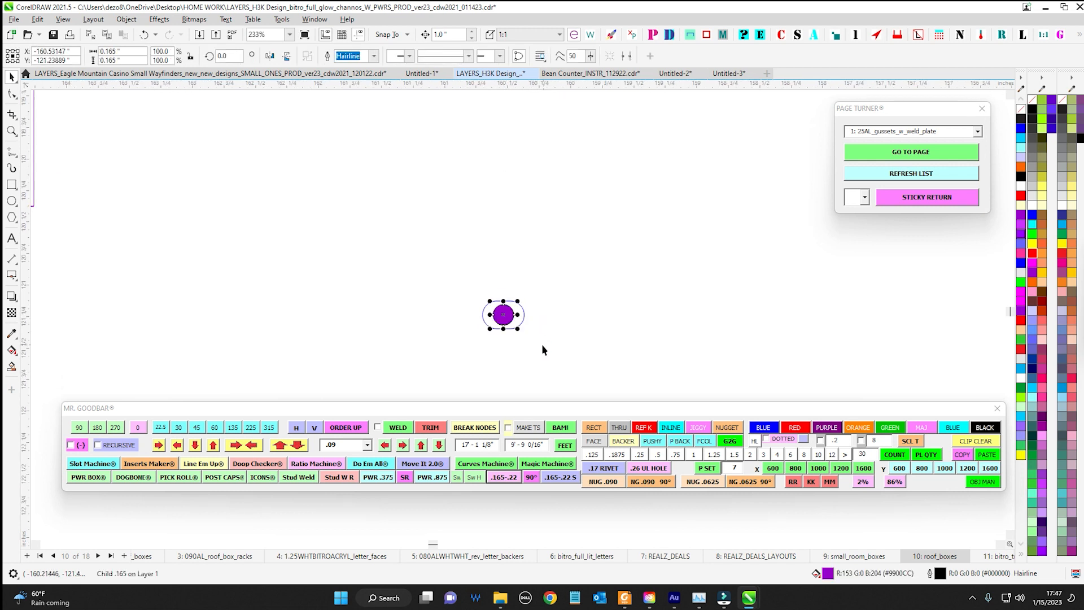
Examine the green-outlined bracket flat pattern and select its rounded tab for a close look at the screw hole
scroll(580, 320, down, 3)
scroll(438, 273, down, 2)
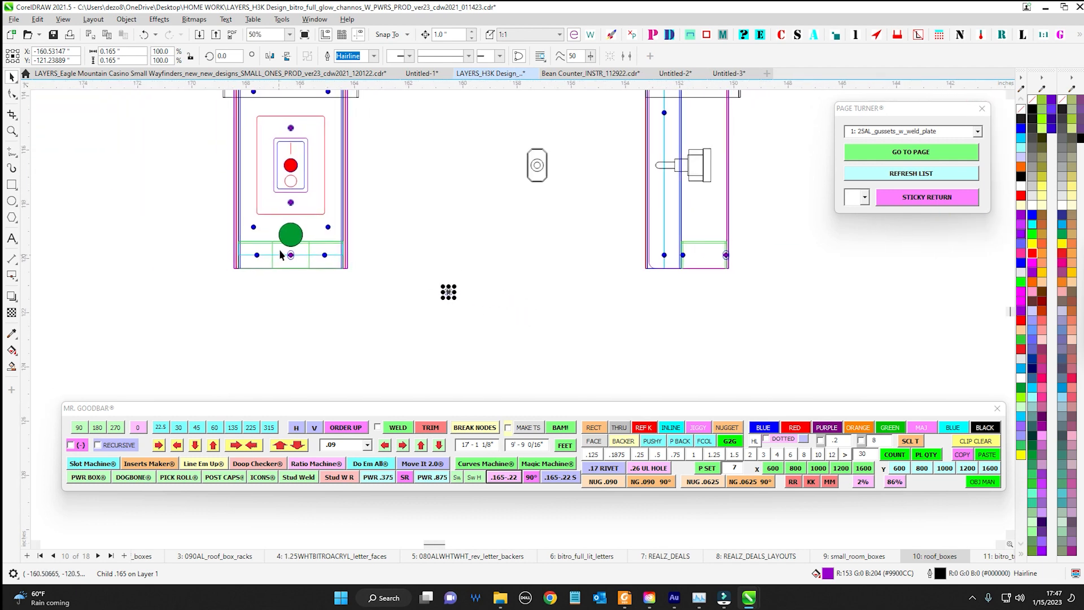
scroll(221, 292, down, 3)
drag(496, 326, 299, 300)
drag(966, 322, 659, 313)
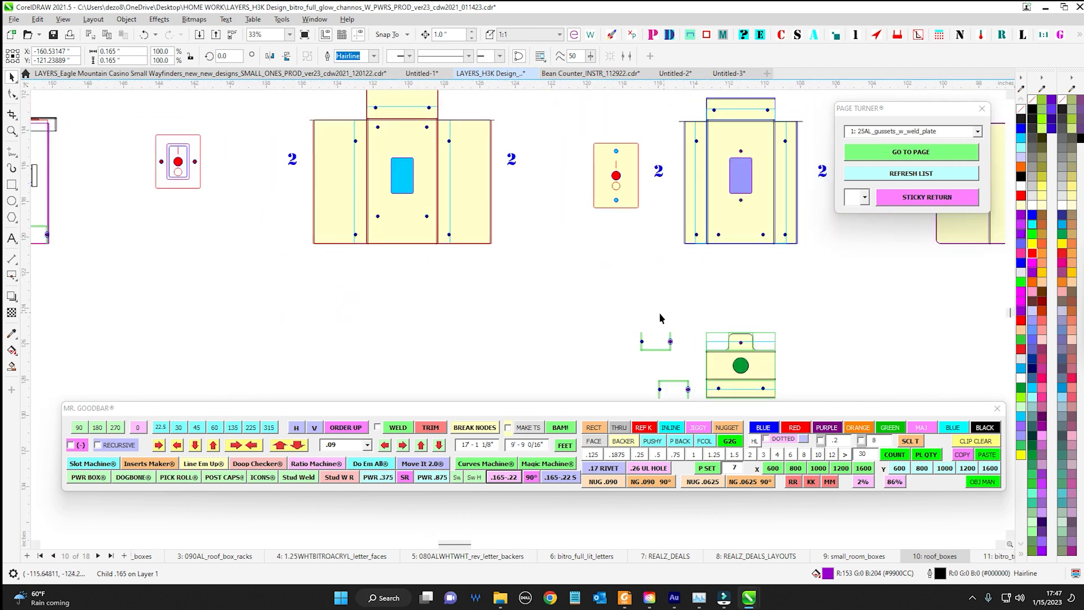
drag(778, 344, 559, 247)
scroll(559, 247, up, 4)
scroll(514, 232, up, 2)
scroll(467, 247, up, 1)
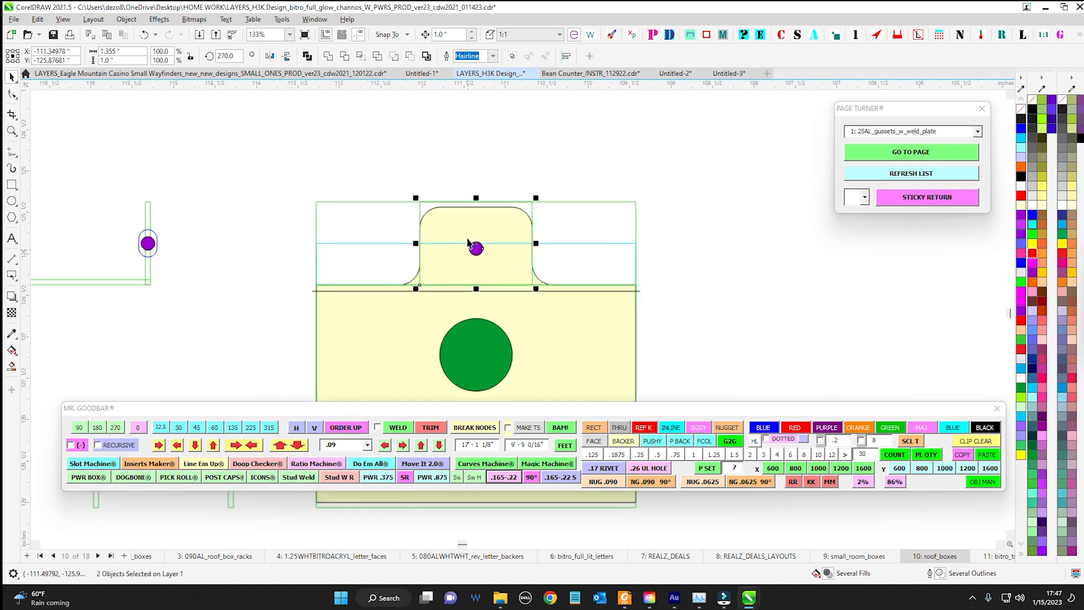
Select the .165 hole on the bracket tab and compare it with the .22 roval slot on the wide rounded flat pattern
shift+click(527, 283)
drag(138, 237, 310, 243)
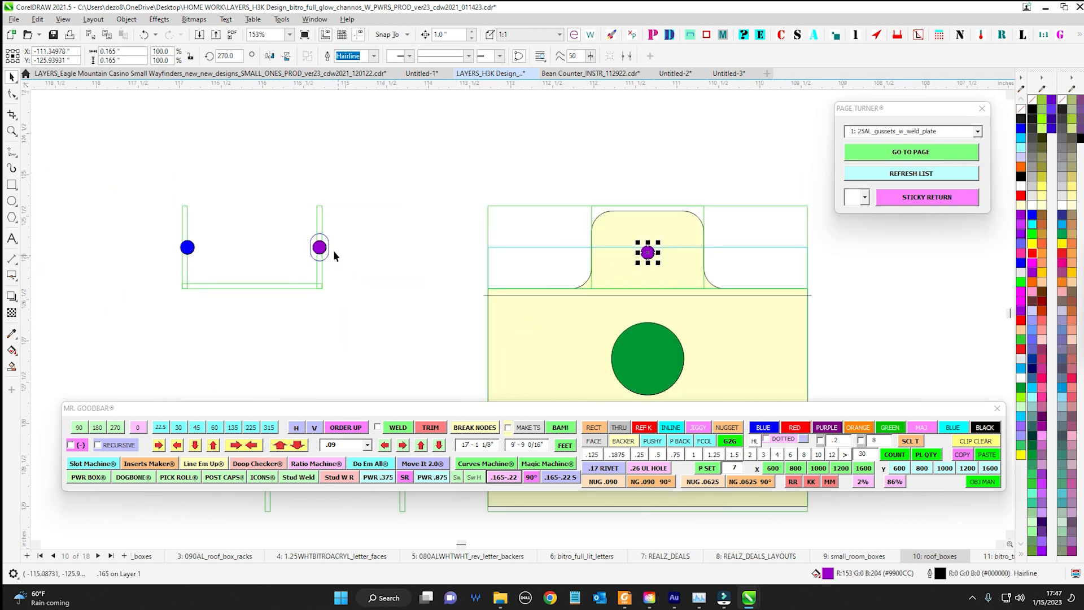
scroll(345, 257, down, 3)
drag(850, 256, 384, 260)
scroll(395, 260, down, 3)
scroll(421, 183, up, 4)
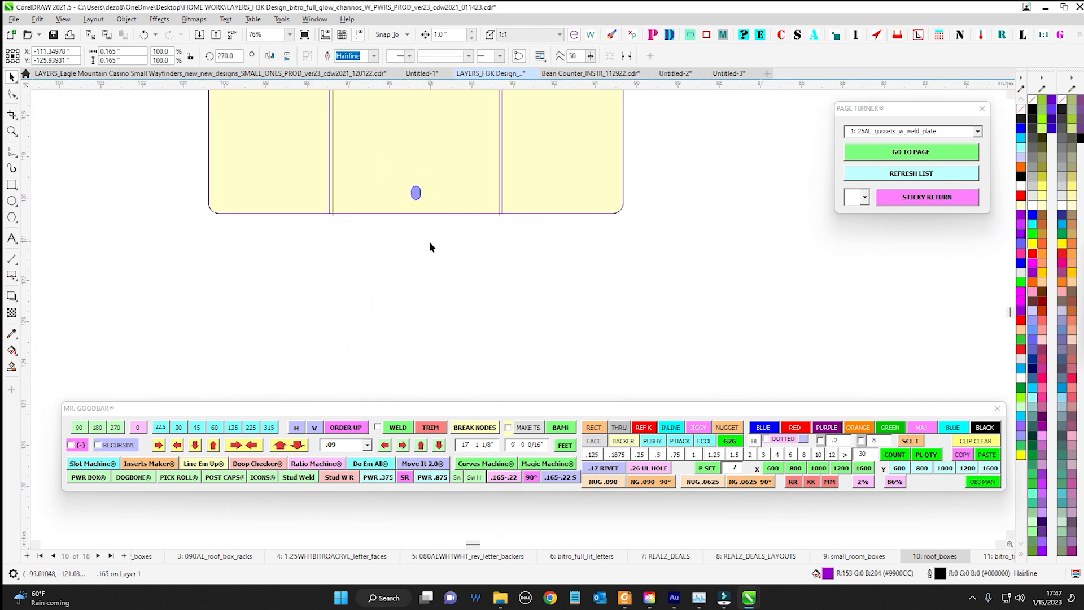
click(416, 193)
scroll(487, 282, down, 3)
Insert the .165-.22 slot-and-hole group in both its horizontal and 90° versions on empty canvas and place them side by side
click(506, 477)
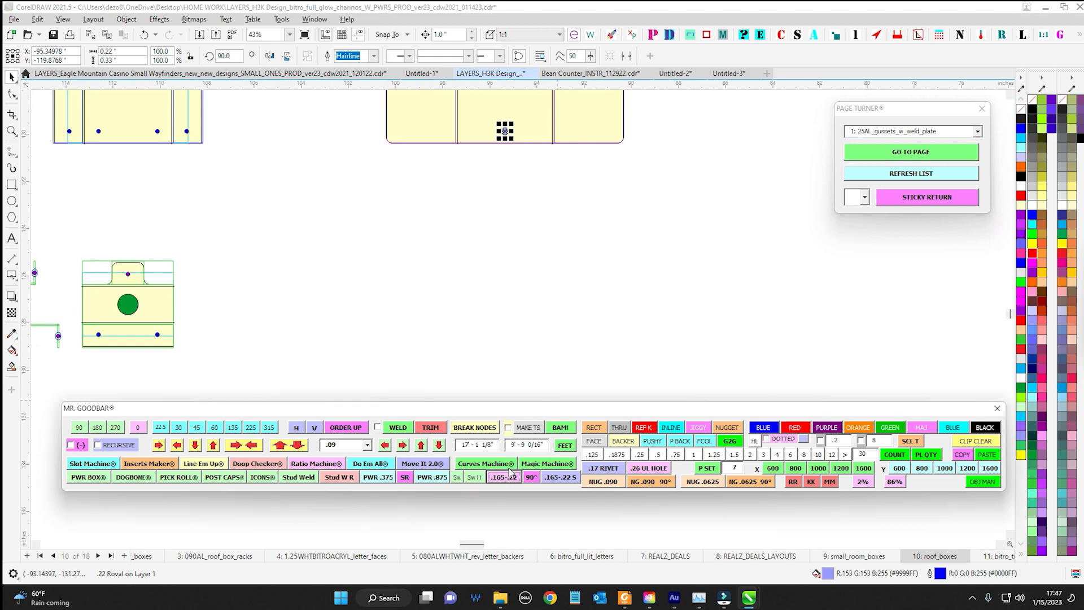
scroll(525, 383, down, 2)
drag(520, 371, 548, 236)
click(549, 238)
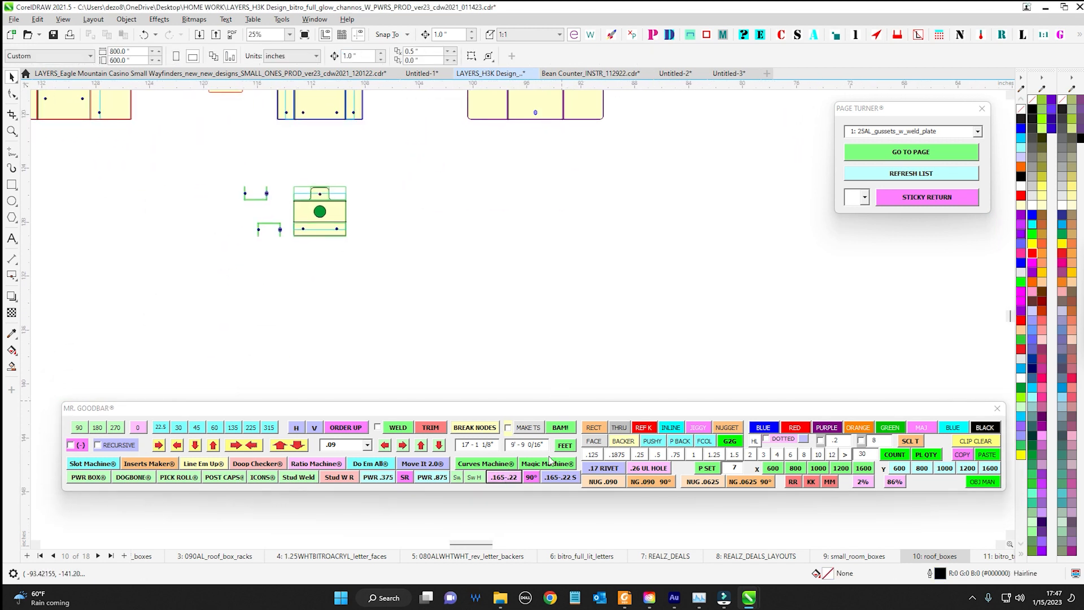
click(512, 478)
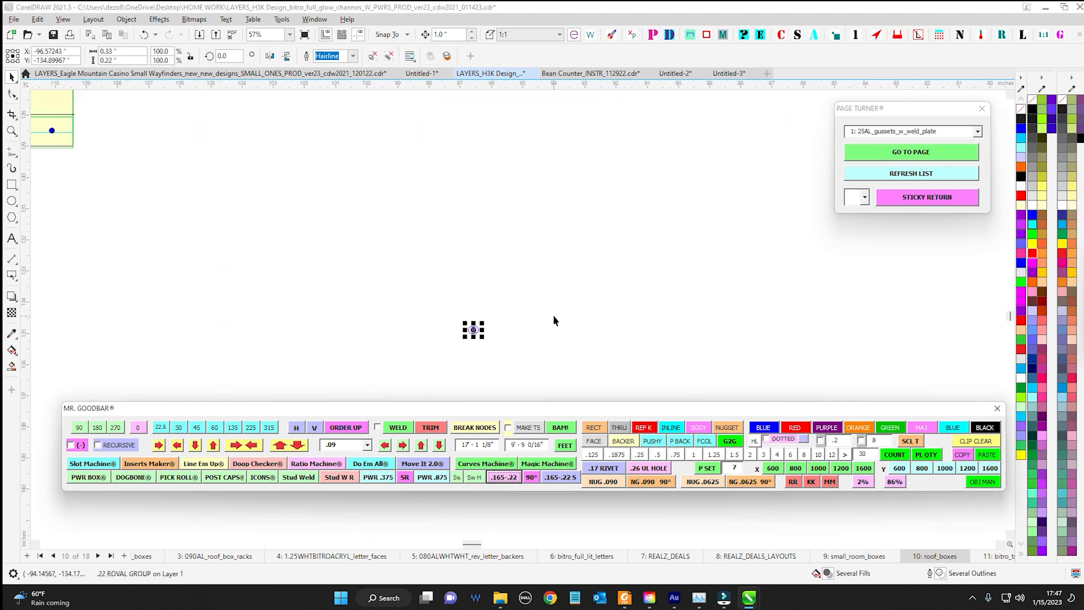
click(532, 477)
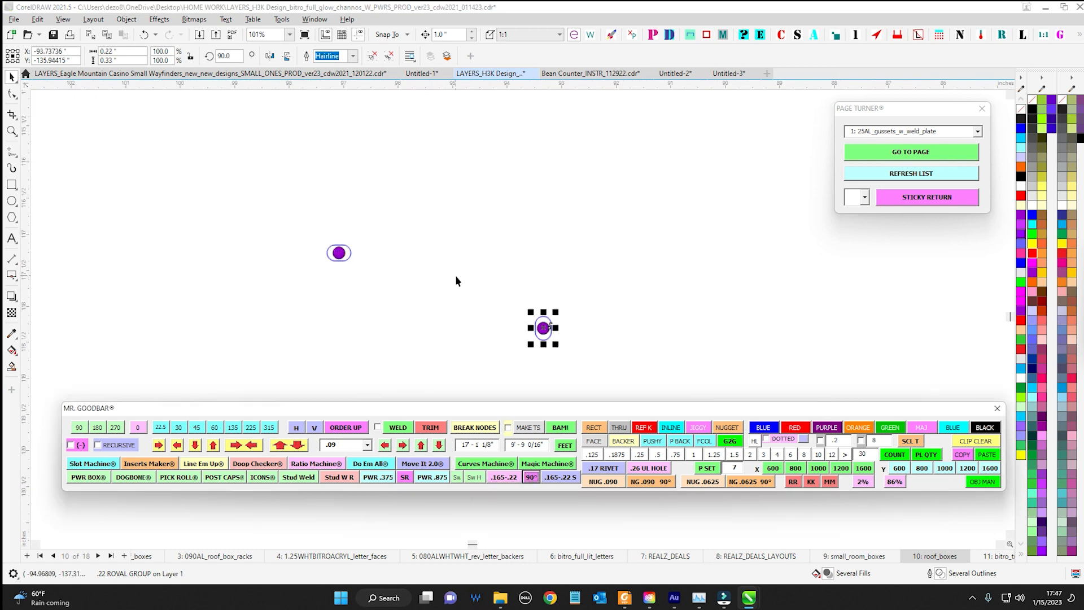
drag(568, 350, 361, 262)
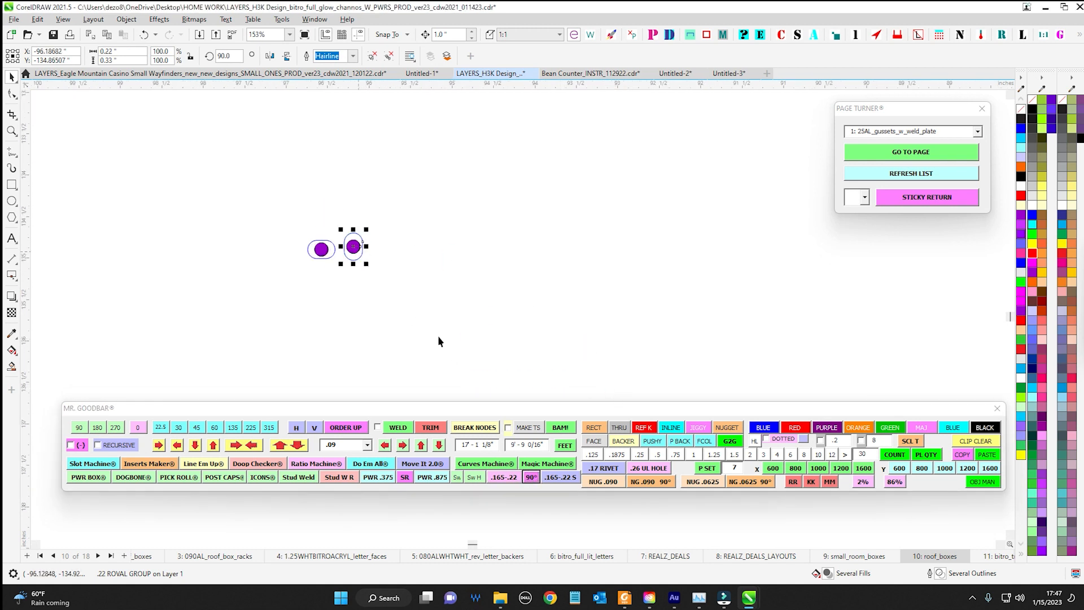
Insert the round .165-.22 S hole group and place it beside the two slotted groups
click(559, 478)
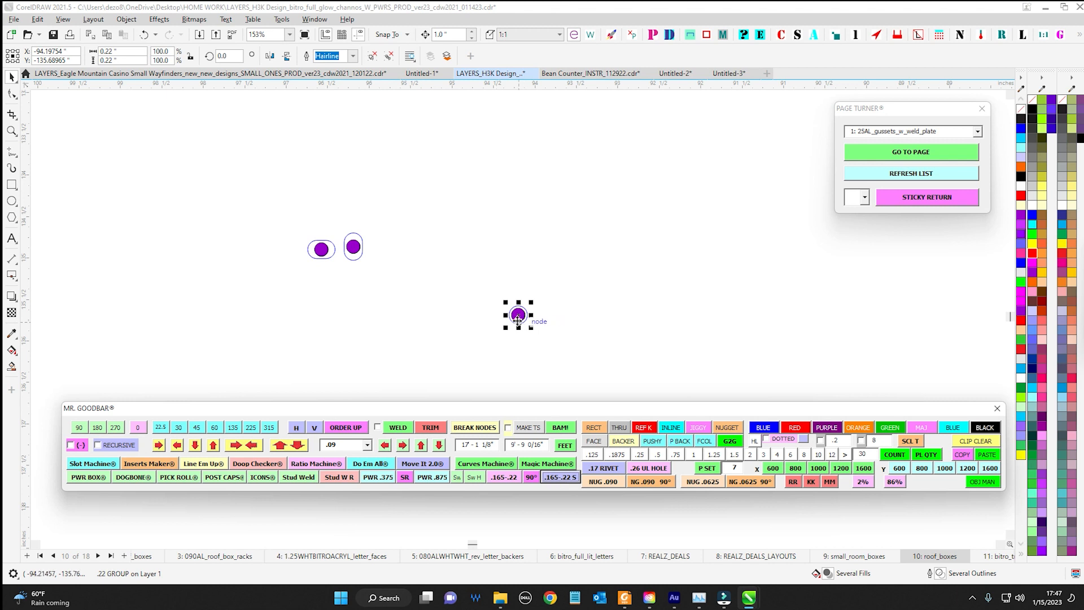
drag(522, 316, 391, 255)
scroll(391, 255, up, 5)
key(Escape)
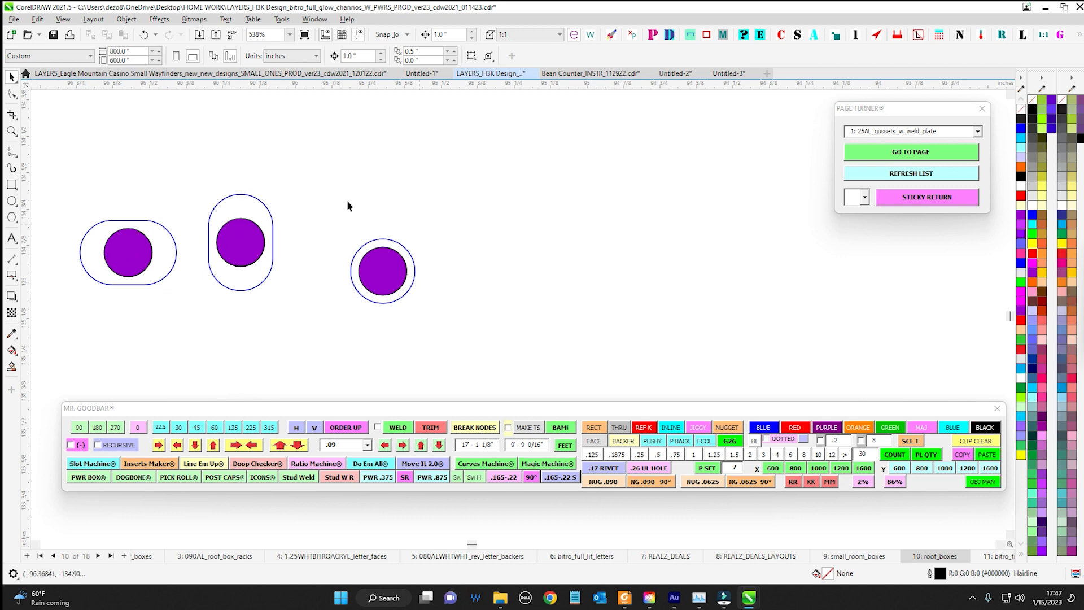
Select the round hole group and all three inserted groups to compare their shapes
drag(348, 205, 542, 331)
drag(610, 329, 765, 326)
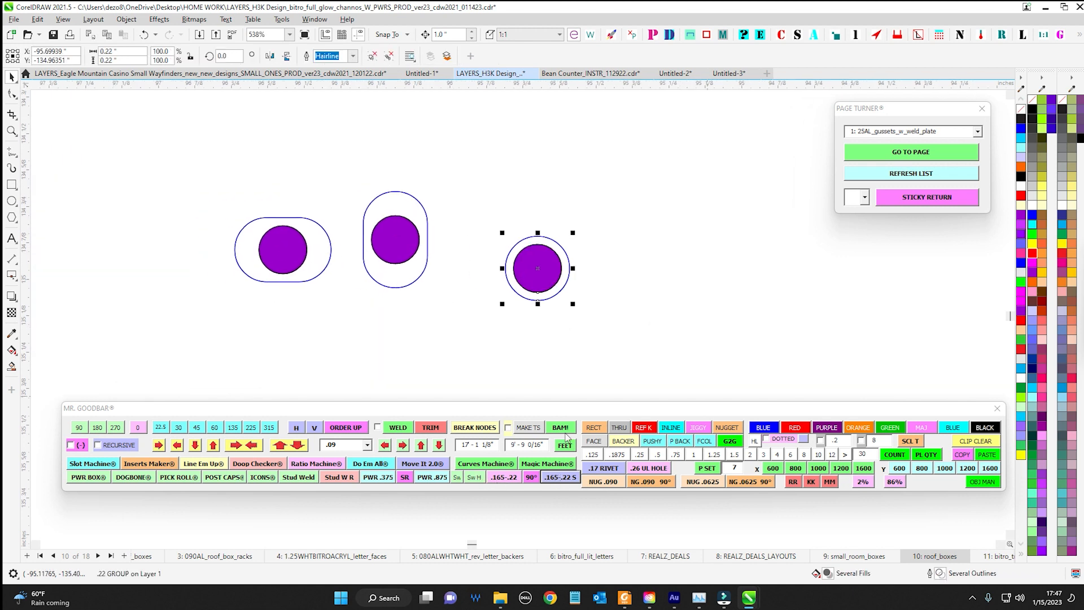
scroll(689, 332, down, 4)
key(ctrl+a)
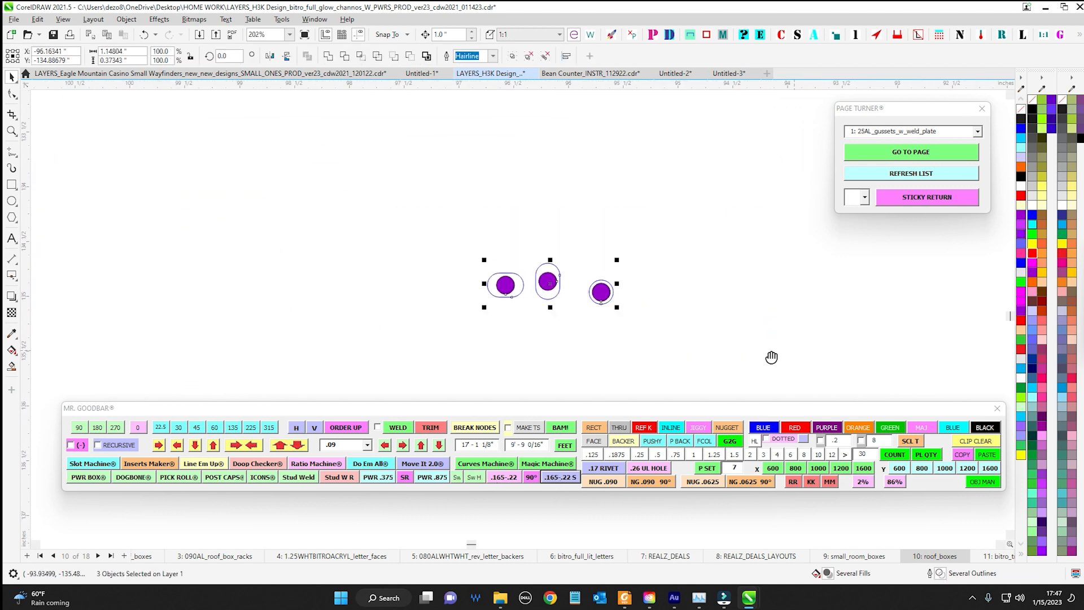
drag(772, 358, 591, 283)
key(Escape)
scroll(601, 321, down, 3)
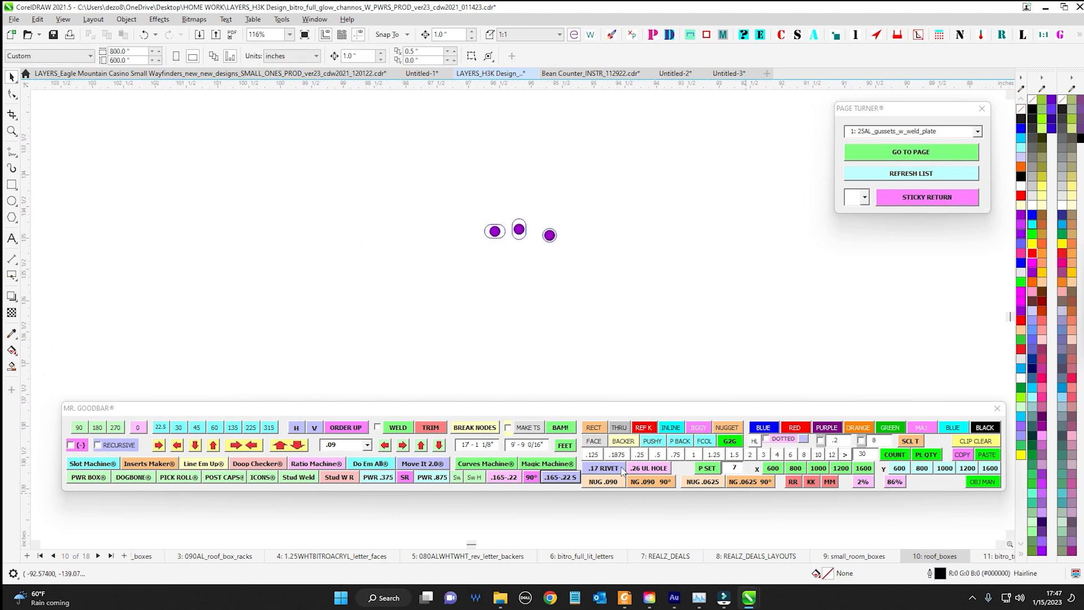
Move the Mr. Goodbar window lower, select the three slot-and-hole groups and open the Magic Box Machine
drag(557, 411, 551, 446)
drag(565, 399, 634, 324)
scroll(456, 343, down, 1)
drag(456, 344, 412, 449)
drag(448, 372, 476, 366)
drag(477, 244, 762, 365)
scroll(768, 366, down, 2)
click(550, 502)
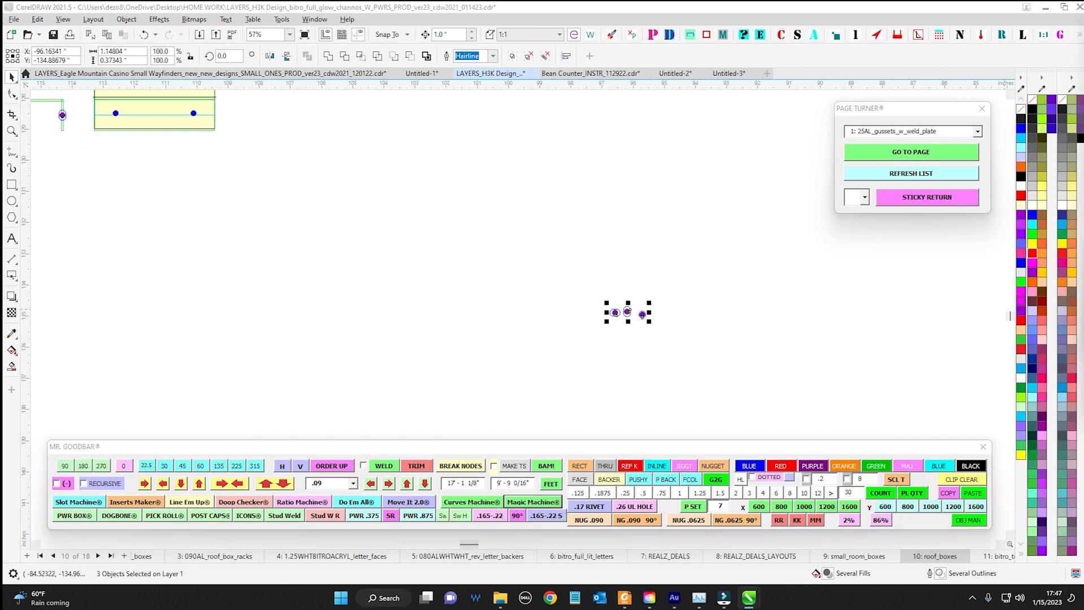
Switch to the Eagle Mountain Casino Small Wayfinders document
drag(679, 164, 608, 123)
scroll(396, 273, down, 1)
scroll(396, 282, down, 5)
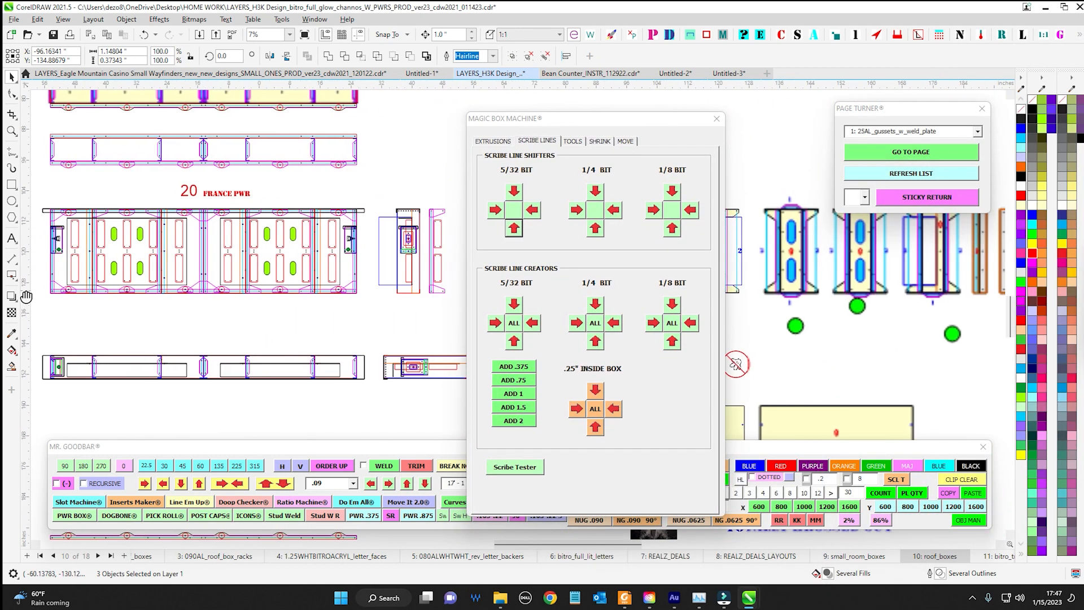
click(250, 74)
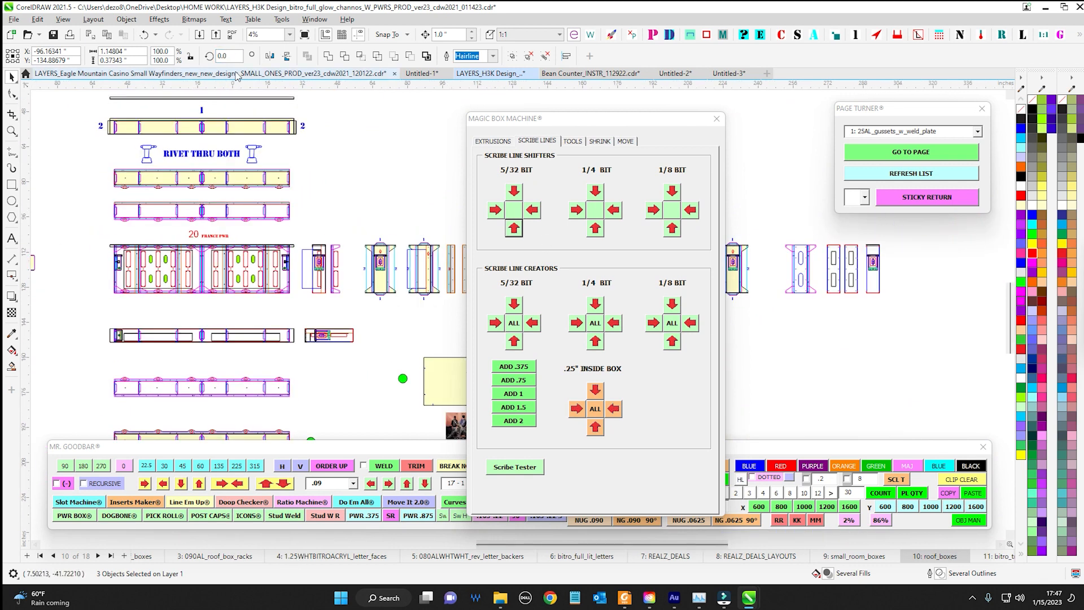
click(489, 73)
scroll(377, 264, down, 2)
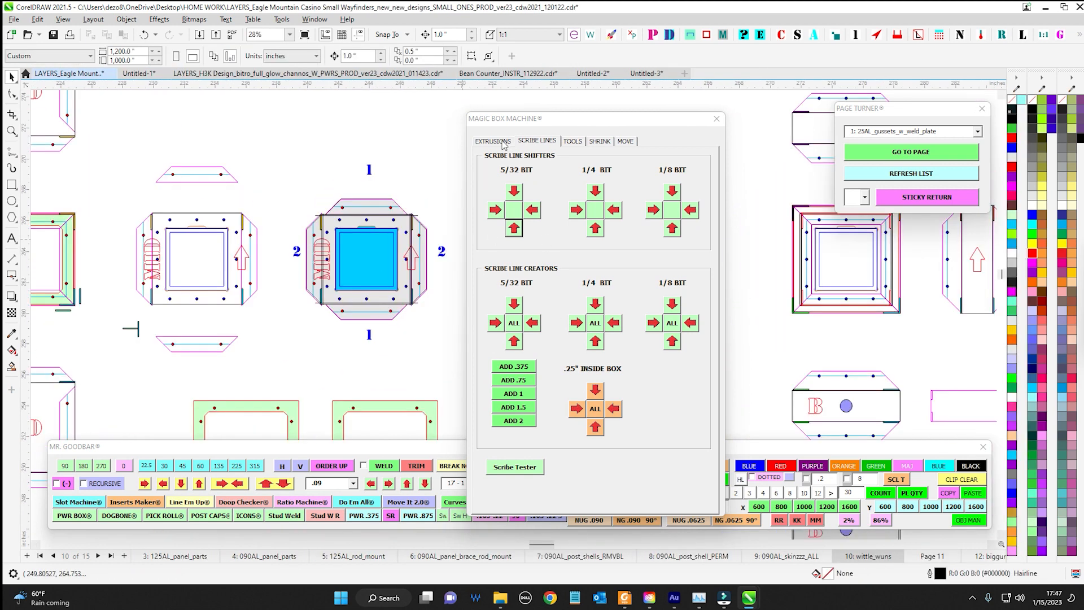
Look through the Magic Box Machine's extrusion, tool and shrink options and shift its window aside
click(496, 141)
click(572, 141)
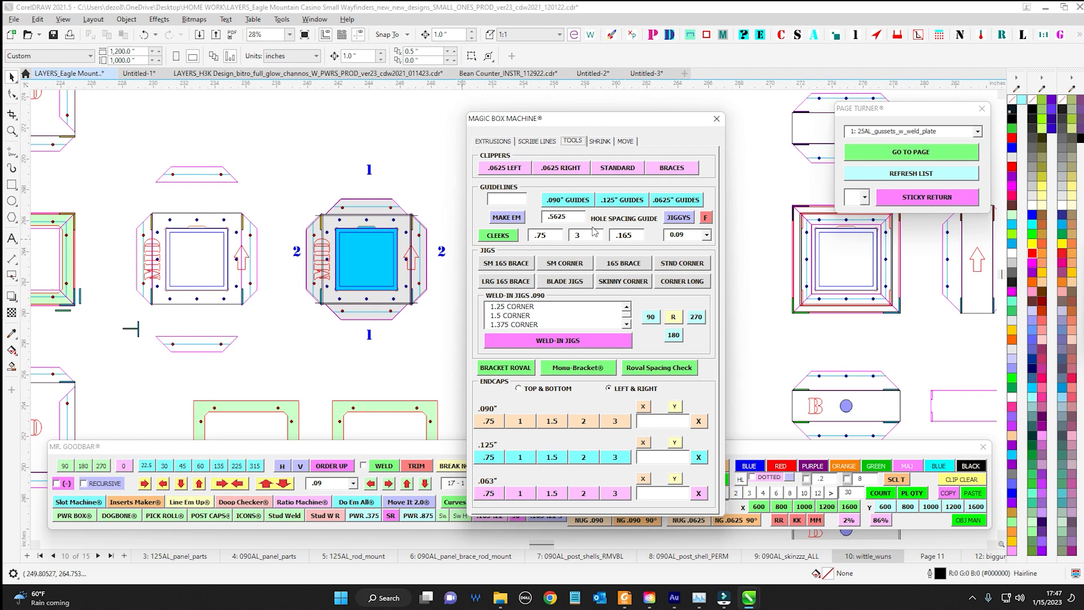
click(600, 141)
click(499, 142)
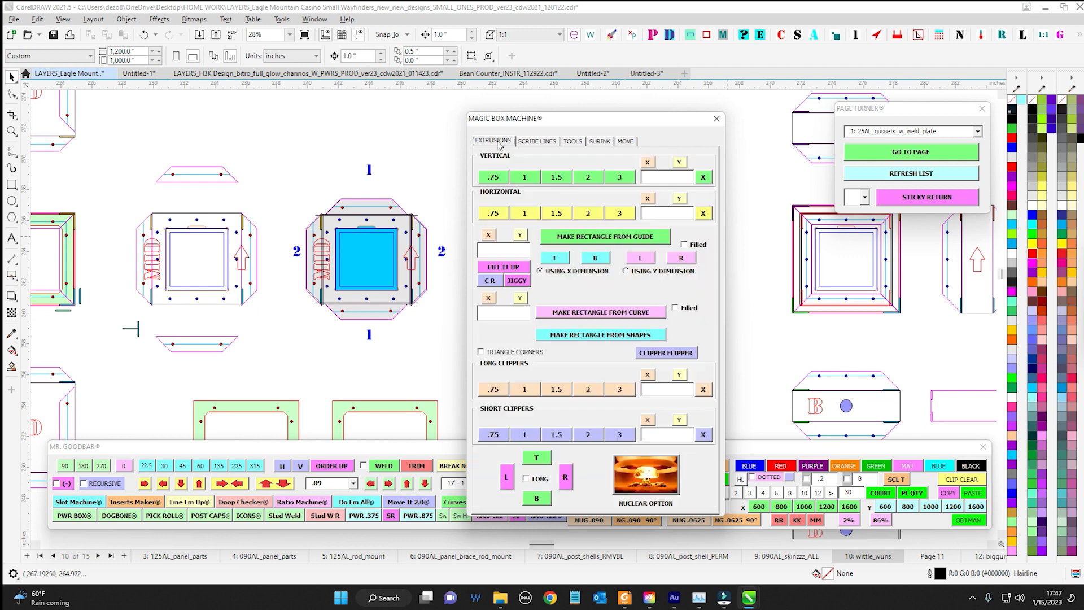
drag(565, 118, 710, 118)
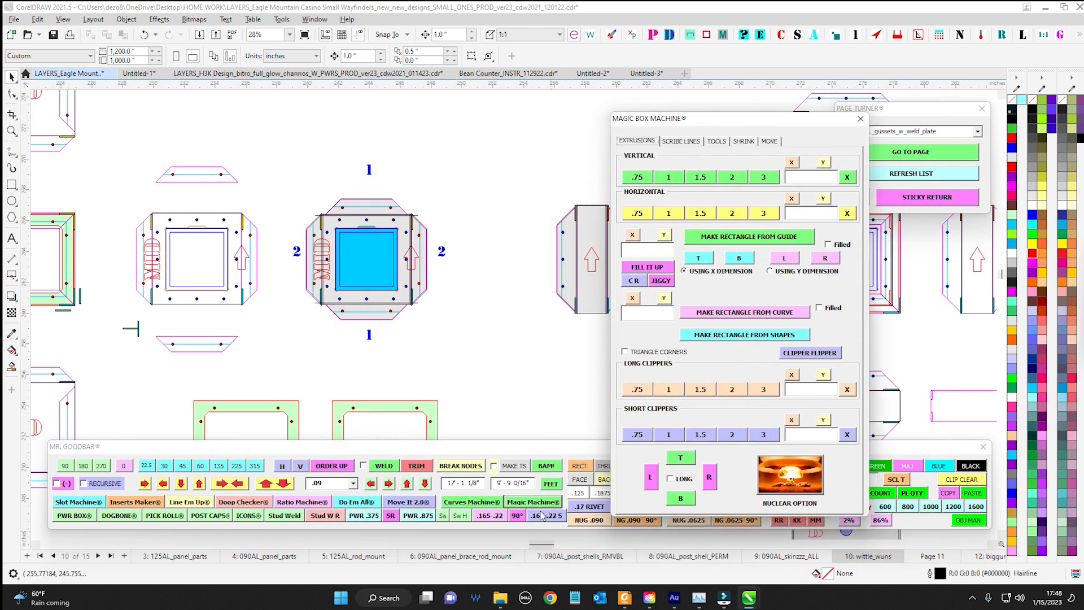
Bring up the Magic Box Machine's scribe line options and move its window clear of the drawing
right_click(521, 507)
scroll(439, 295, down, 4)
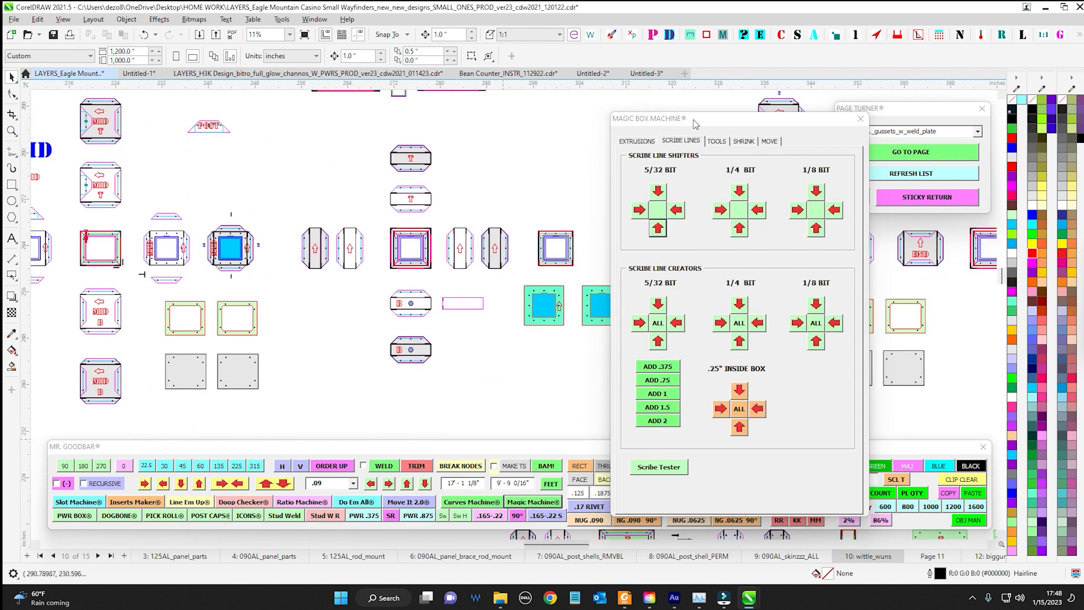
drag(695, 125, 1083, 147)
mouse_move(847, 446)
mouse_down()
mouse_move(516, 290)
mouse_move(836, 449)
mouse_up()
Examine the wayfinder parts layout, including the box flat patterns, gusset brackets and main pole assembly
scroll(507, 279, down, 3)
drag(378, 272, 504, 302)
drag(599, 311, 444, 310)
drag(721, 375, 500, 215)
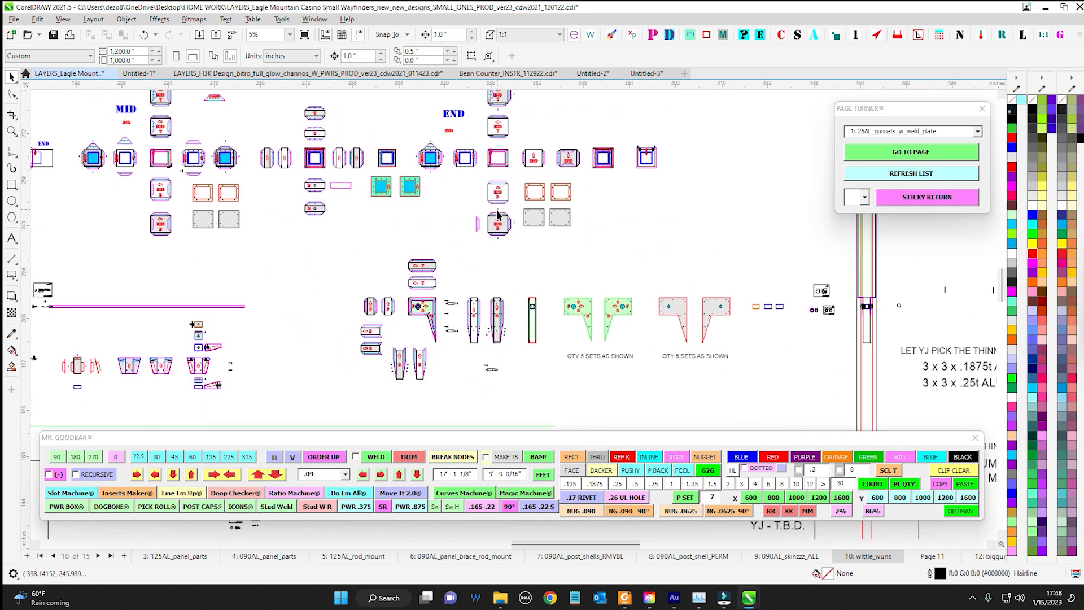
drag(362, 339, 620, 291)
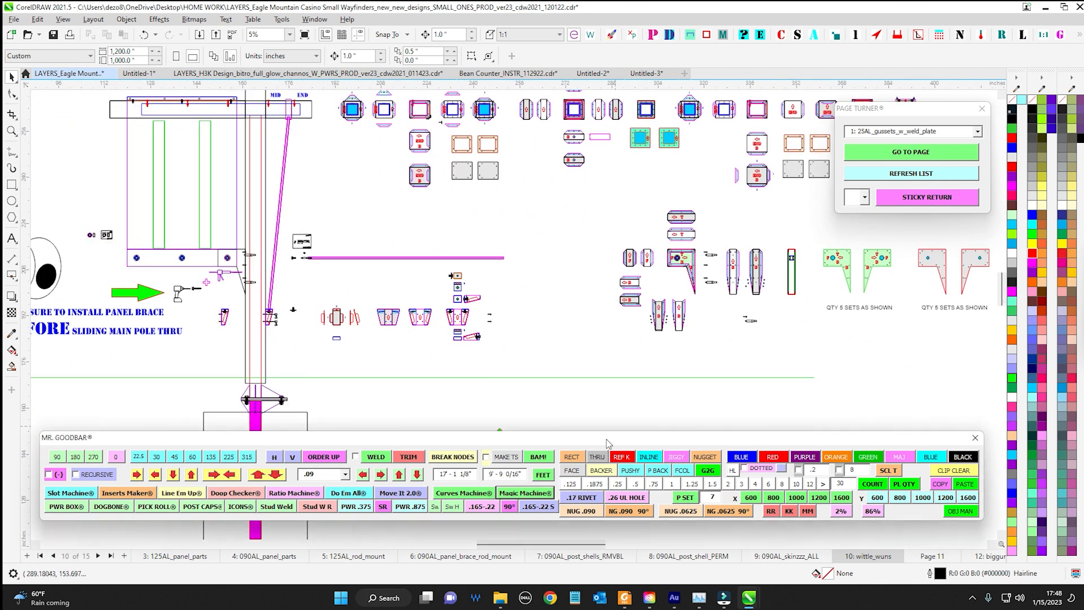
drag(607, 442, 610, 454)
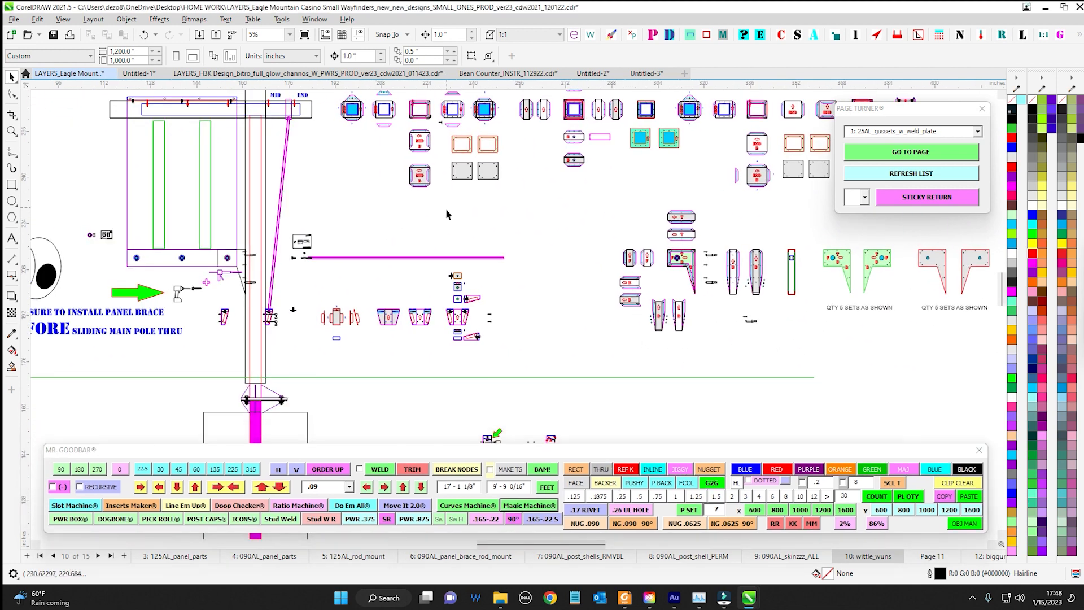
drag(458, 223, 456, 224)
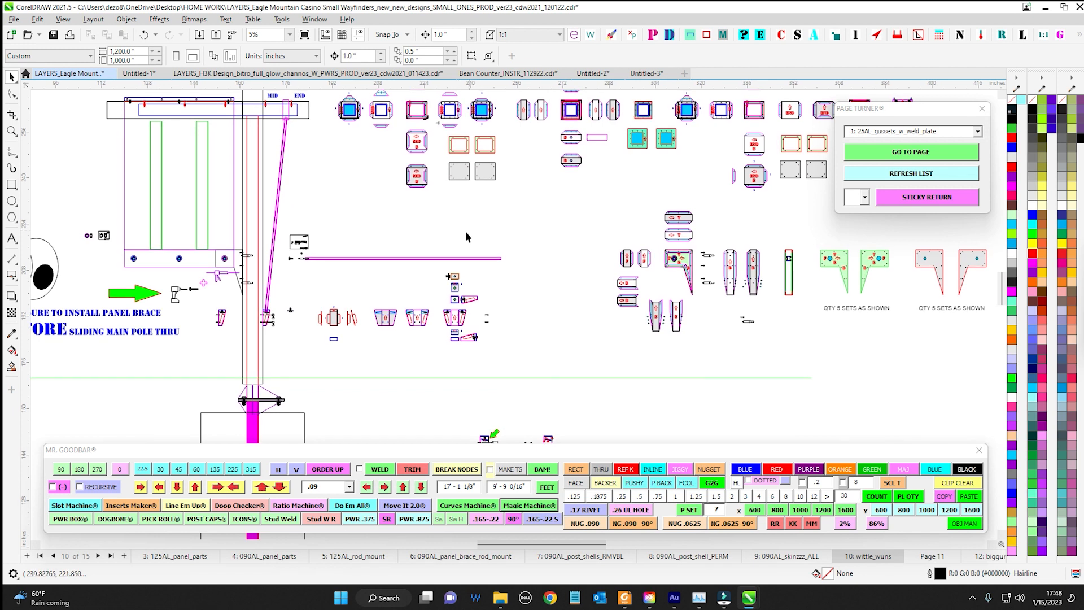